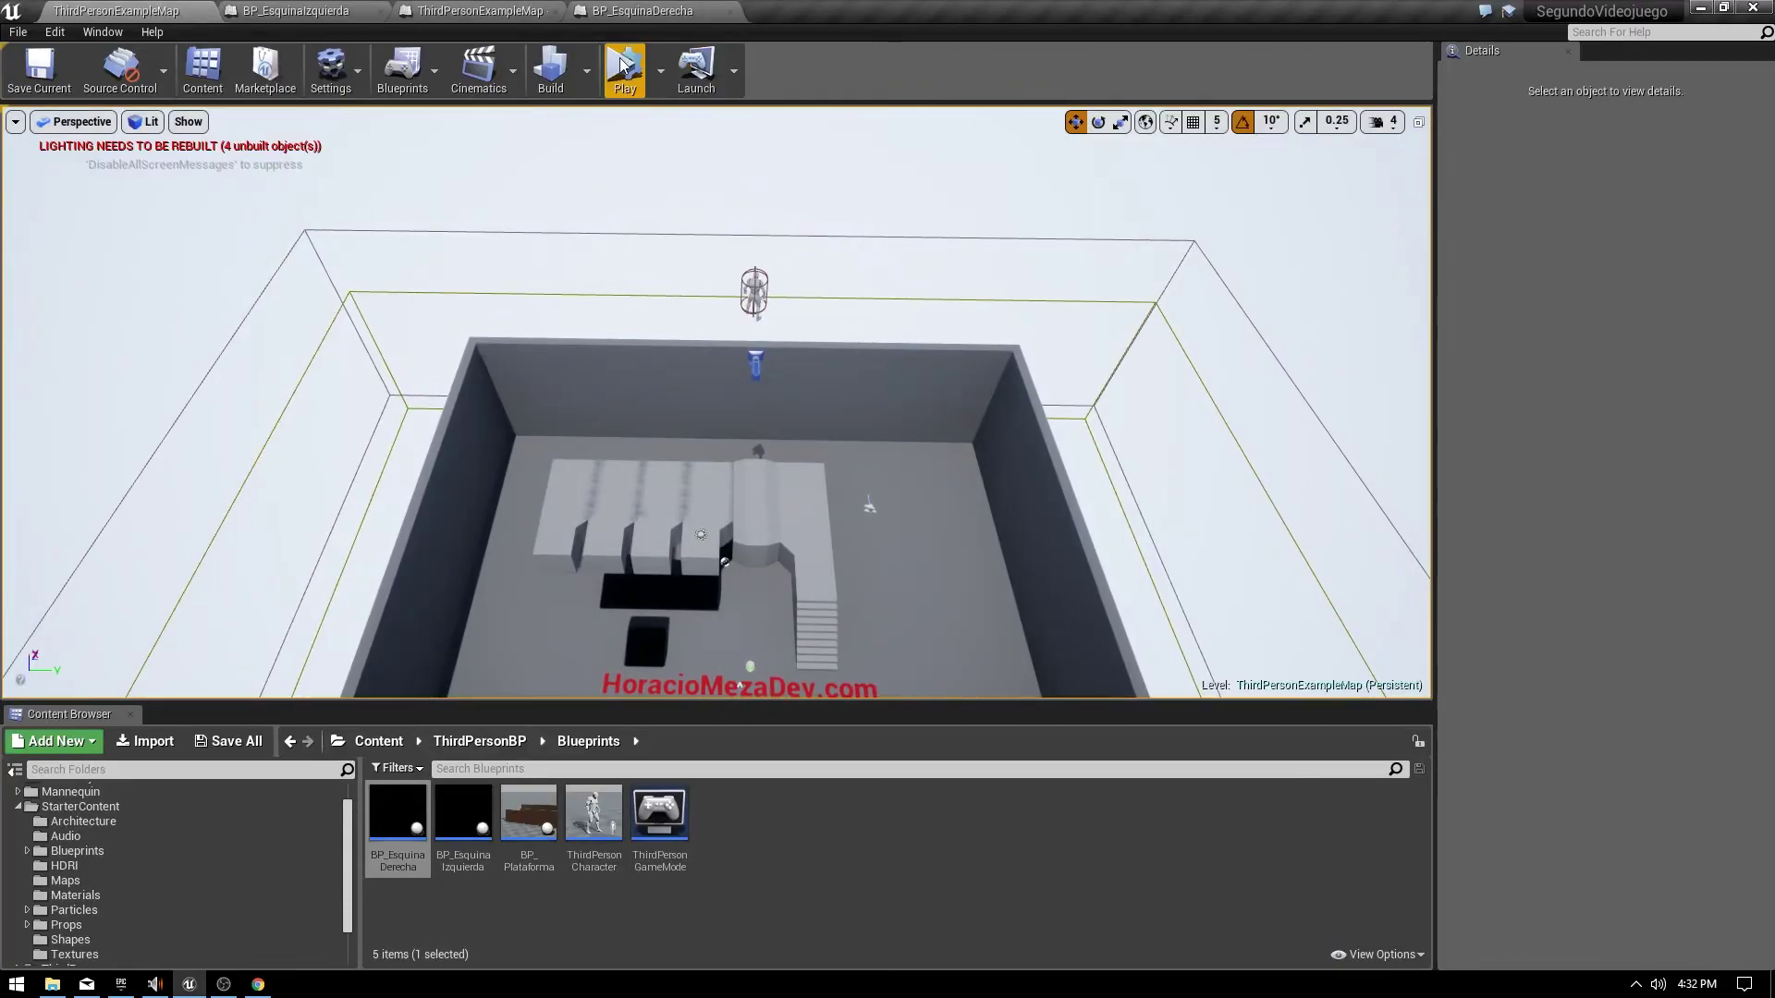
Run the level in Simulate mode from the Play dropdown to preview the platform layout.
click(660, 71)
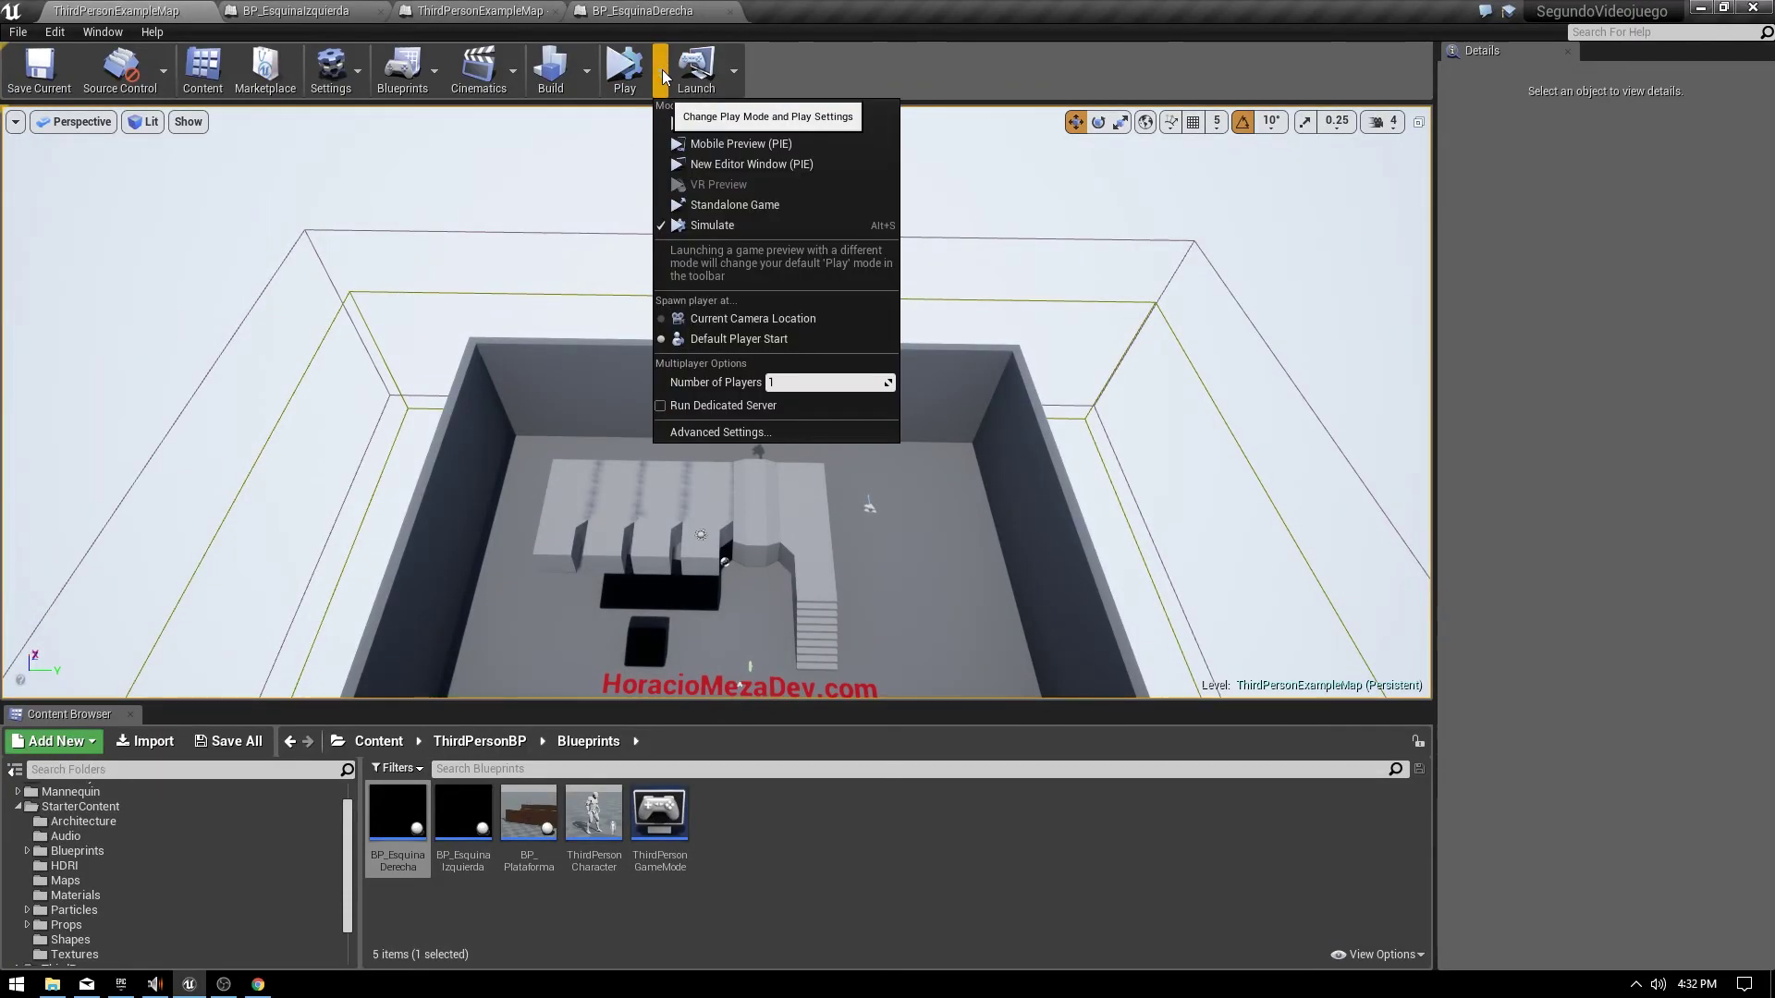
click(719, 230)
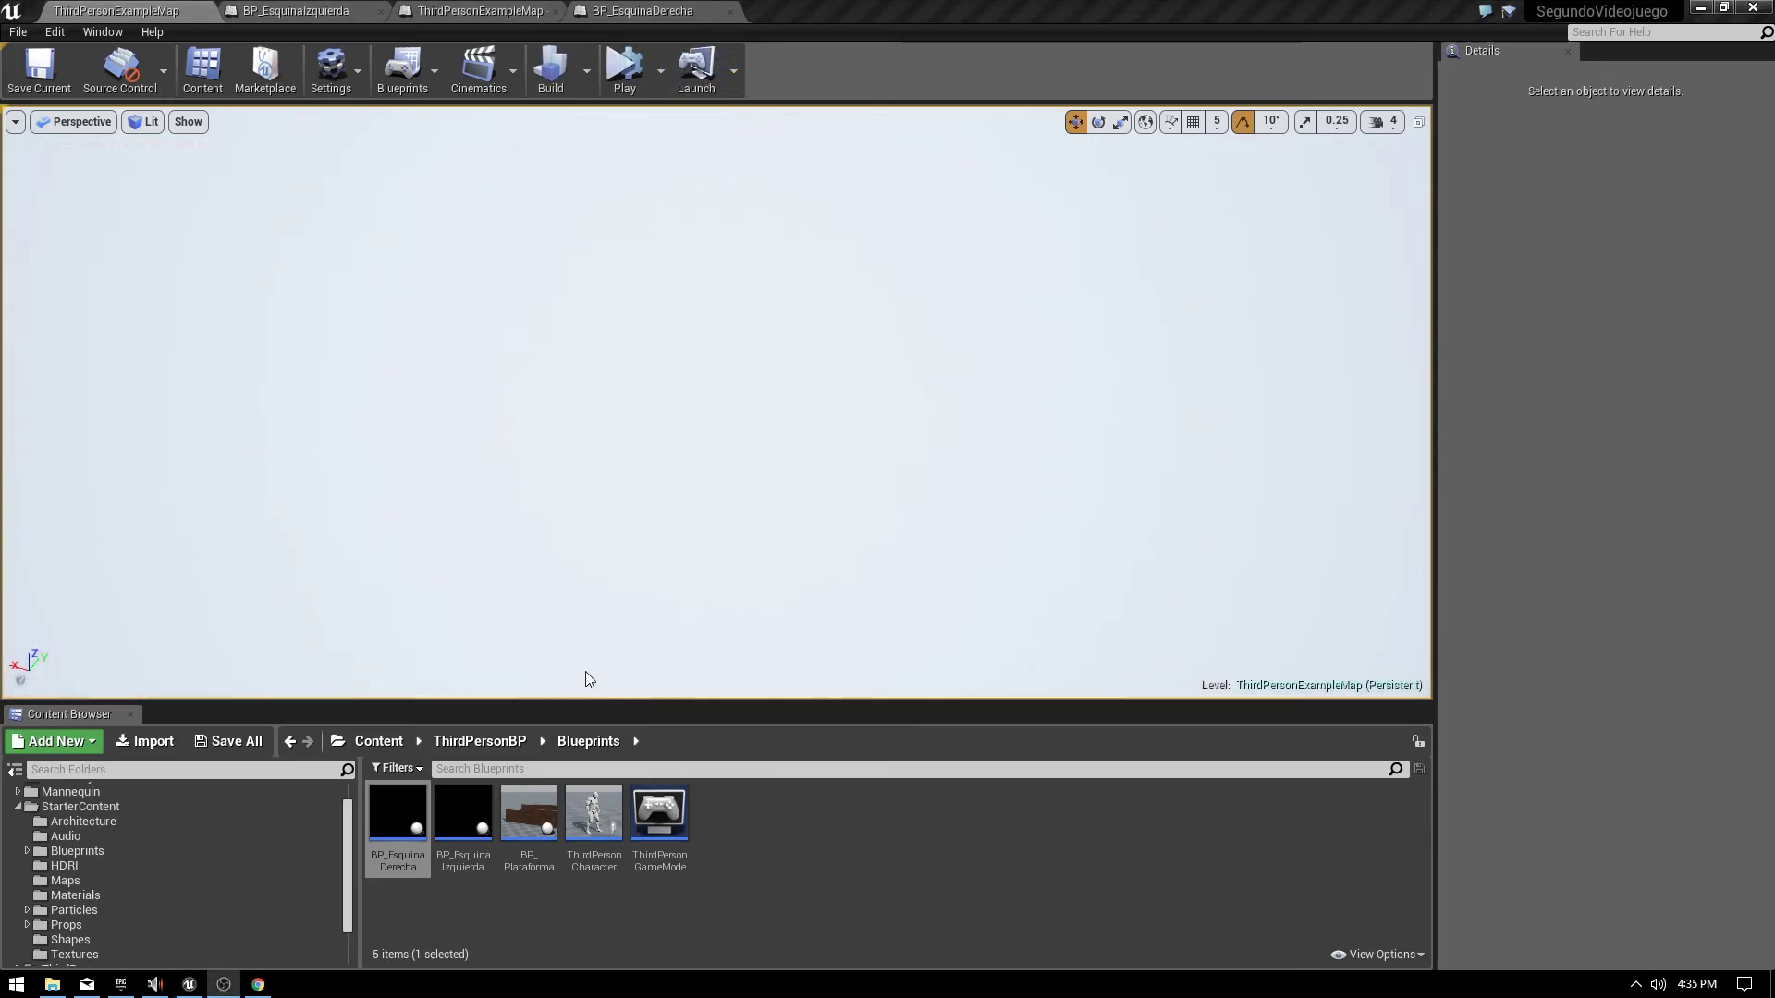
Open BP_Plataforma and orbit its Viewport preview to inspect the walled wooden platform.
double_click(510, 832)
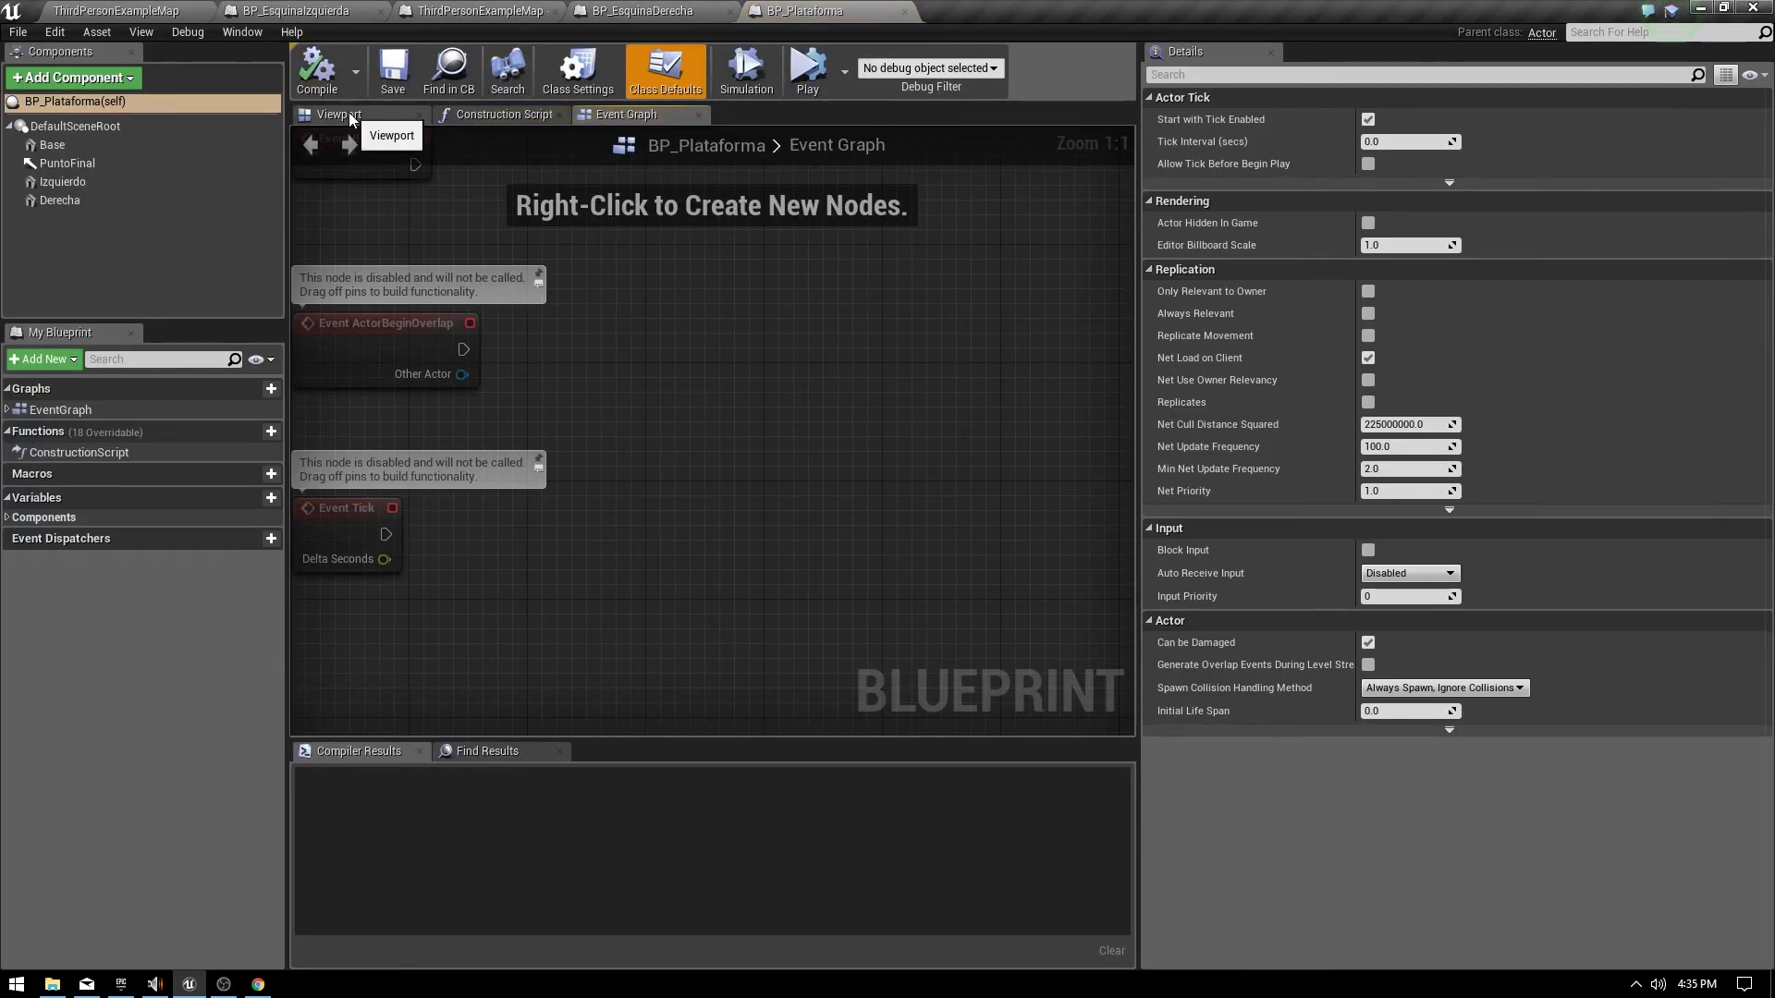
click(339, 113)
drag(542, 400, 542, 400)
drag(487, 305, 534, 469)
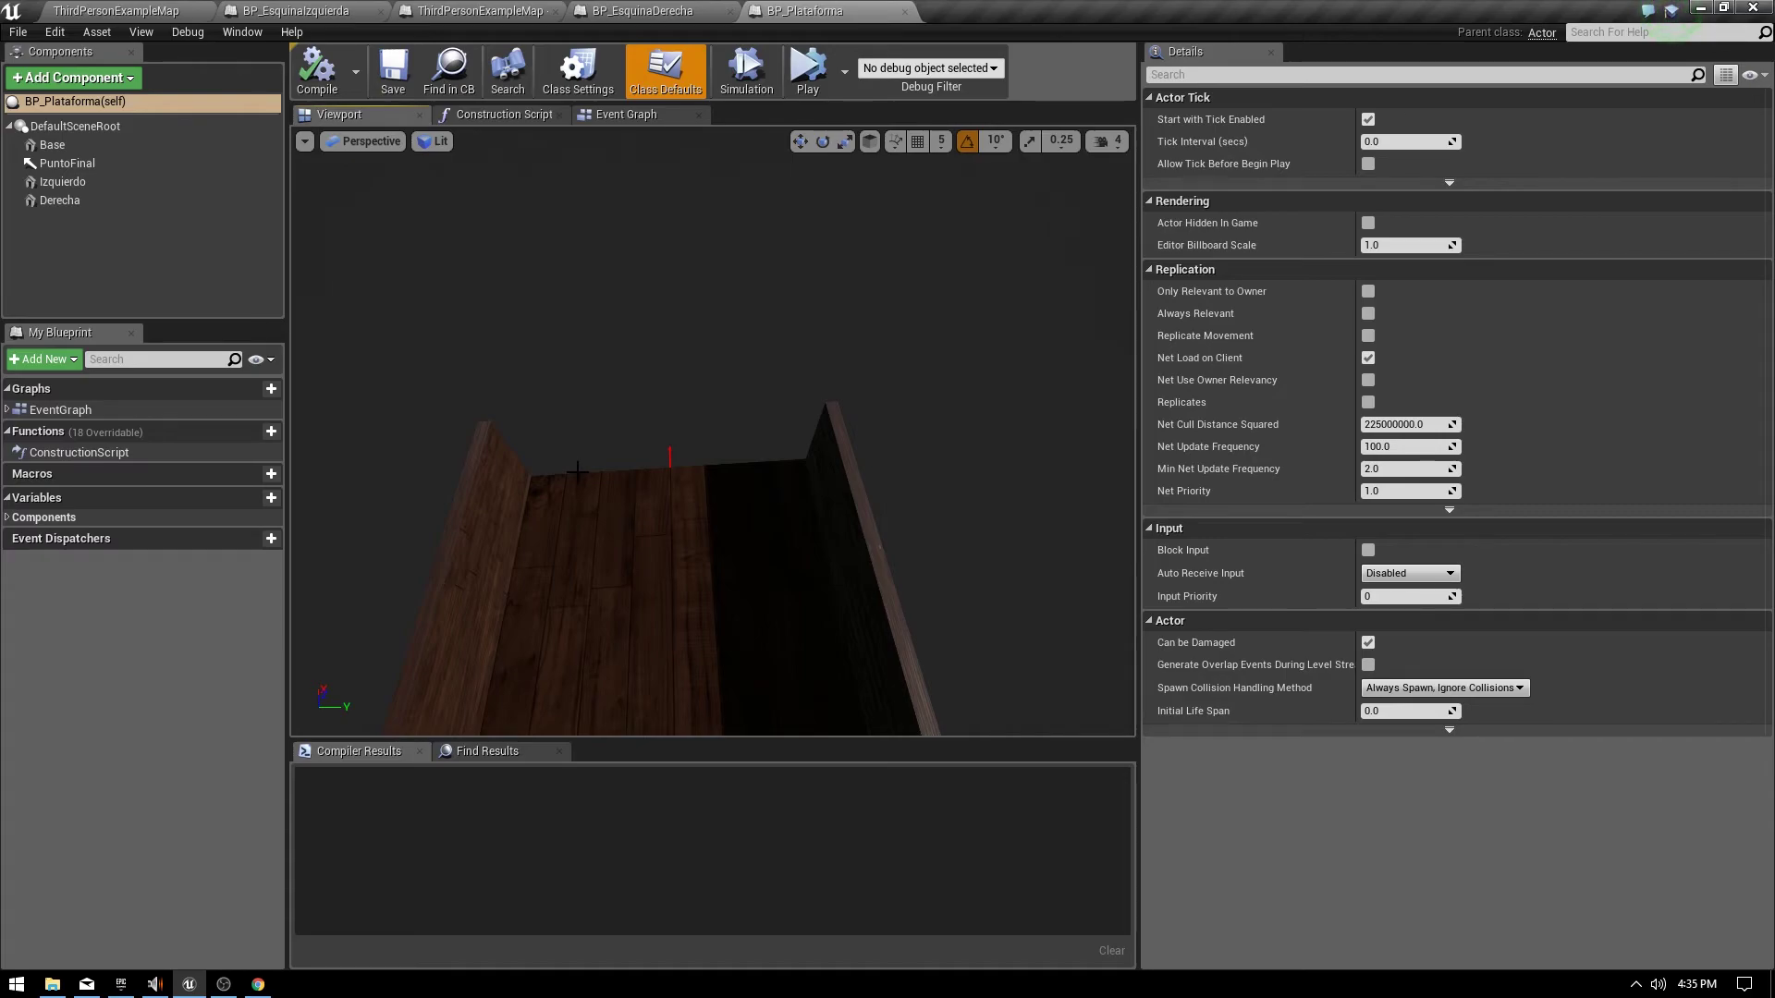
Add a Box Collision to BP_Plataforma and scale it to Y 12.15, Z 6.30 across the far end.
click(130, 78)
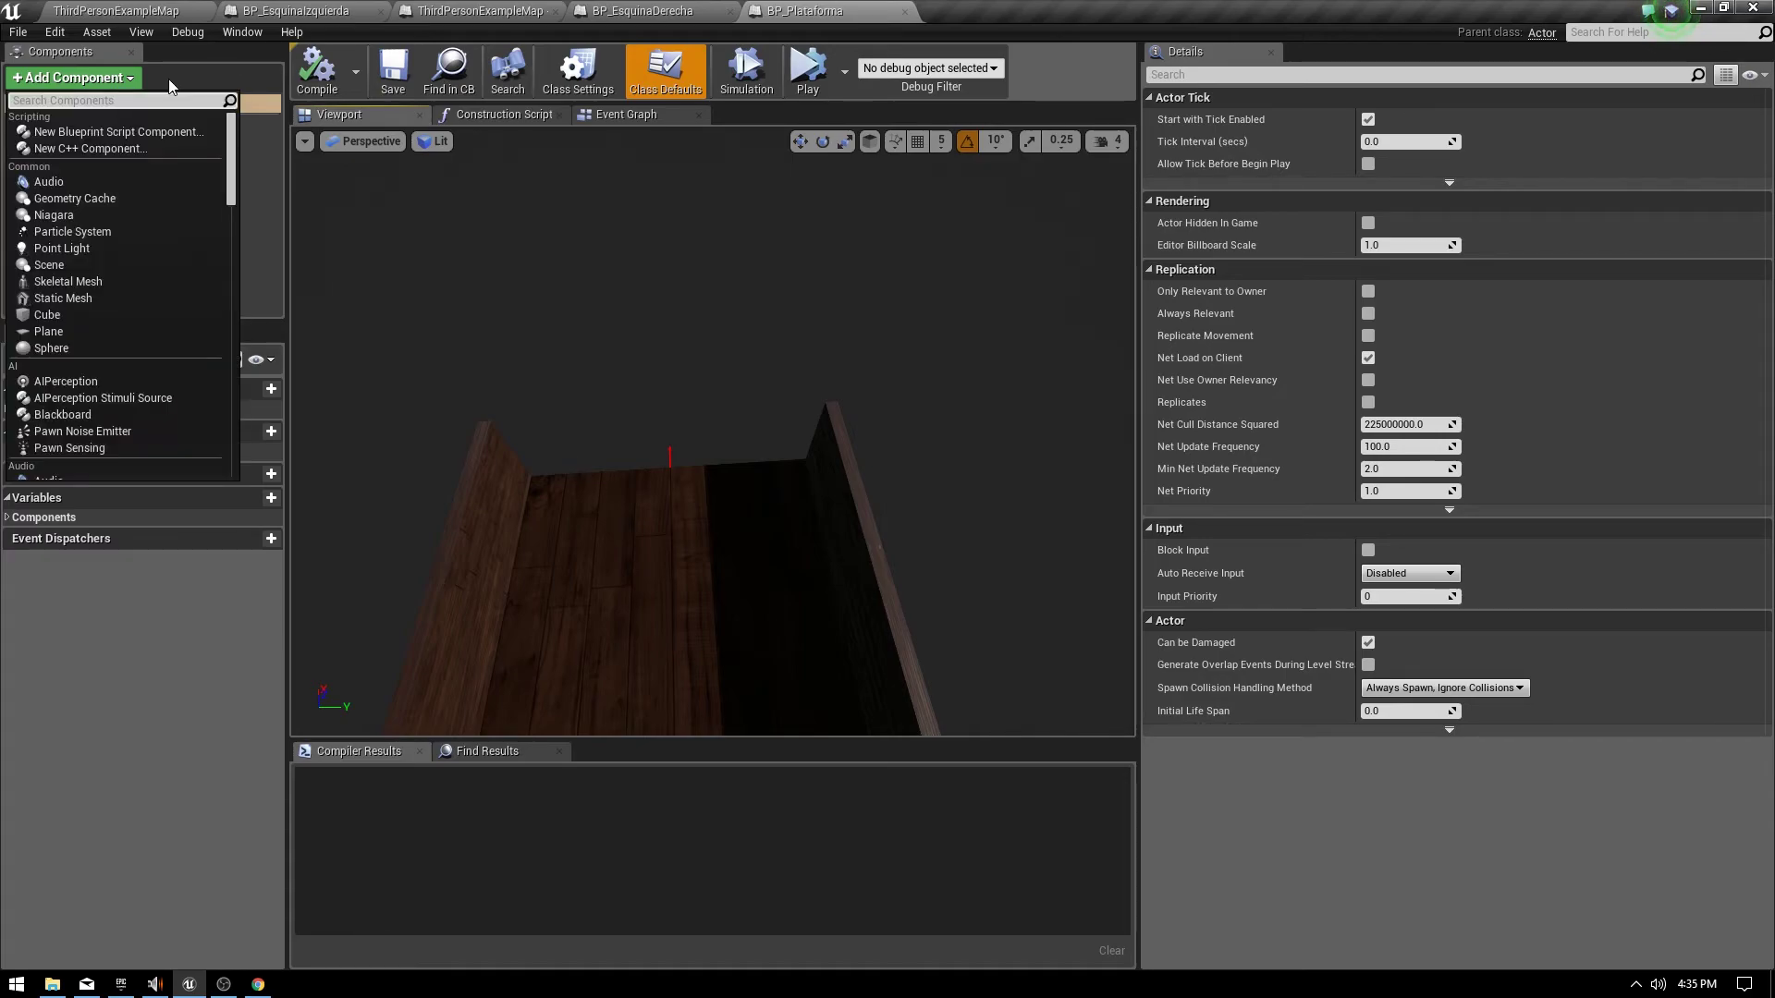
text(box)
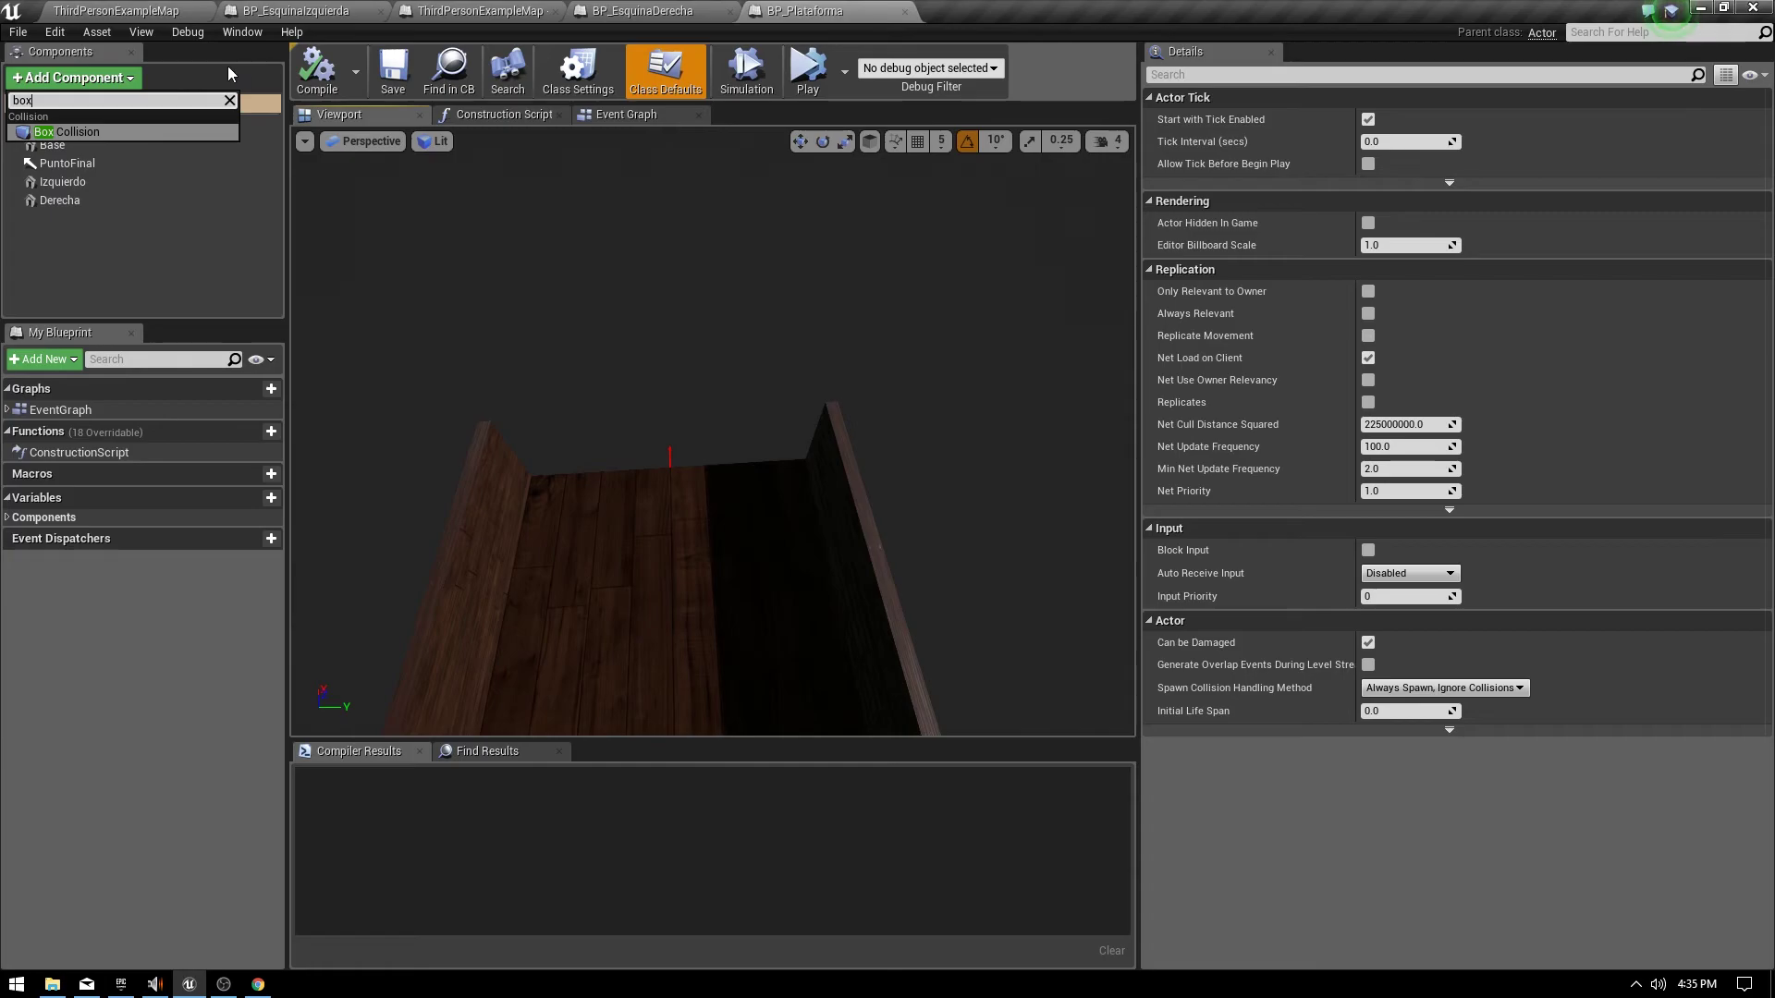
click(74, 131)
mouse_move(647, 416)
mouse_down()
mouse_move(654, 528)
mouse_move(663, 255)
mouse_up()
key(e)
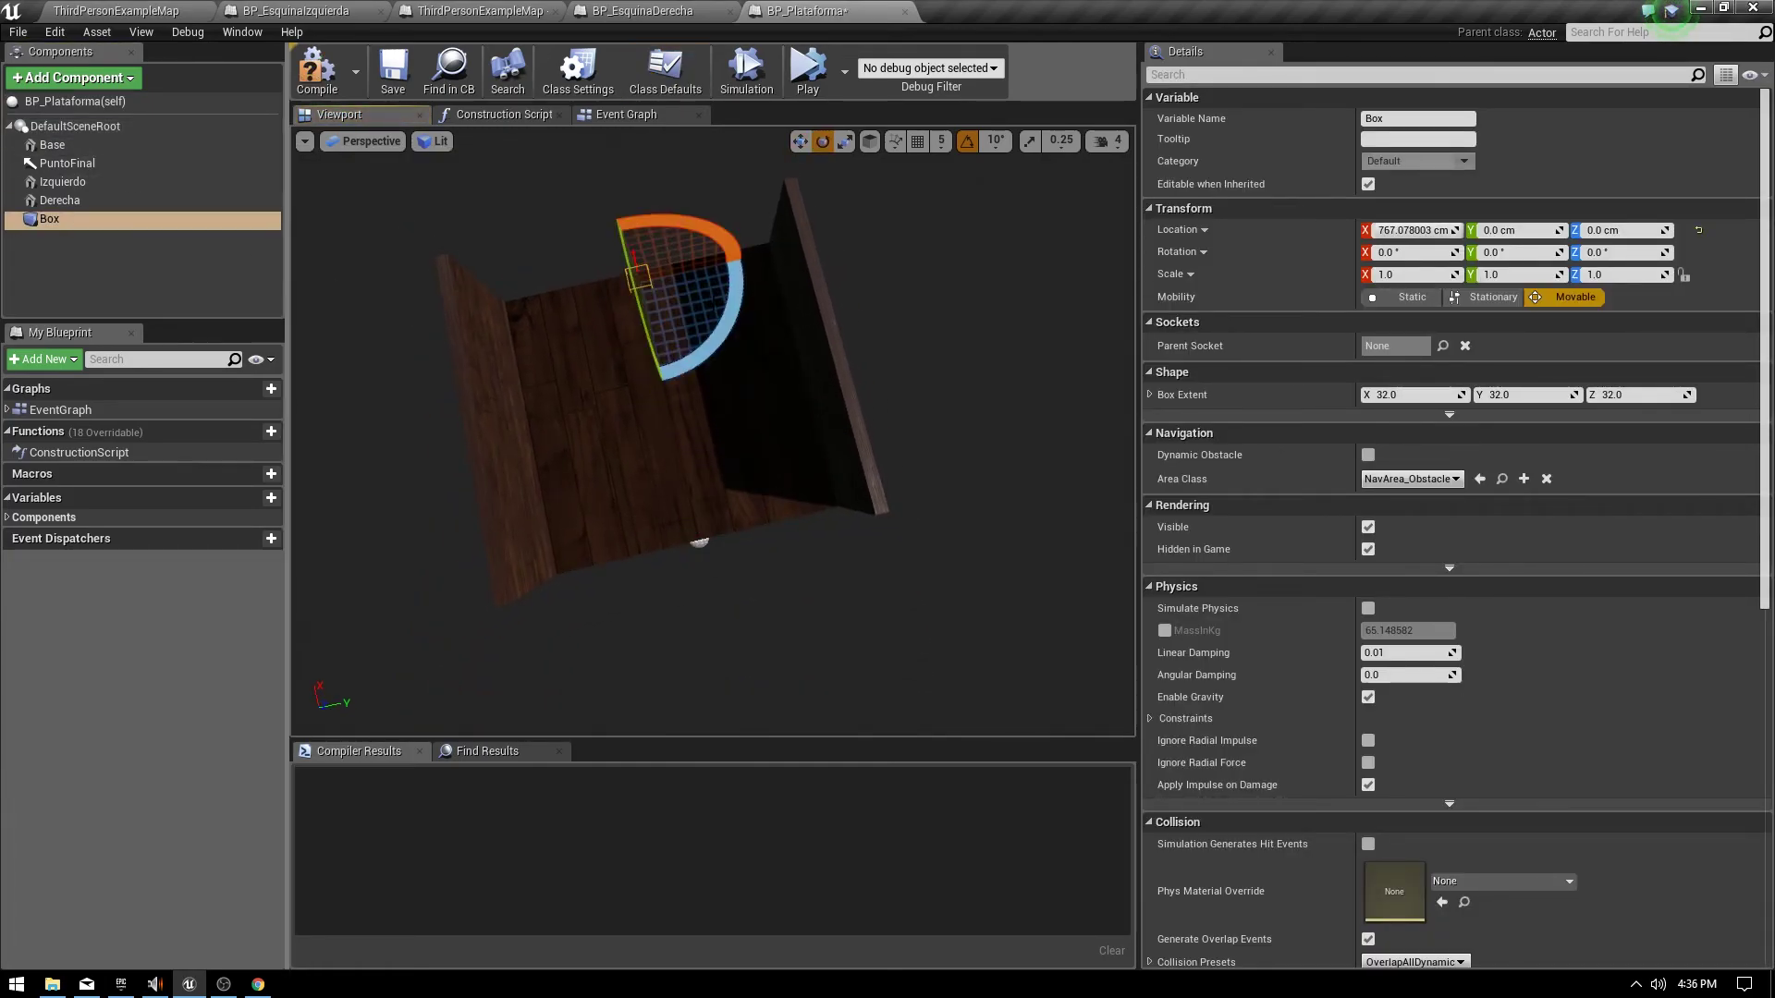
key(r)
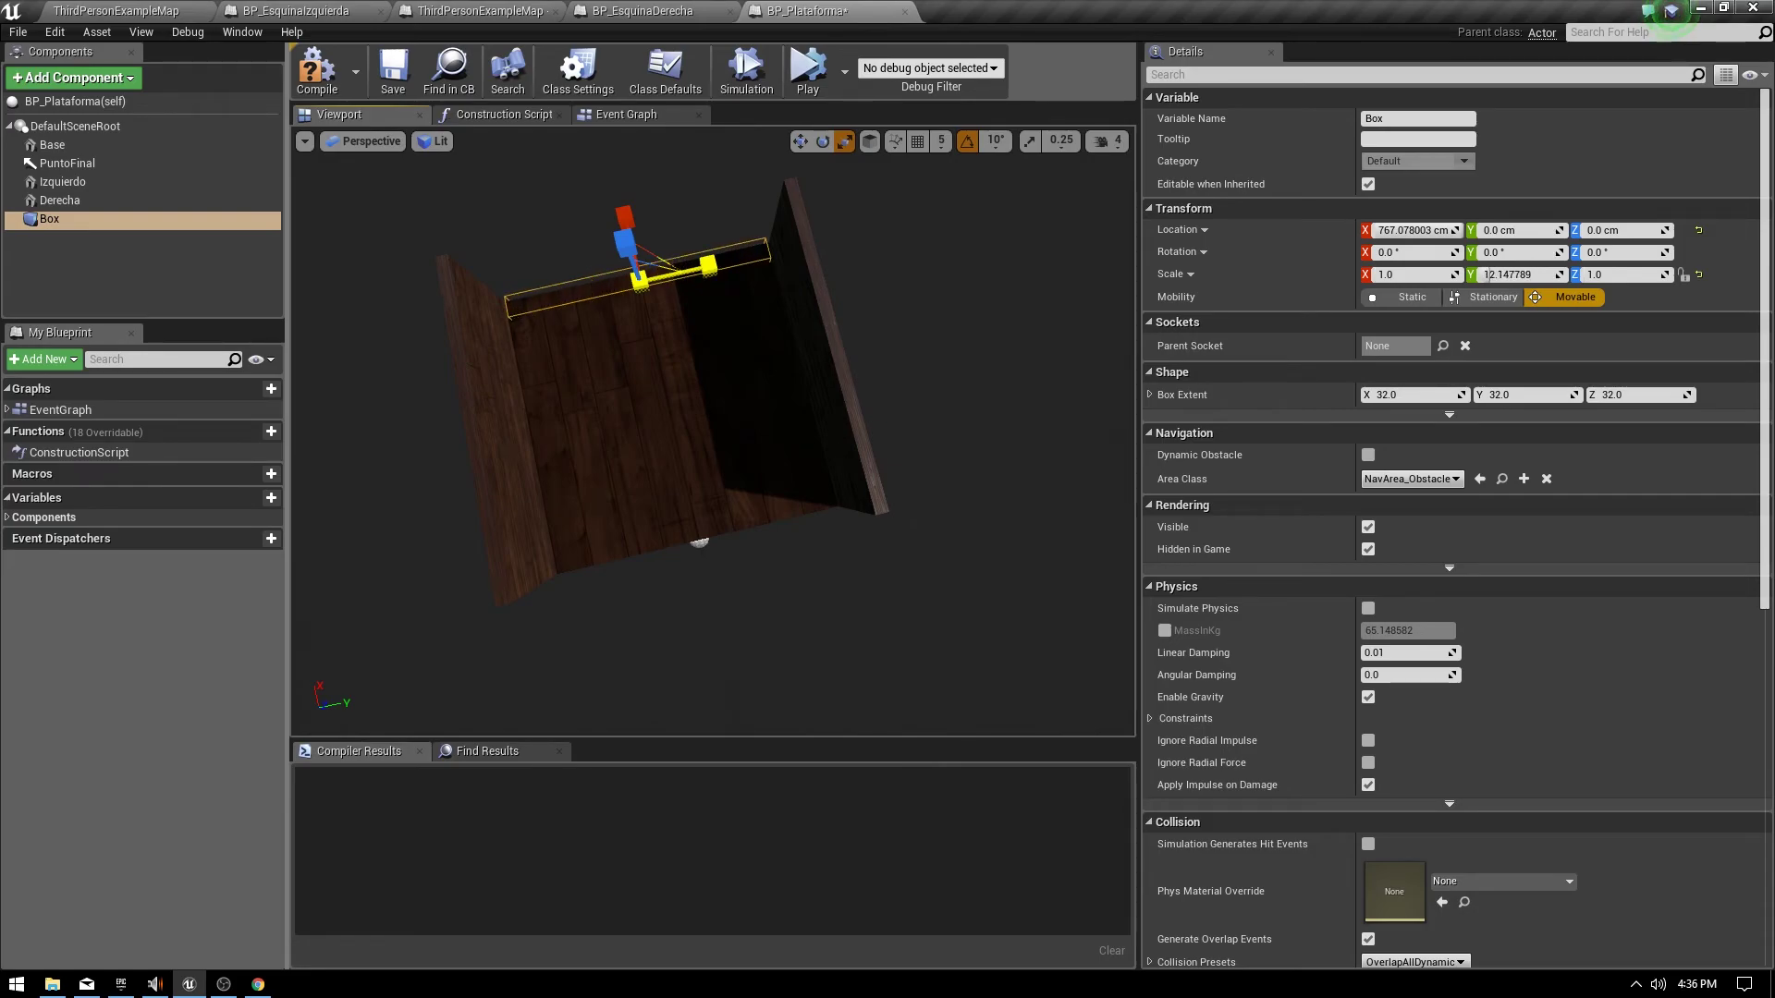
mouse_move(629, 247)
mouse_down()
mouse_move(633, 185)
mouse_move(632, 217)
mouse_up()
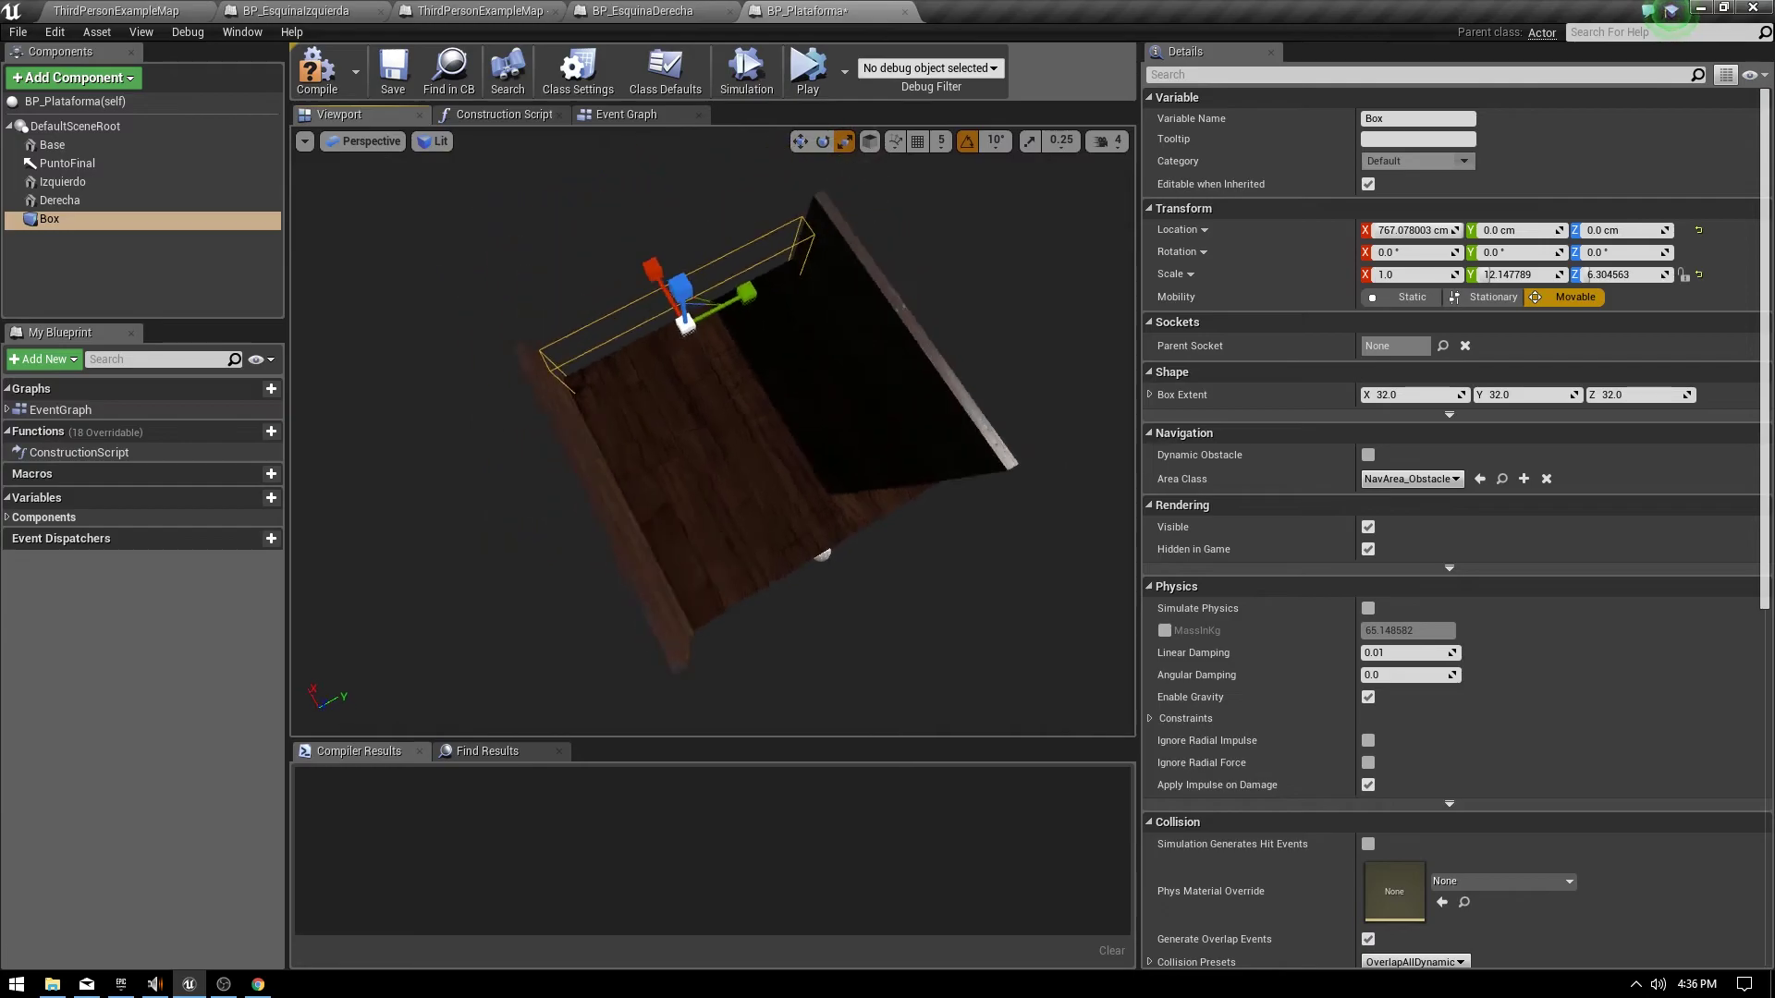
right_drag(703, 416, 869, 375)
Raise the box collision to Location Z 209.4 above the platform floor.
key(w)
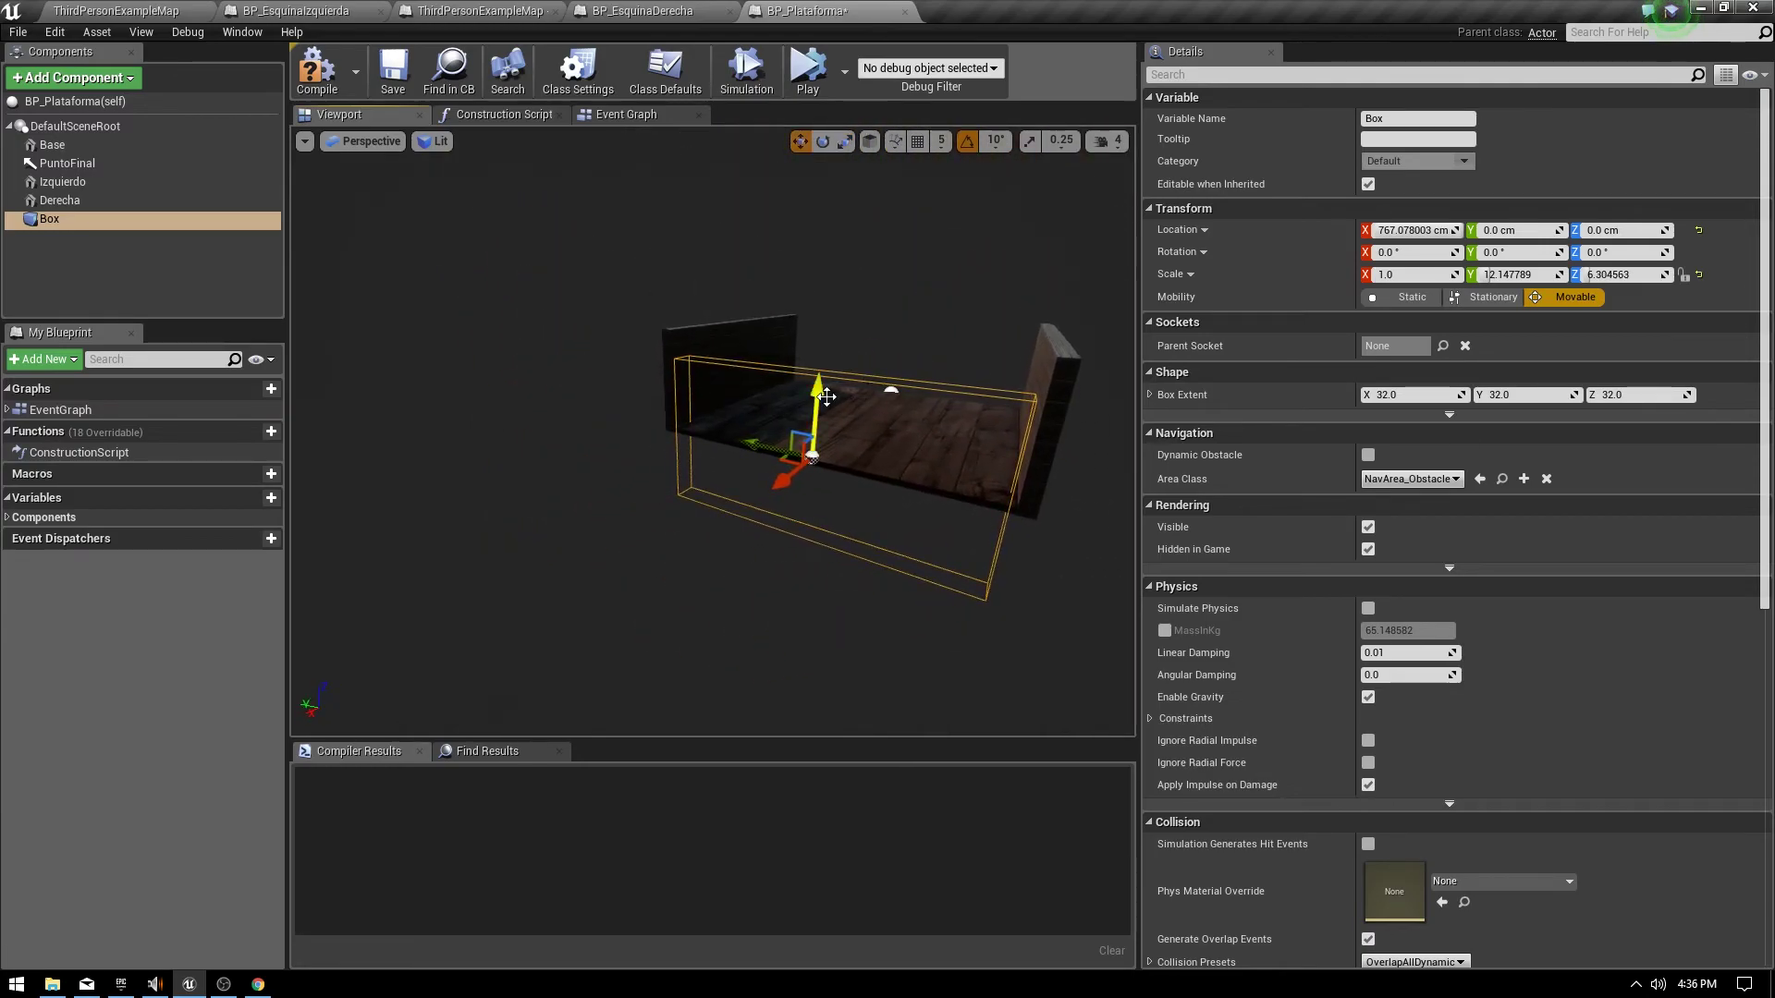
drag(827, 397, 827, 336)
right_drag(826, 336, 925, 351)
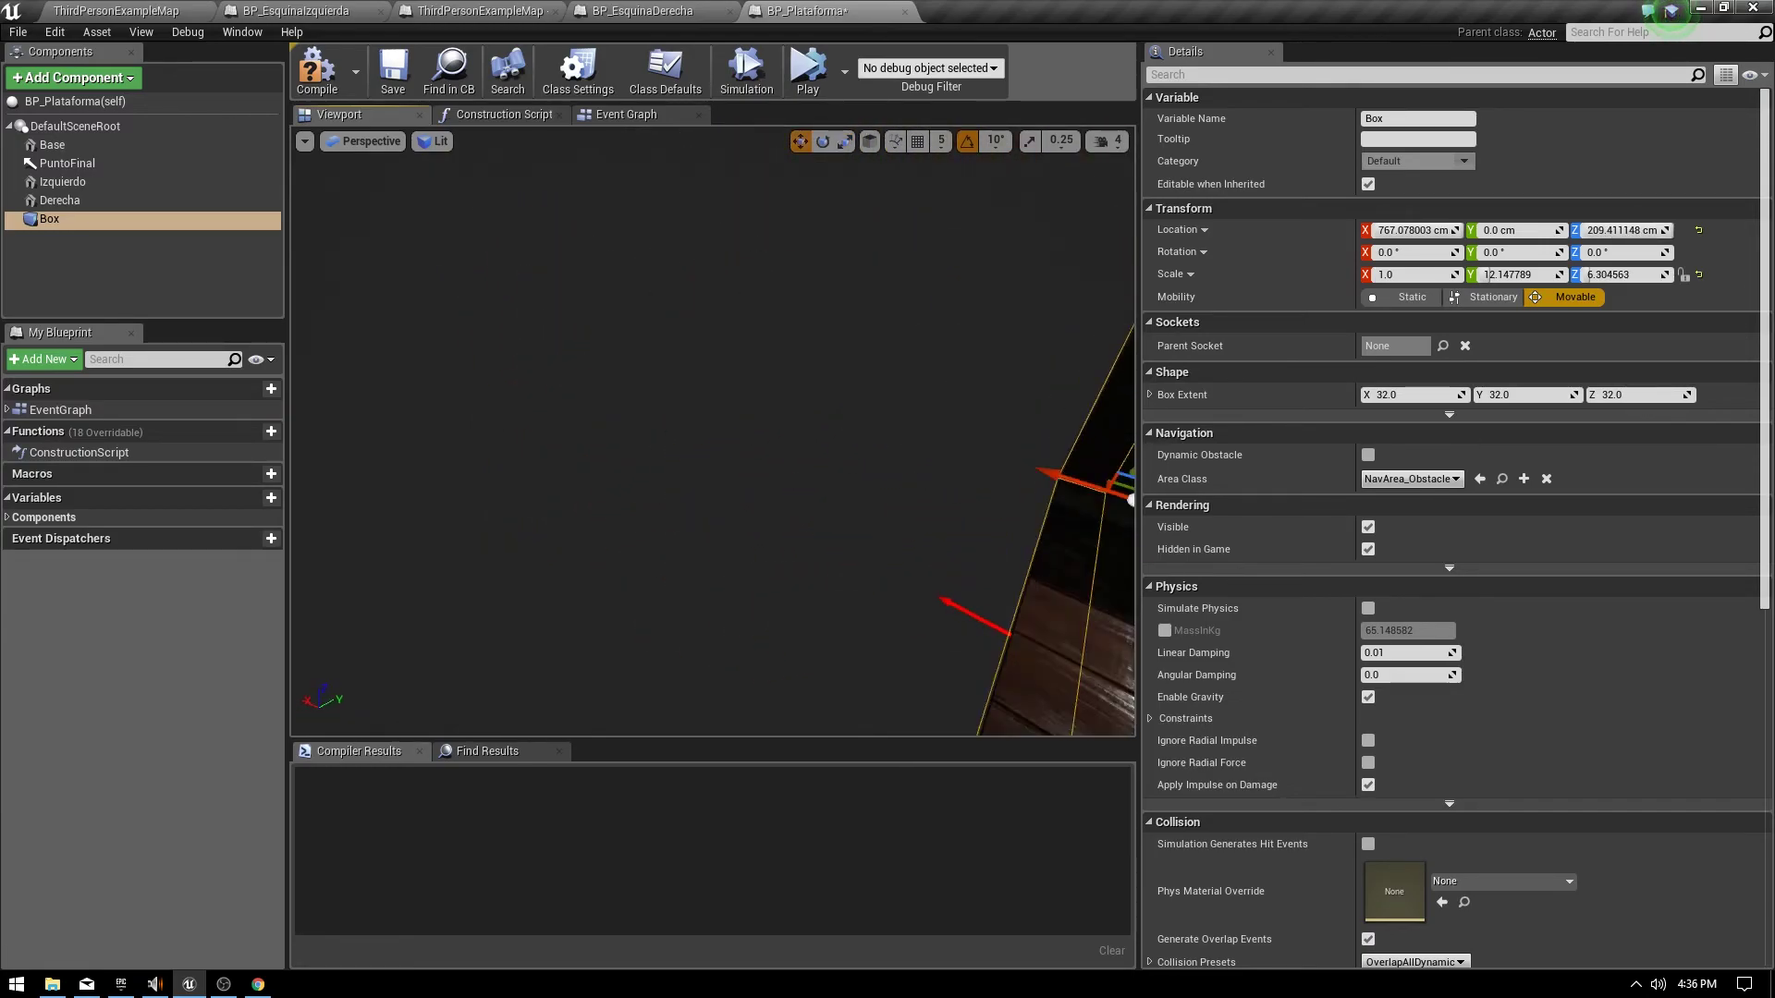
key(f)
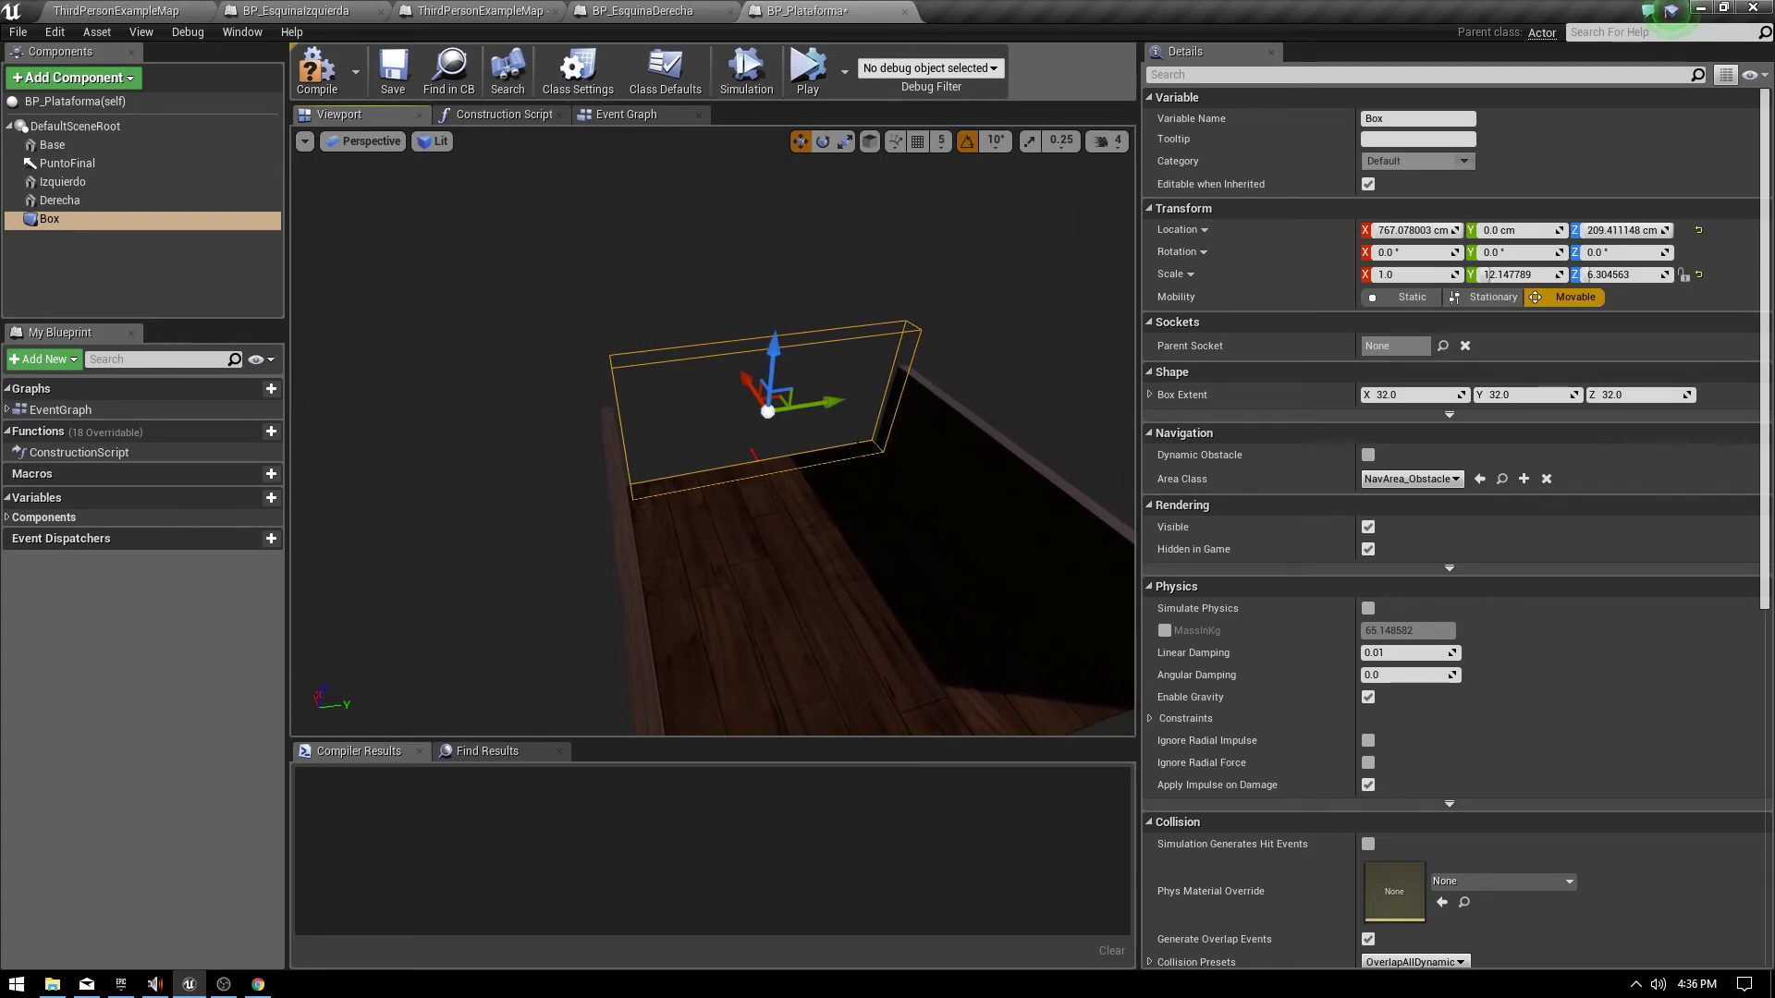
right_drag(796, 464, 797, 464)
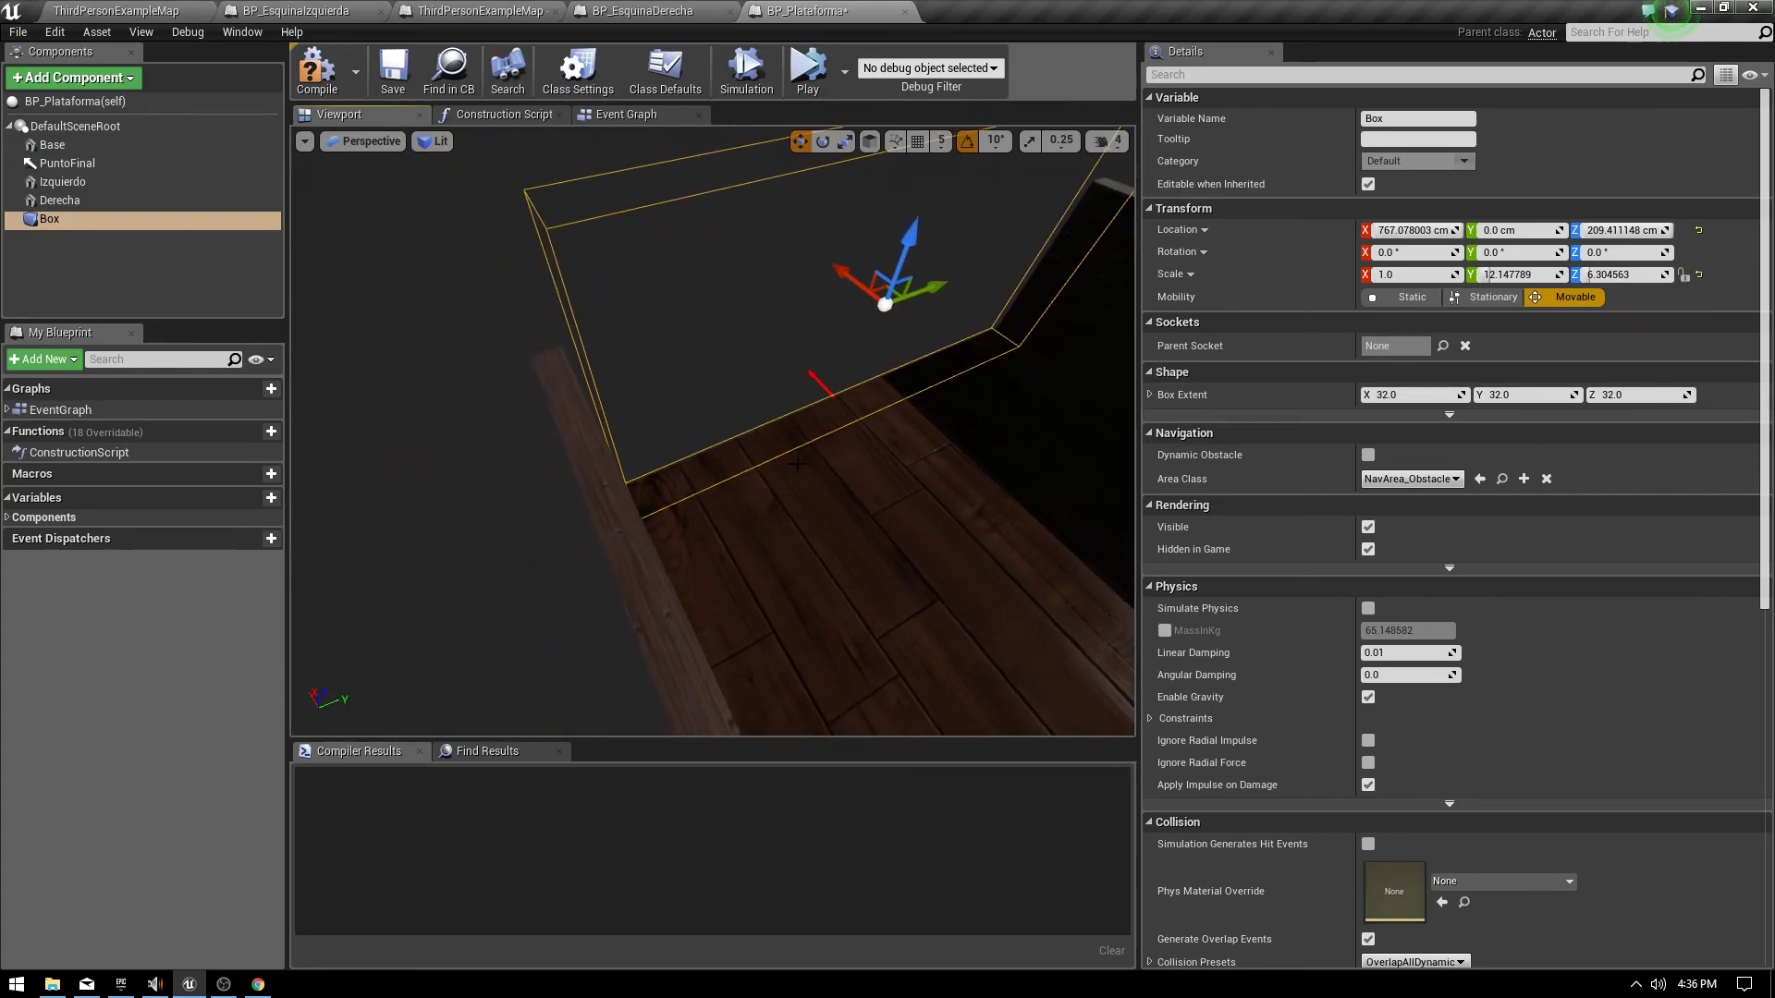
scroll(797, 464, down, 5)
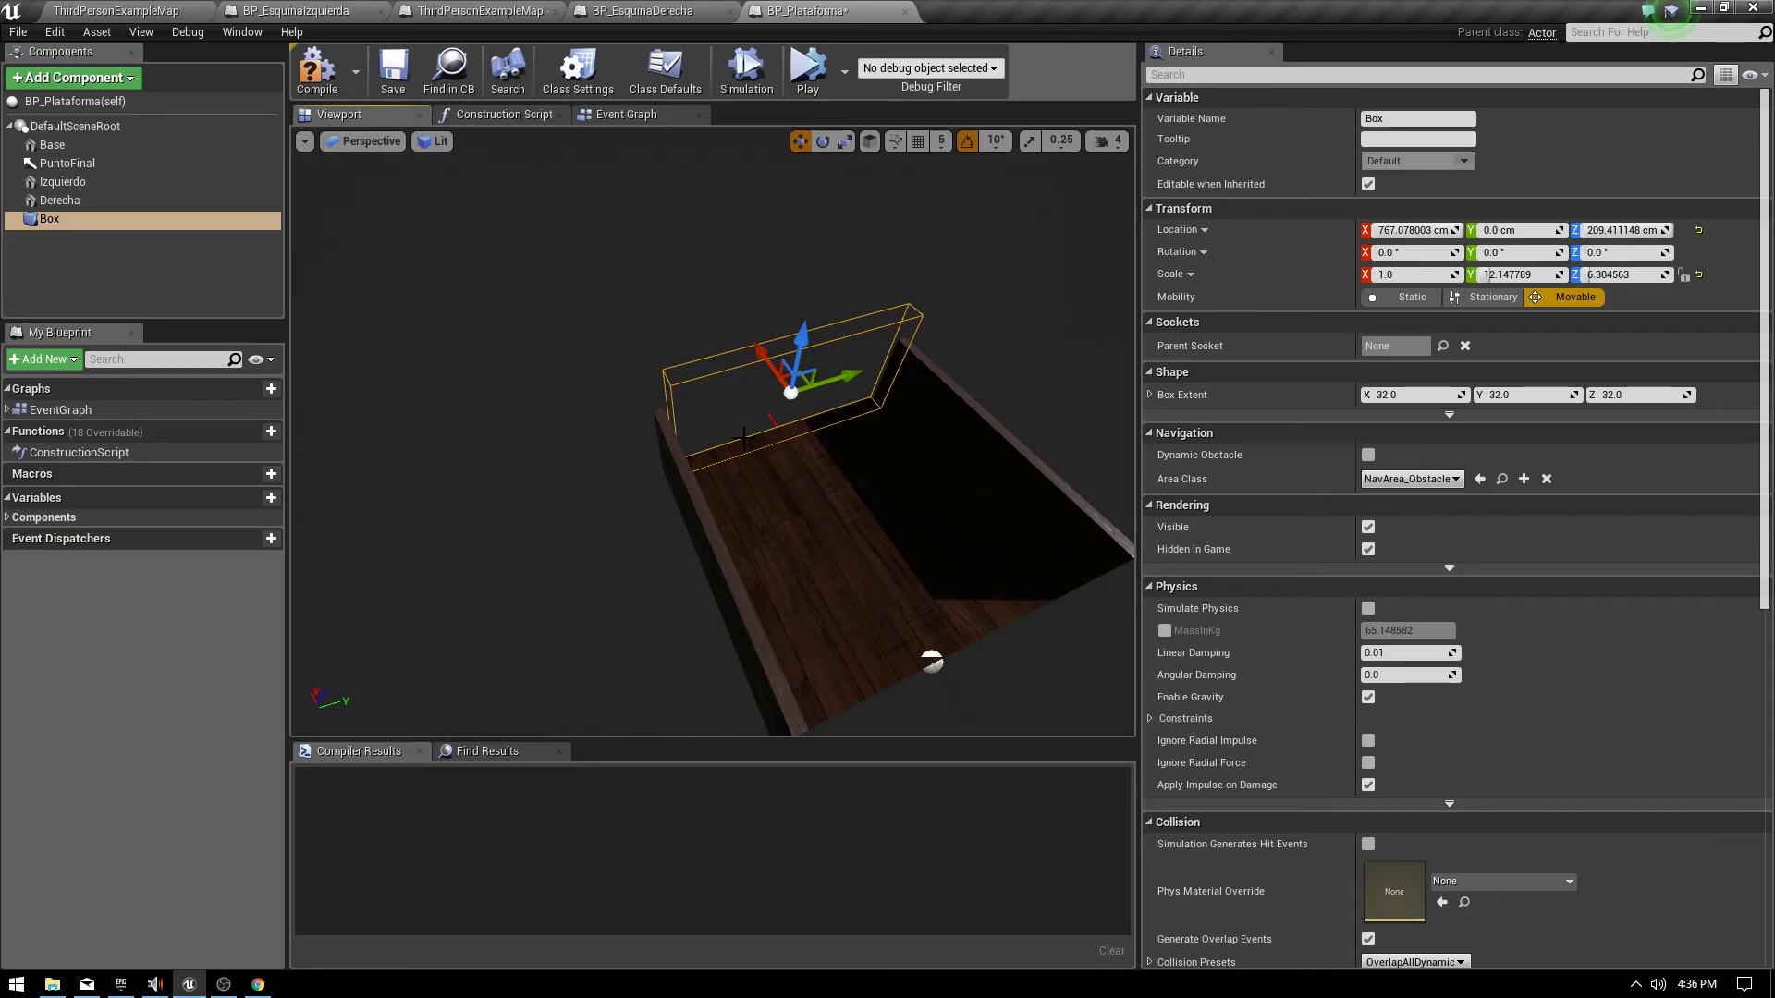
scroll(1352, 481, down, 10)
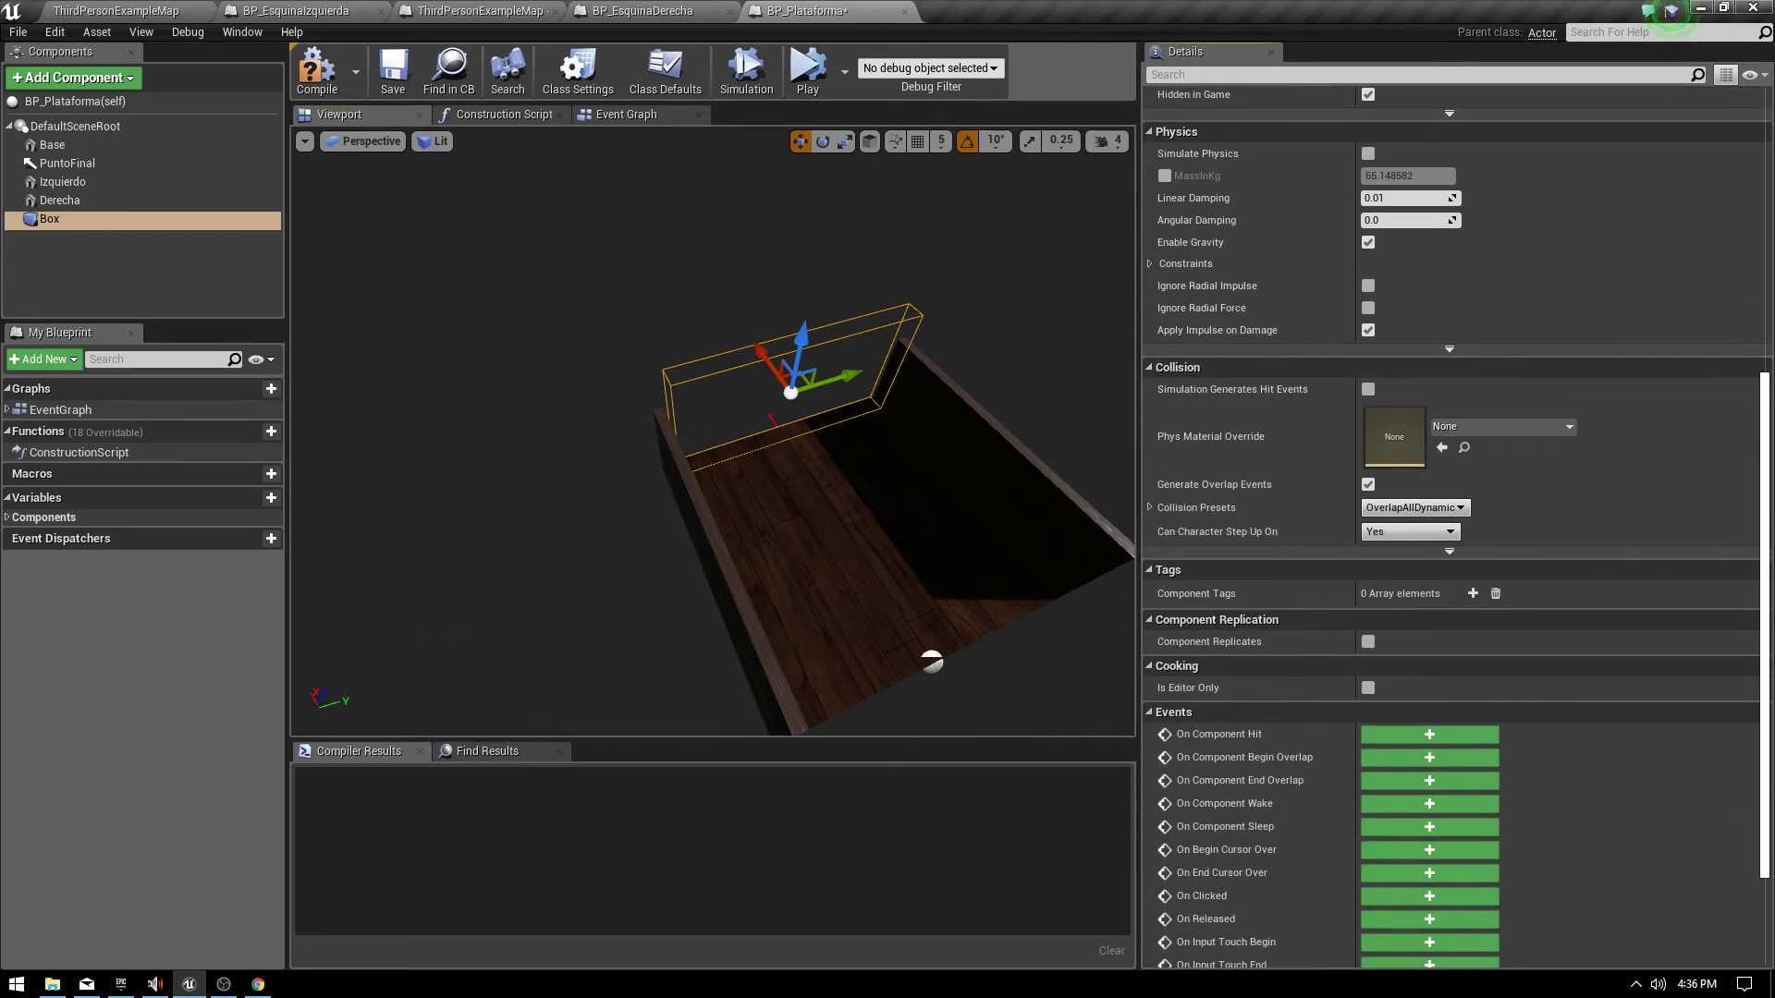
scroll(1337, 672, down, 3)
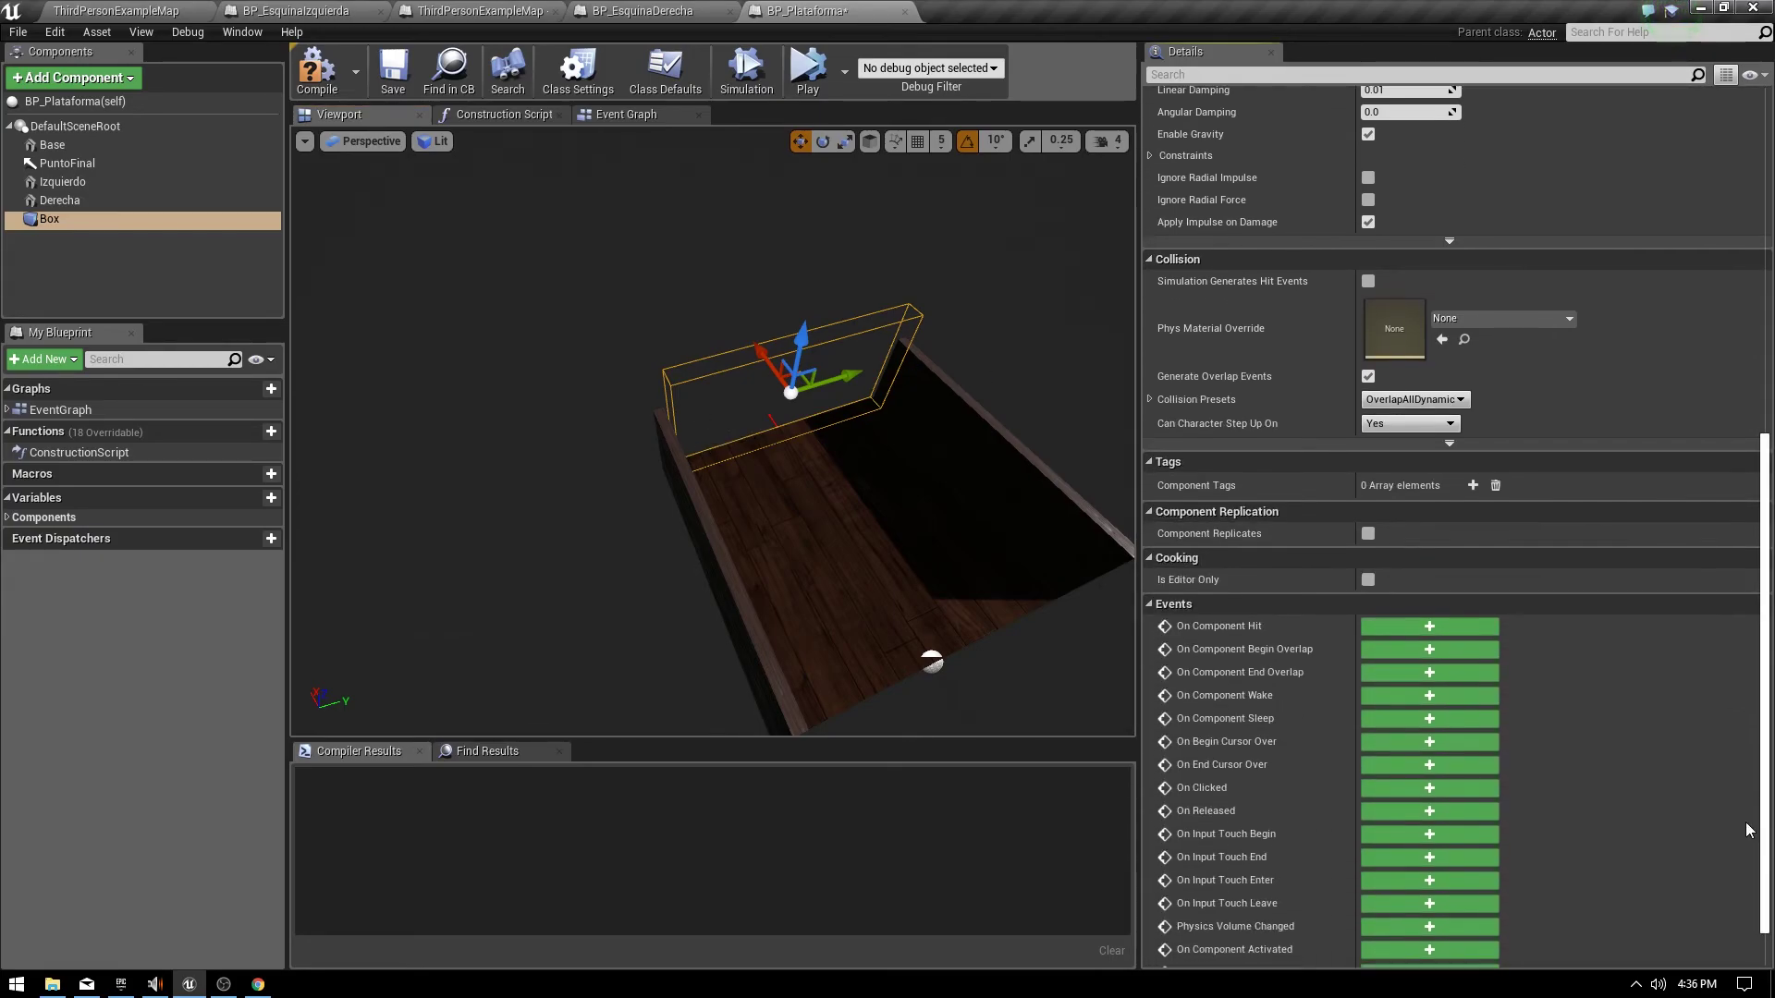
Add the Box's On Component End Overlap event and cast Other Actor to ThirdPersonCharacter.
click(1388, 669)
right_drag(695, 571, 440, 636)
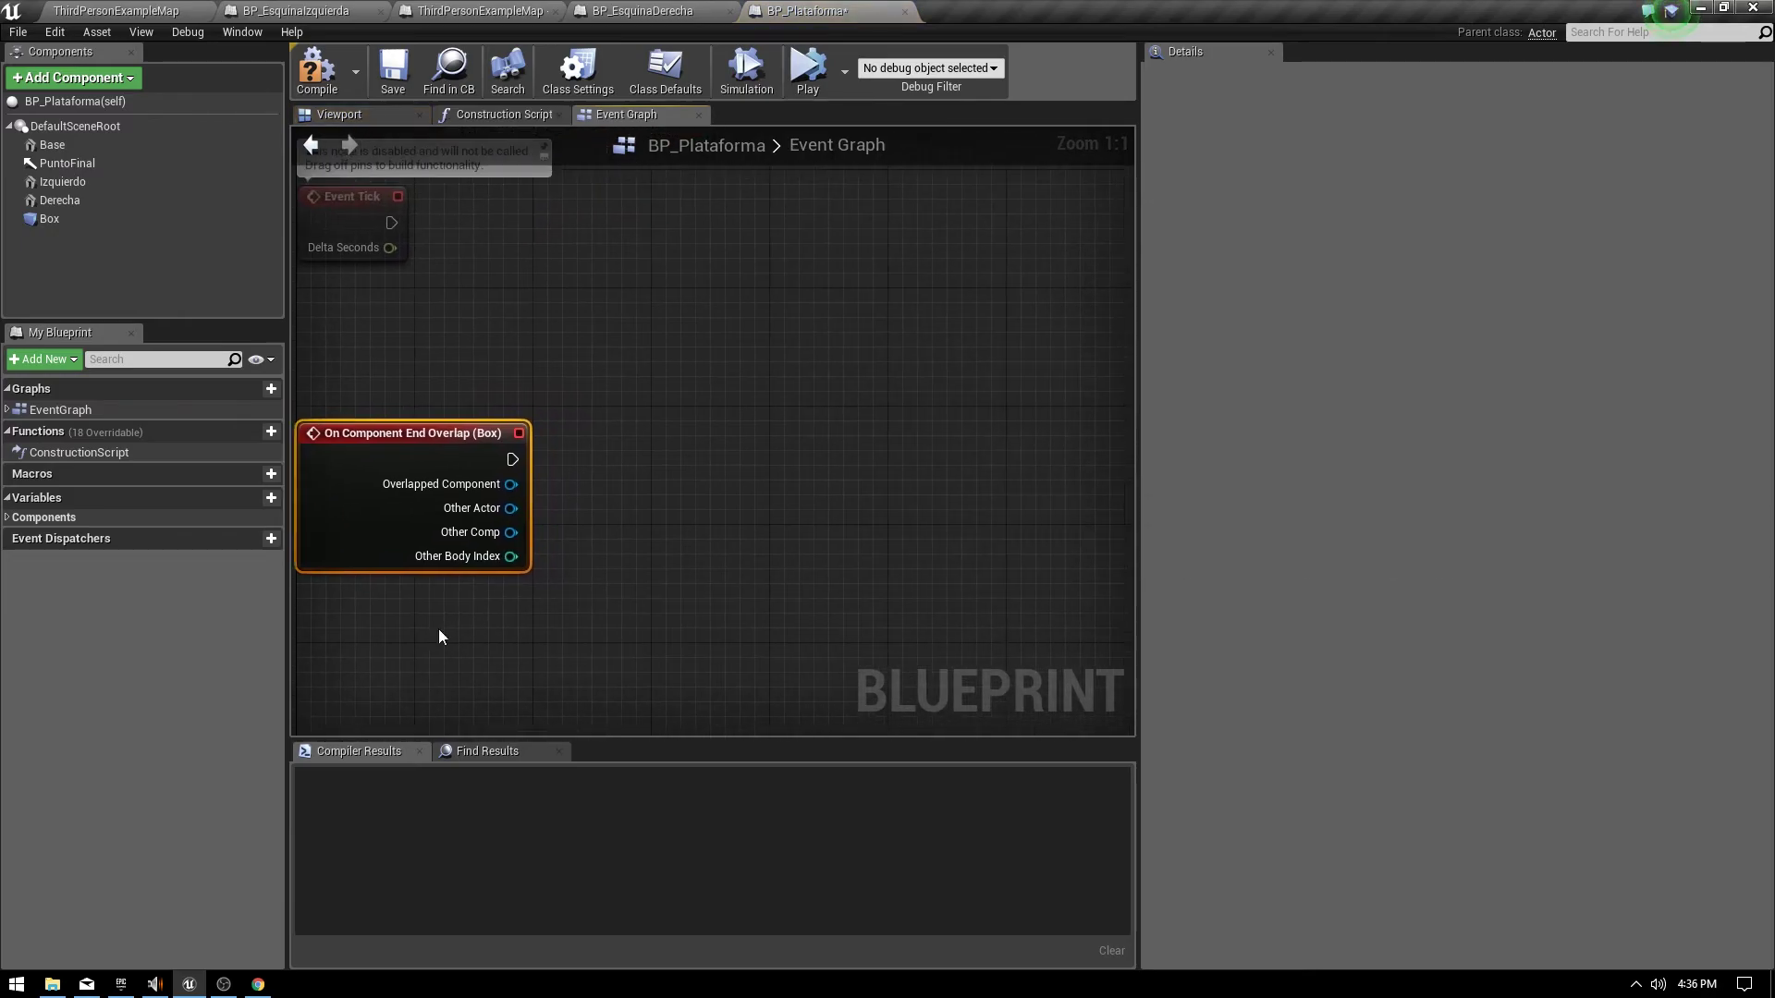
drag(510, 509, 598, 474)
text(cas)
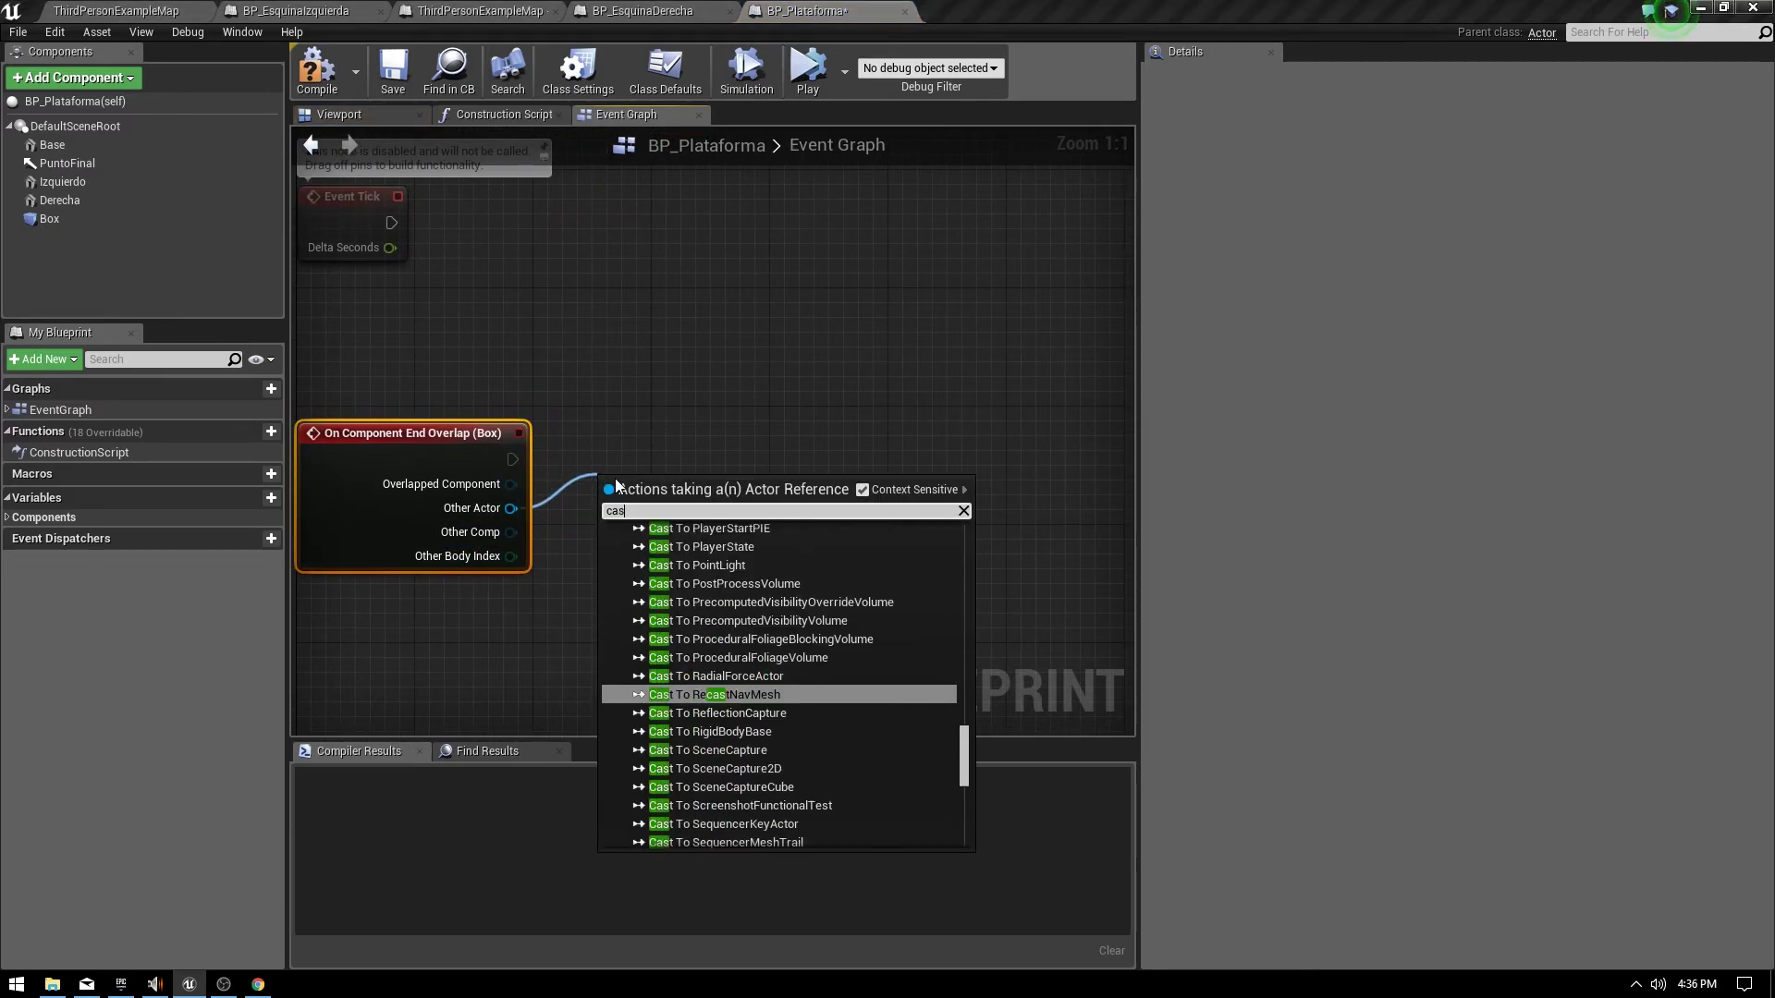
text(t to thir)
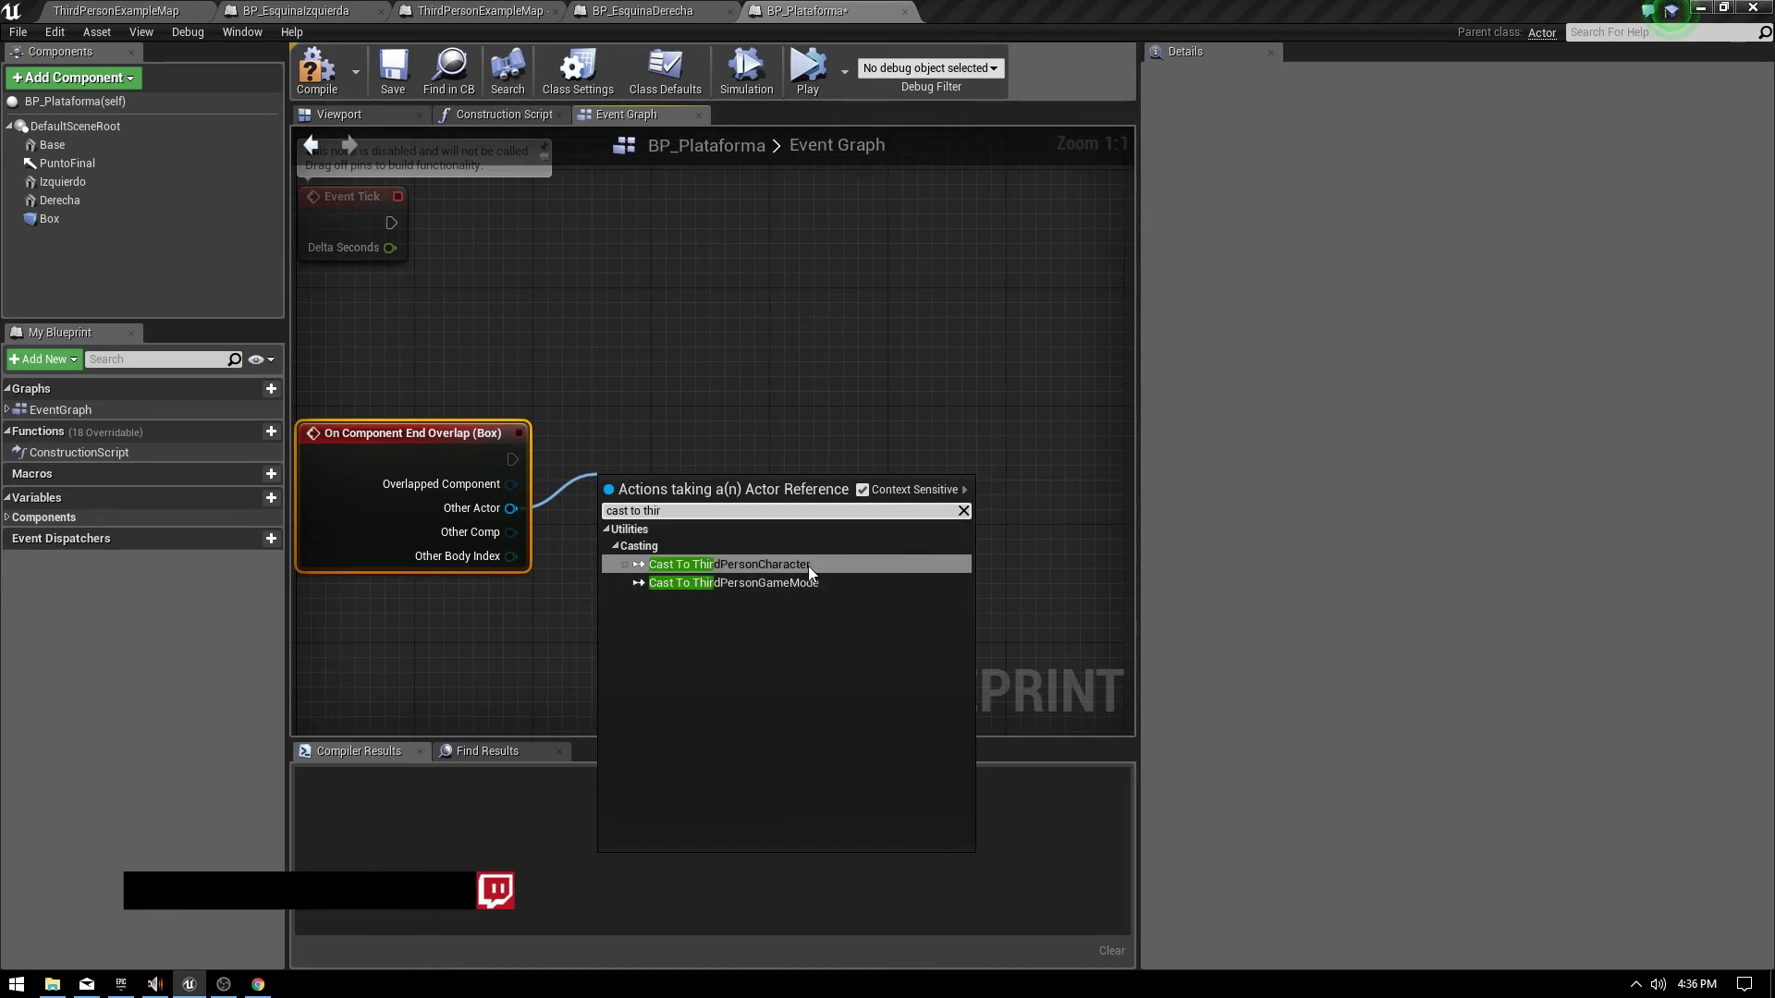
click(808, 565)
drag(792, 453, 777, 440)
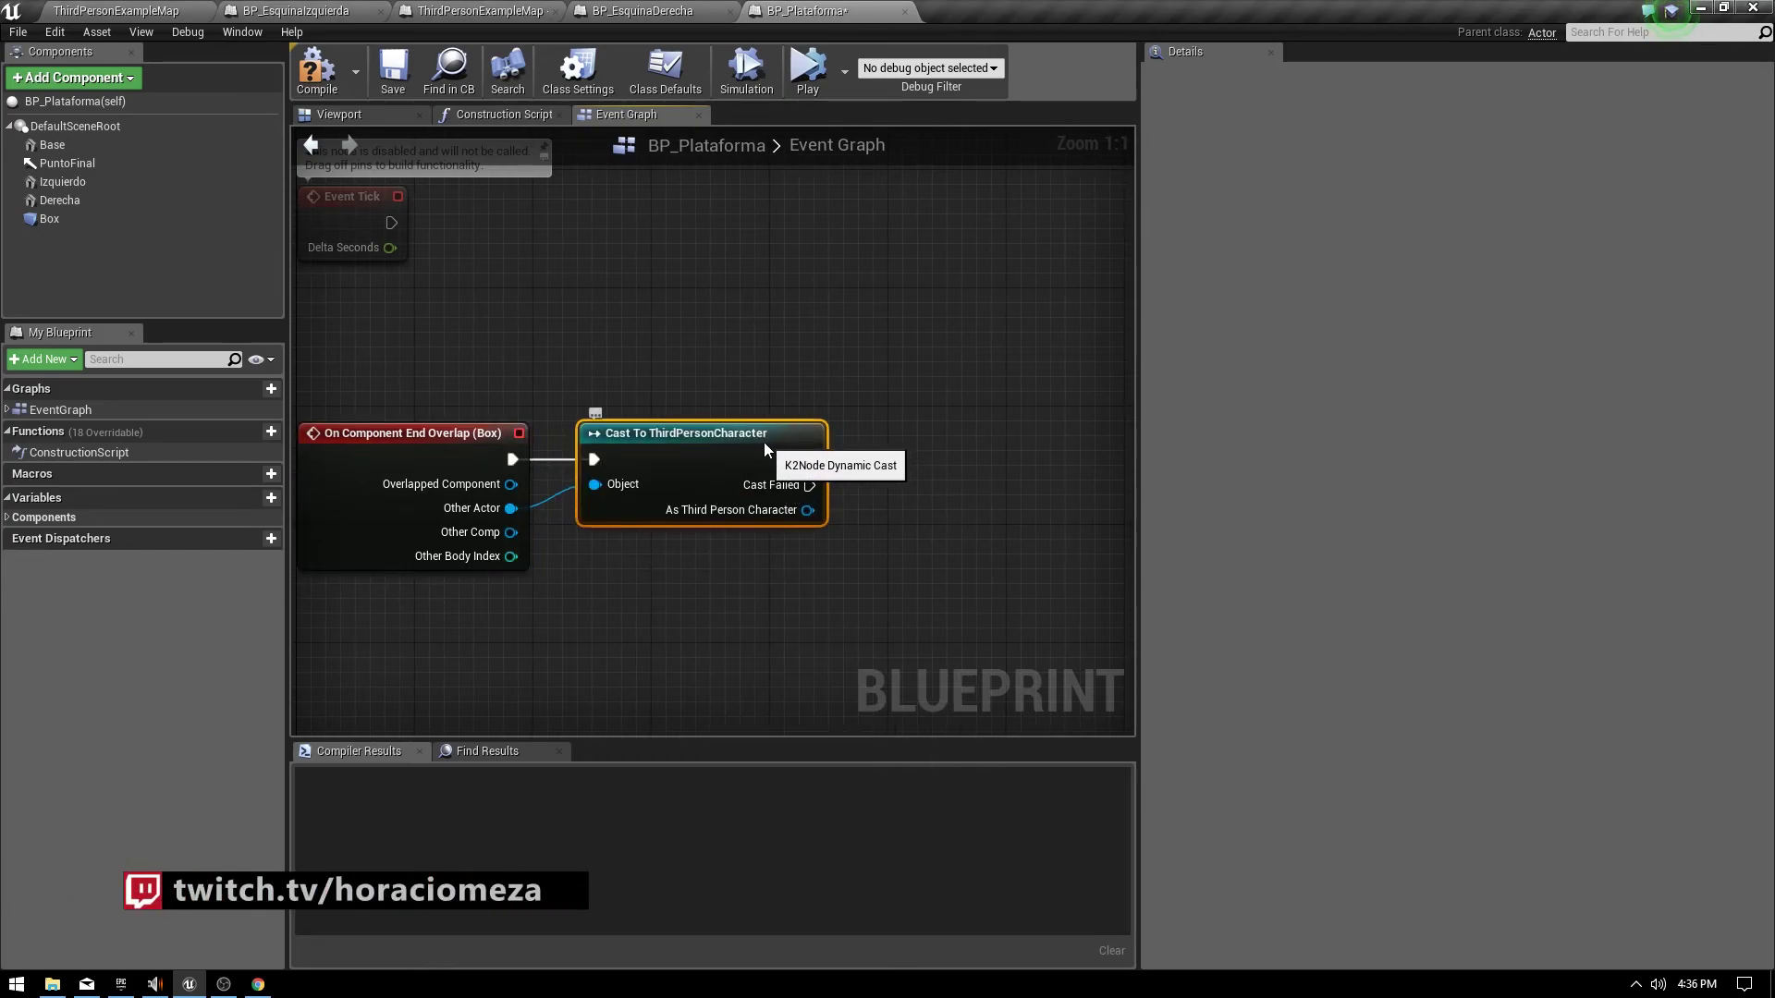
right_drag(811, 483, 684, 539)
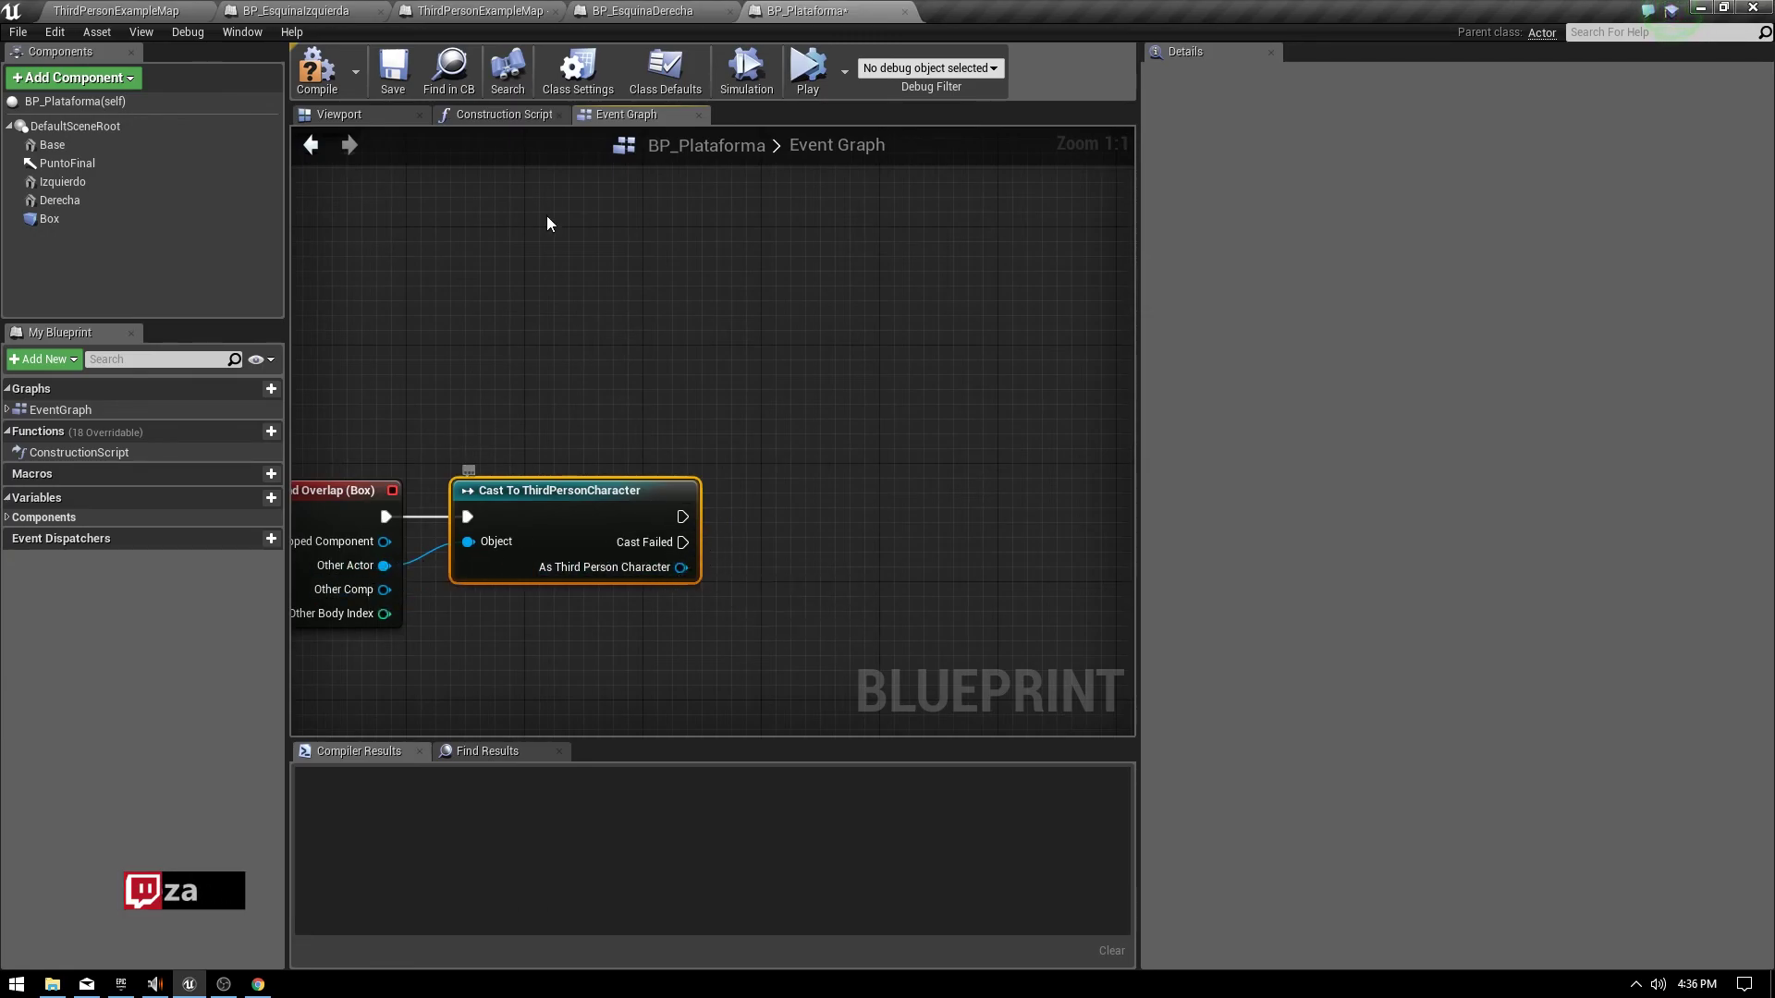
click(396, 112)
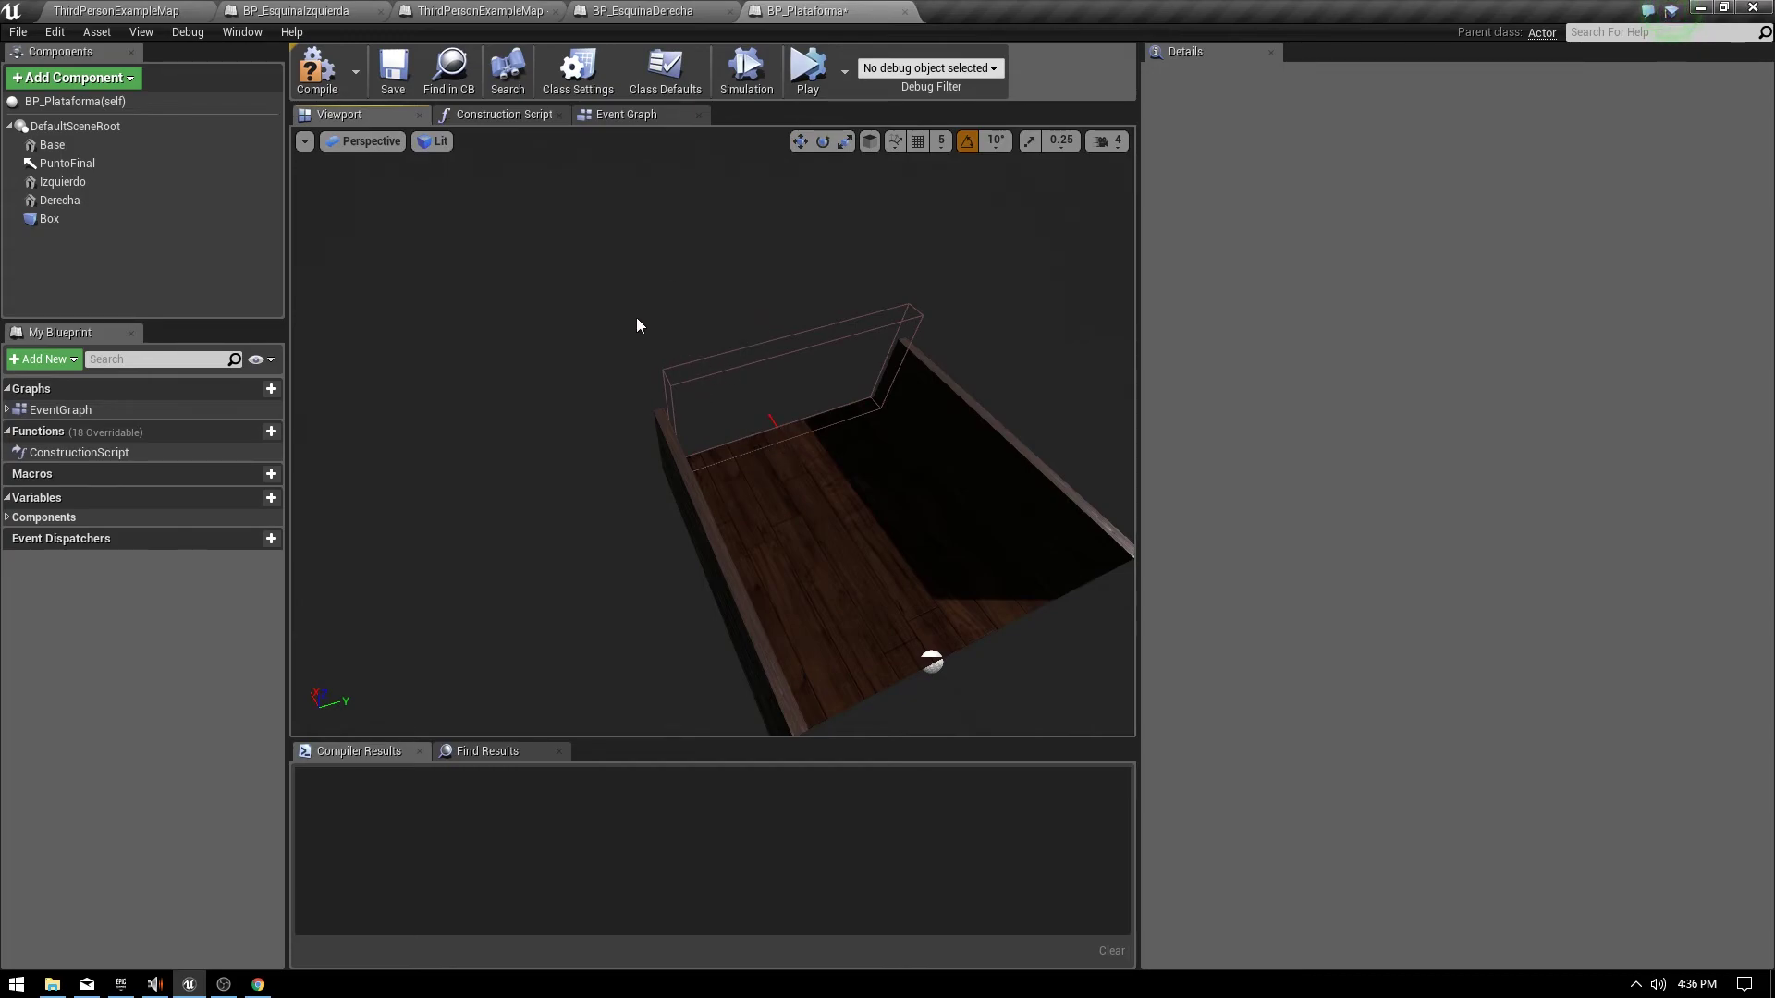
key(ctrl+Tab)
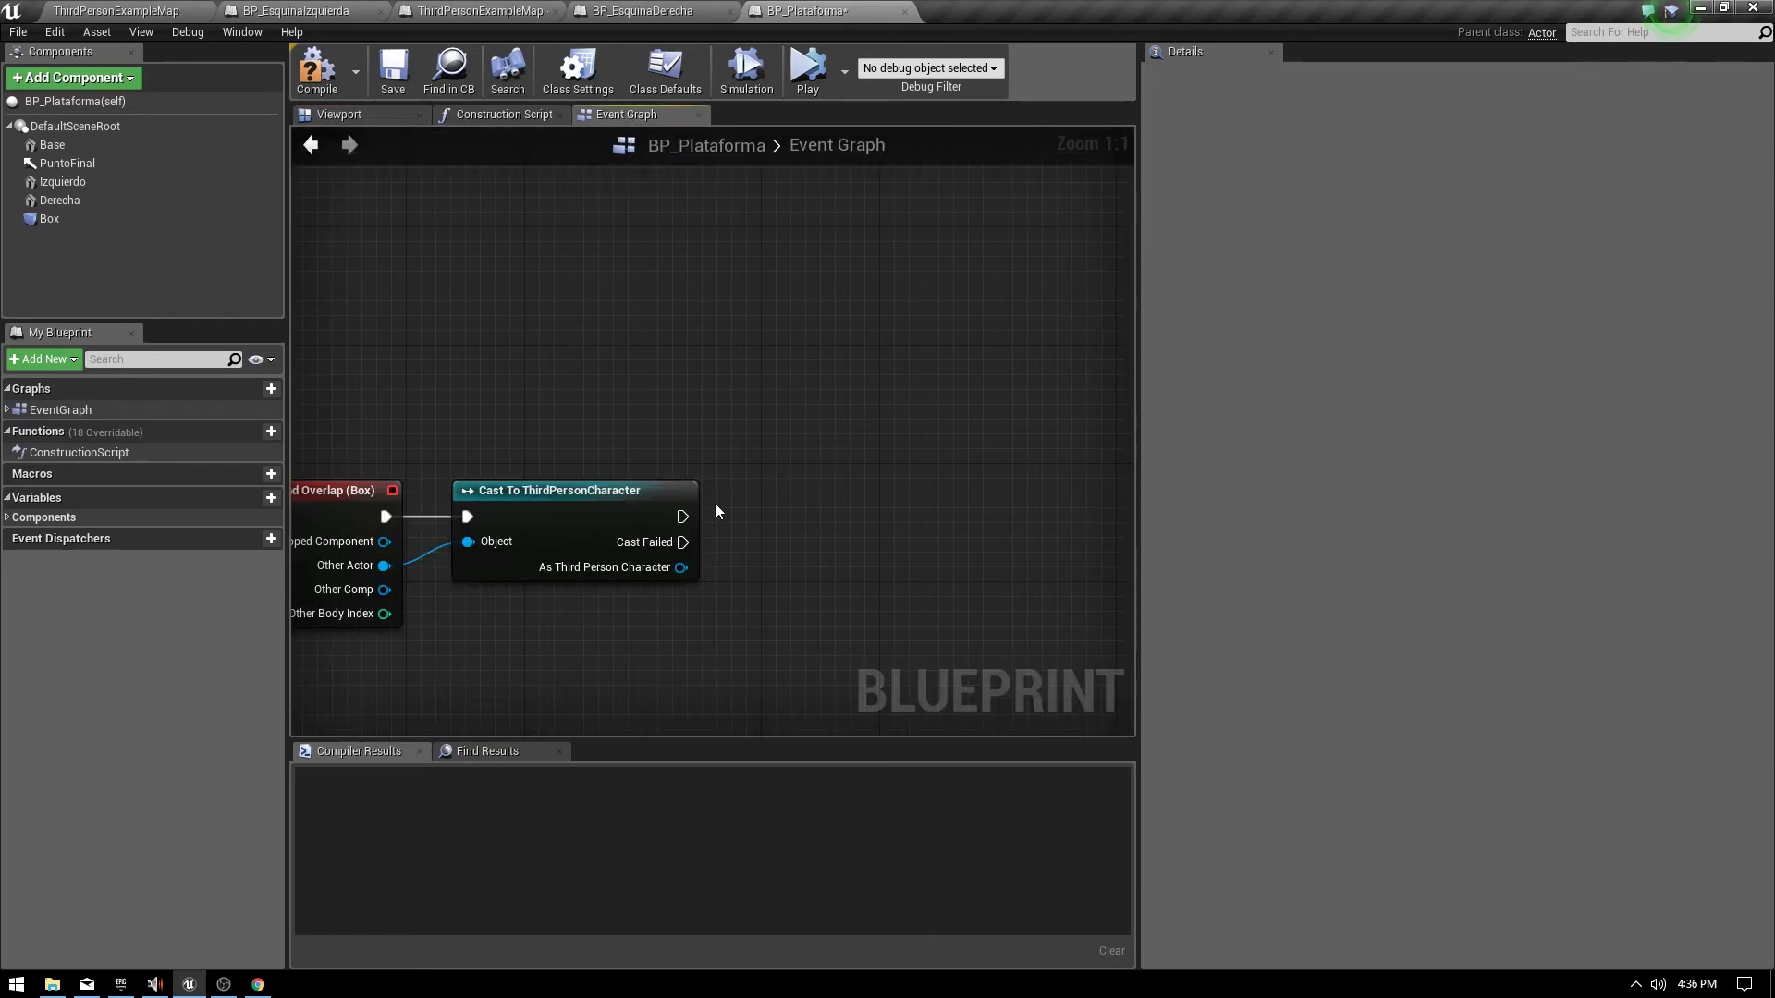
Add a 1-second Delay after the successful ThirdPersonCharacter cast.
drag(681, 516, 813, 519)
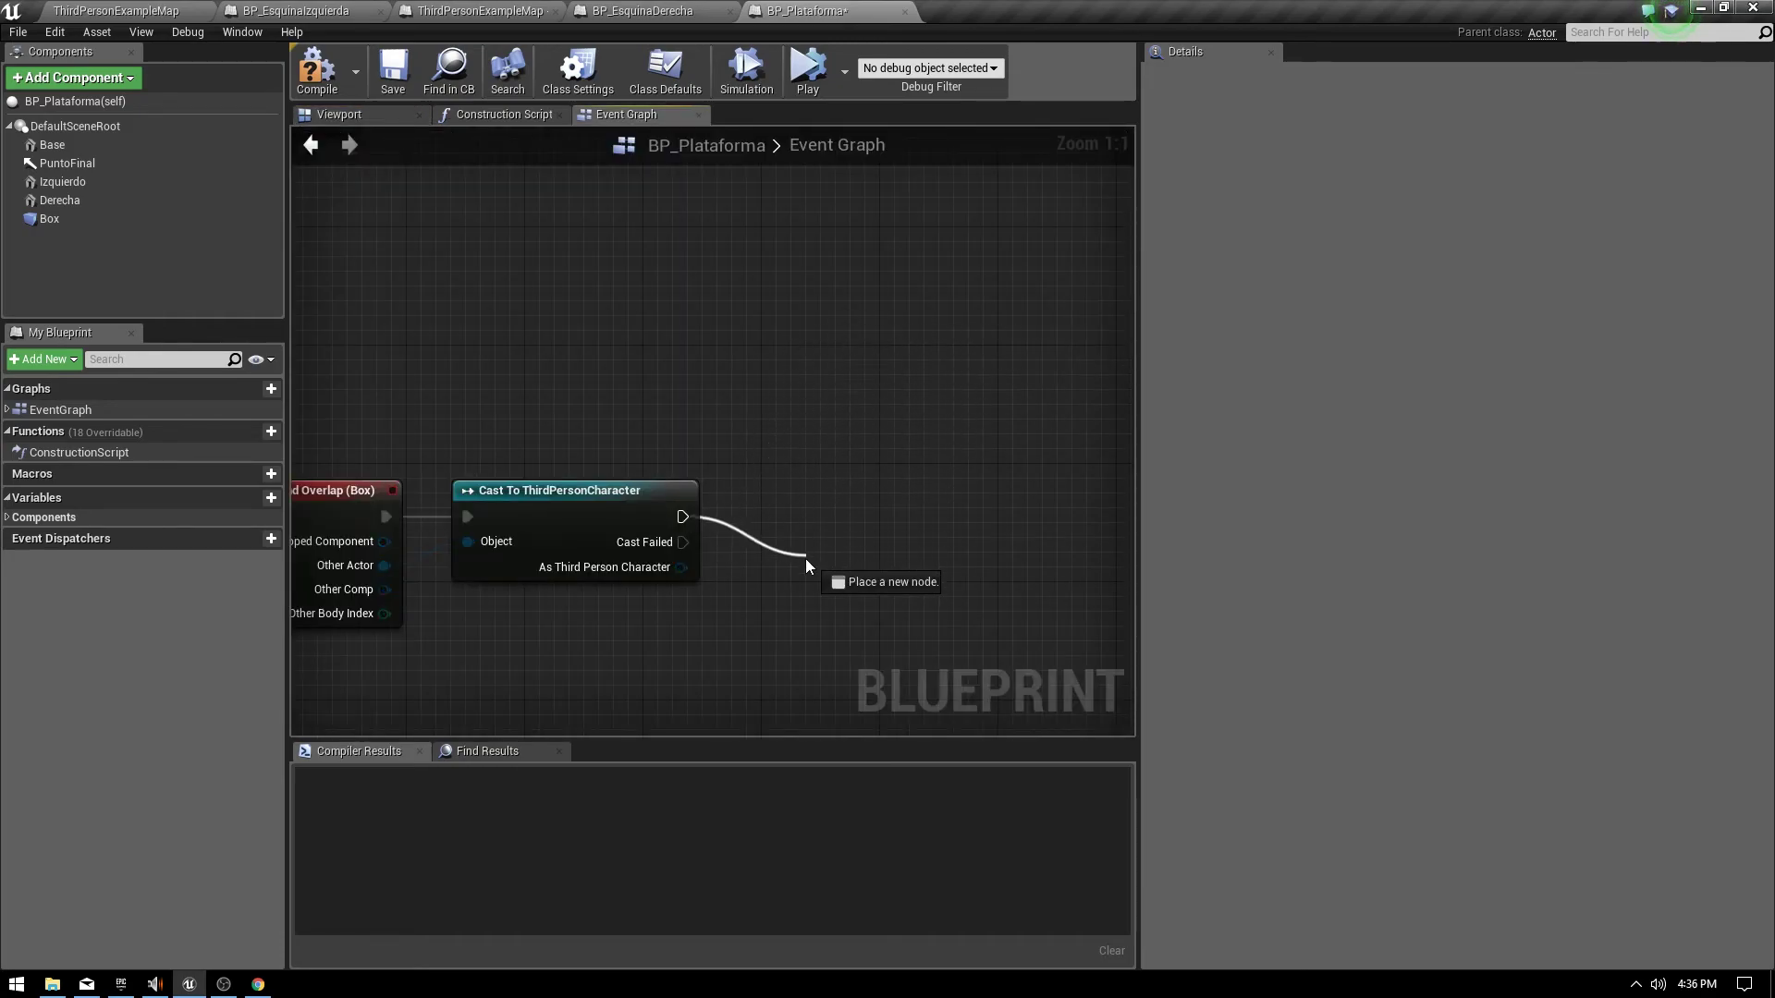
drag(812, 518, 835, 491)
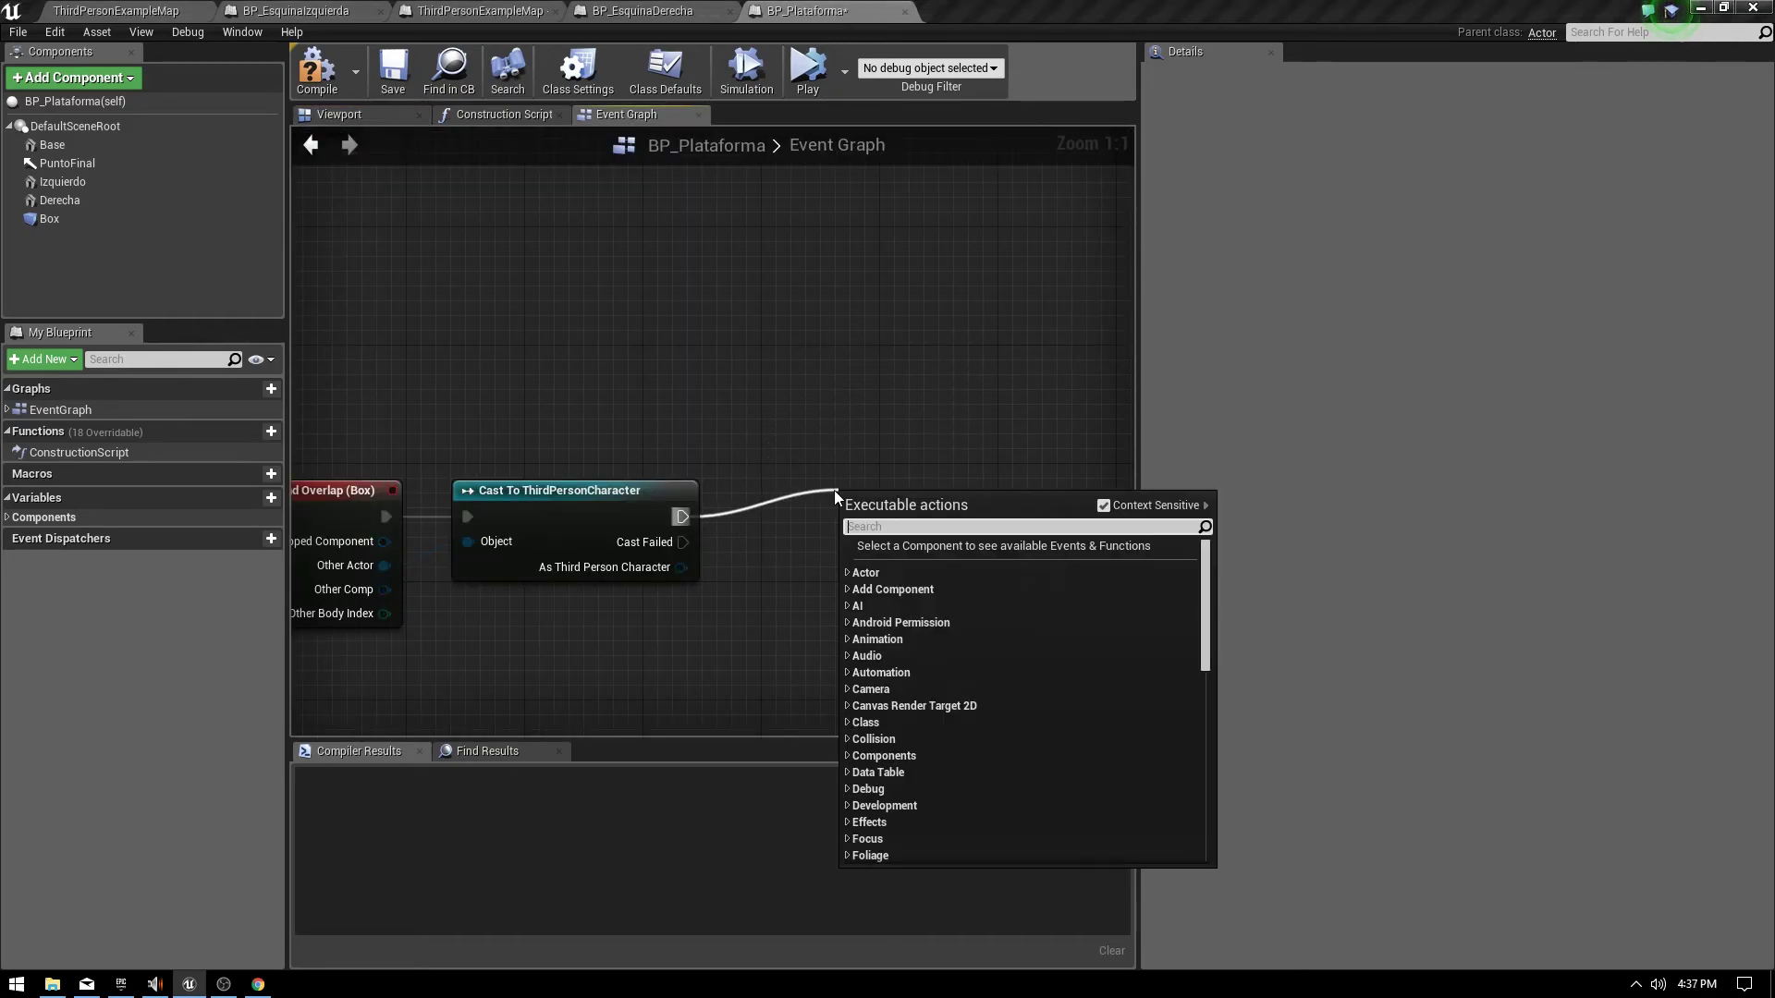
text(delay)
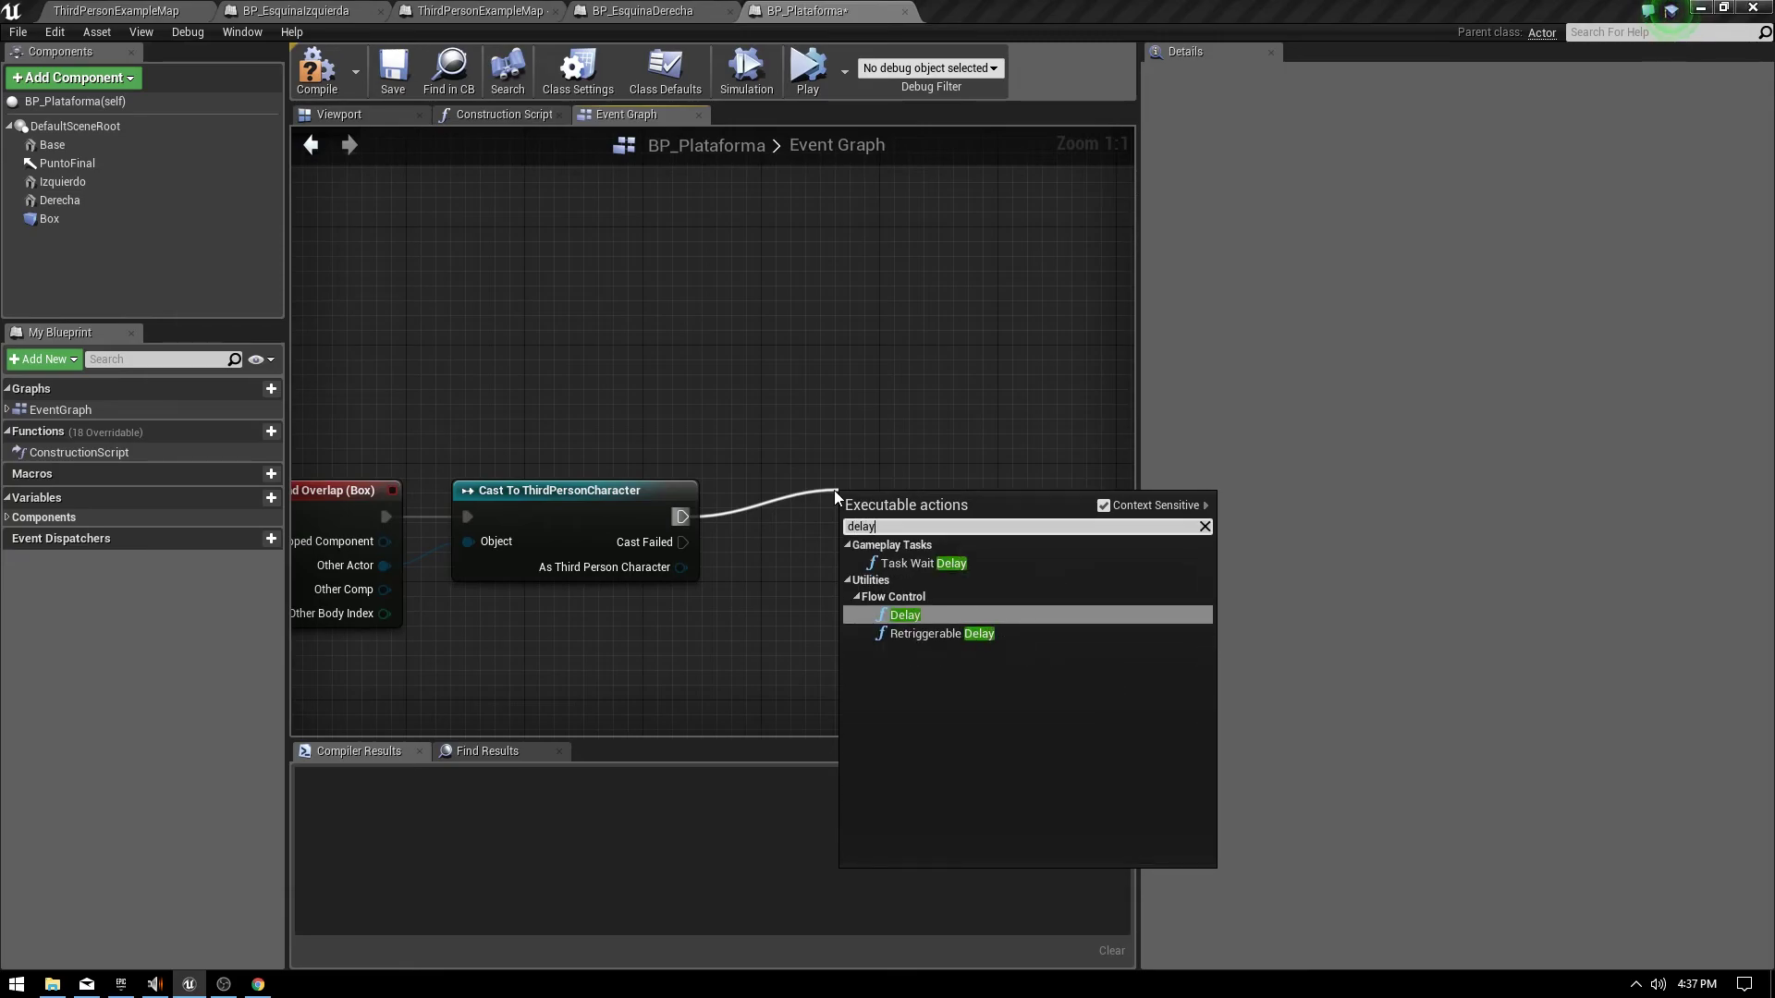
key(Return)
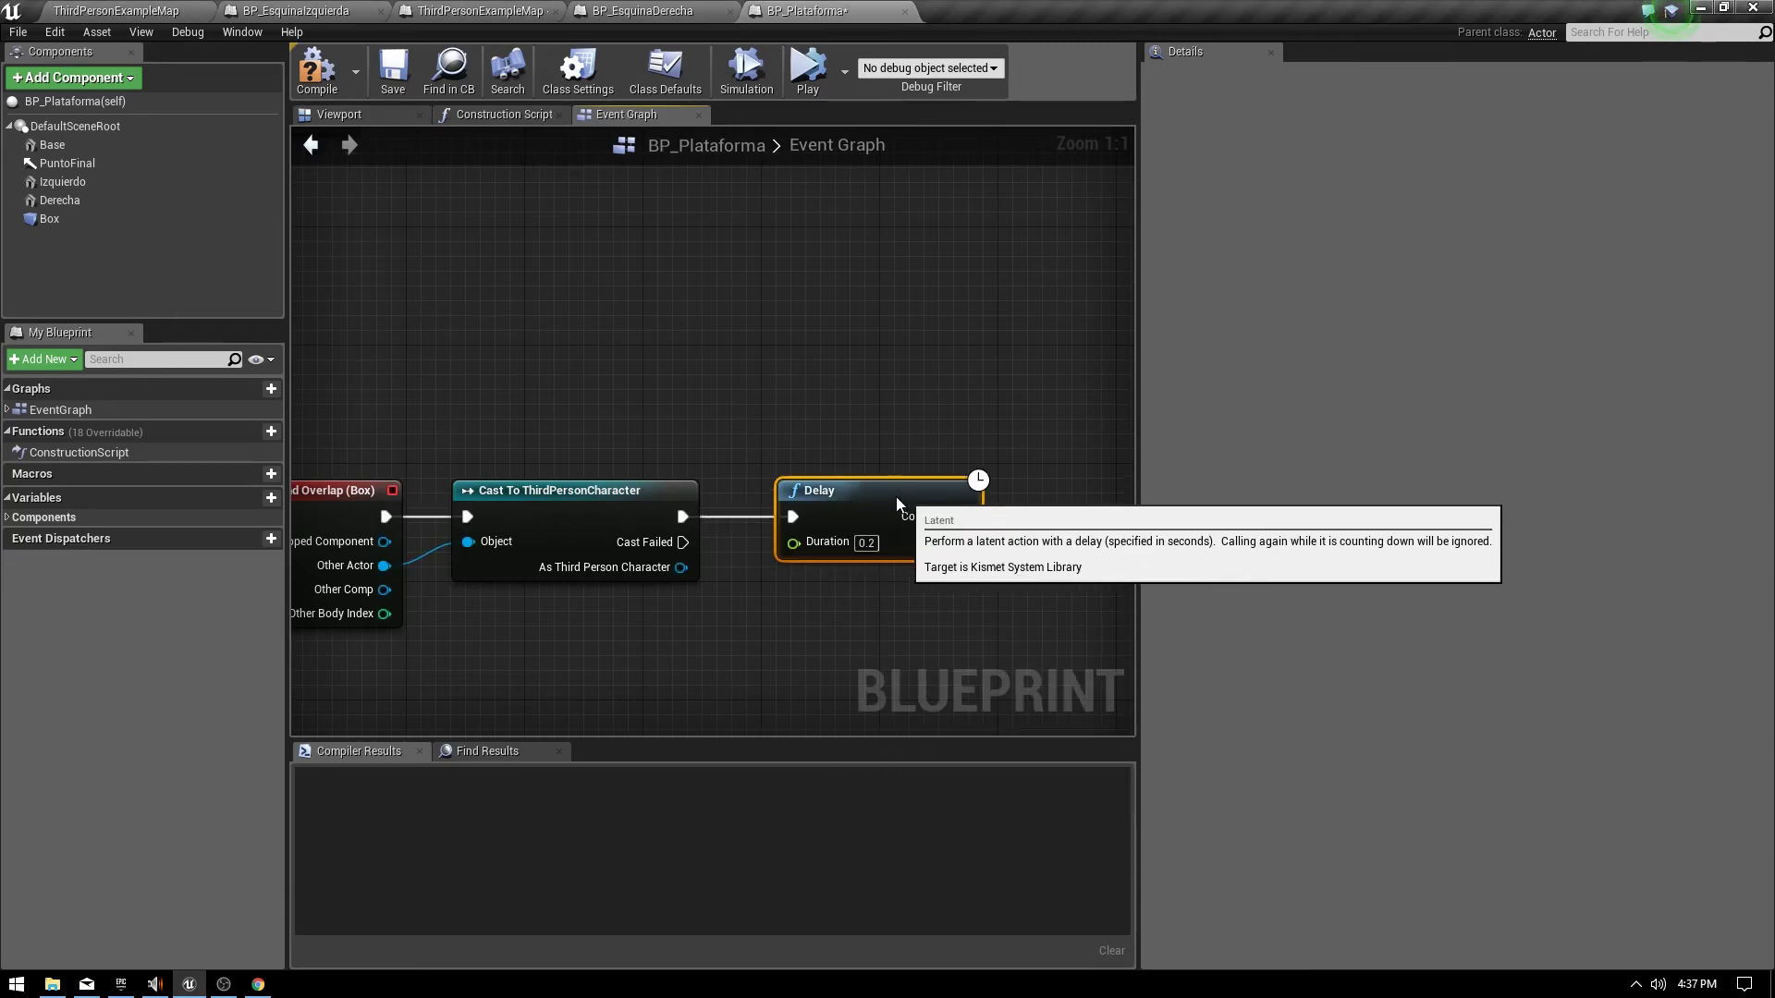
click(859, 543)
text(1)
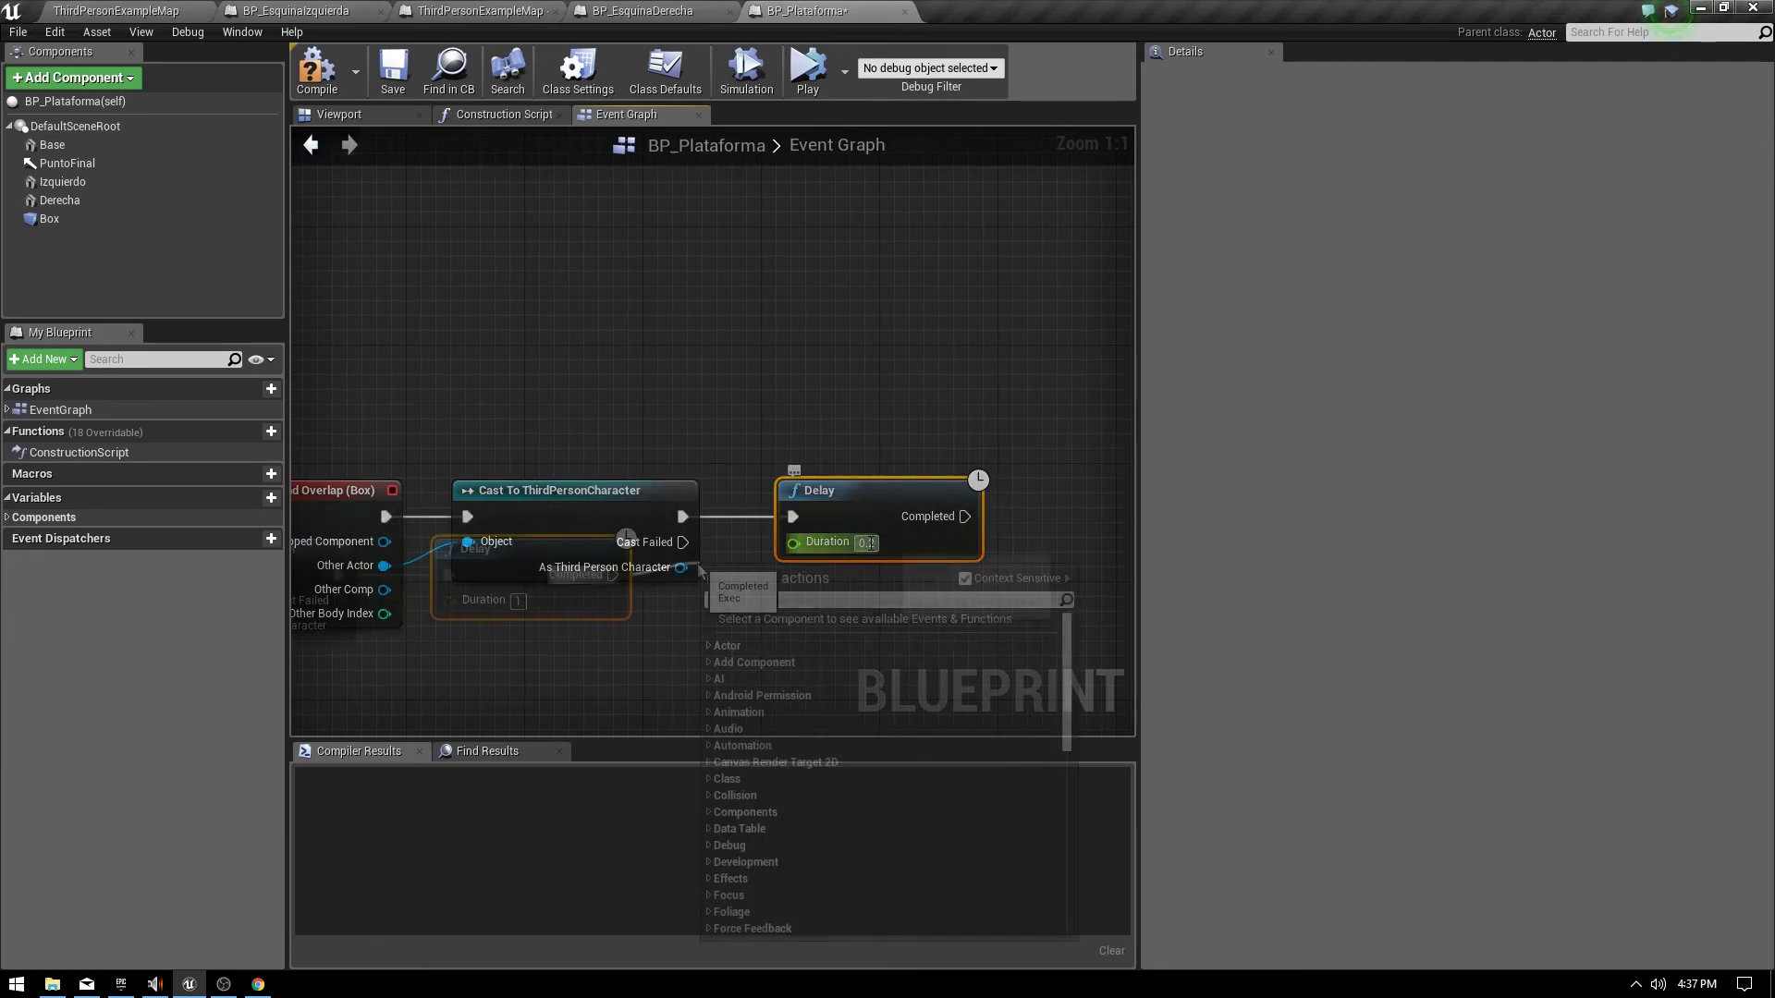
right_drag(880, 540, 716, 485)
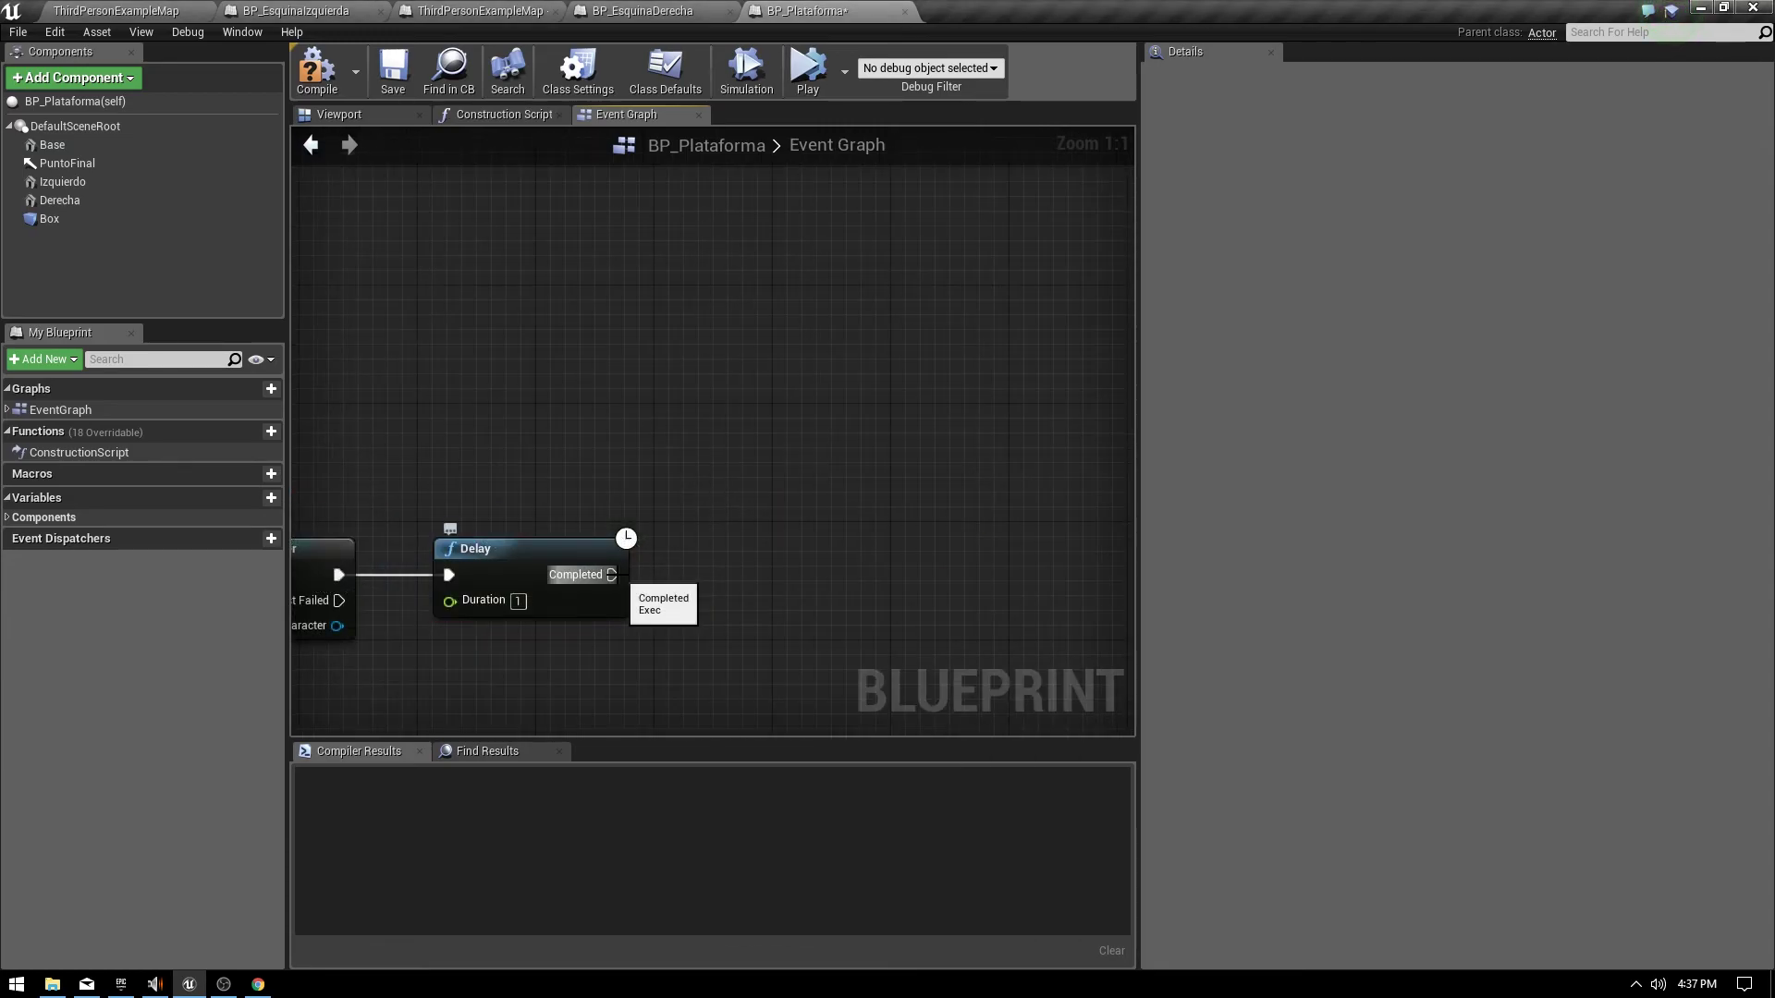
Add DestroyActor after the Delay completes, tidy the node, and compile BP_Plataforma.
drag(611, 574, 708, 550)
text(de)
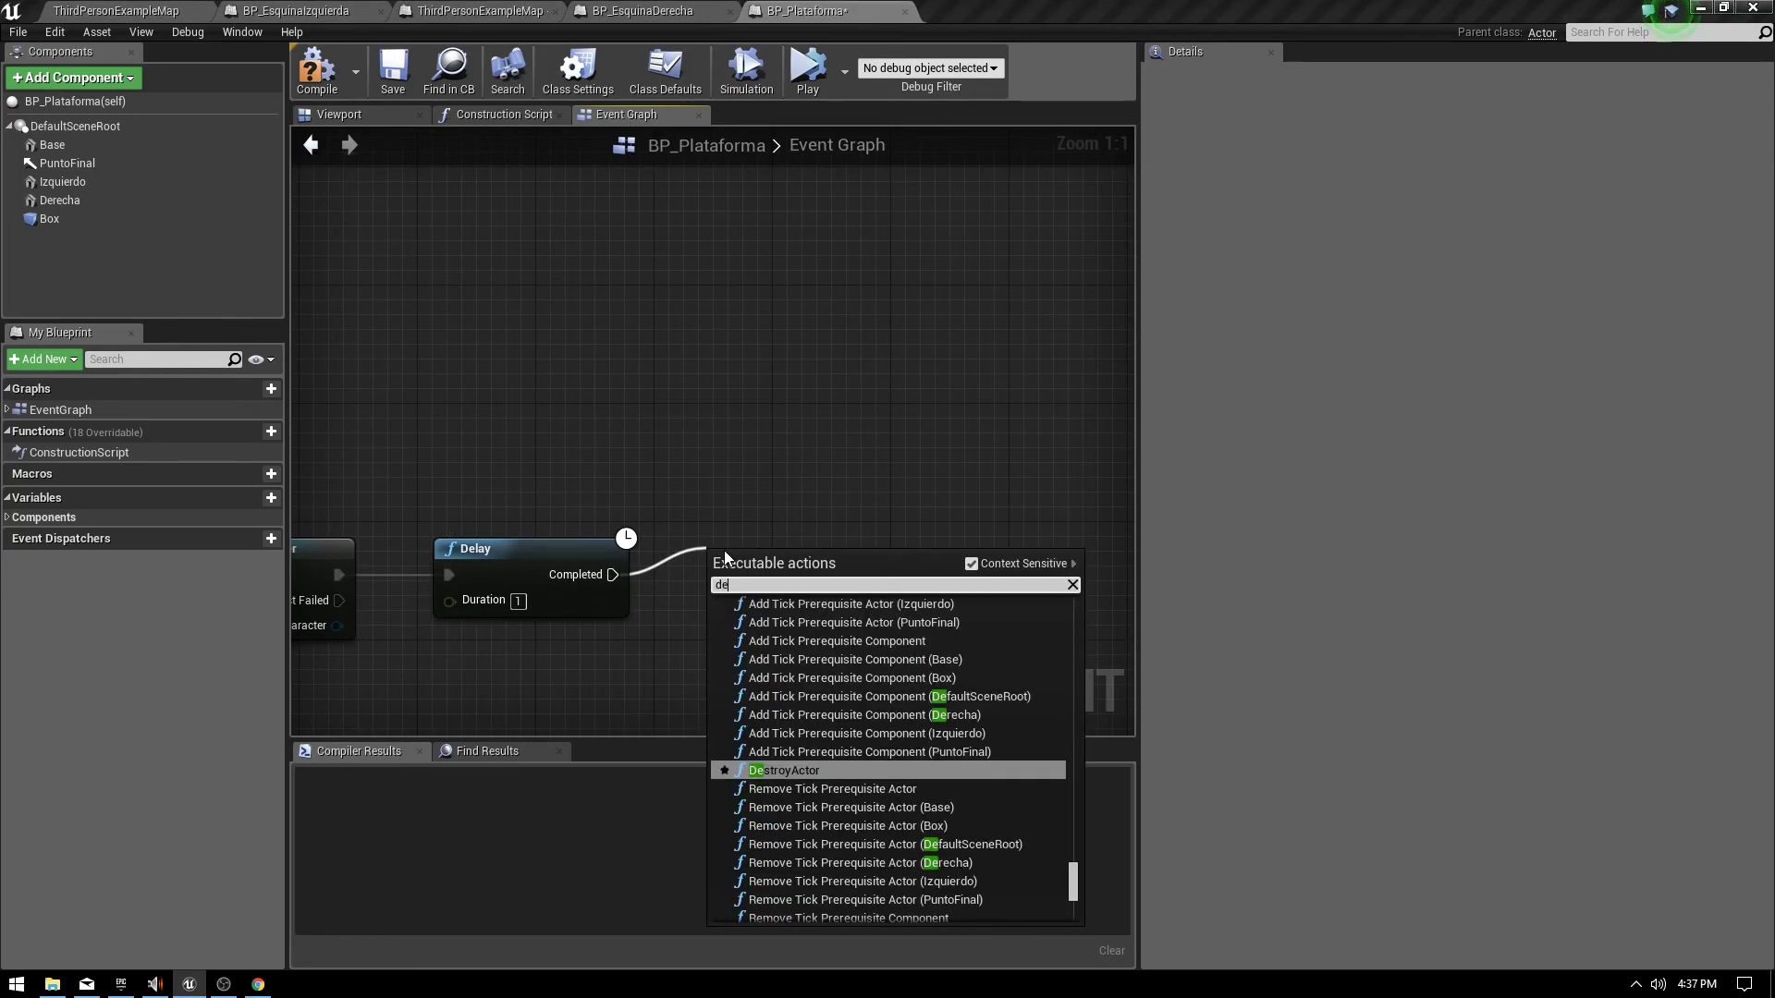
text(stroy acto)
key(Return)
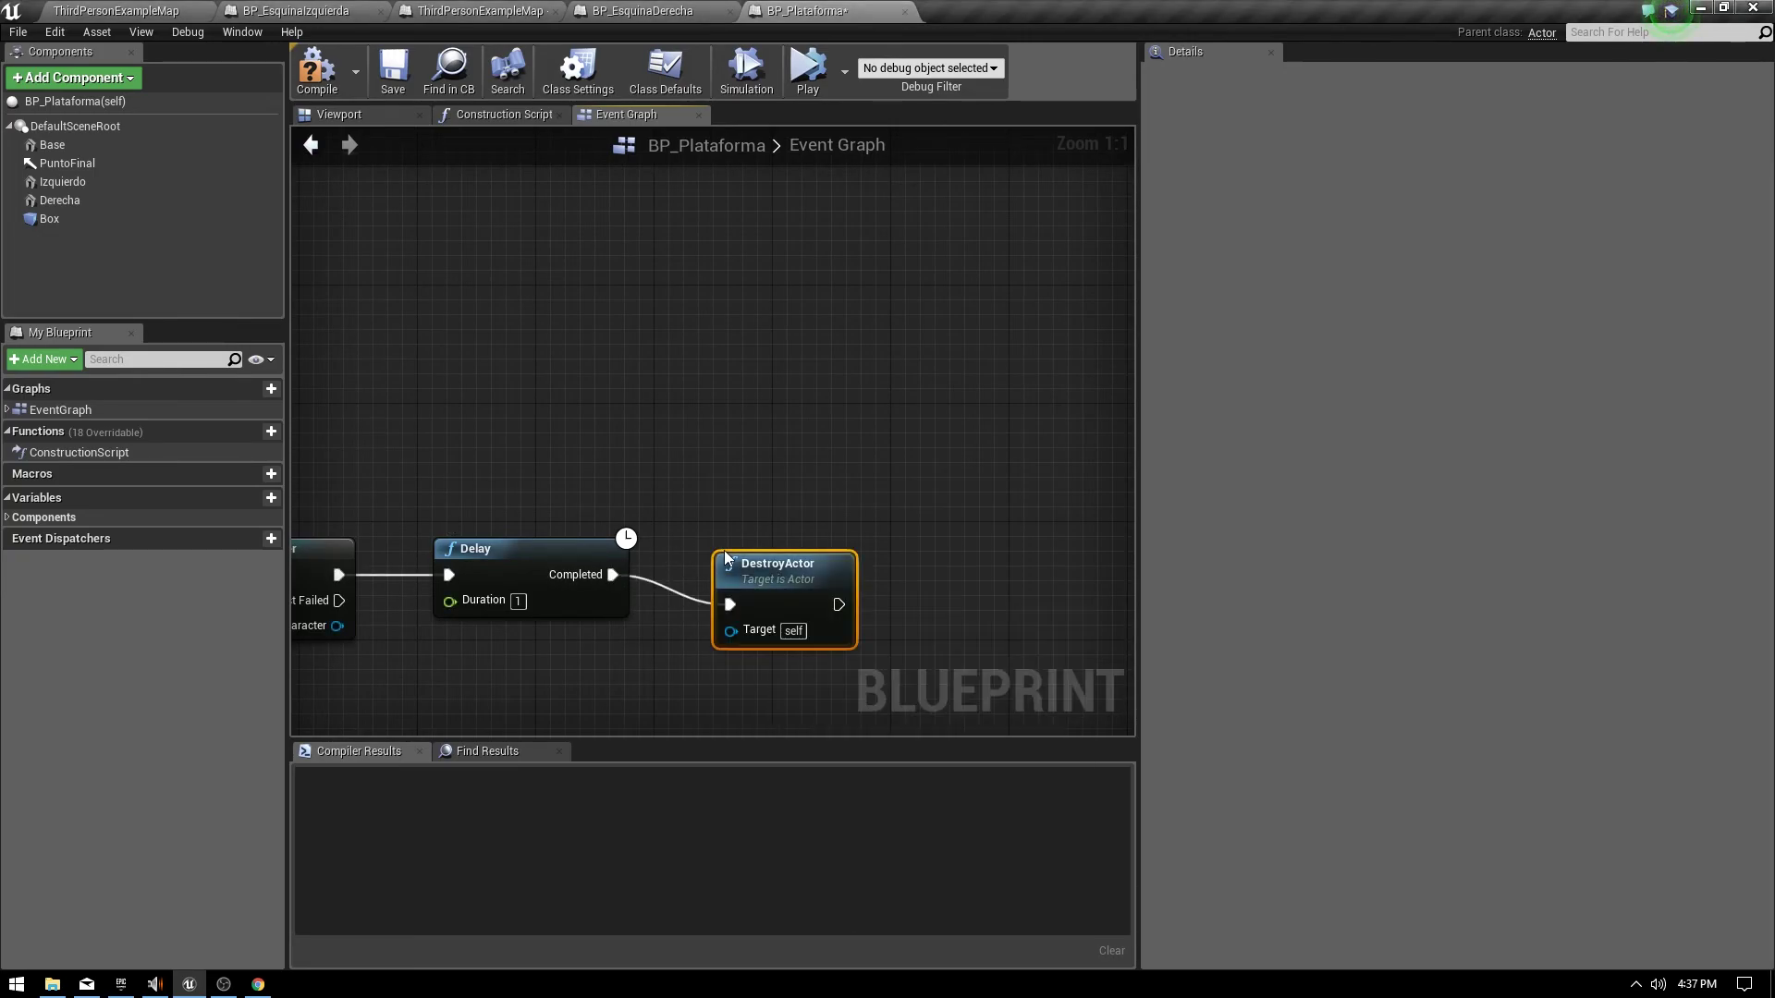
drag(765, 564, 795, 535)
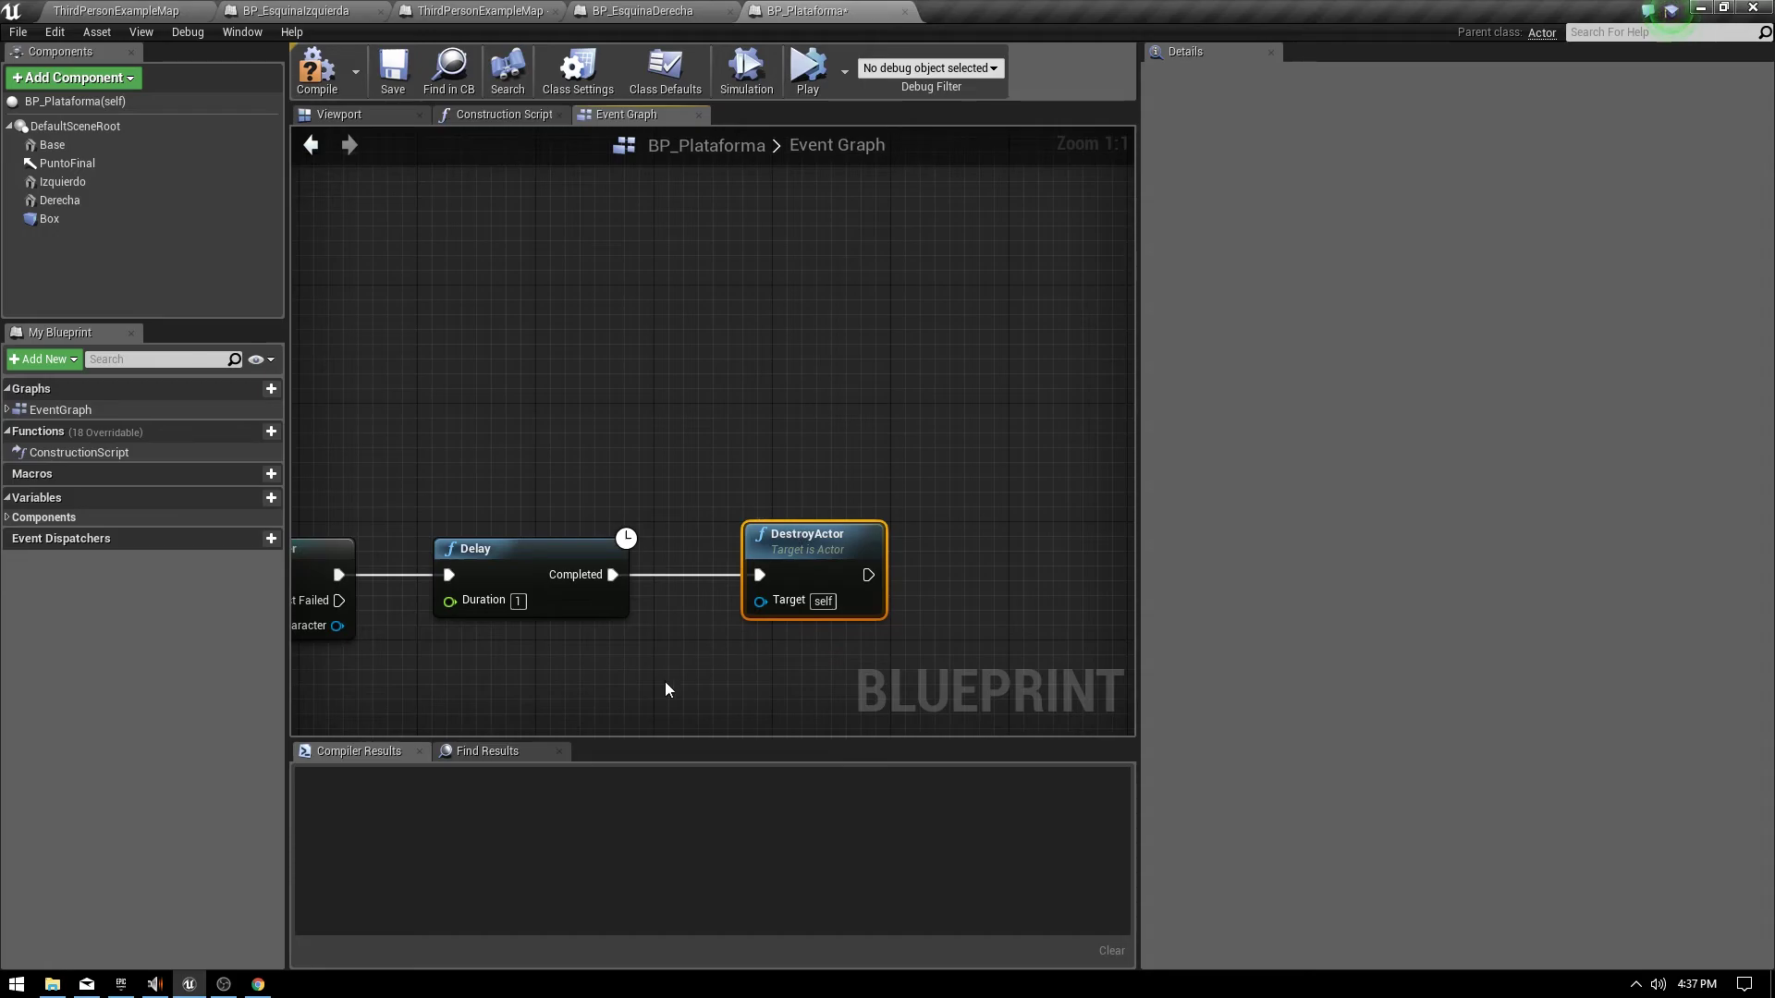
scroll(666, 689, down, 1)
scroll(702, 601, down, 1)
scroll(739, 522, down, 2)
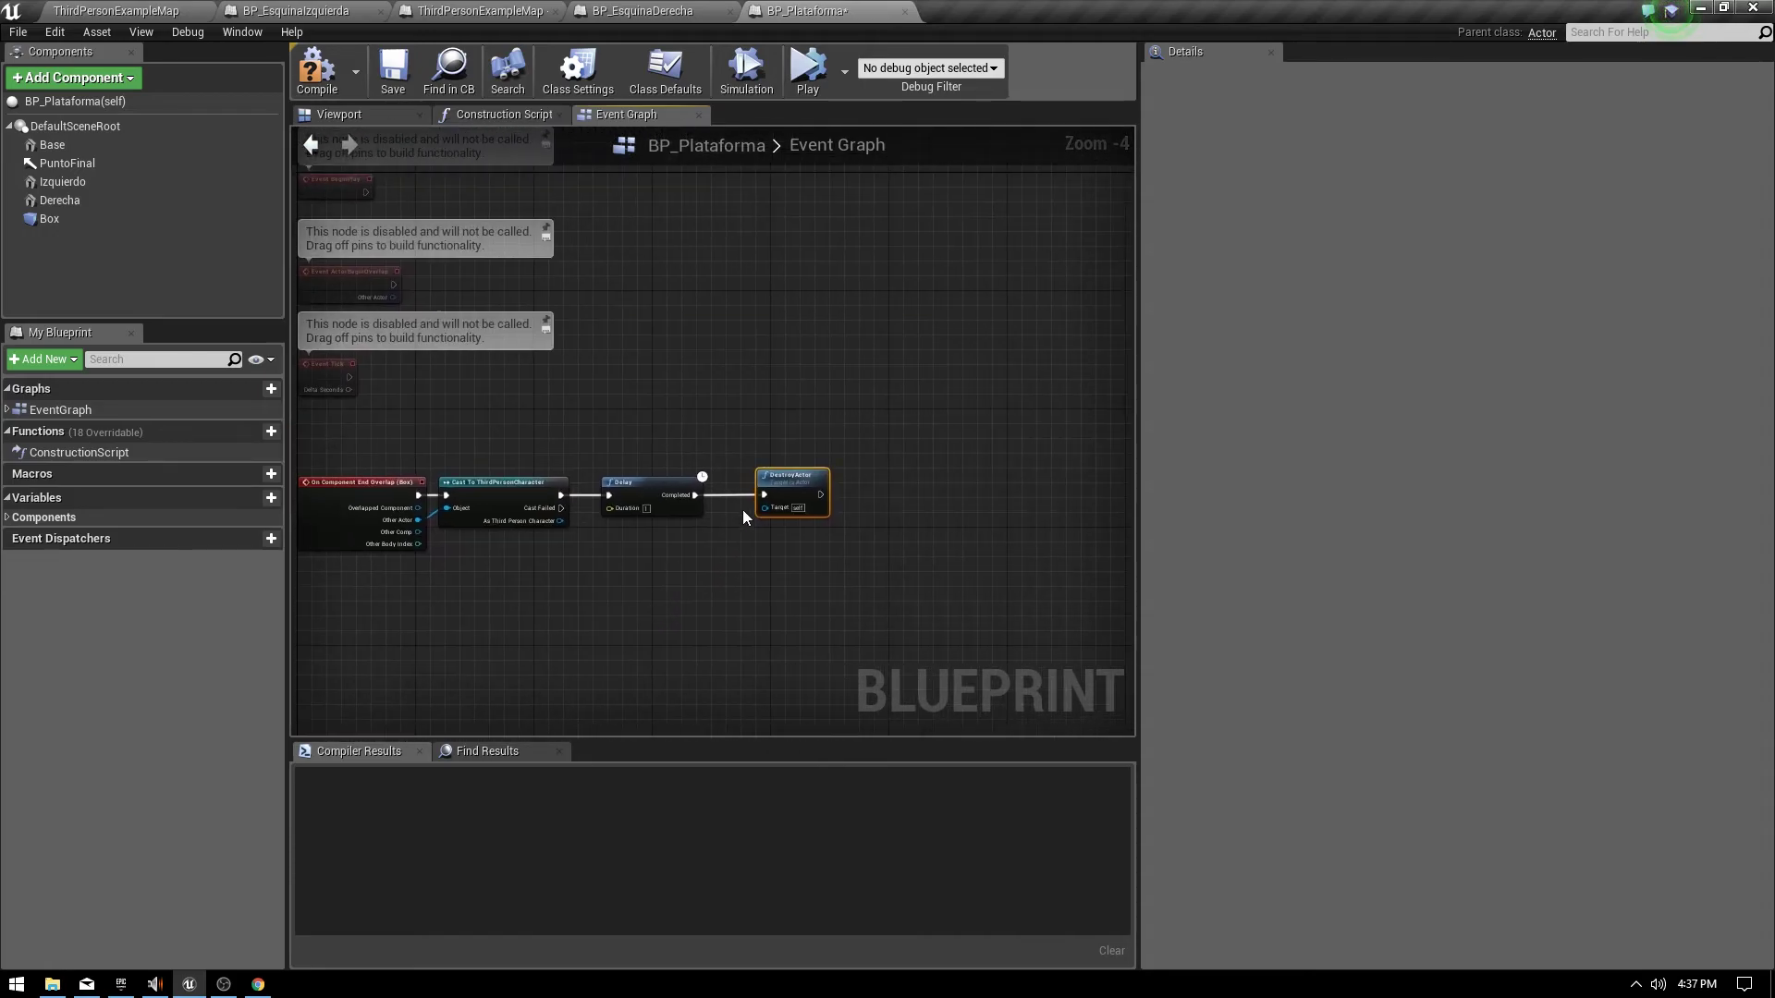
drag(767, 500, 738, 499)
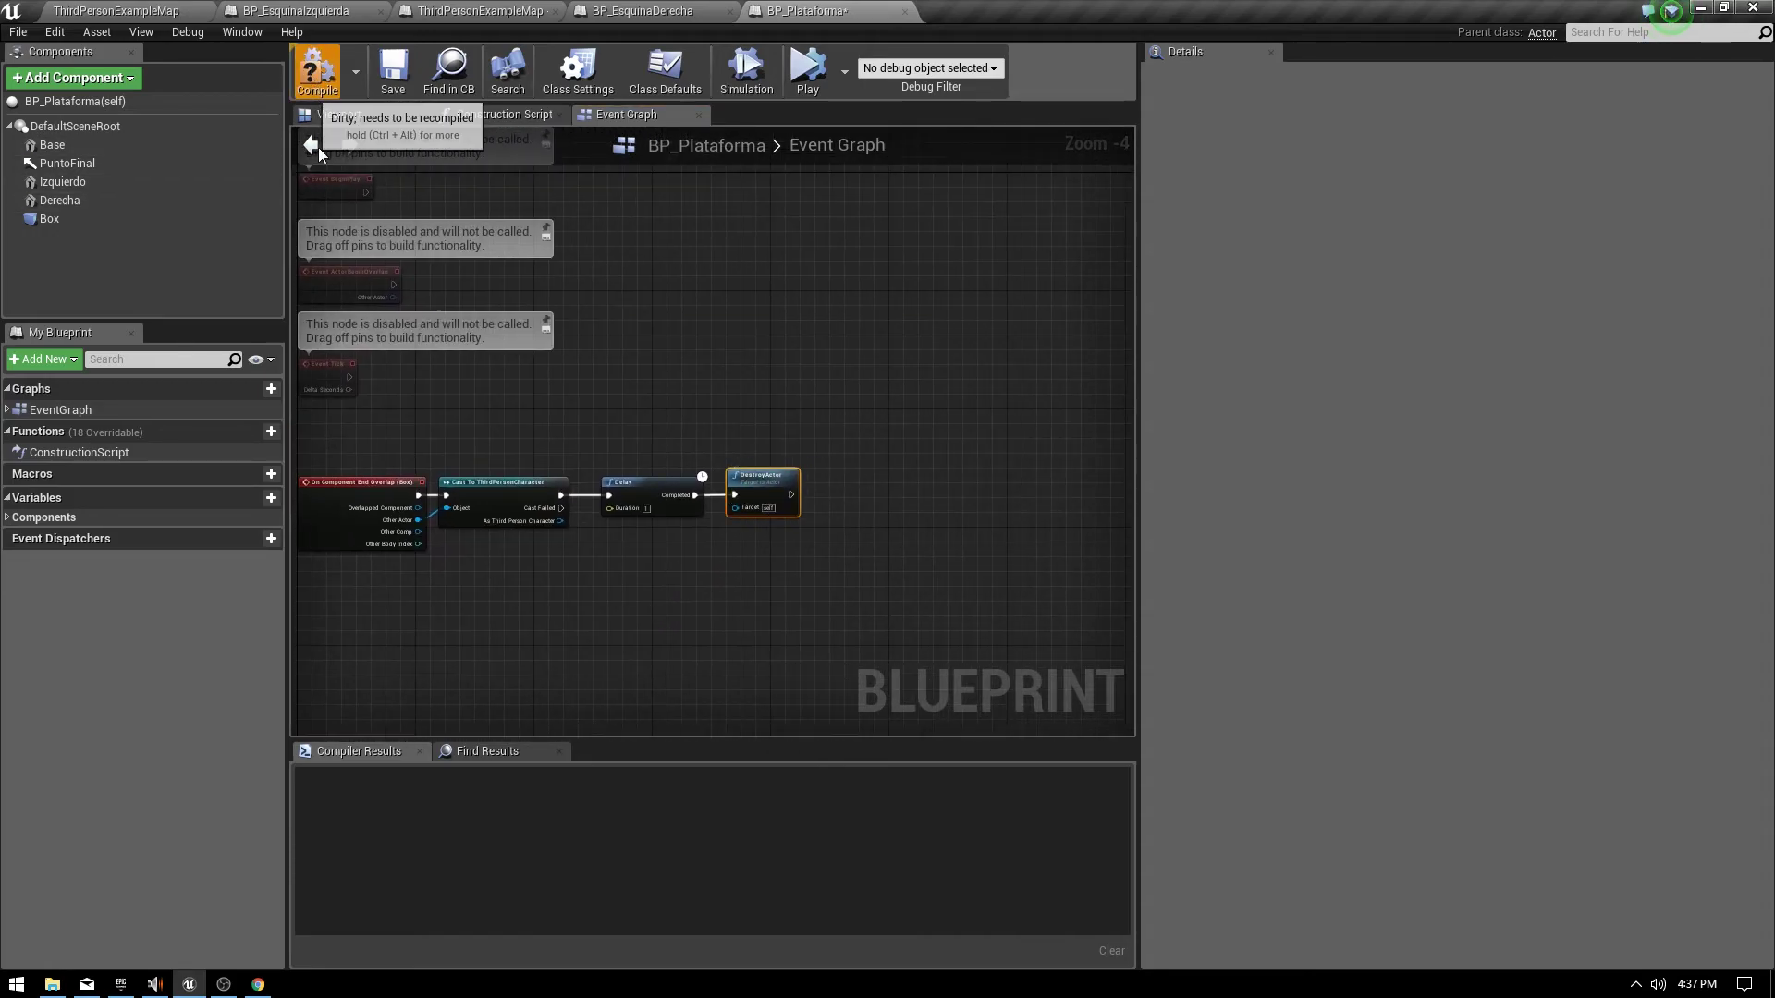
click(393, 88)
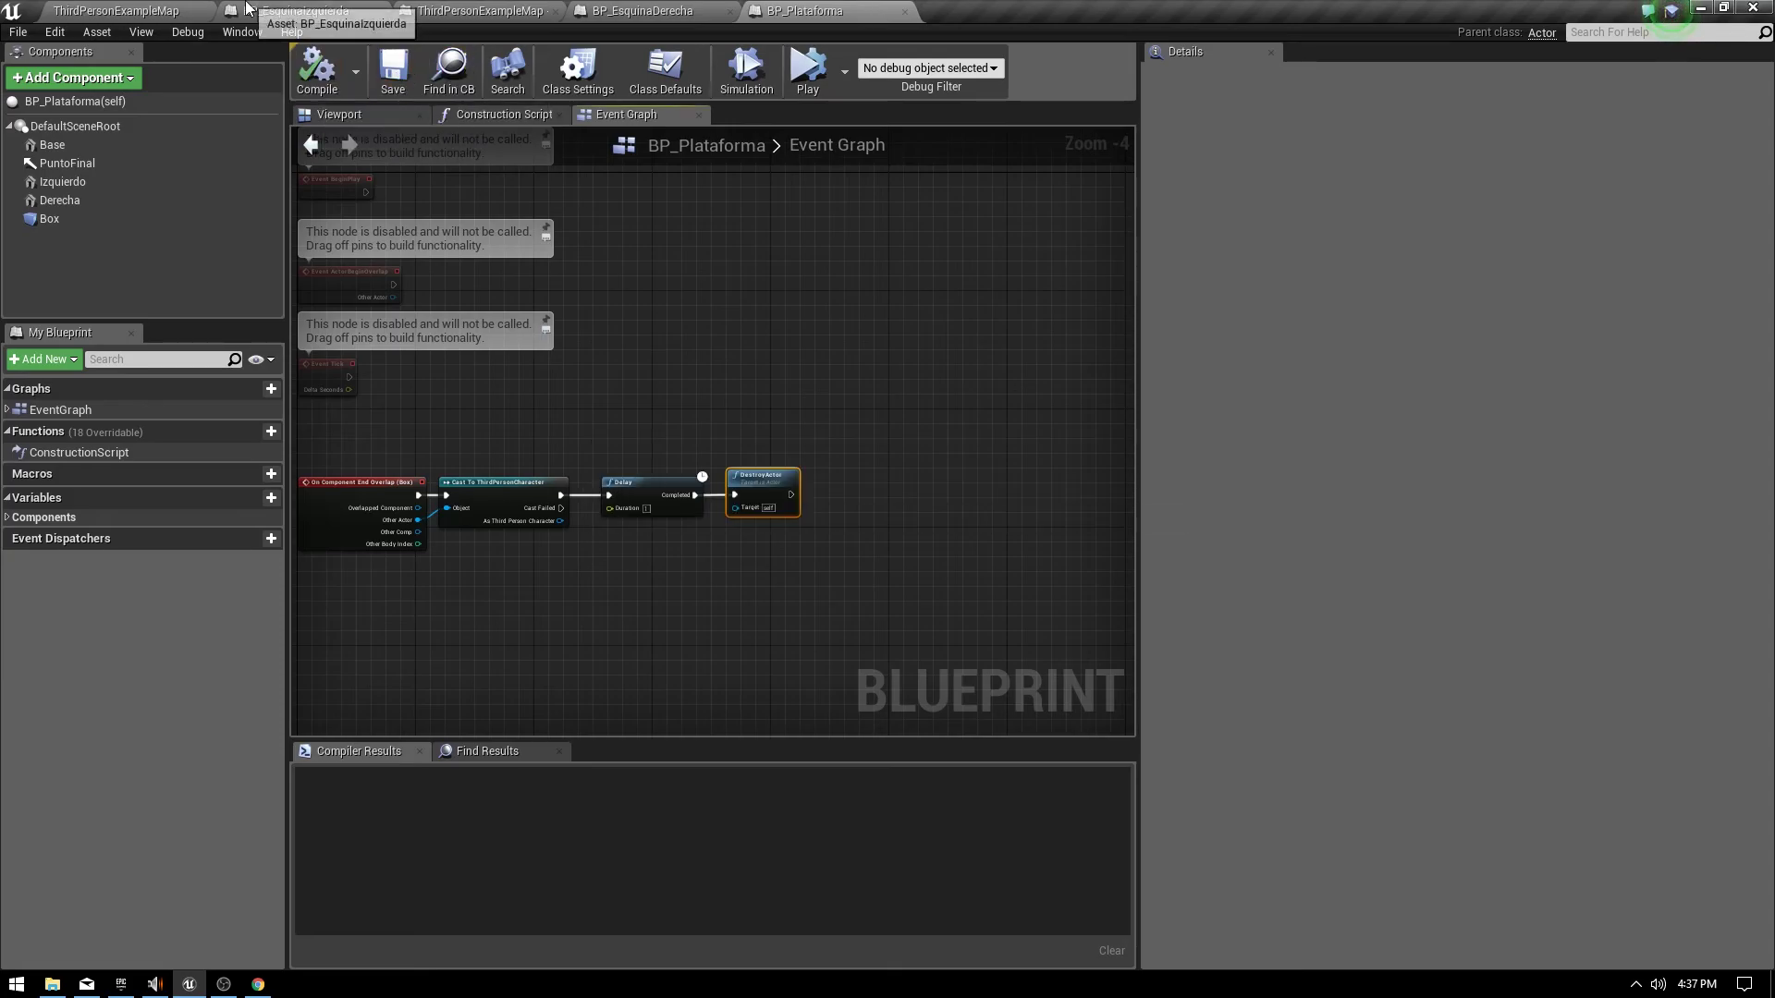
Open BP_EsquinaIzquierda from the map's Content Browser and select its Box trigger component.
click(165, 9)
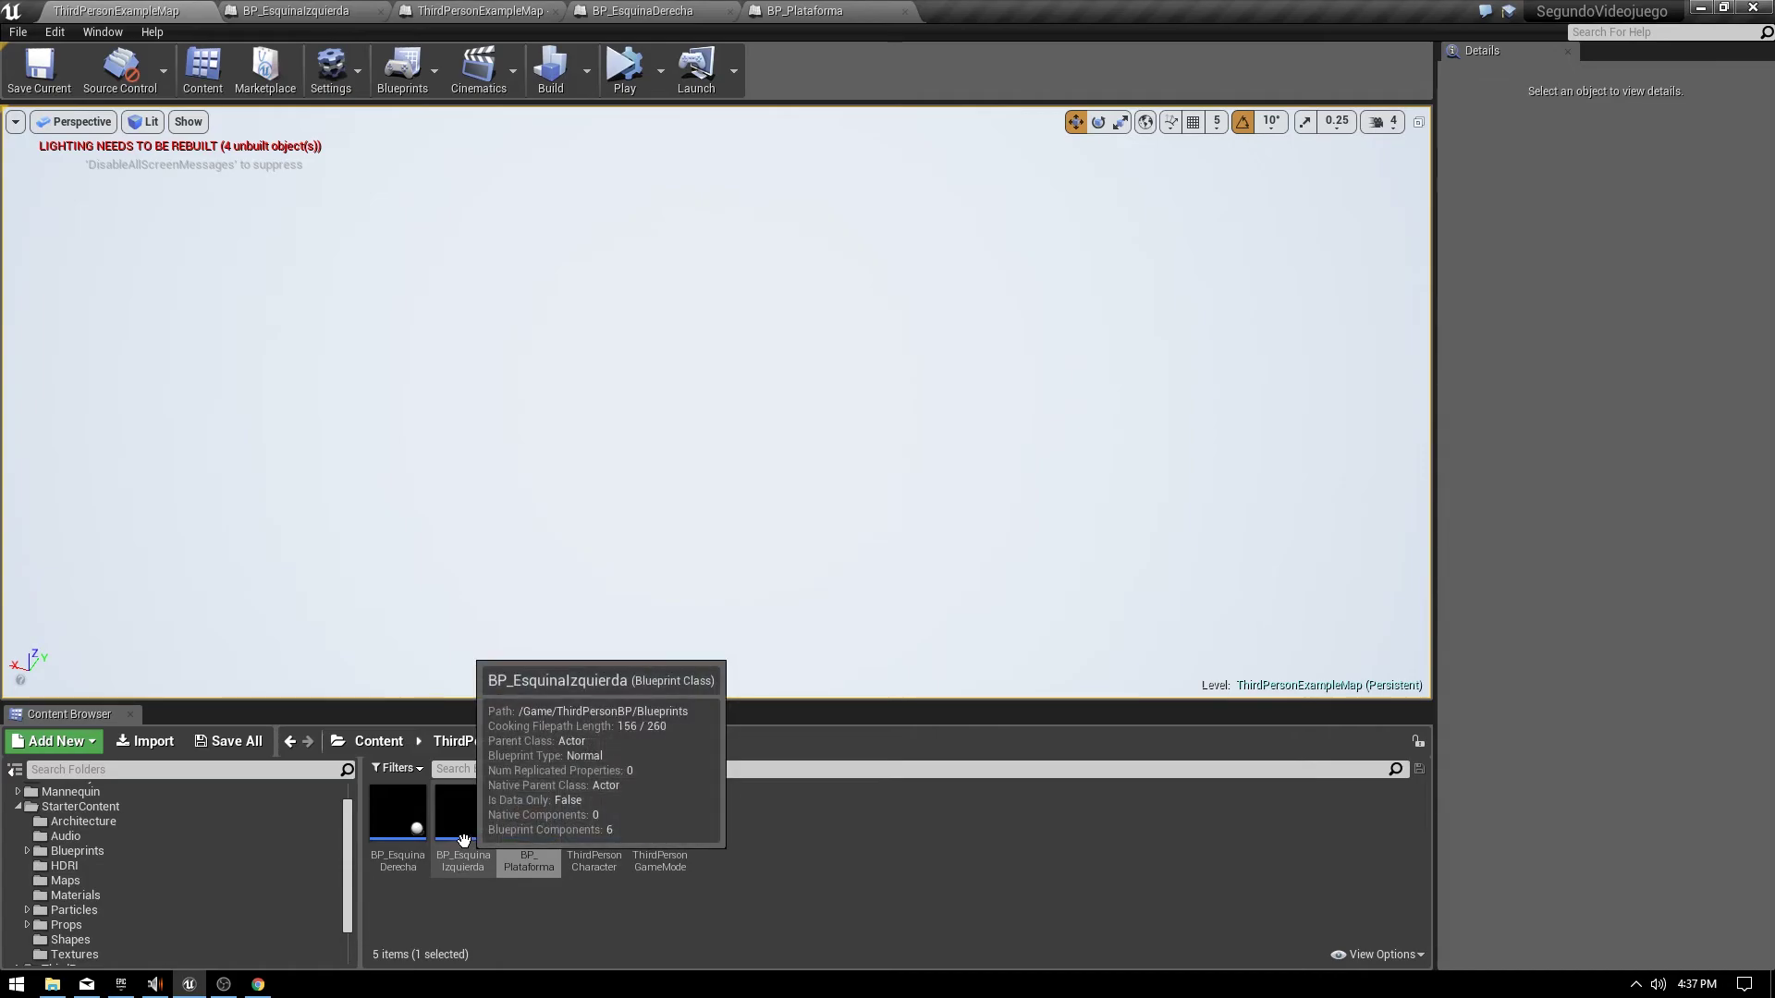
double_click(482, 872)
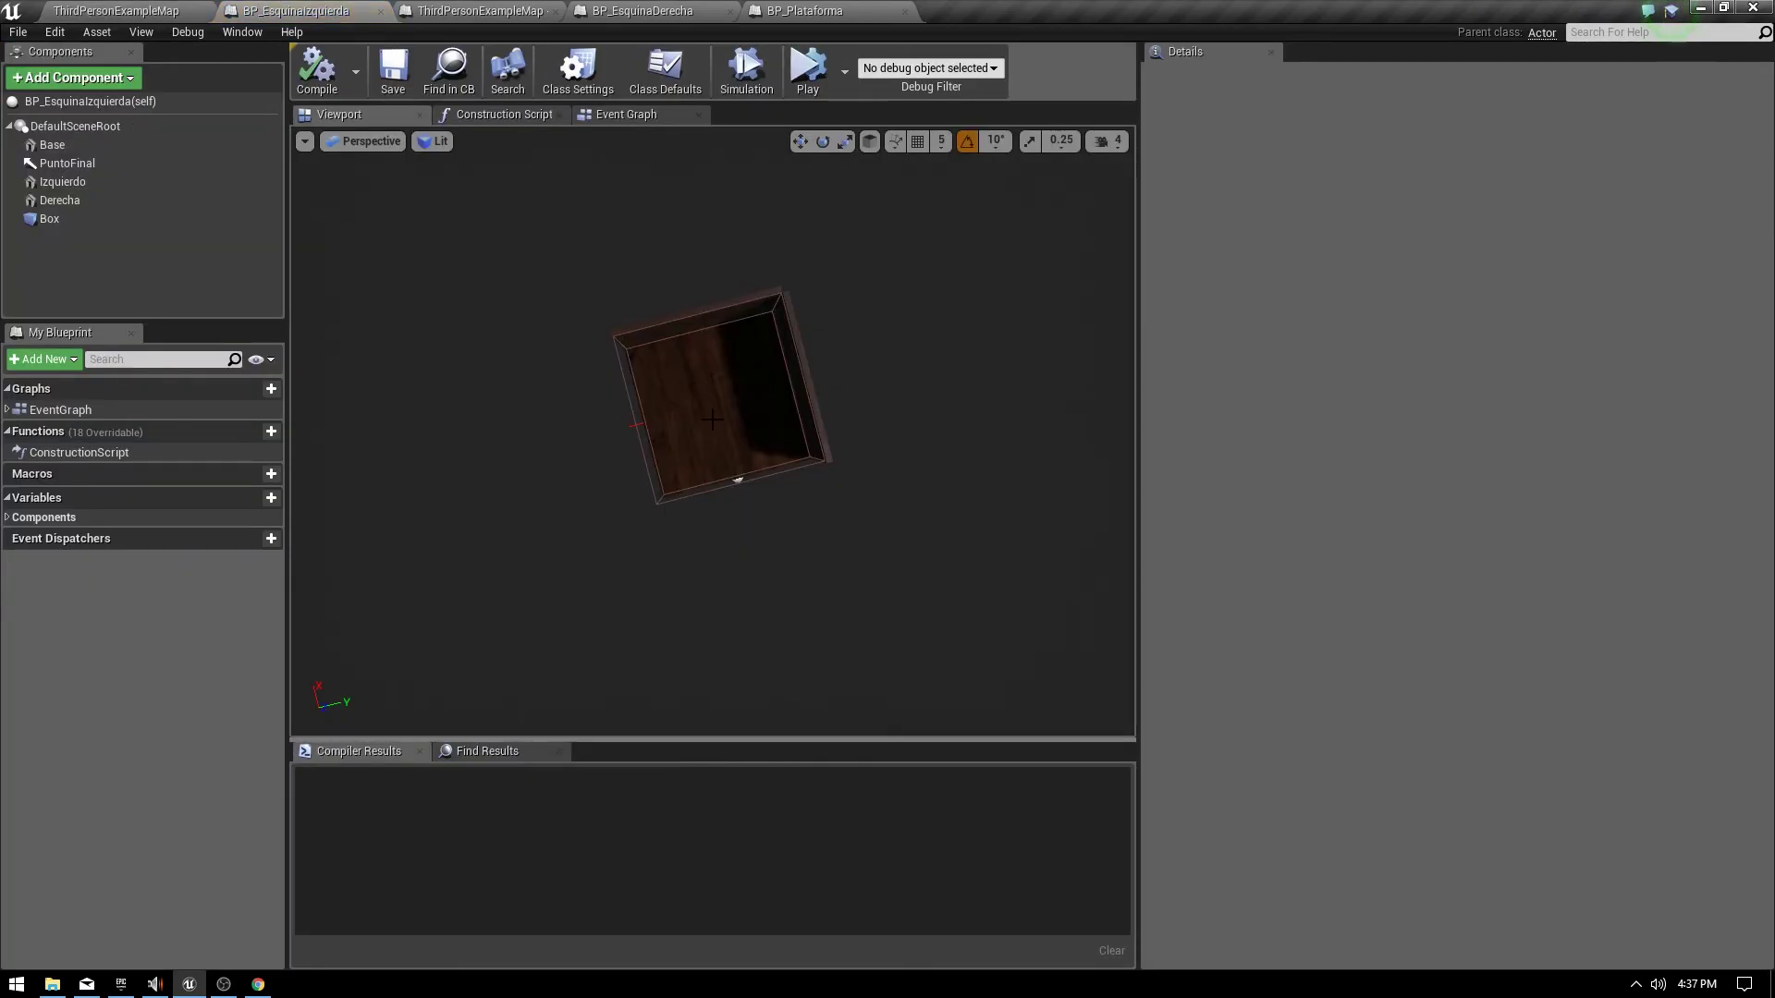
click(153, 218)
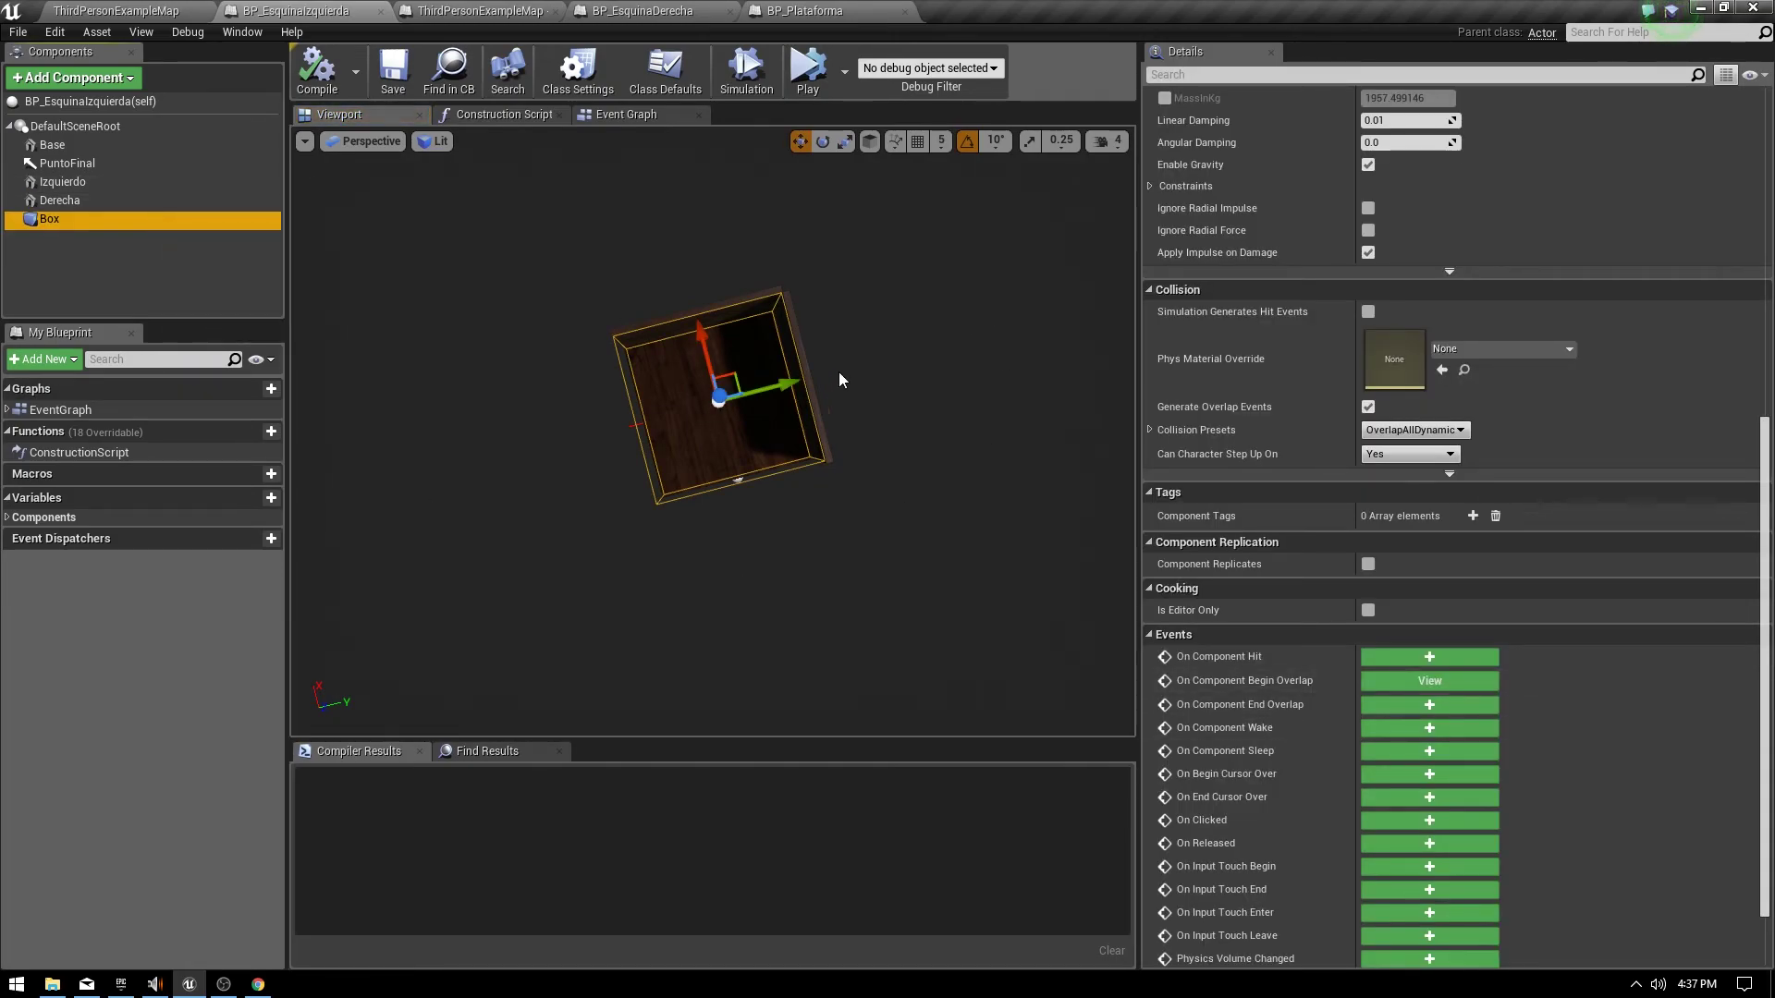
Add the Box's End Overlap event and wire Other Actor into a copied ThirdPersonCharacter cast.
click(1406, 709)
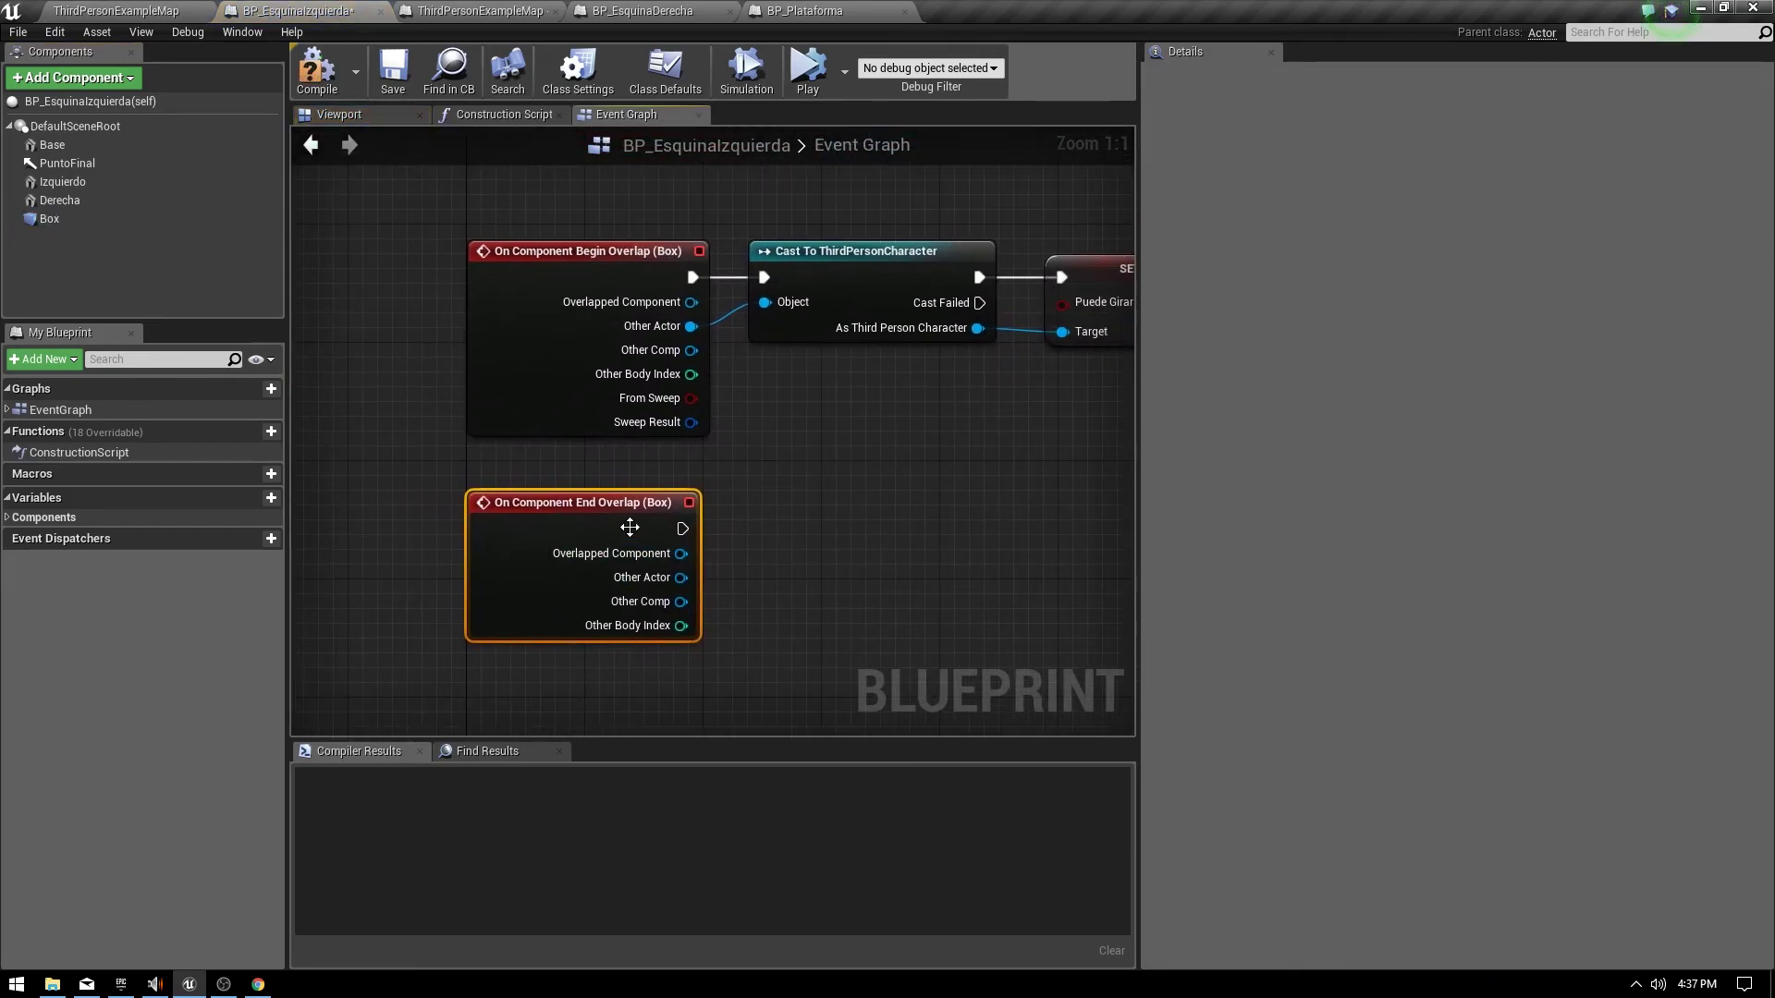
click(730, 328)
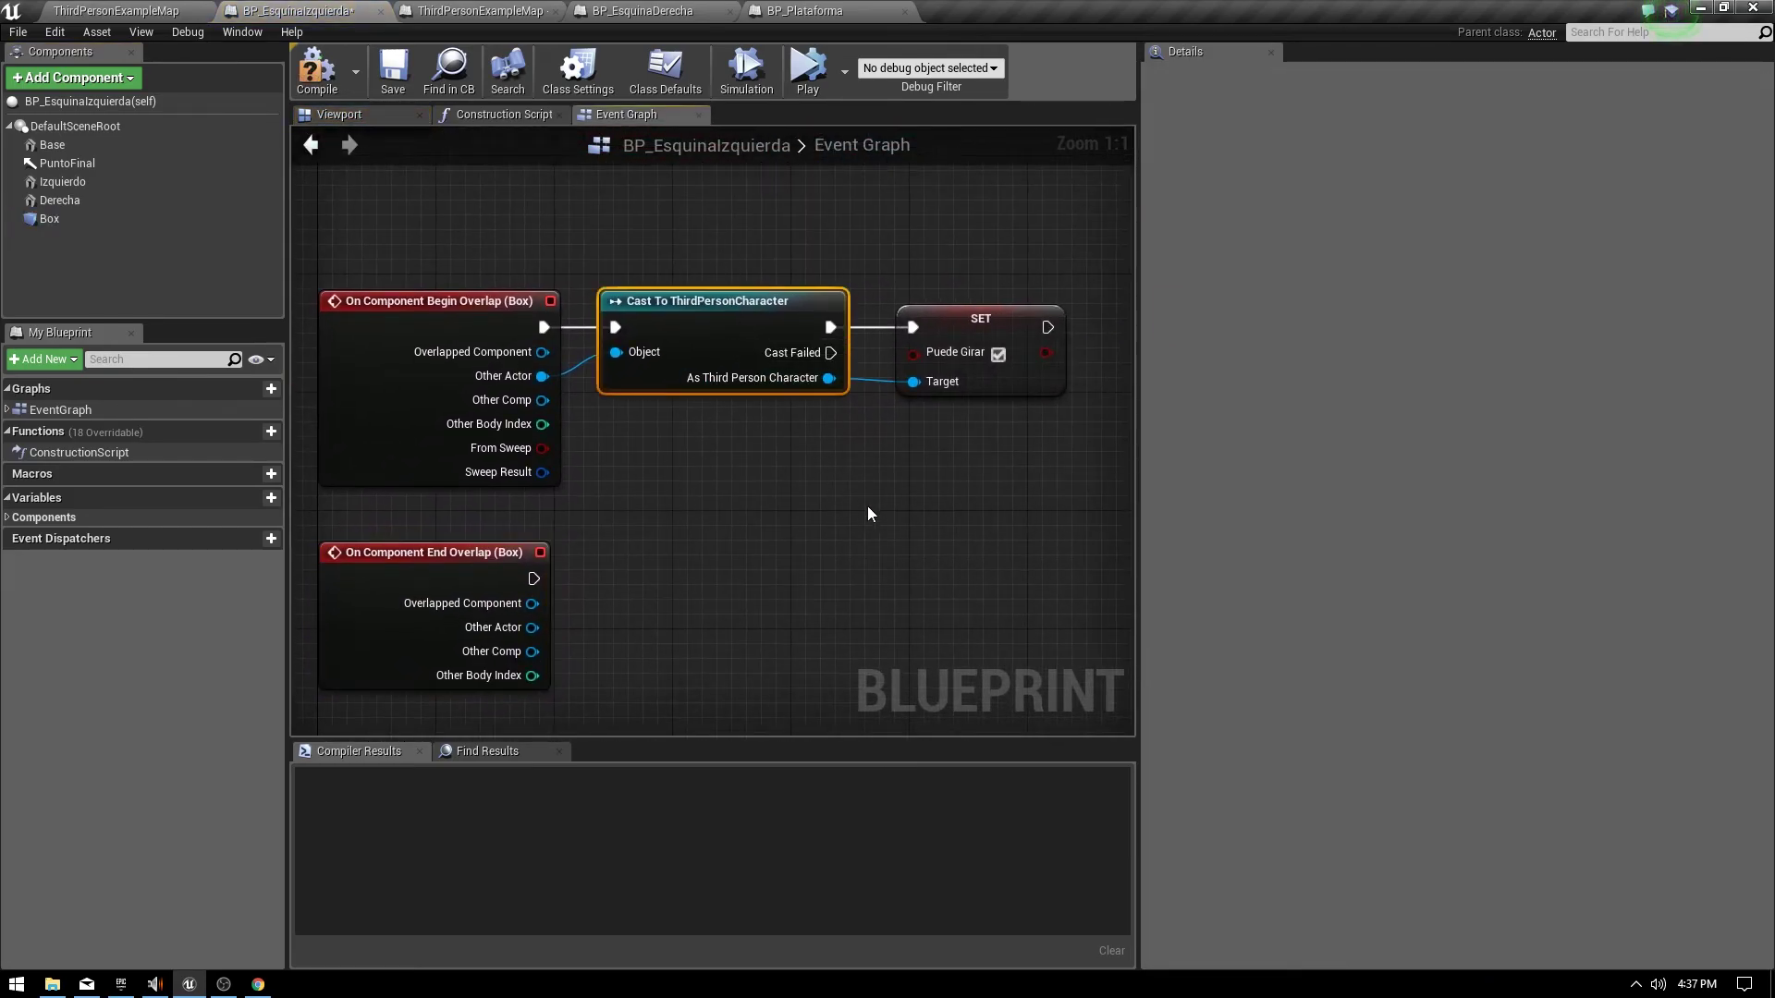
key(ctrl+c)
key(ctrl+v)
mouse_move(874, 518)
mouse_down()
mouse_move(608, 562)
mouse_move(614, 579)
mouse_up()
drag(533, 628, 636, 611)
right_drag(778, 523, 745, 475)
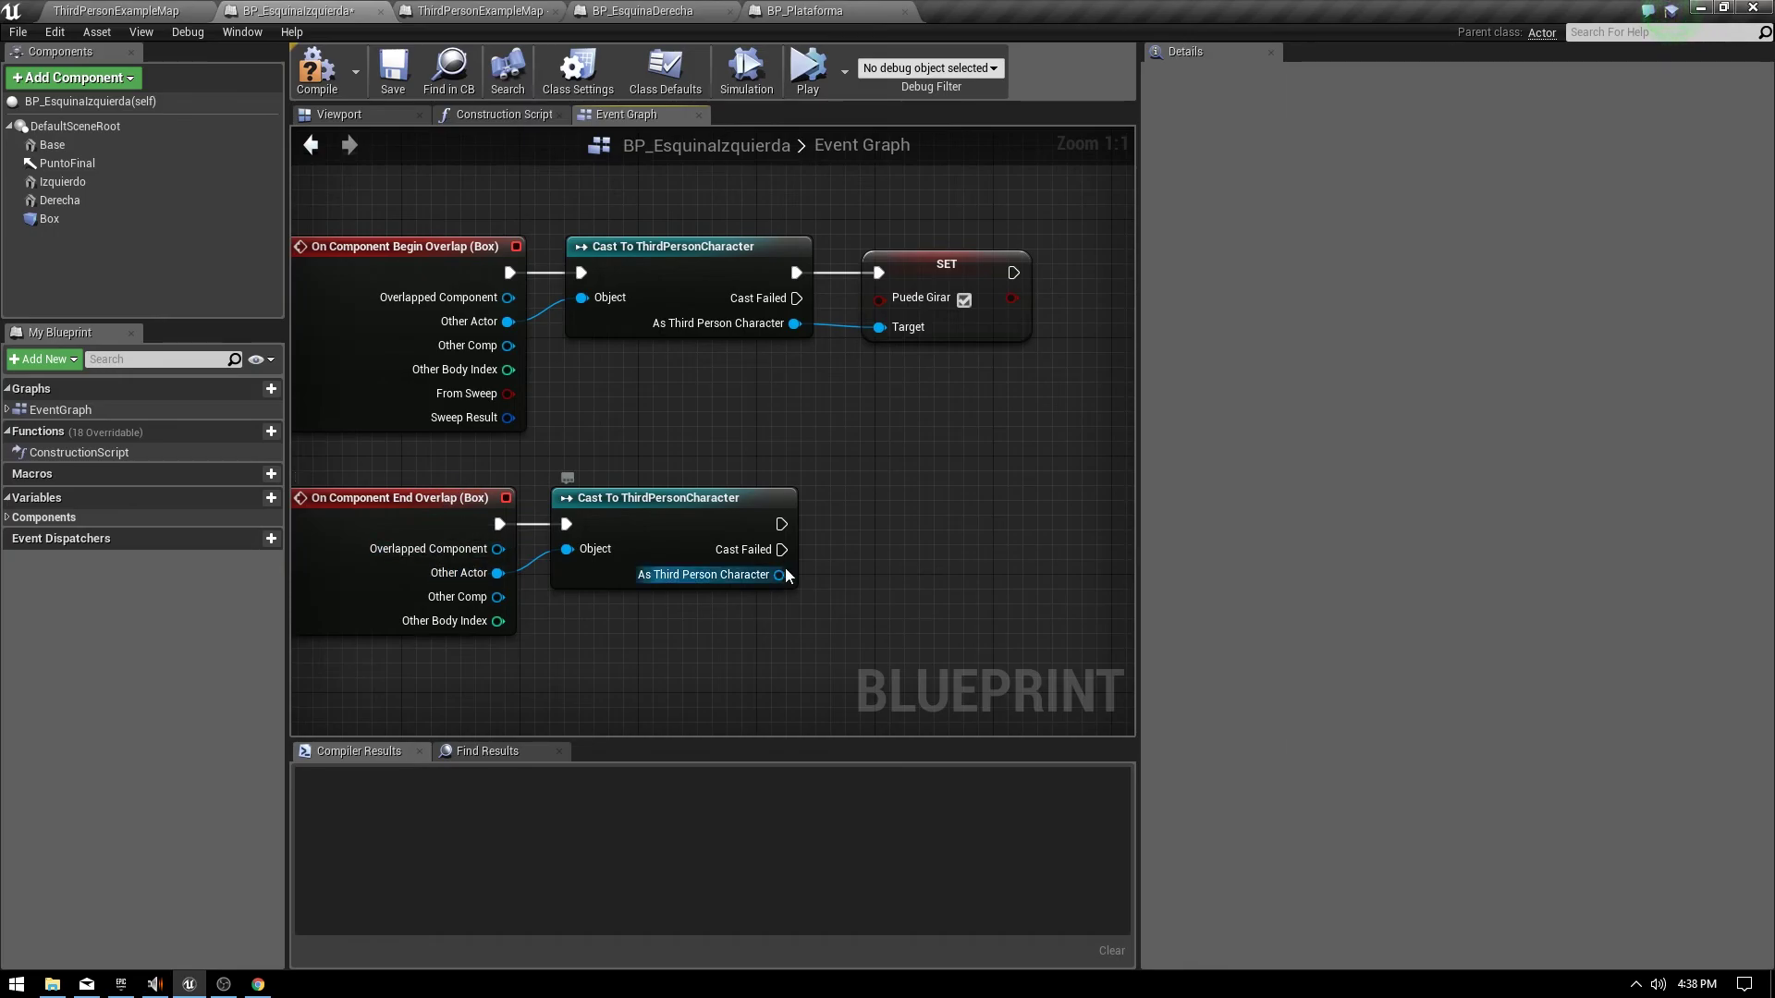
Chain a Delay and DestroyActor after the new cast, and select the three nodes.
drag(781, 524, 928, 507)
text(delay)
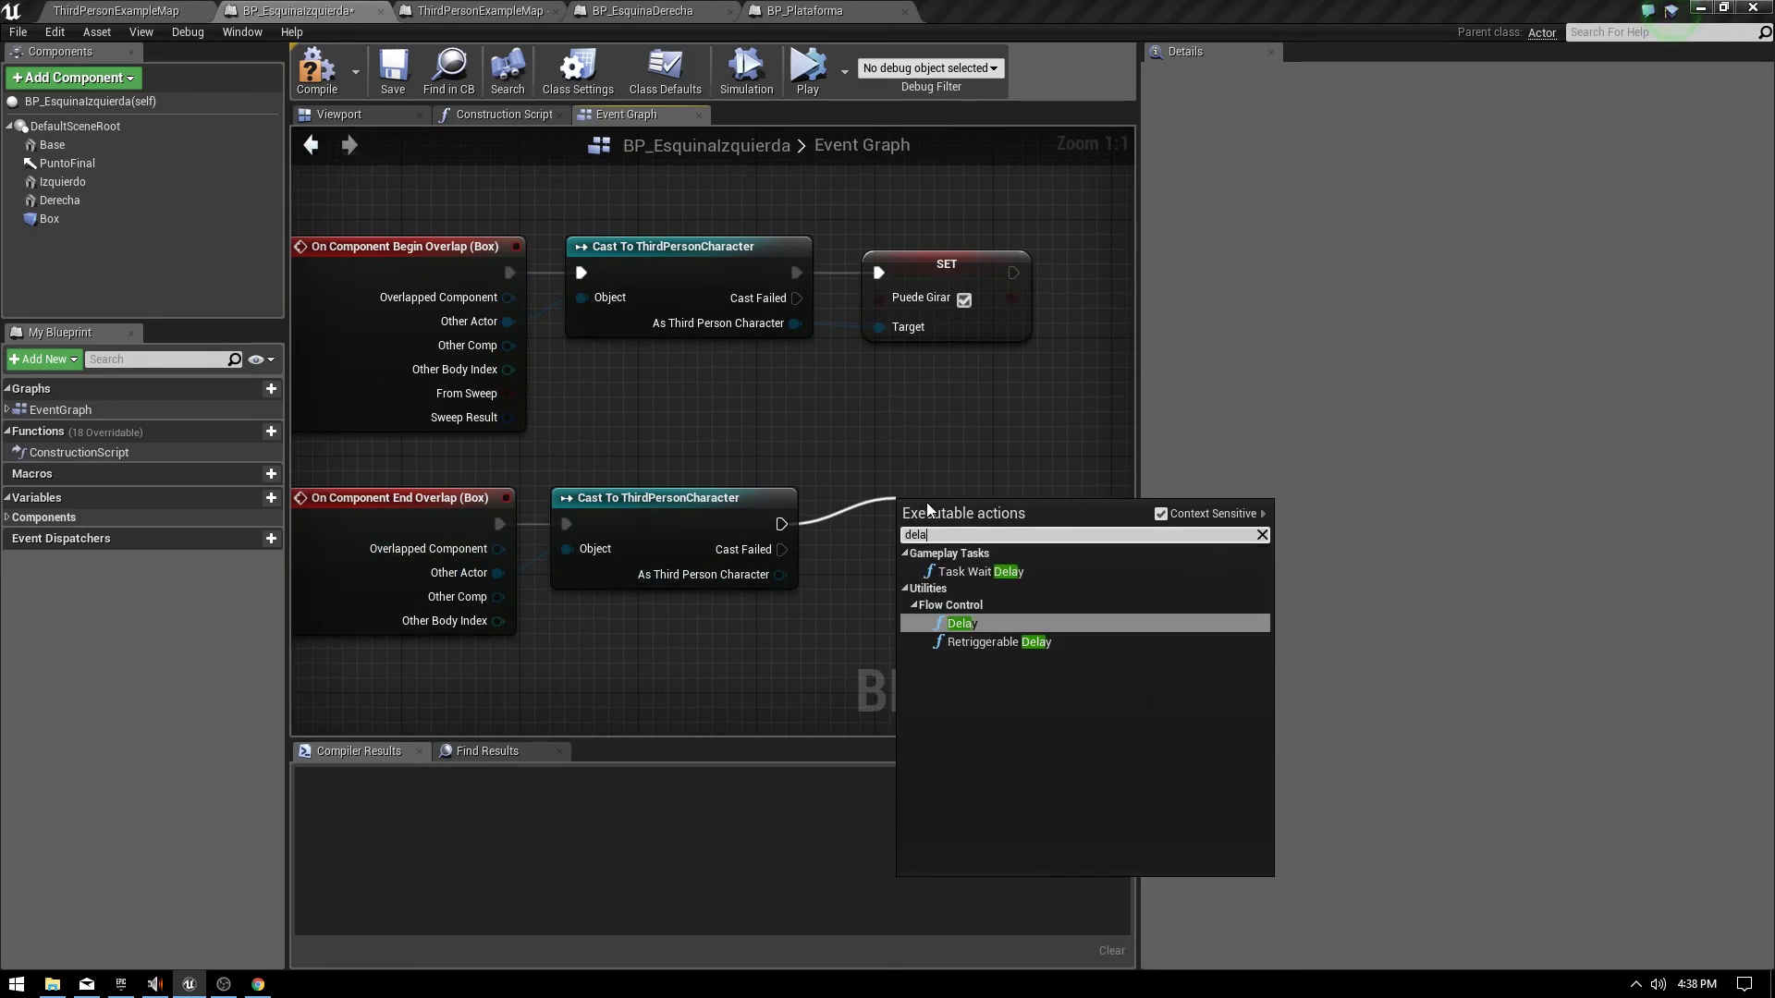
key(Return)
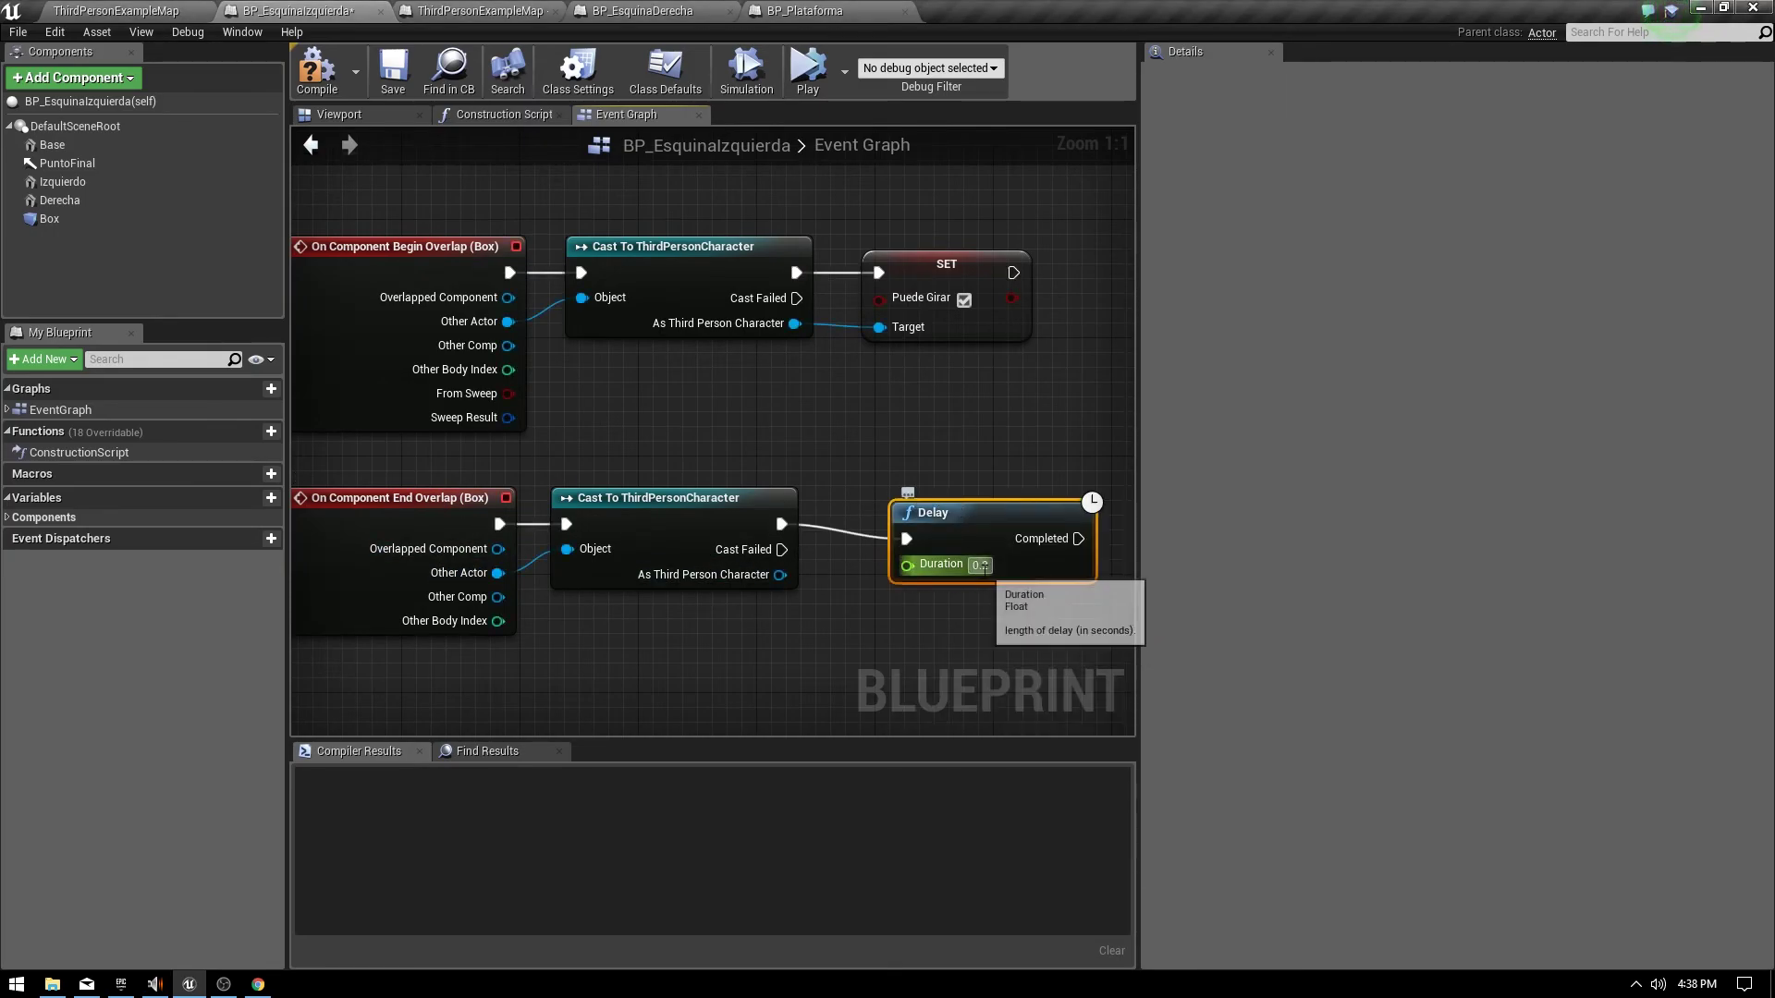
text(1)
right_drag(967, 535, 763, 555)
drag(719, 538, 706, 538)
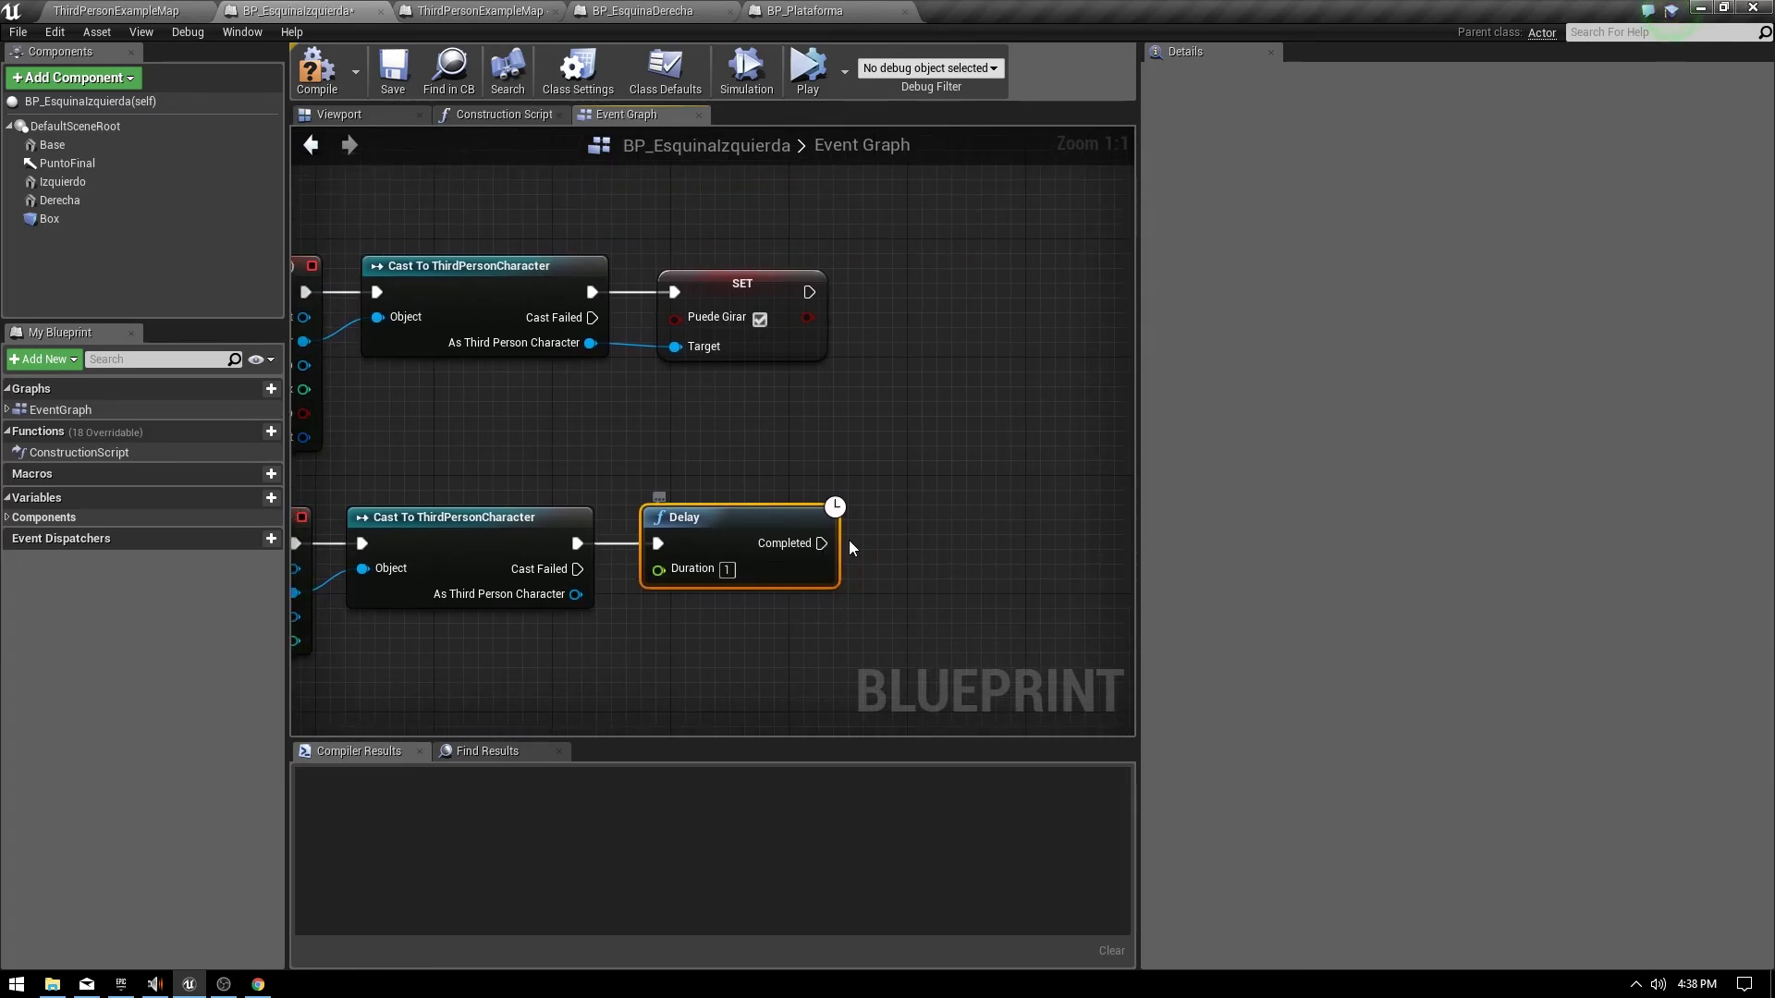
drag(822, 543, 885, 525)
text(desyt)
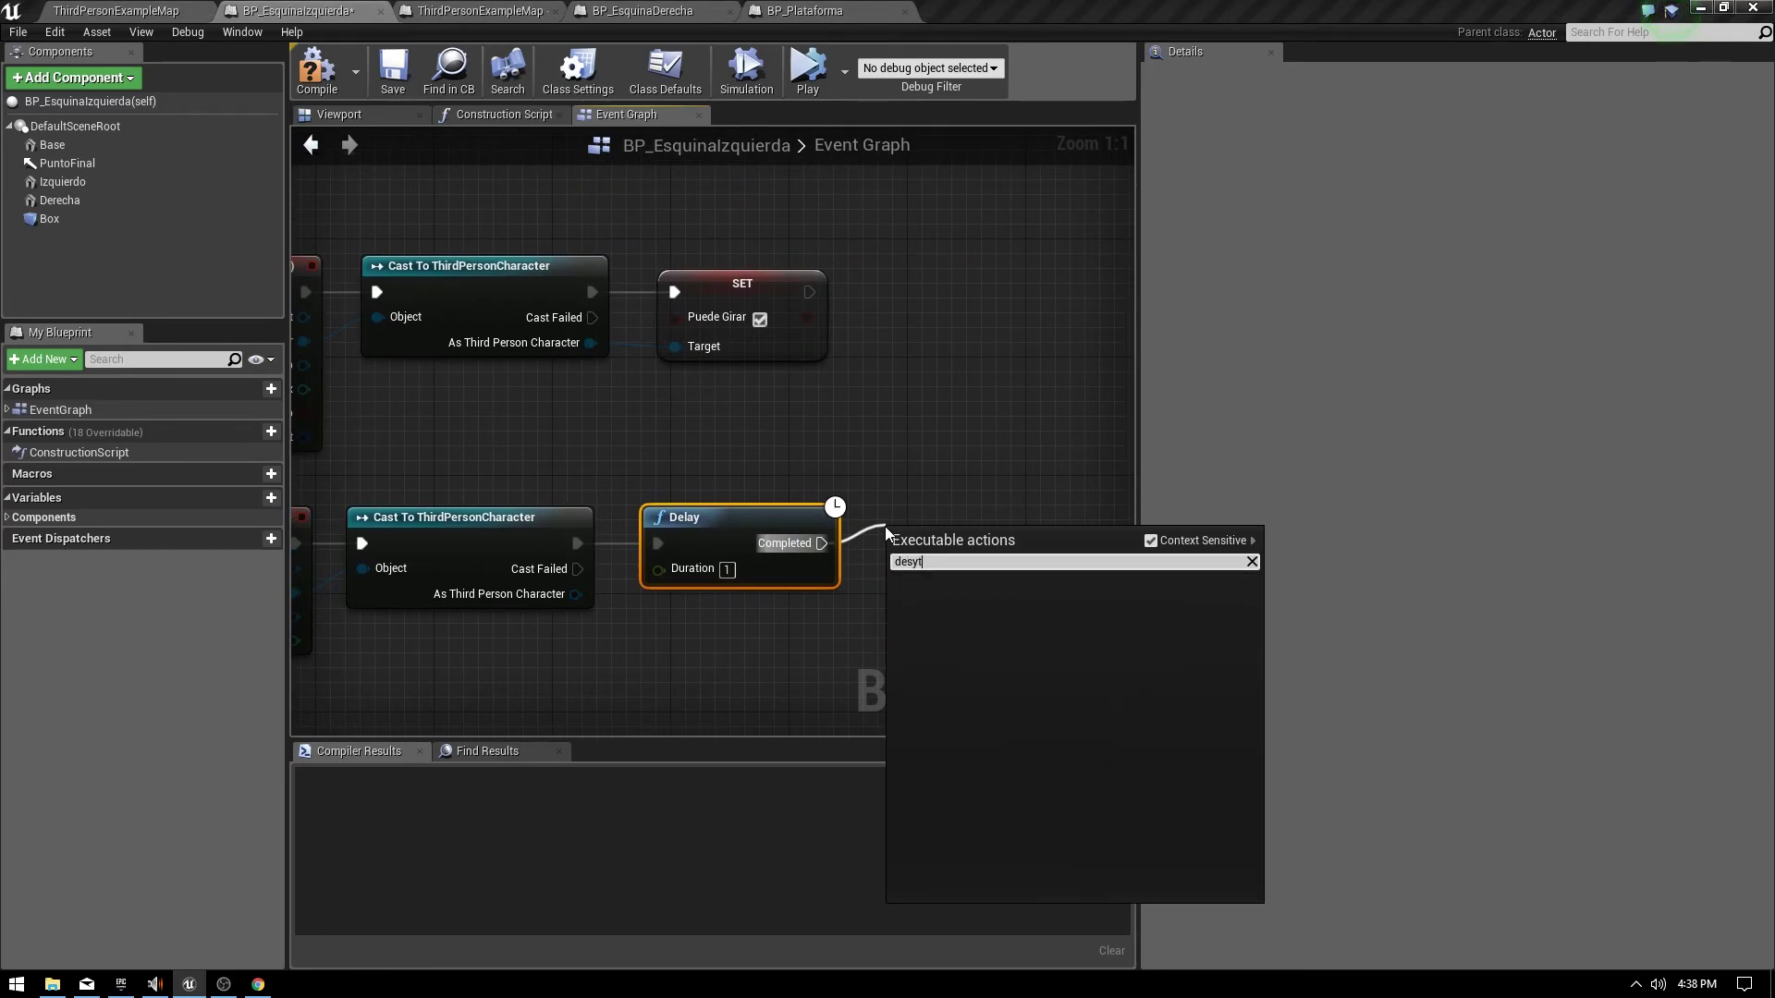
key(BackSpace)
key(BackSpace)
text(tro)
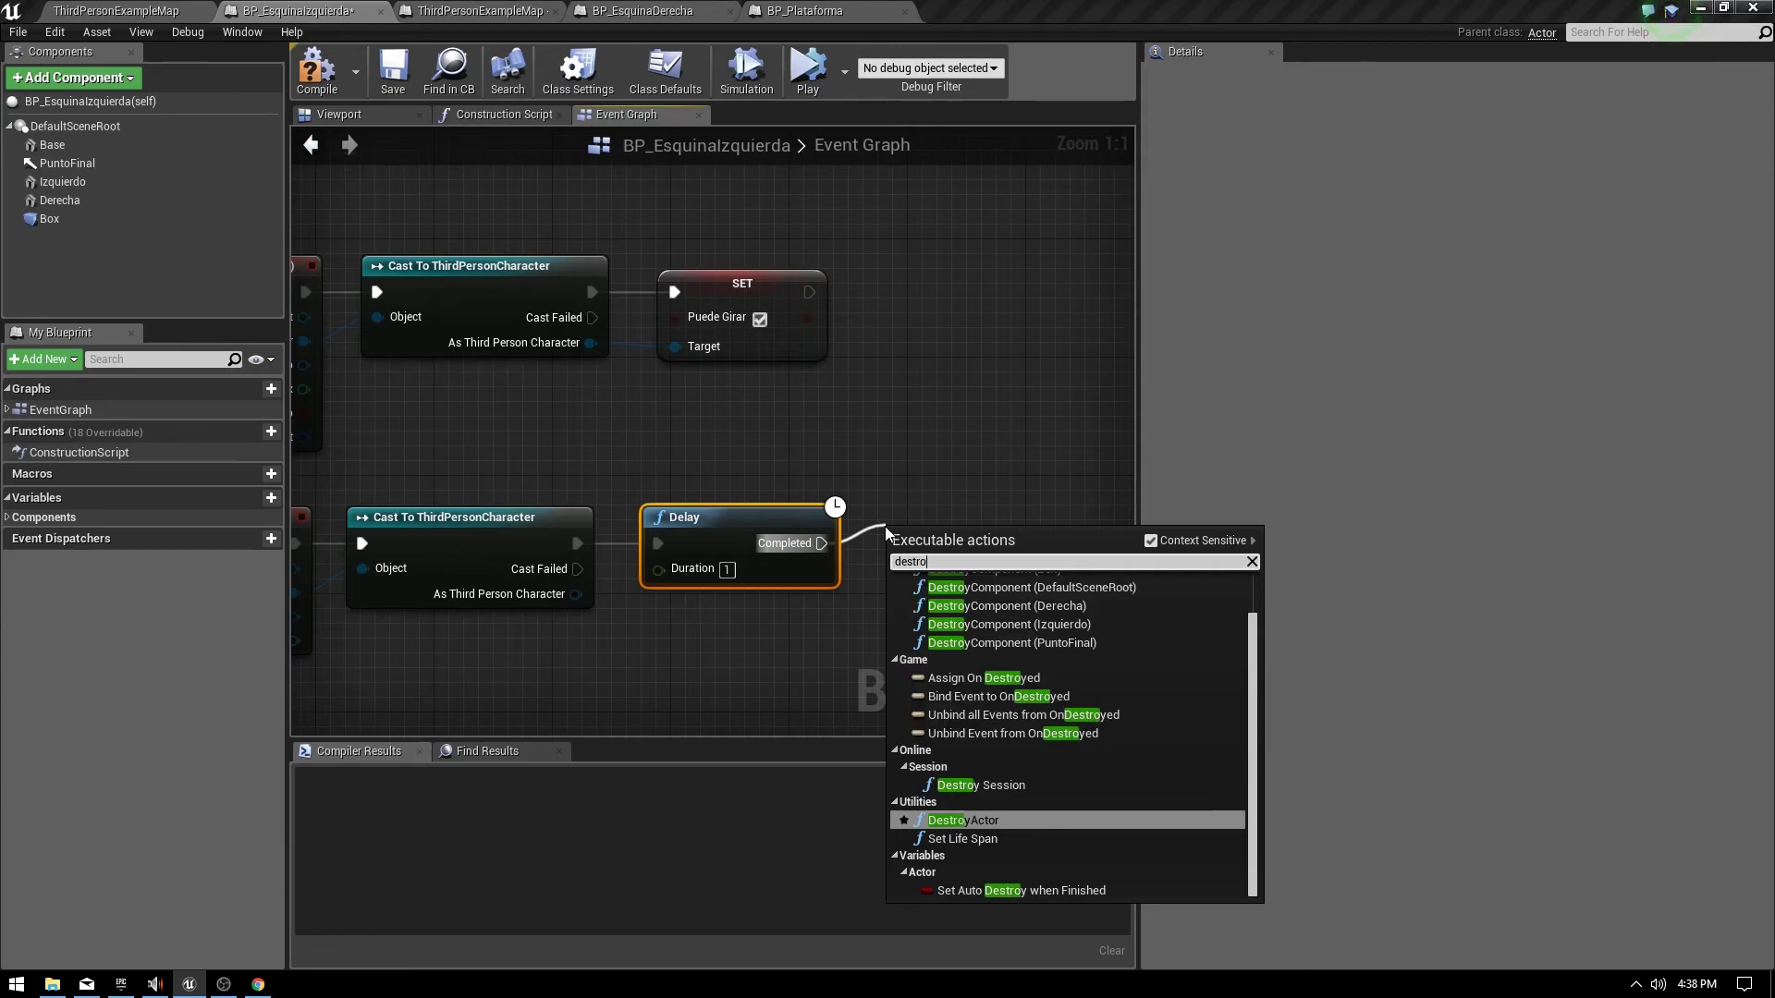
key(Return)
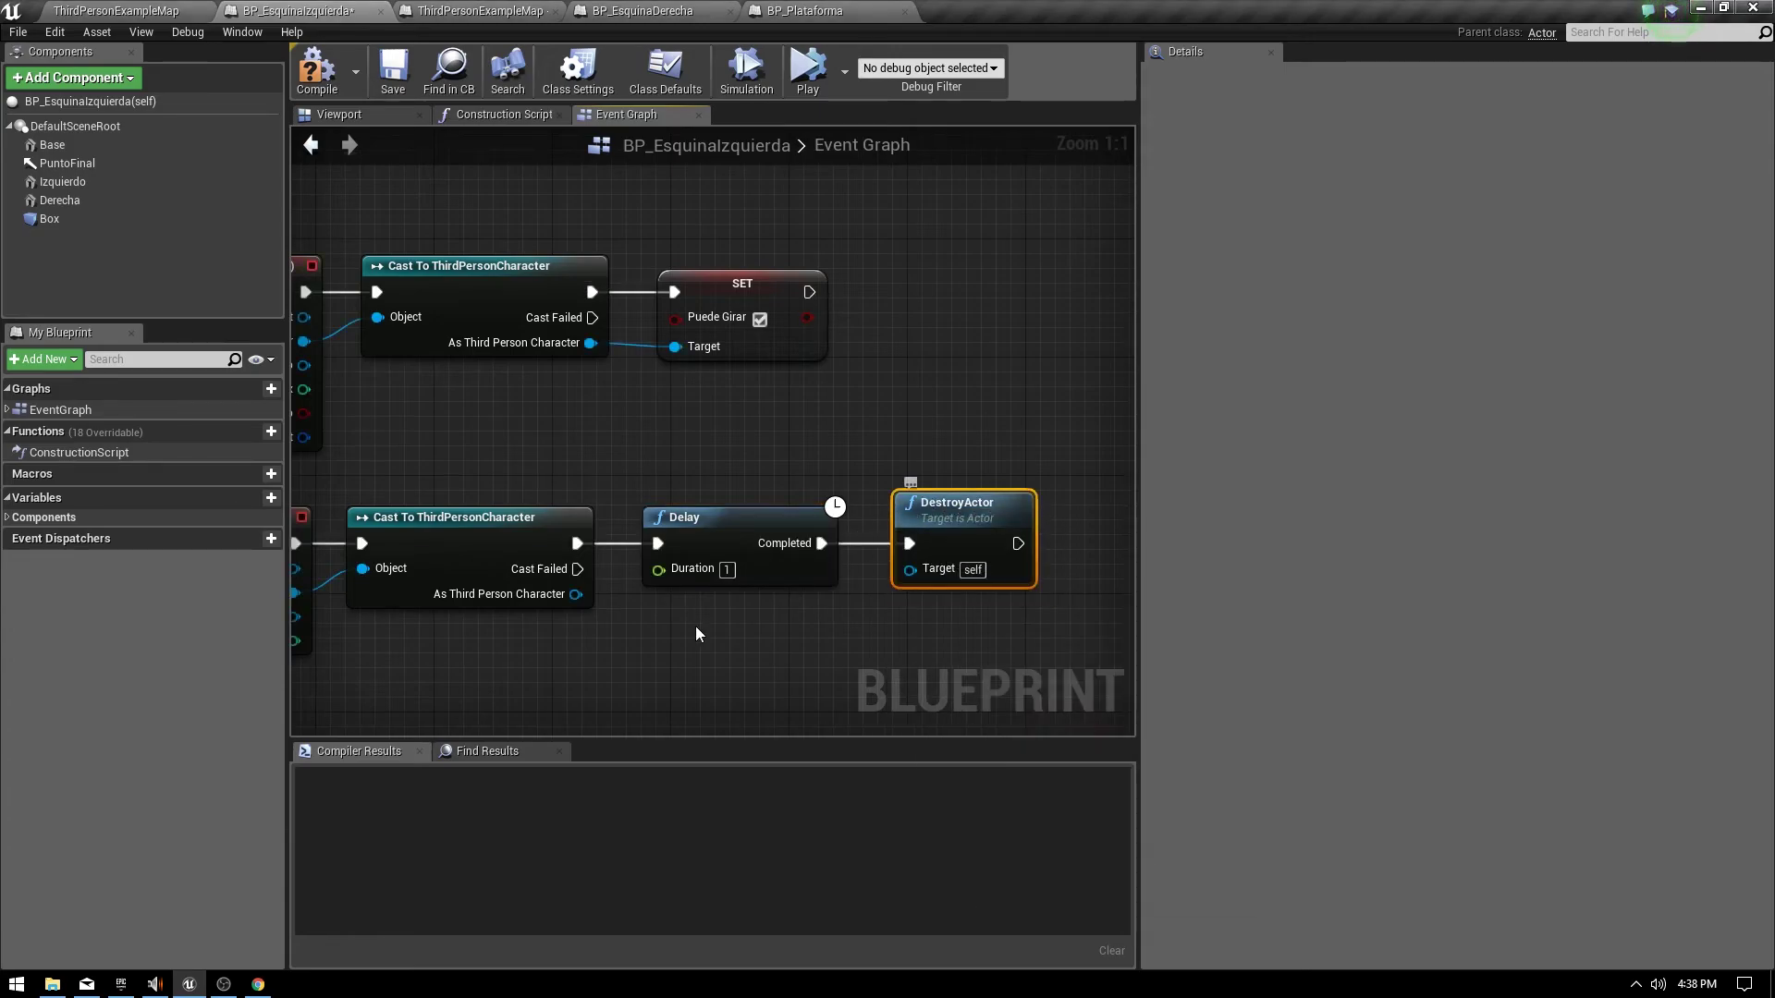
drag(525, 416, 1156, 601)
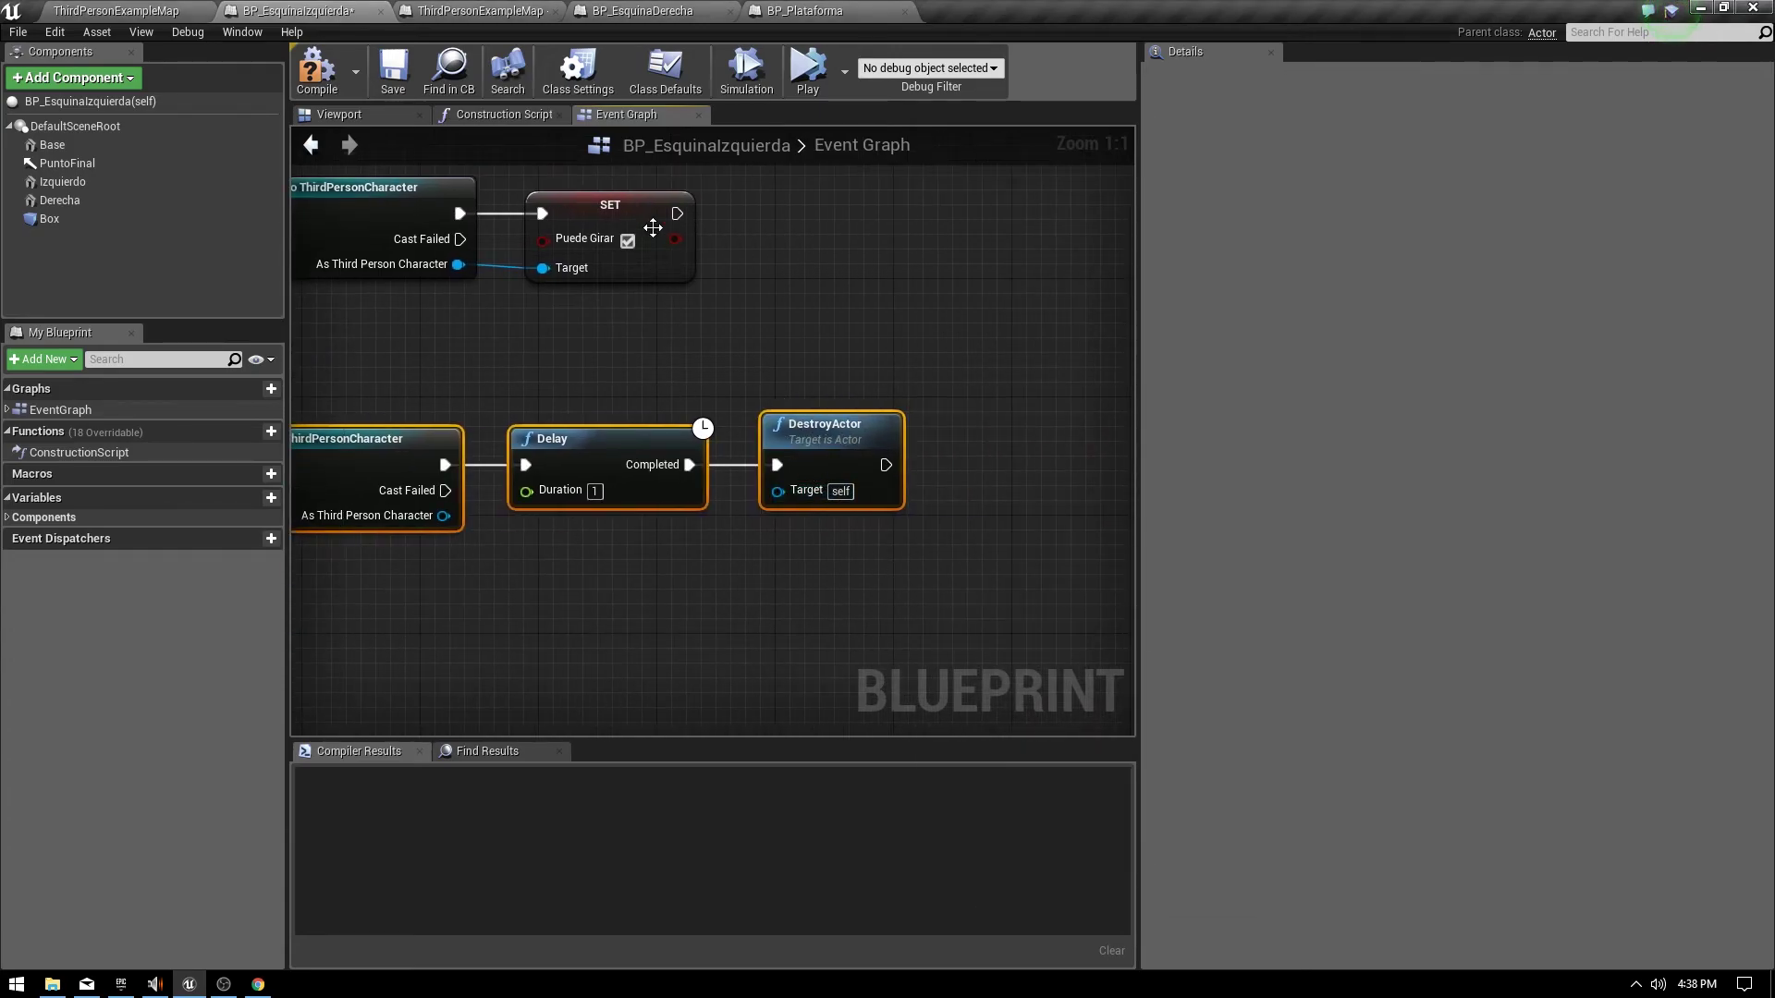
click(197, 11)
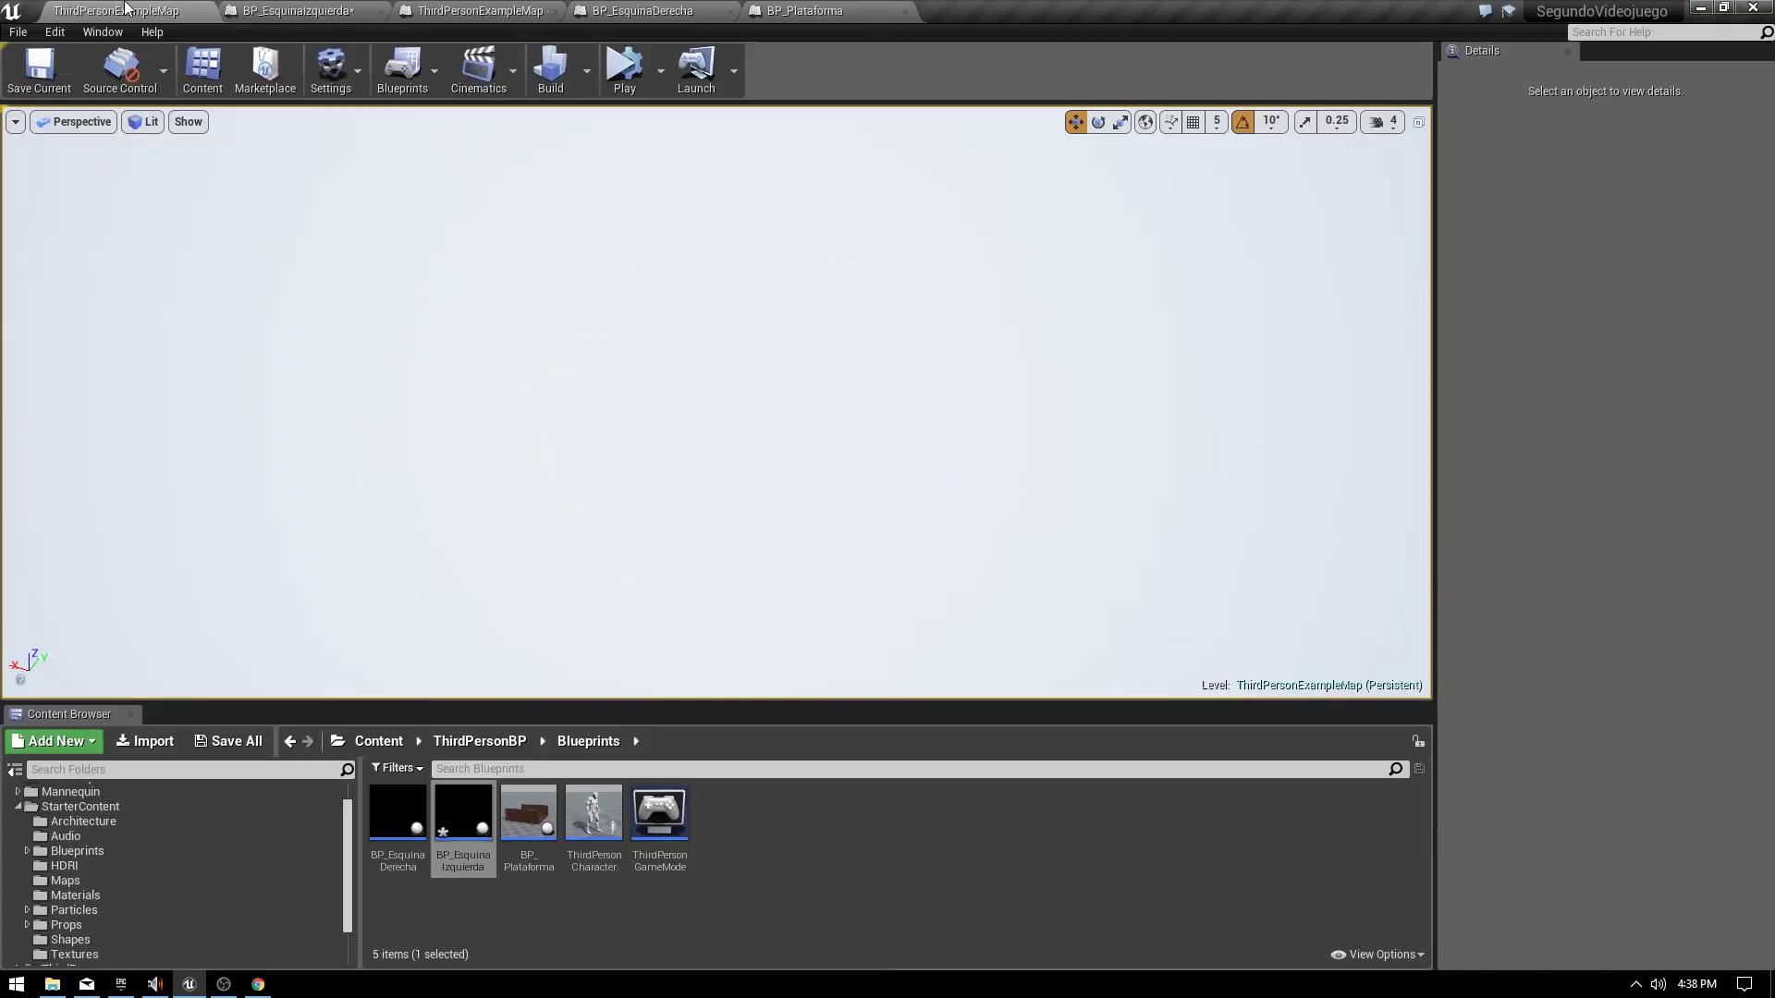
Open BP_EsquinaDerecha and add an On Component End Overlap event for its Box.
double_click(401, 838)
click(75, 218)
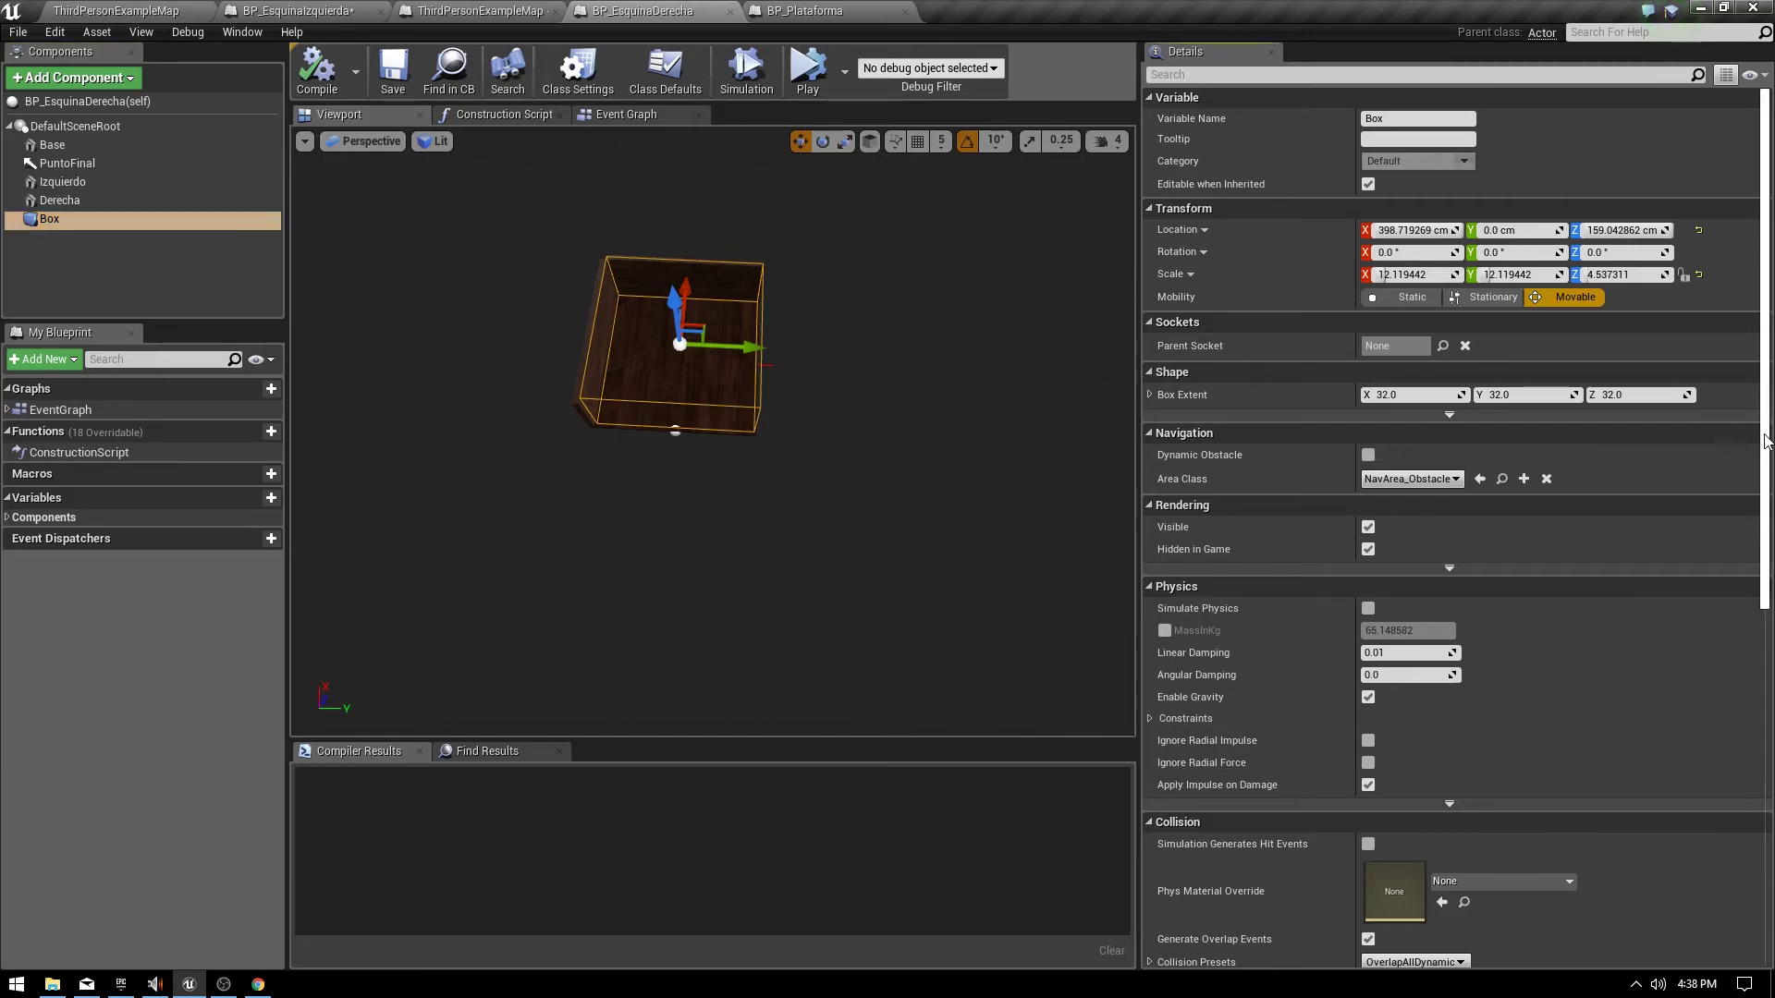
drag(1765, 435, 1765, 762)
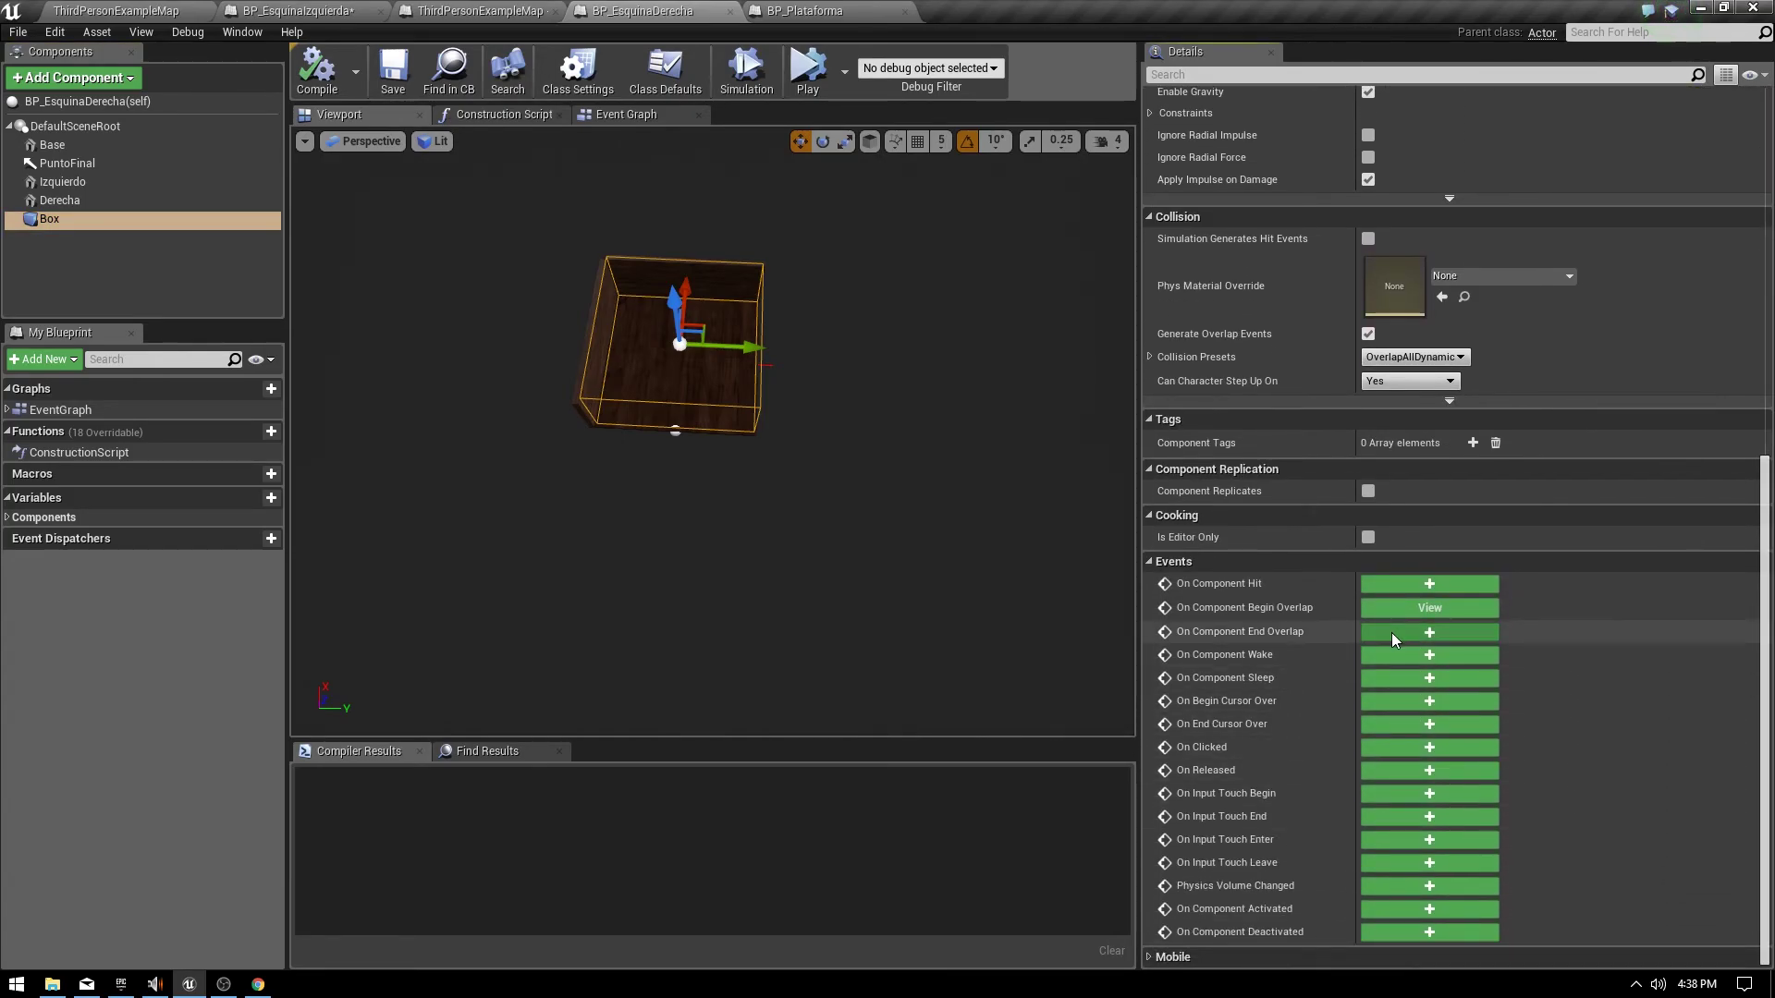
click(1390, 633)
Paste the Cast, Delay and DestroyActor nodes, wire them to End Overlap, and compile.
key(ctrl+v)
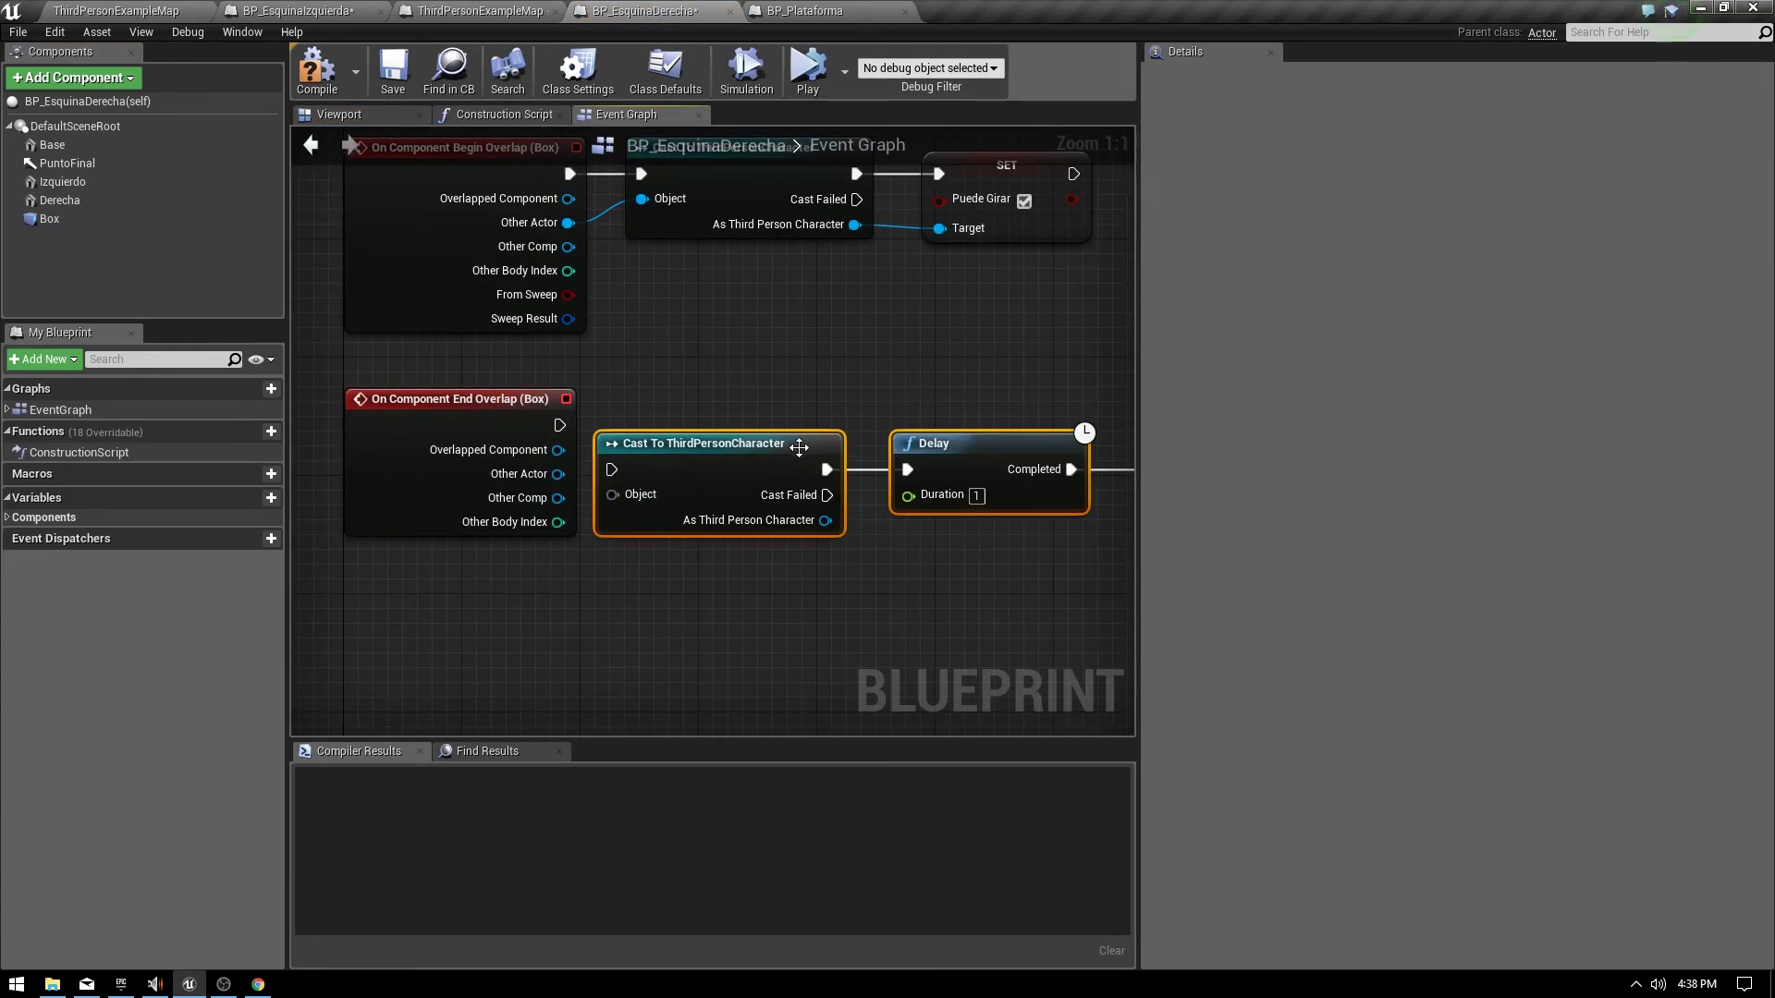
drag(796, 453, 810, 408)
drag(559, 425, 626, 426)
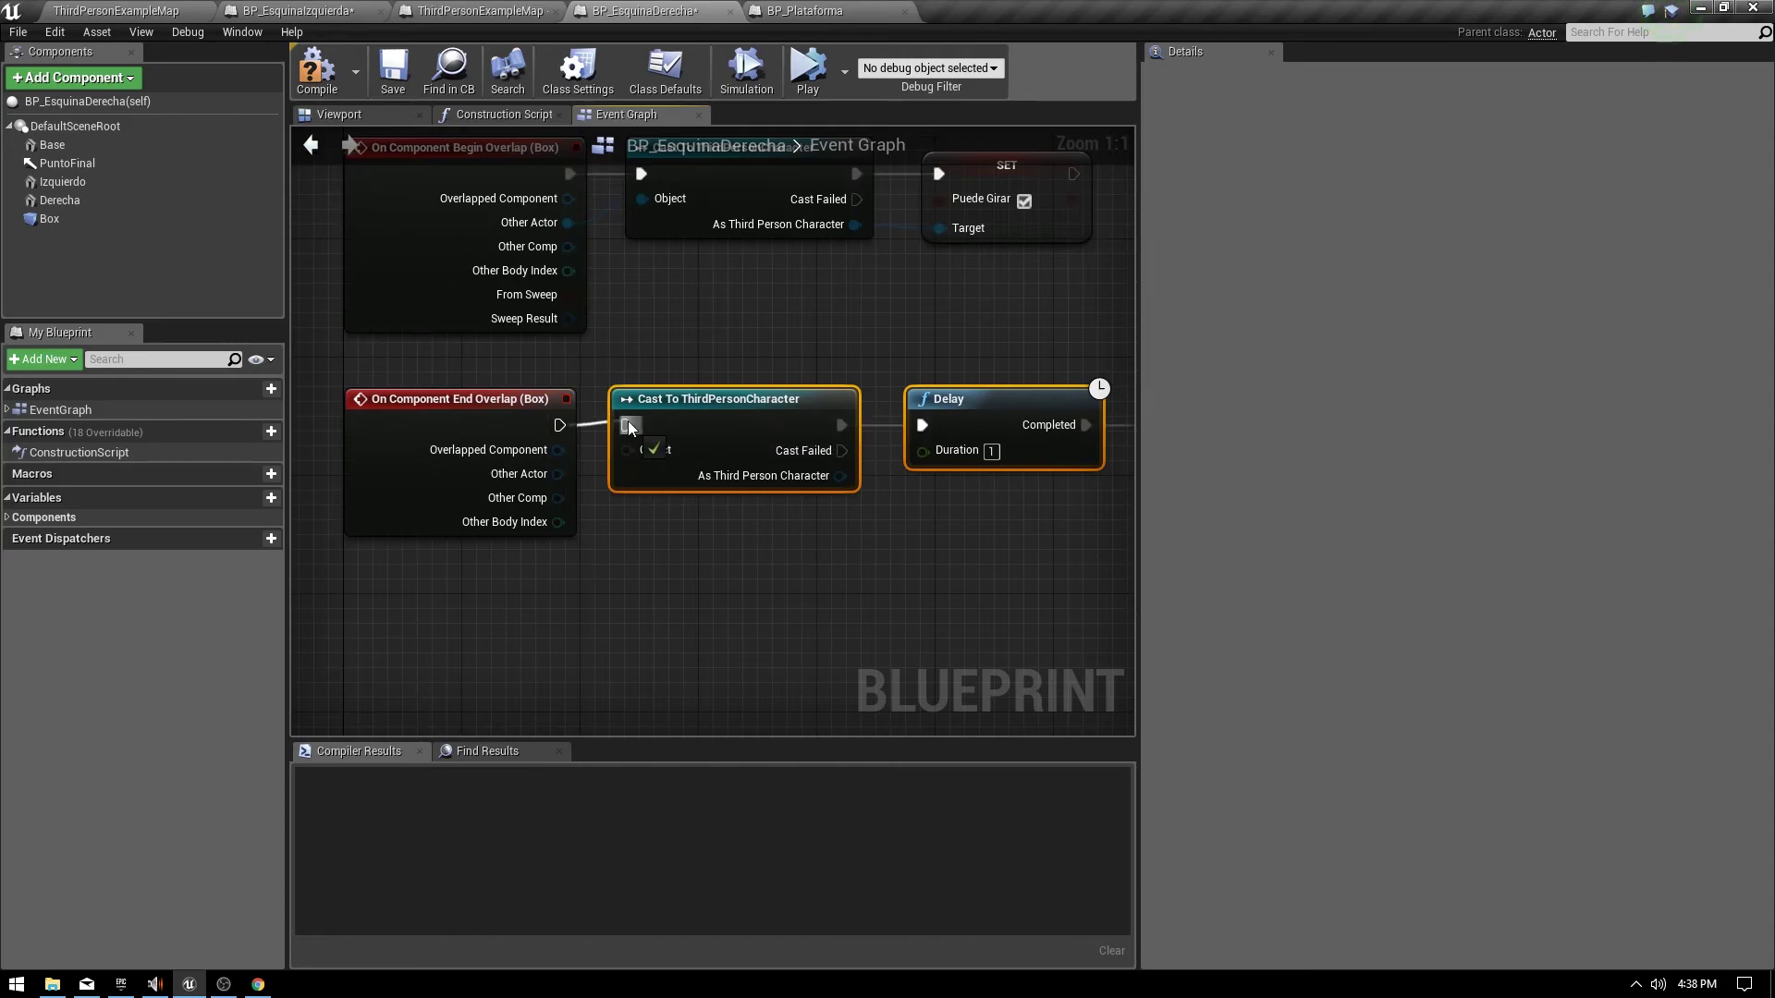
drag(558, 473, 638, 453)
right_drag(656, 467, 490, 481)
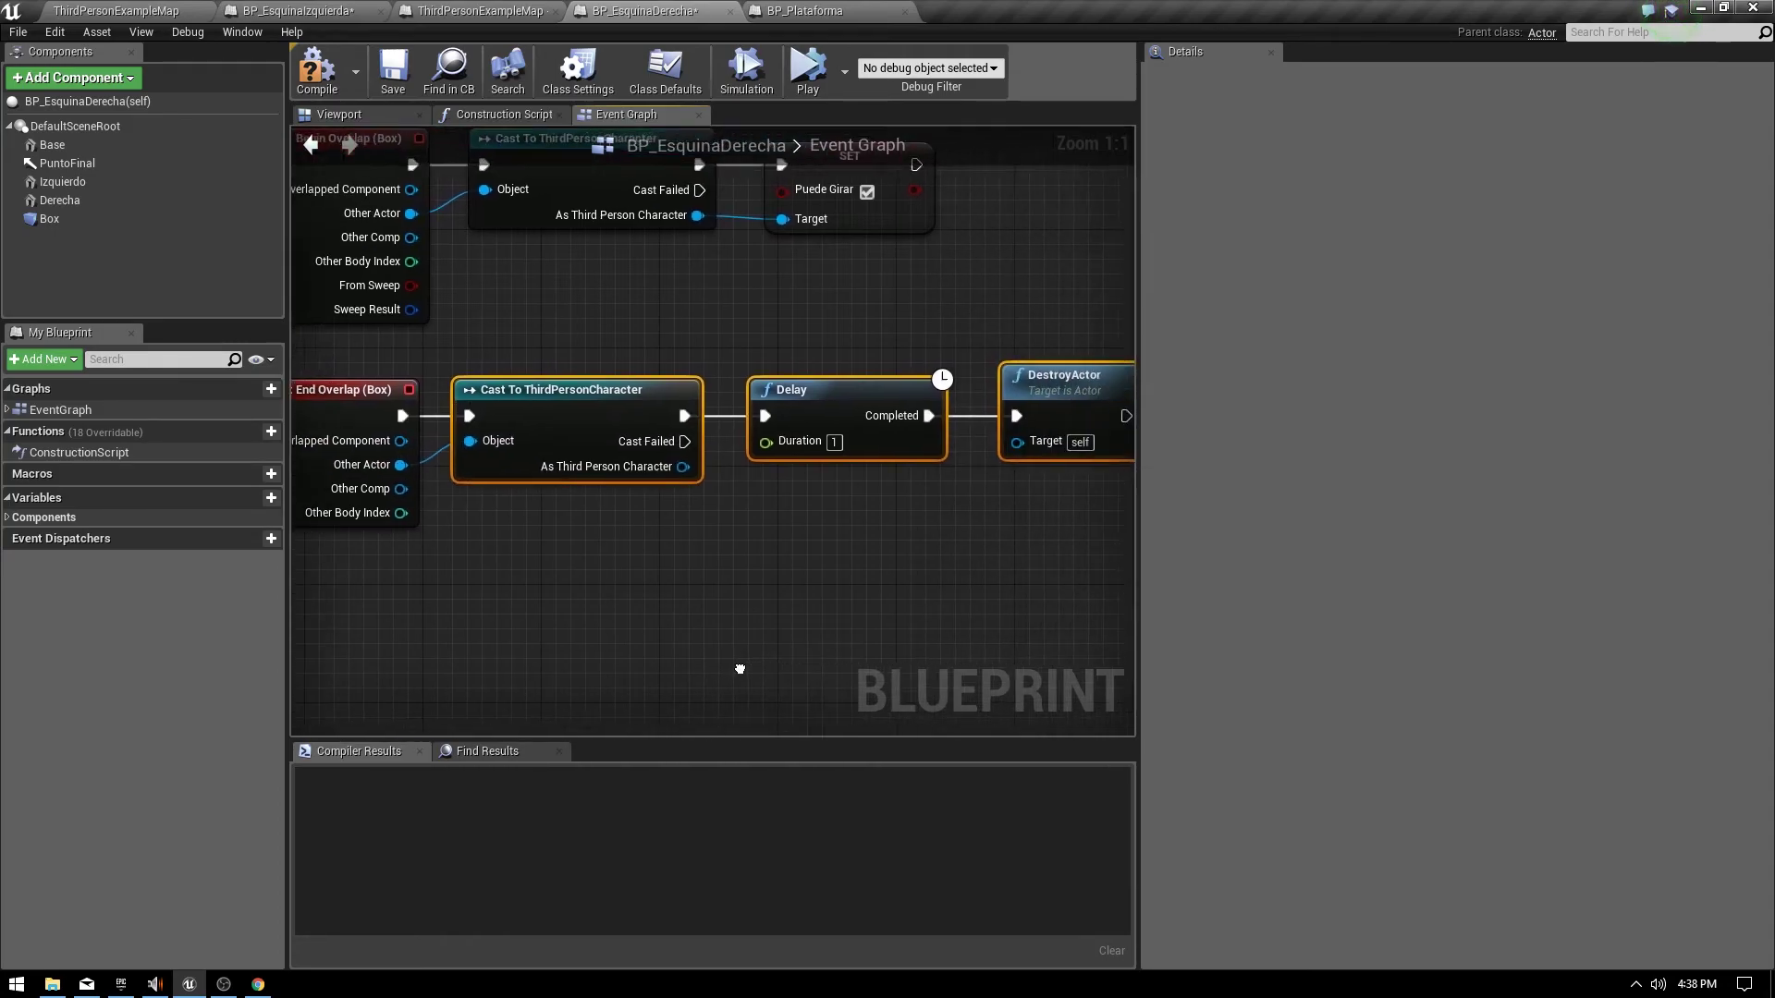
scroll(640, 501, down, 1)
scroll(641, 502, down, 2)
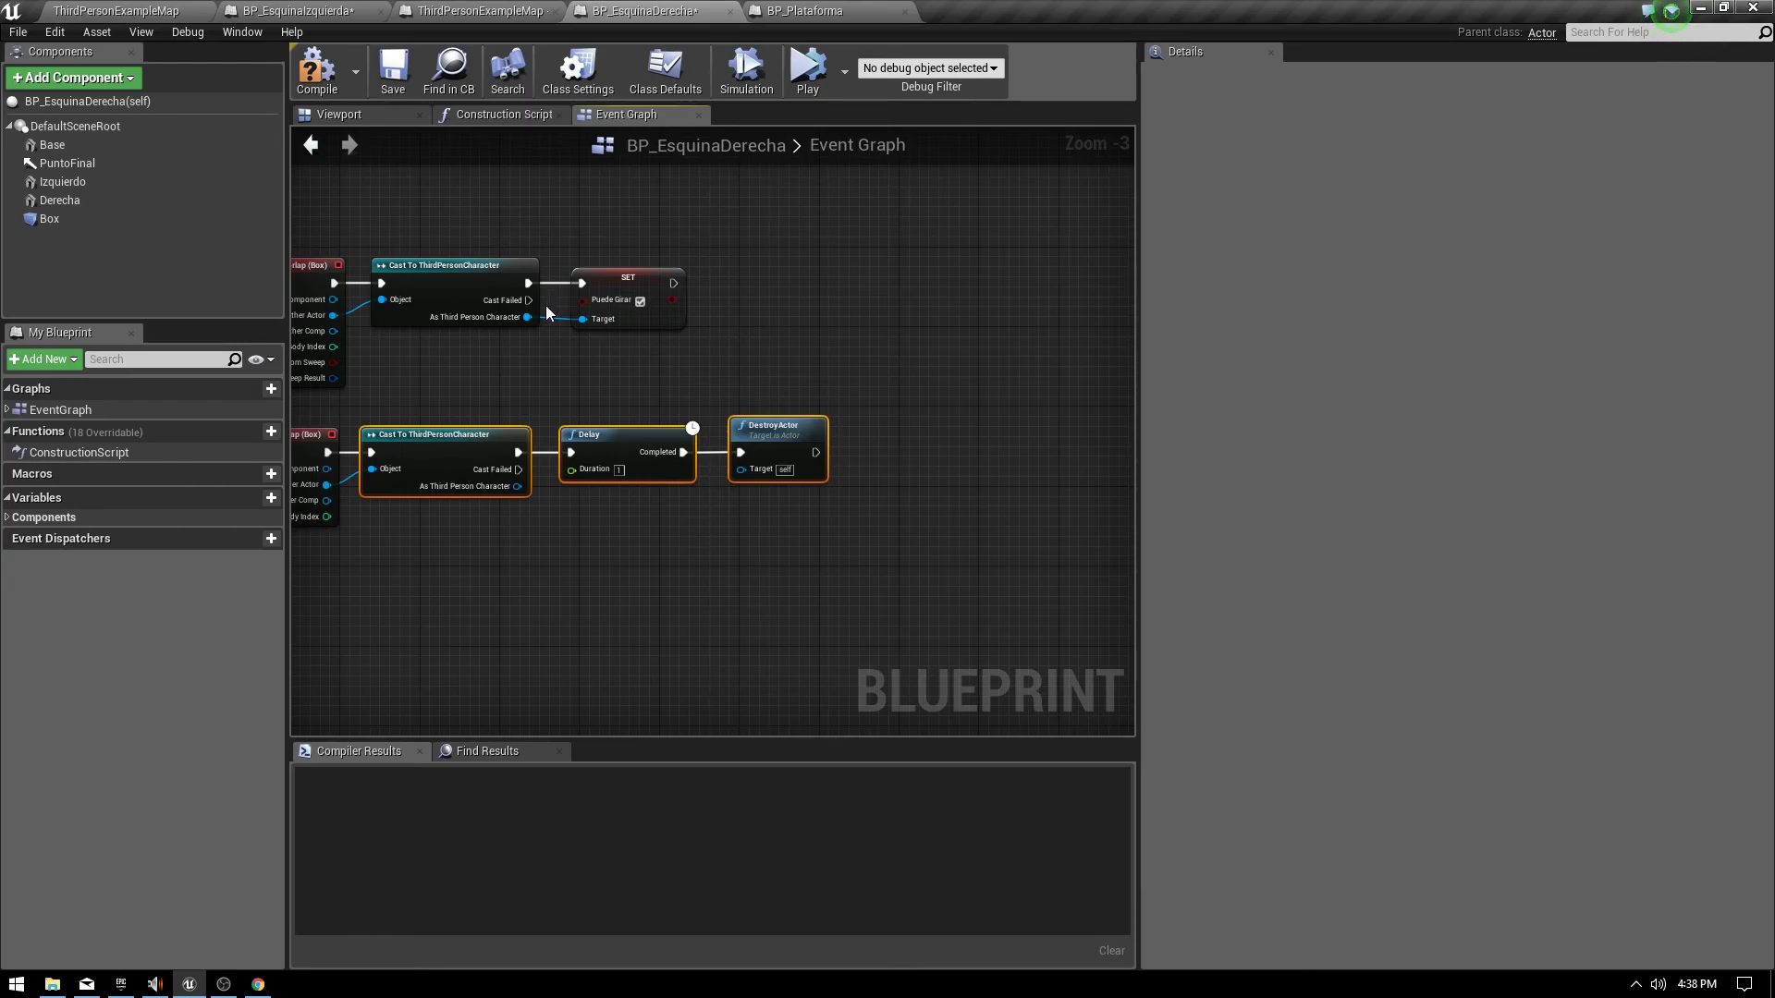
click(316, 69)
Open the Level Blueprint's Crear Plataforma function and select its entry node.
click(69, 9)
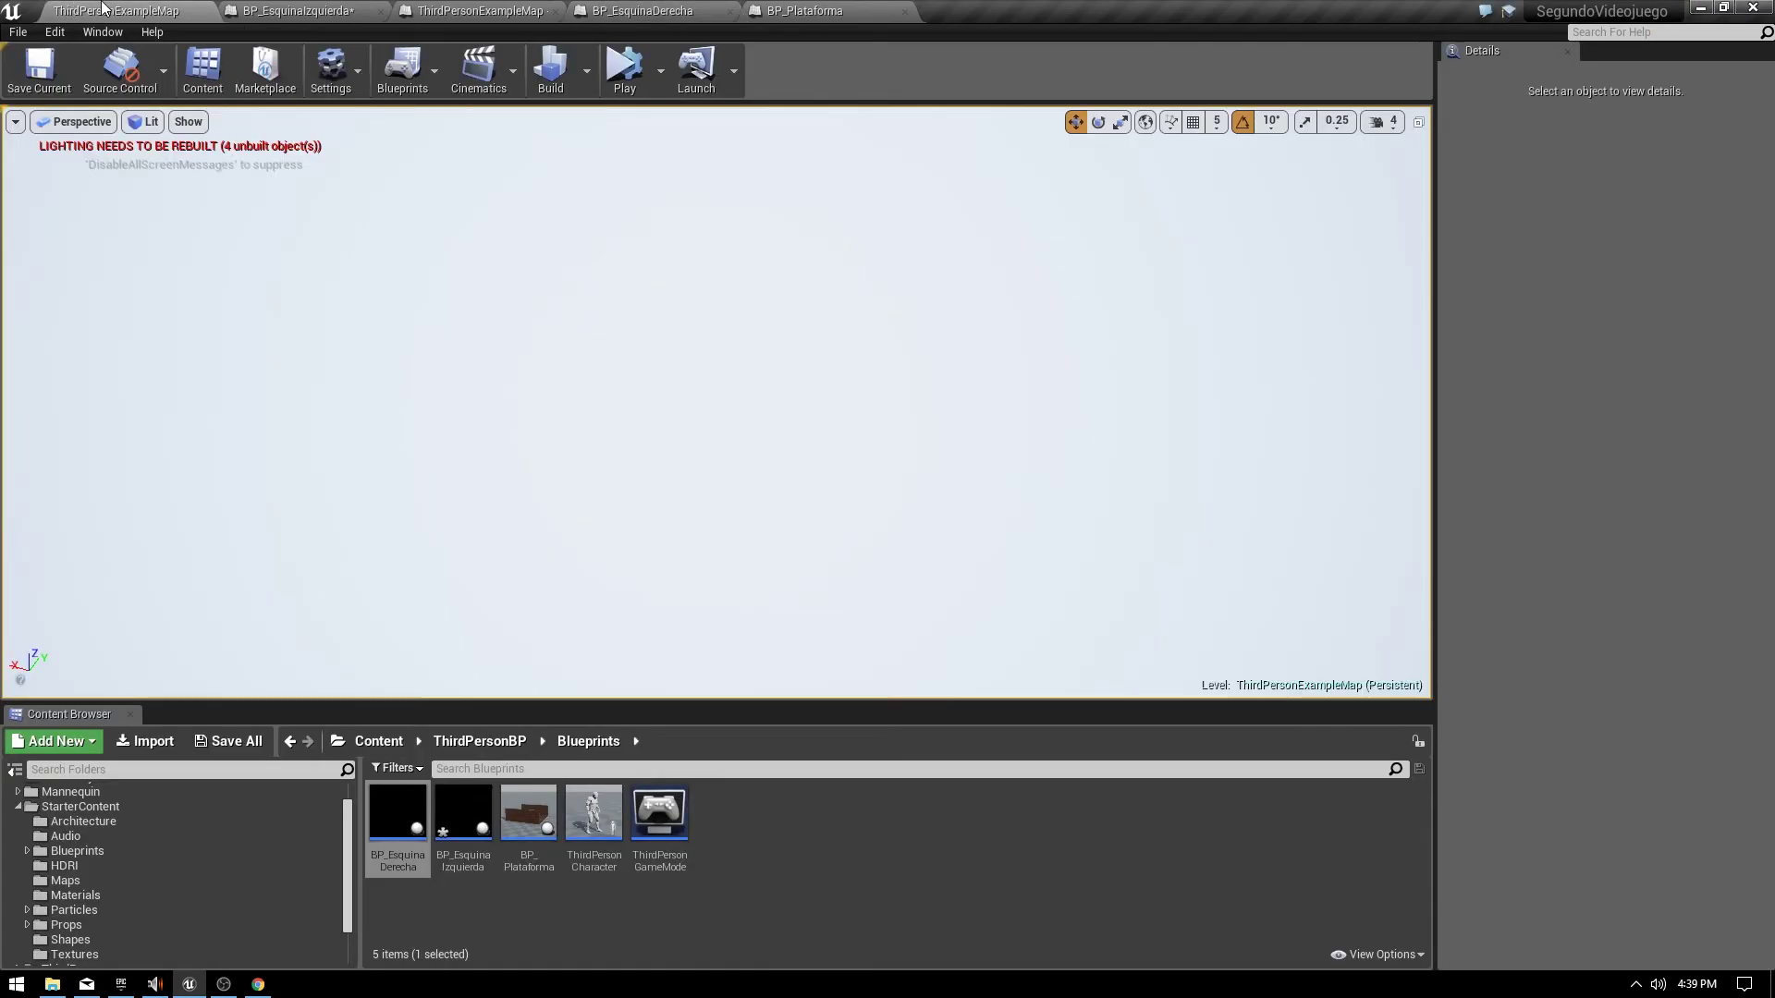
click(430, 70)
click(484, 229)
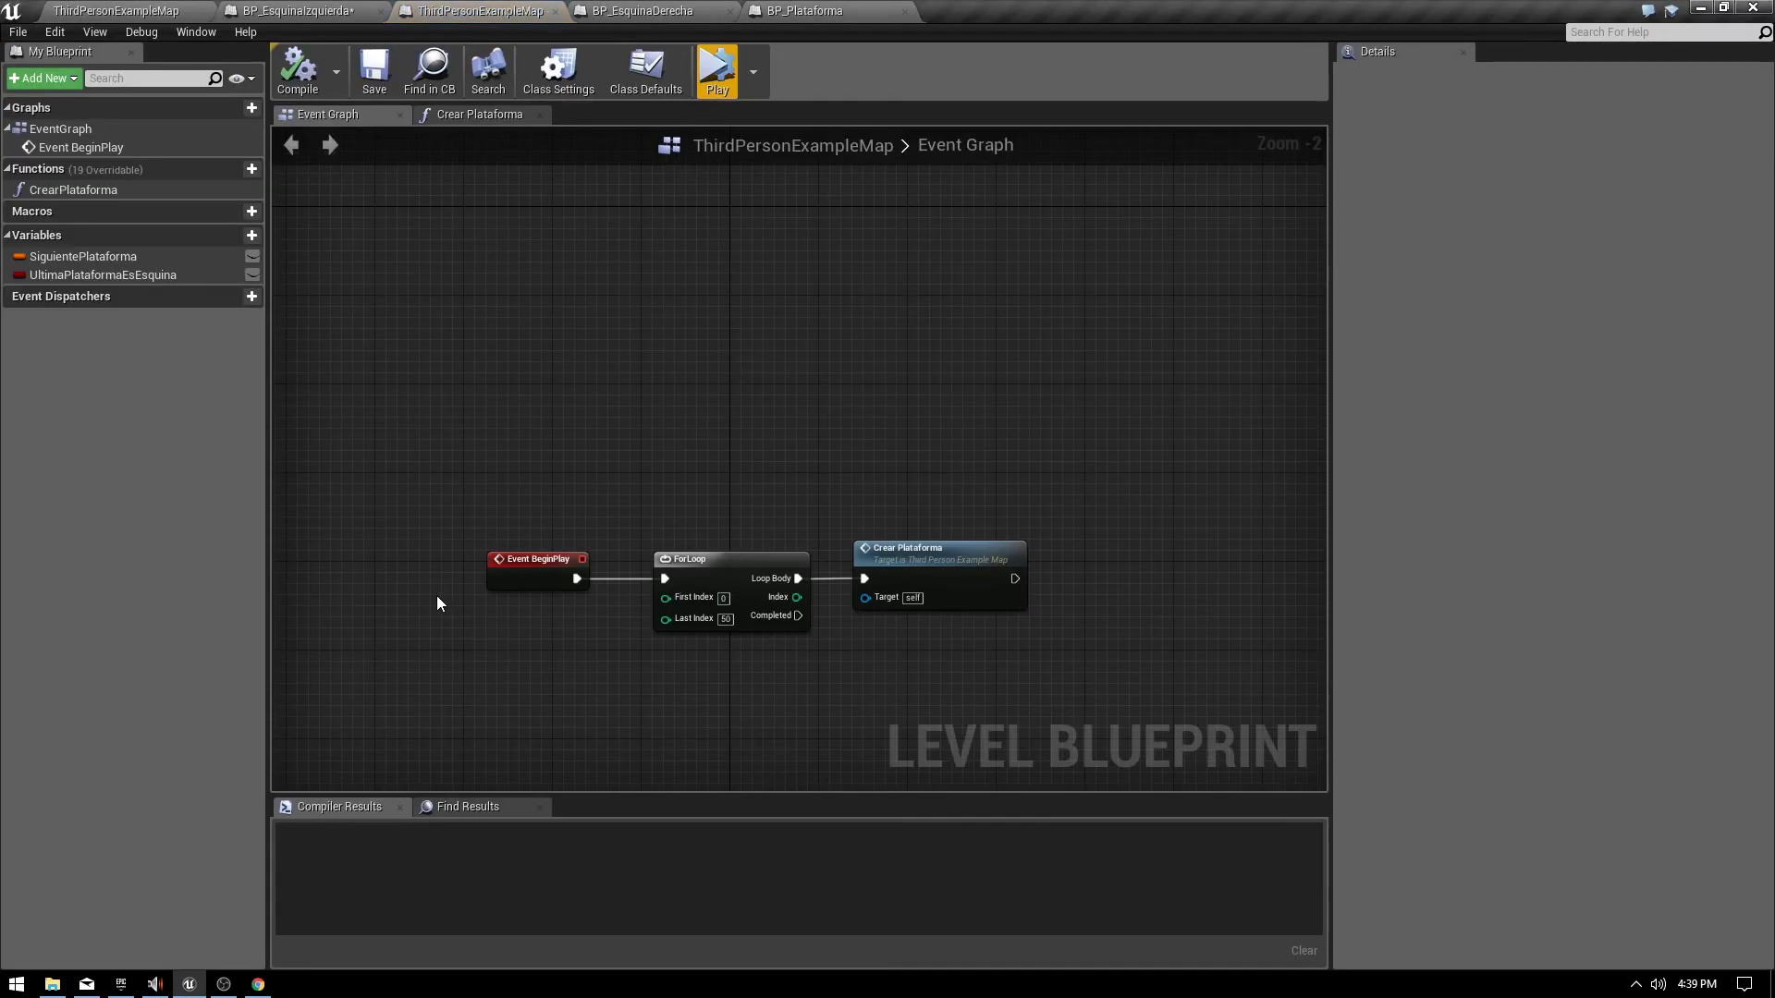
click(490, 115)
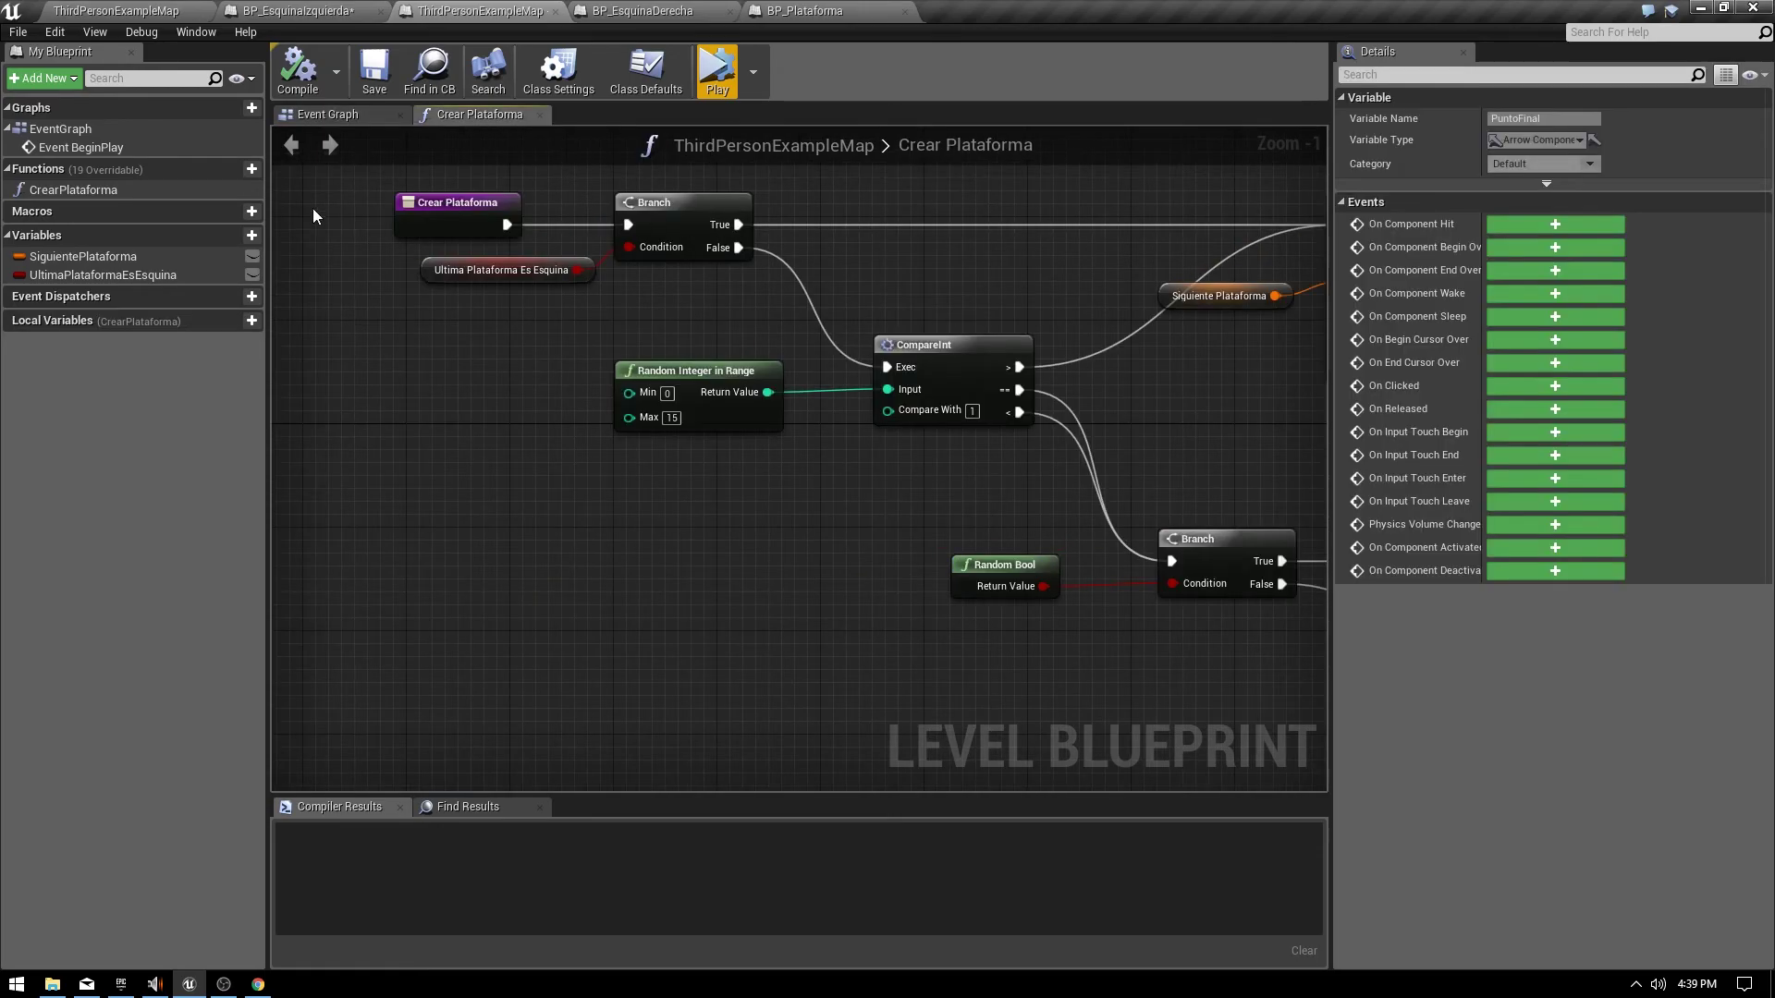
click(477, 194)
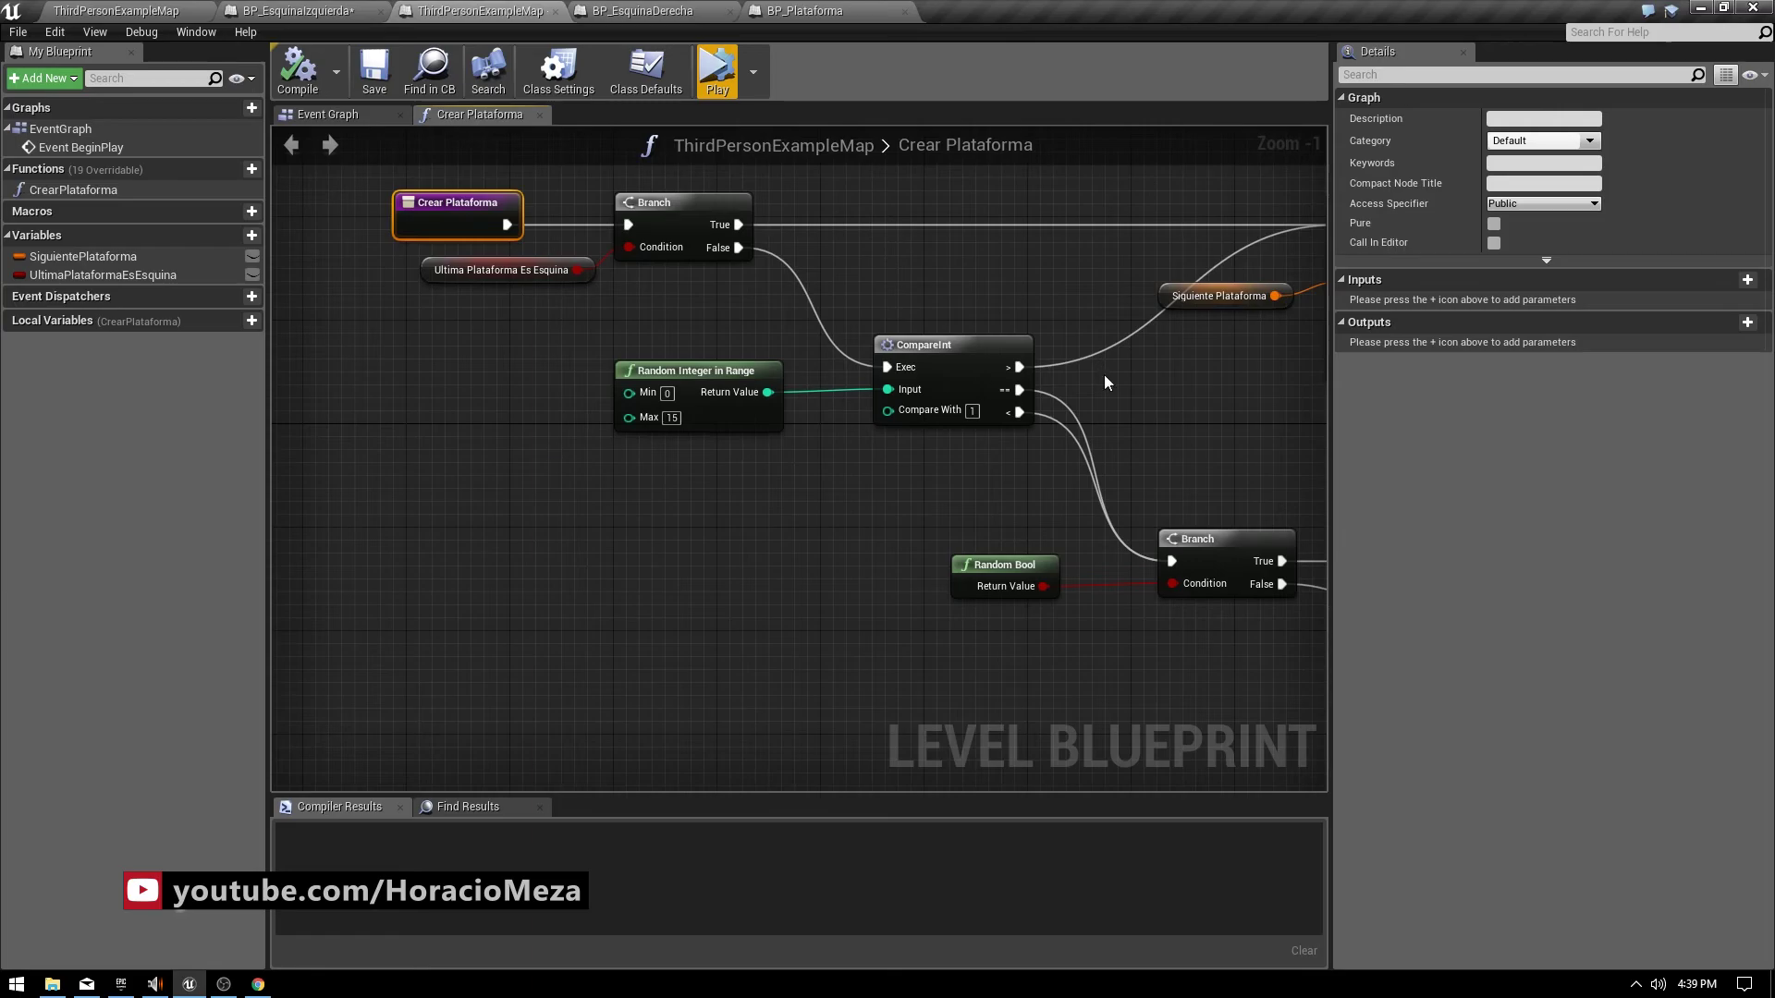
Add a Boolean input parameter named ForzarPlataformaRecta to the function.
click(1743, 281)
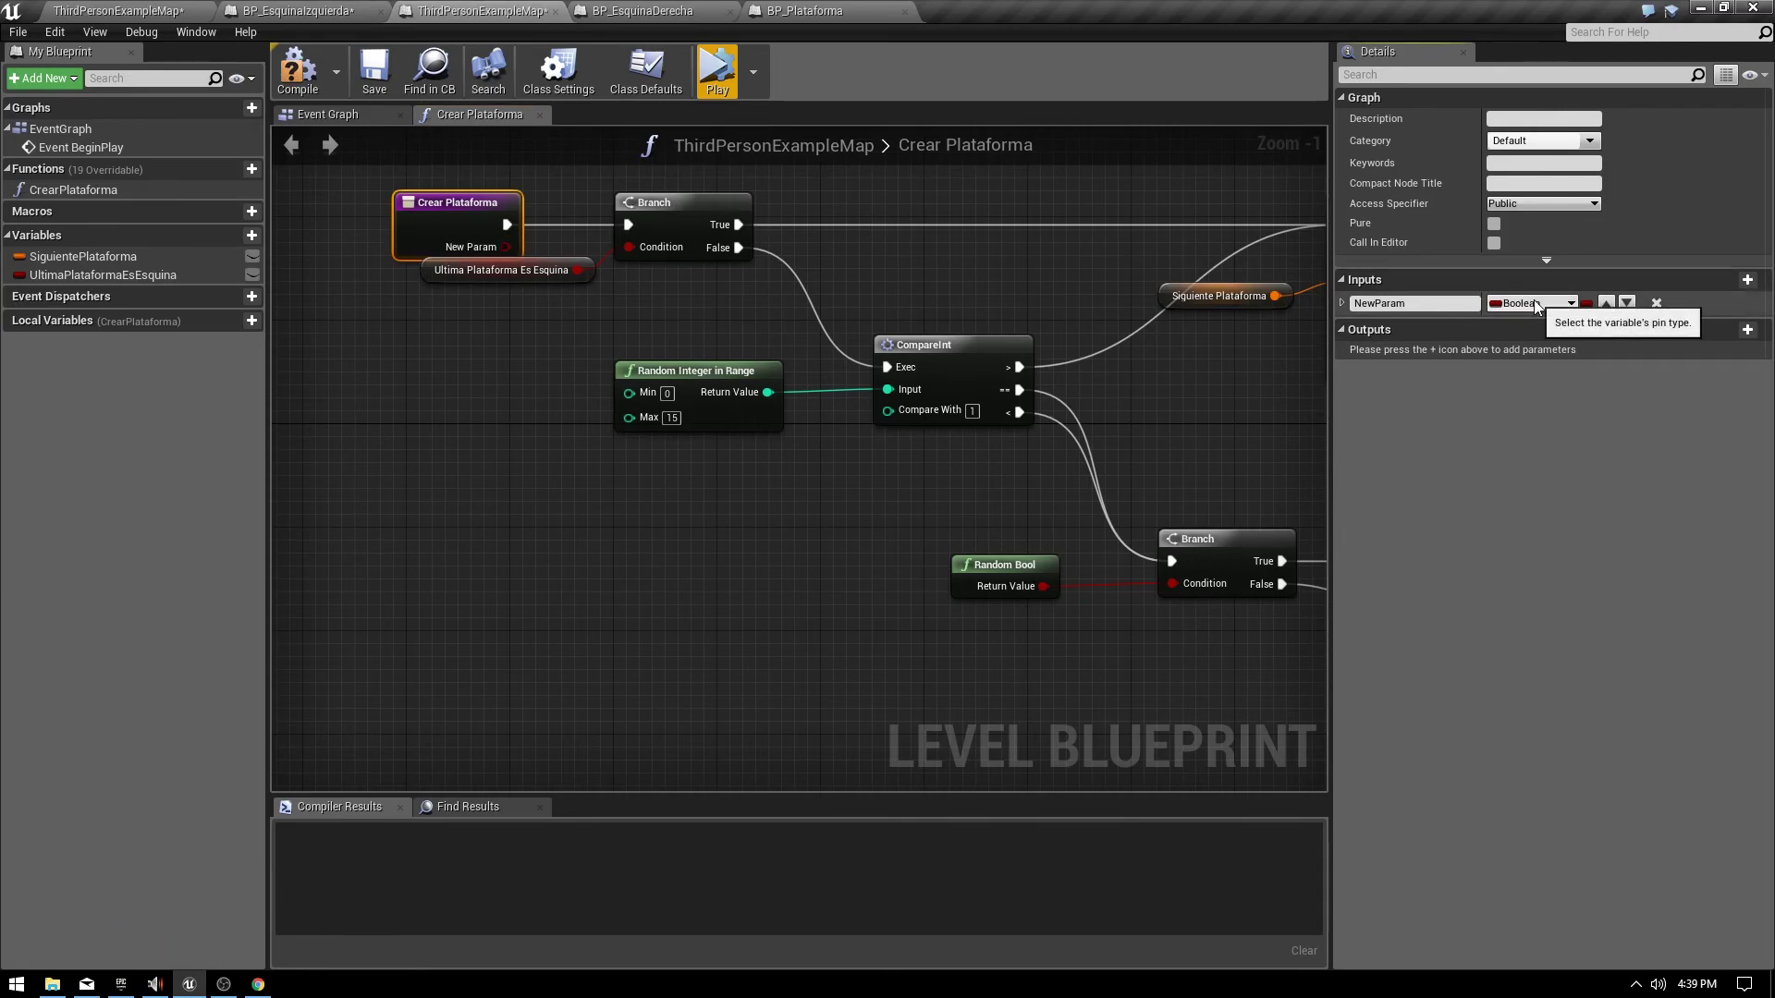
click(1445, 303)
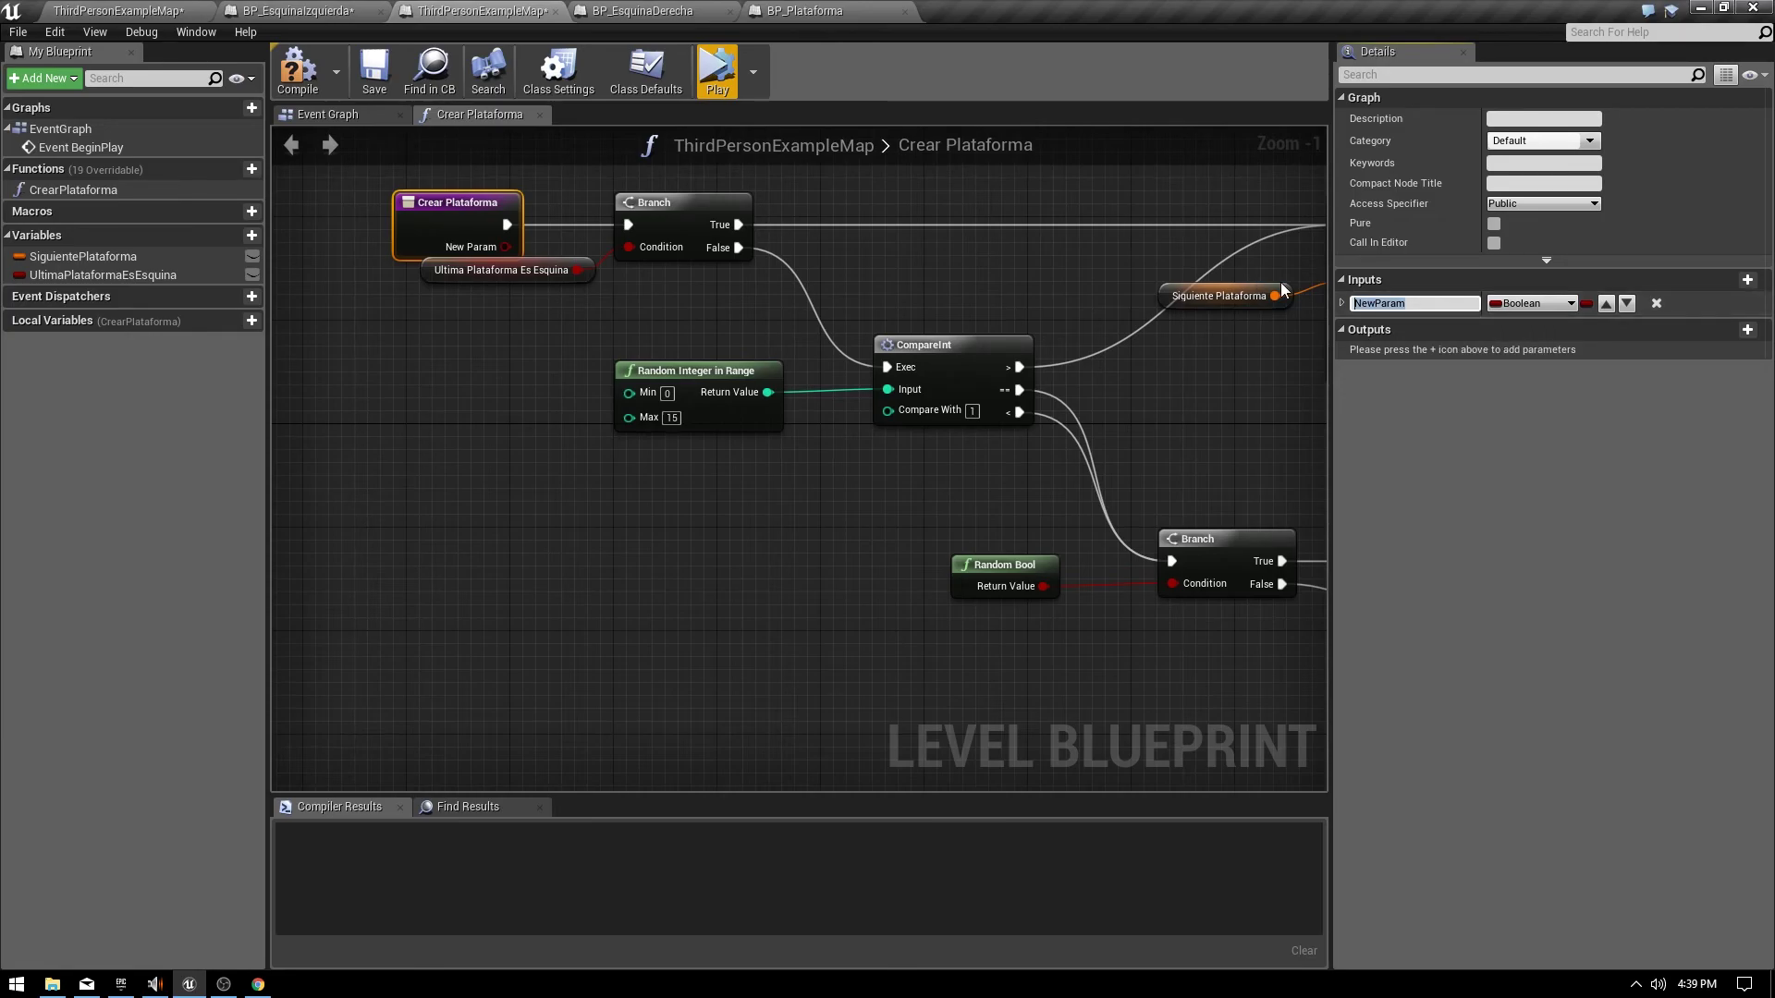
text(ForzarPla)
text(taformaRec)
key(Return)
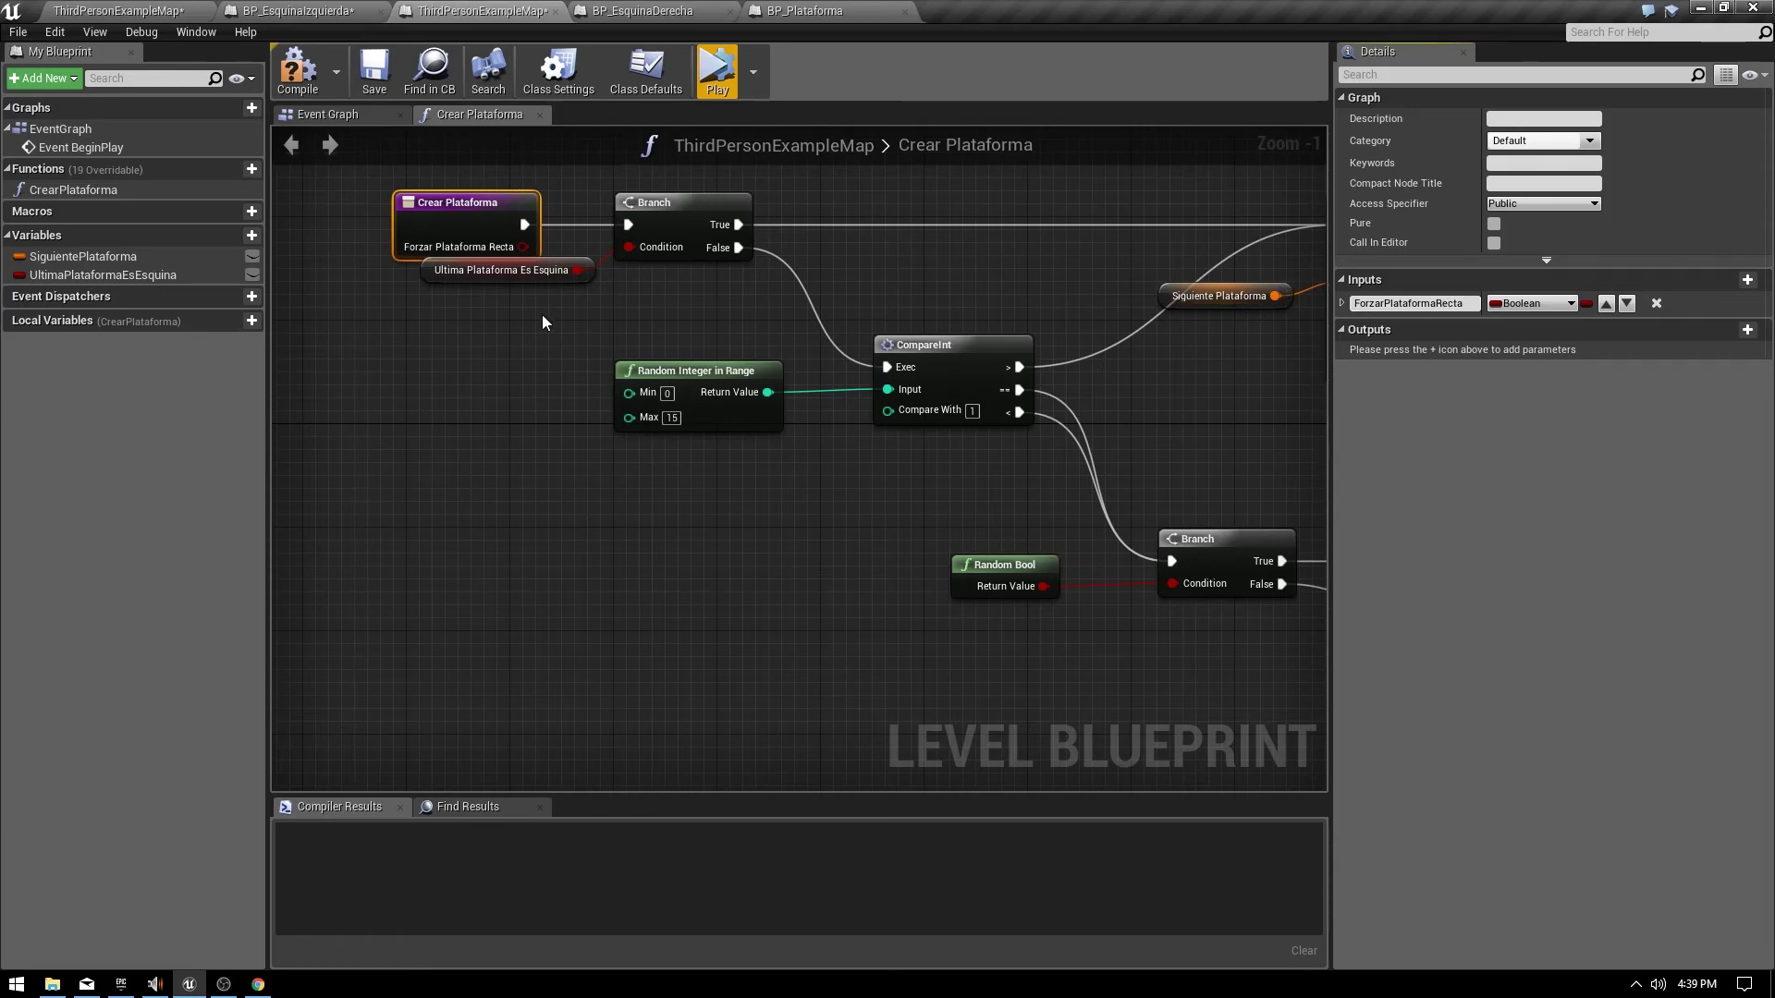
right_drag(542, 322, 682, 482)
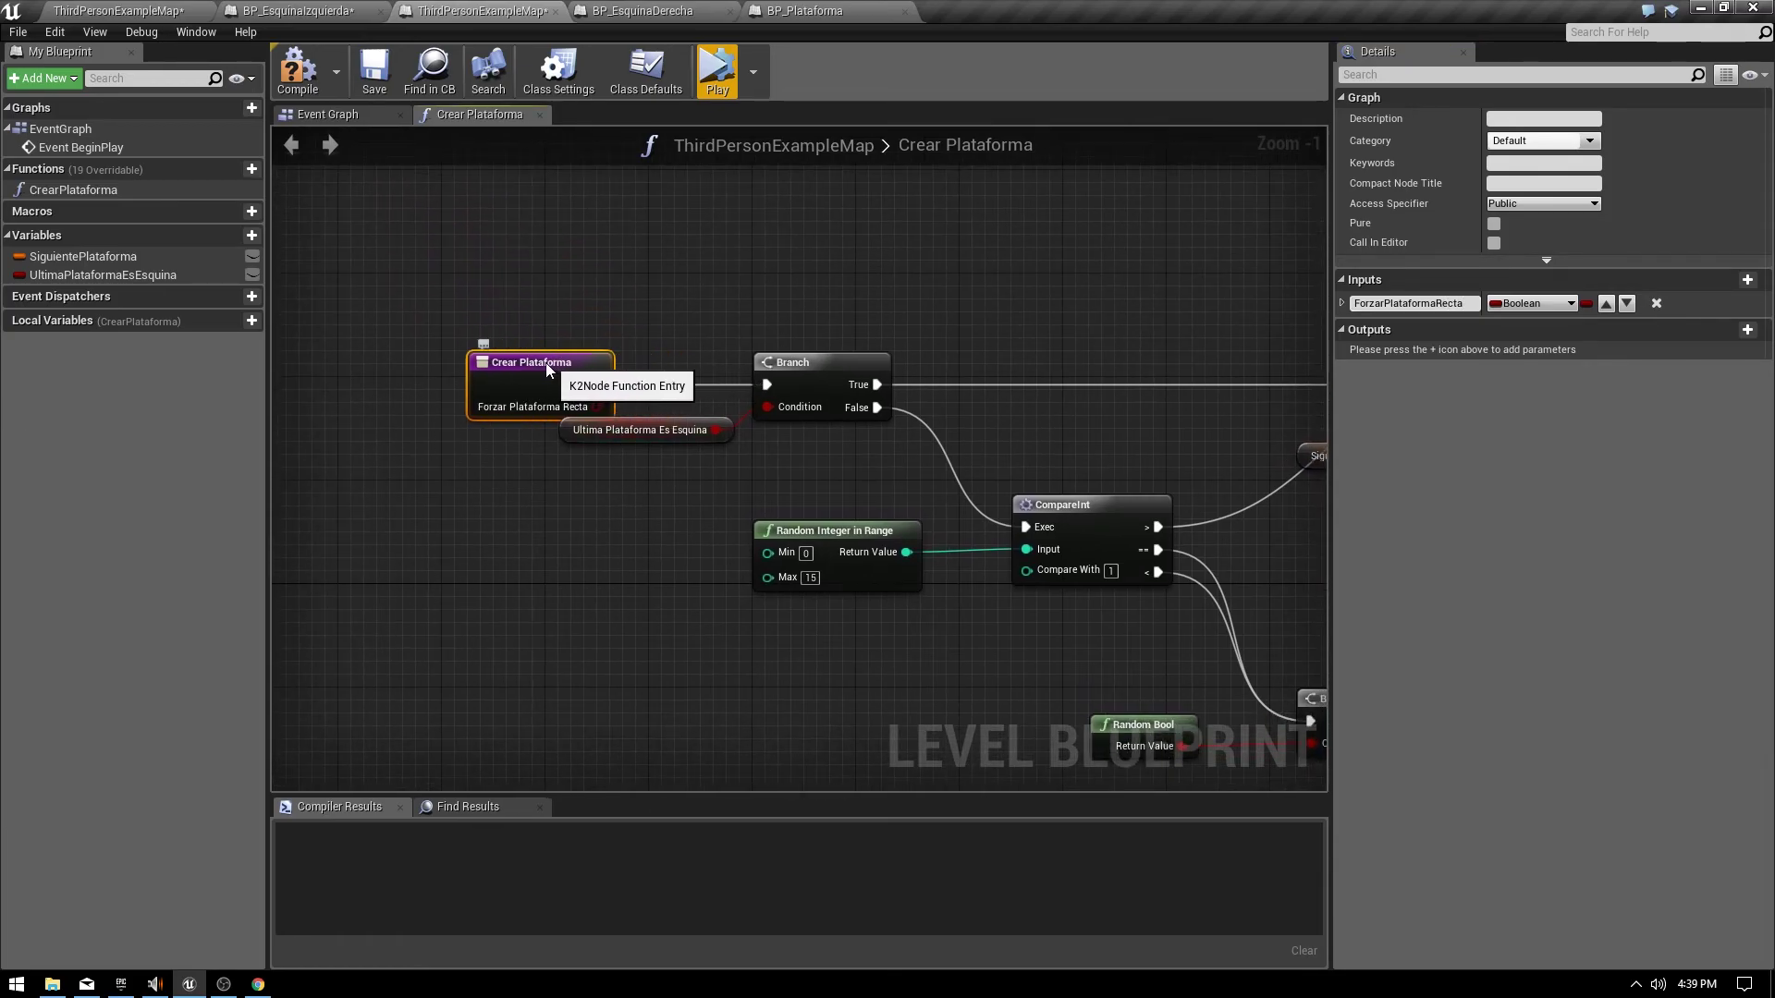
mouse_move(914, 478)
right_down()
mouse_move(564, 491)
mouse_move(622, 501)
right_up()
click(605, 522)
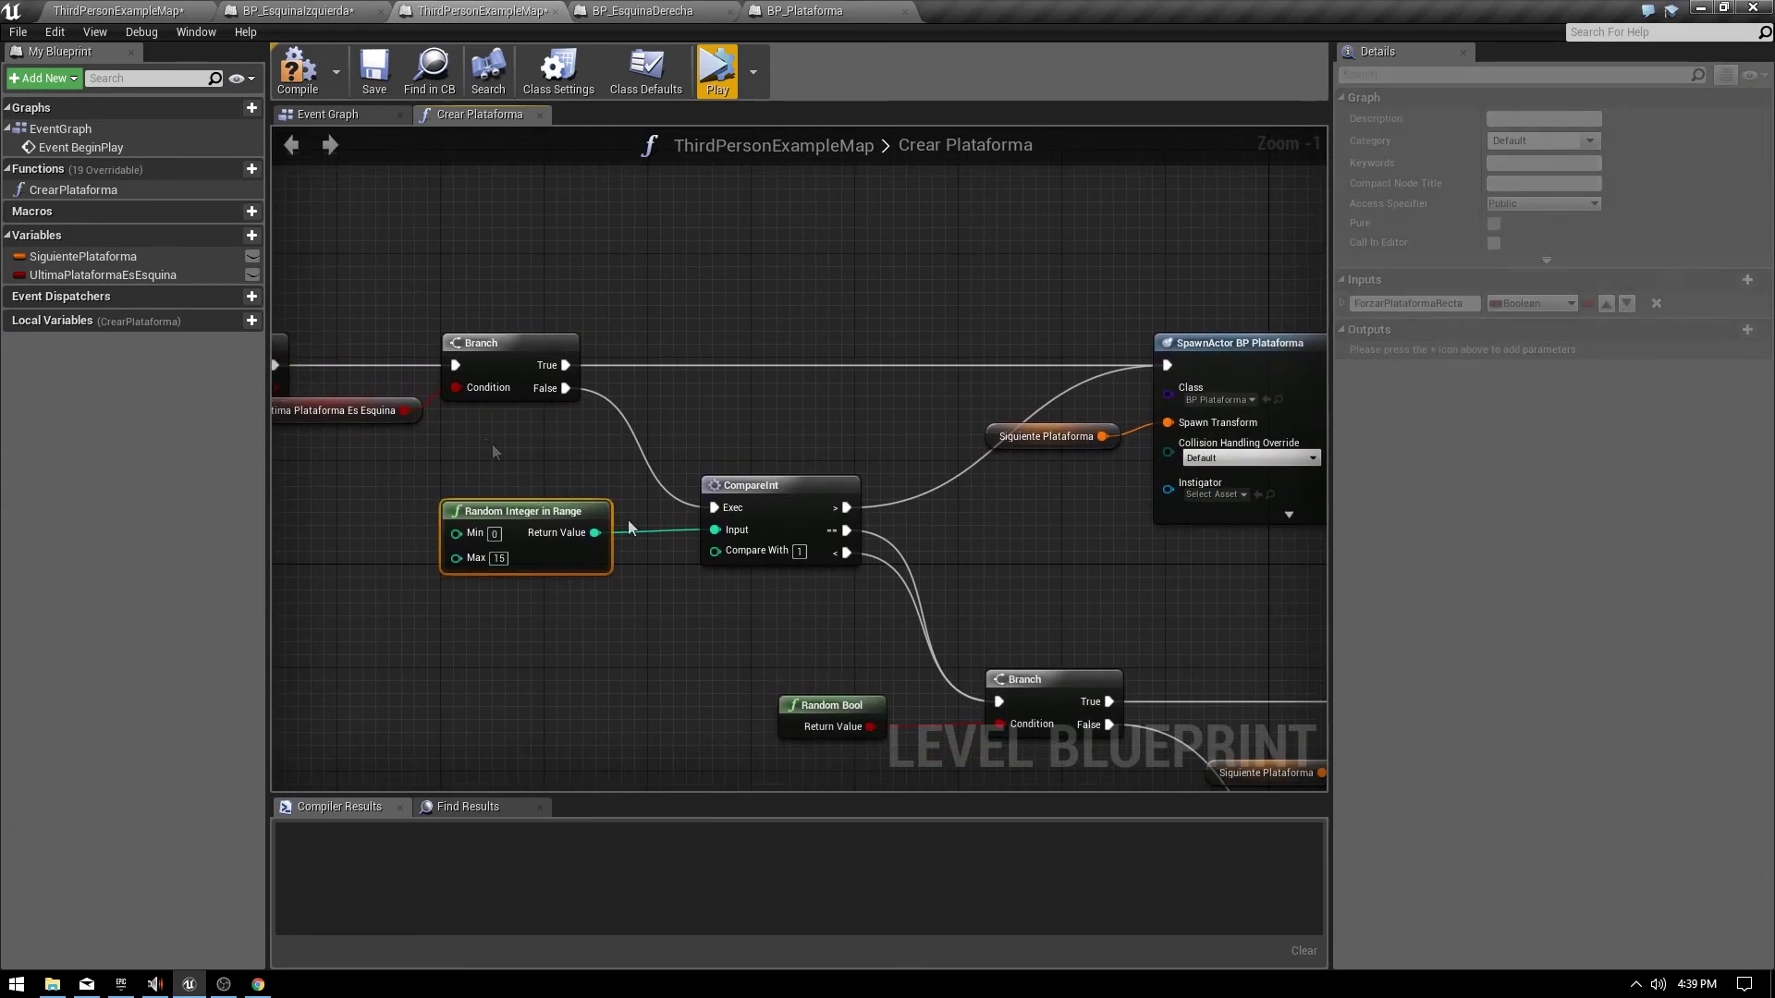
drag(567, 480, 886, 620)
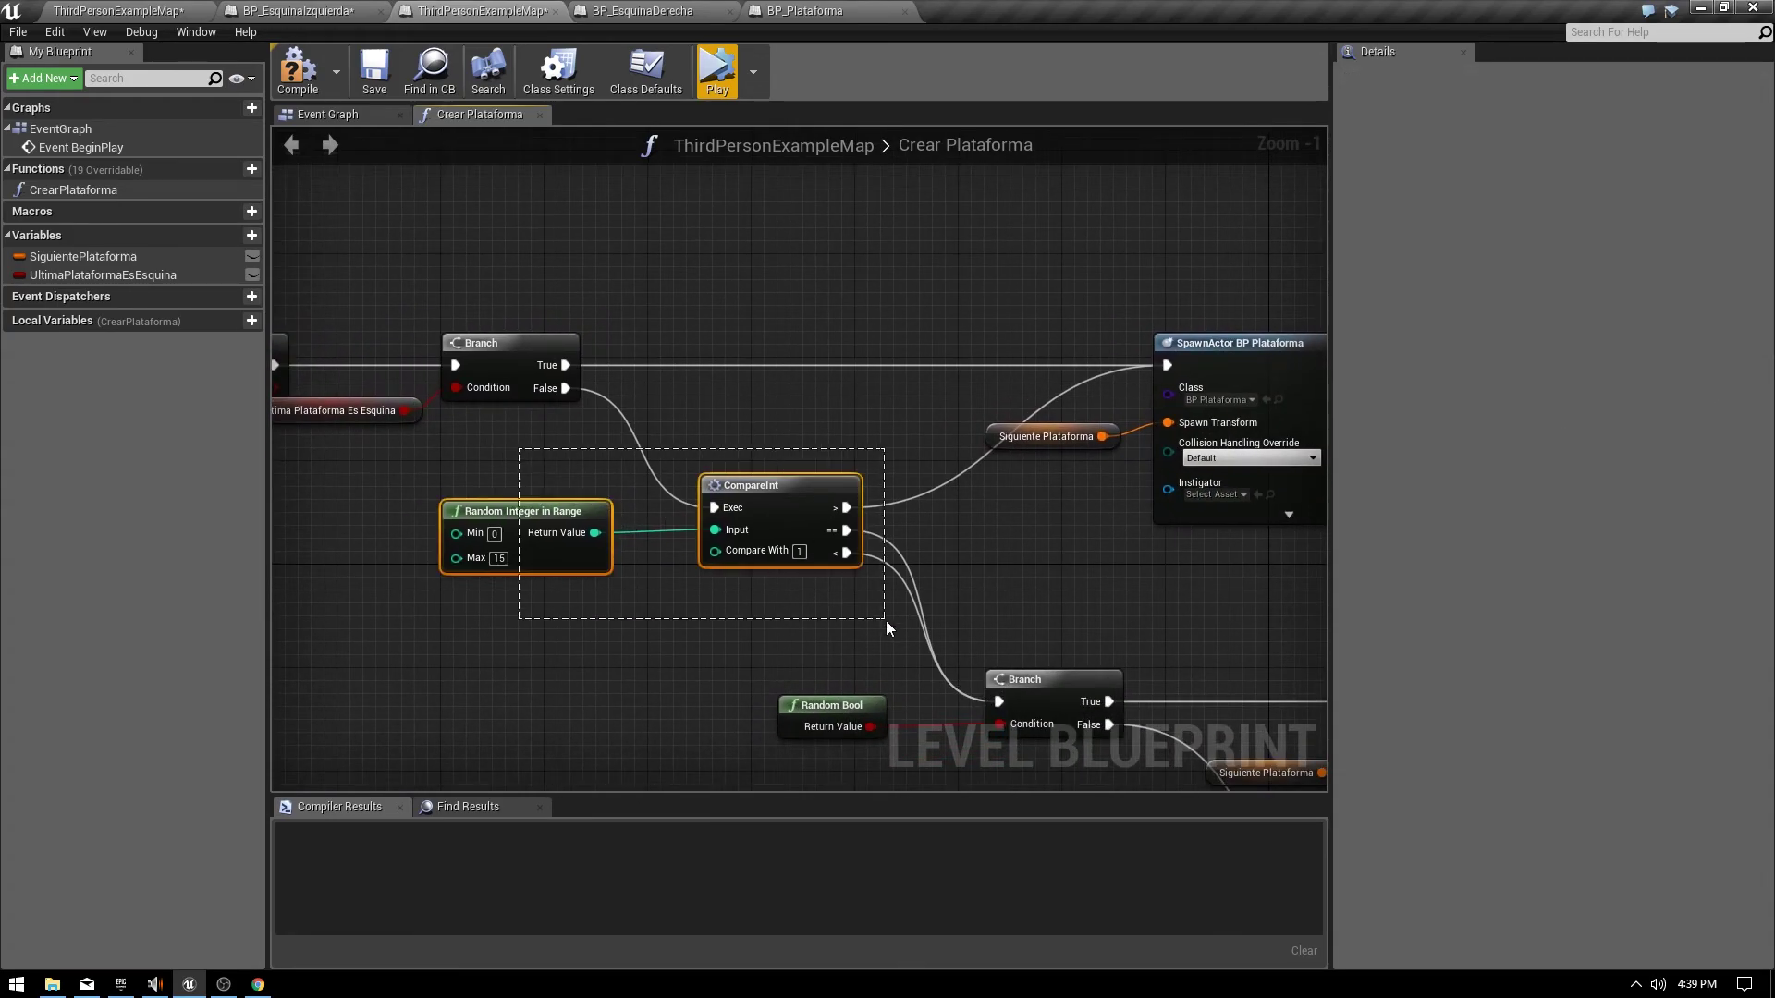
mouse_move(726, 615)
right_down()
mouse_move(885, 745)
mouse_move(1185, 744)
right_up()
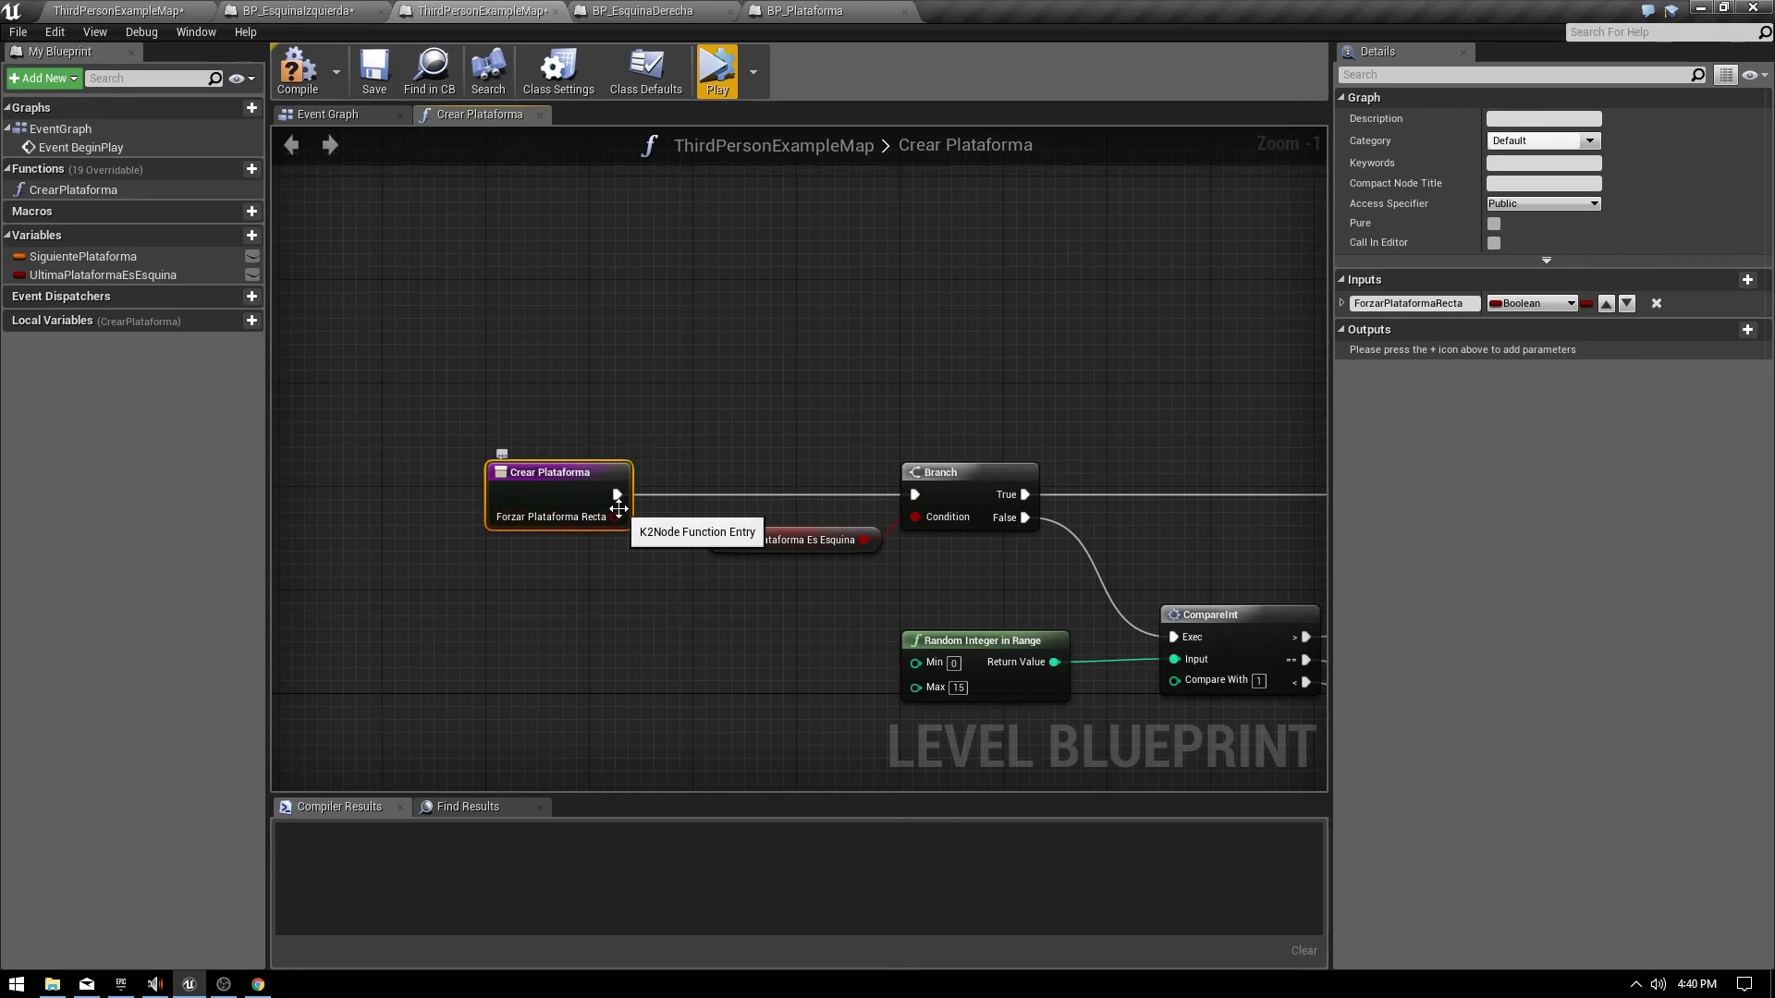
right_drag(618, 508, 536, 500)
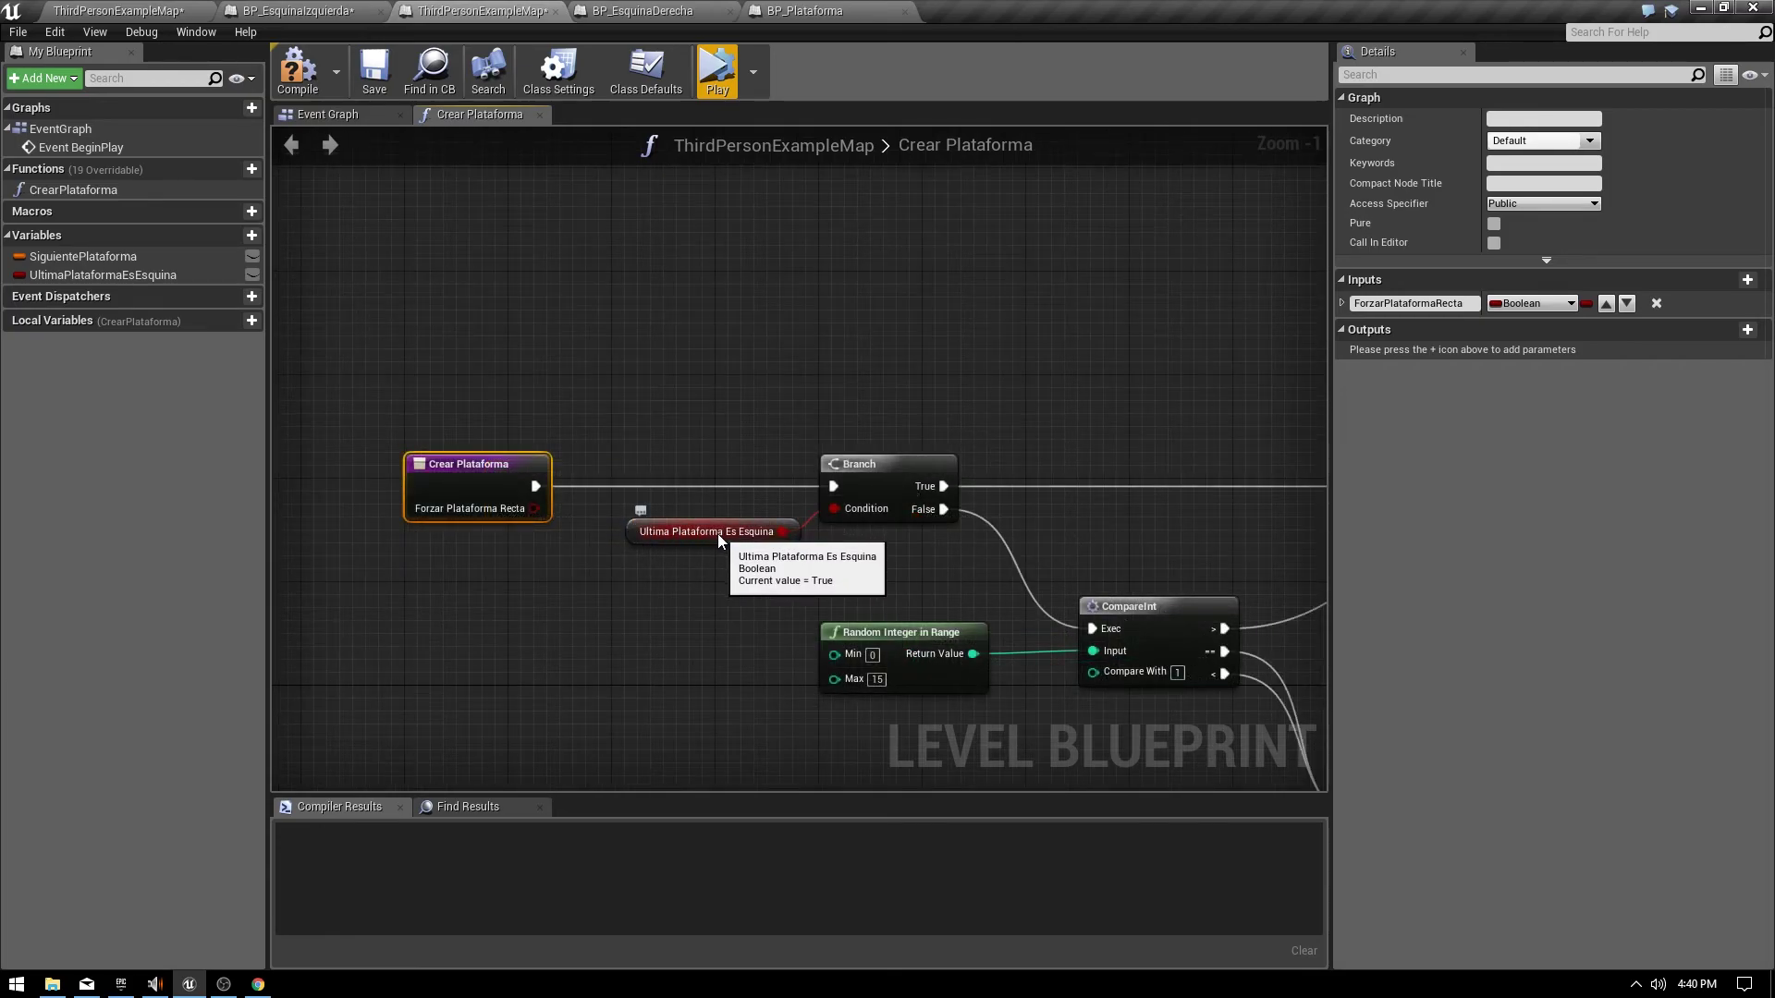
right_drag(1119, 531, 727, 527)
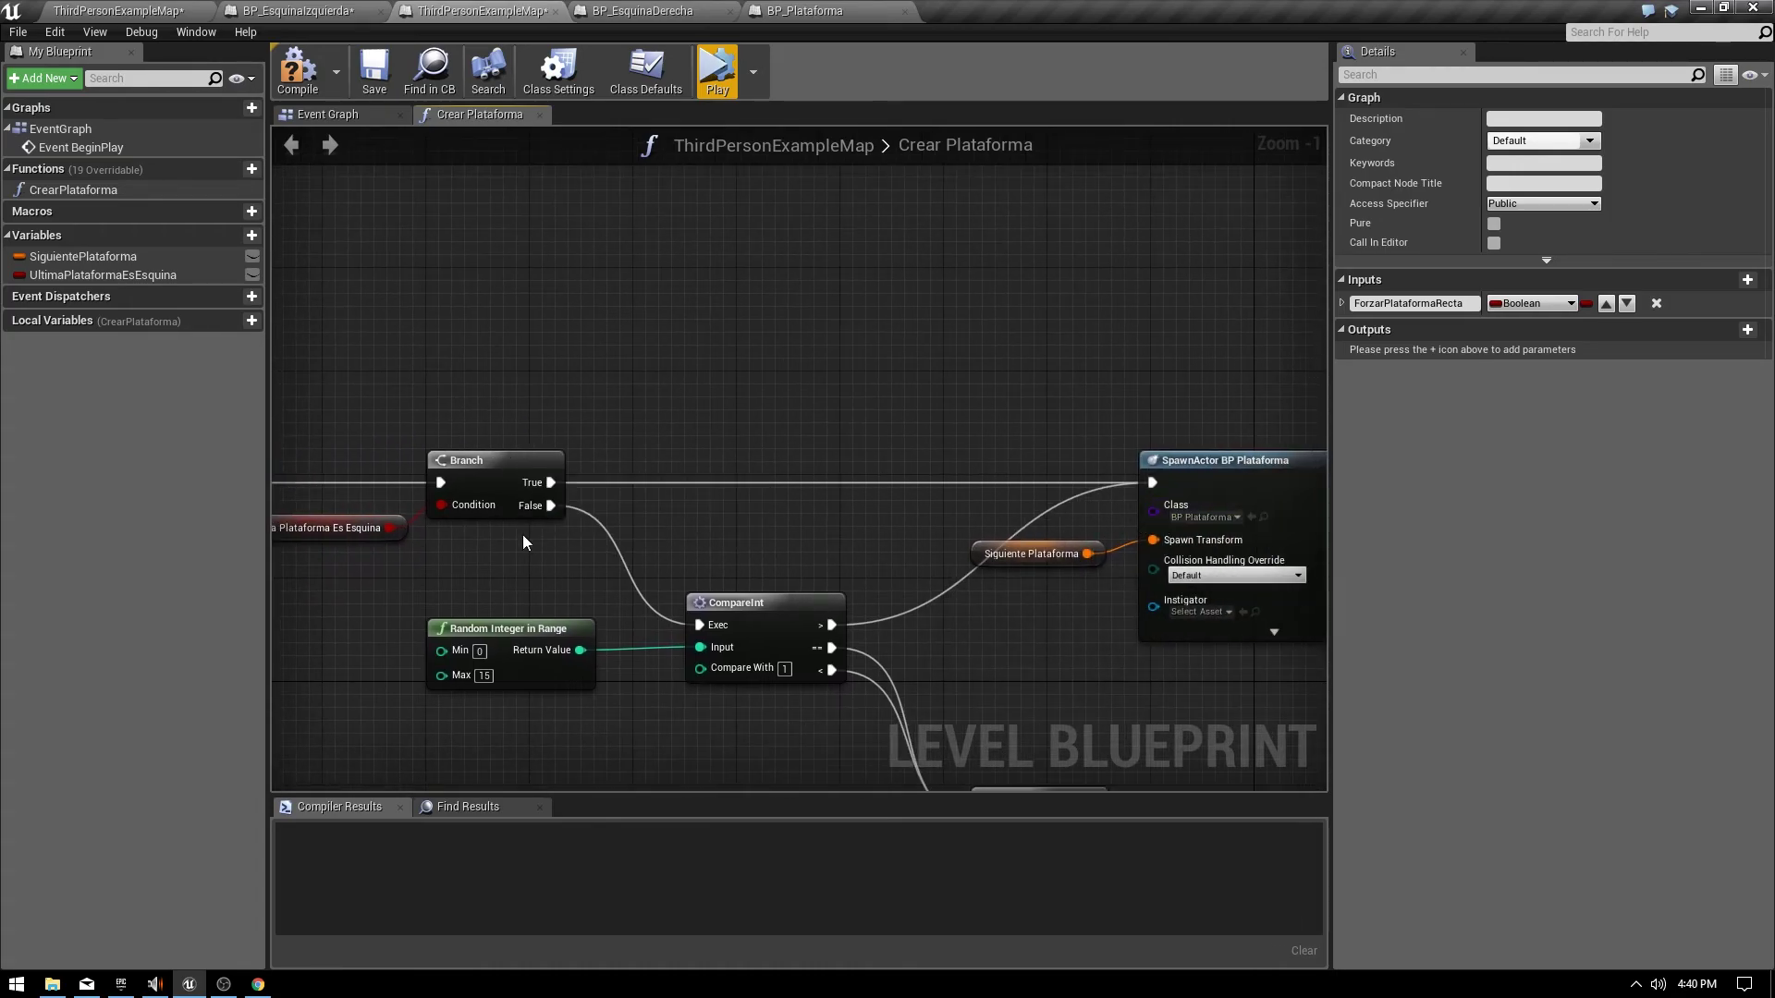
right_drag(323, 626, 780, 615)
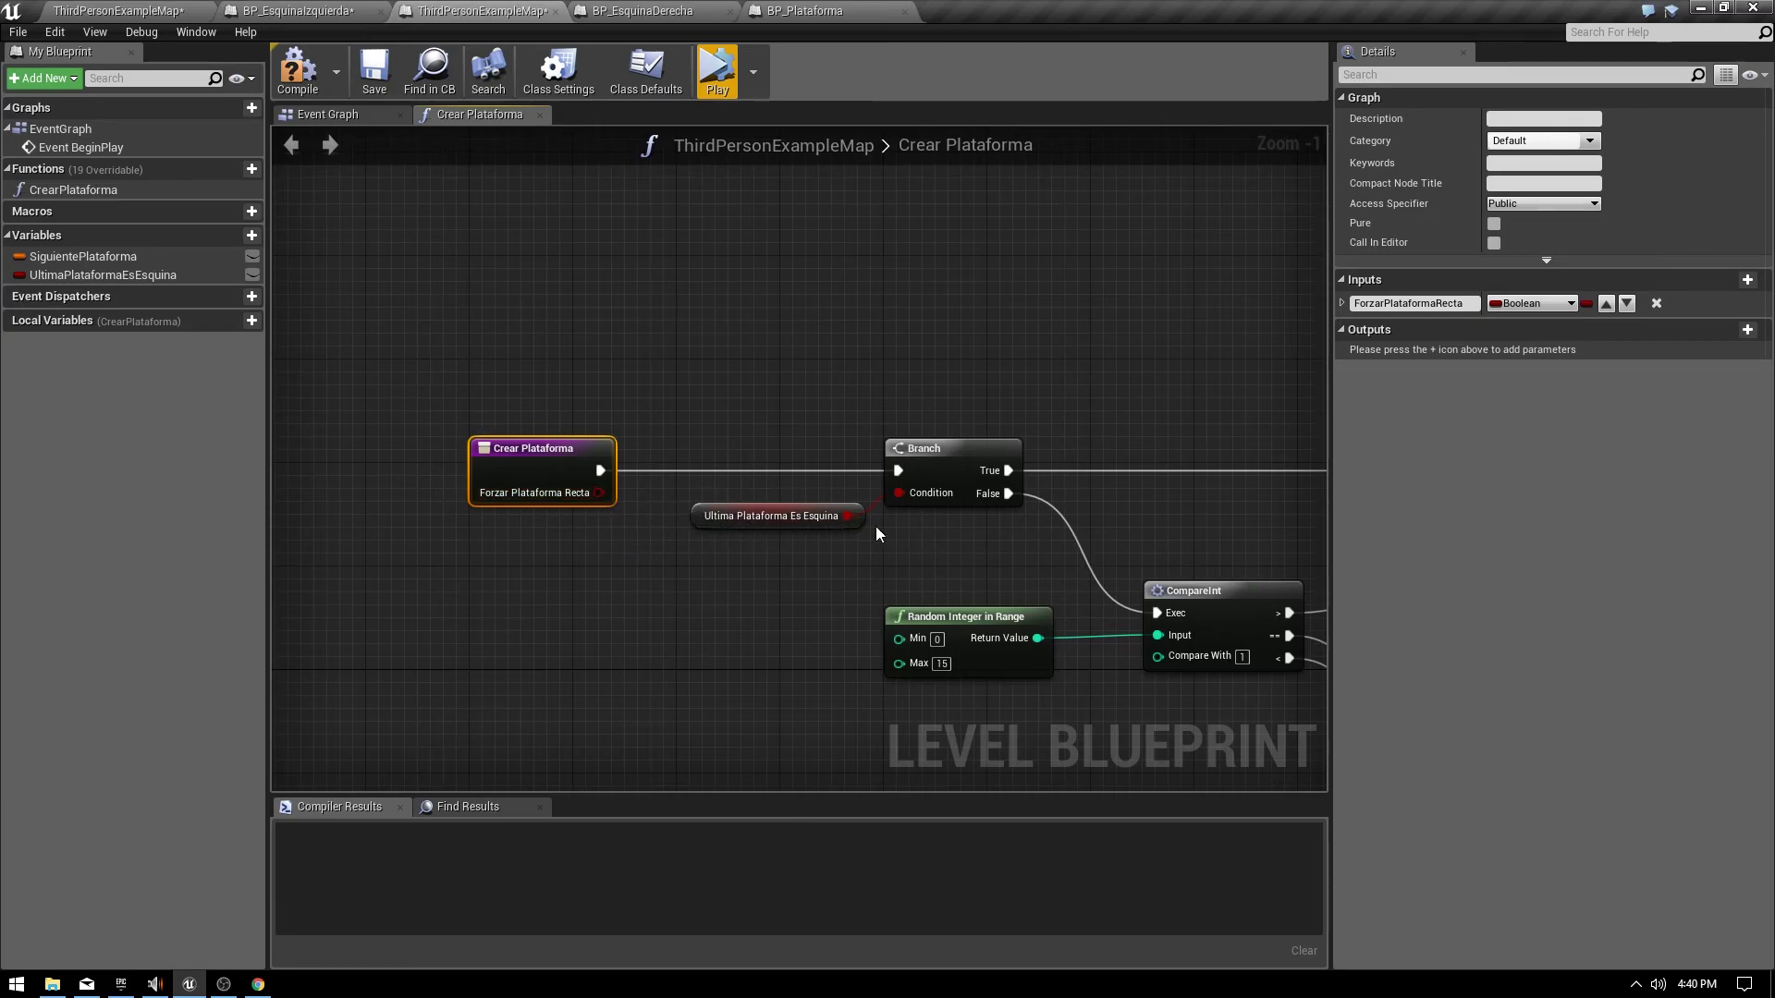
right_drag(1187, 490, 768, 488)
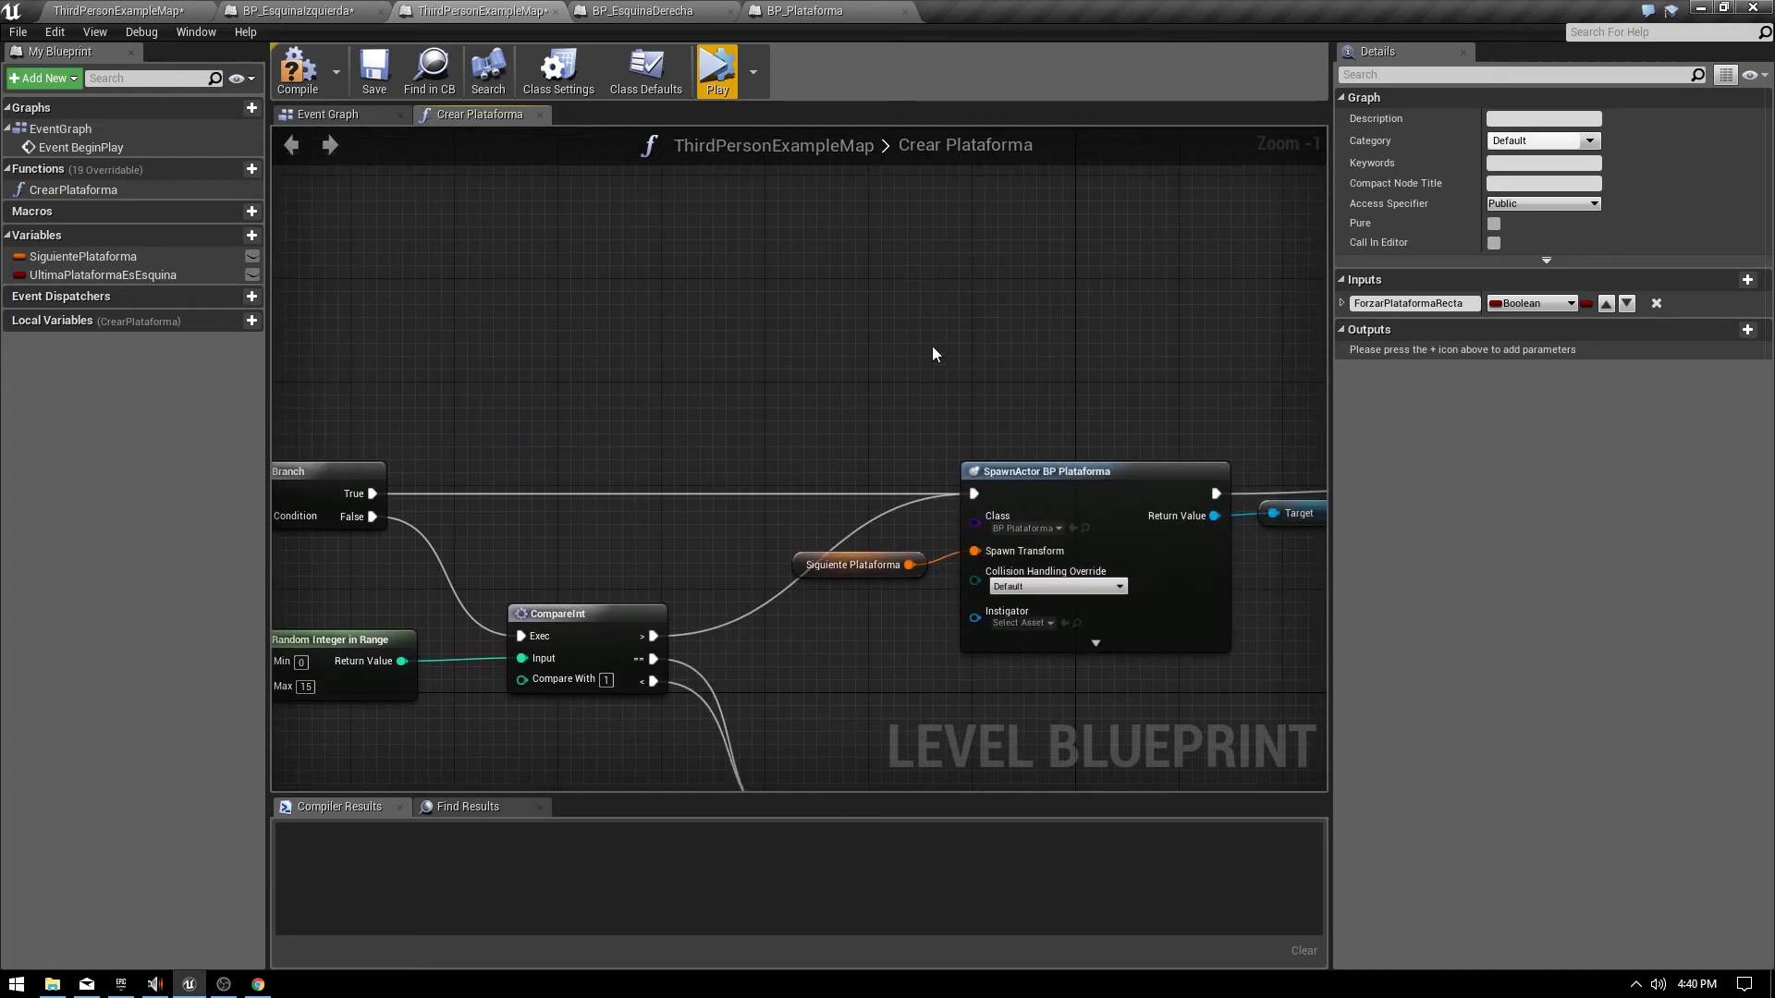
drag(890, 357, 1121, 630)
right_drag(283, 583, 886, 597)
OR Forzar Plataforma Recta with Ultima Plataforma Es Esquina and feed it into the Branch condition.
drag(656, 559, 757, 625)
text(or)
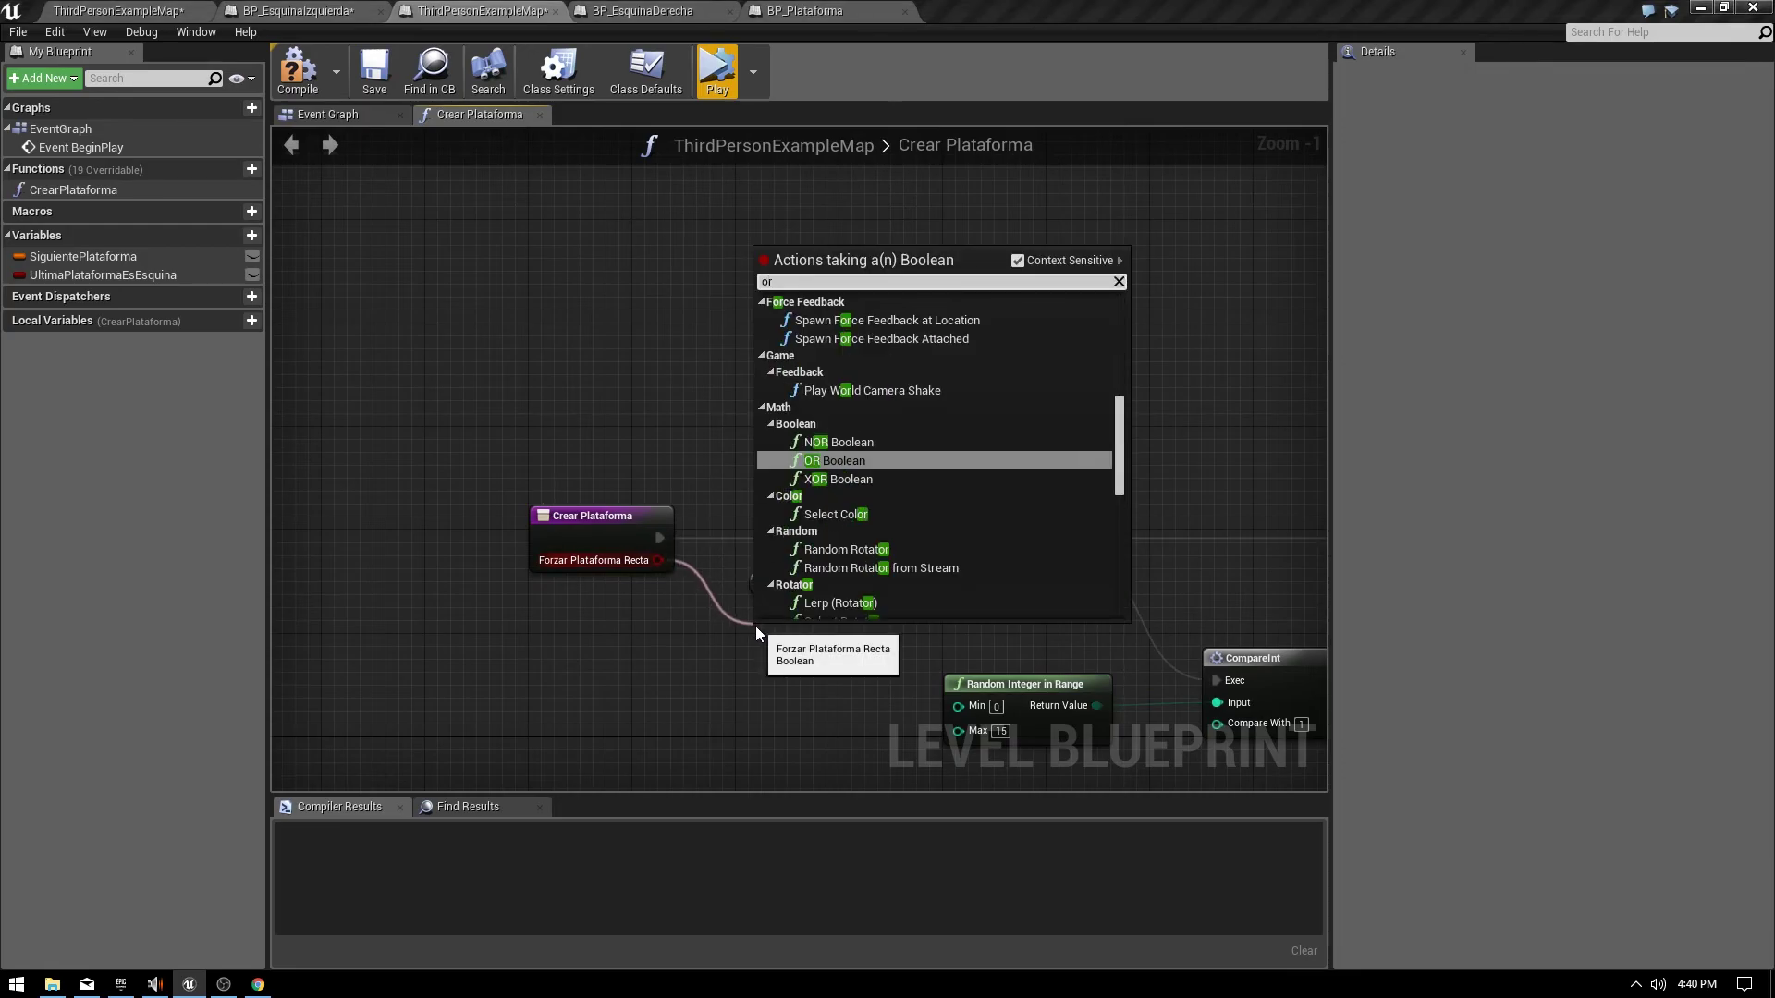
click(852, 463)
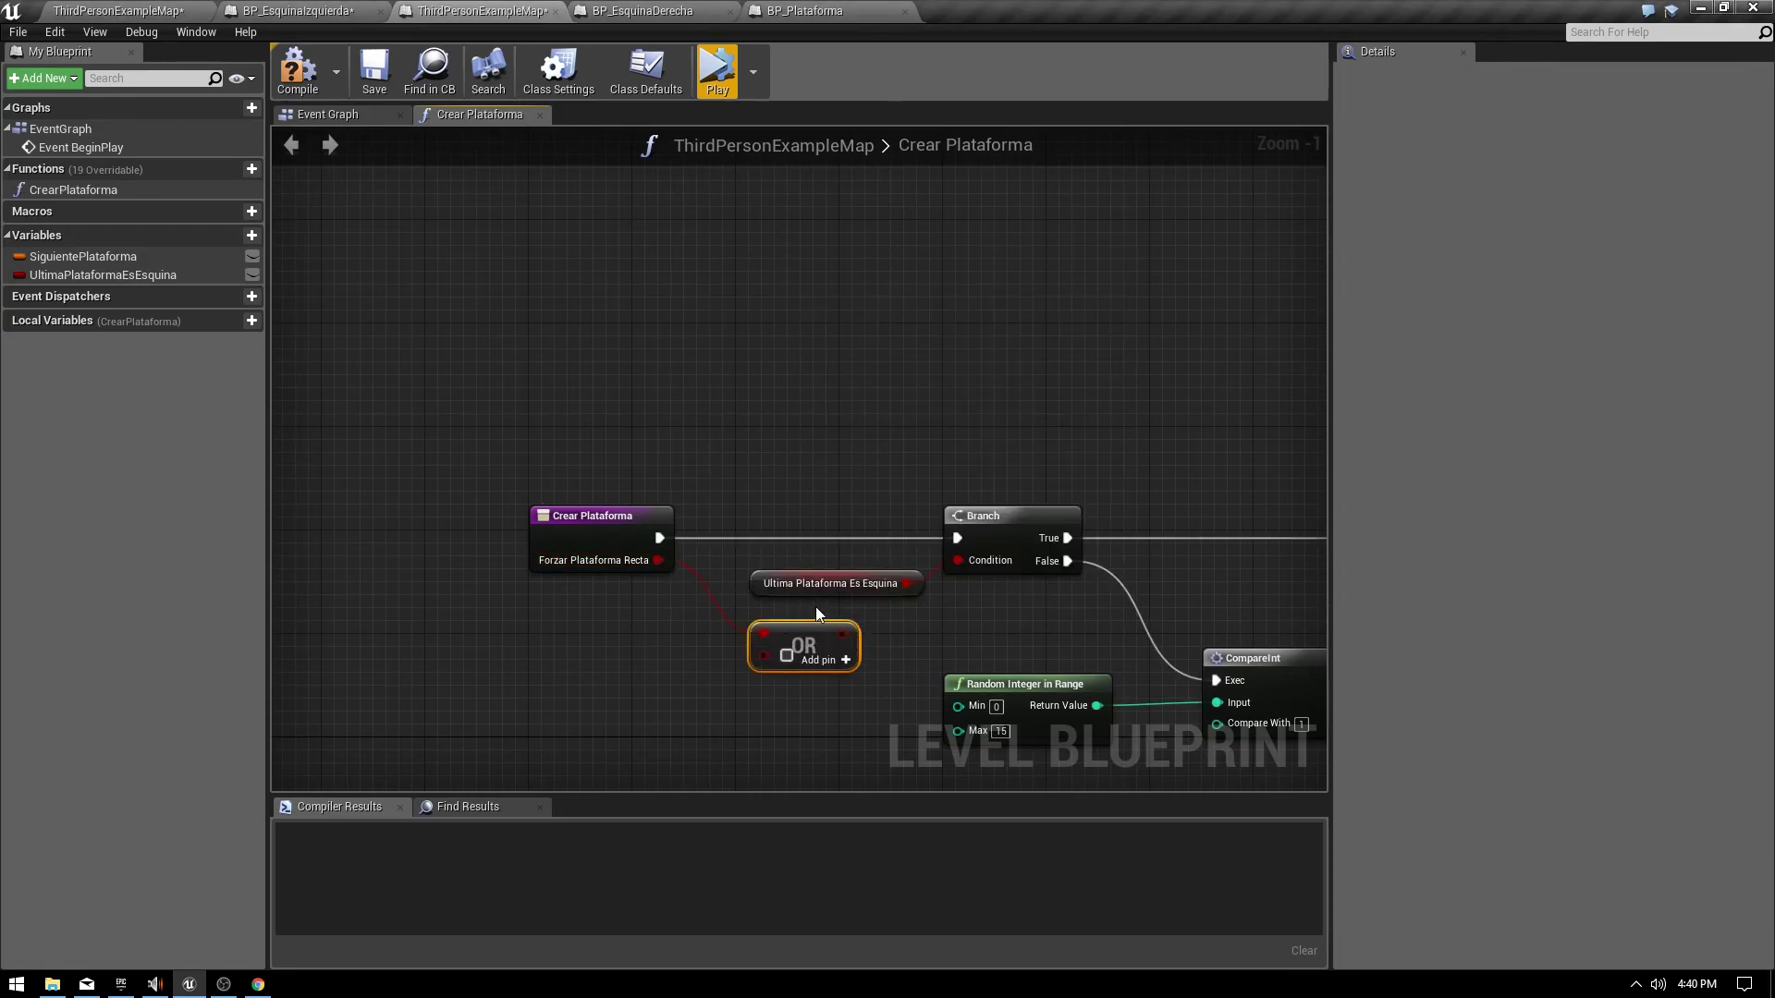
drag(785, 584, 547, 703)
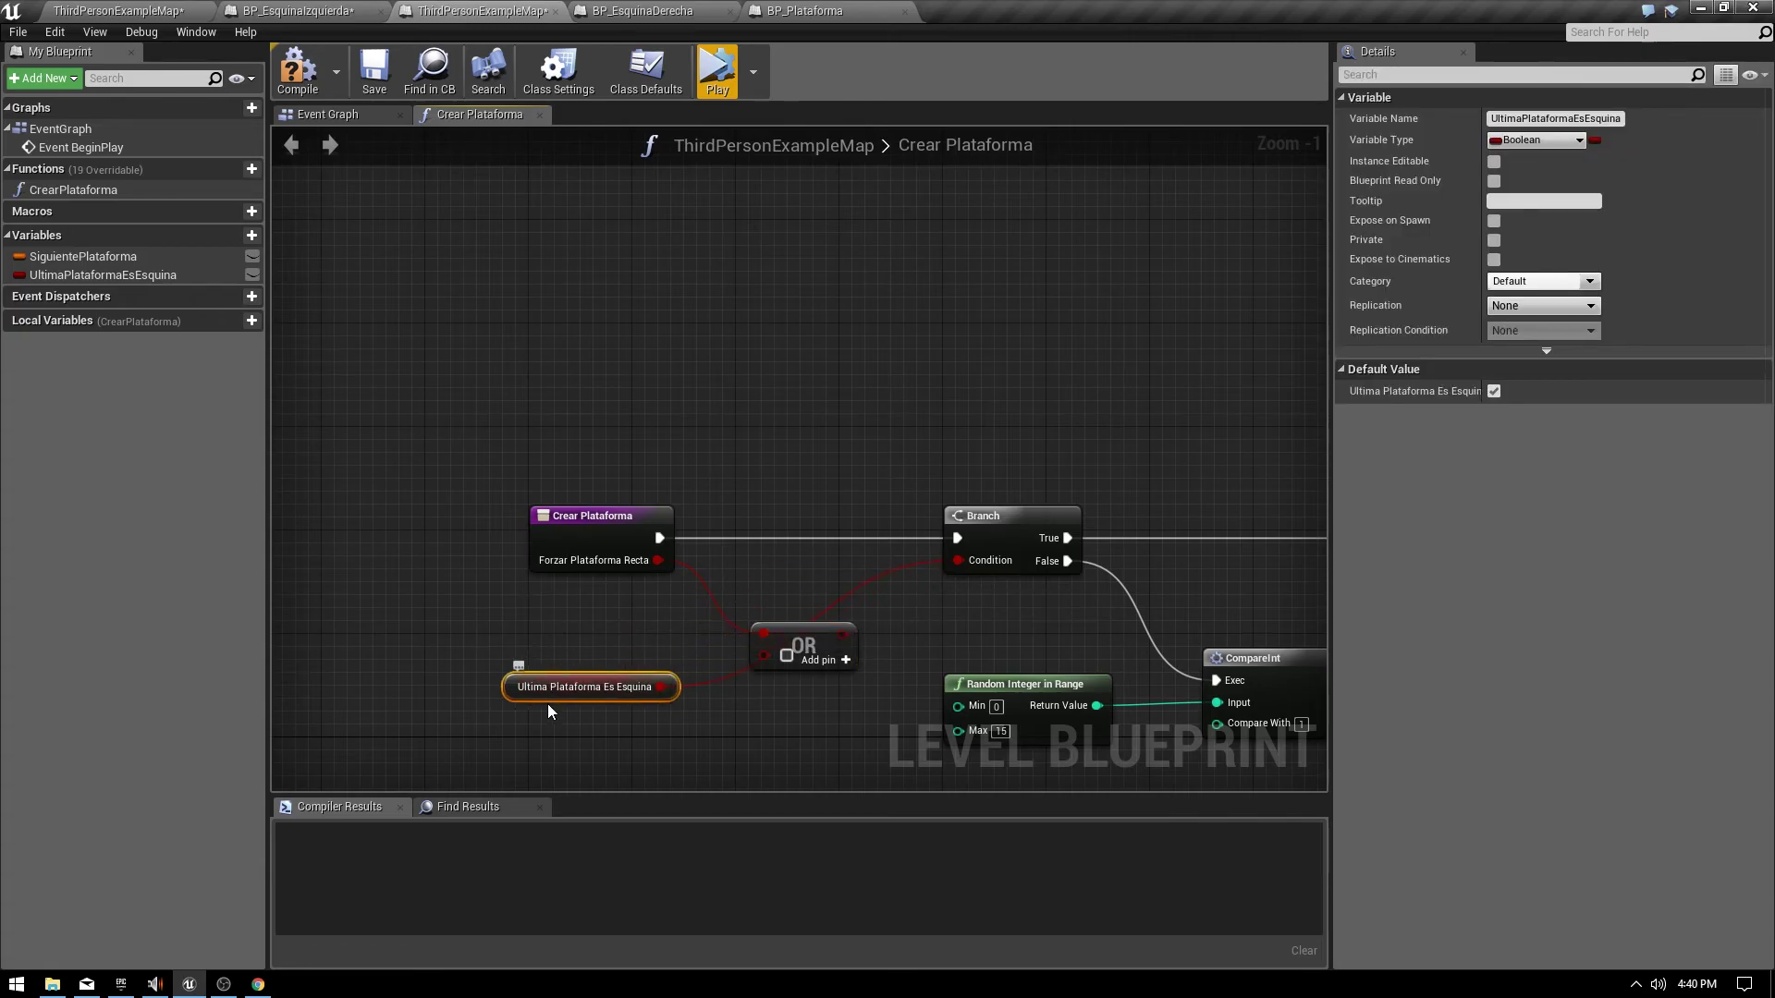
mouse_move(660, 687)
mouse_down()
mouse_move(797, 648)
mouse_move(810, 595)
mouse_move(958, 563)
mouse_up()
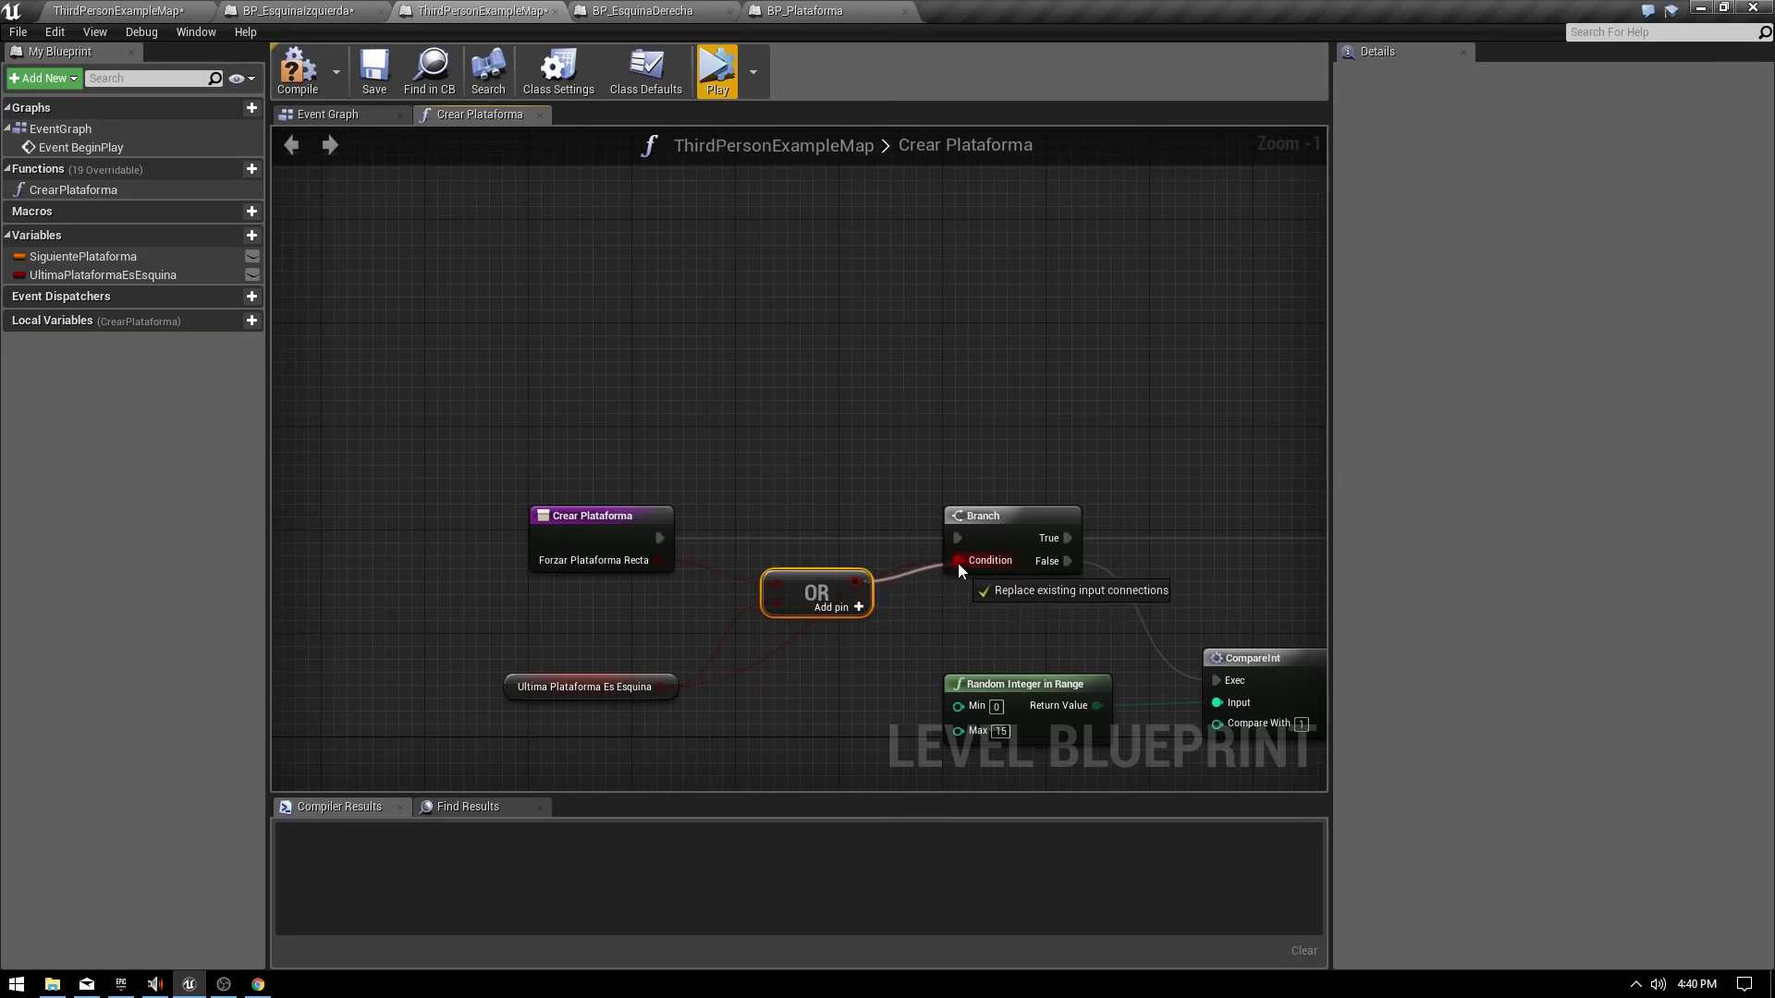
drag(798, 584, 850, 570)
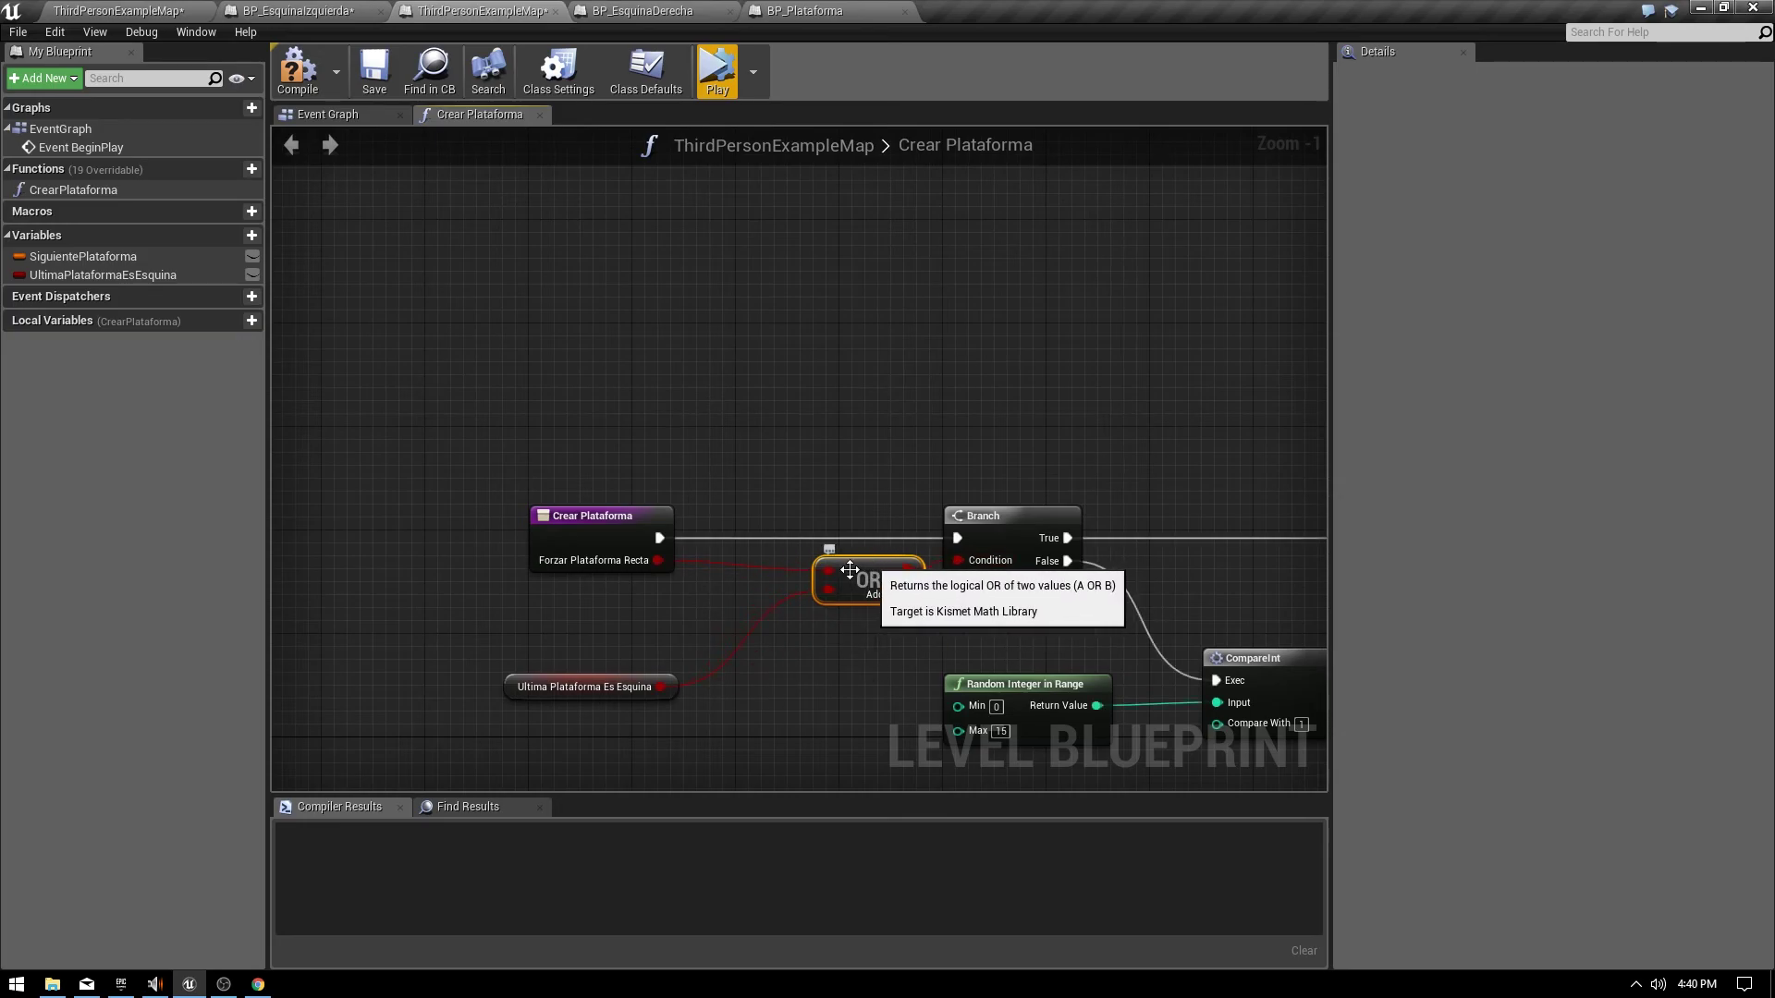
drag(601, 676, 612, 591)
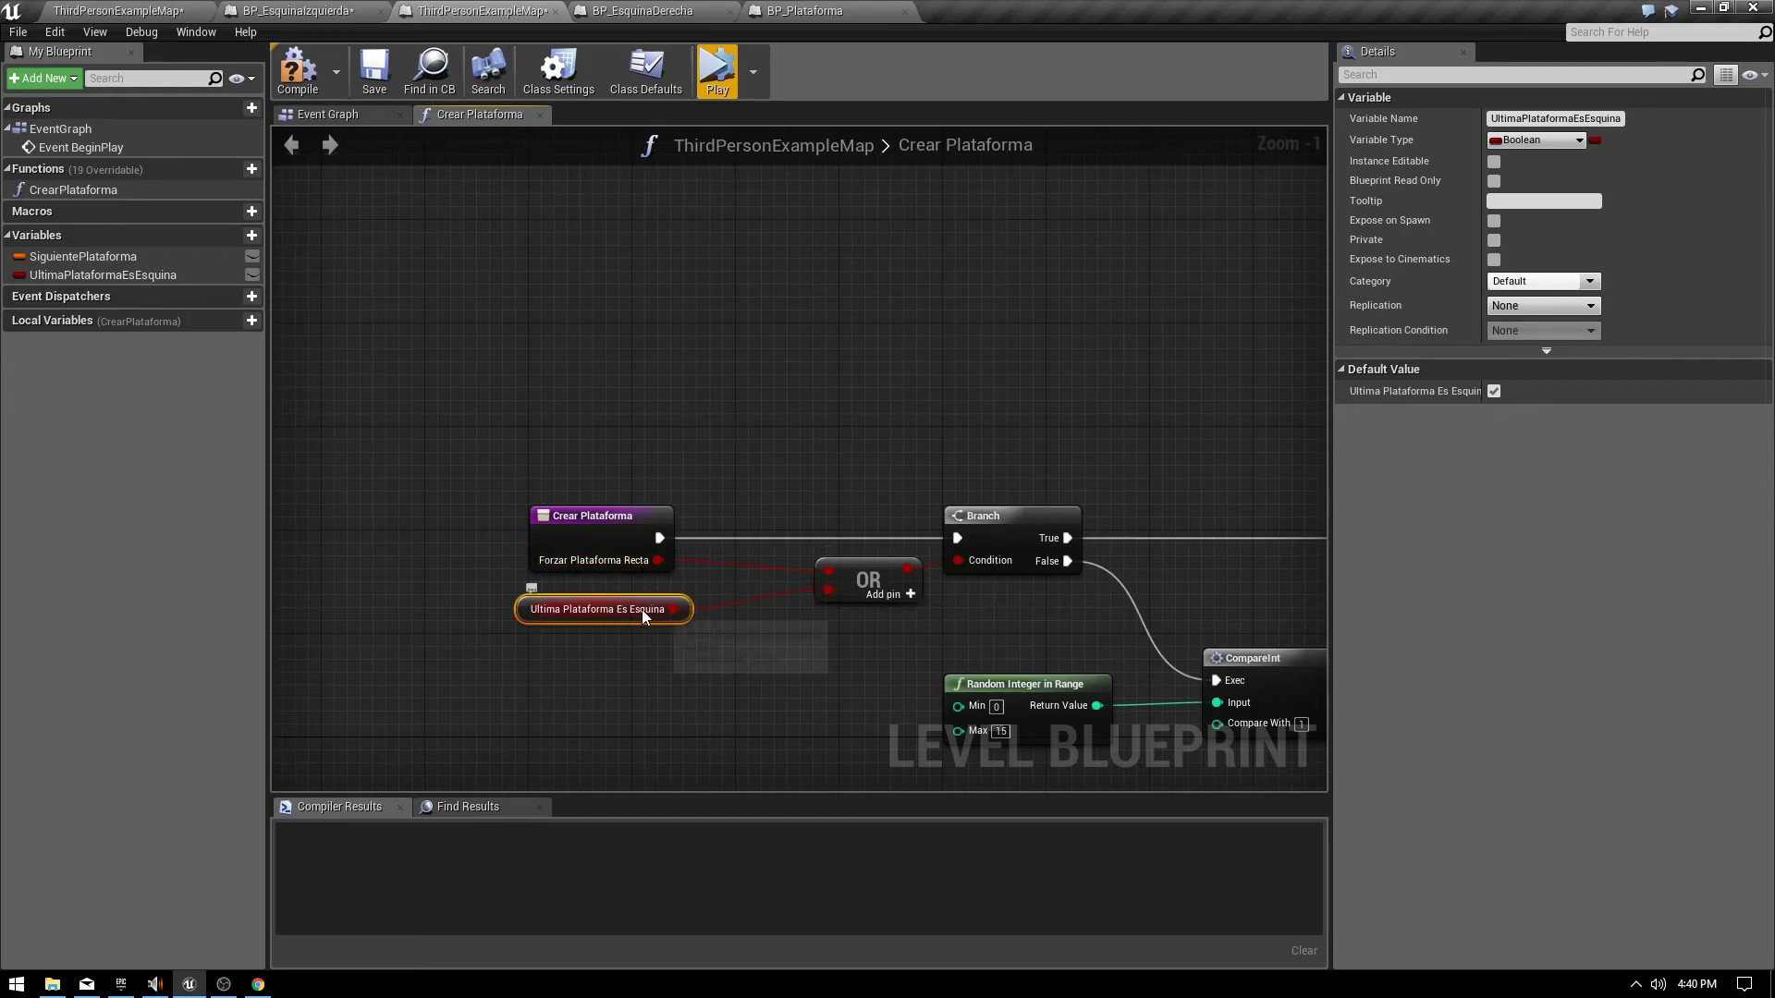
right_drag(1216, 521, 615, 502)
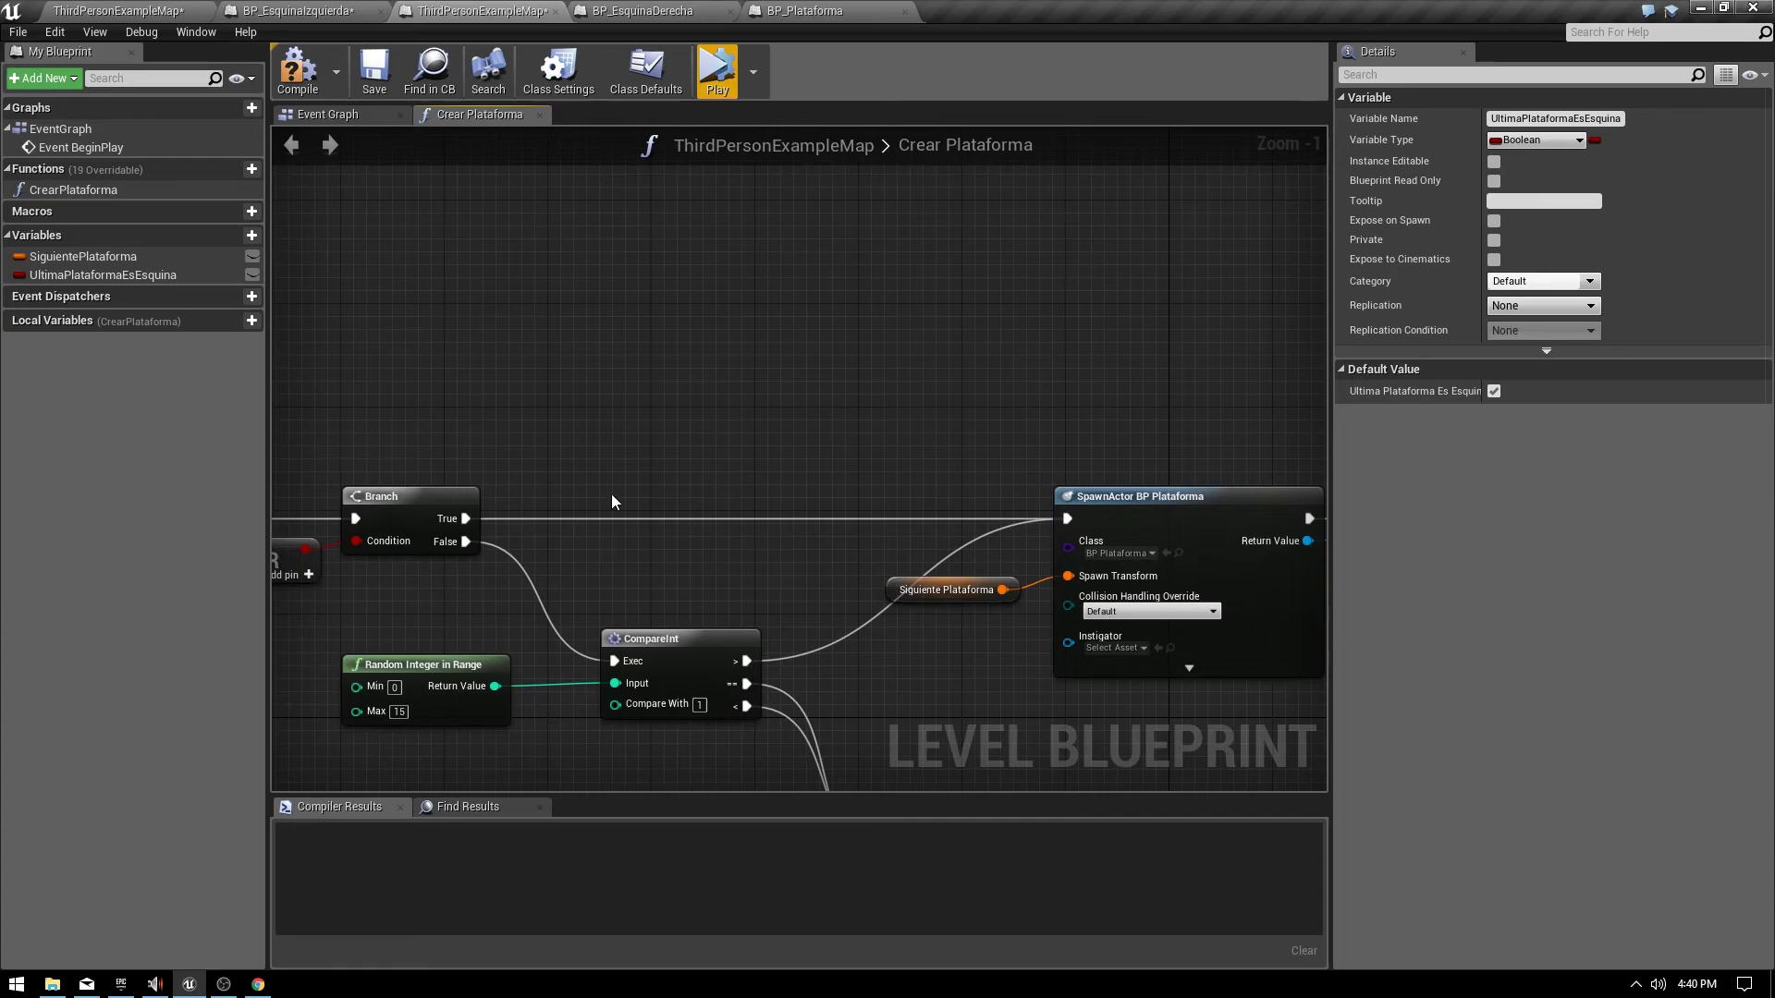
drag(937, 388, 1285, 739)
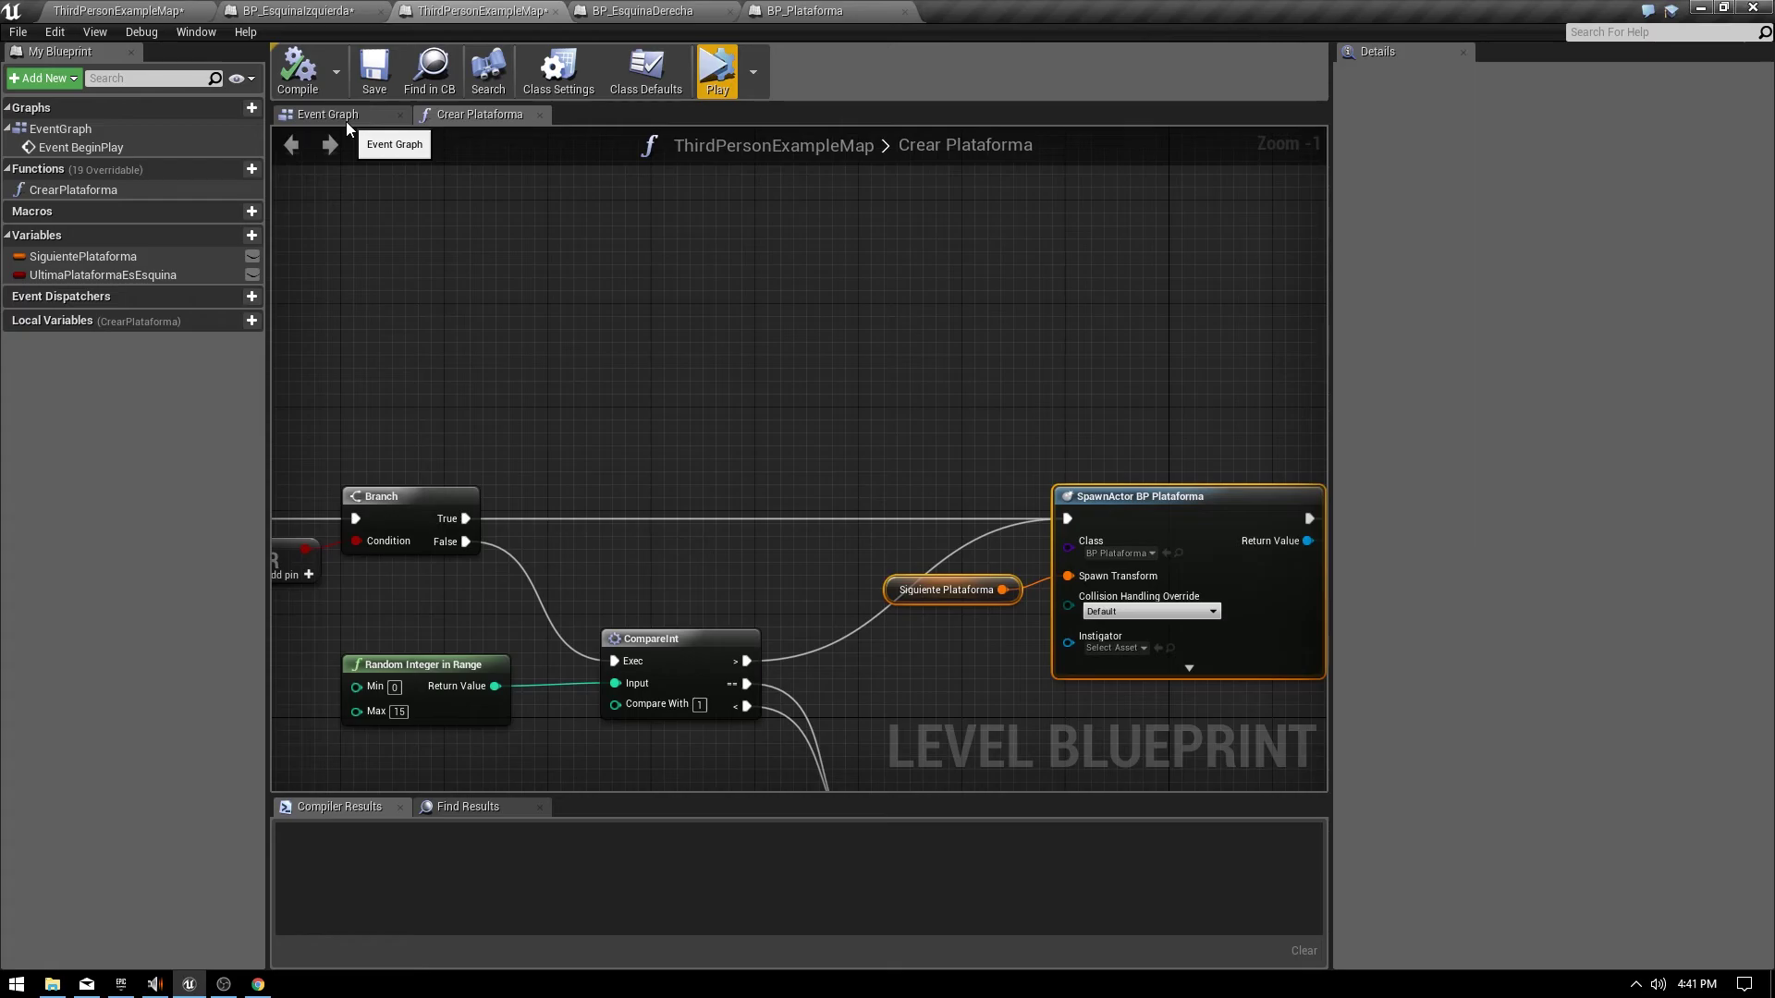
Set the ForLoop Last Index to 7 and enable Forzar Plataforma Recta on the Crear Plataforma call.
click(348, 127)
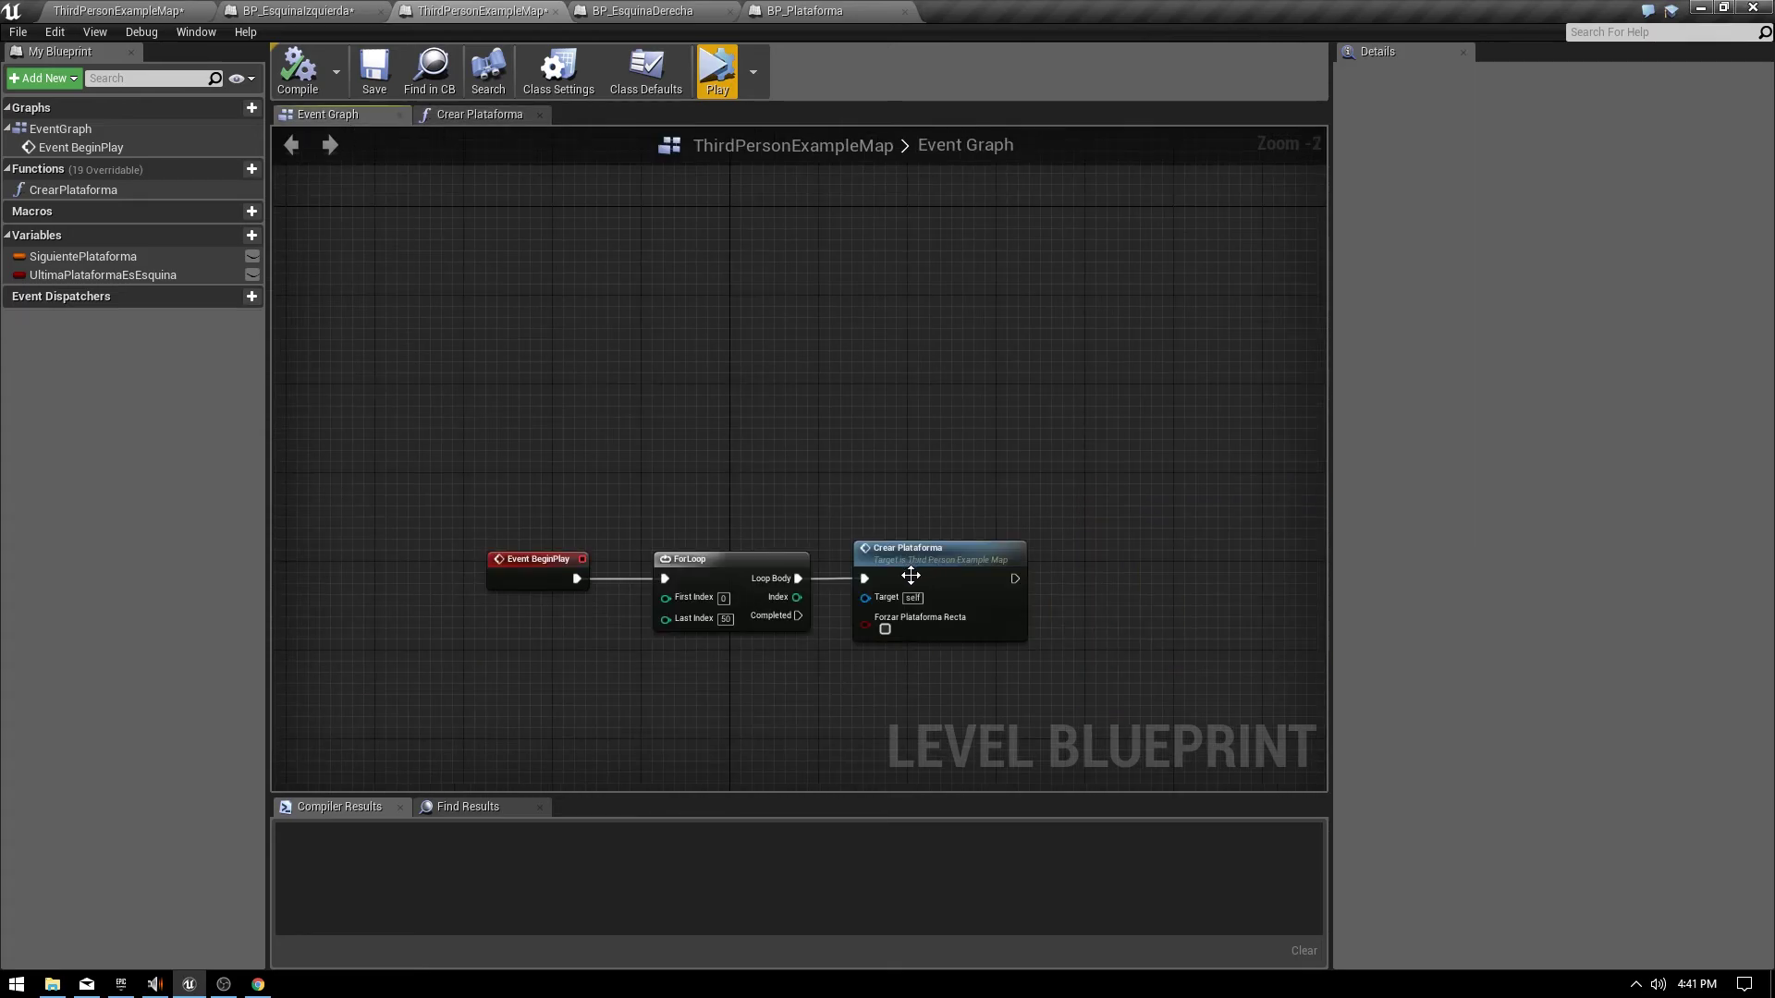
click(911, 573)
drag(911, 575, 985, 577)
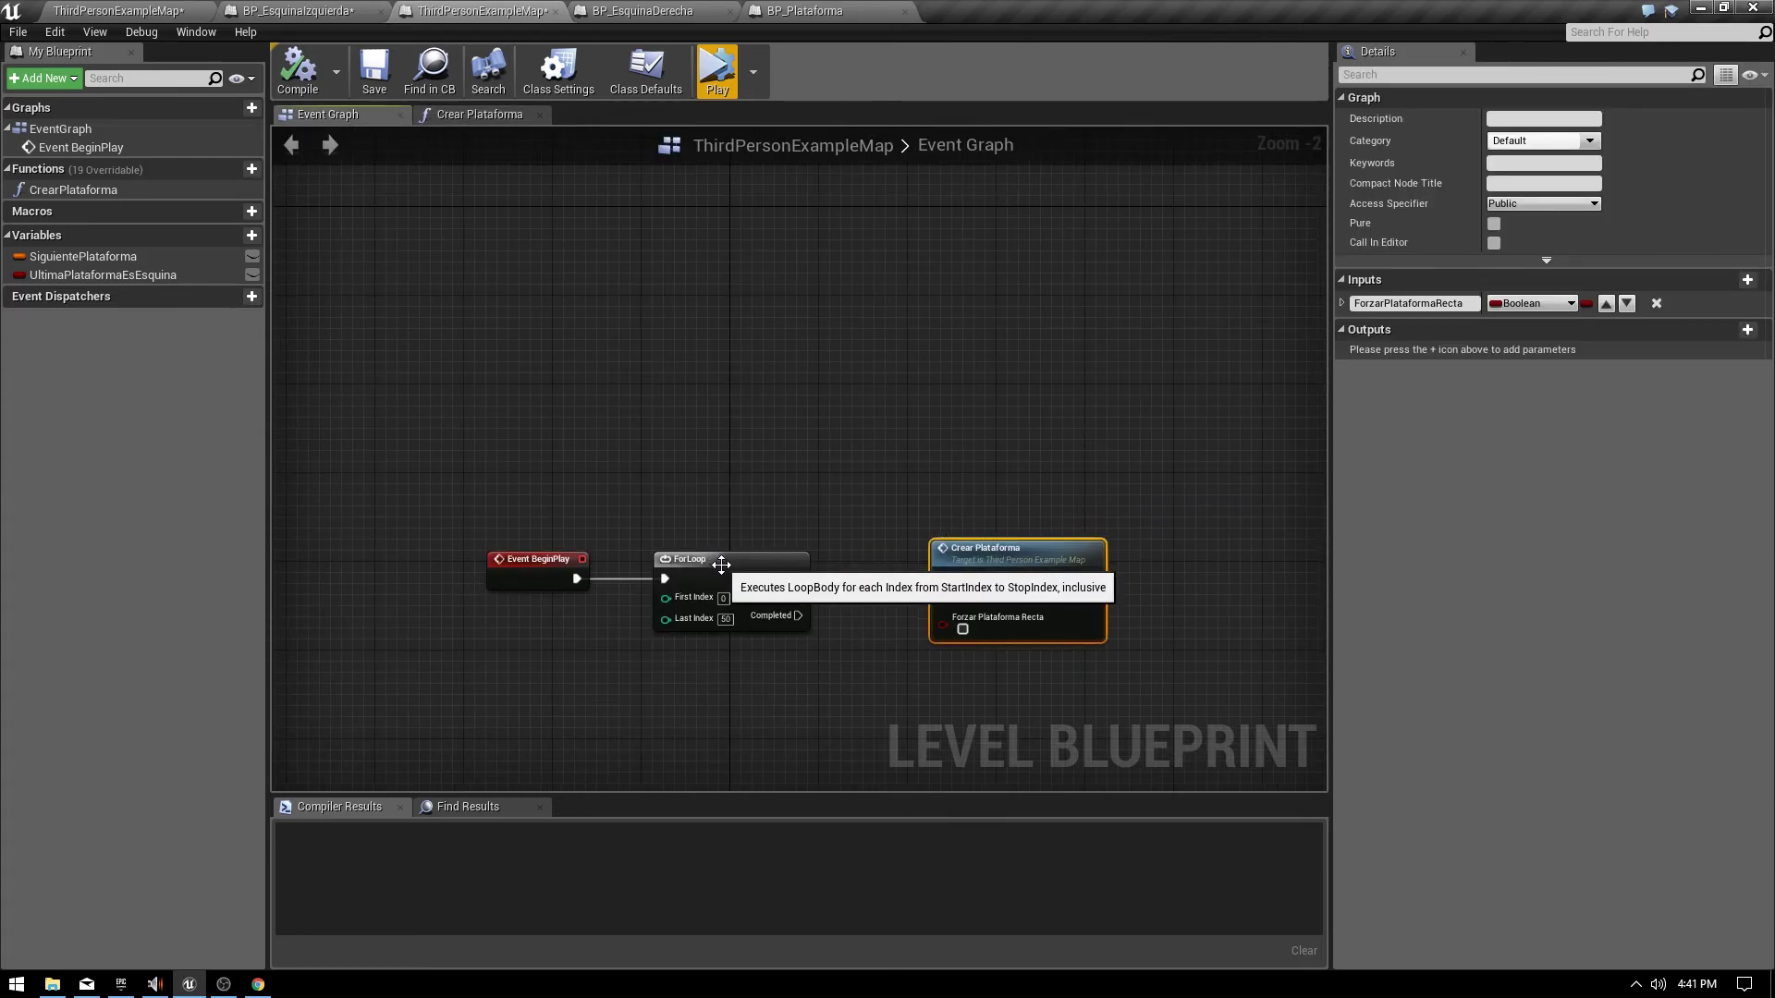
click(726, 619)
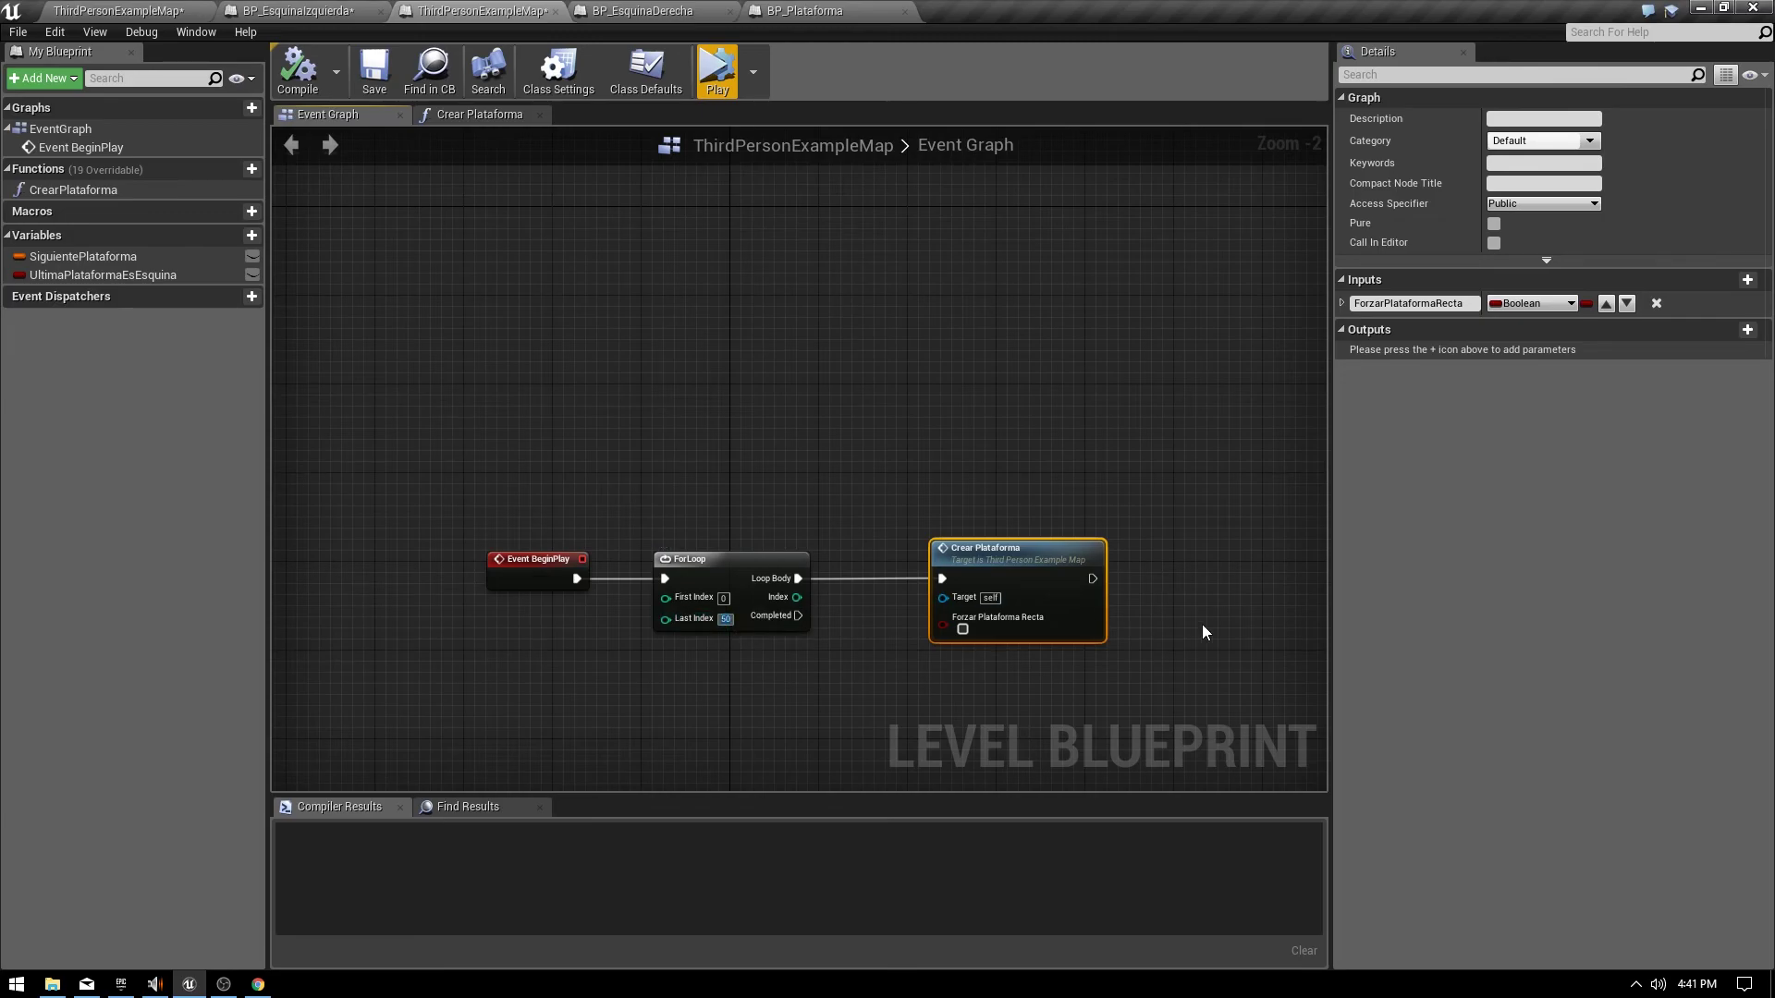
text(7)
key(Return)
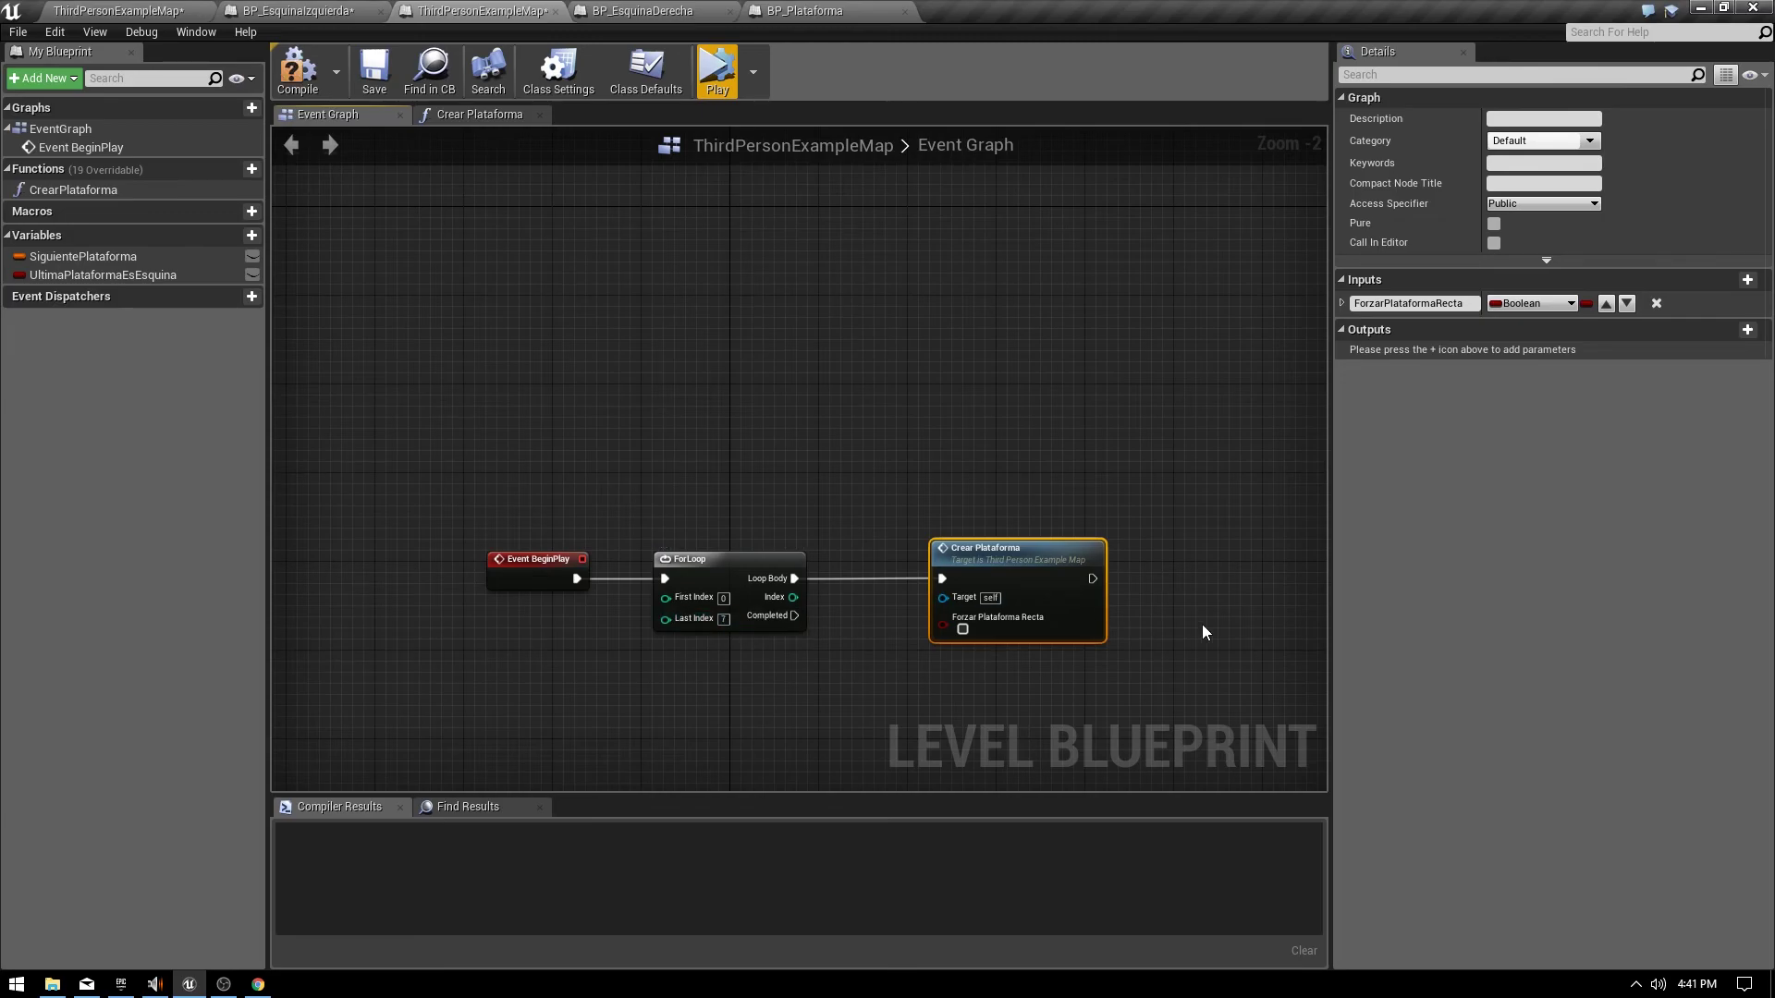
drag(992, 565, 1048, 565)
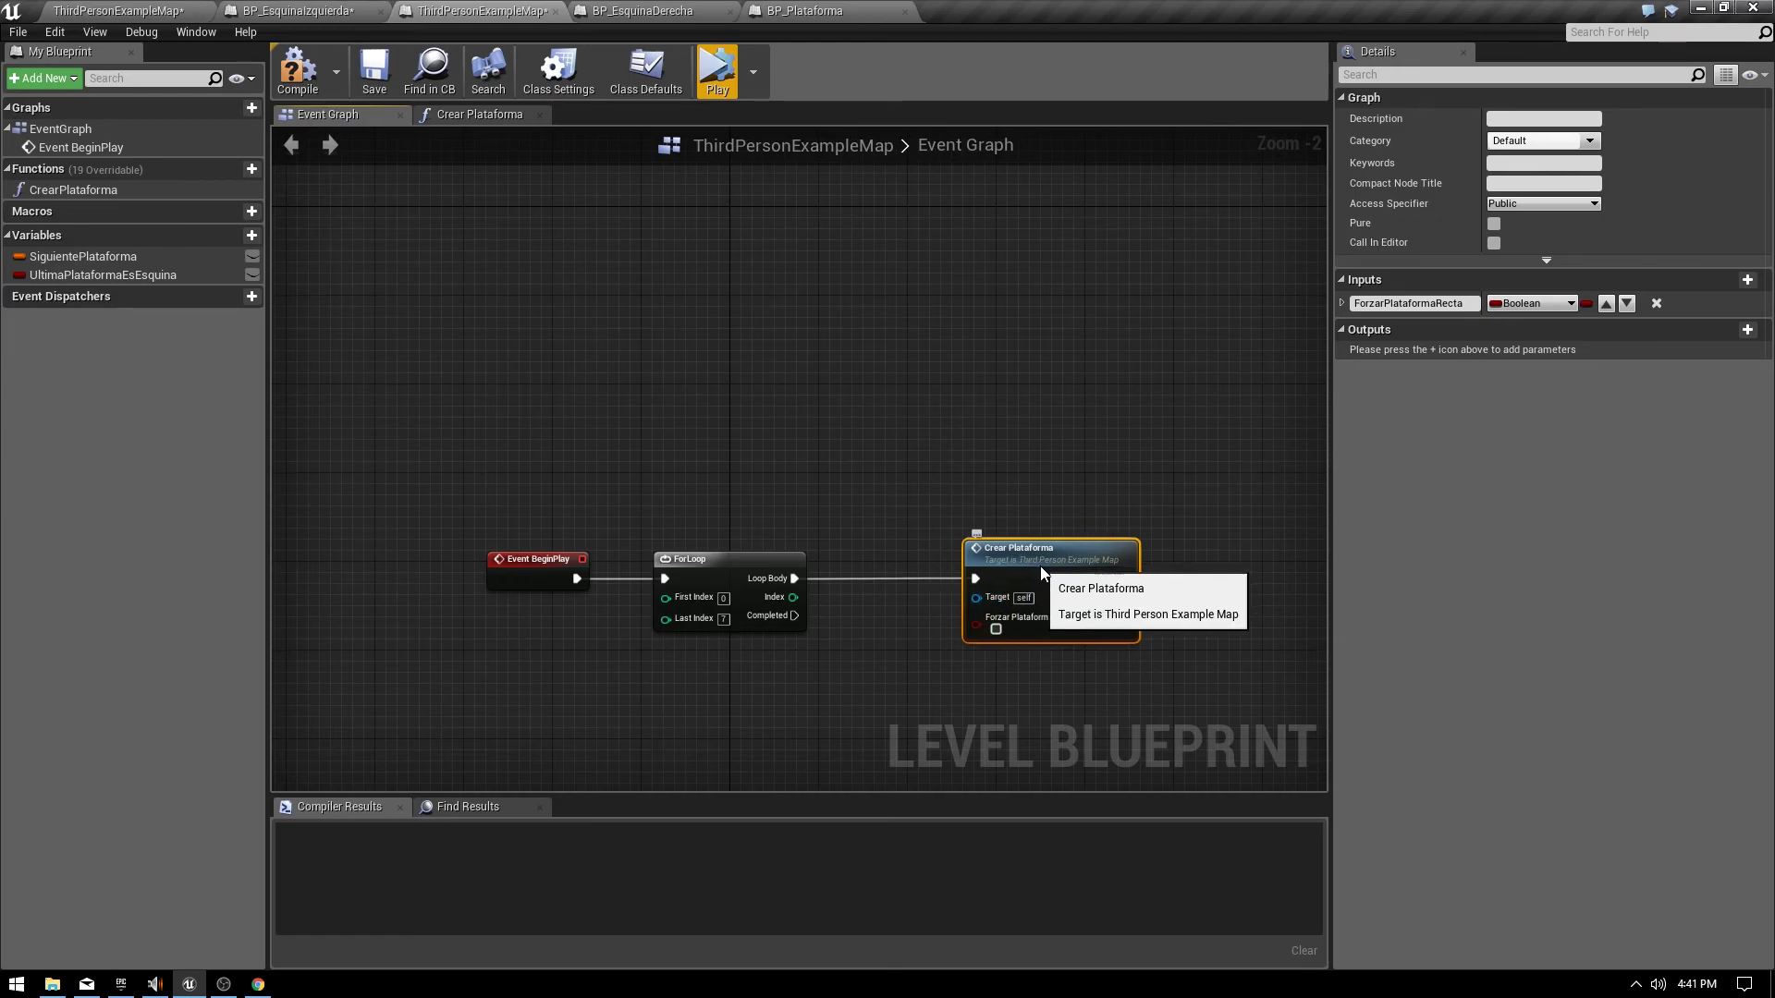
click(1019, 630)
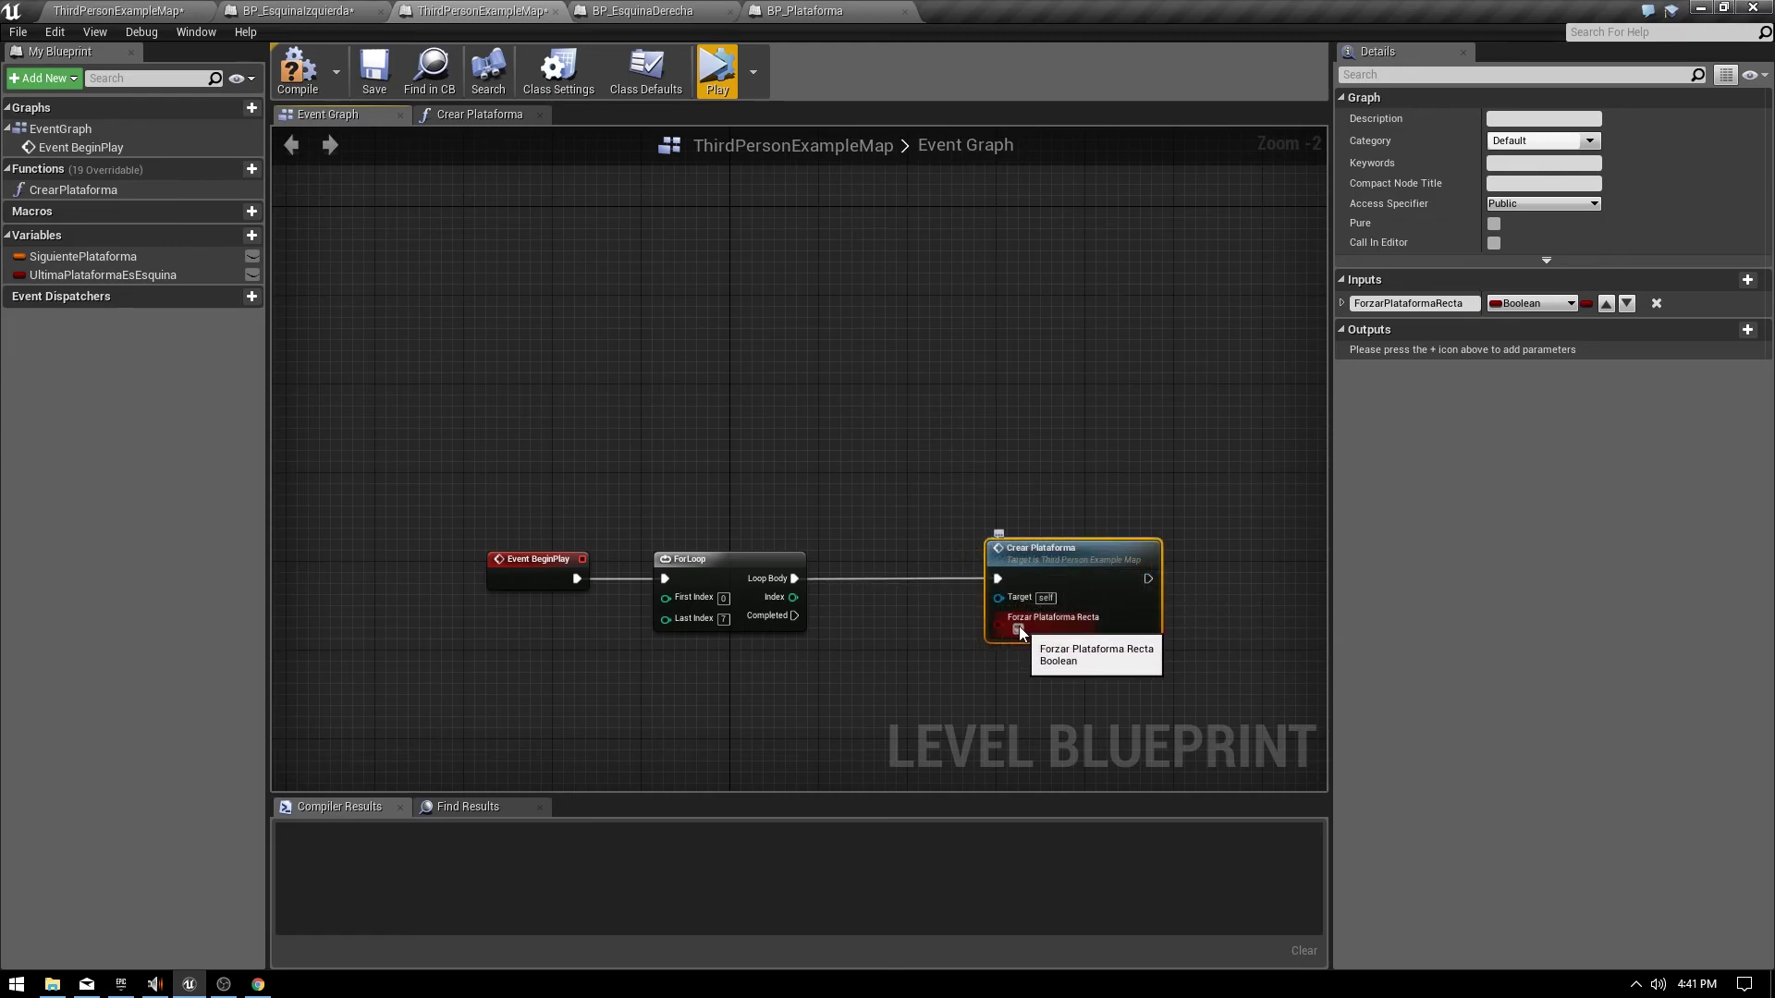
drag(1084, 610, 1017, 610)
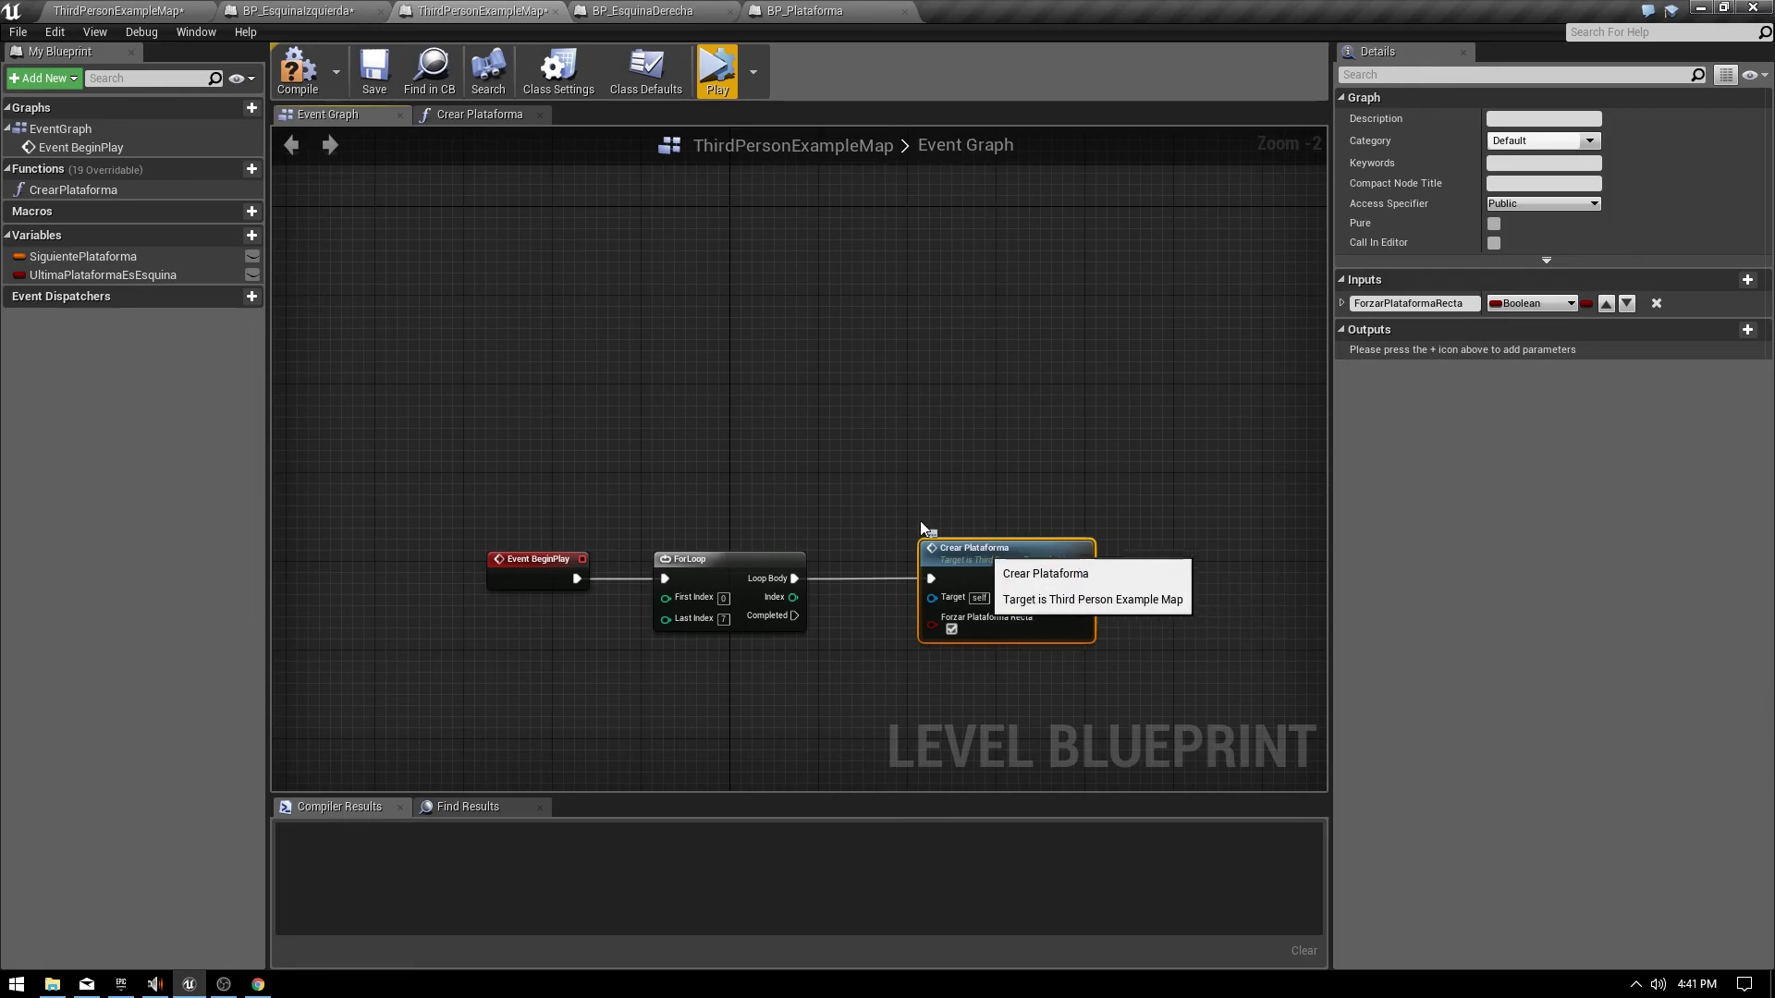
Save the map and simulate the level to see the spawned platform.
click(368, 82)
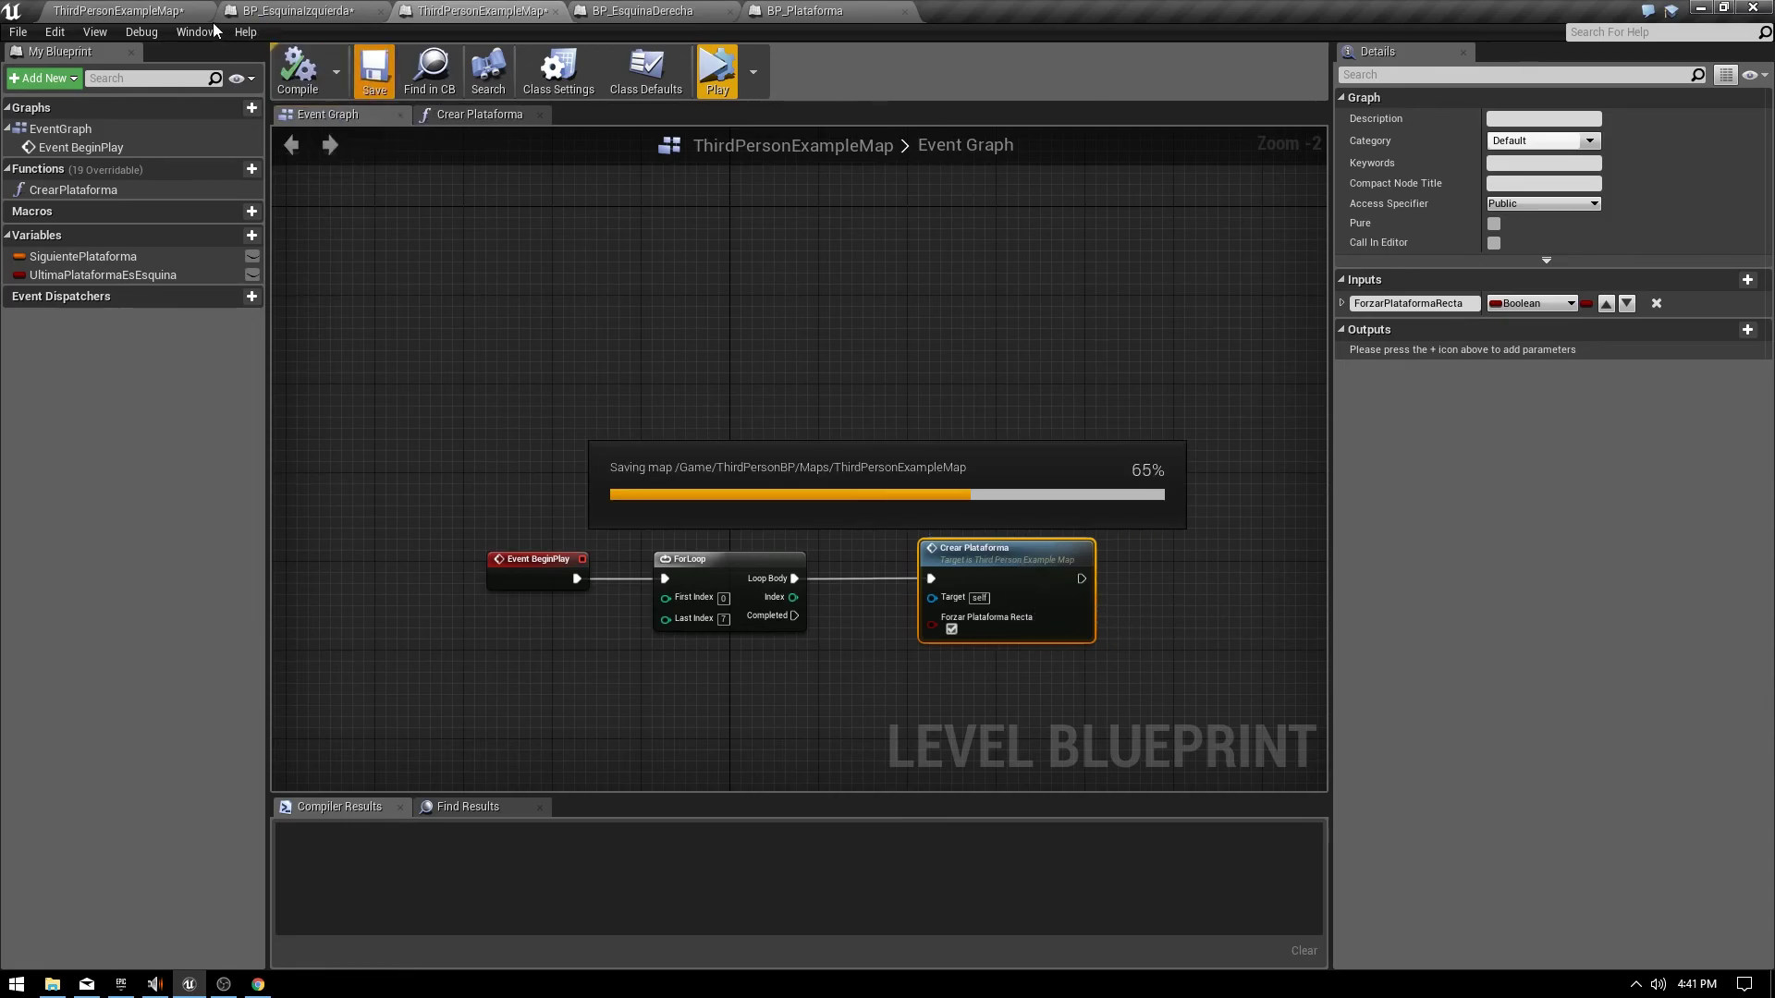
click(164, 11)
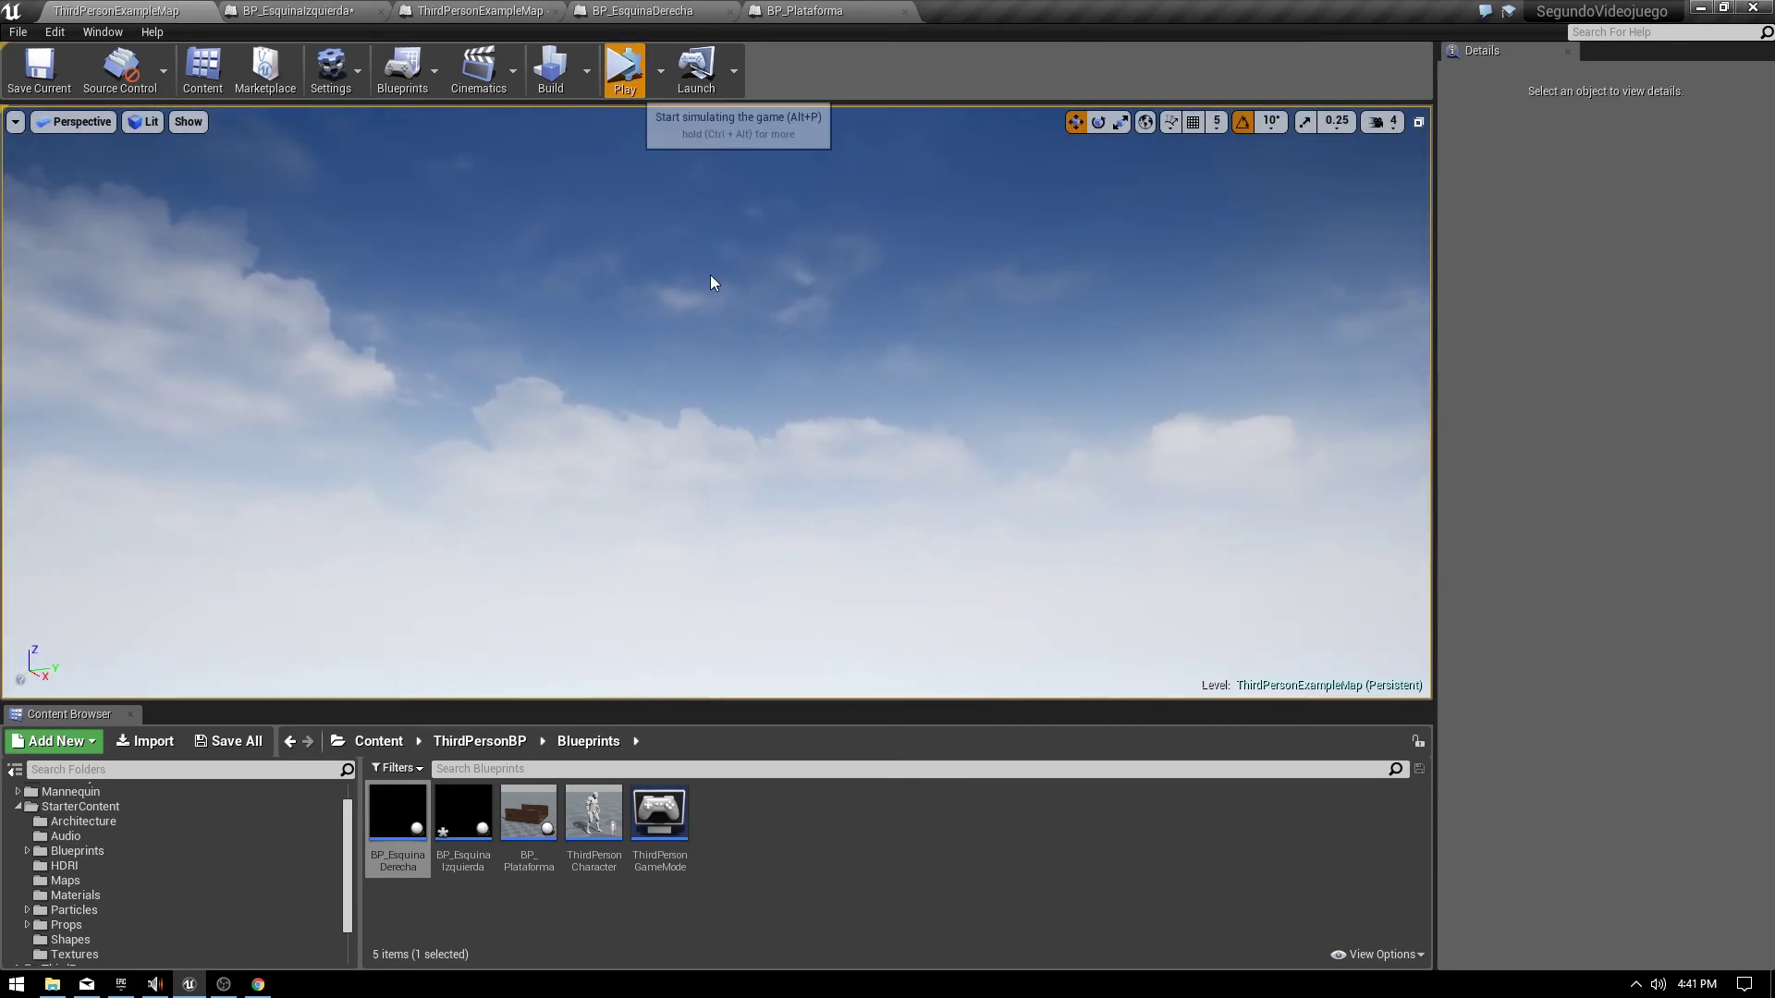
click(625, 66)
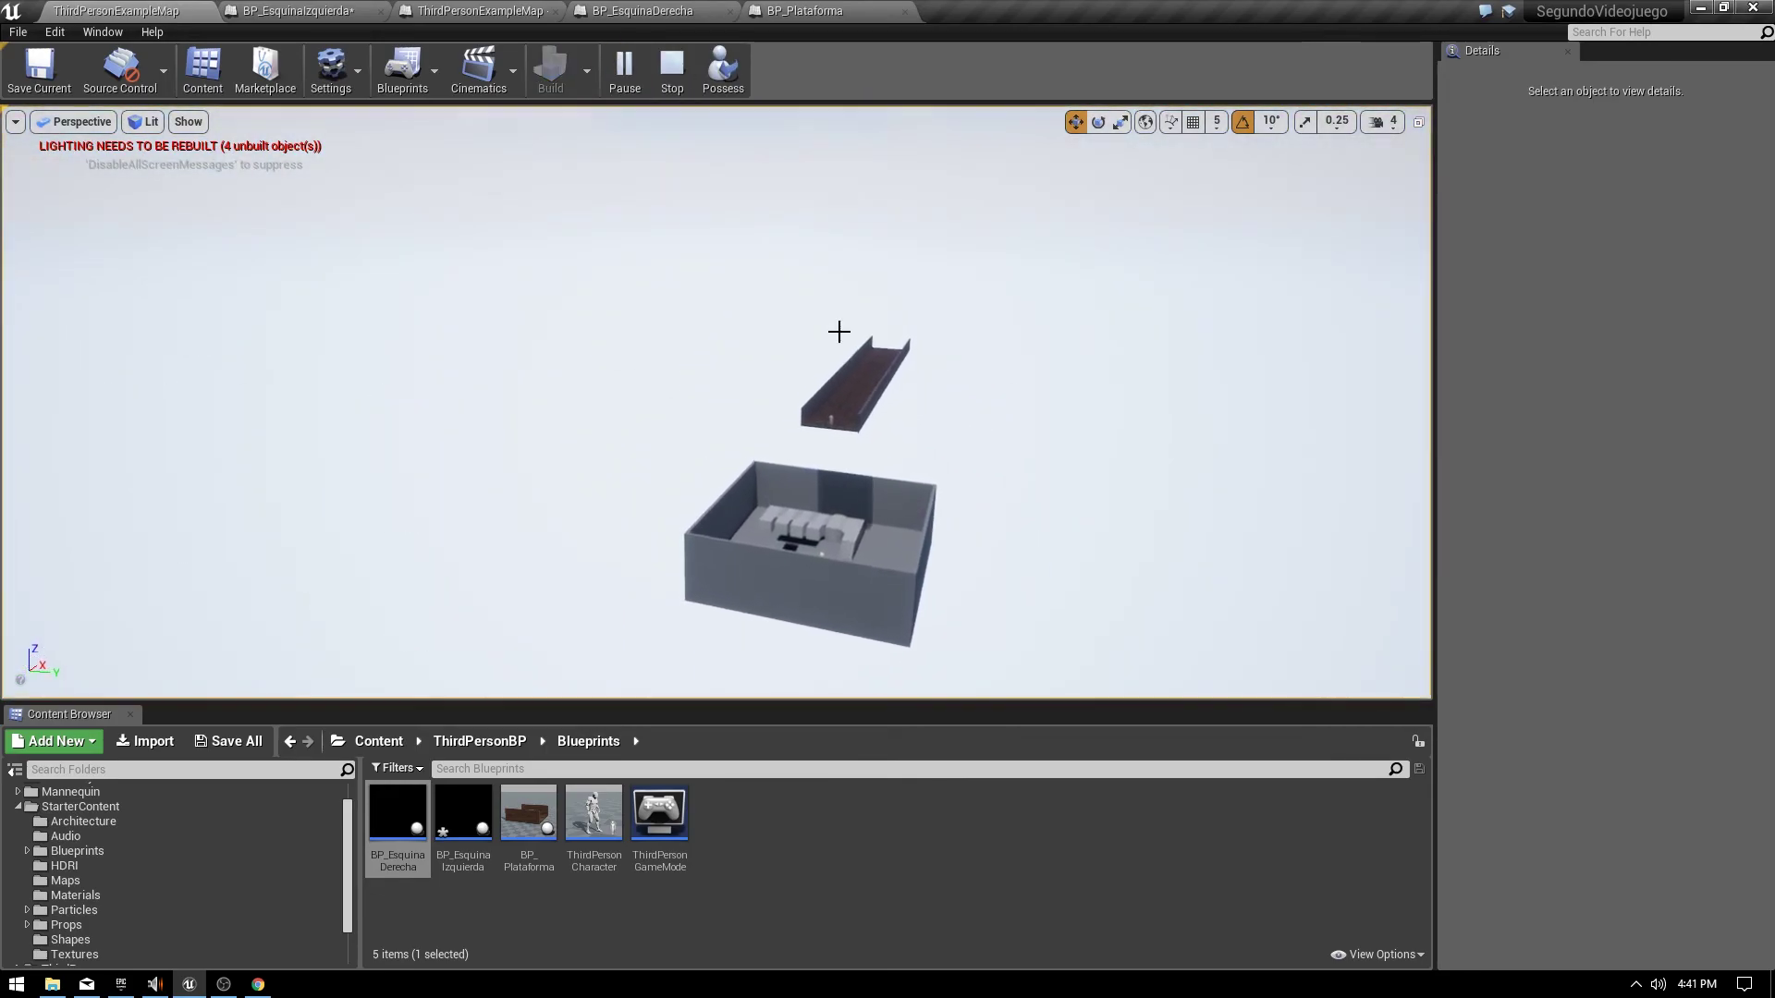
Restart the simulation several times, stop it, and return to the ThirdPersonExampleMap level blueprint graph.
click(675, 85)
click(612, 80)
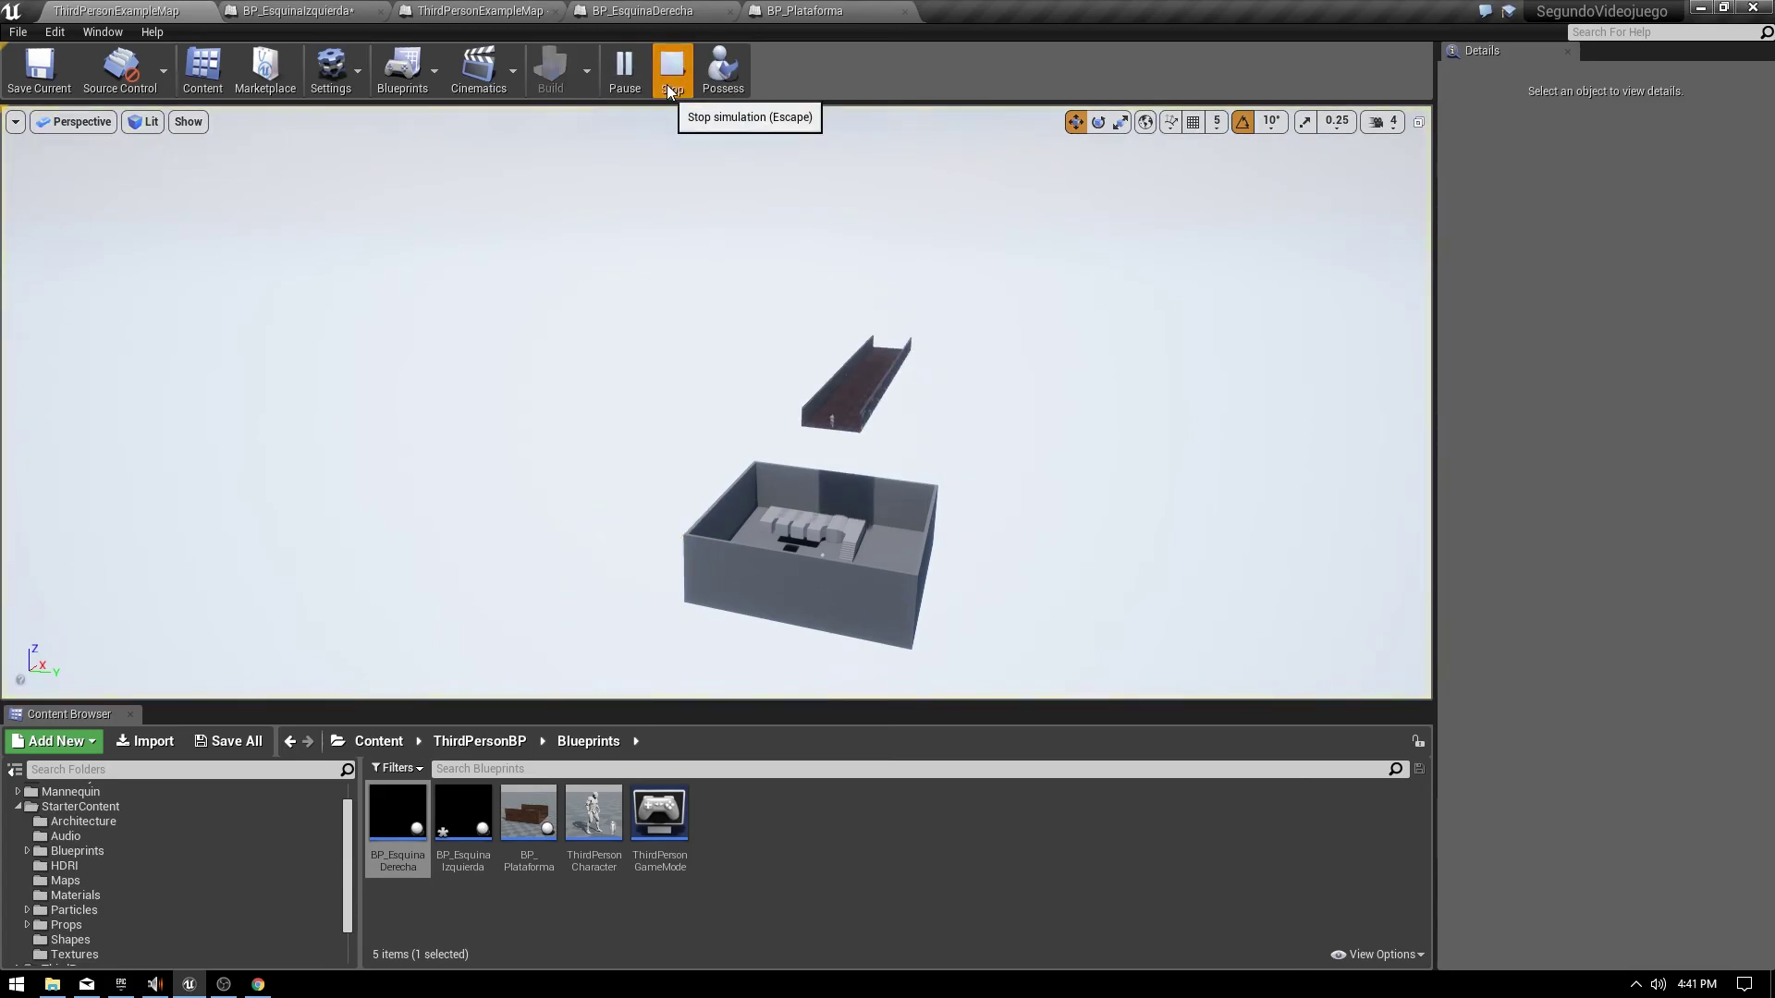
click(667, 86)
click(654, 85)
click(678, 87)
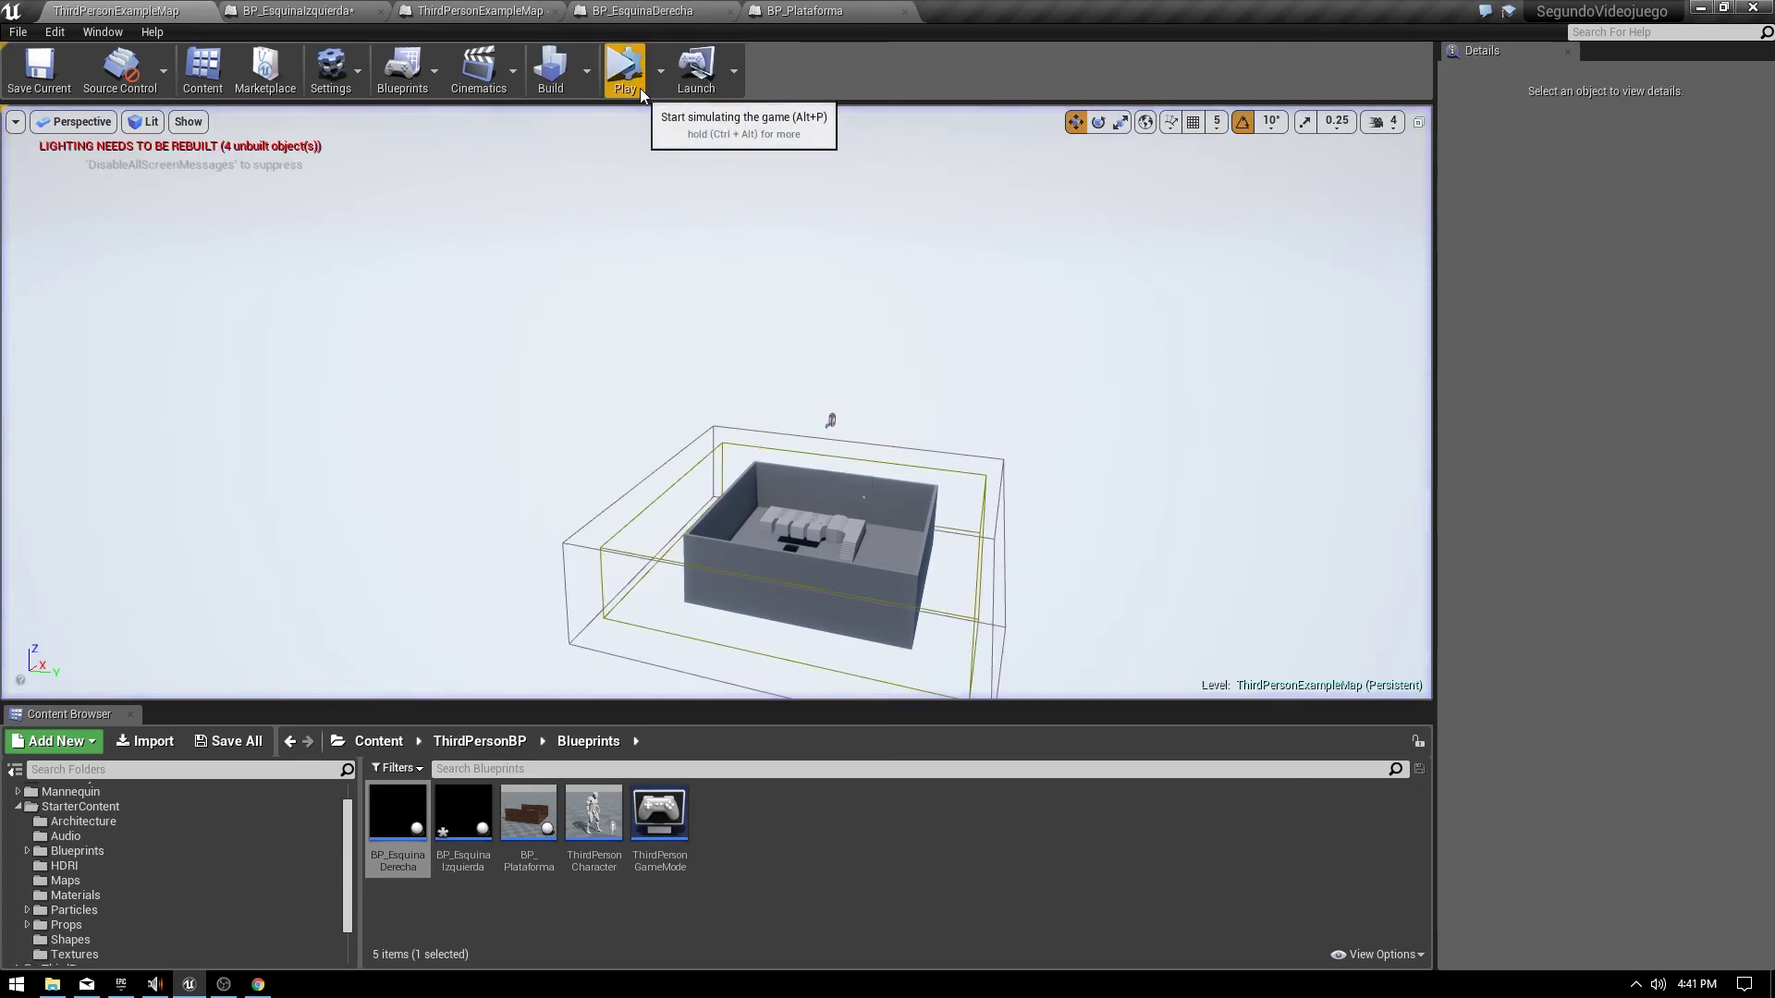
click(647, 85)
click(679, 86)
click(625, 85)
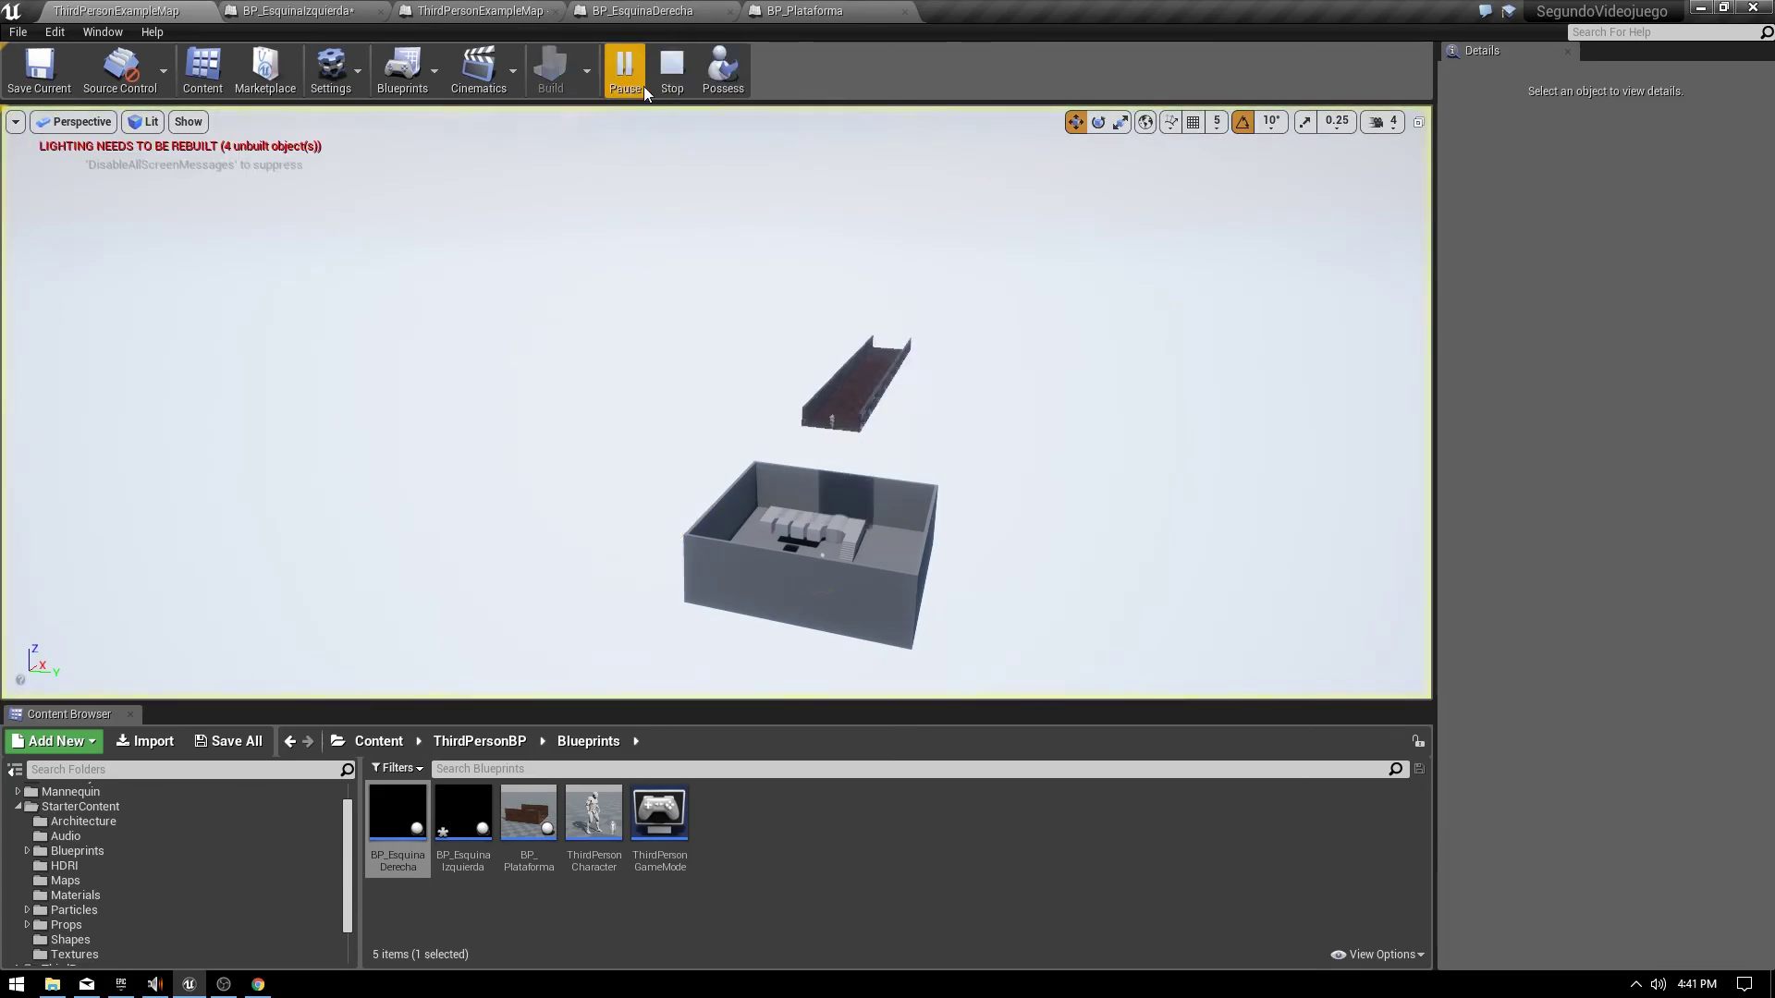
click(667, 81)
click(631, 87)
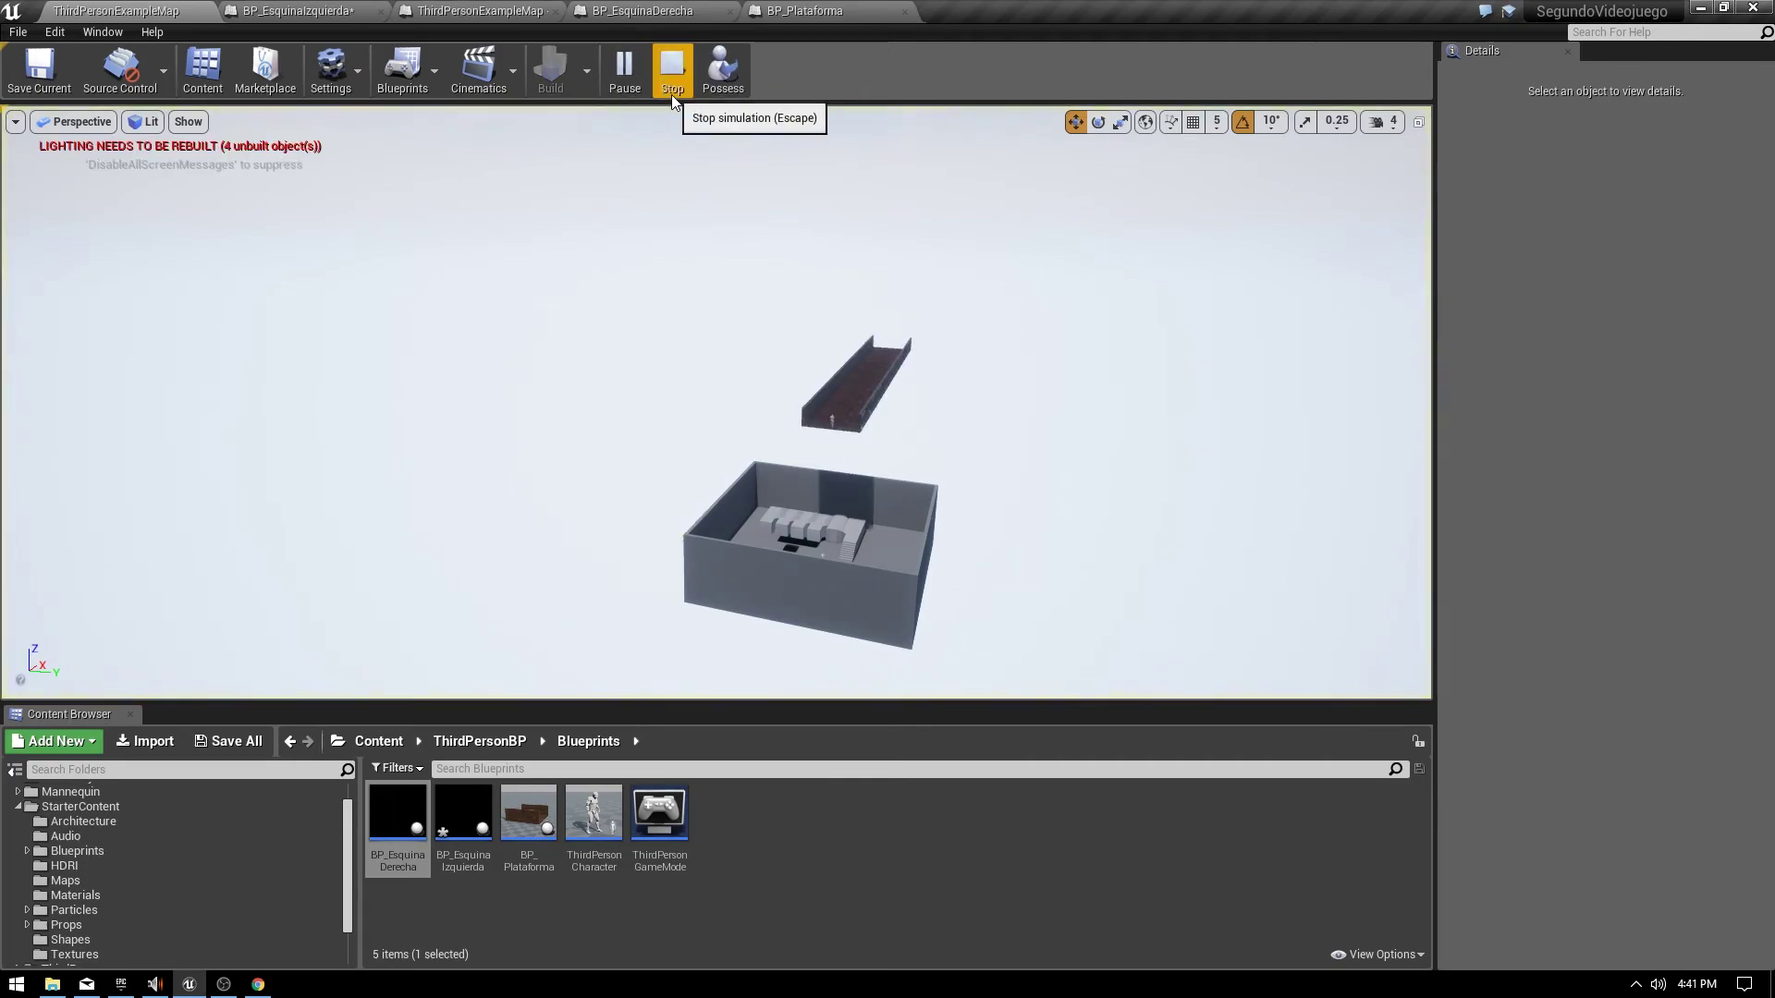
click(671, 92)
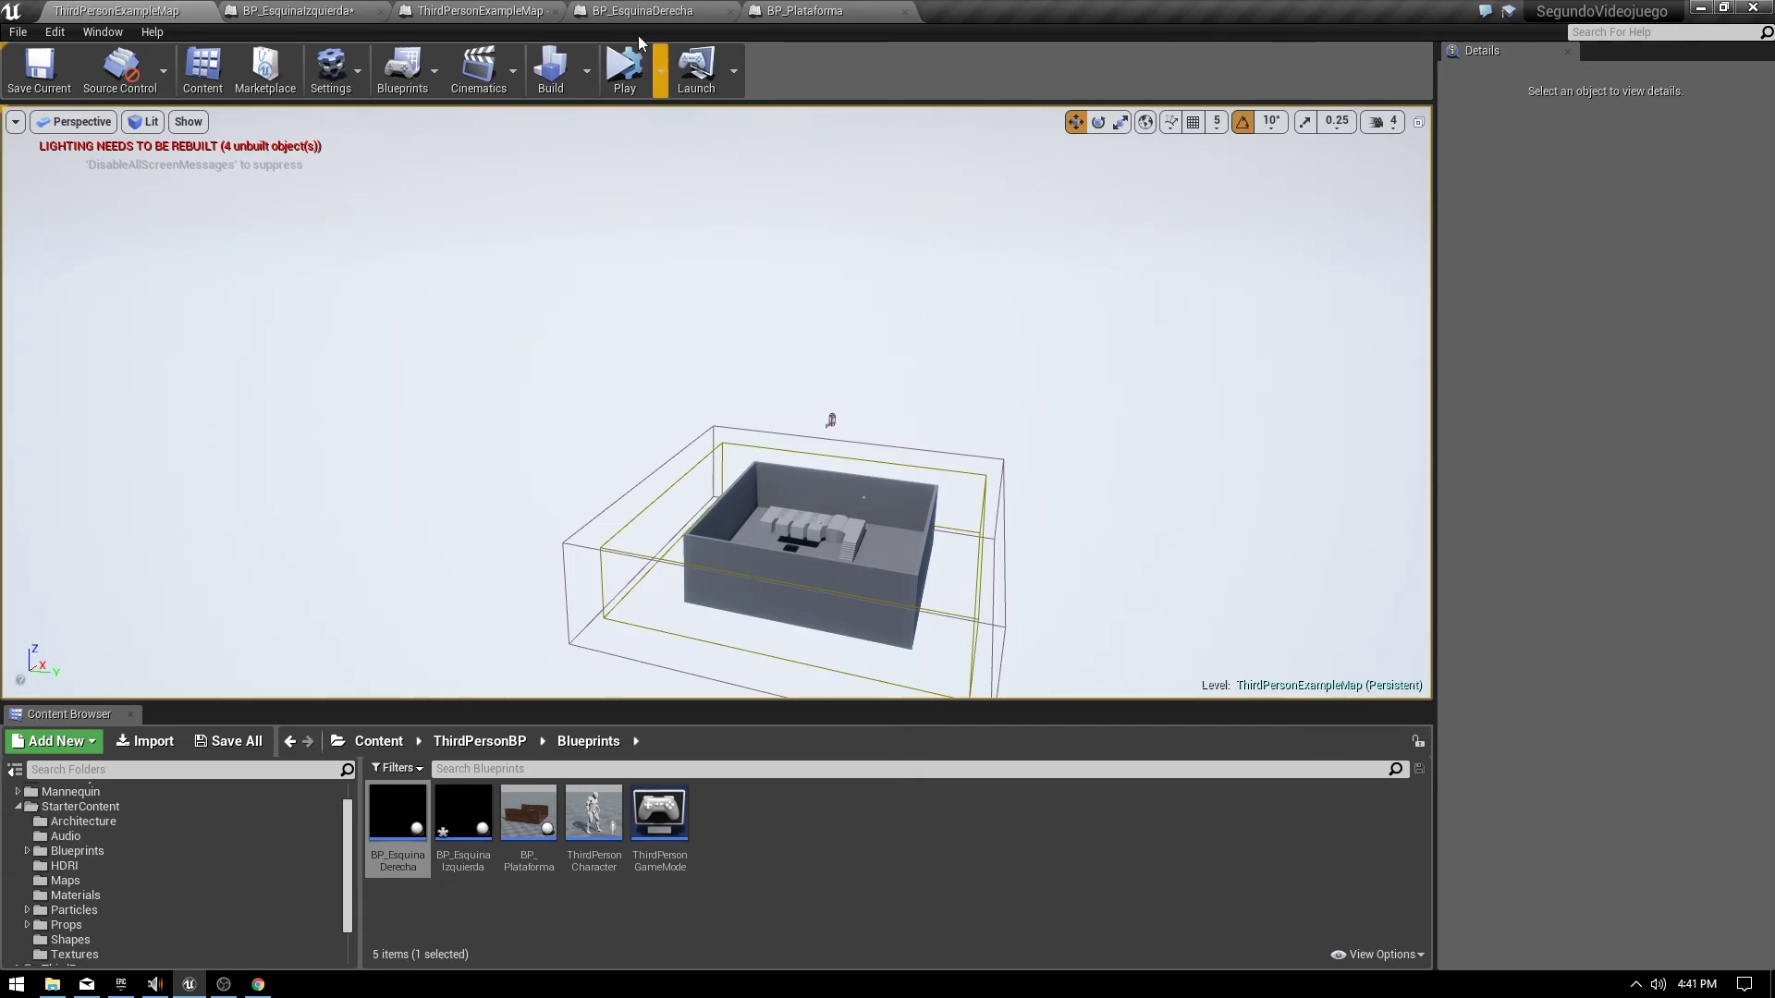
click(501, 10)
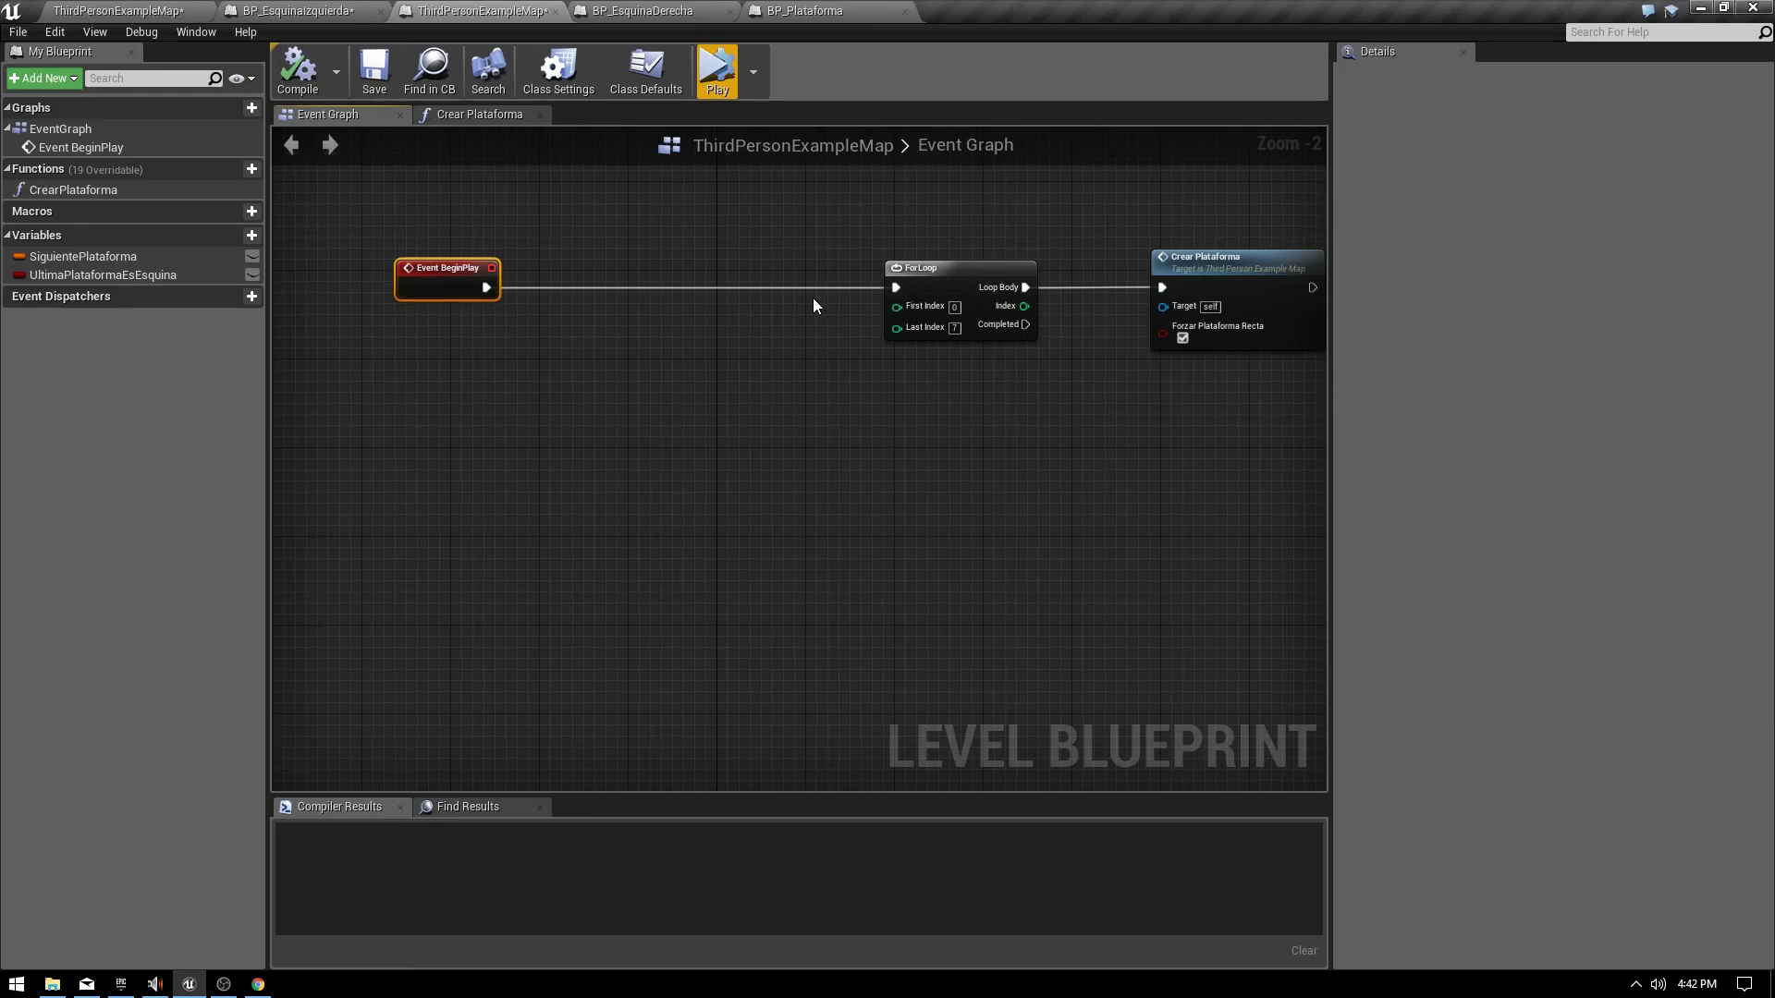
Add a Set Timer by Event node right after BeginPlay.
drag(484, 288, 612, 294)
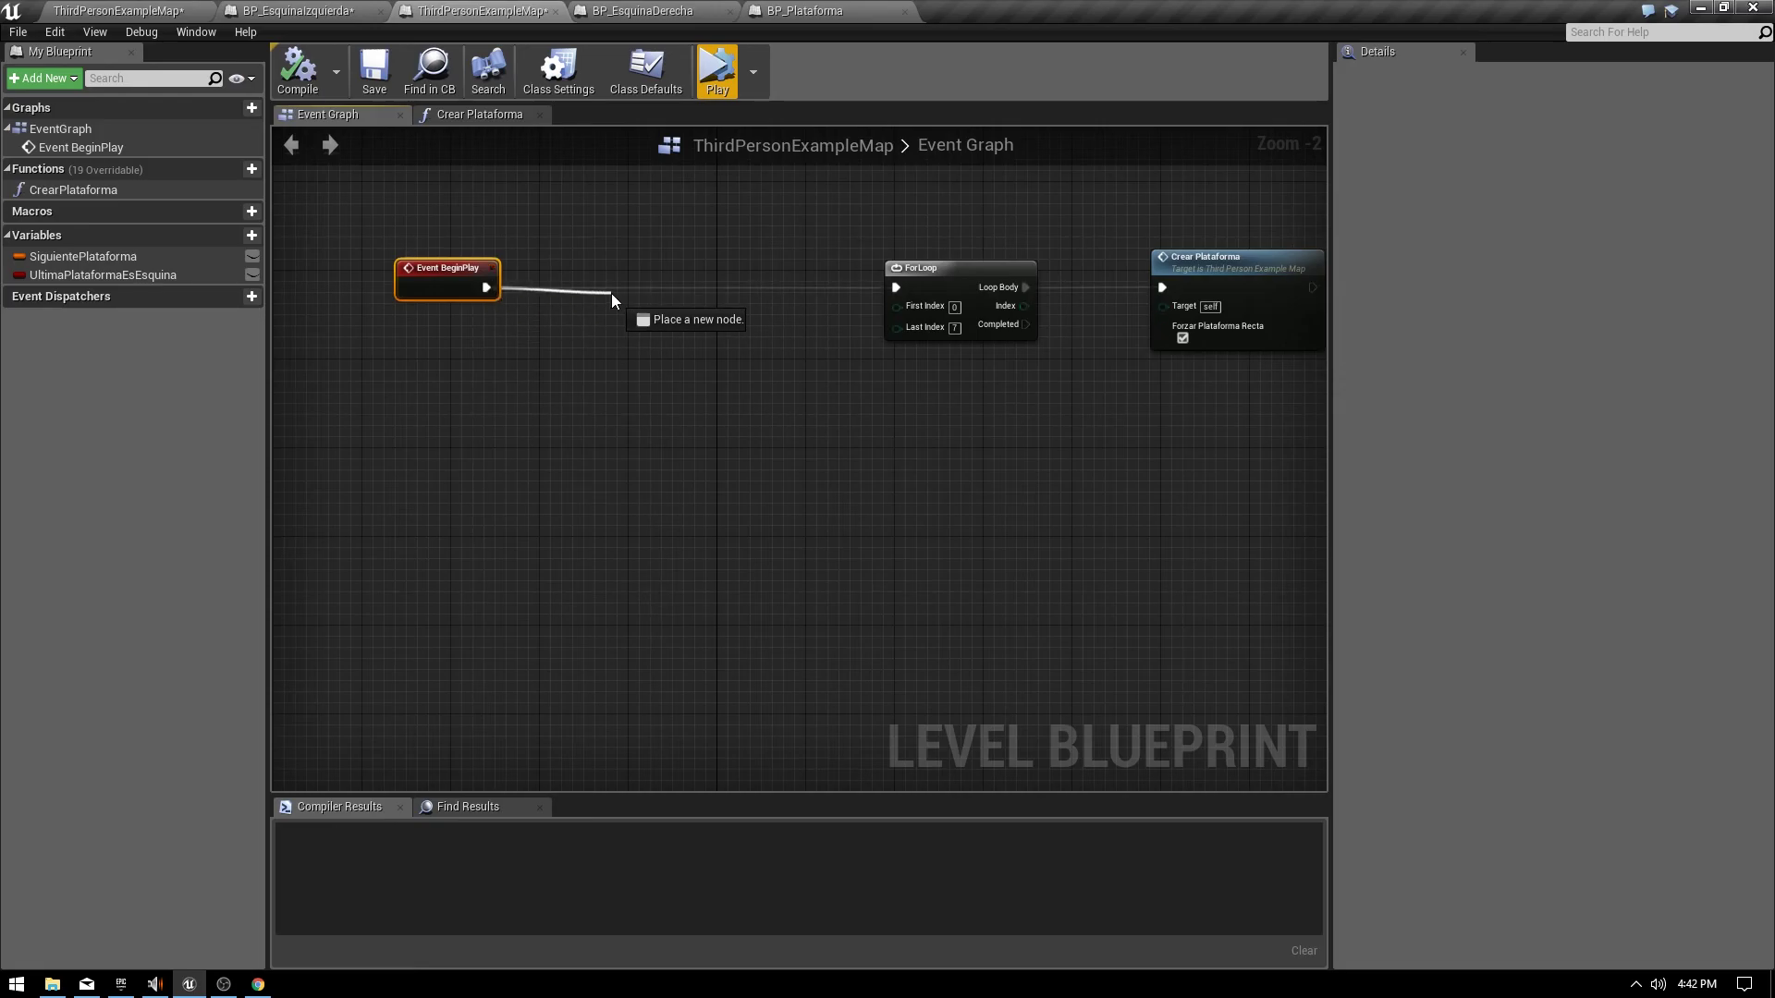
text(timer)
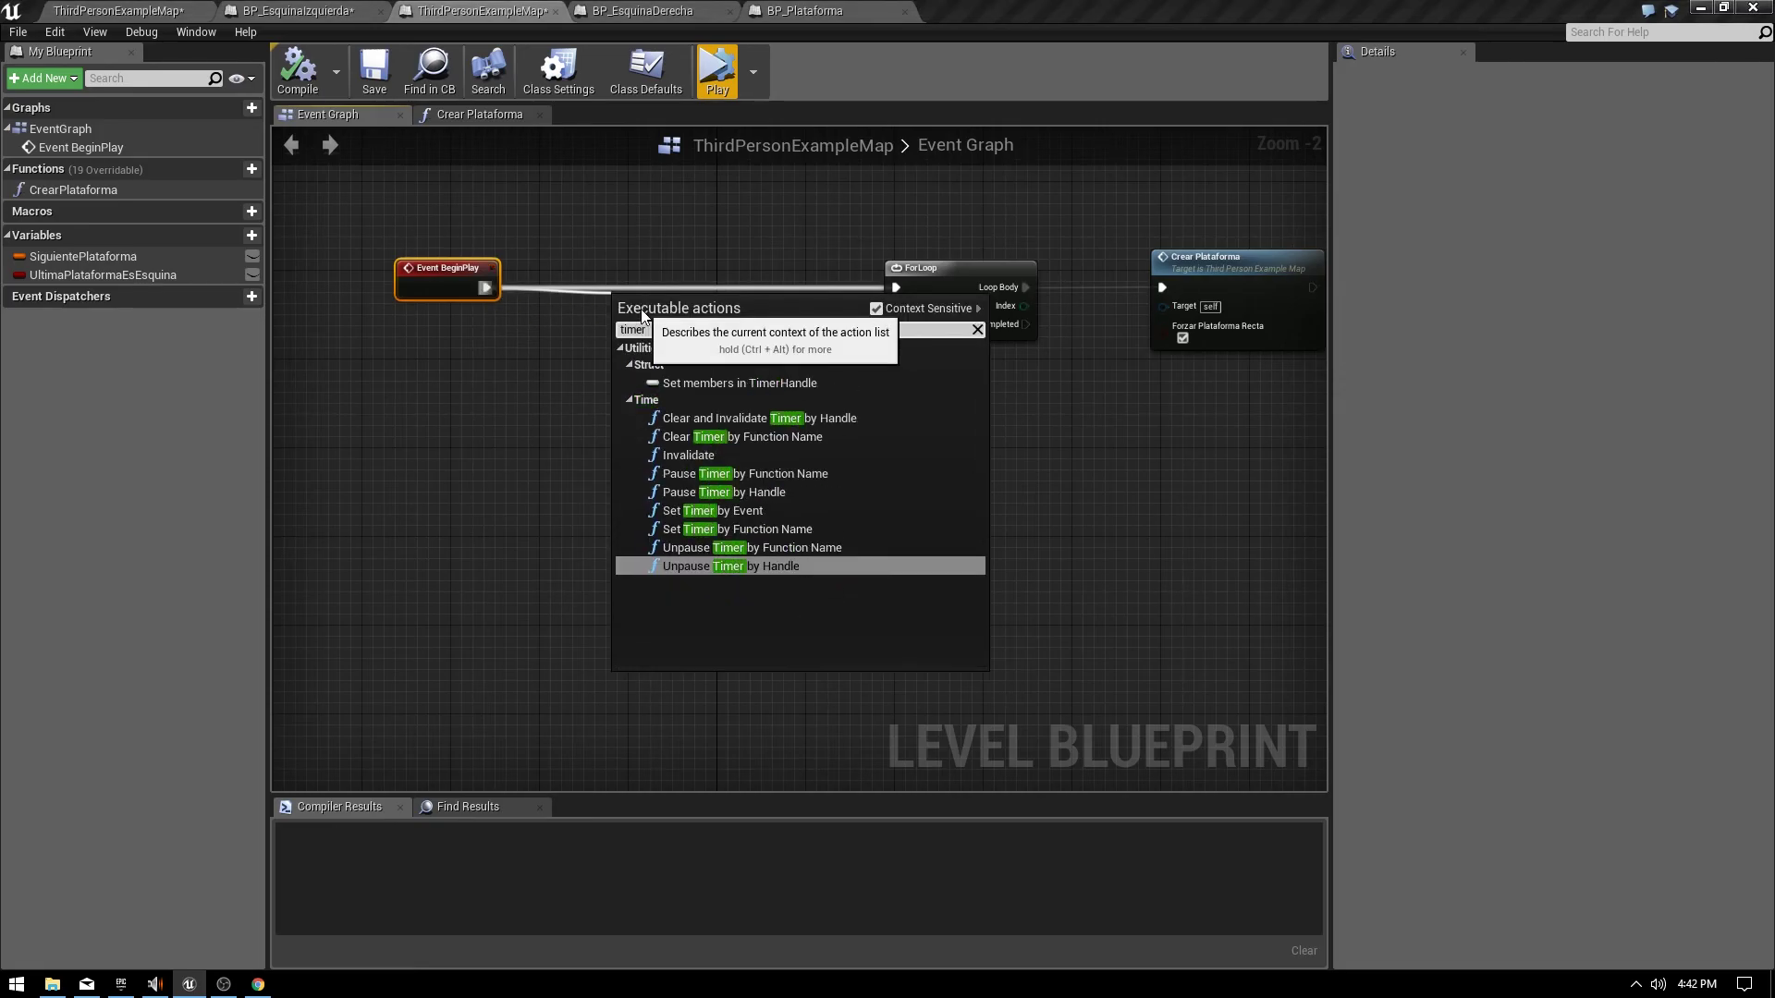
text( by ev)
key(Return)
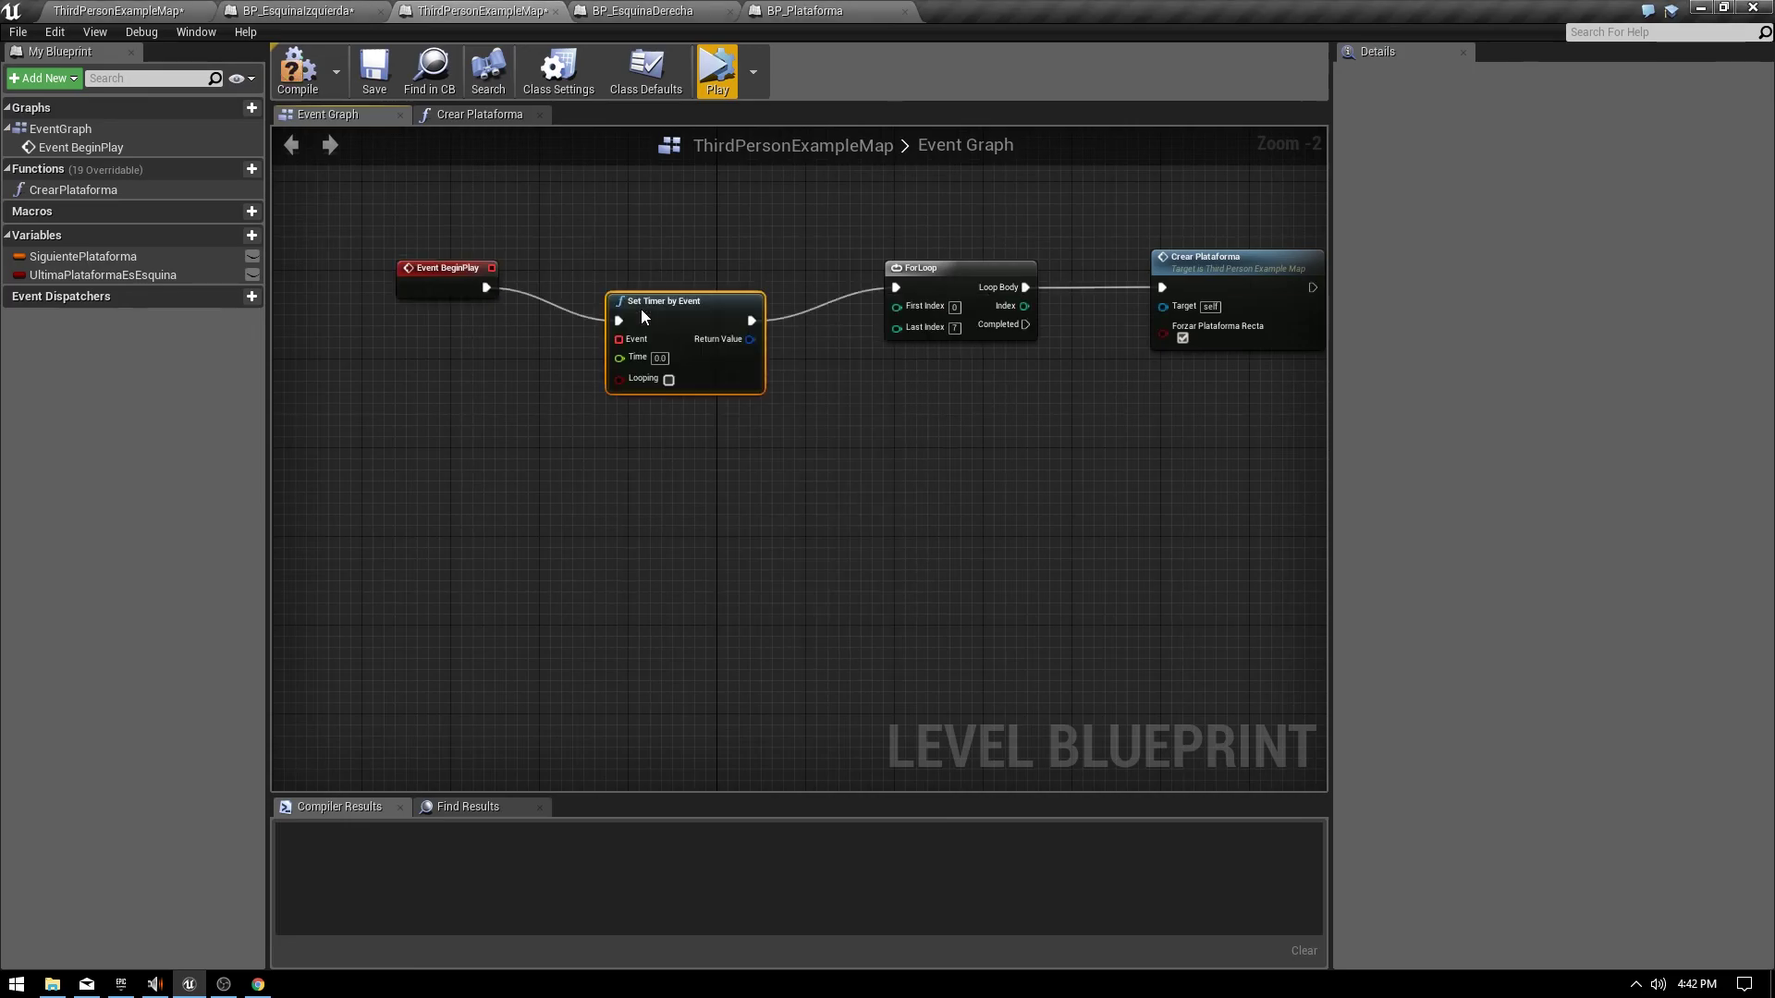
drag(689, 299, 667, 270)
right_drag(665, 264, 868, 267)
Create custom event EventoCrearPlataforma and wire it to the timer's Event input.
right_click(606, 465)
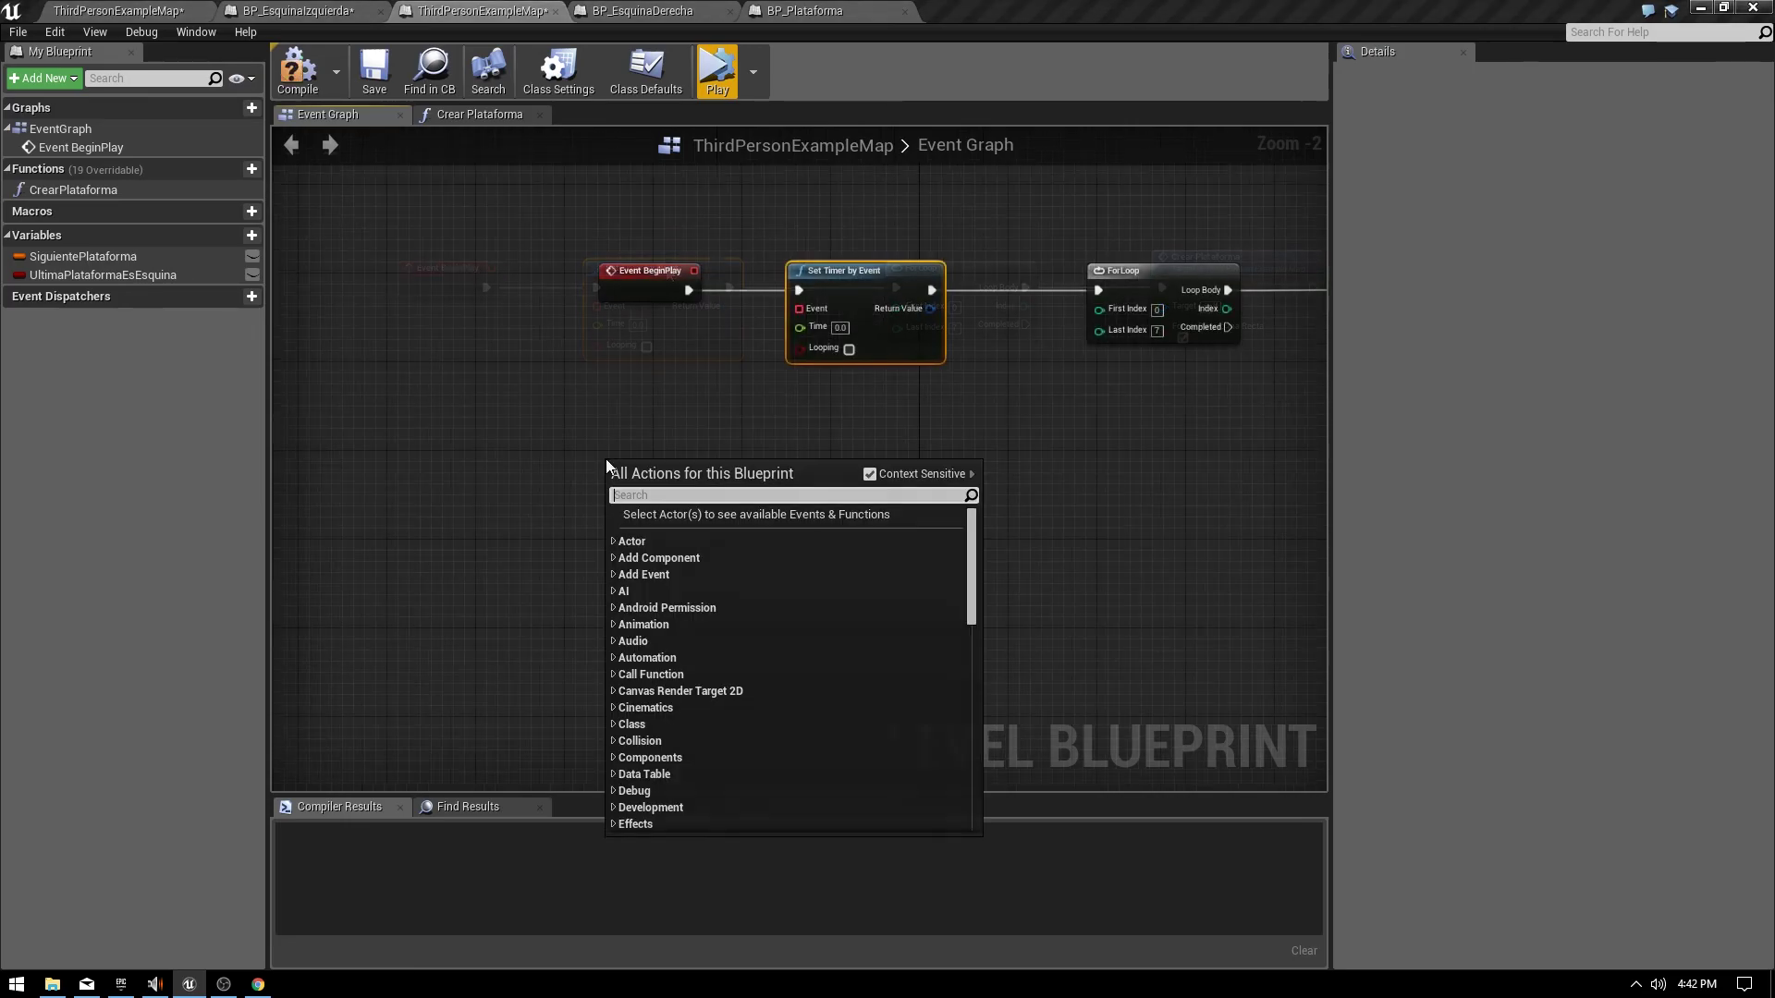
right_click(585, 457)
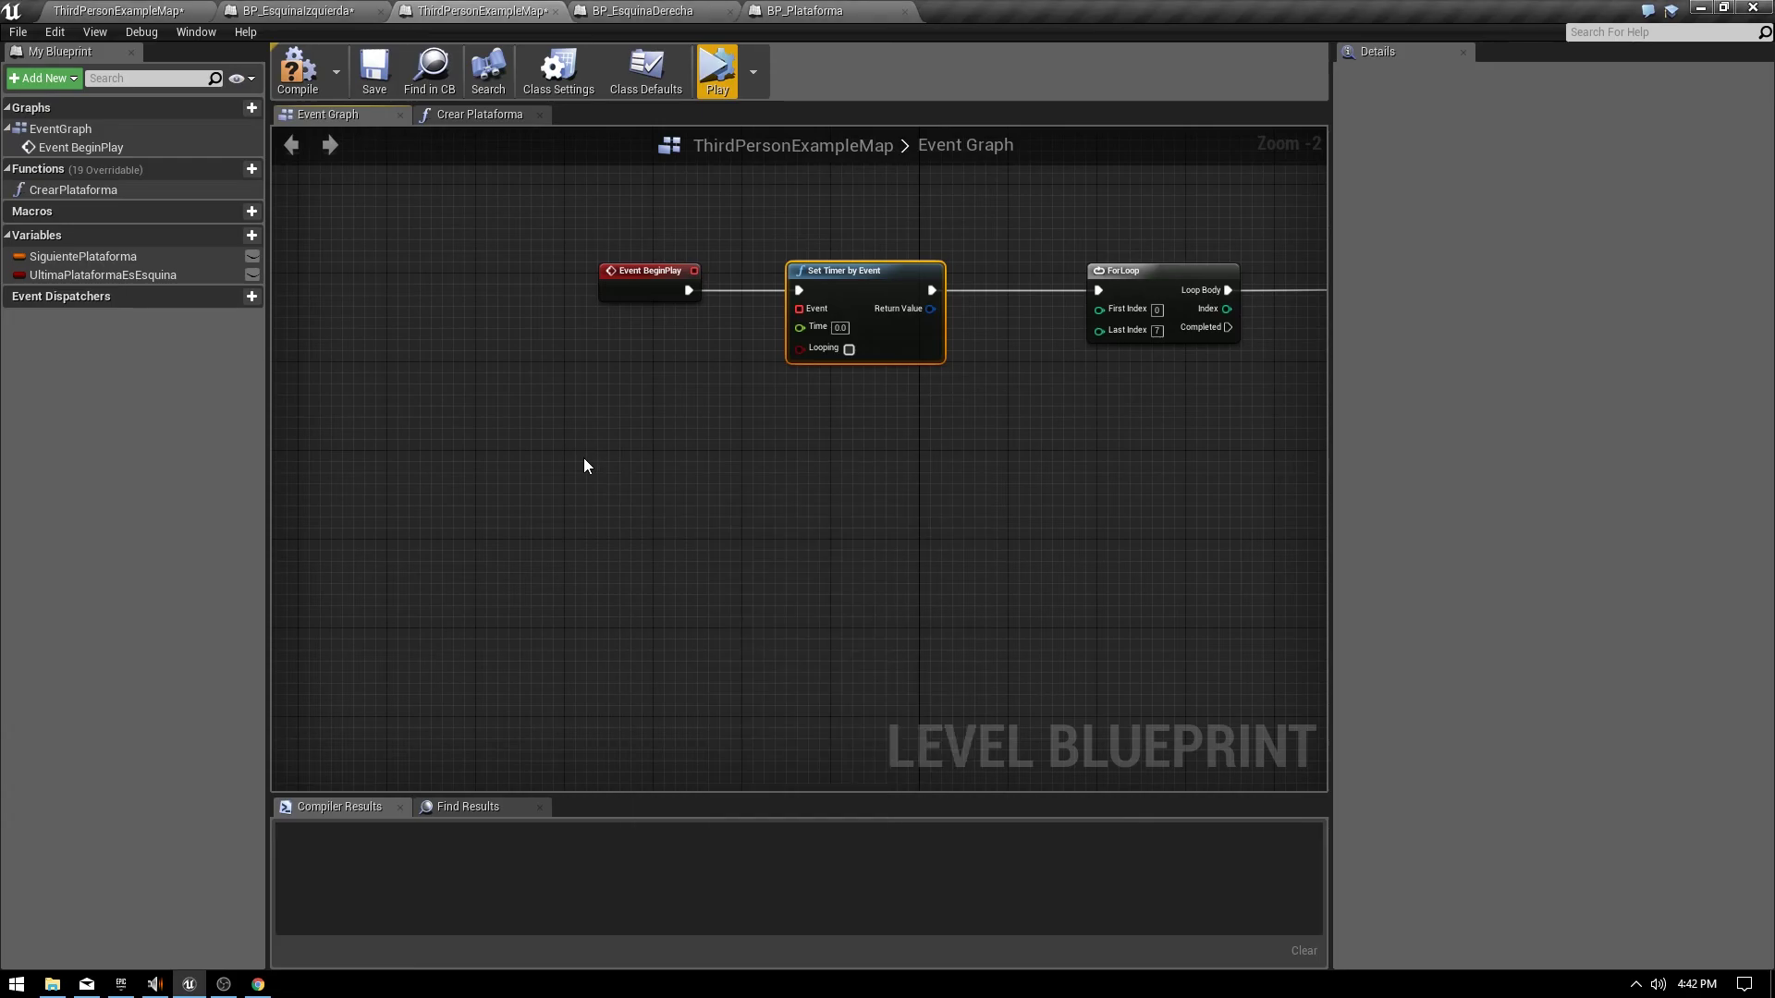
right_click(585, 457)
text(custom)
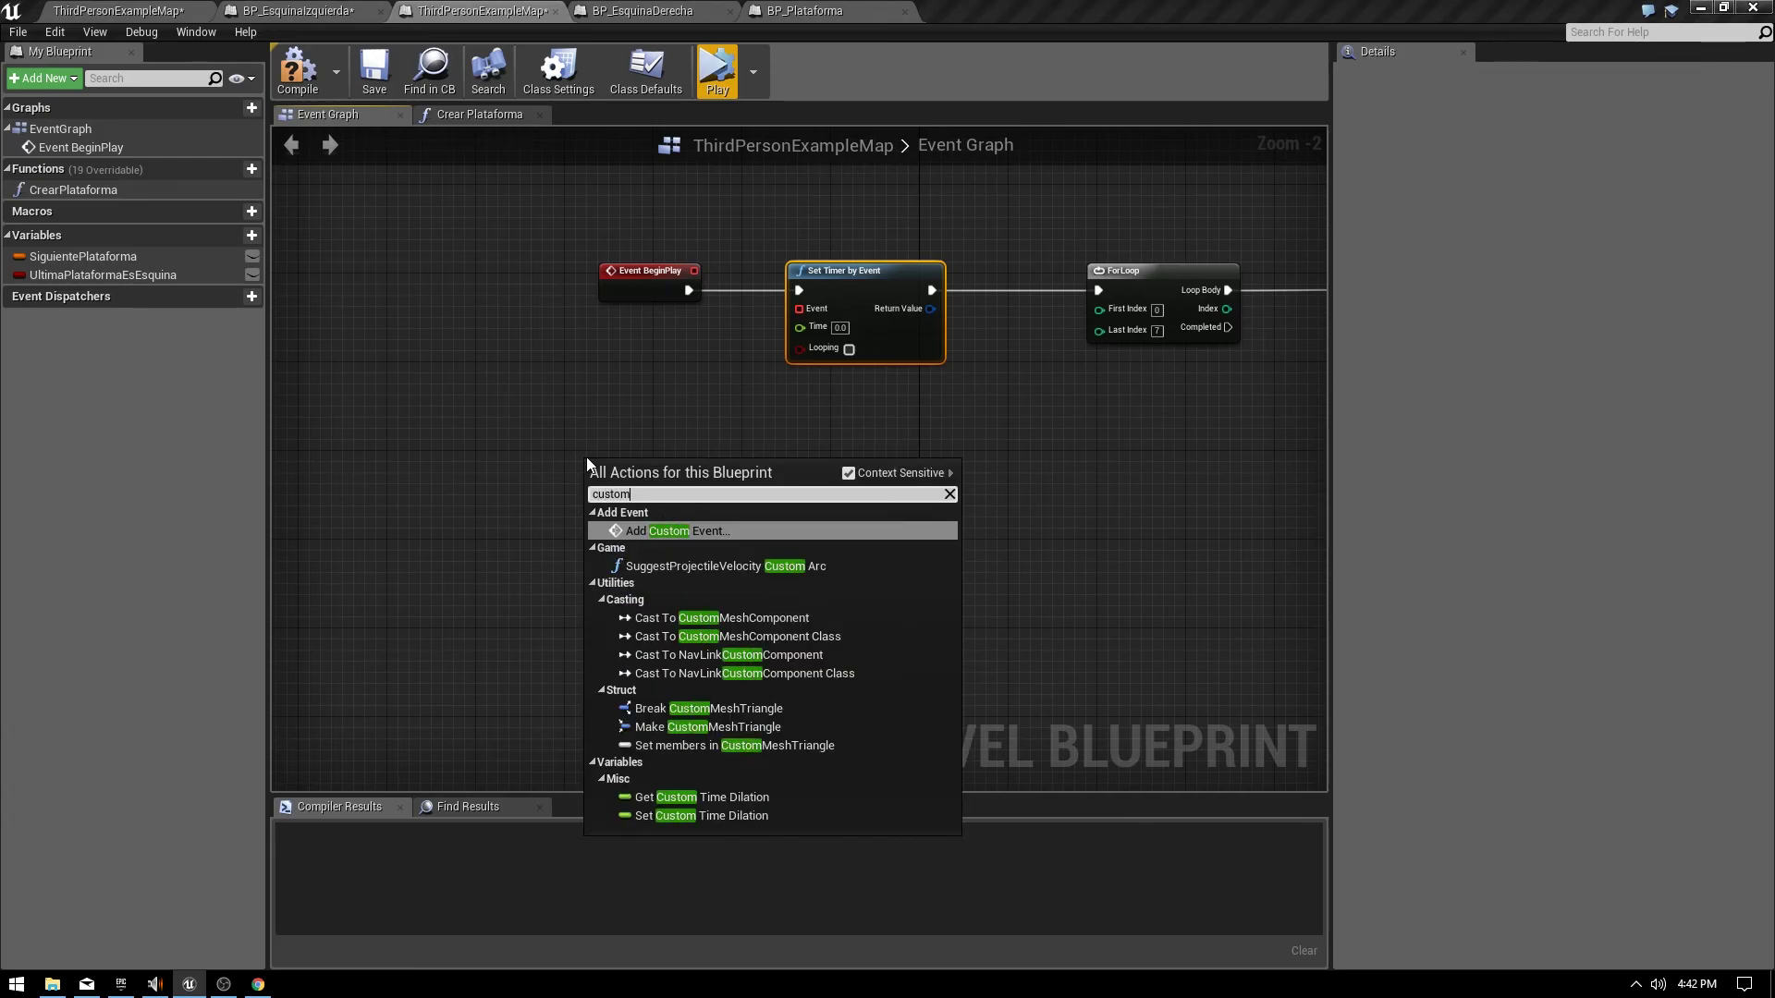
click(690, 529)
text(OnCrearPlatafor)
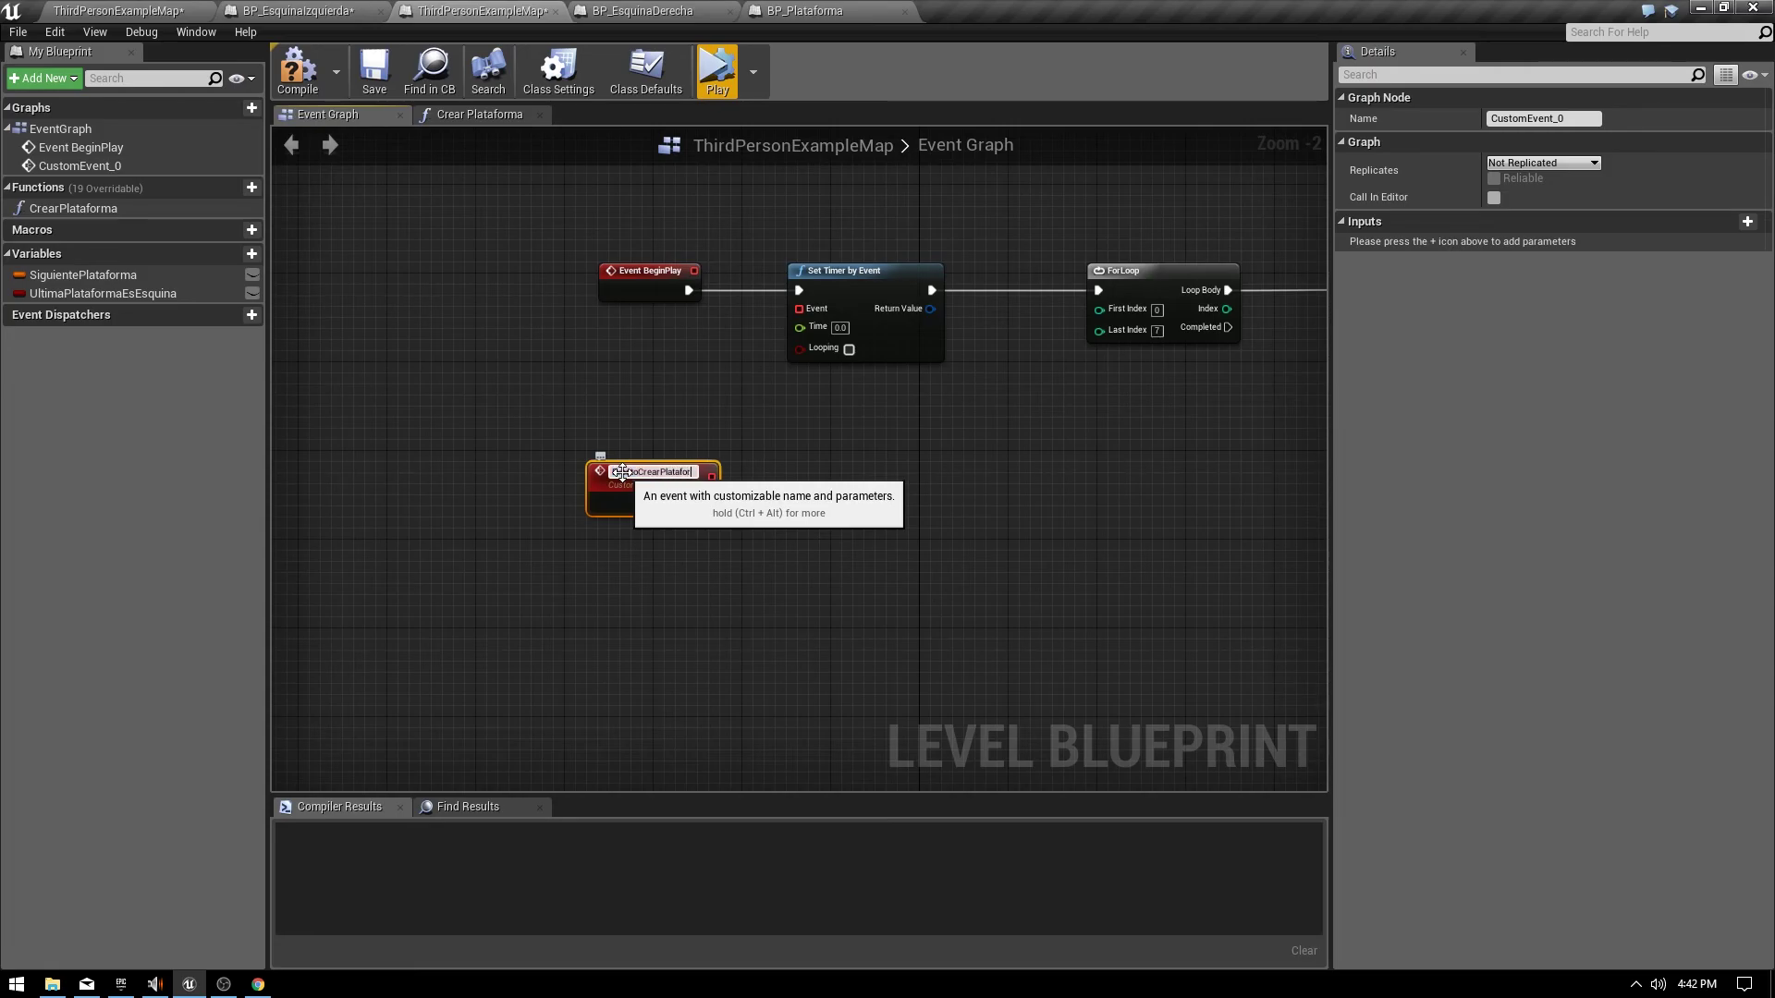
text(ma)
key(Return)
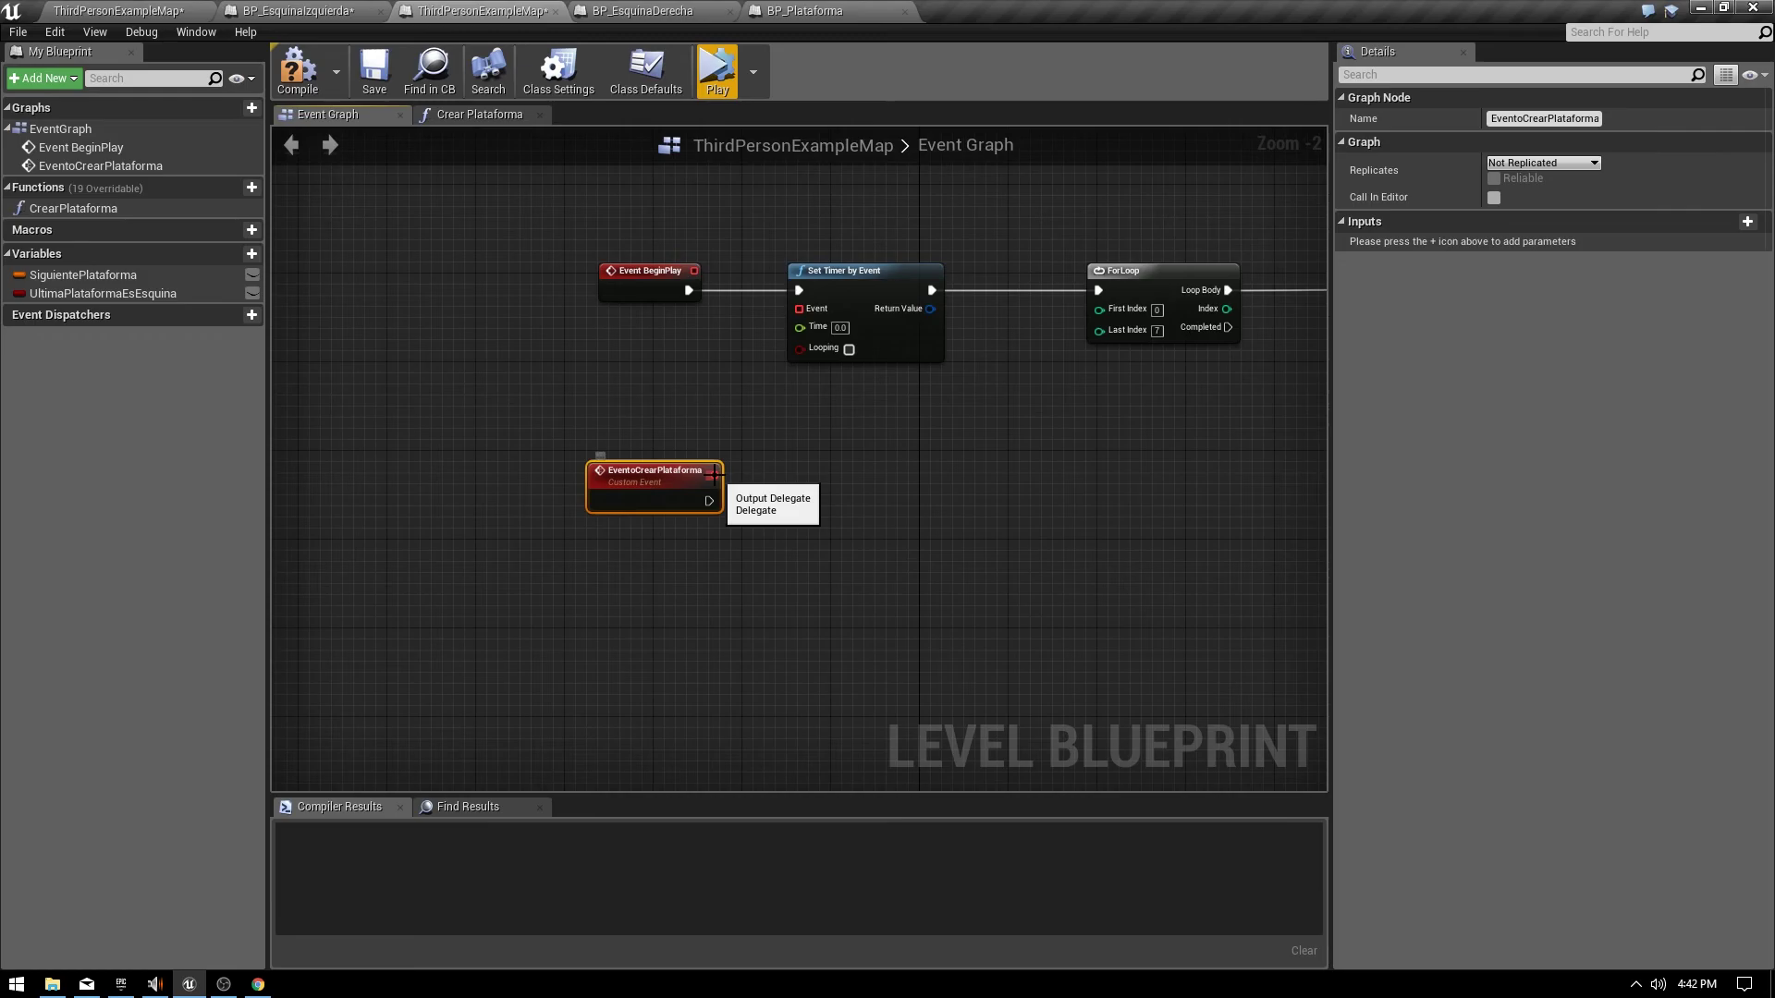
drag(791, 316, 802, 308)
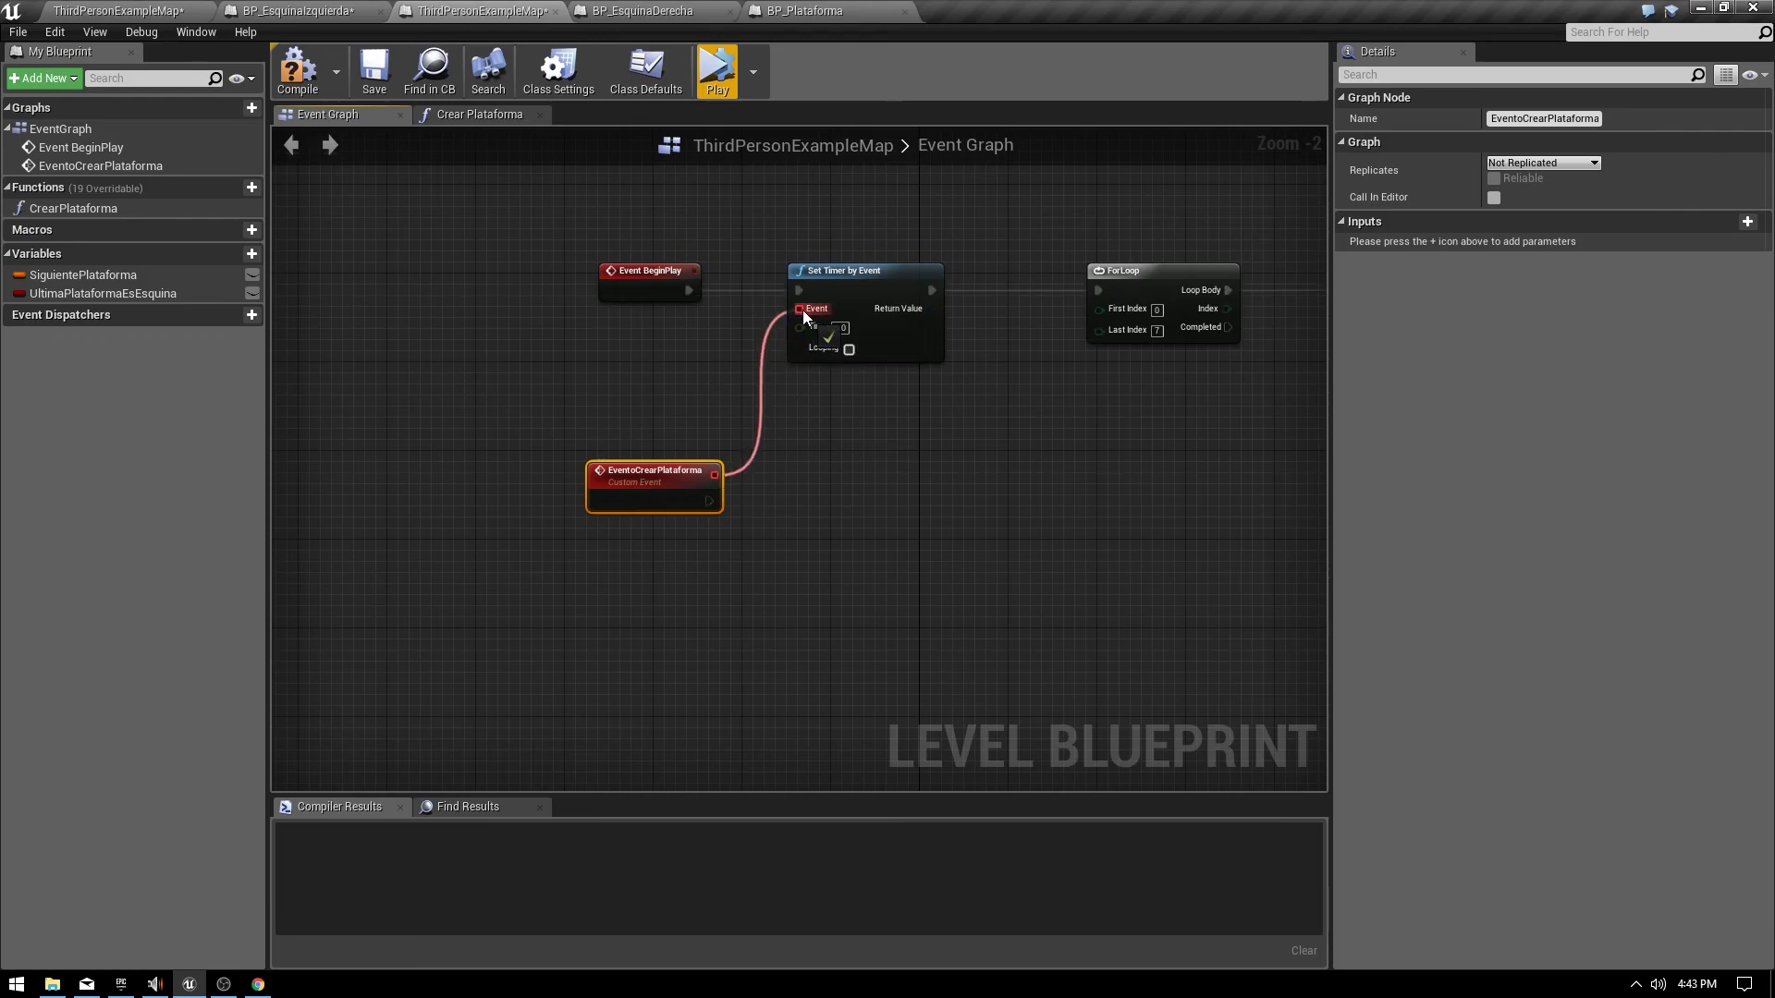
right_drag(589, 191, 541, 352)
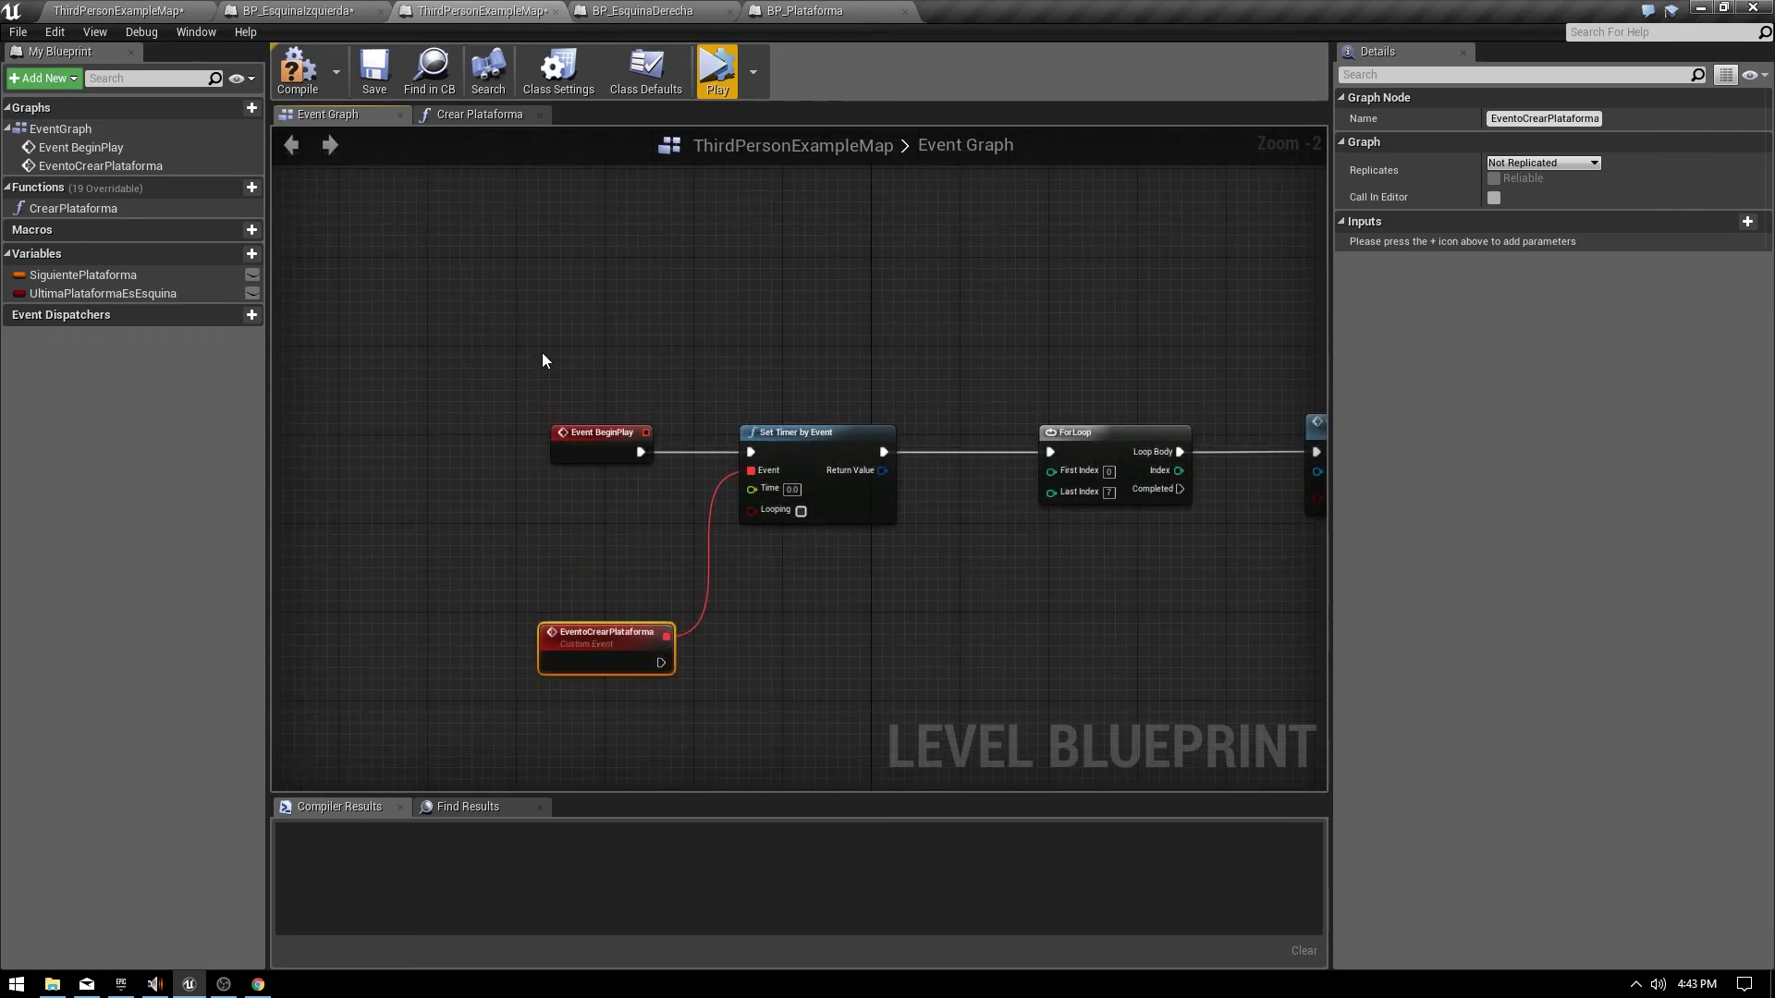
drag(529, 348, 799, 392)
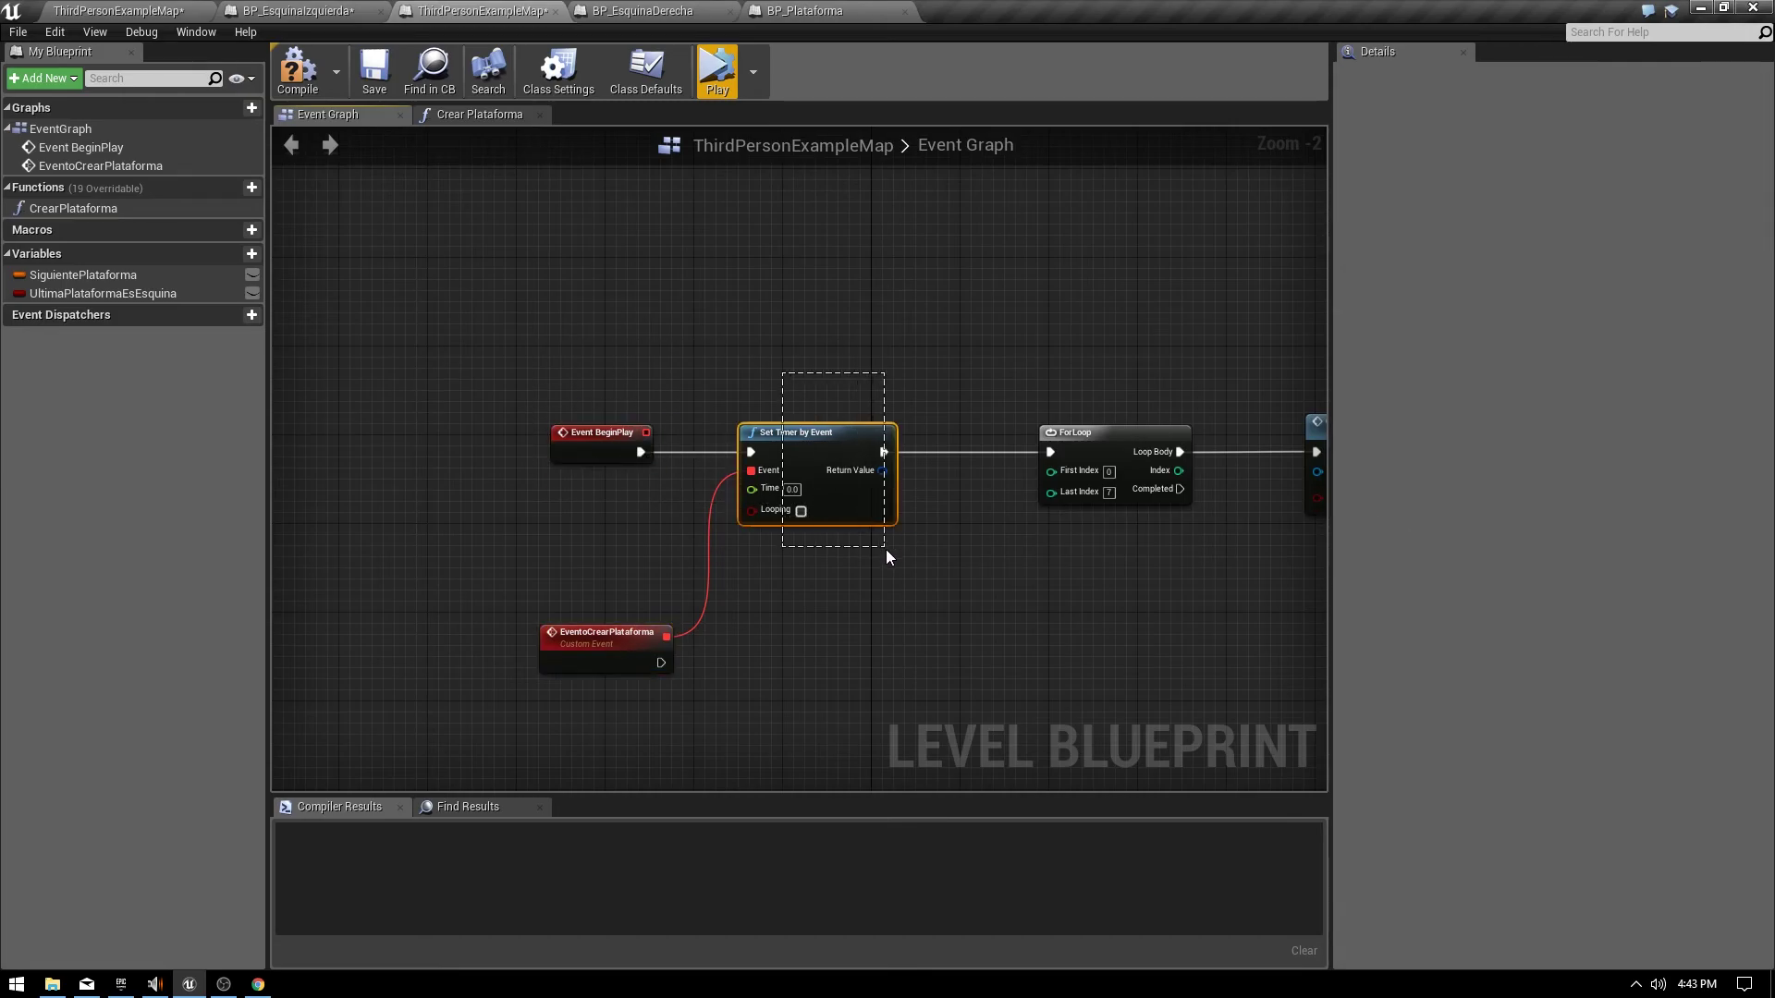
Make the Set Timer by Event loop every 1 second and reposition EventoCrearPlataforma.
scroll(840, 519, up, 2)
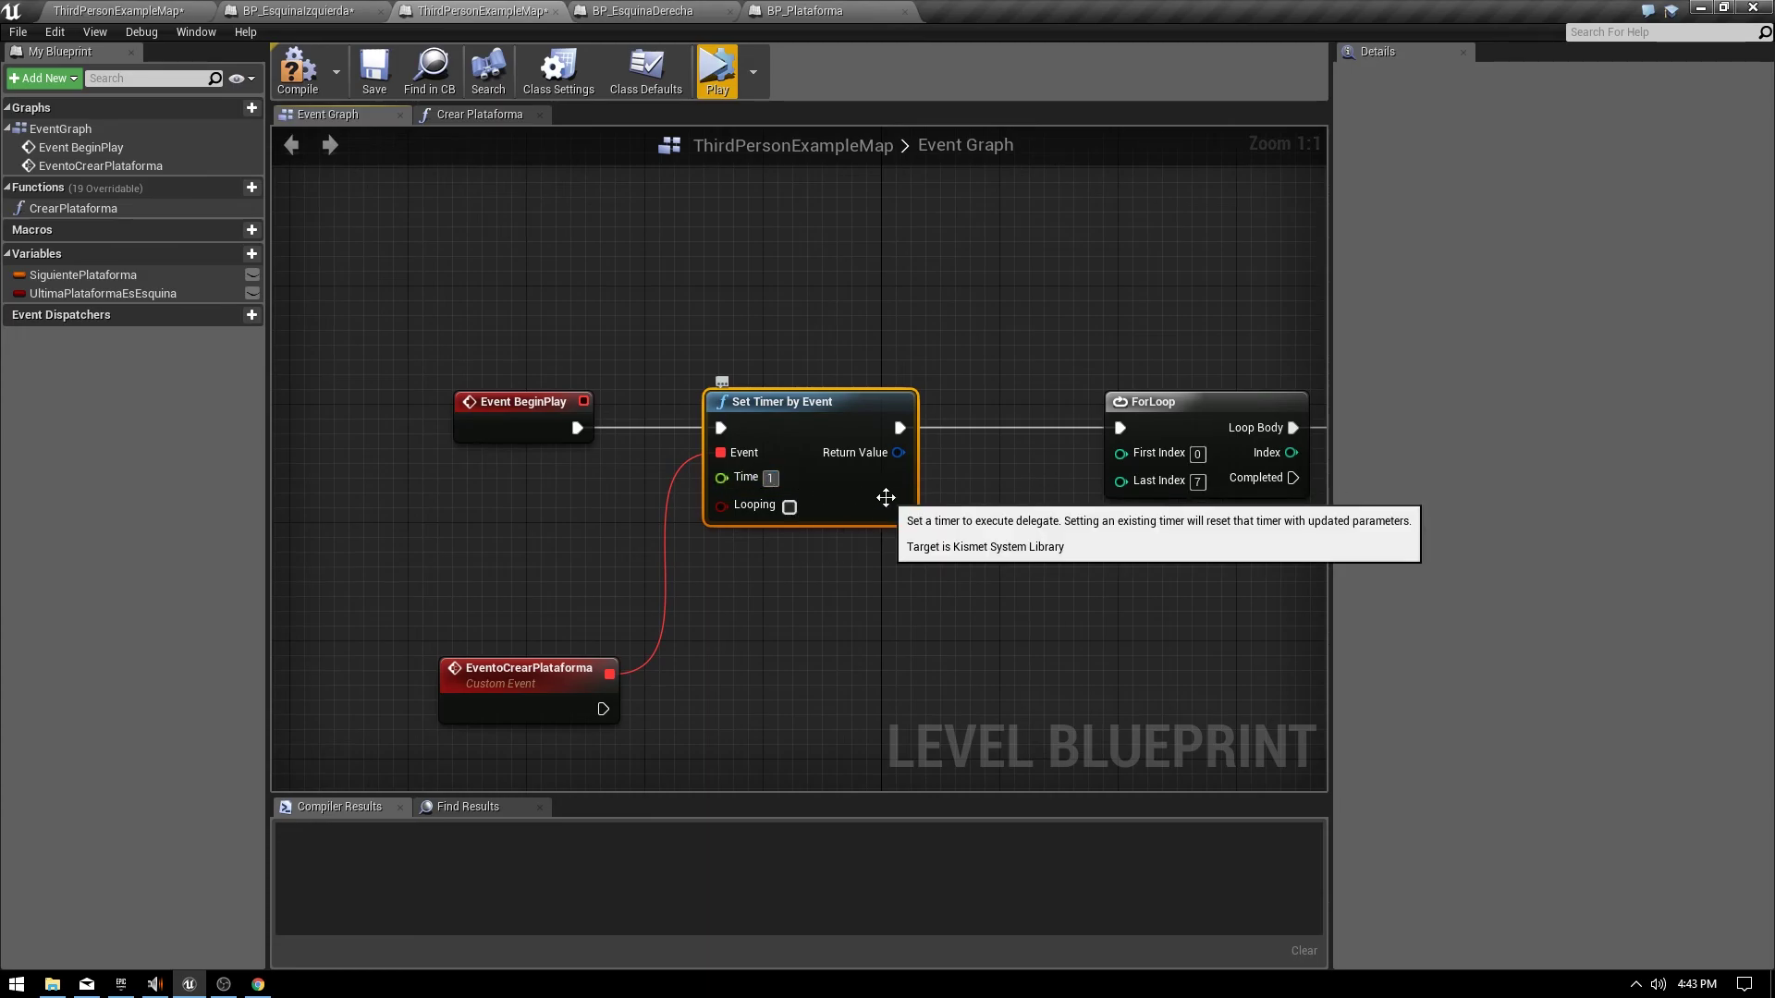
click(789, 507)
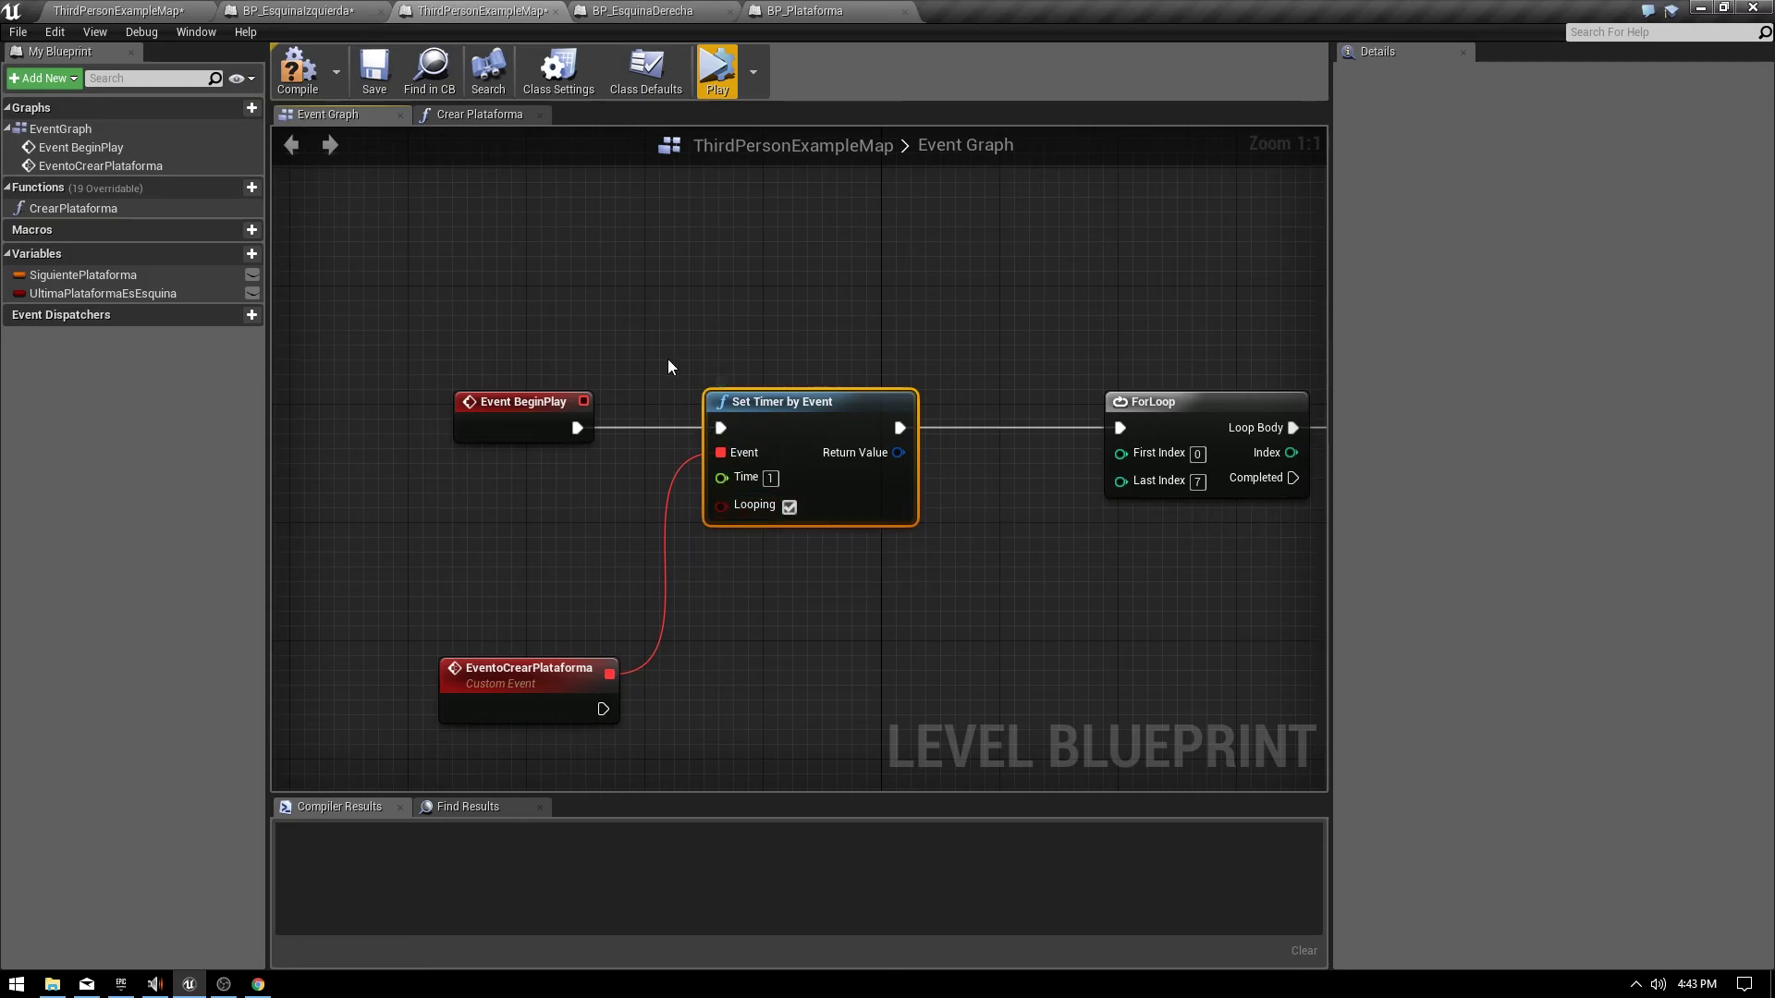
mouse_move(756, 326)
mouse_down()
mouse_move(937, 509)
mouse_move(879, 491)
mouse_up()
right_drag(851, 573, 943, 484)
click(619, 562)
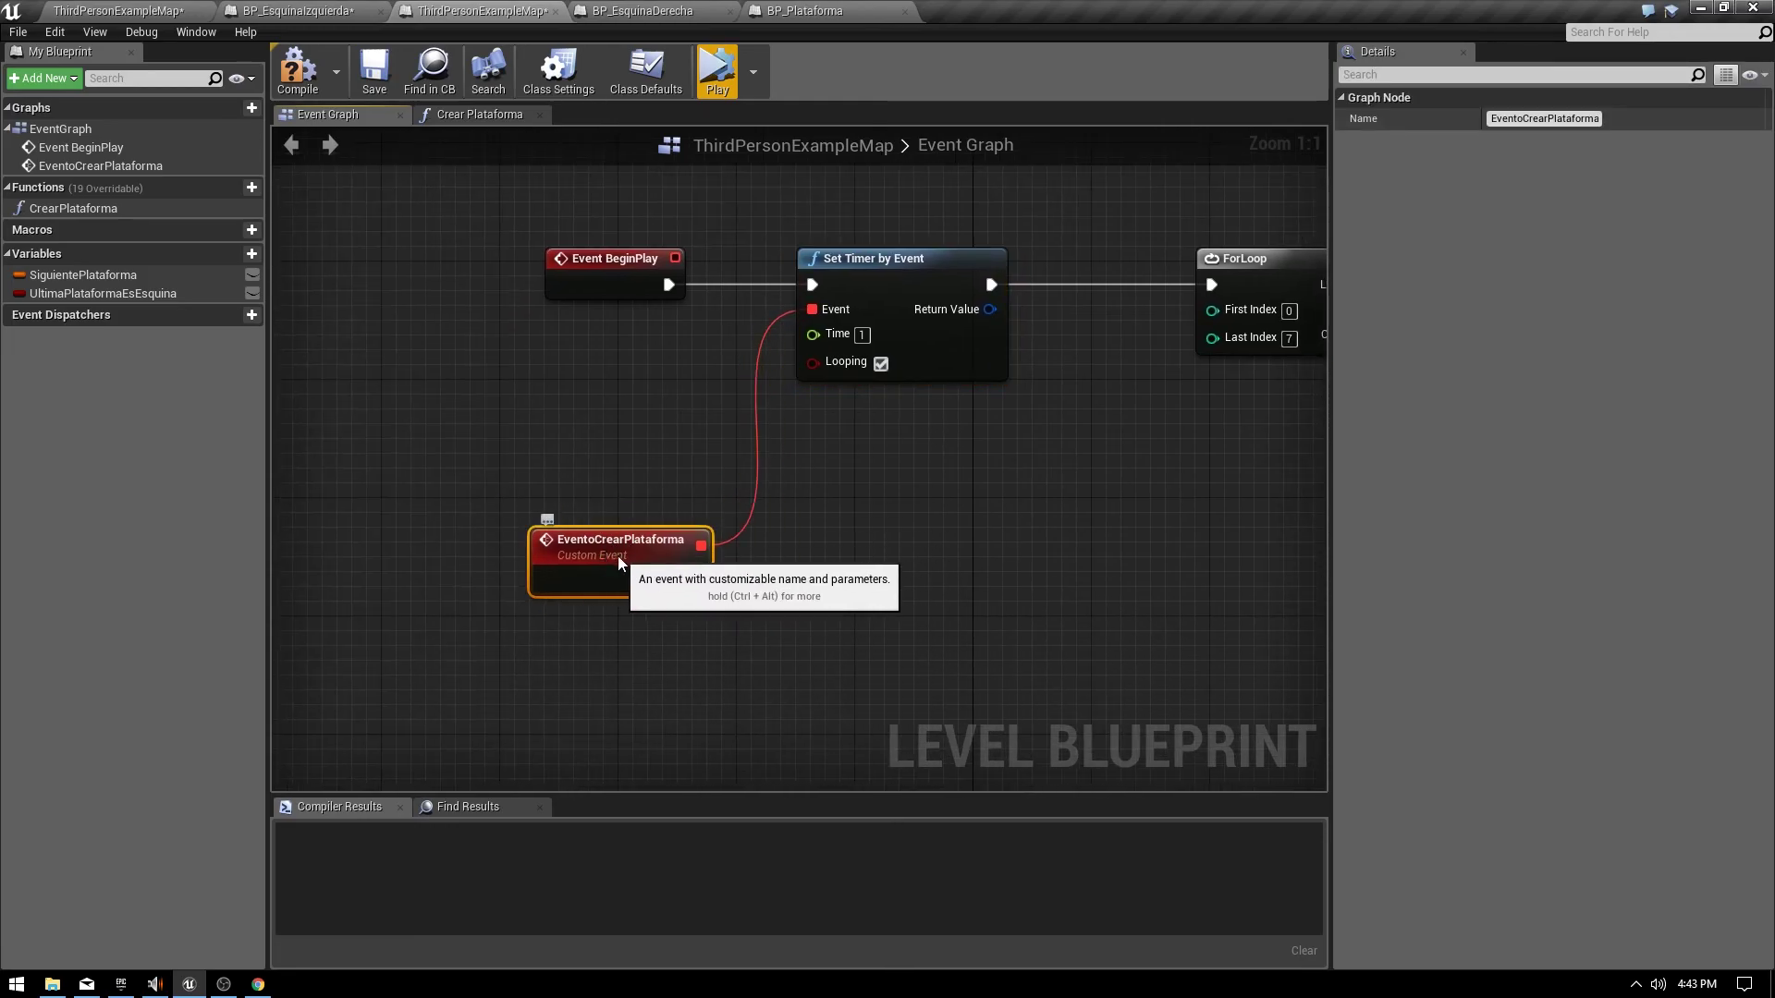
drag(626, 536, 603, 572)
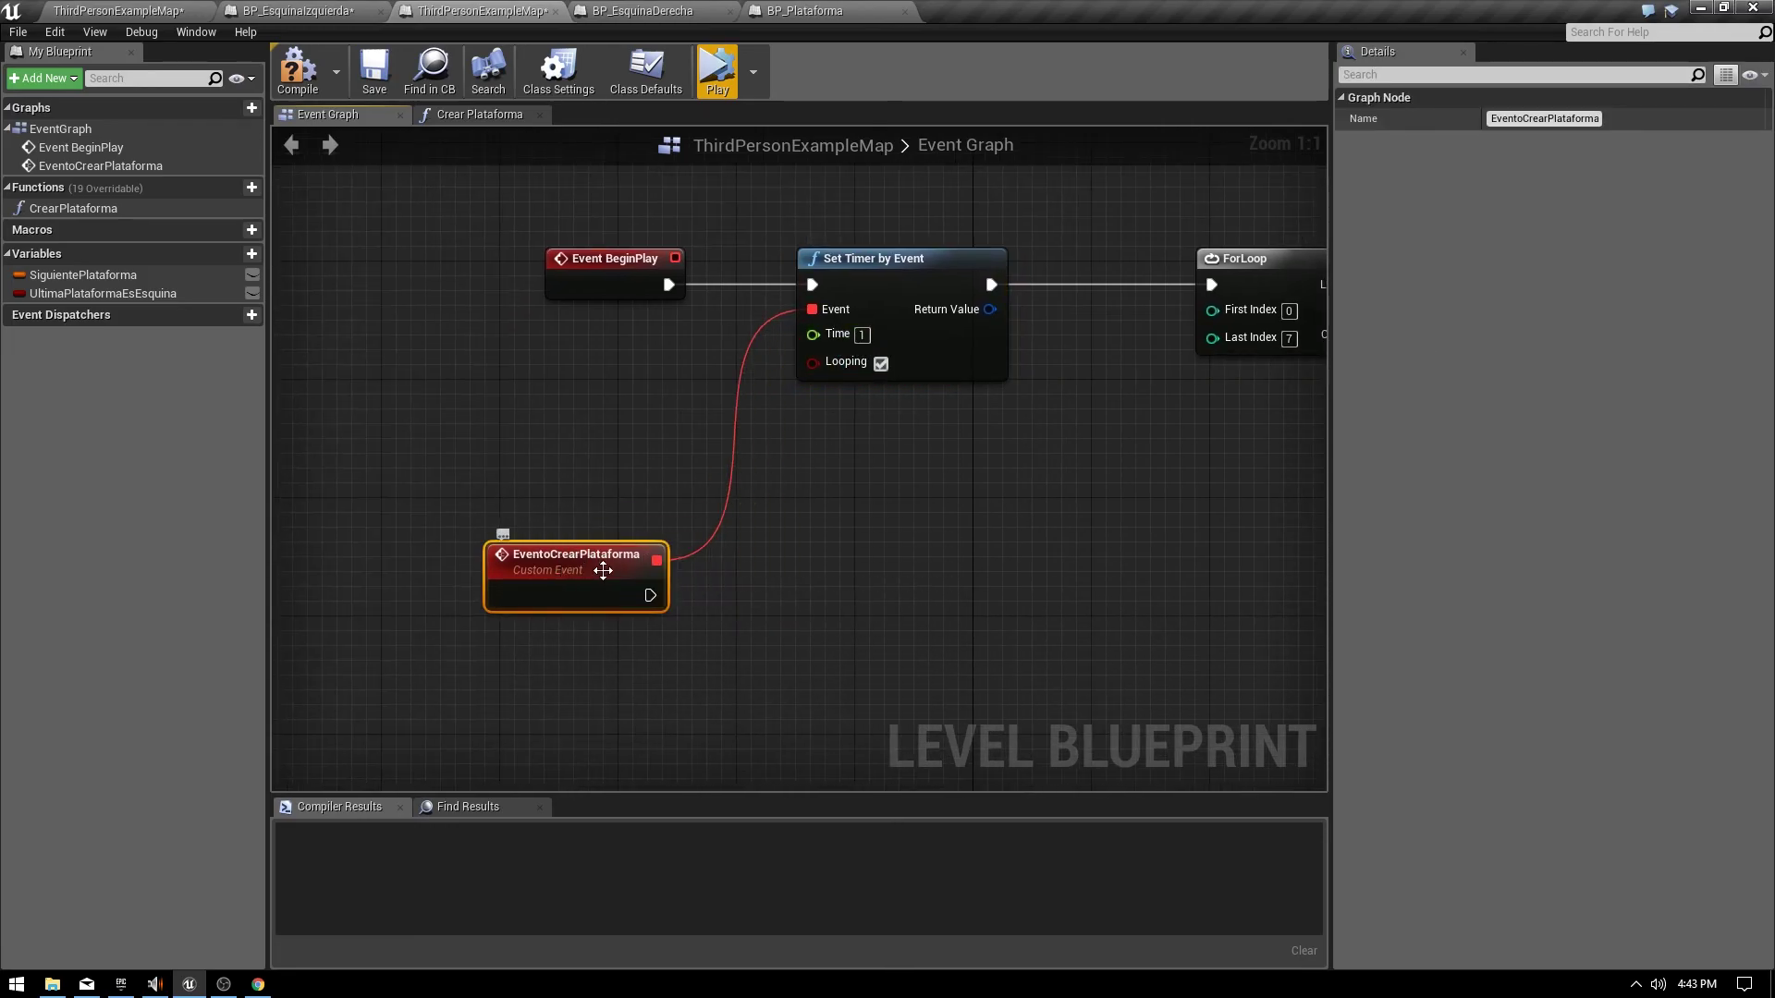
click(622, 658)
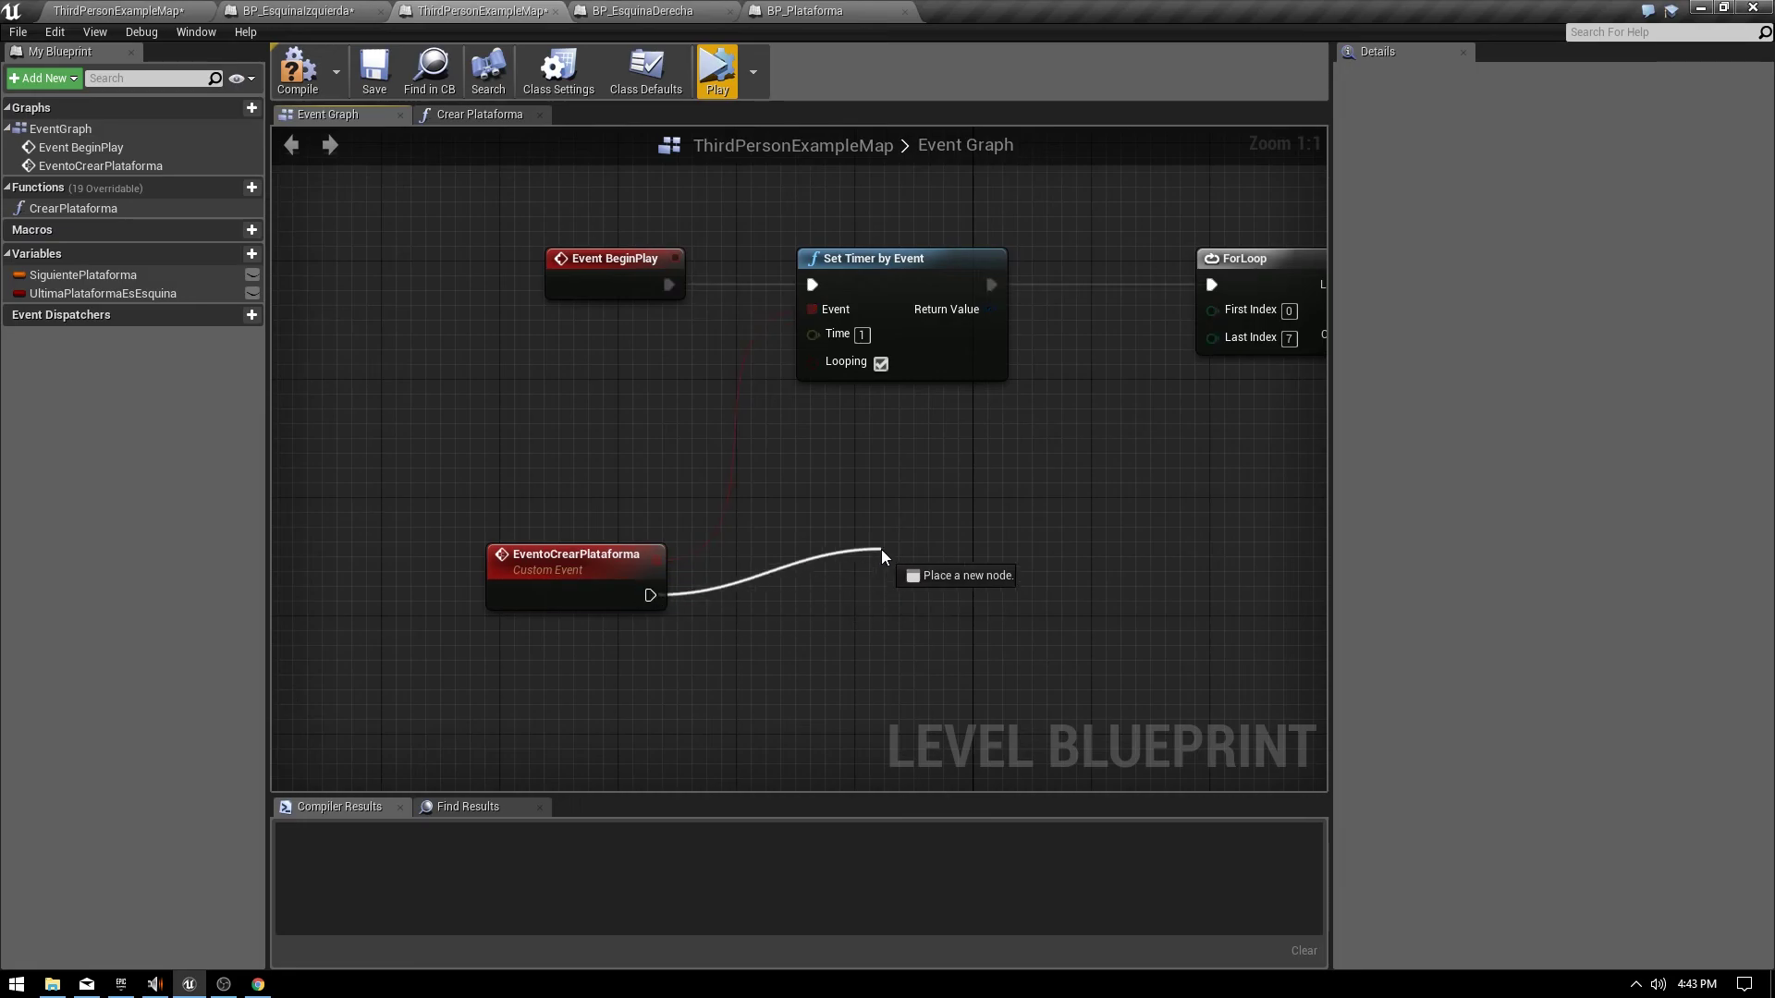
Have EventoCrearPlataforma run a Print String saying 'La funcion se ejecuto', then save.
drag(834, 587, 834, 588)
click(758, 557)
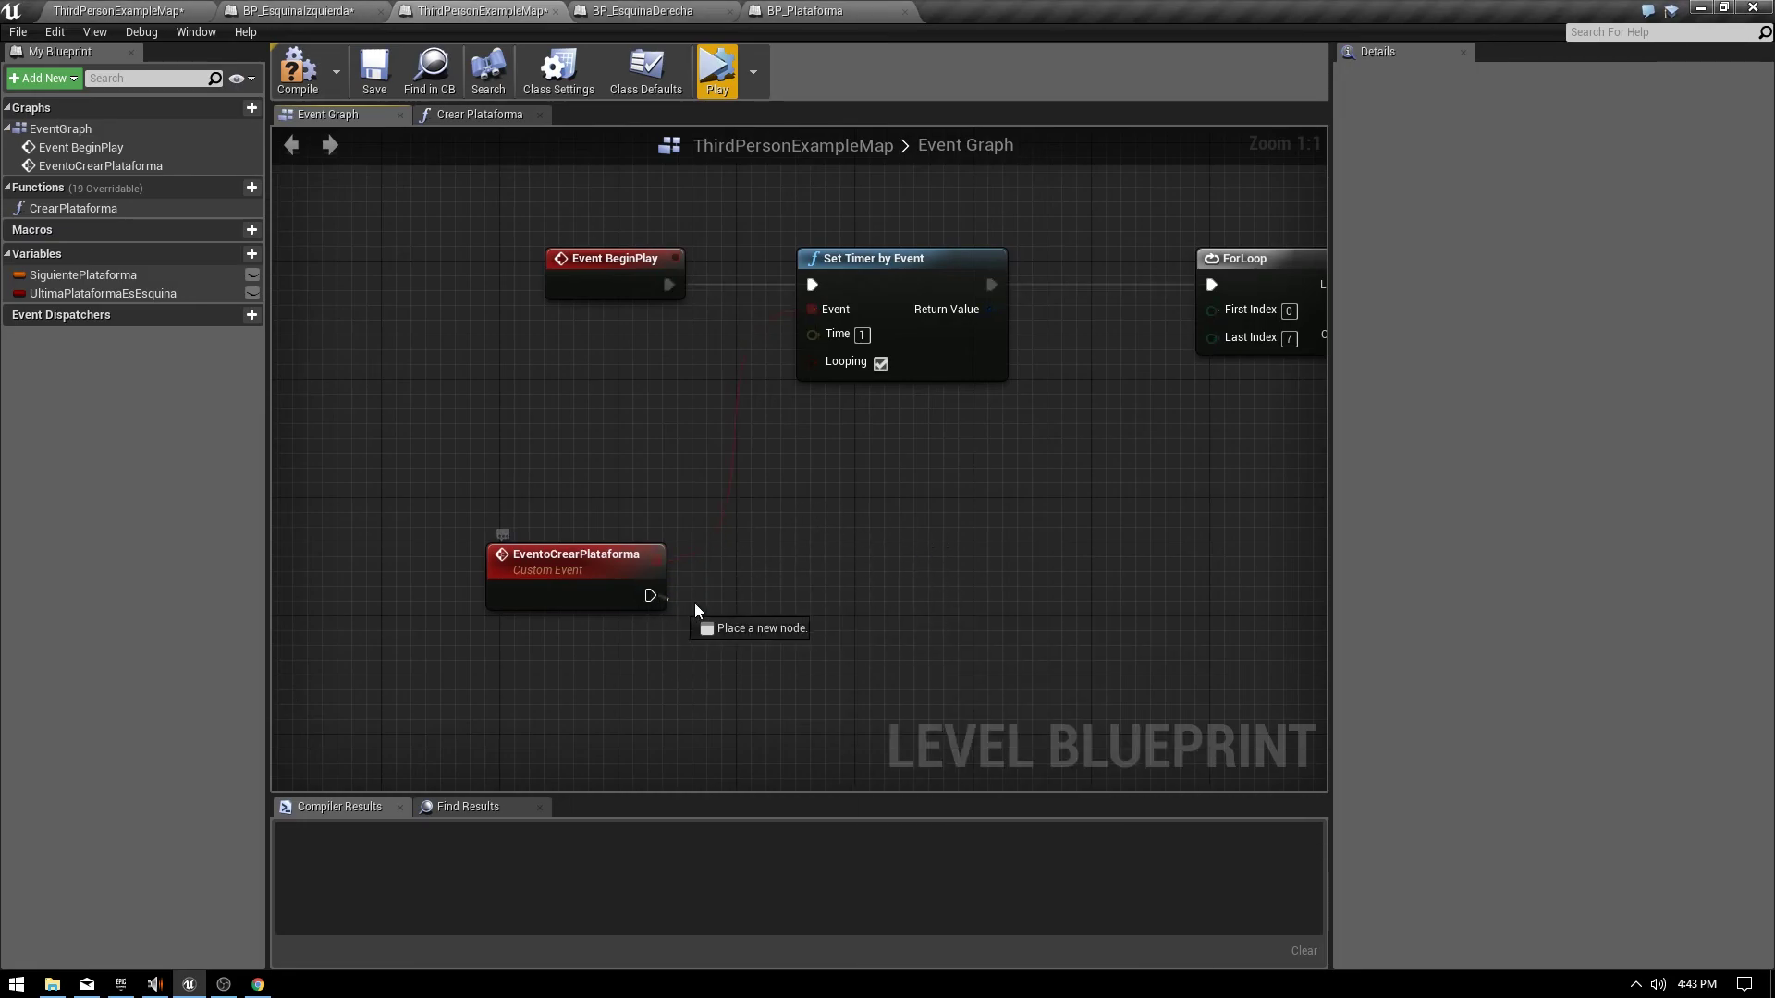
drag(695, 610, 790, 608)
text(print)
key(Return)
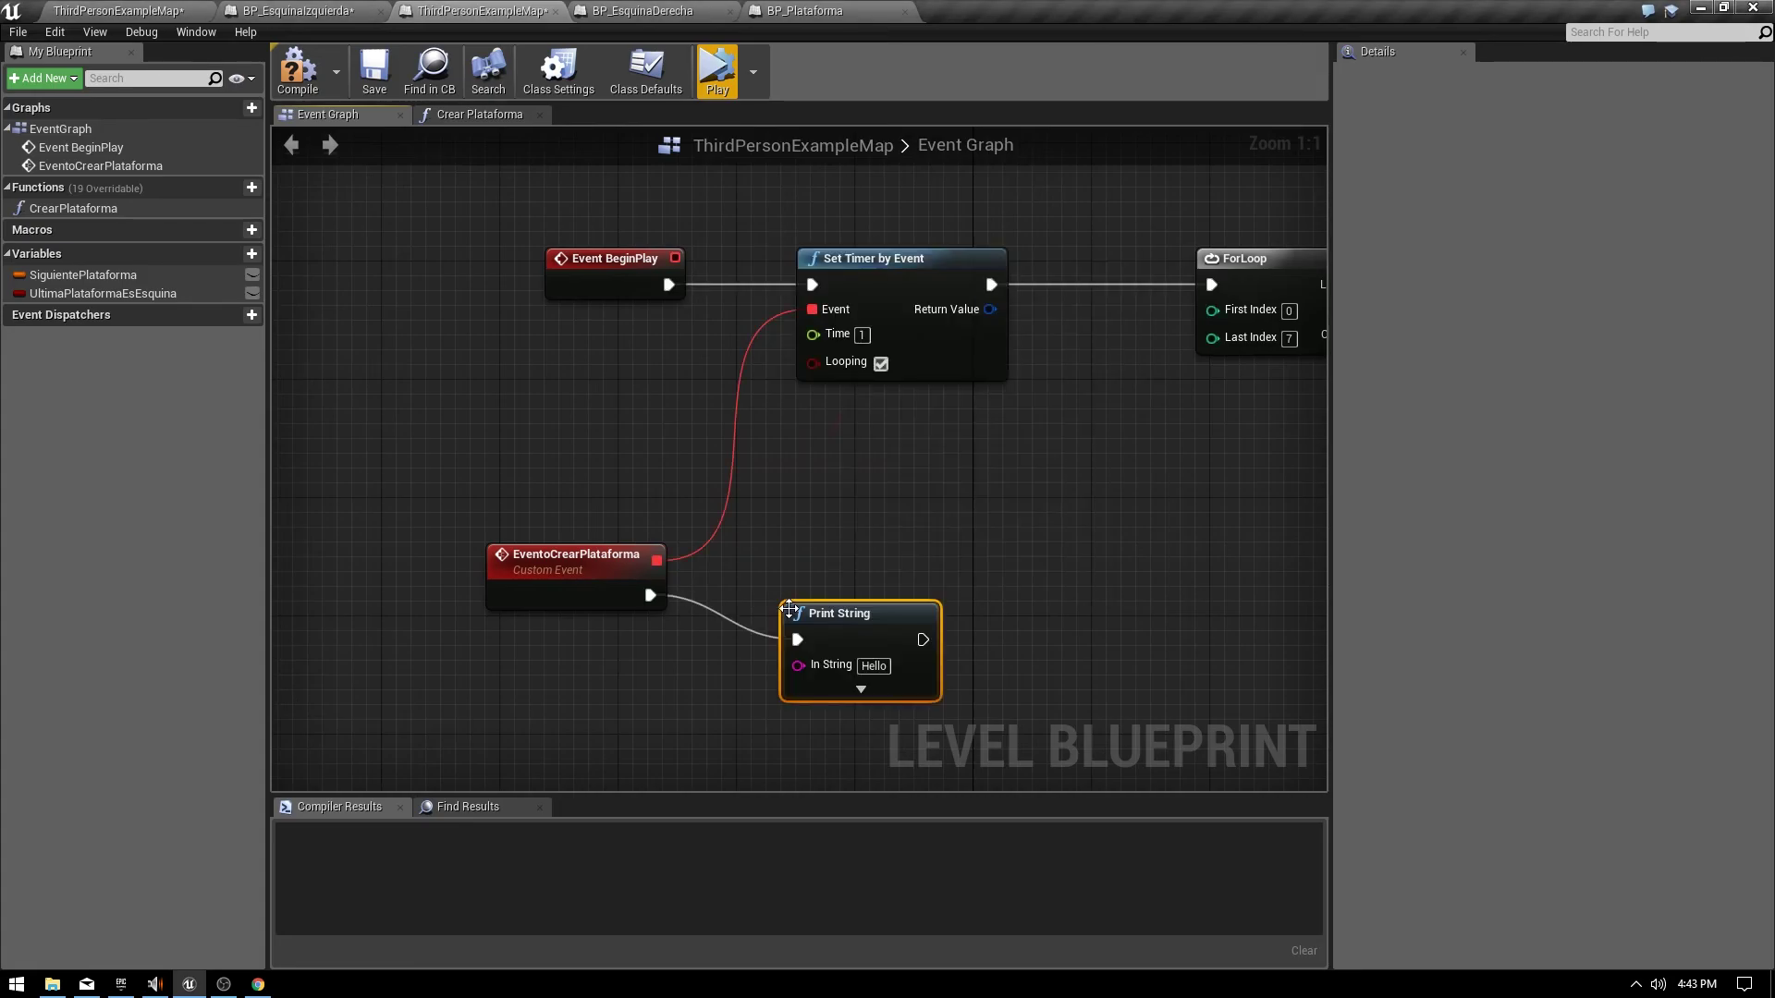
drag(885, 571, 915, 557)
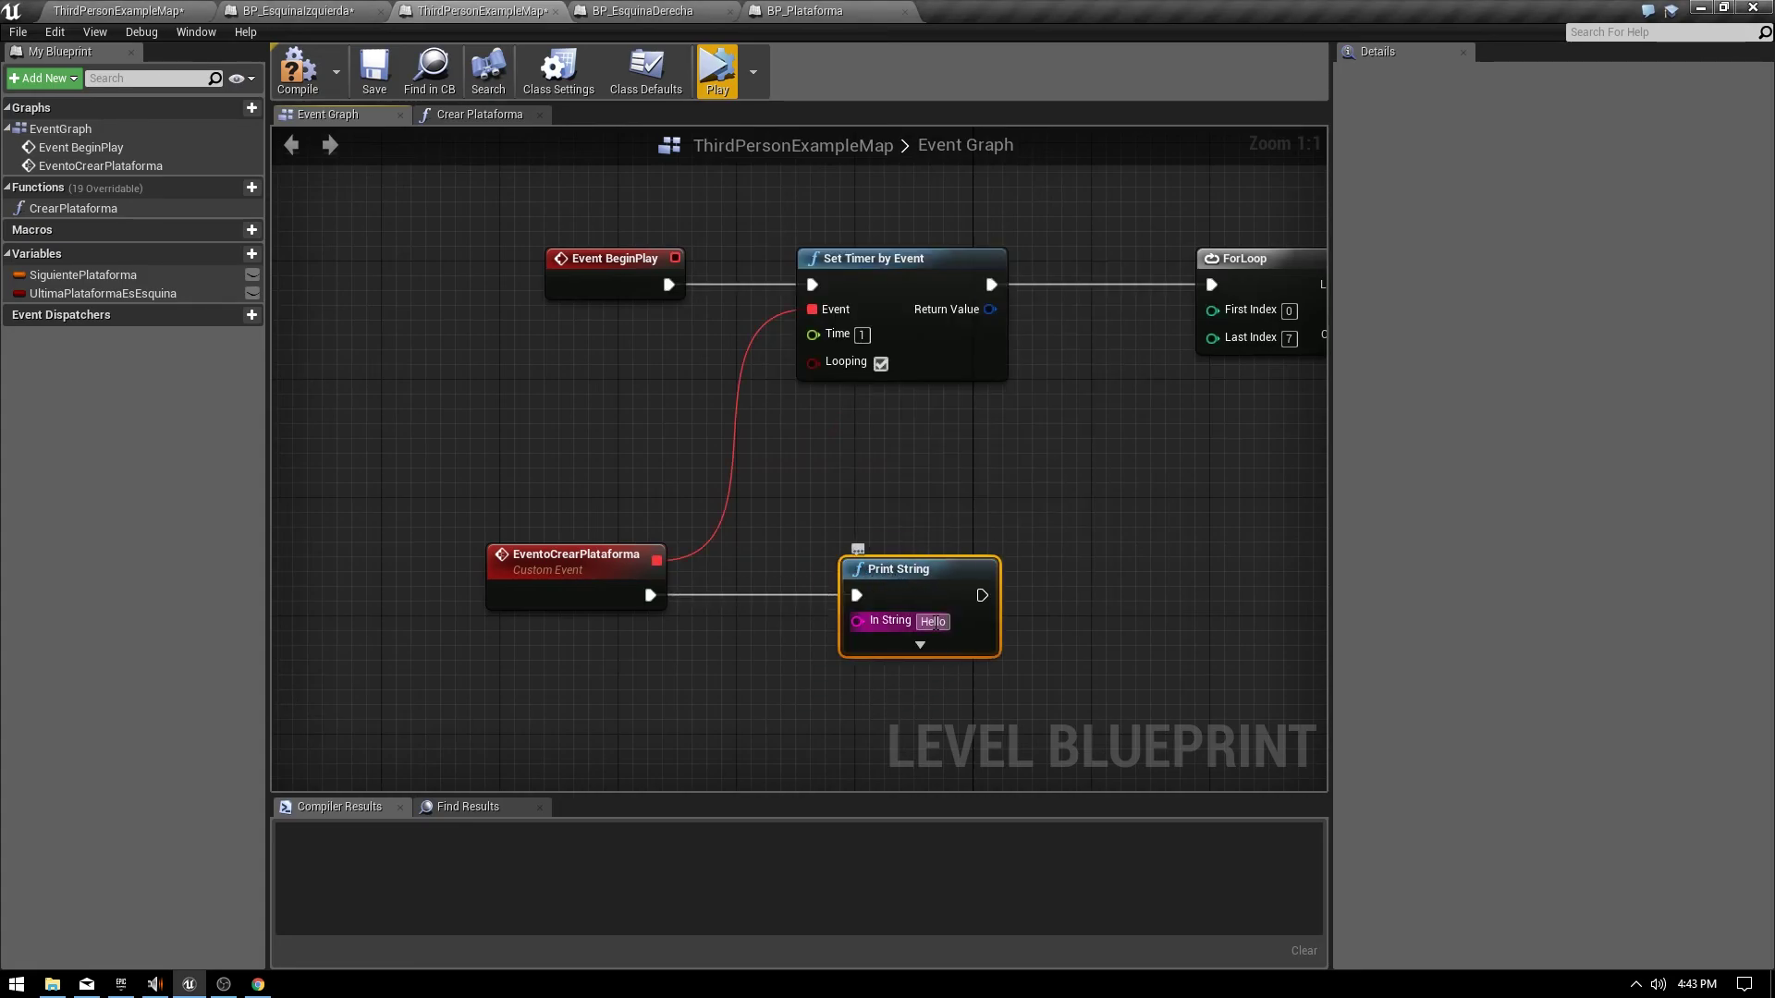
text(La funcion se ejecuto)
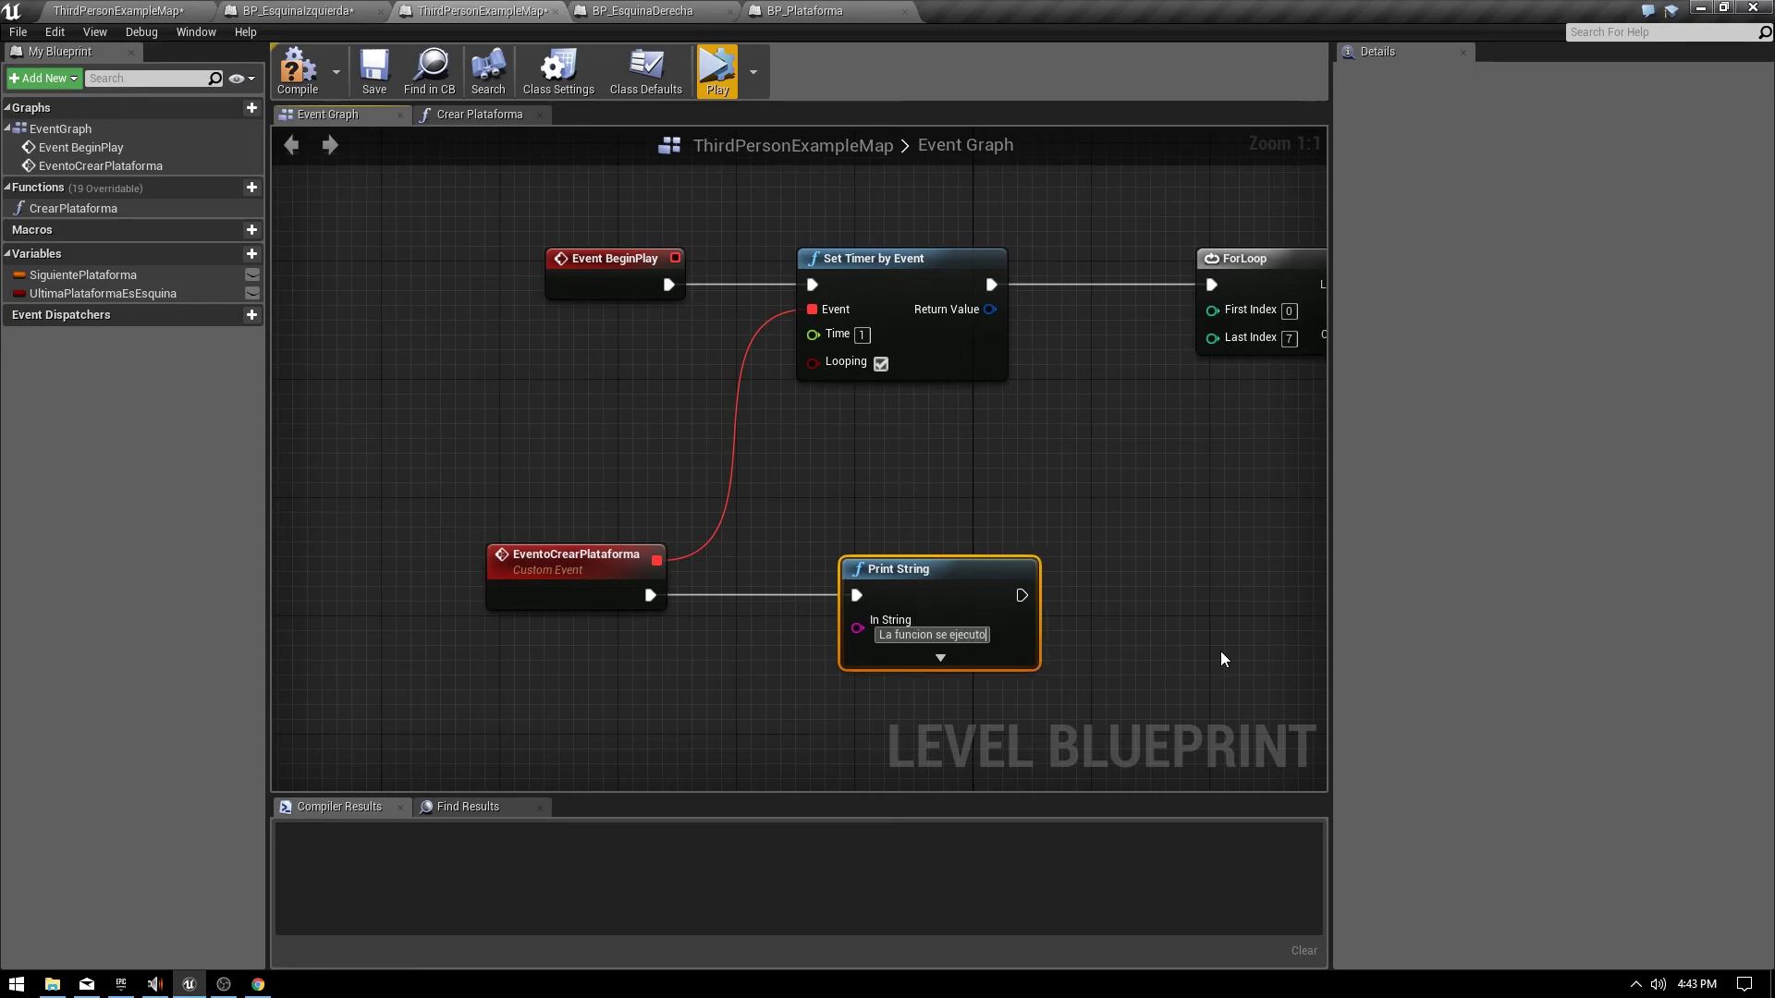
key(ctrl+s)
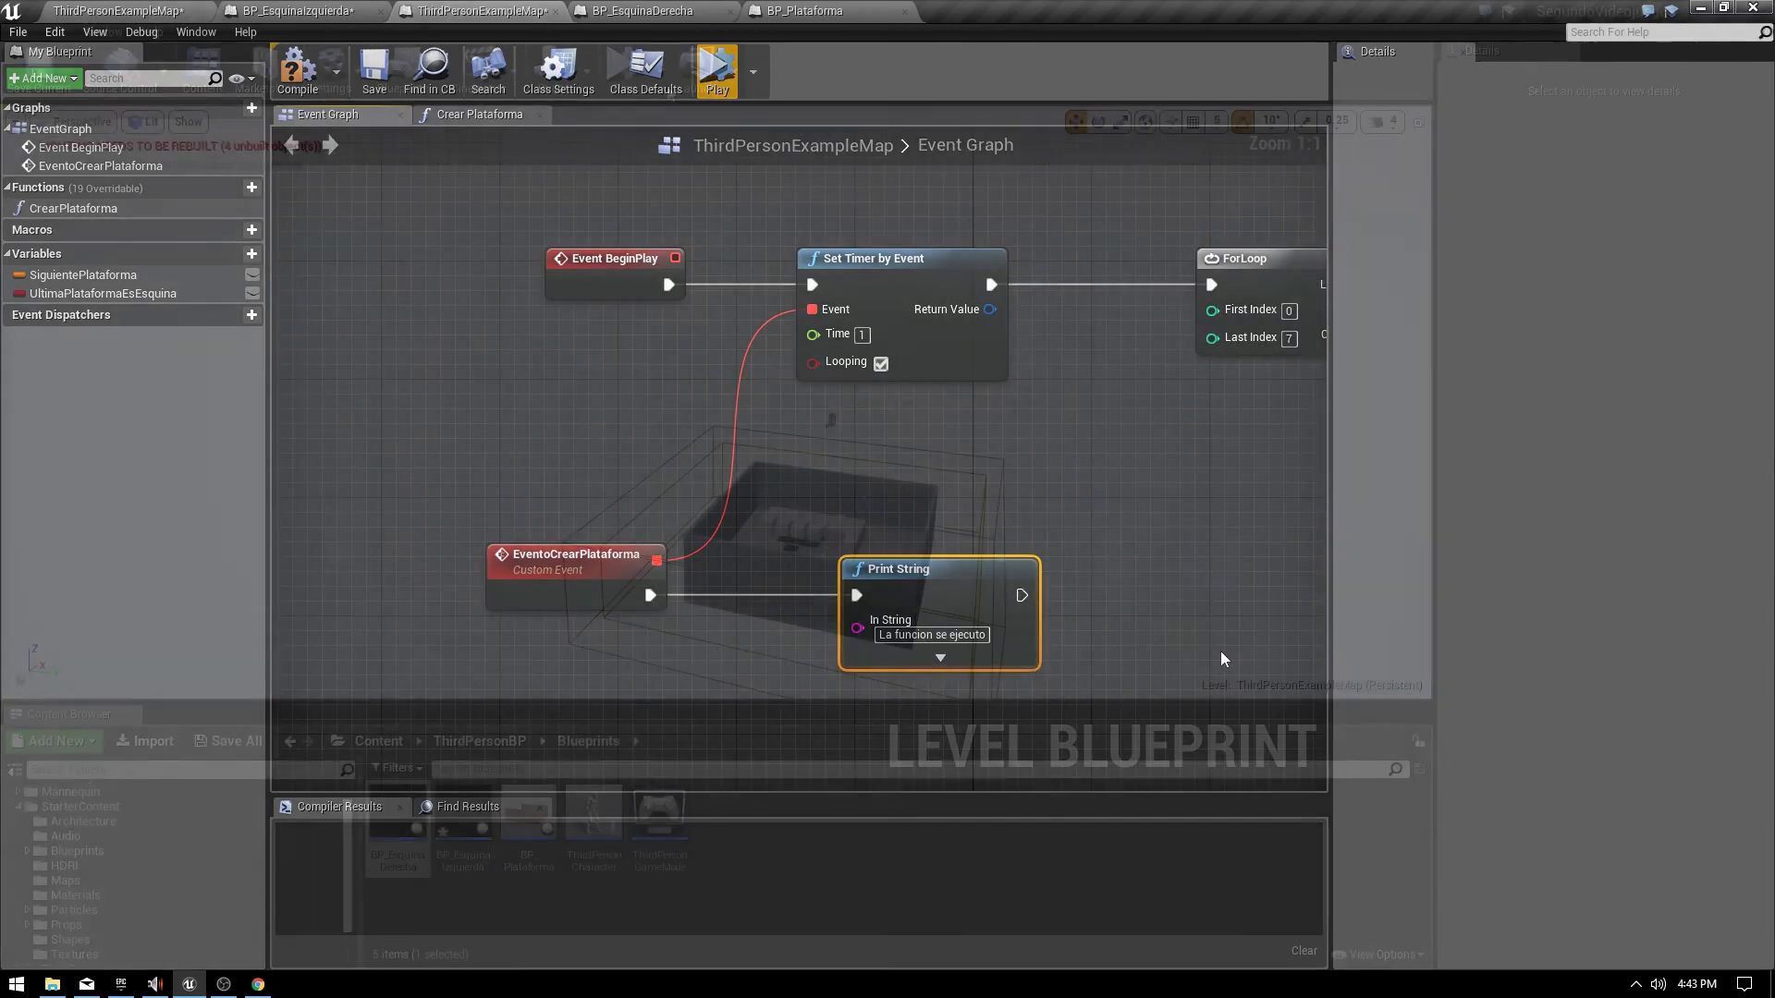
Run a standalone game preview showing the repeated message, close it, and open BP_EsquinaDerecha.
click(660, 74)
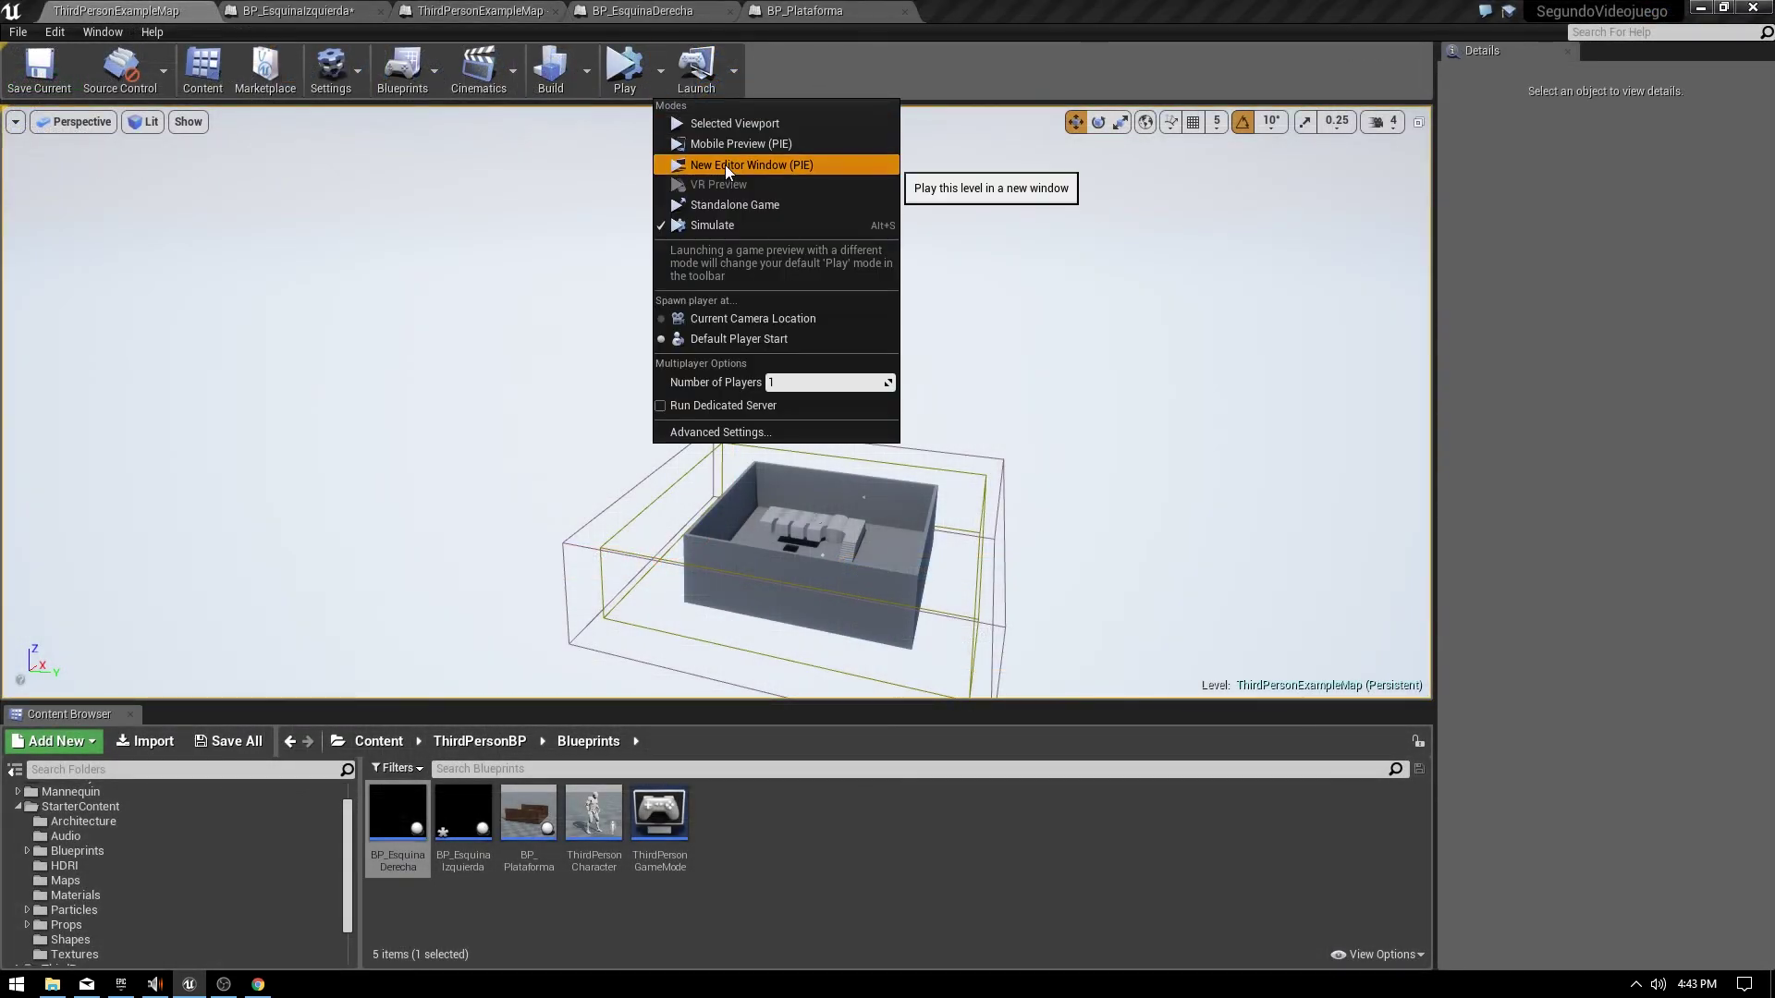
click(725, 167)
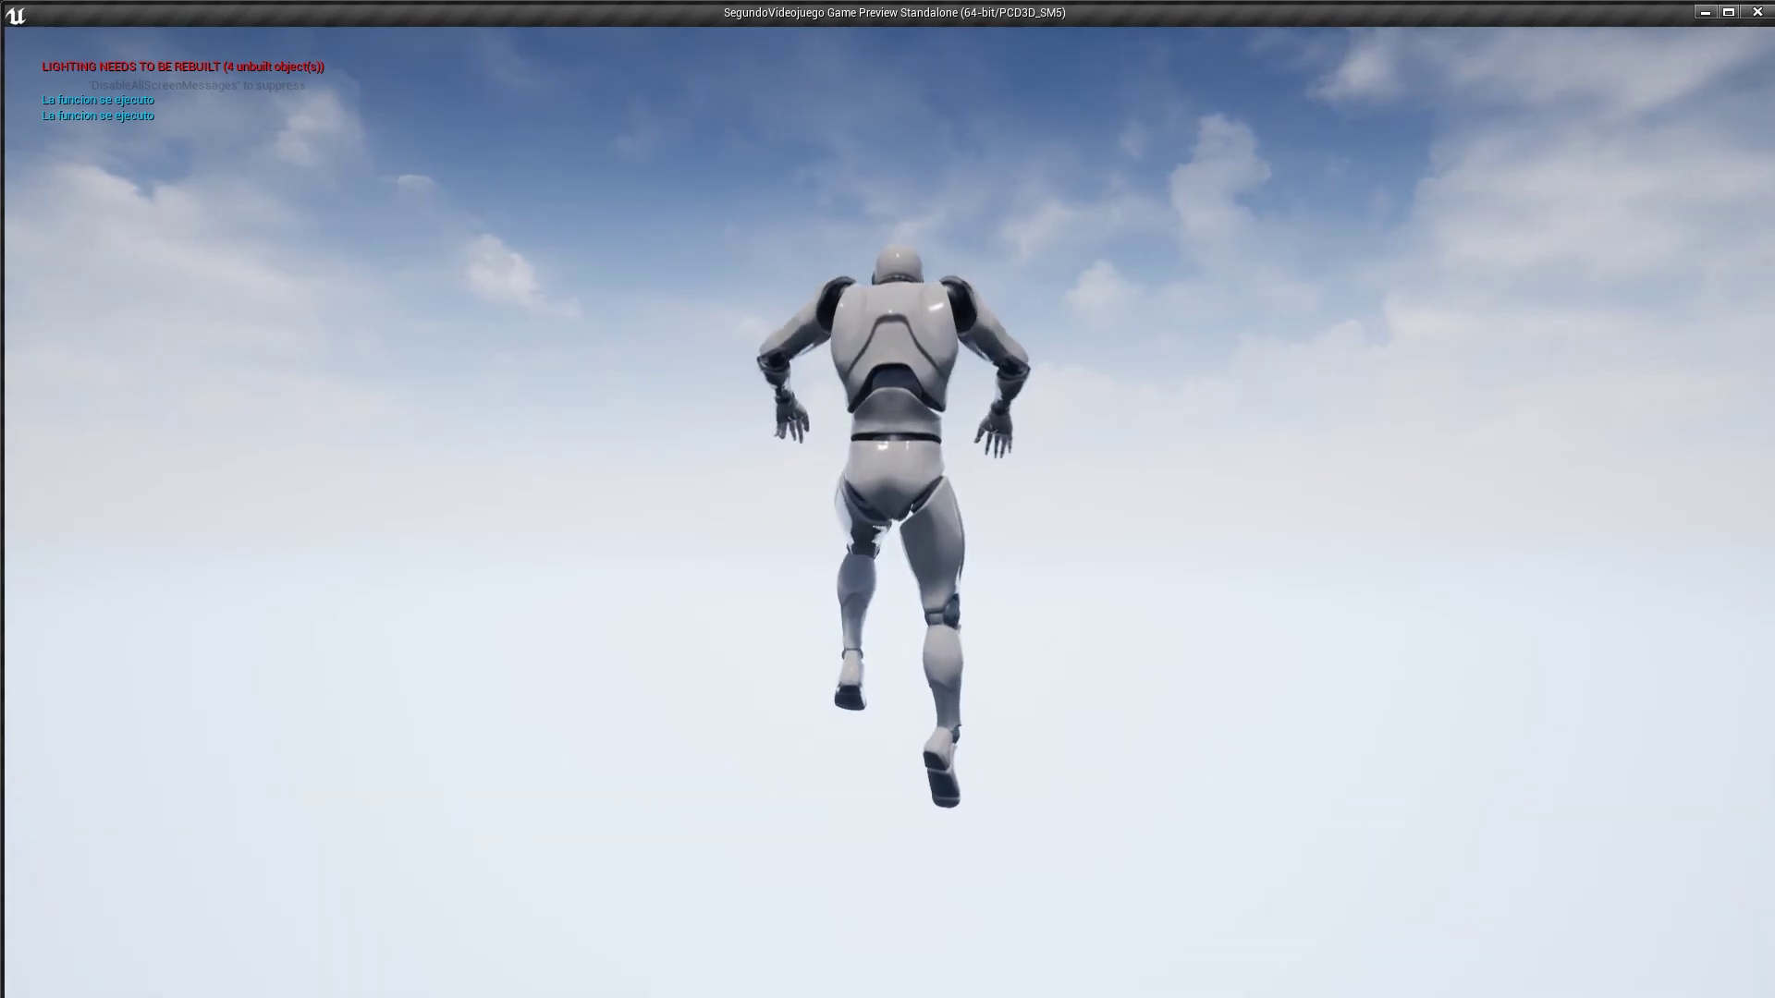
key(Escape)
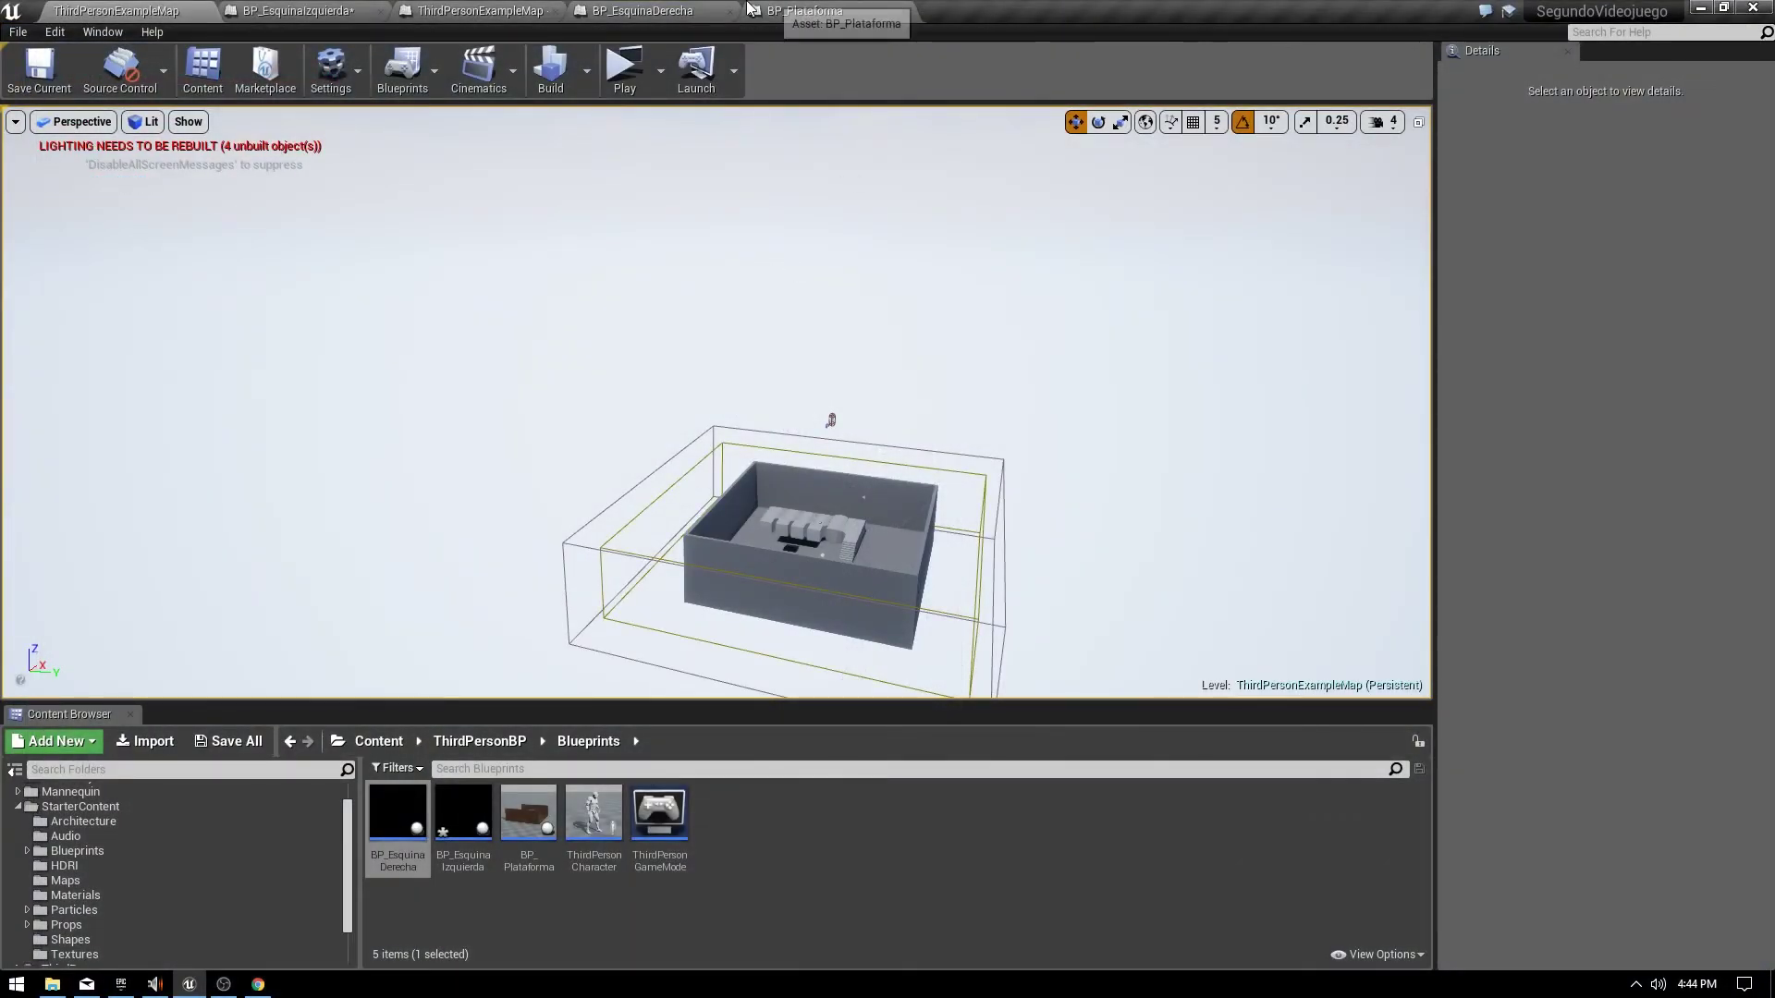
click(728, 9)
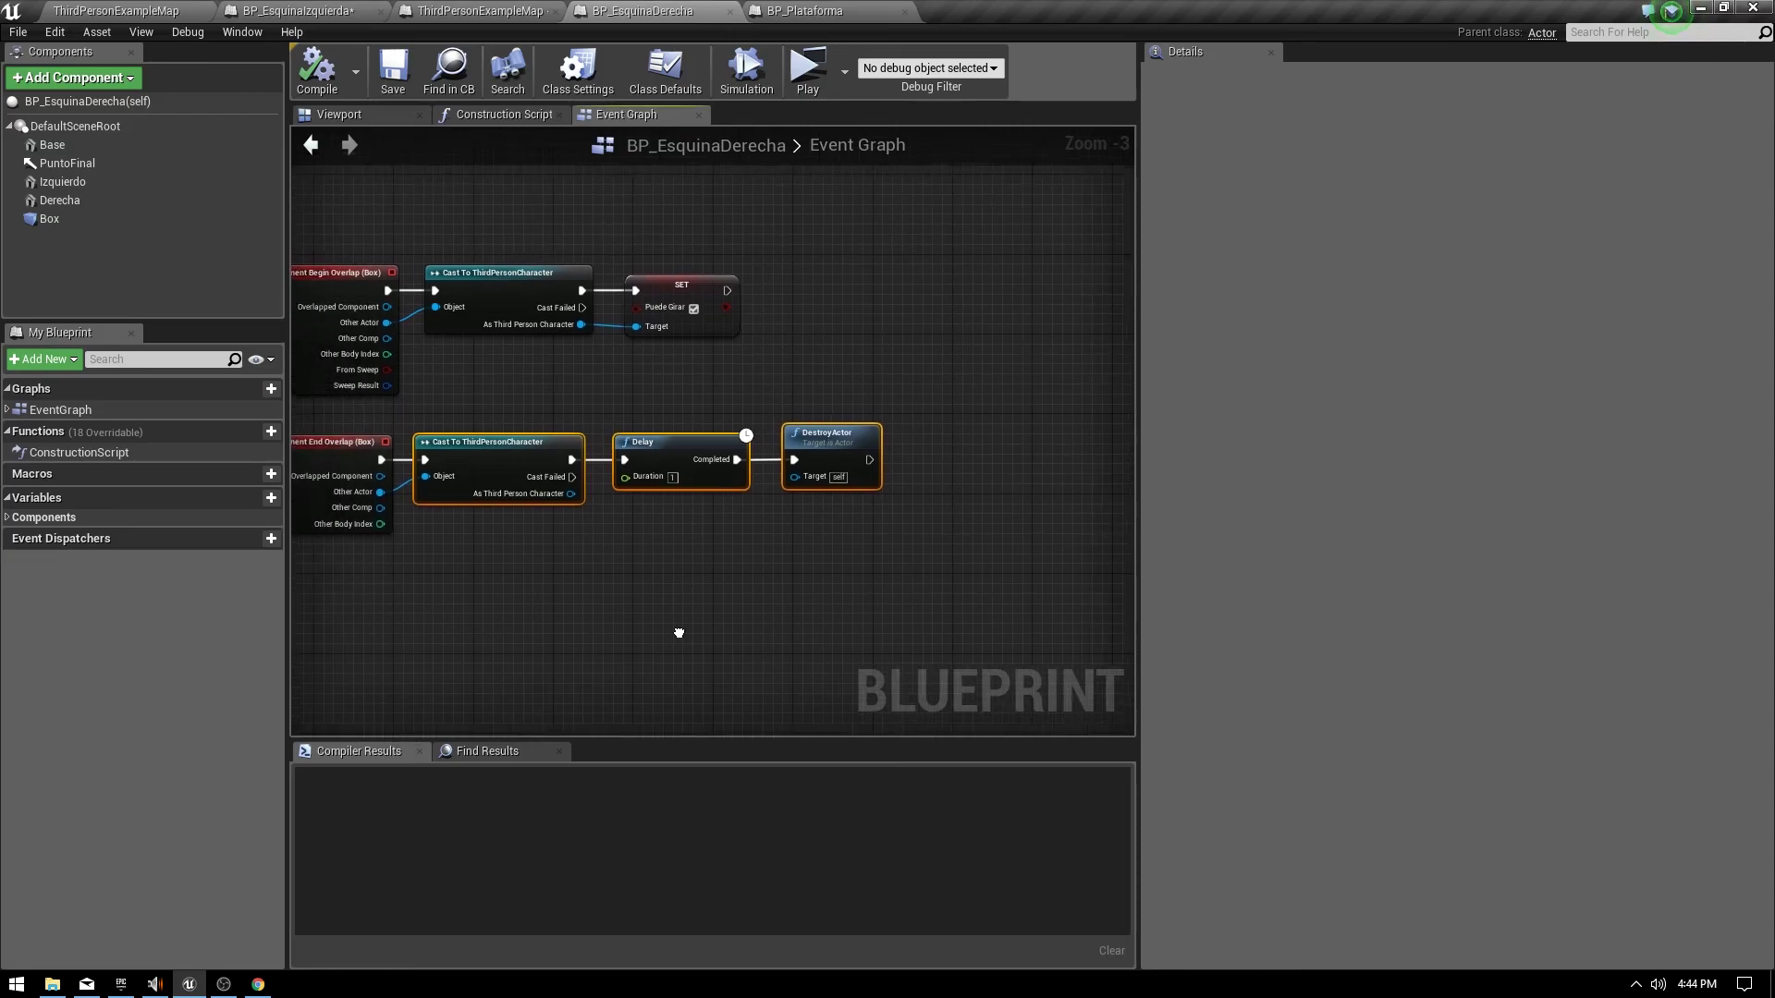
Replace the Print String with a Crear Plataforma call that has Forzar Plataforma Recta off.
click(492, 10)
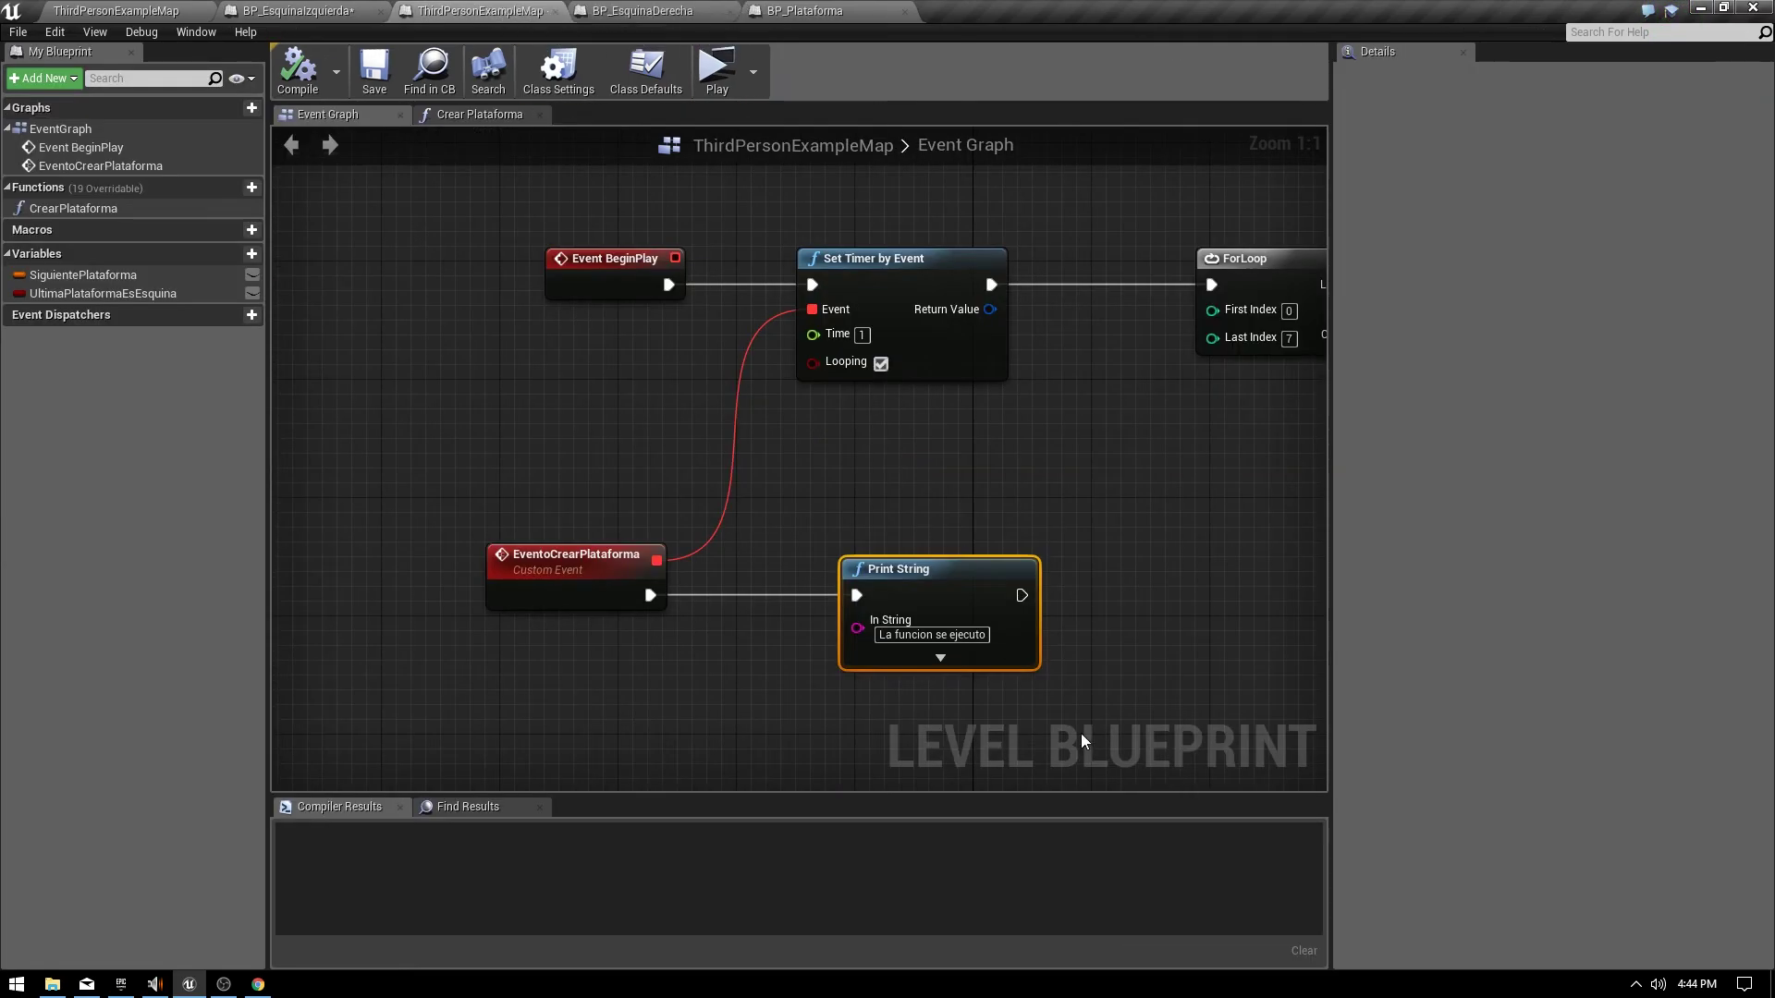
drag(1005, 702, 1017, 702)
key(Delete)
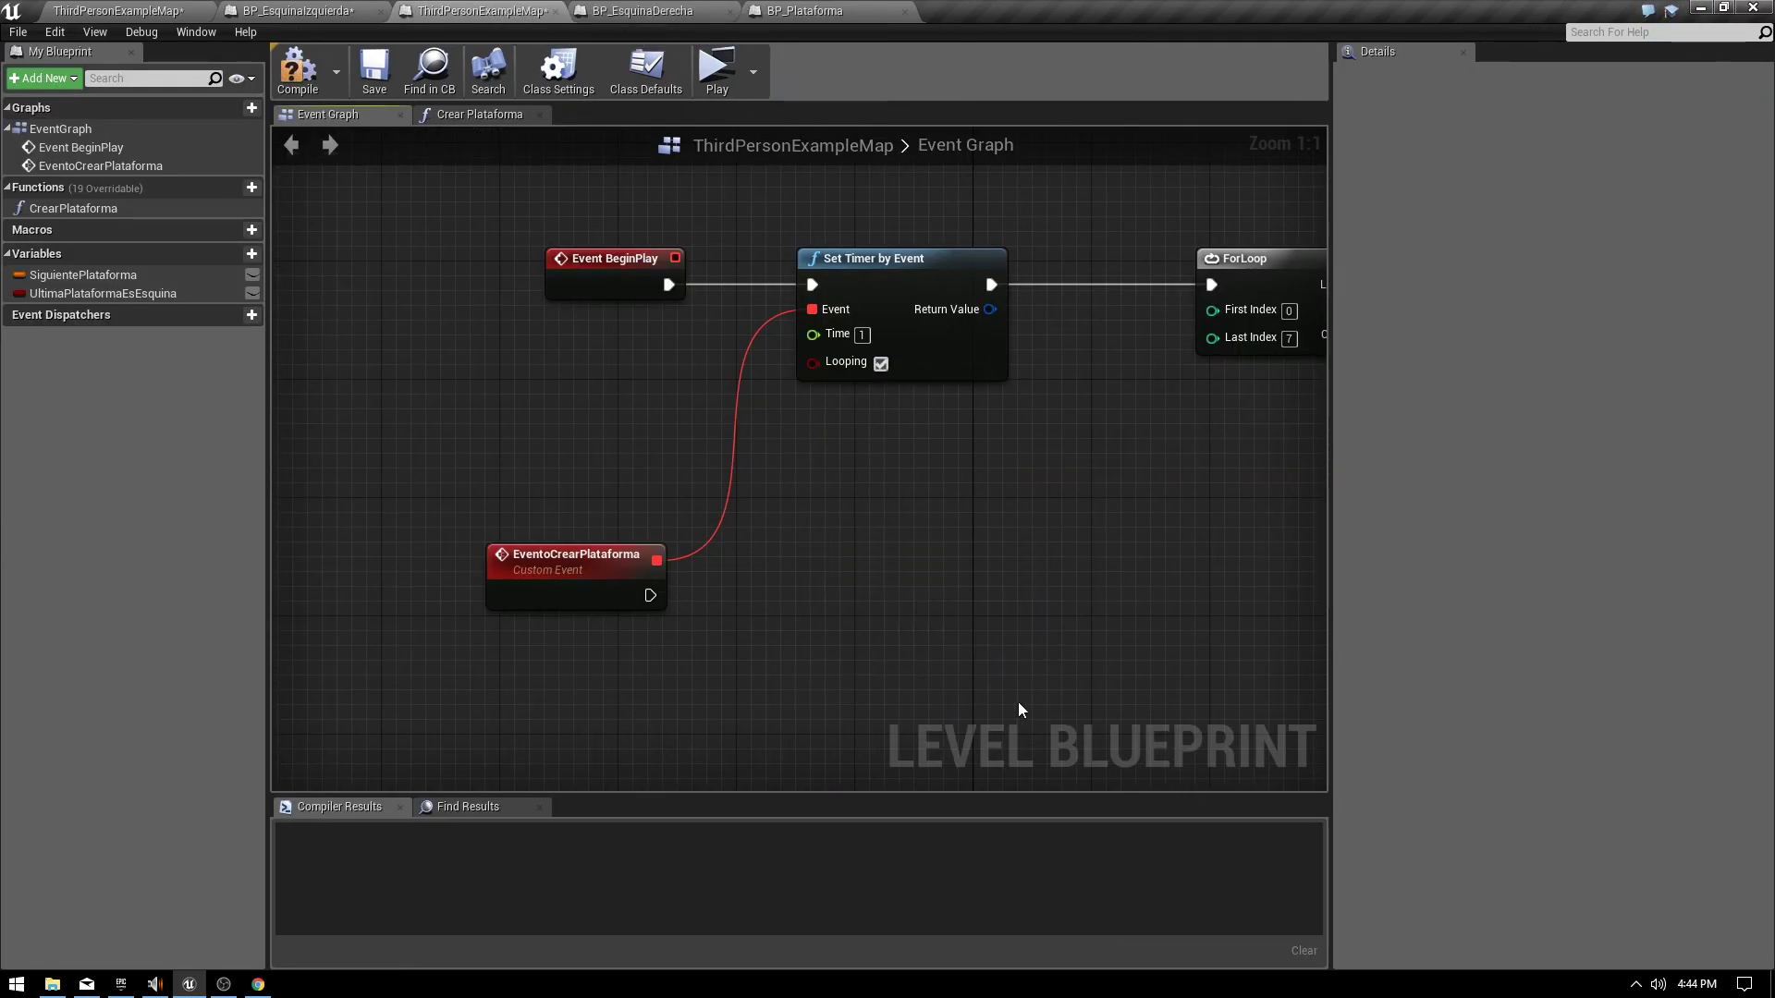
right_drag(1084, 570, 1051, 445)
click(1040, 325)
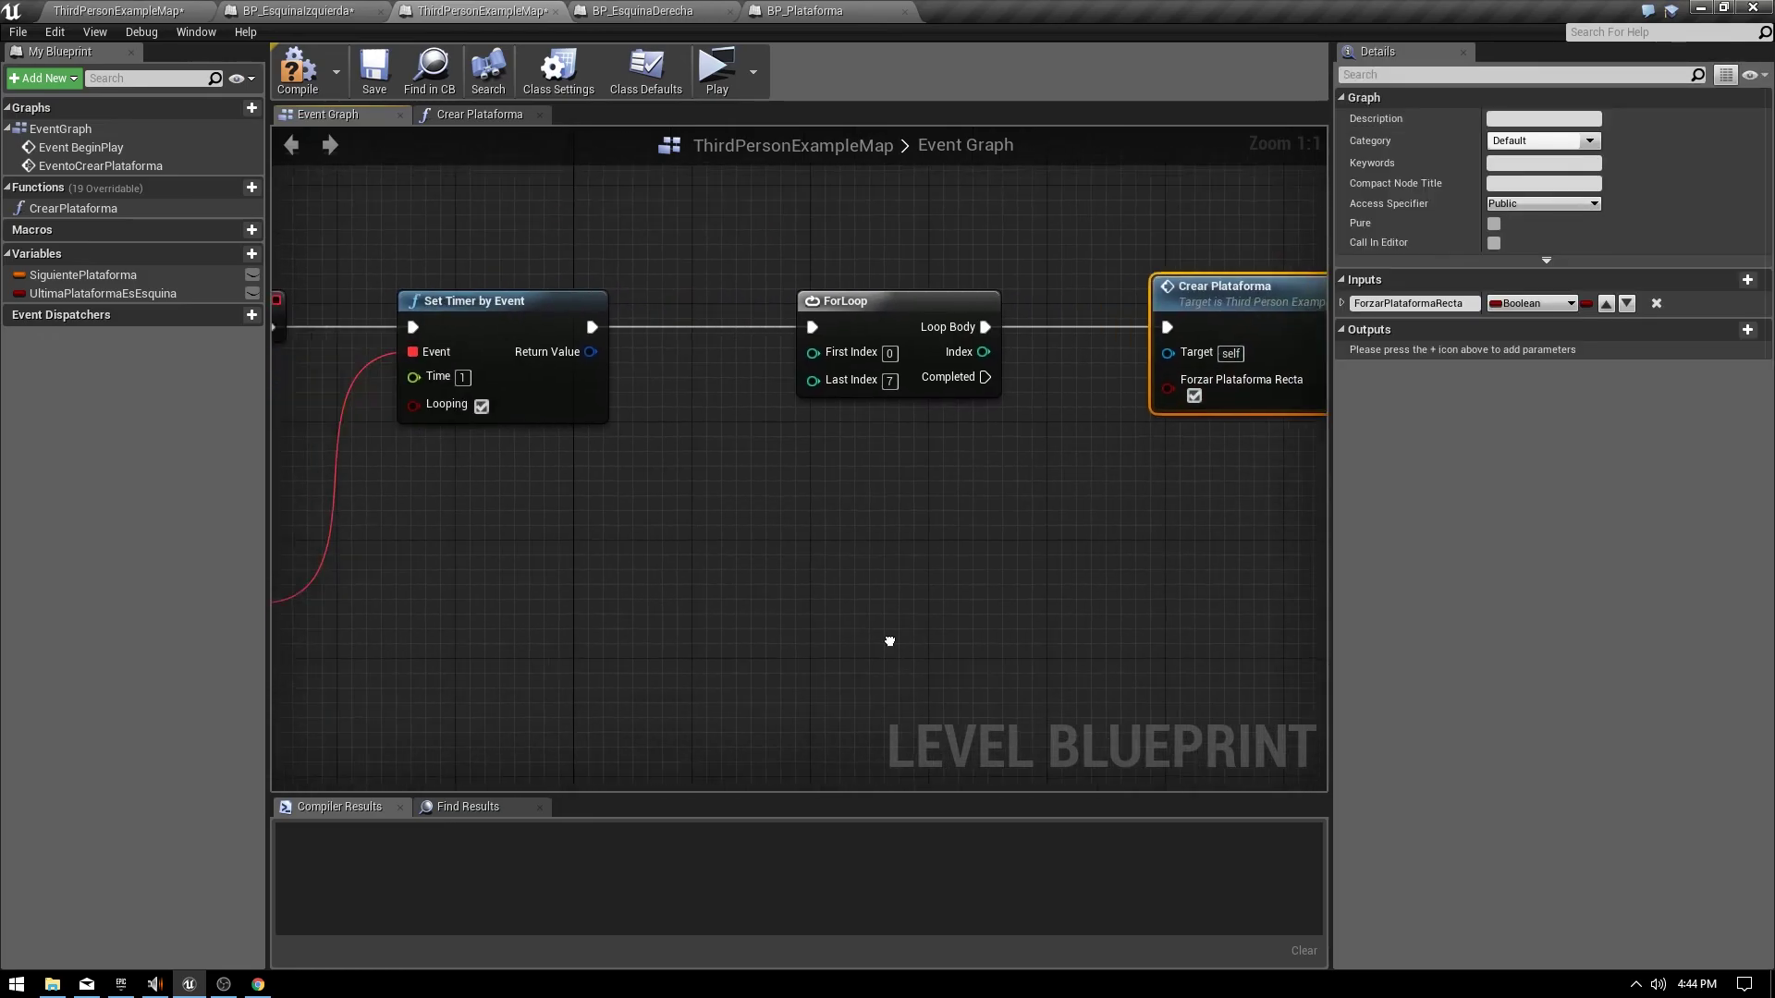
mouse_move(1040, 325)
mouse_down()
mouse_move(982, 509)
mouse_move(768, 481)
mouse_move(808, 482)
mouse_up()
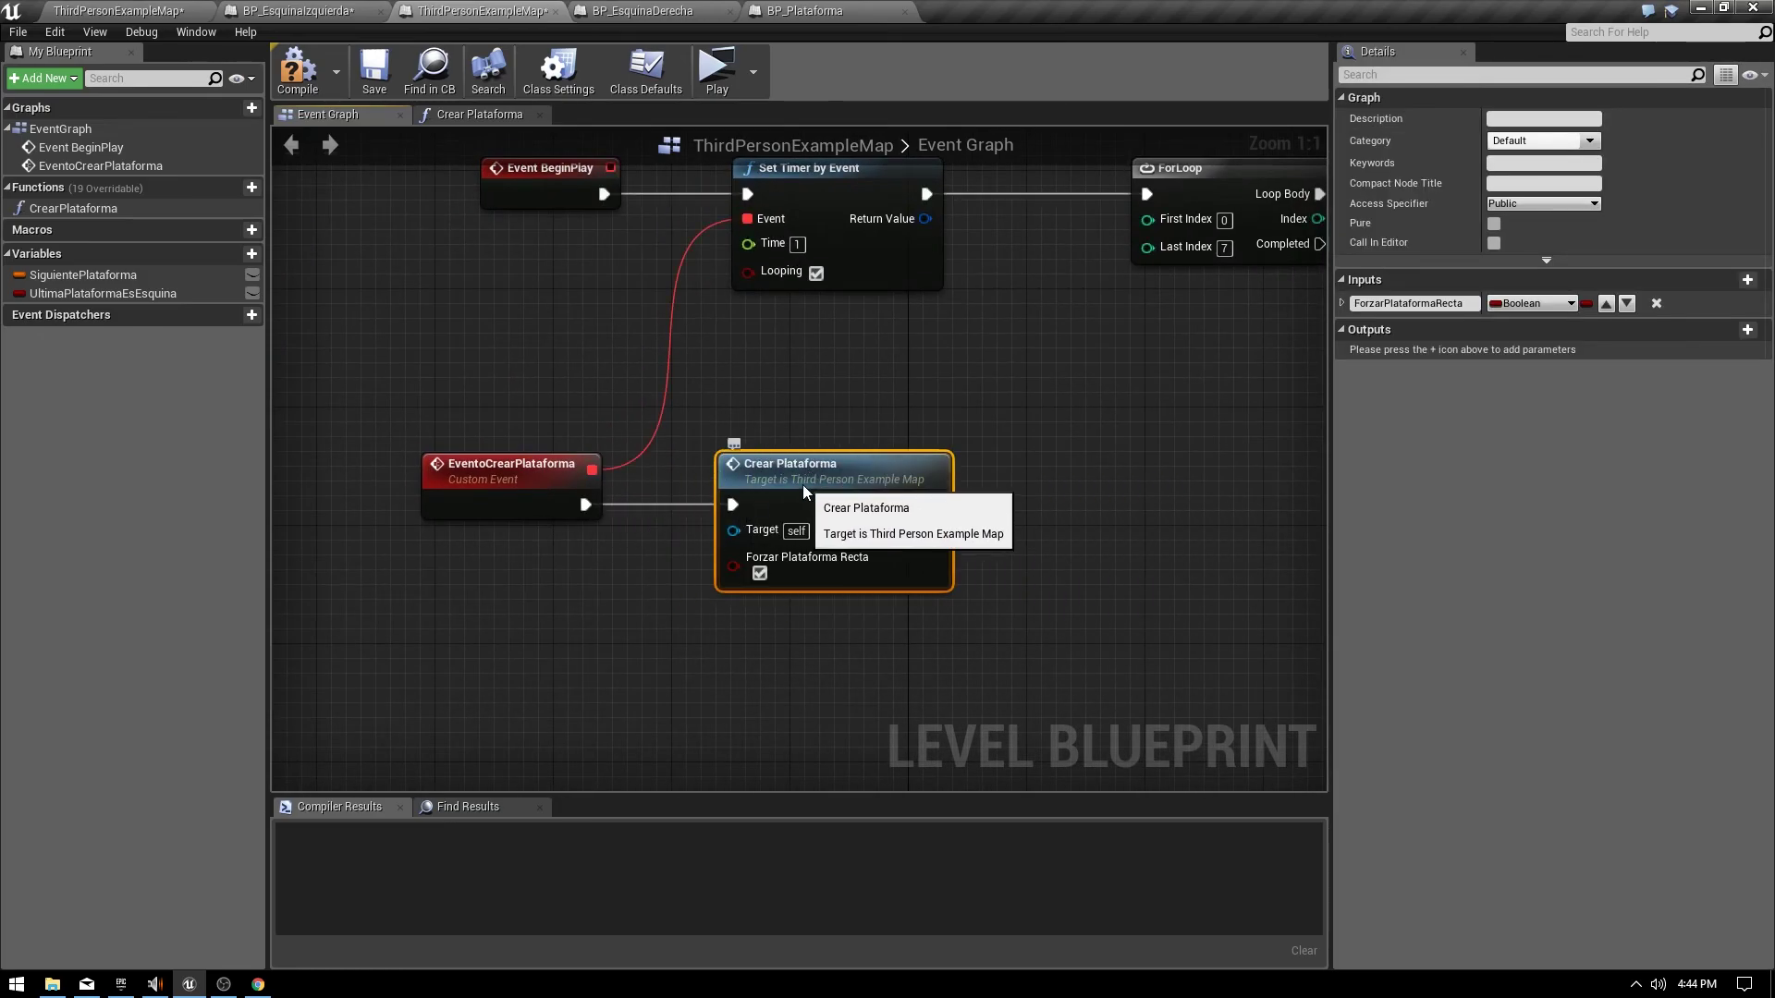
click(759, 574)
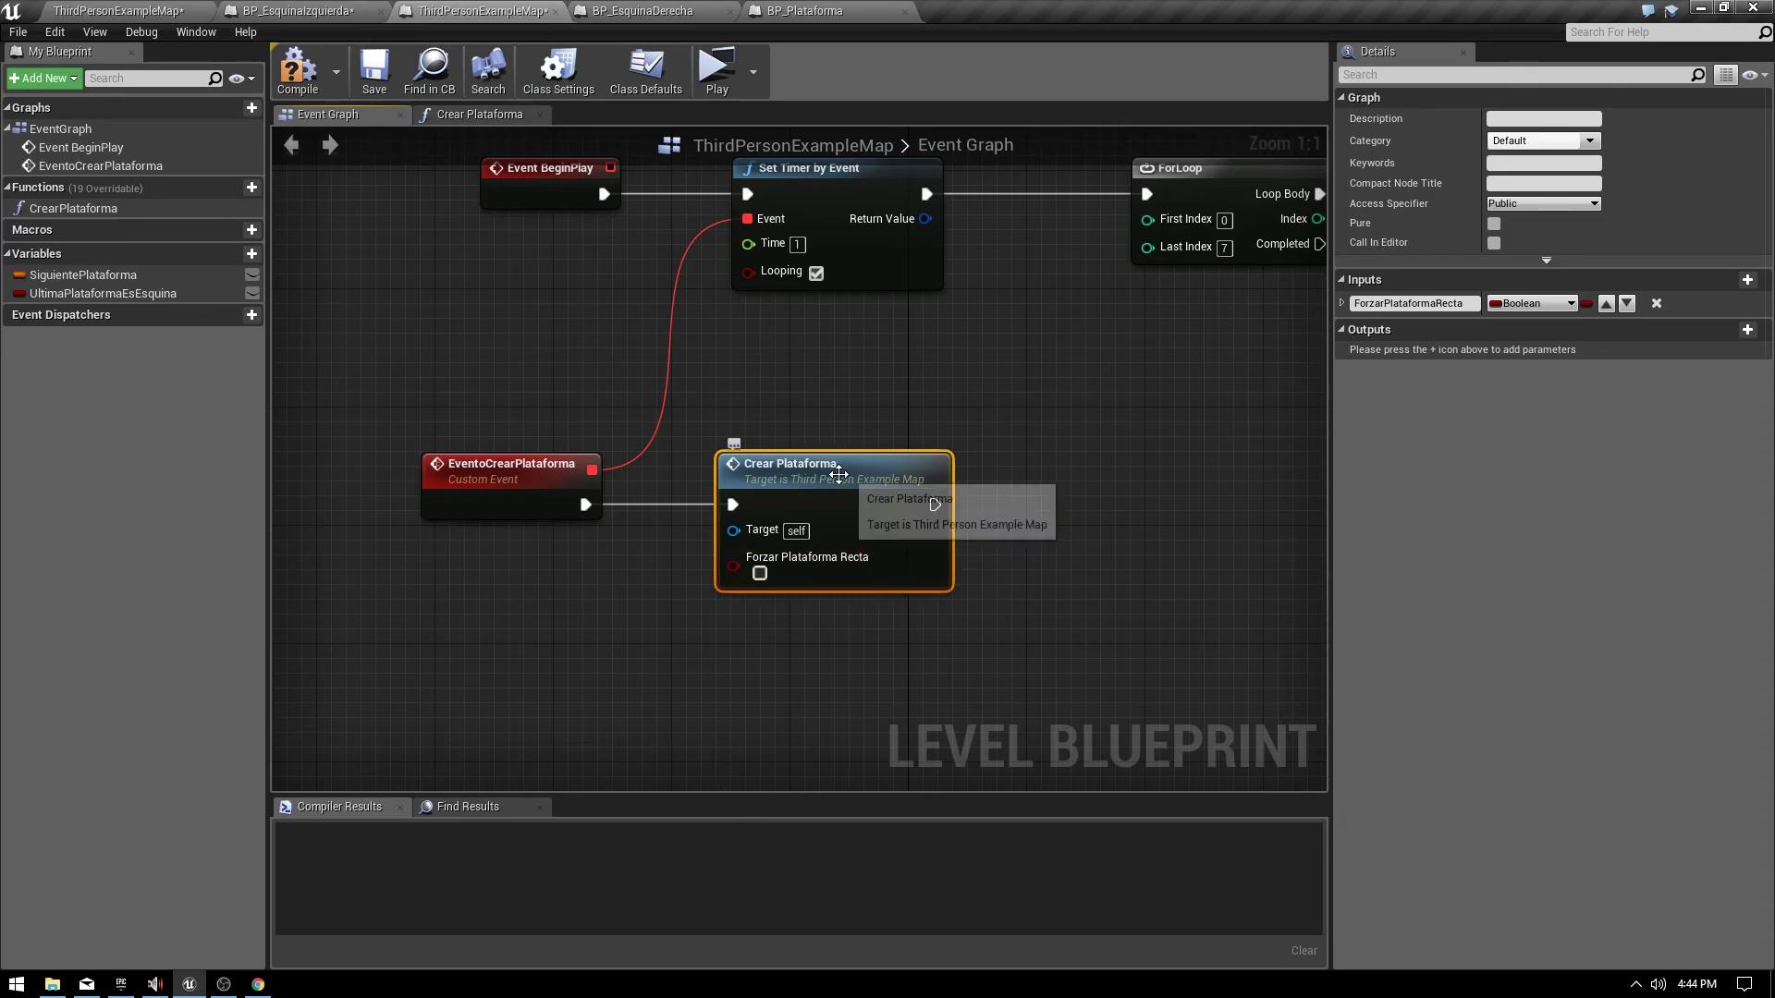
drag(836, 480, 806, 480)
Inspect the Crear Plataforma function's Branch, CompareInt and SpawnActor logic, then return to the level editor.
scroll(960, 697, down, 2)
scroll(1019, 547, down, 2)
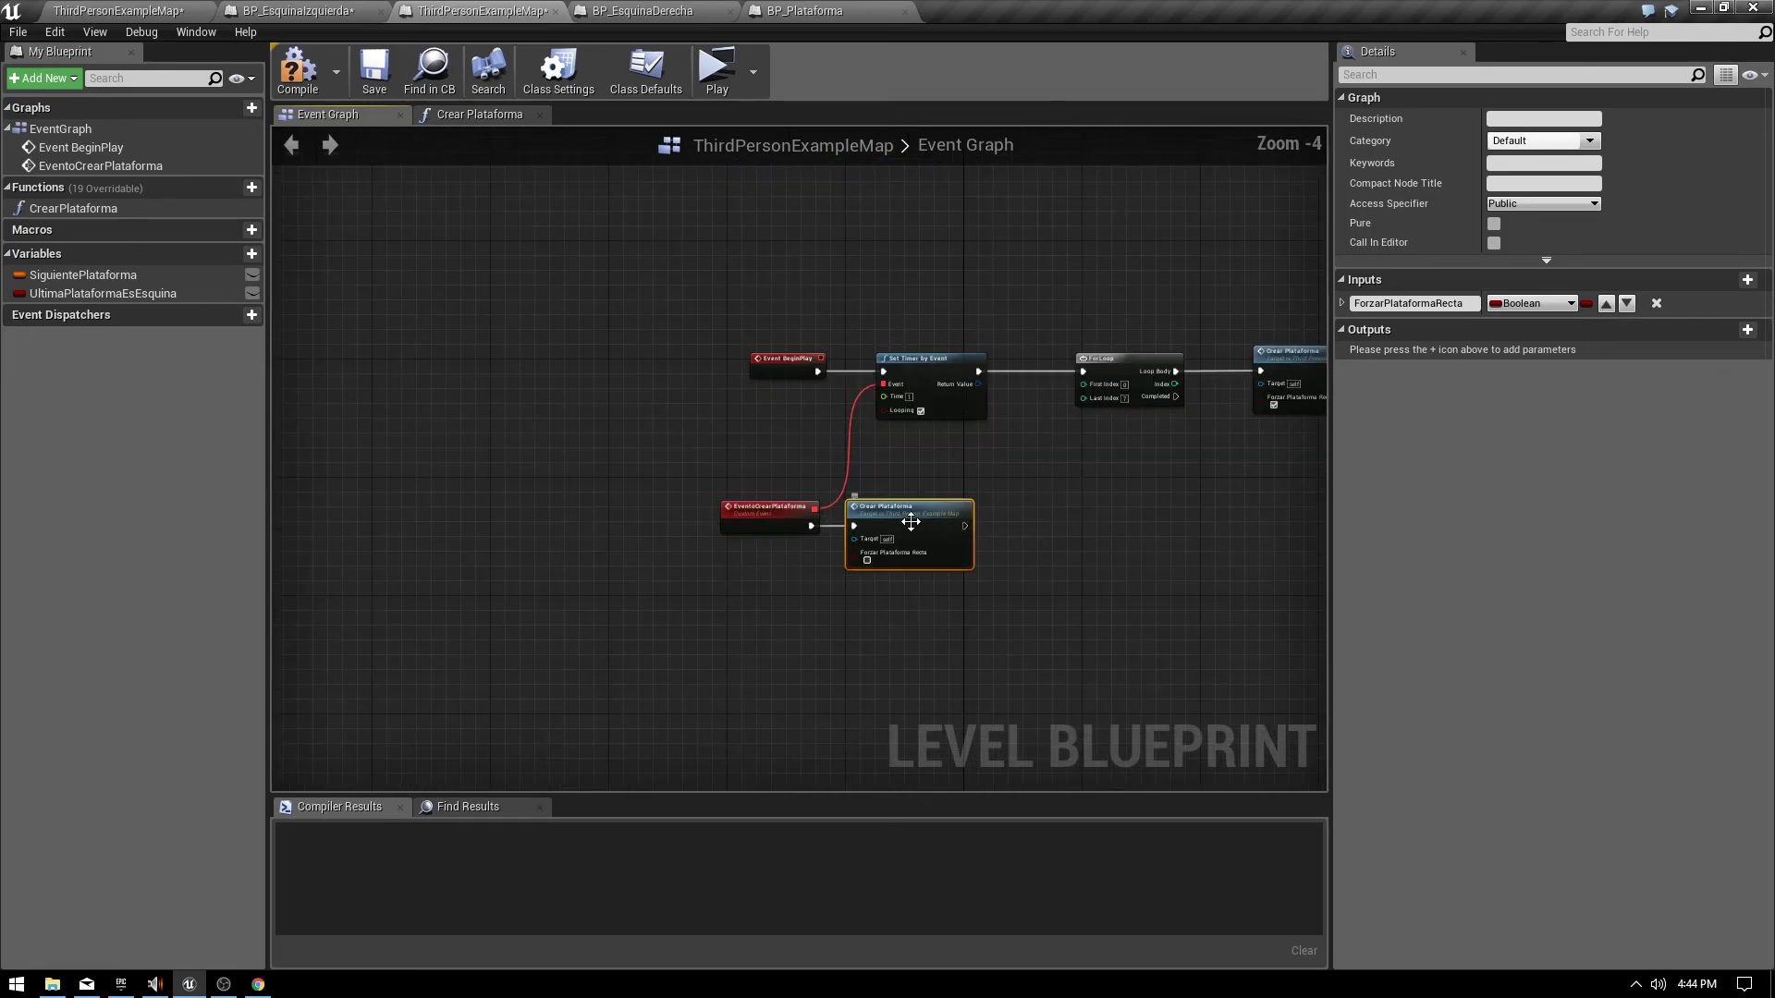
double_click(911, 522)
right_drag(454, 606, 949, 612)
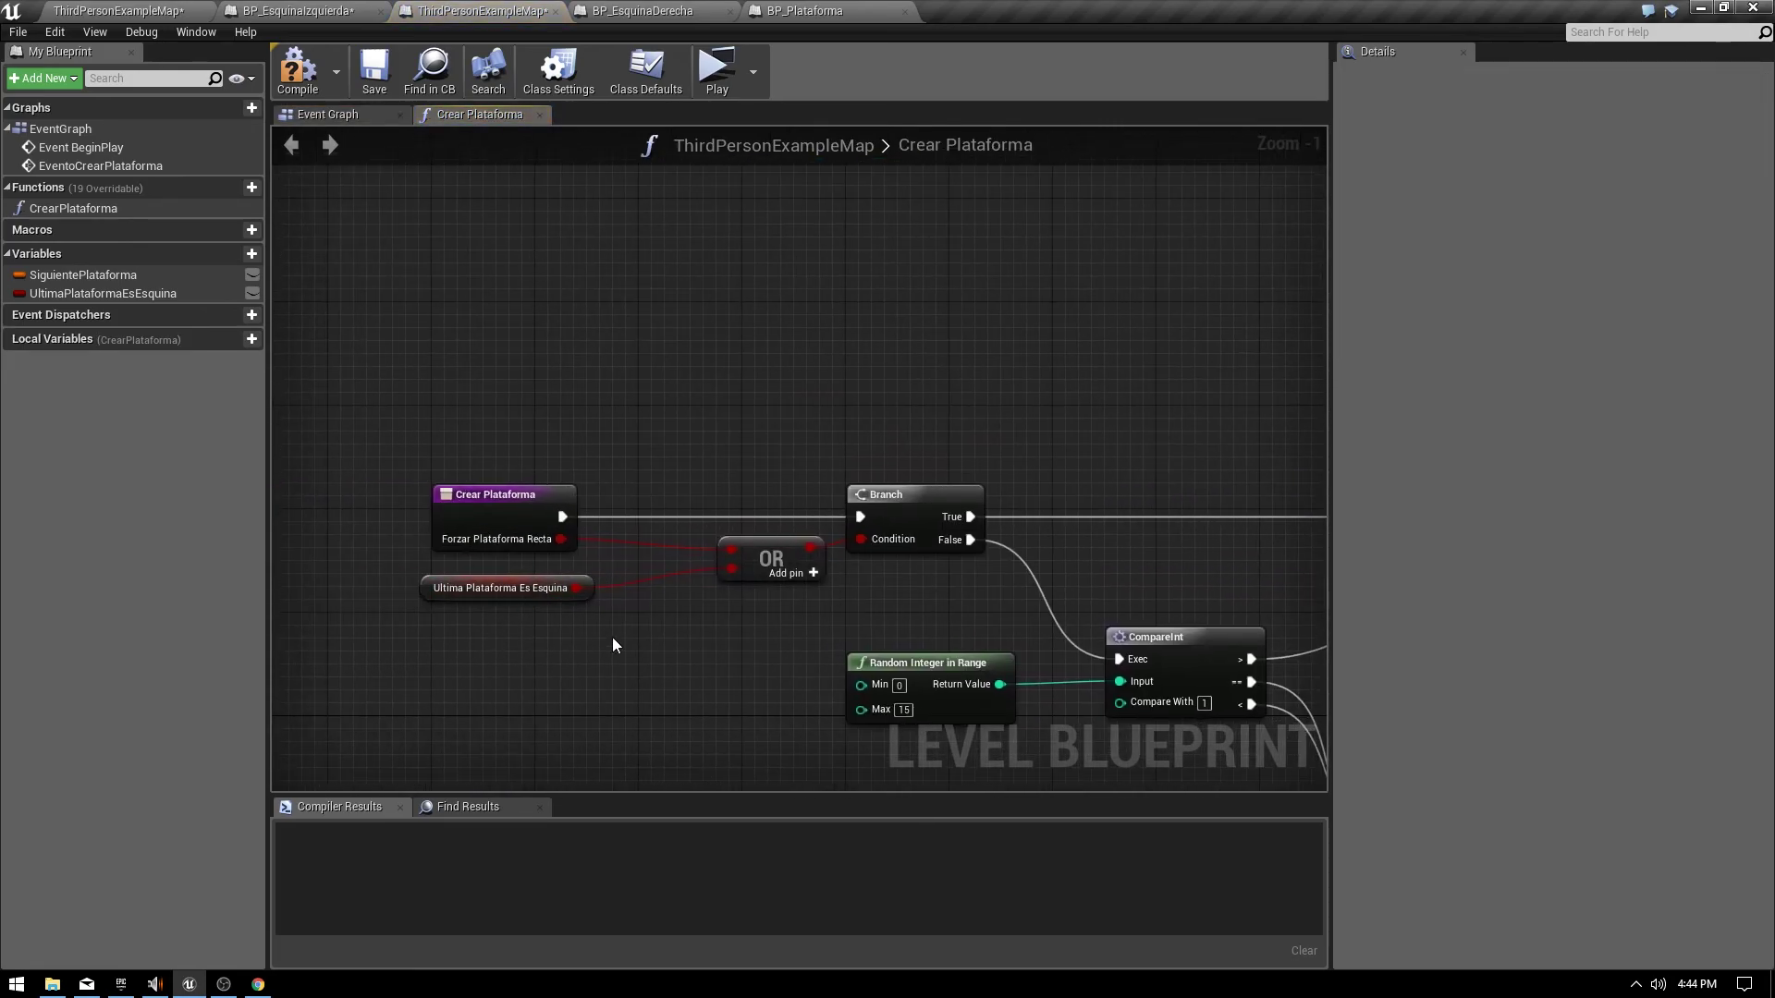
drag(797, 586, 925, 532)
right_drag(1040, 641, 508, 492)
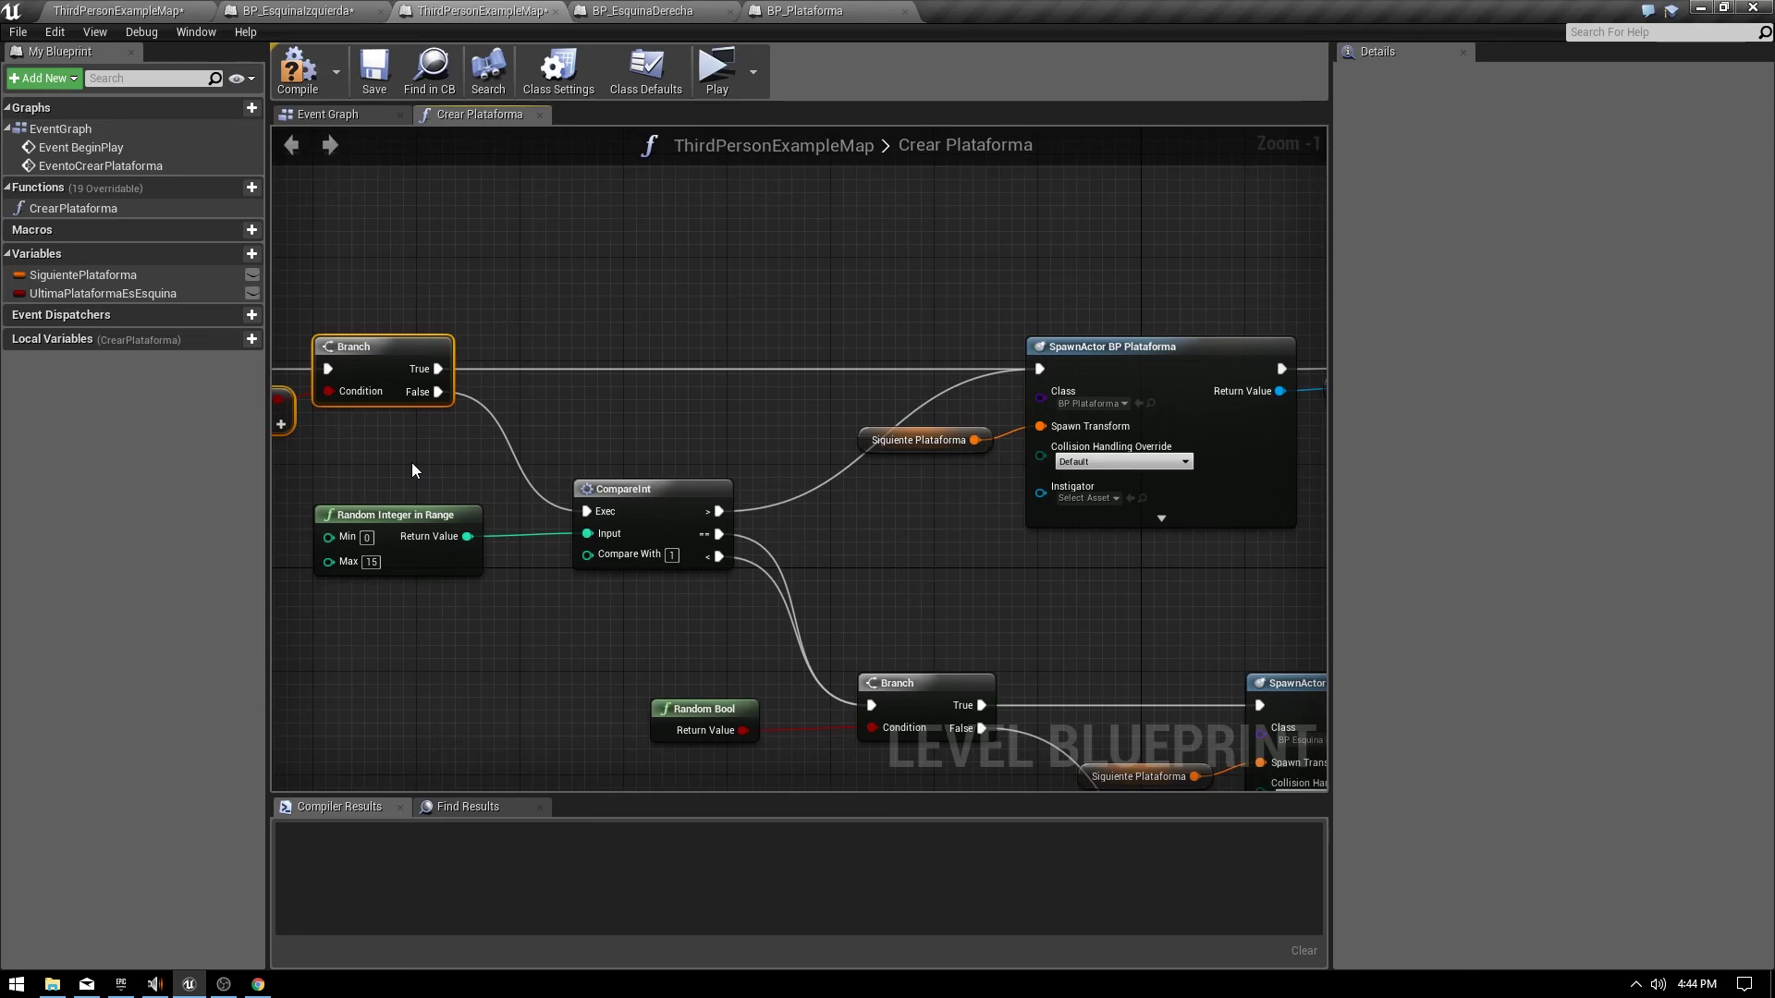
right_drag(717, 662, 469, 404)
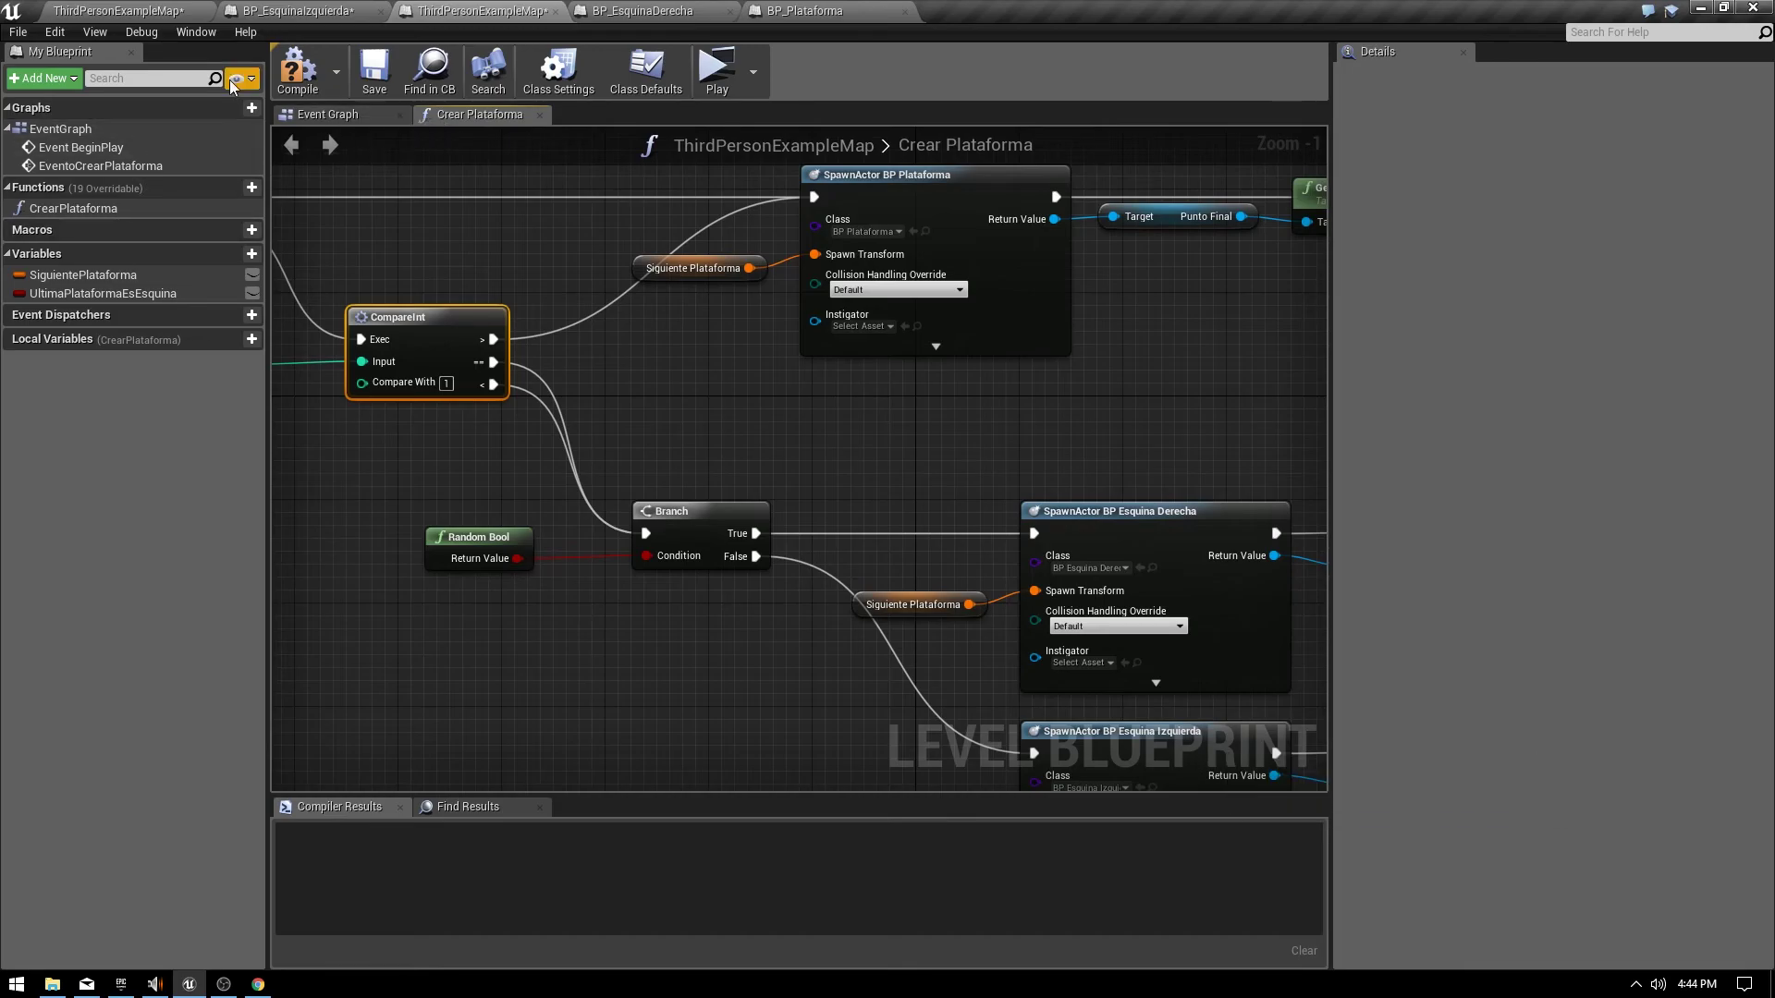
click(148, 11)
Play the level in the viewport, eject with F8, and survey the corridor platforms and corner.
click(660, 92)
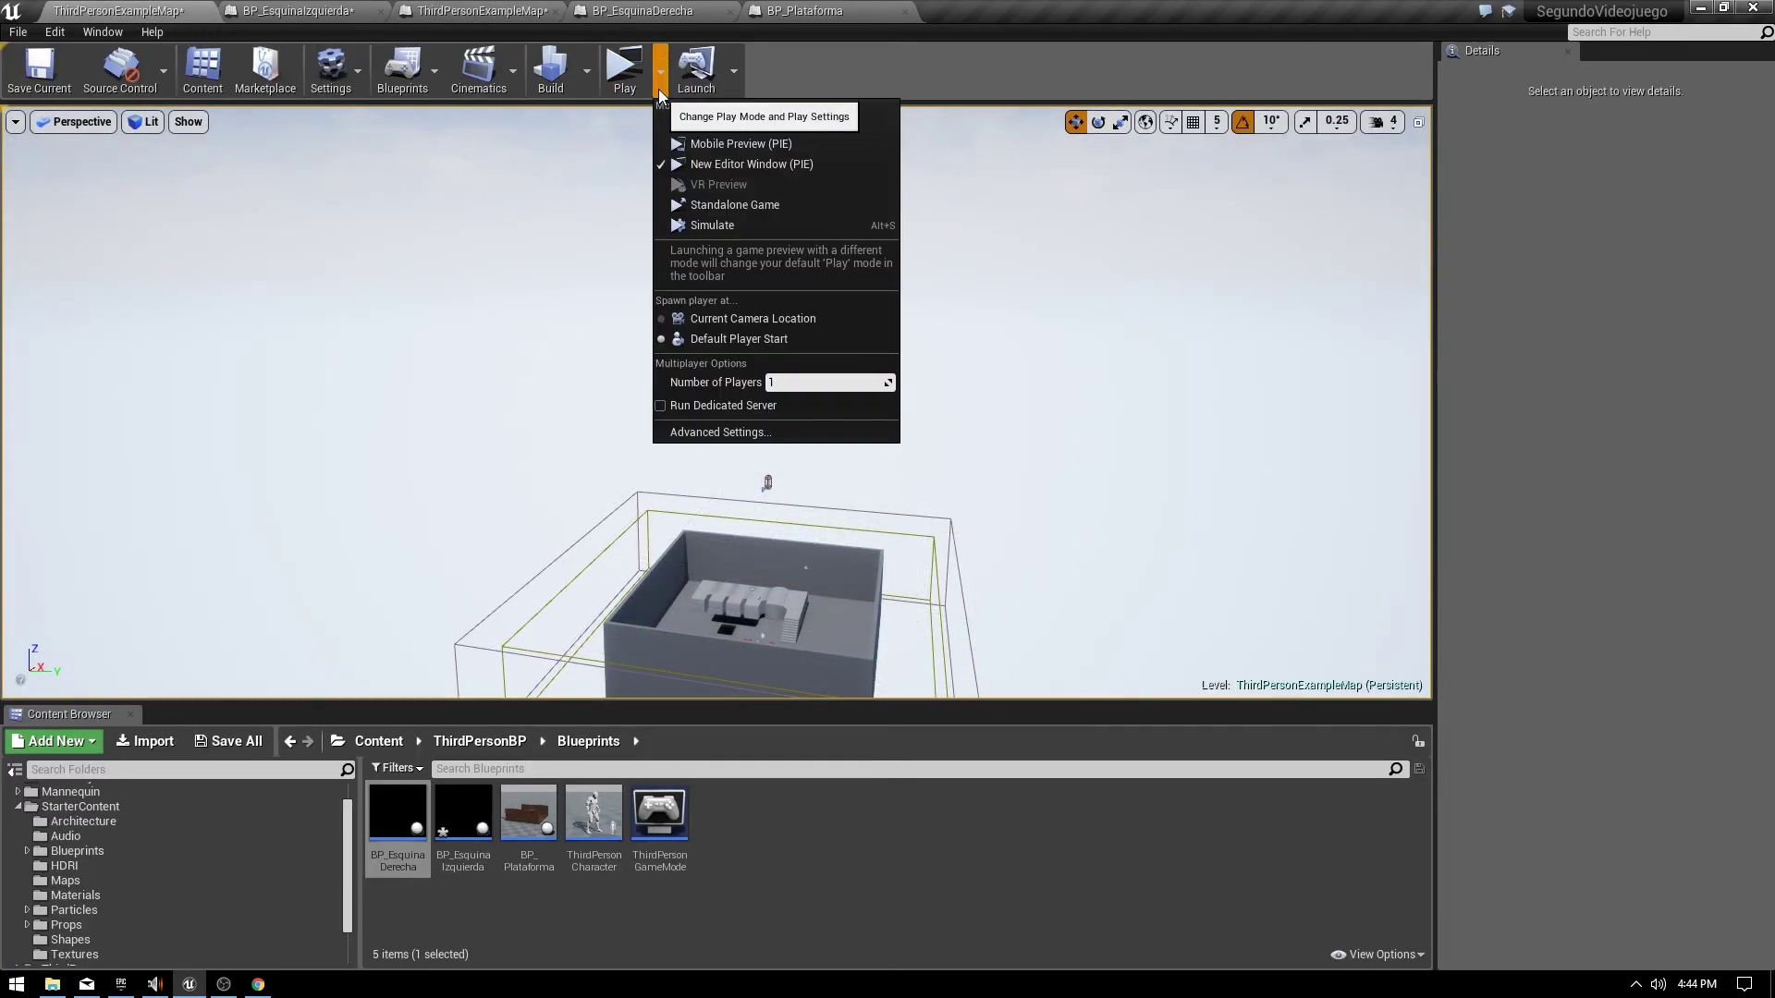
click(726, 133)
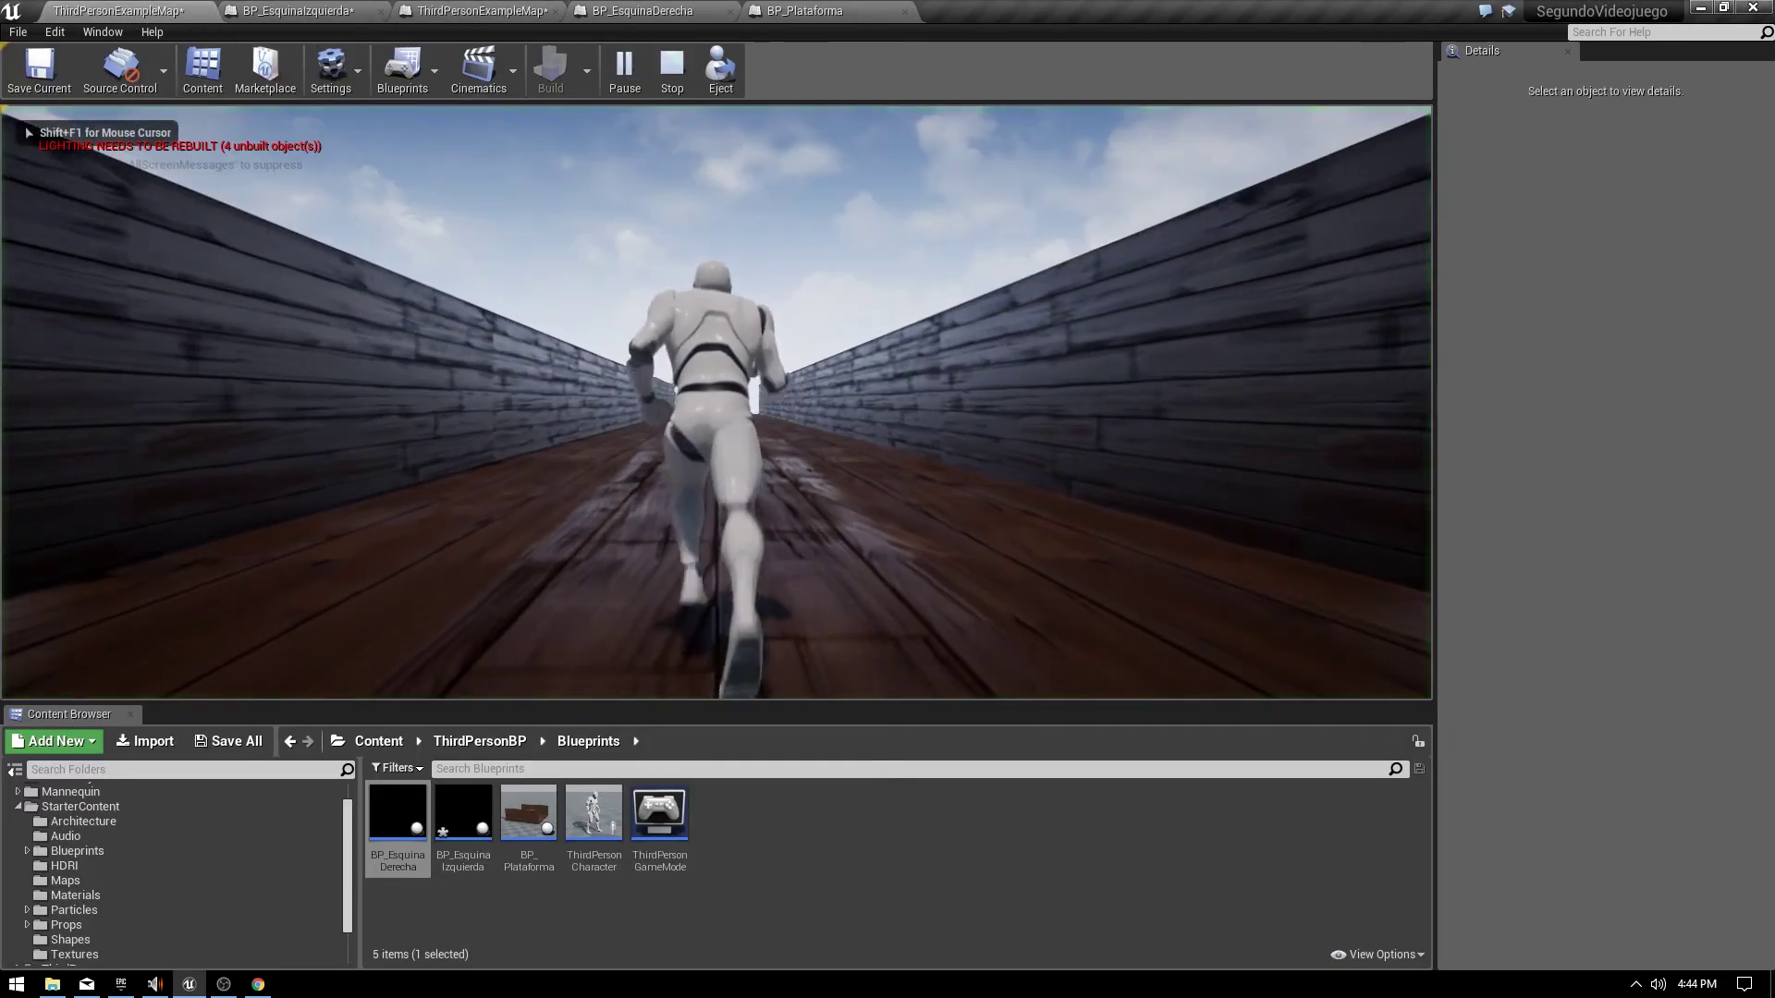
key(F8)
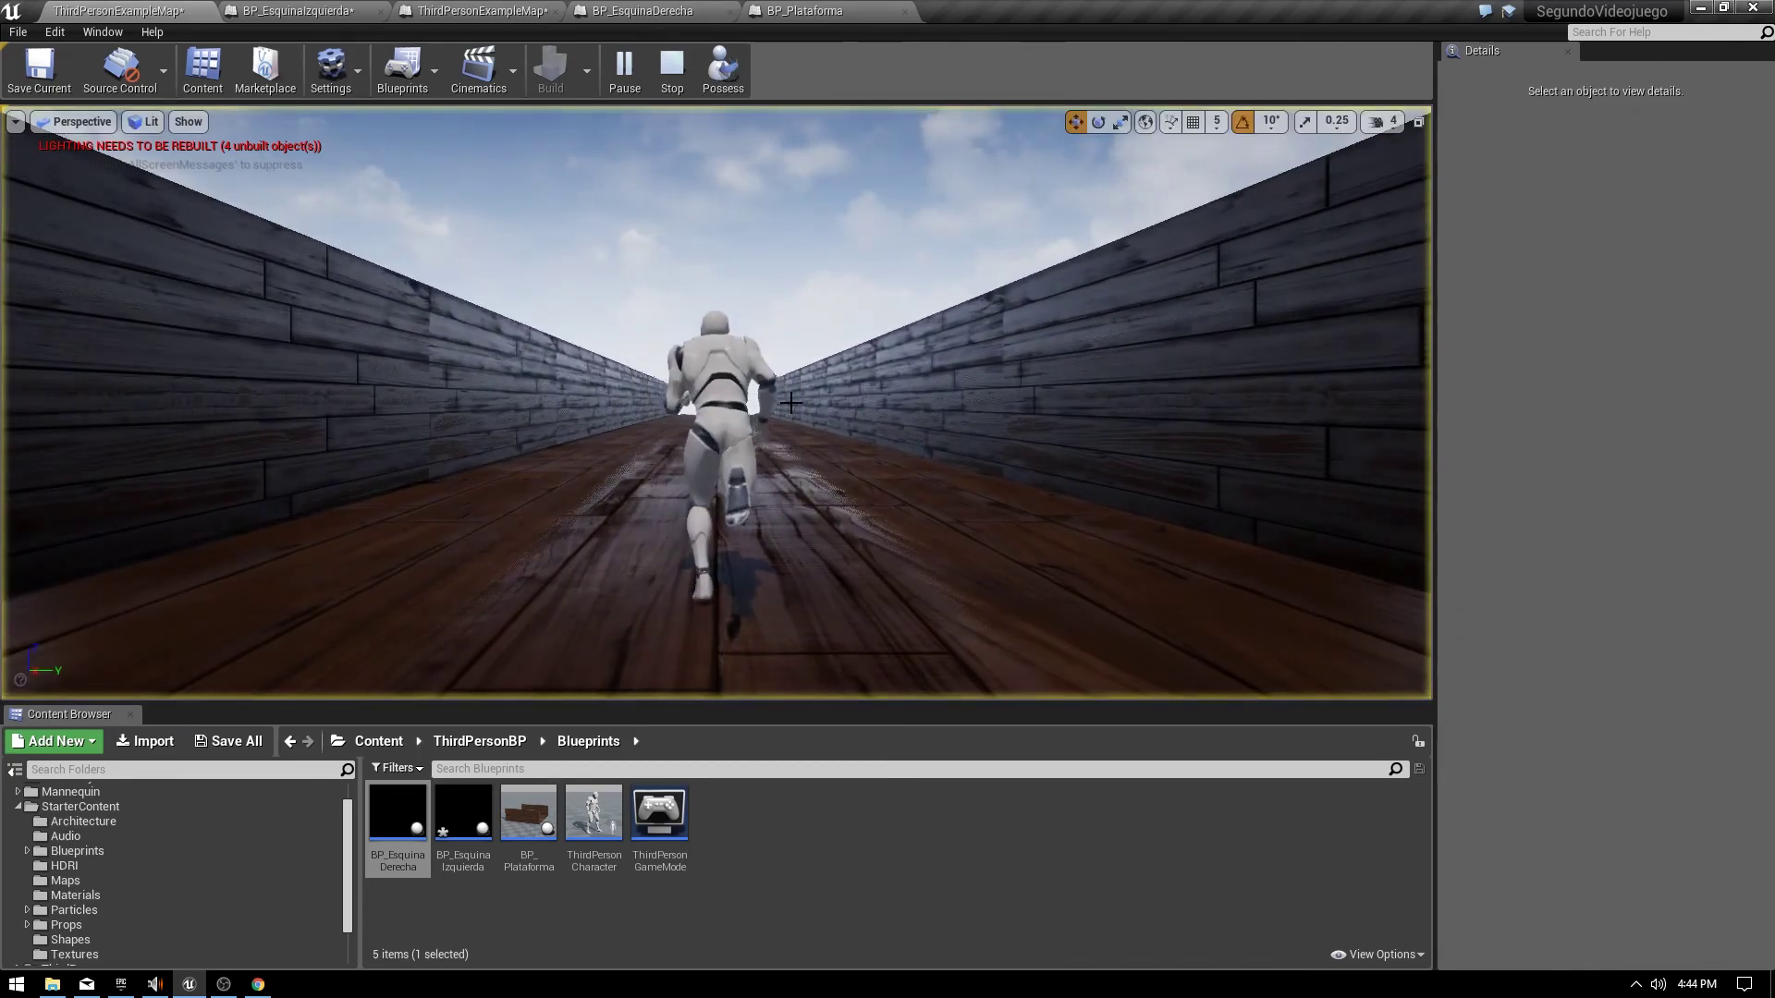
mouse_move(811, 416)
right_down()
mouse_move(812, 518)
mouse_move(739, 518)
right_up()
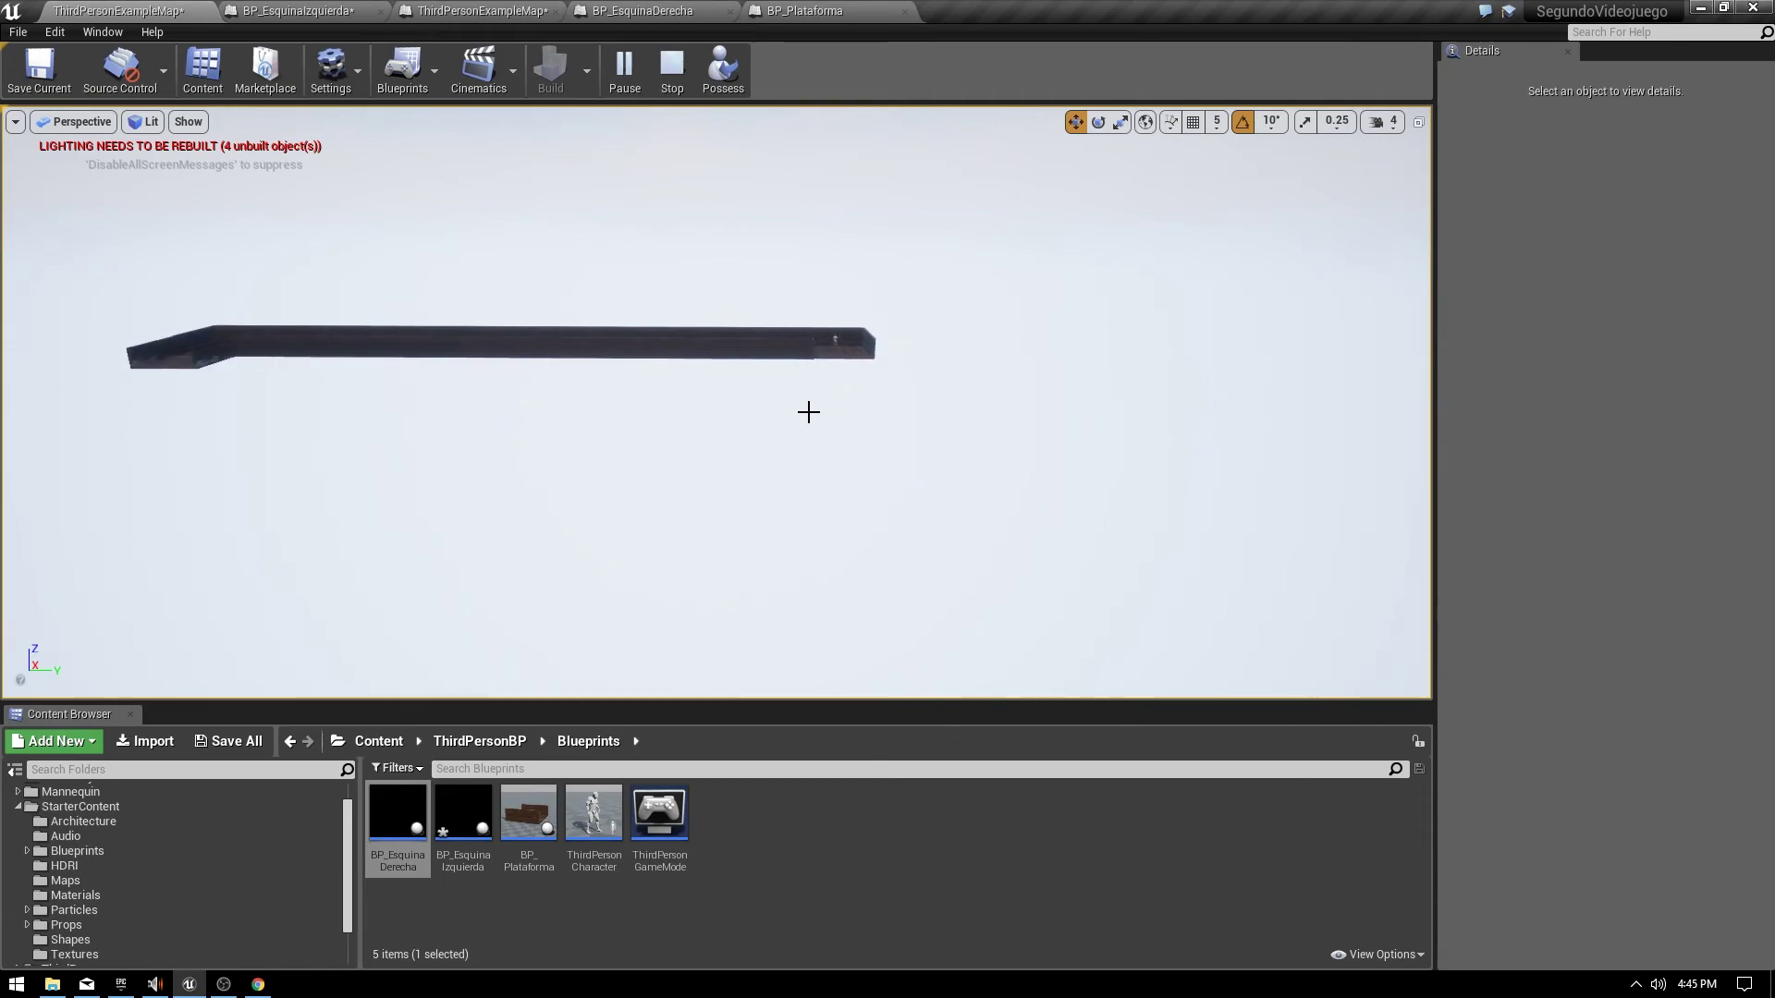
right_drag(809, 413, 557, 326)
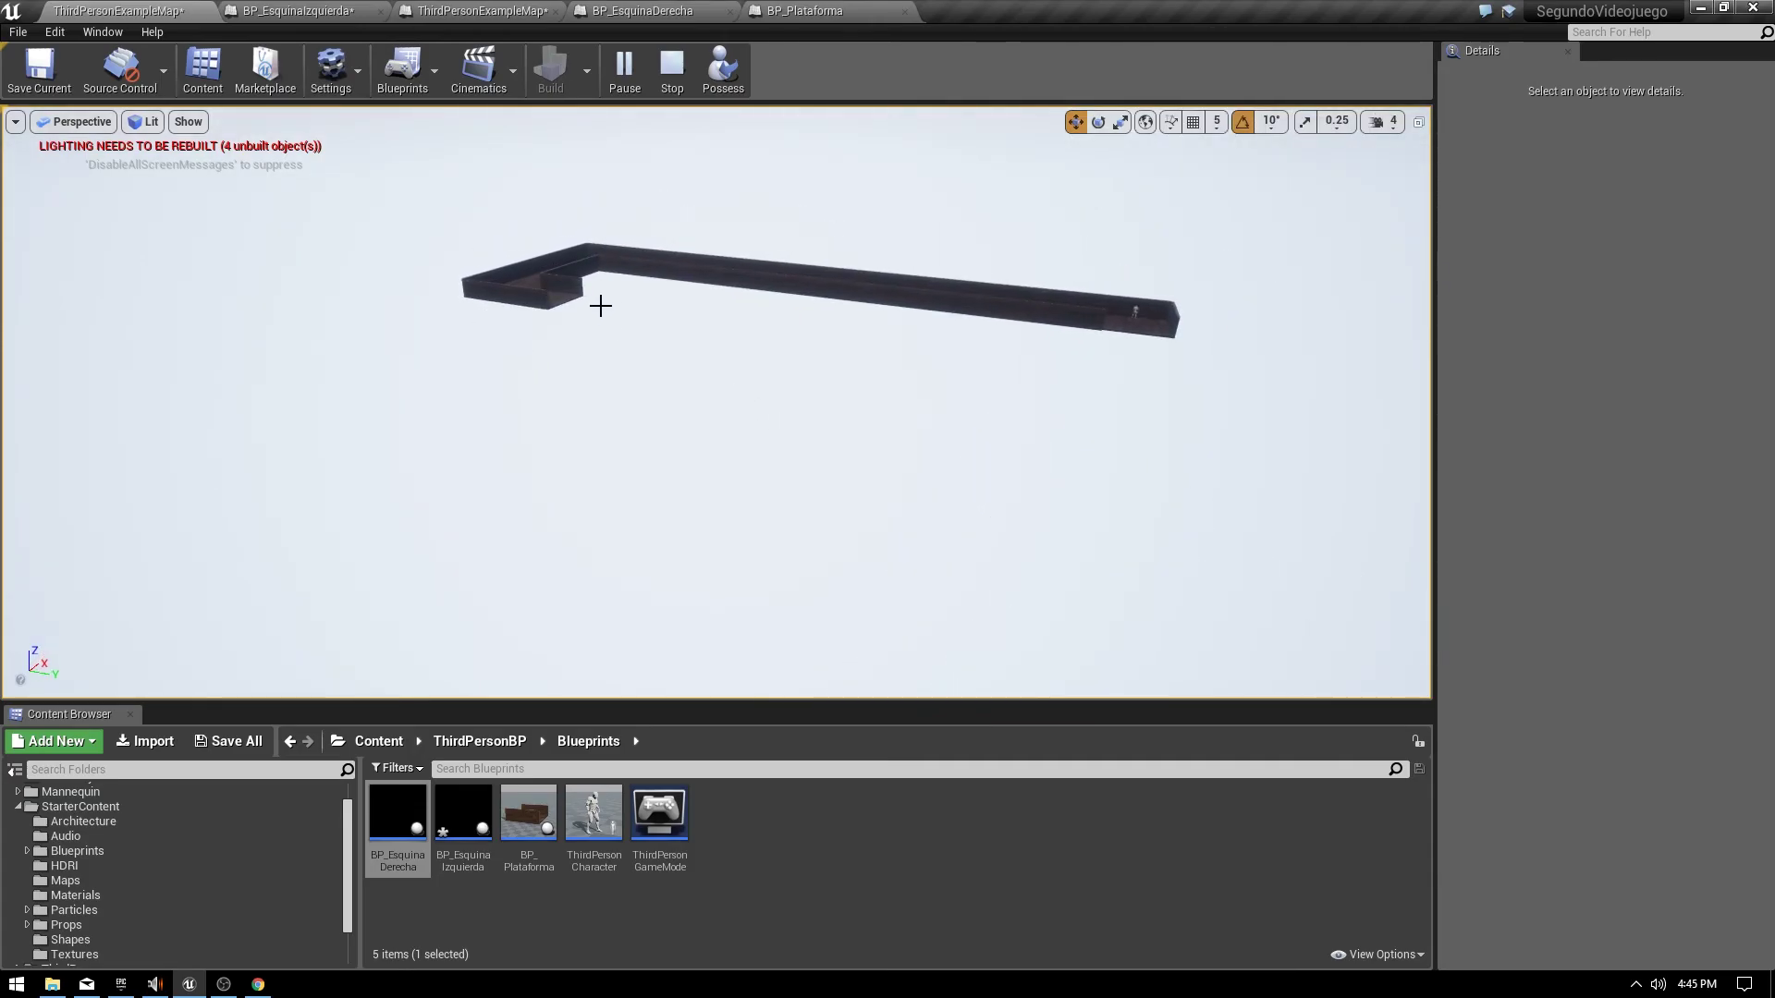
key(Escape)
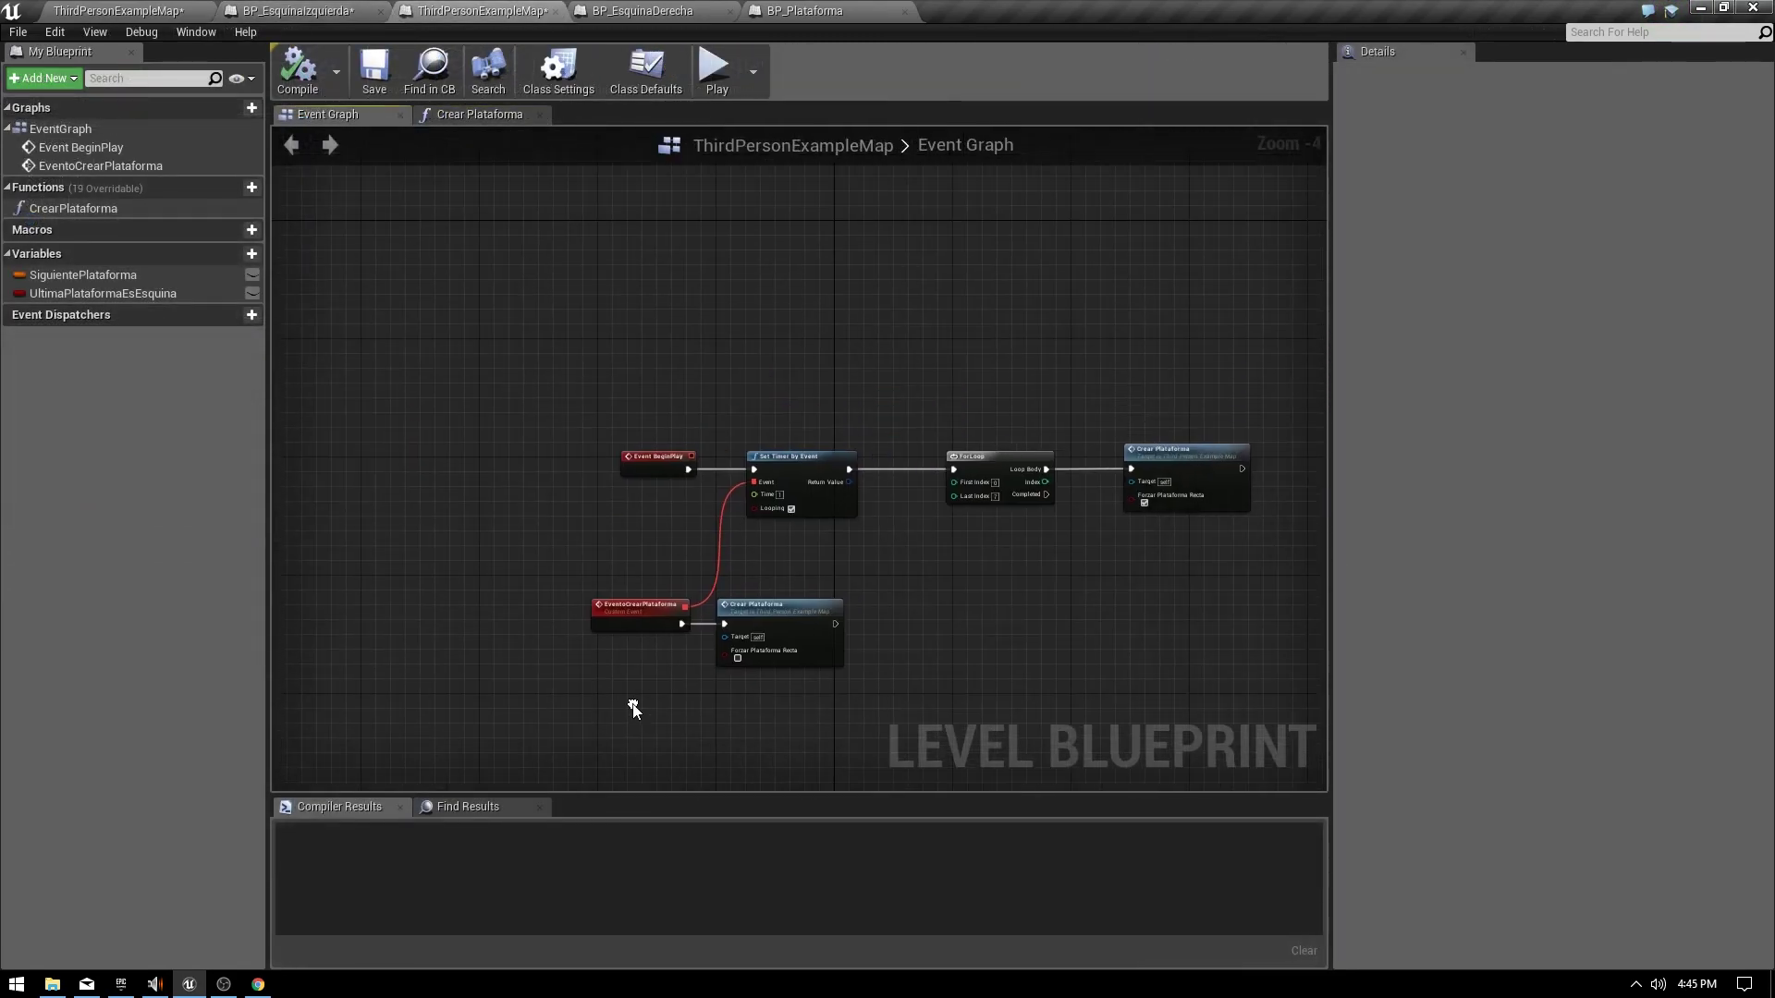
Set the Set Timer by Event interval to 2 seconds.
scroll(633, 709, up, 4)
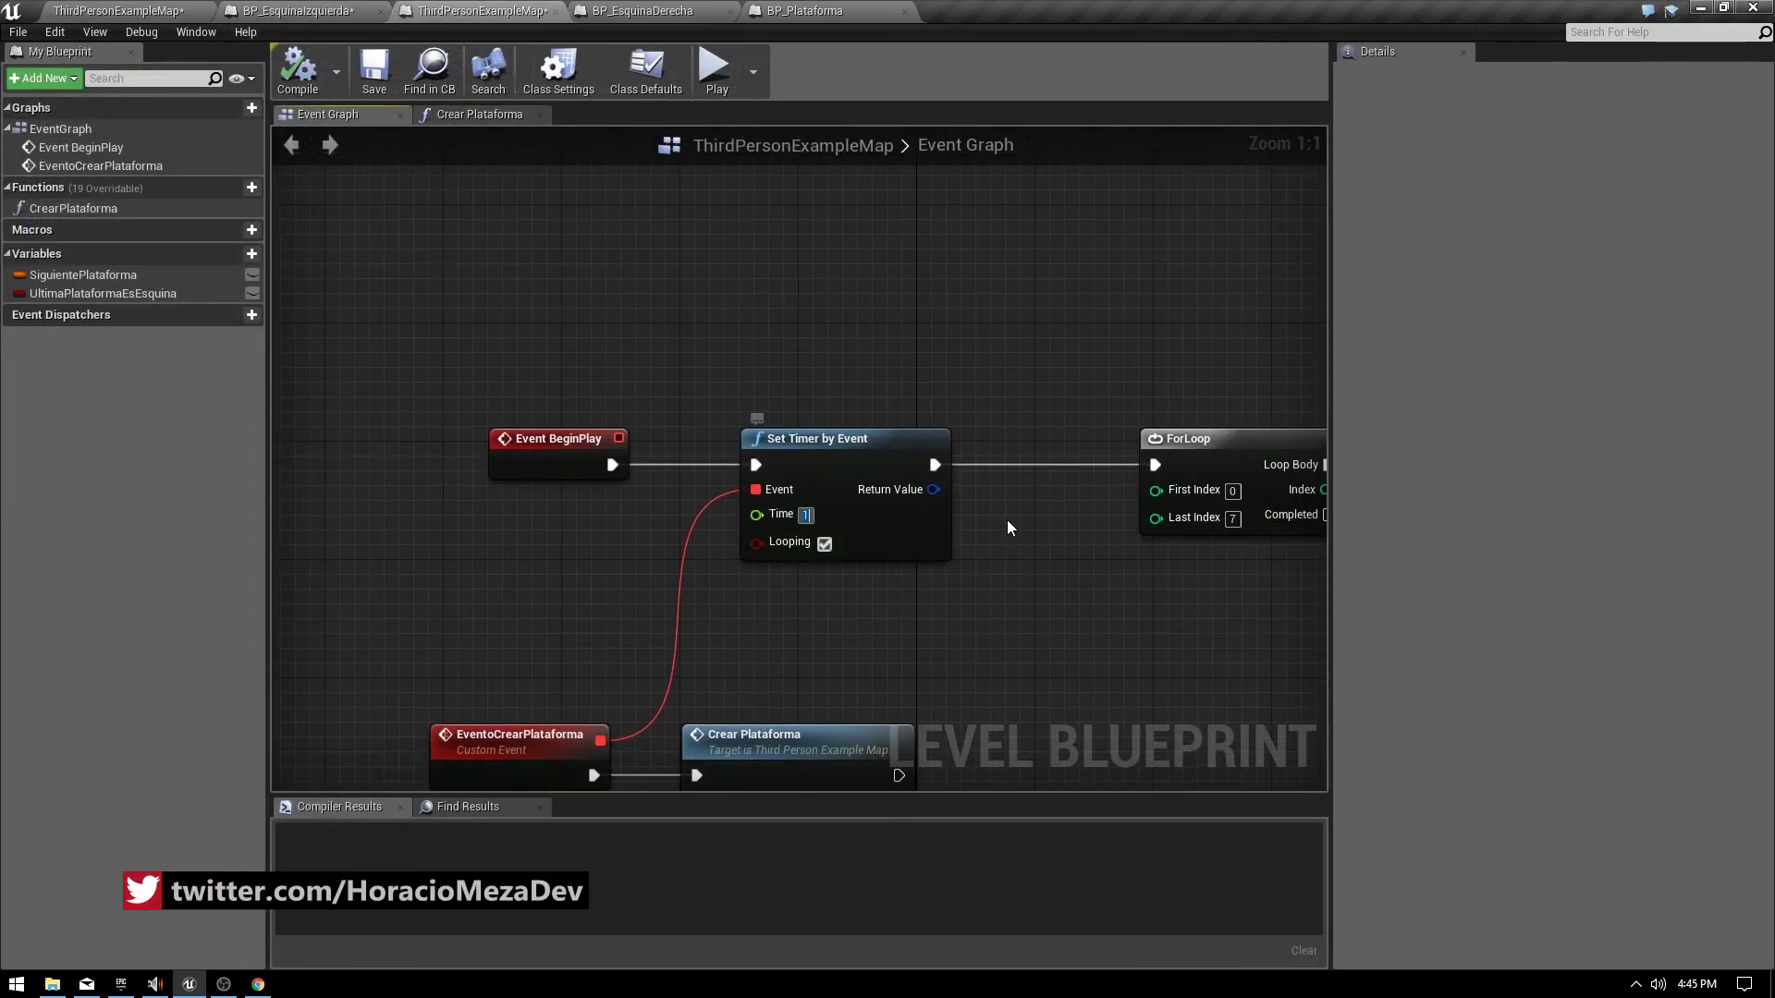
text(2)
key(Return)
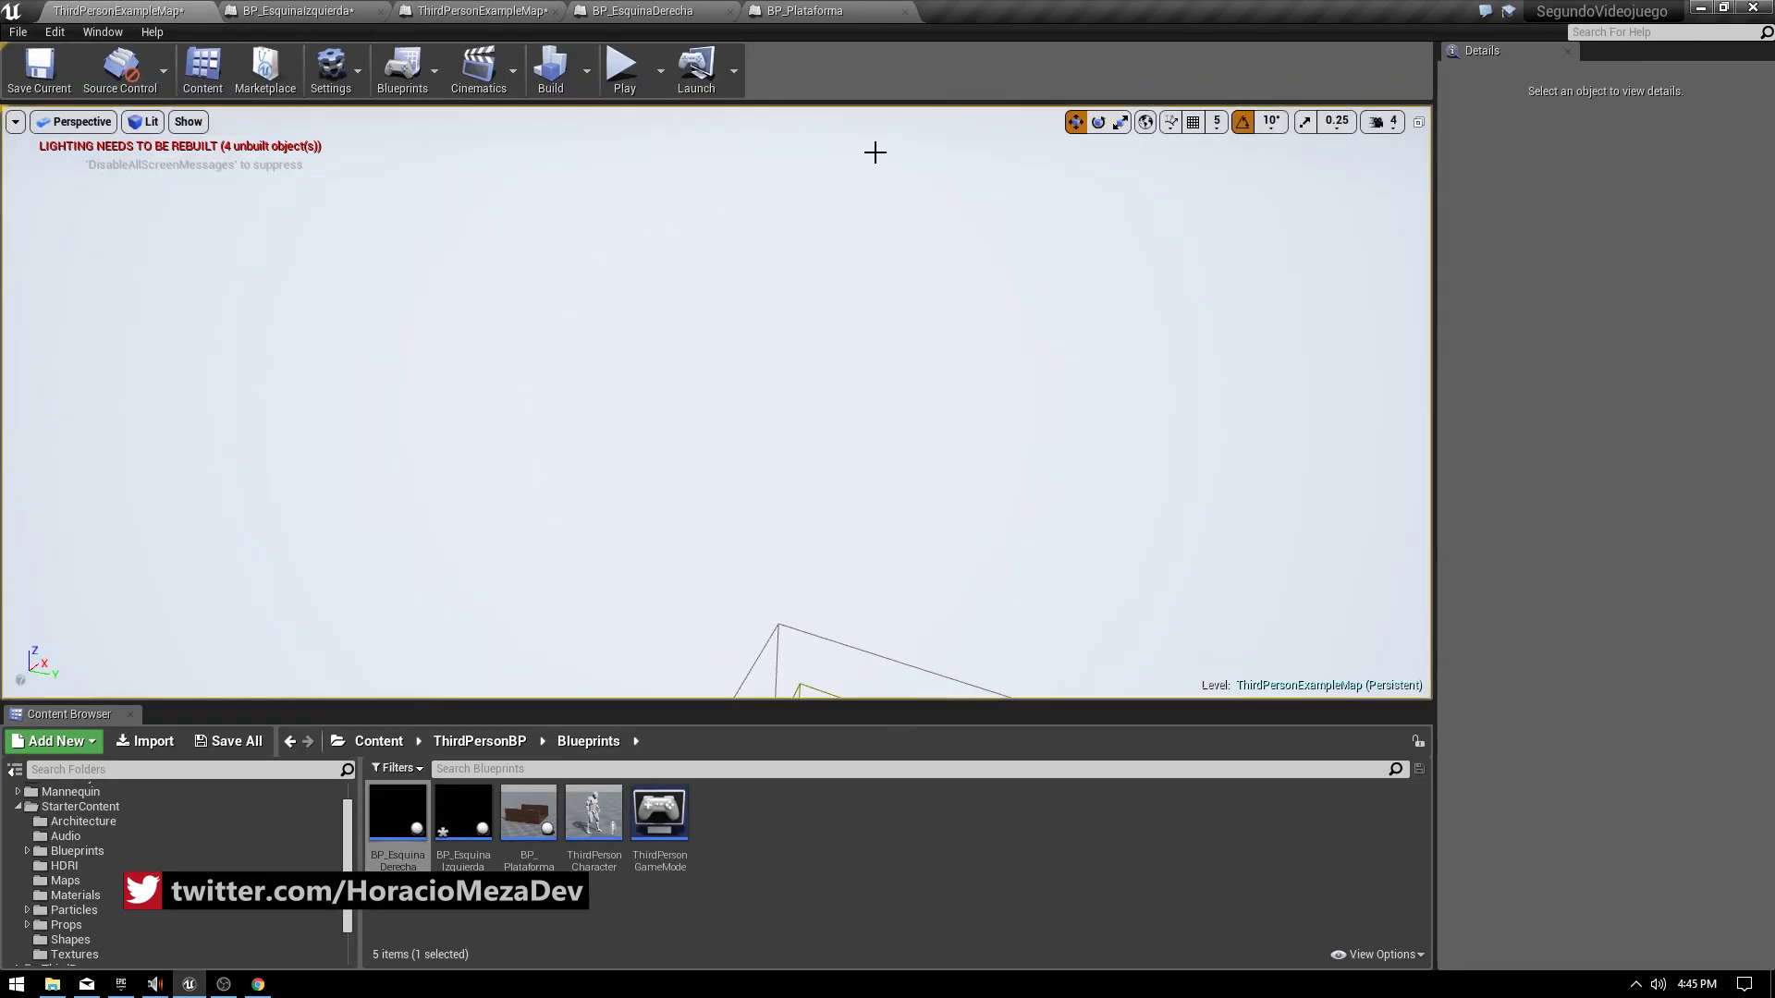
Play-test the level, eject with F8 to view the walled corridor, then stop.
click(619, 89)
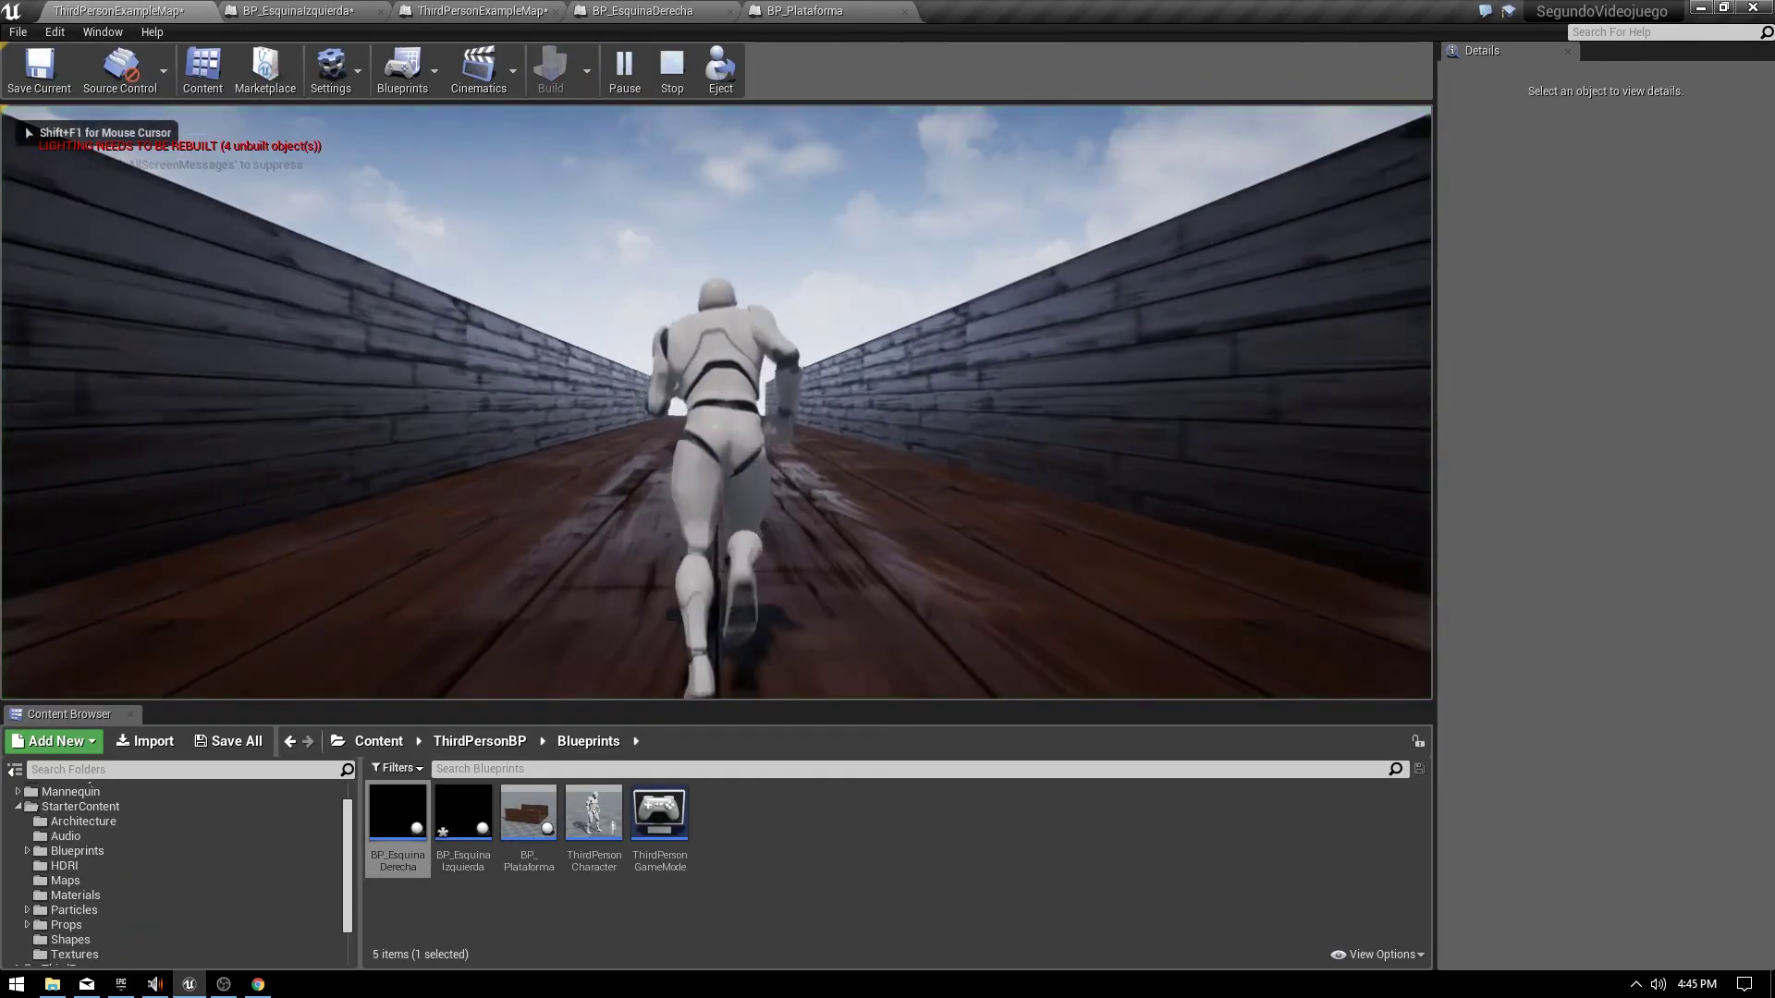
key(F8)
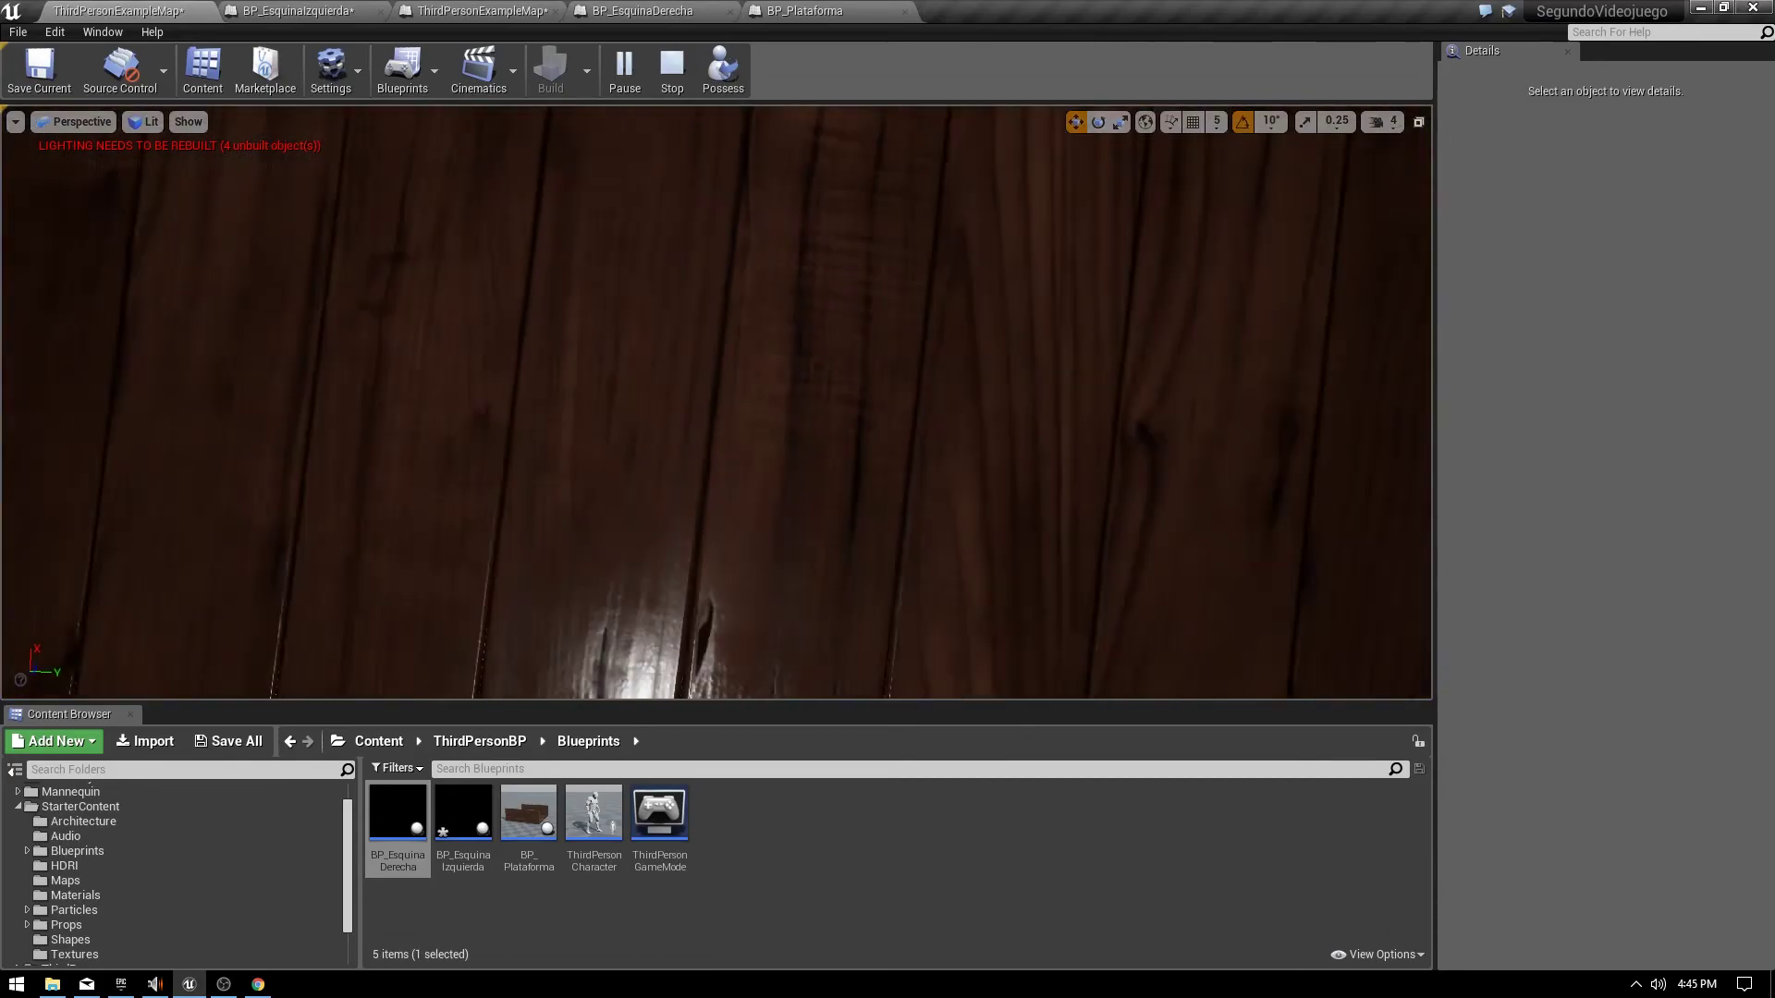
right_drag(716, 402, 715, 402)
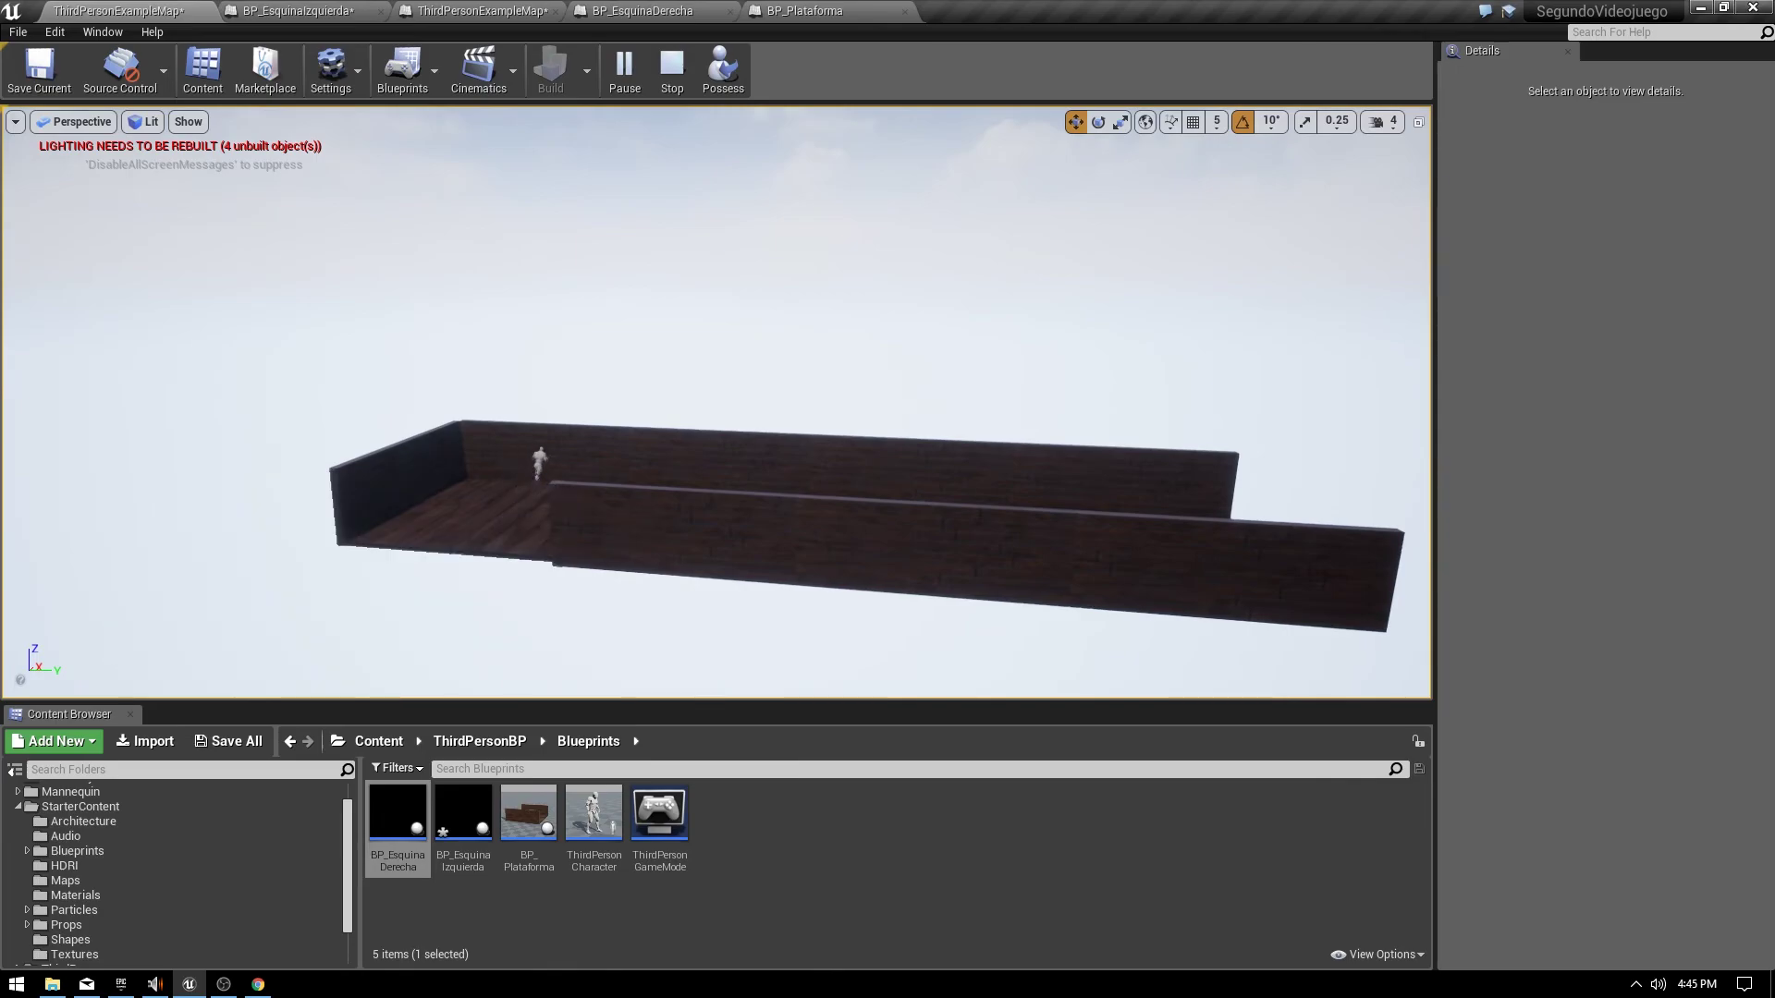
key(Escape)
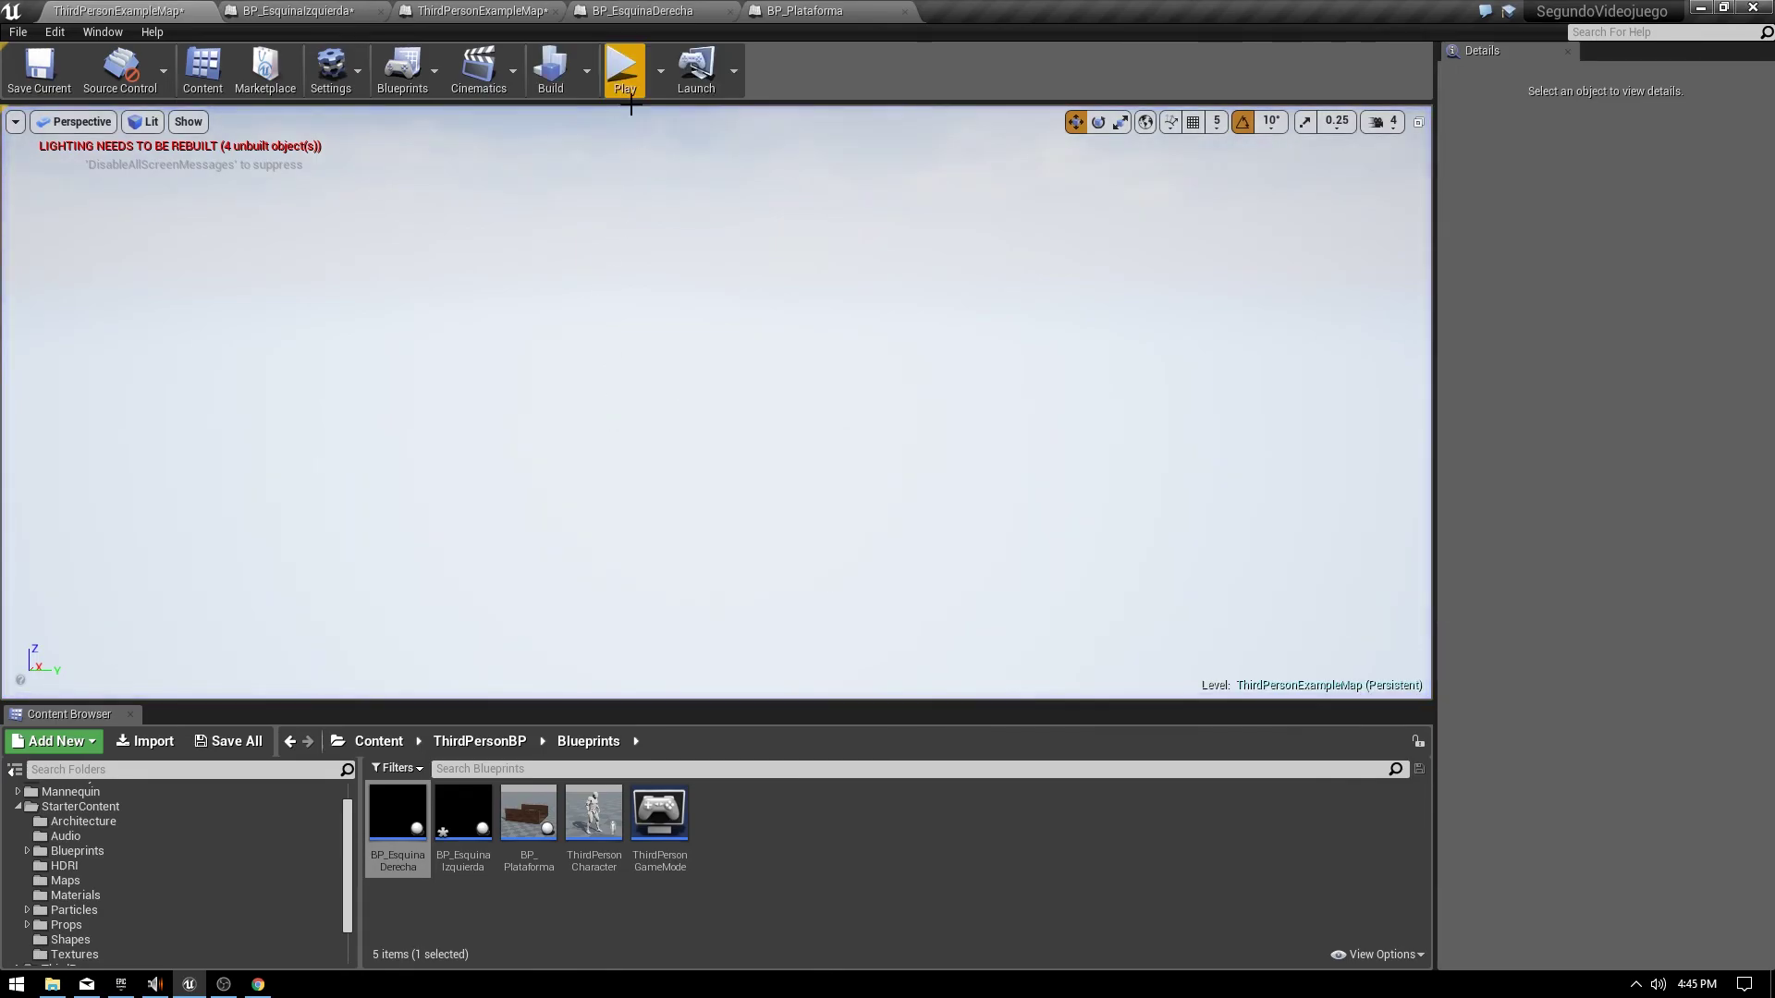
Check BP_Plataforma, then run a standalone preview of the level, jump, and close it.
click(769, 10)
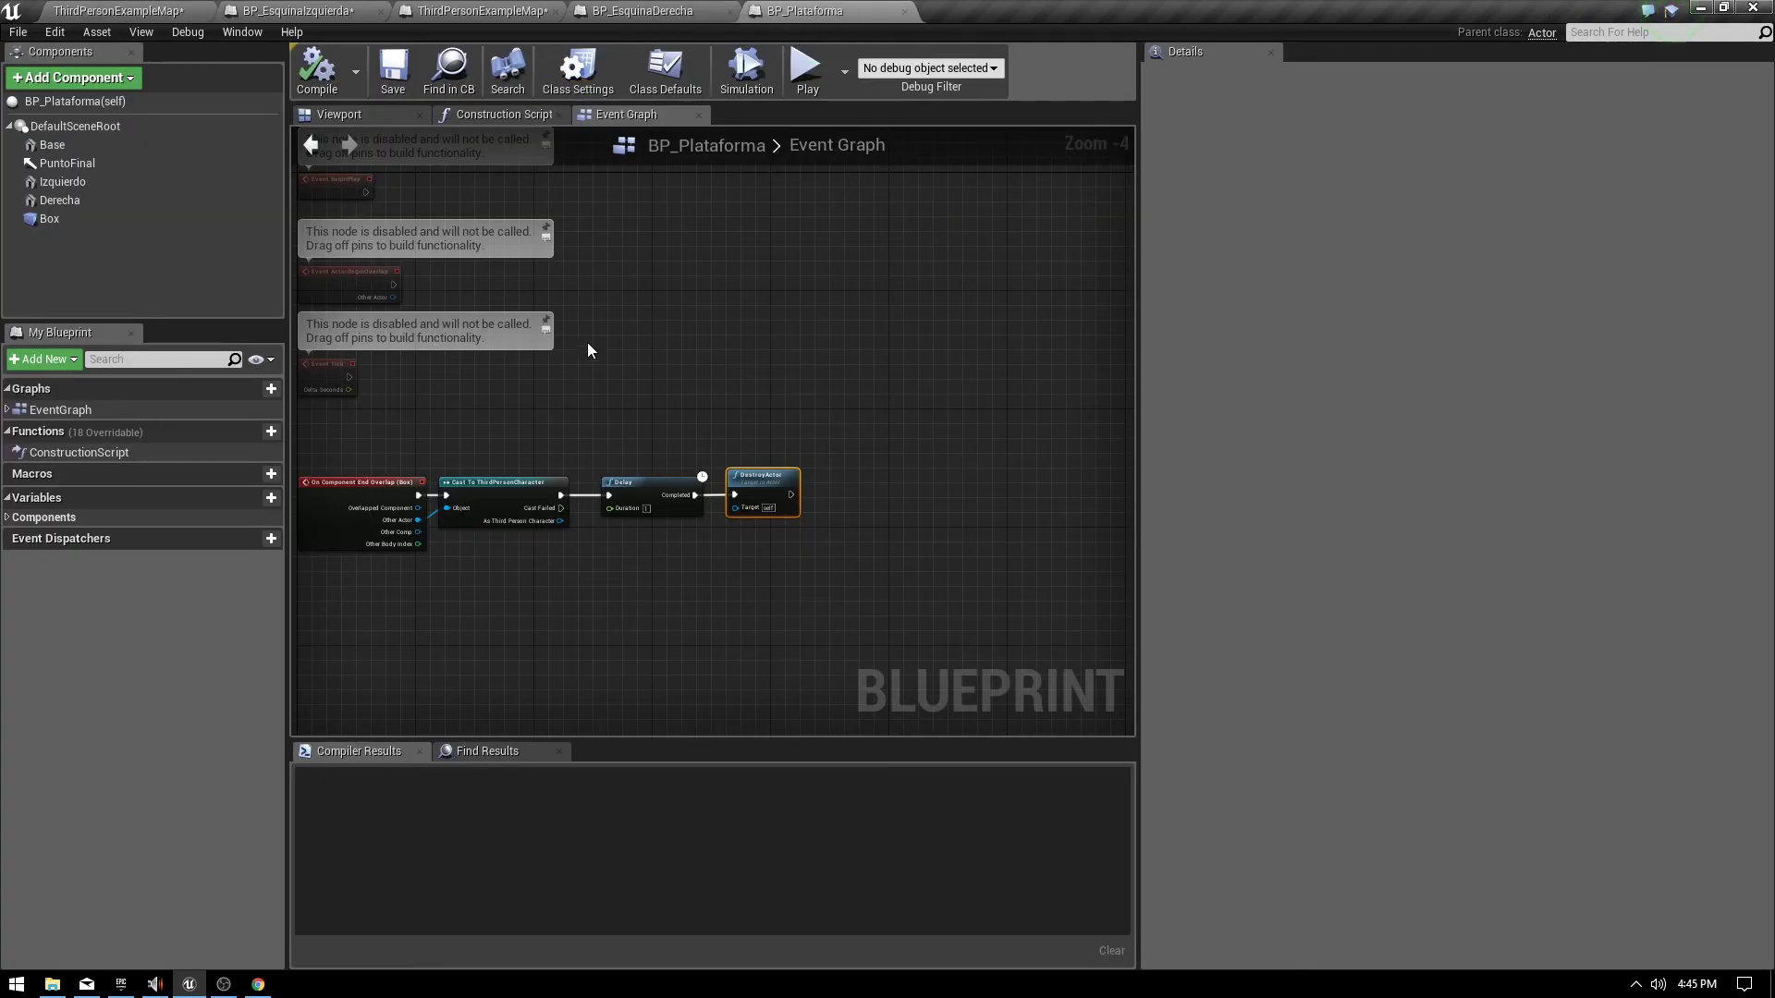
click(431, 9)
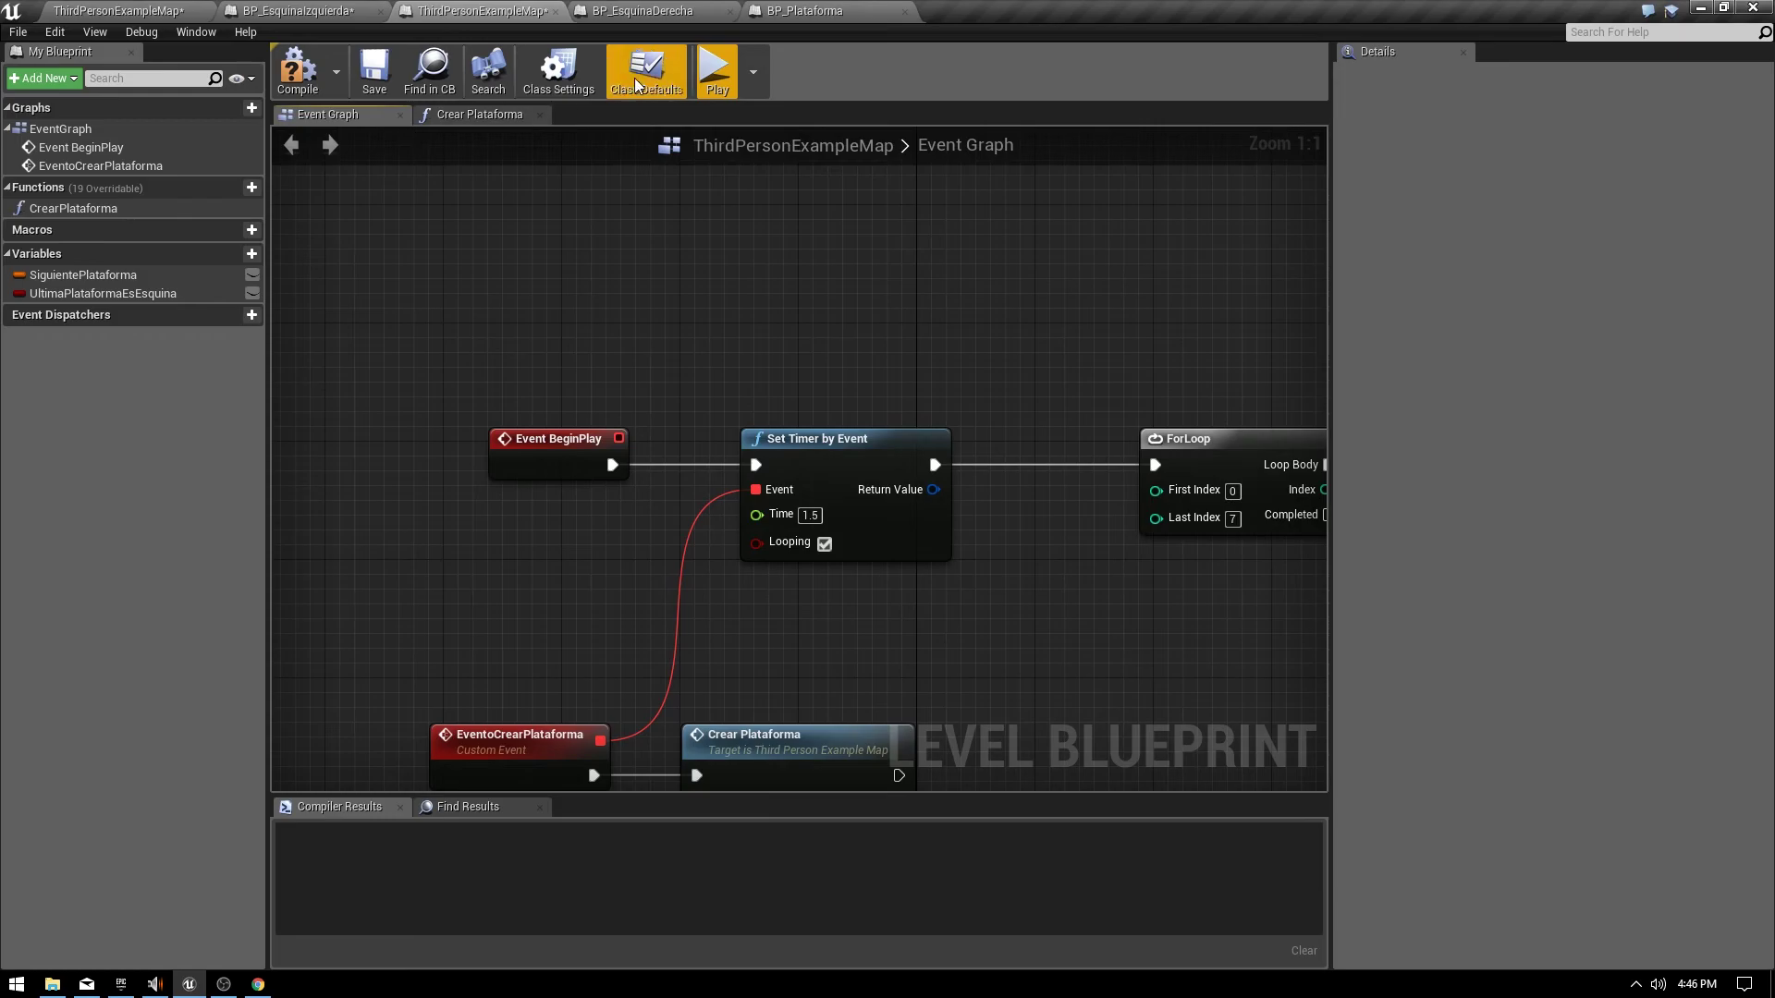
click(710, 84)
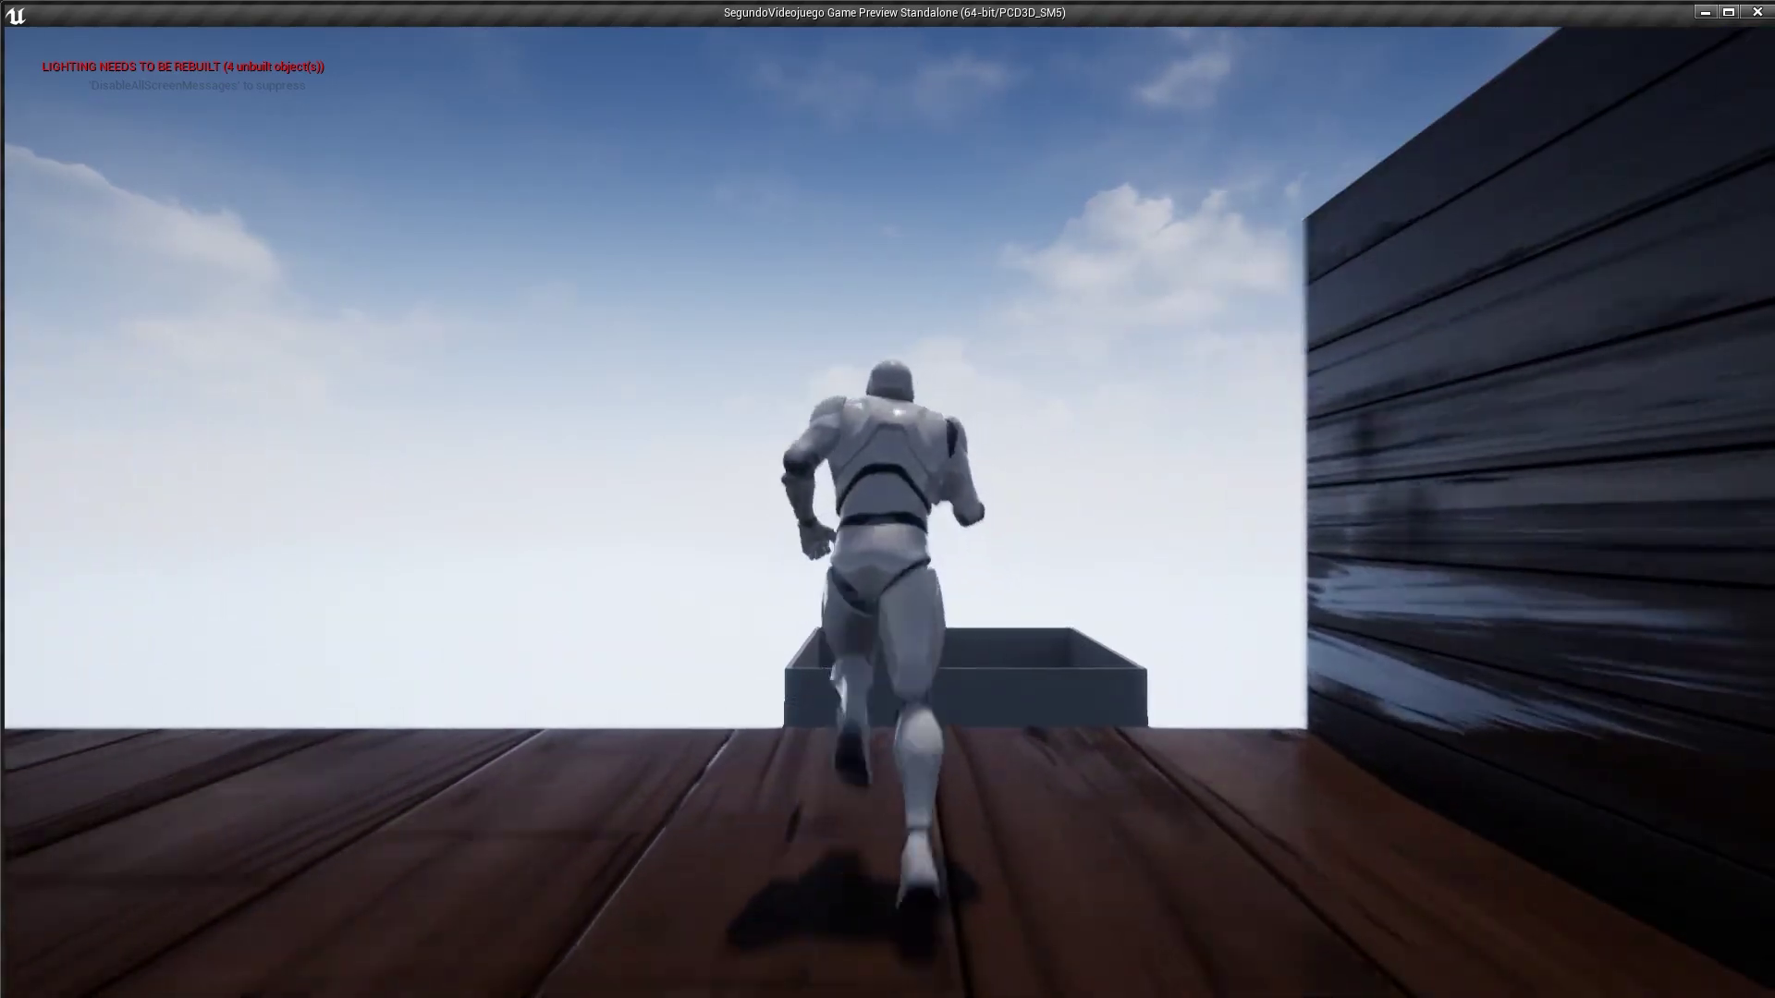
key(space)
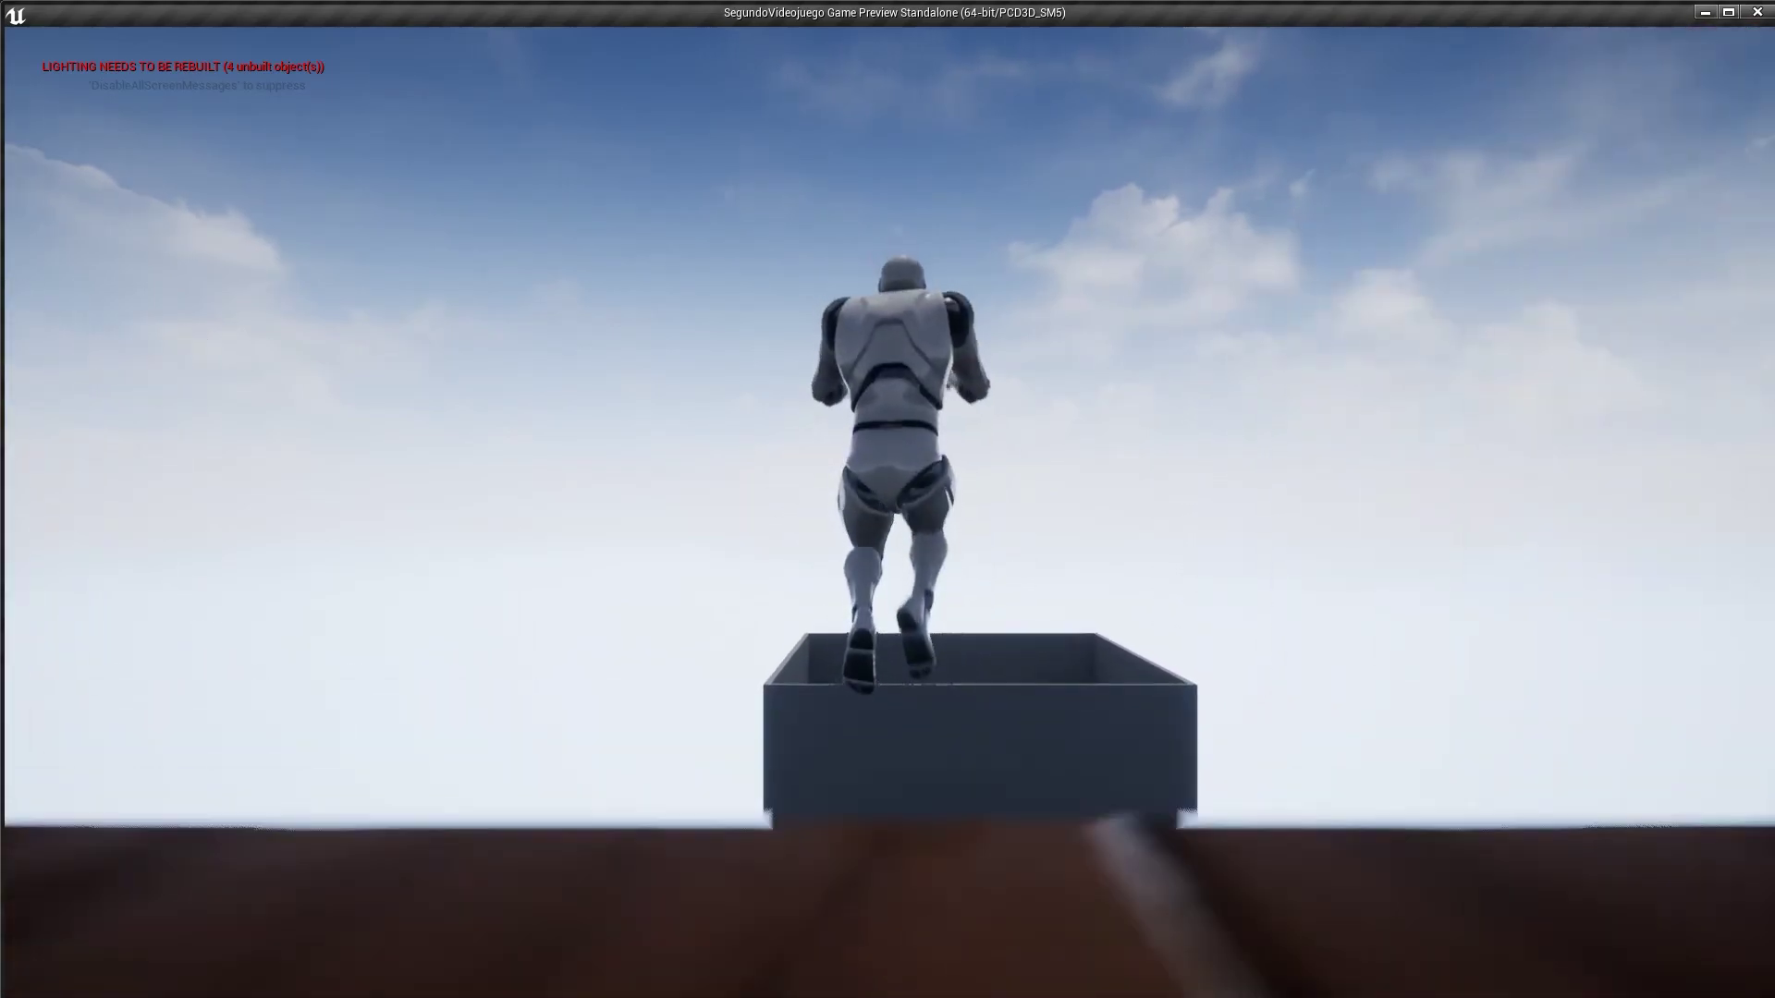
key(Escape)
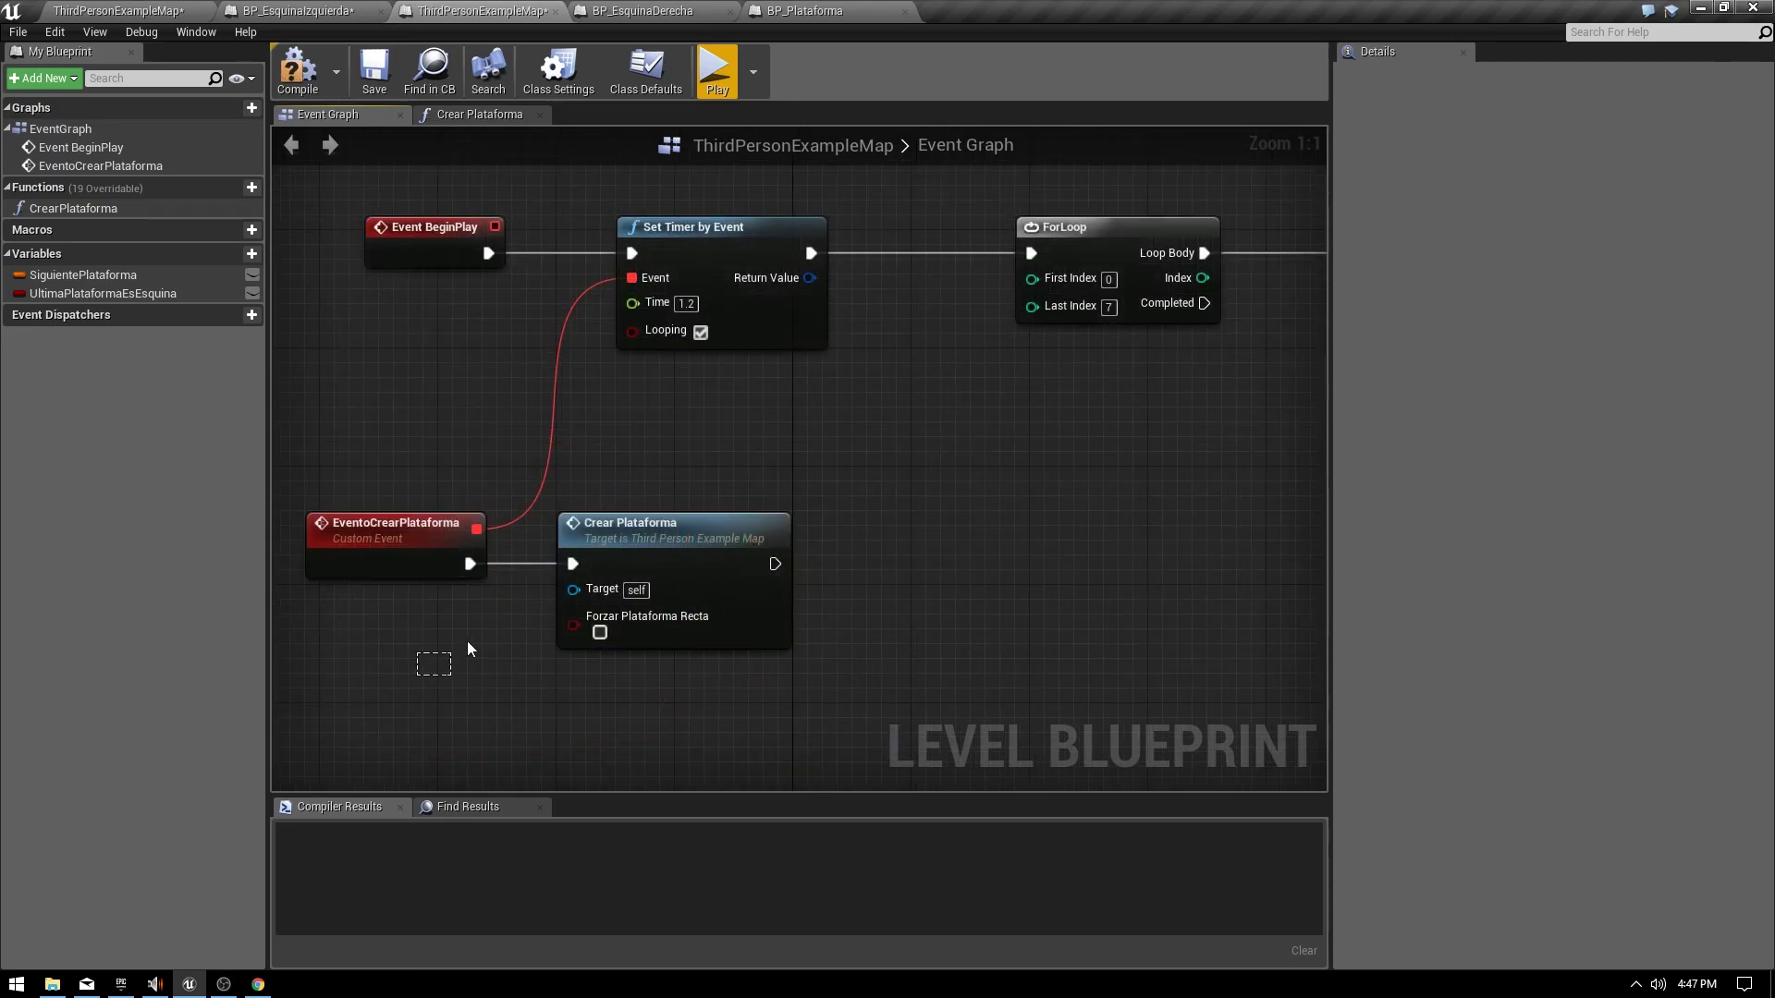
Review the BP_EsquinaDerecha, BP_EsquinaIzquierda and BP_Plataforma event graphs before returning to the level blueprint.
drag(663, 551, 706, 492)
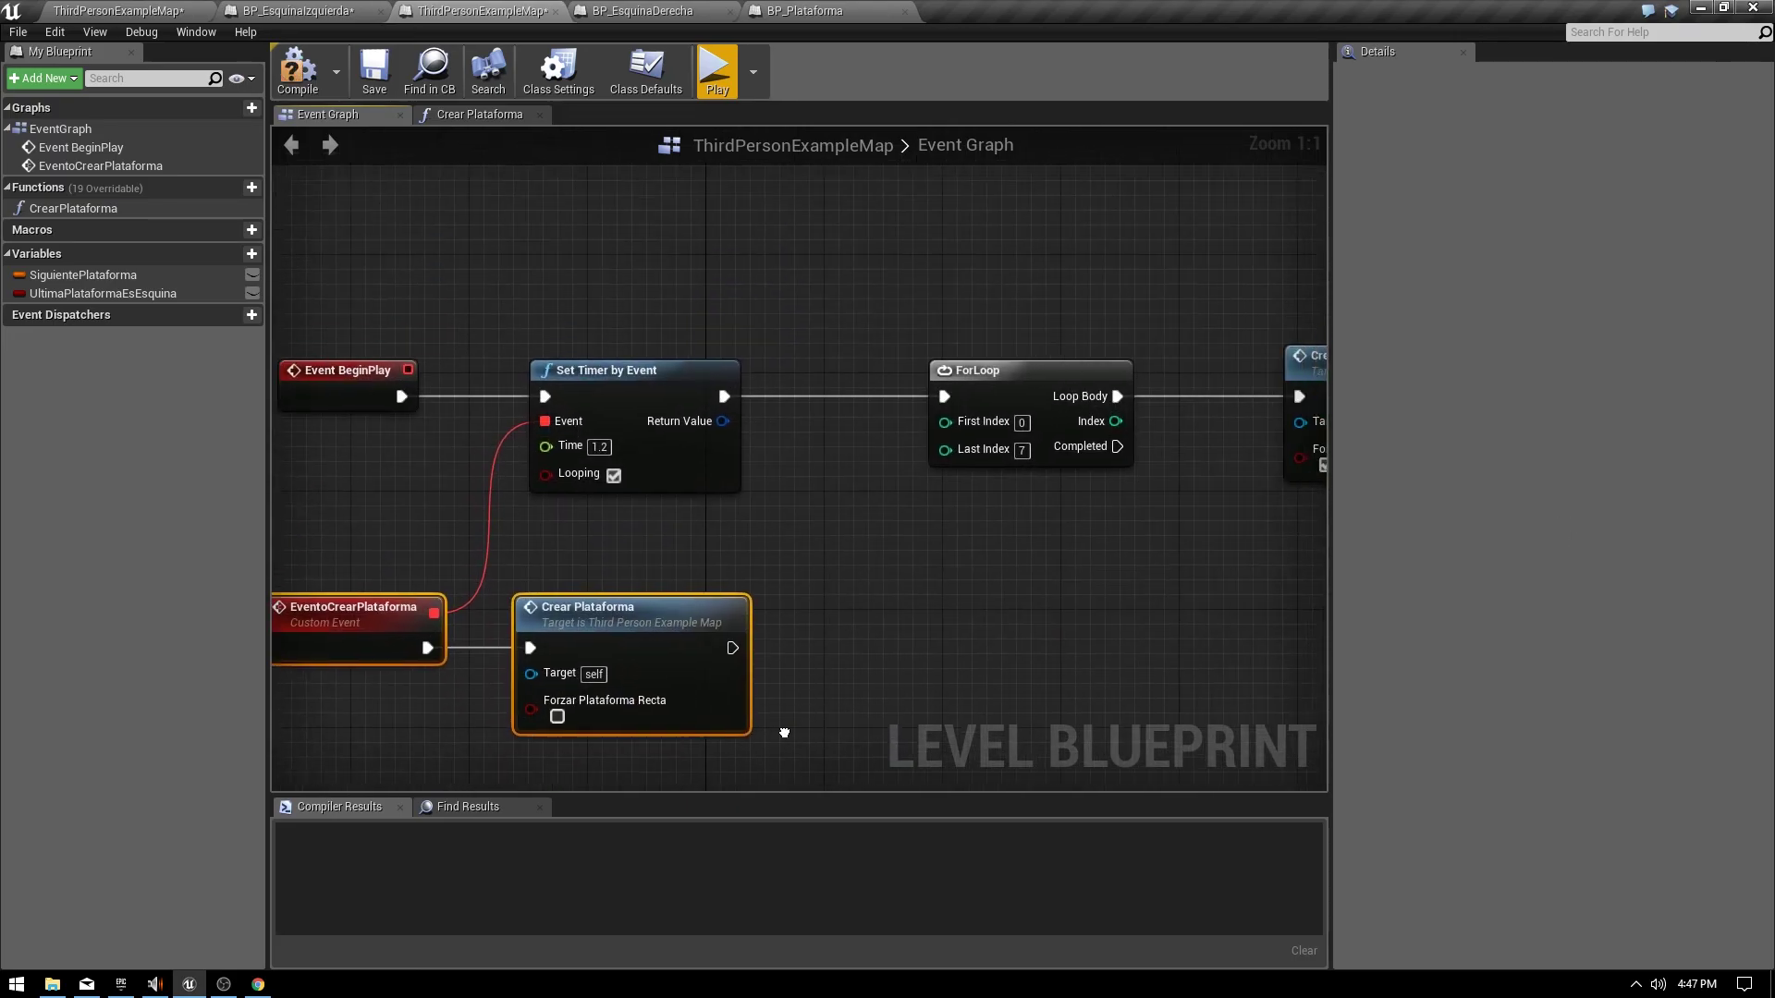
scroll(957, 352, down, 4)
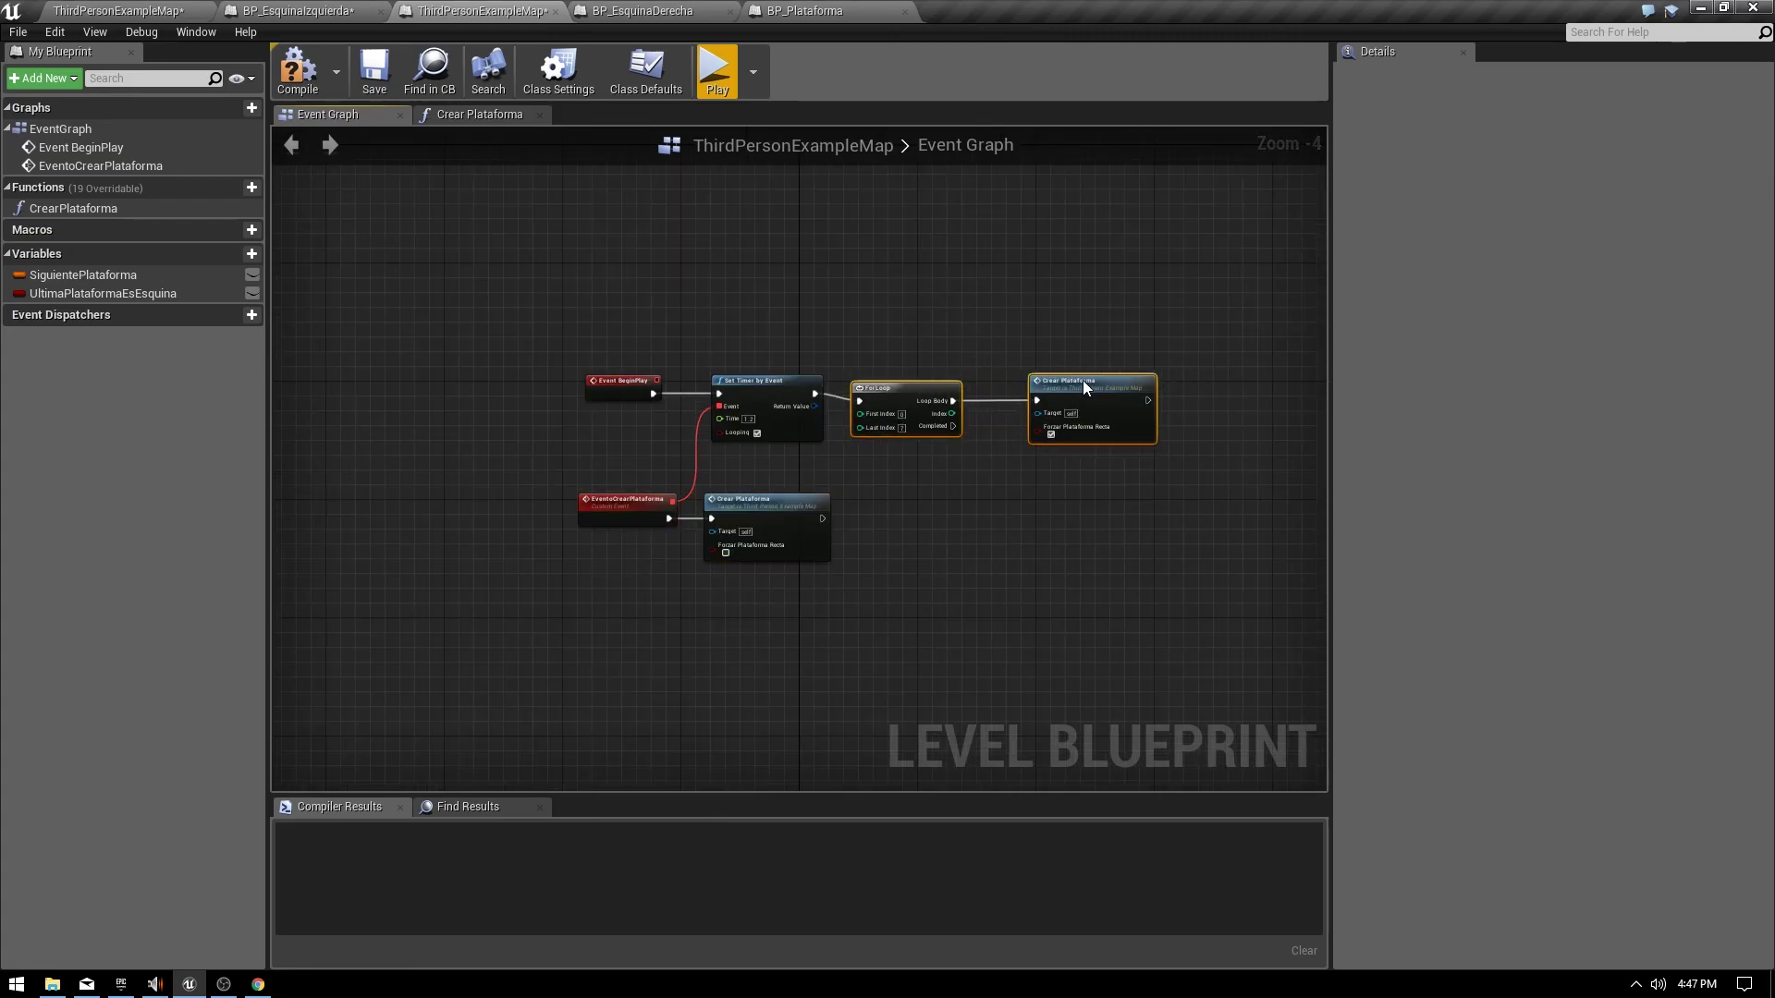
scroll(1072, 379, up, 1)
click(629, 11)
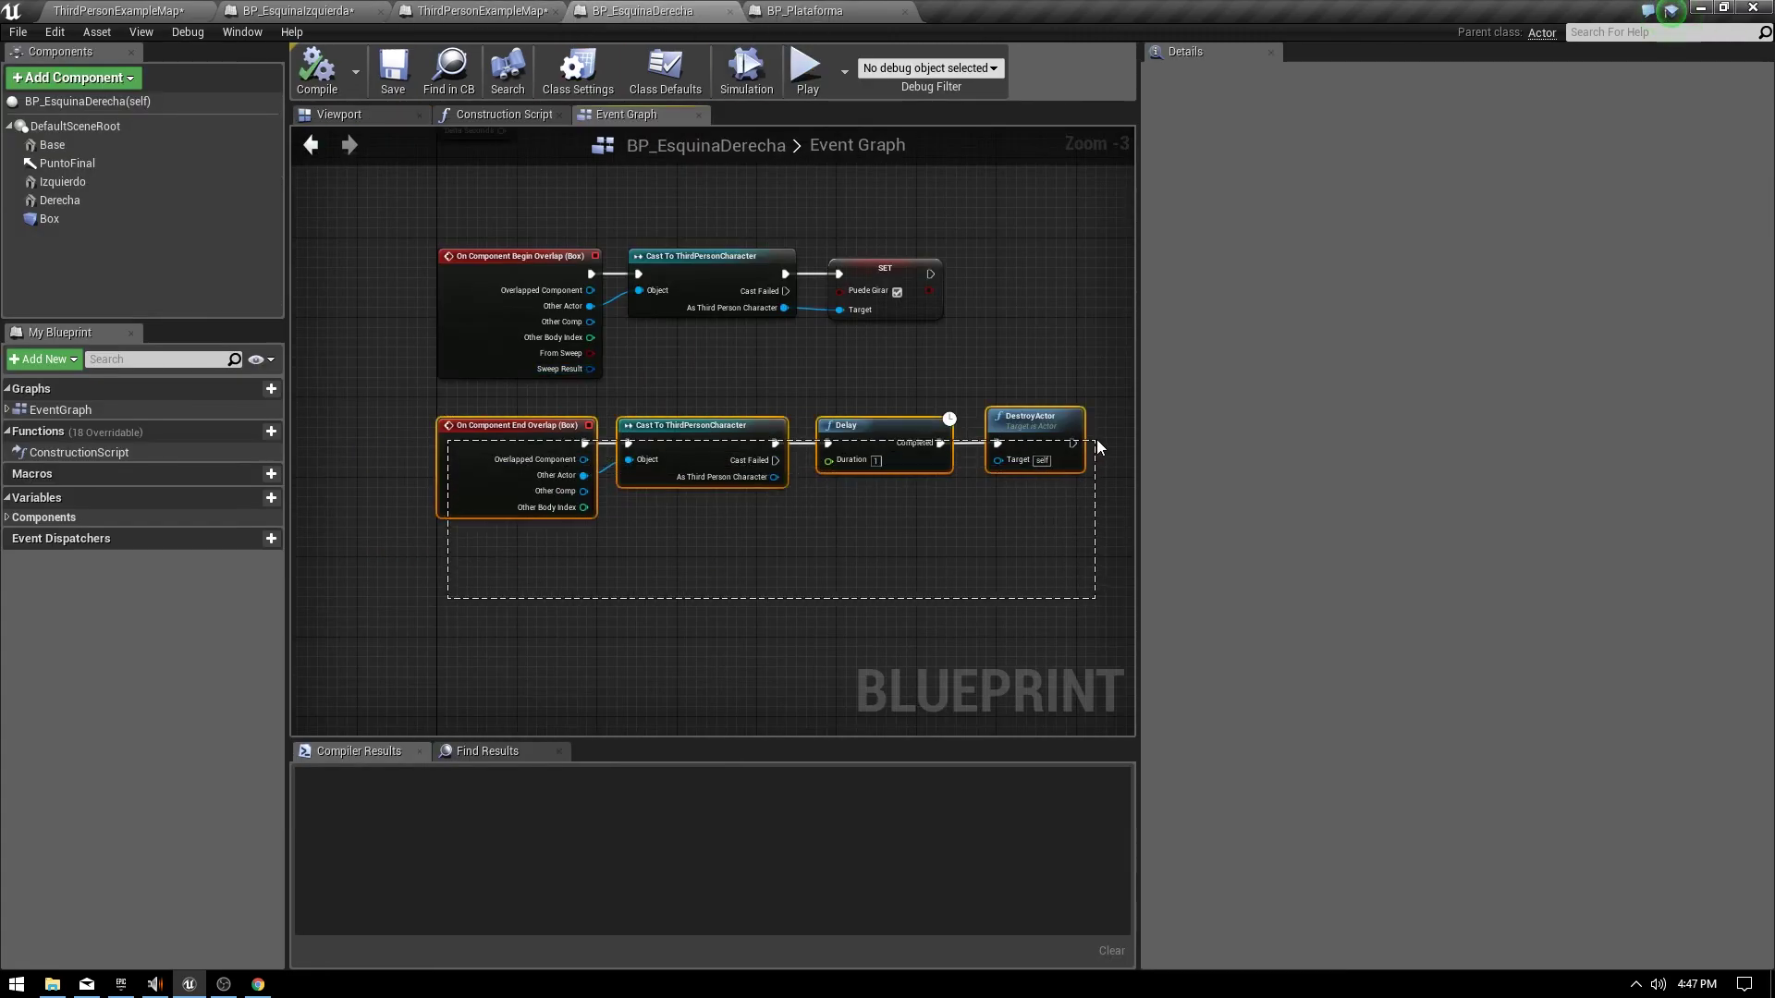
right_drag(617, 568, 643, 645)
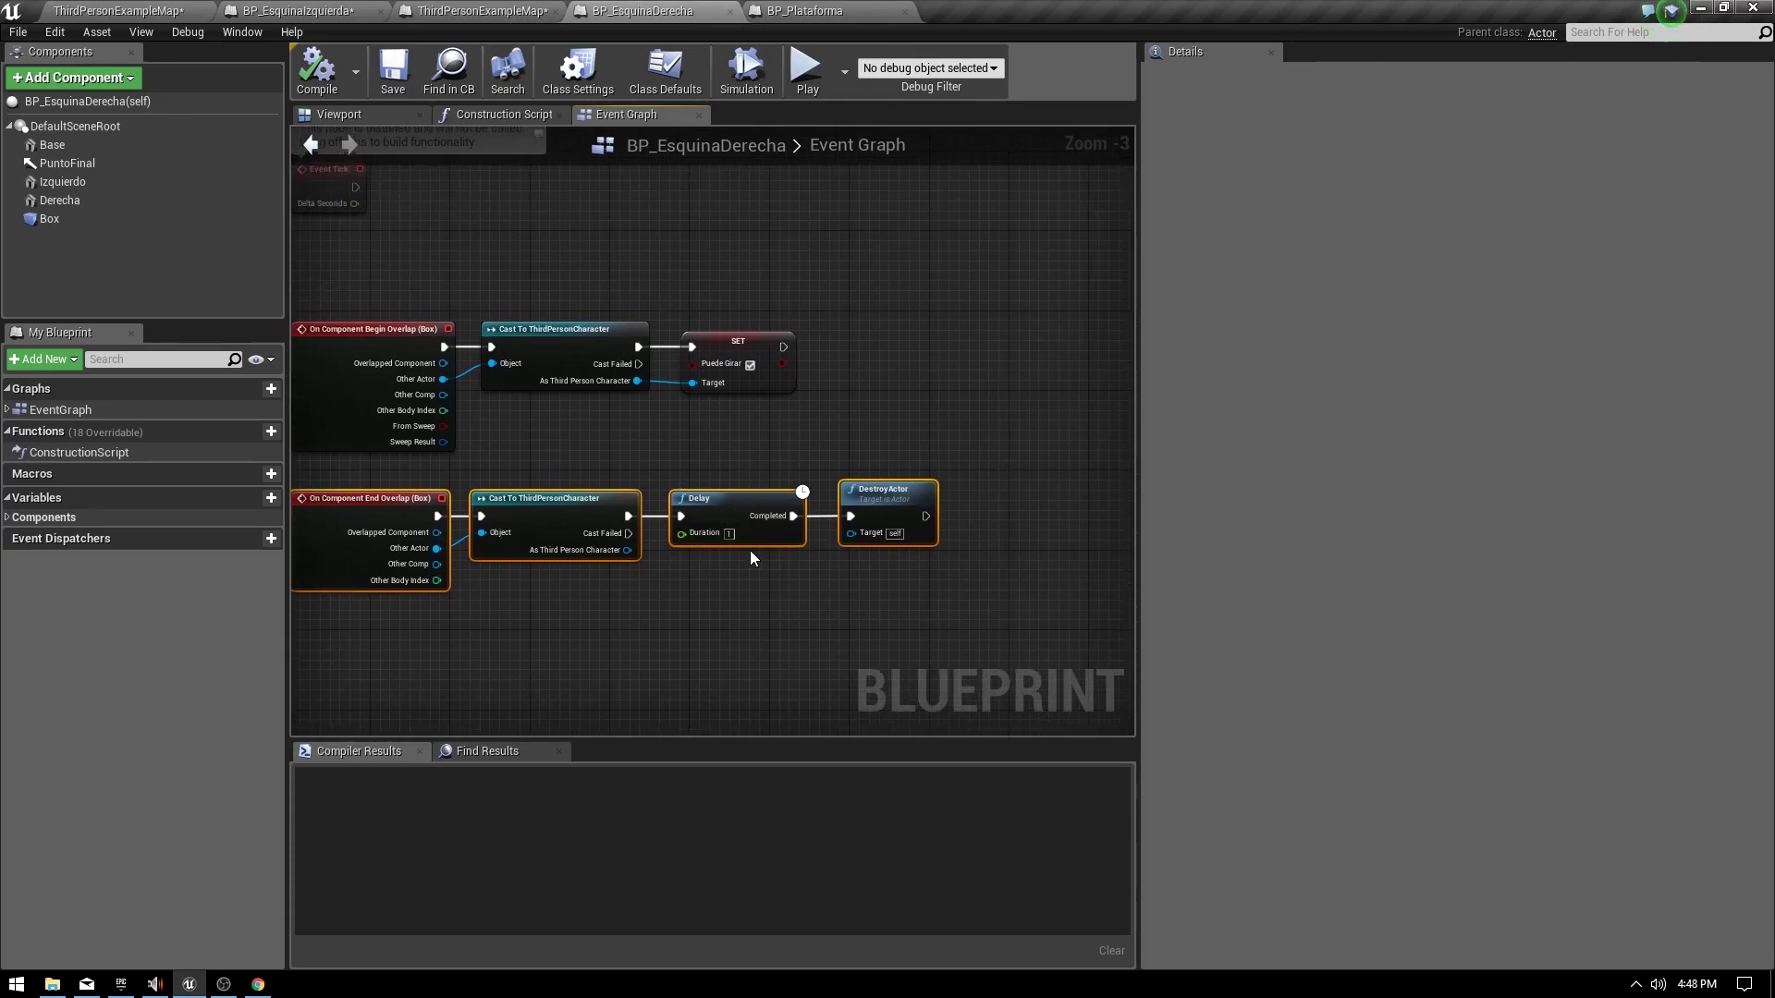
click(338, 9)
click(857, 9)
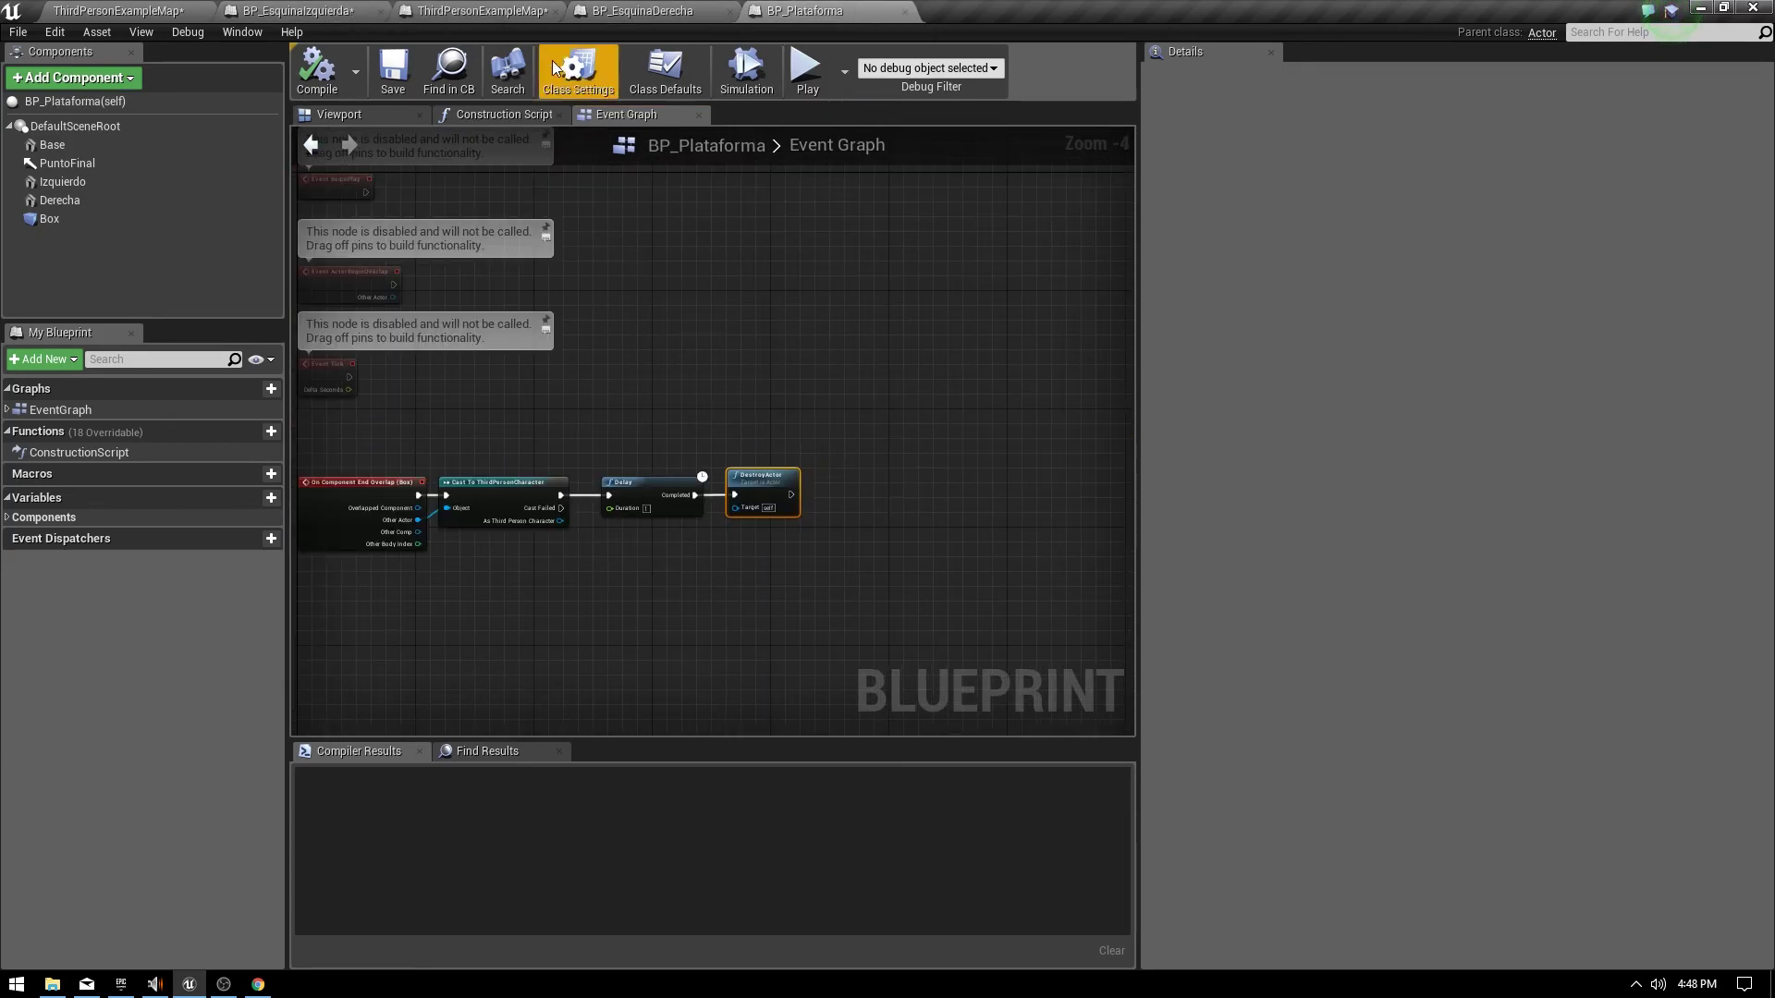
click(499, 10)
Change the ForLoop Last Index from 7 to 9 and end the preview run.
right_drag(758, 646, 693, 683)
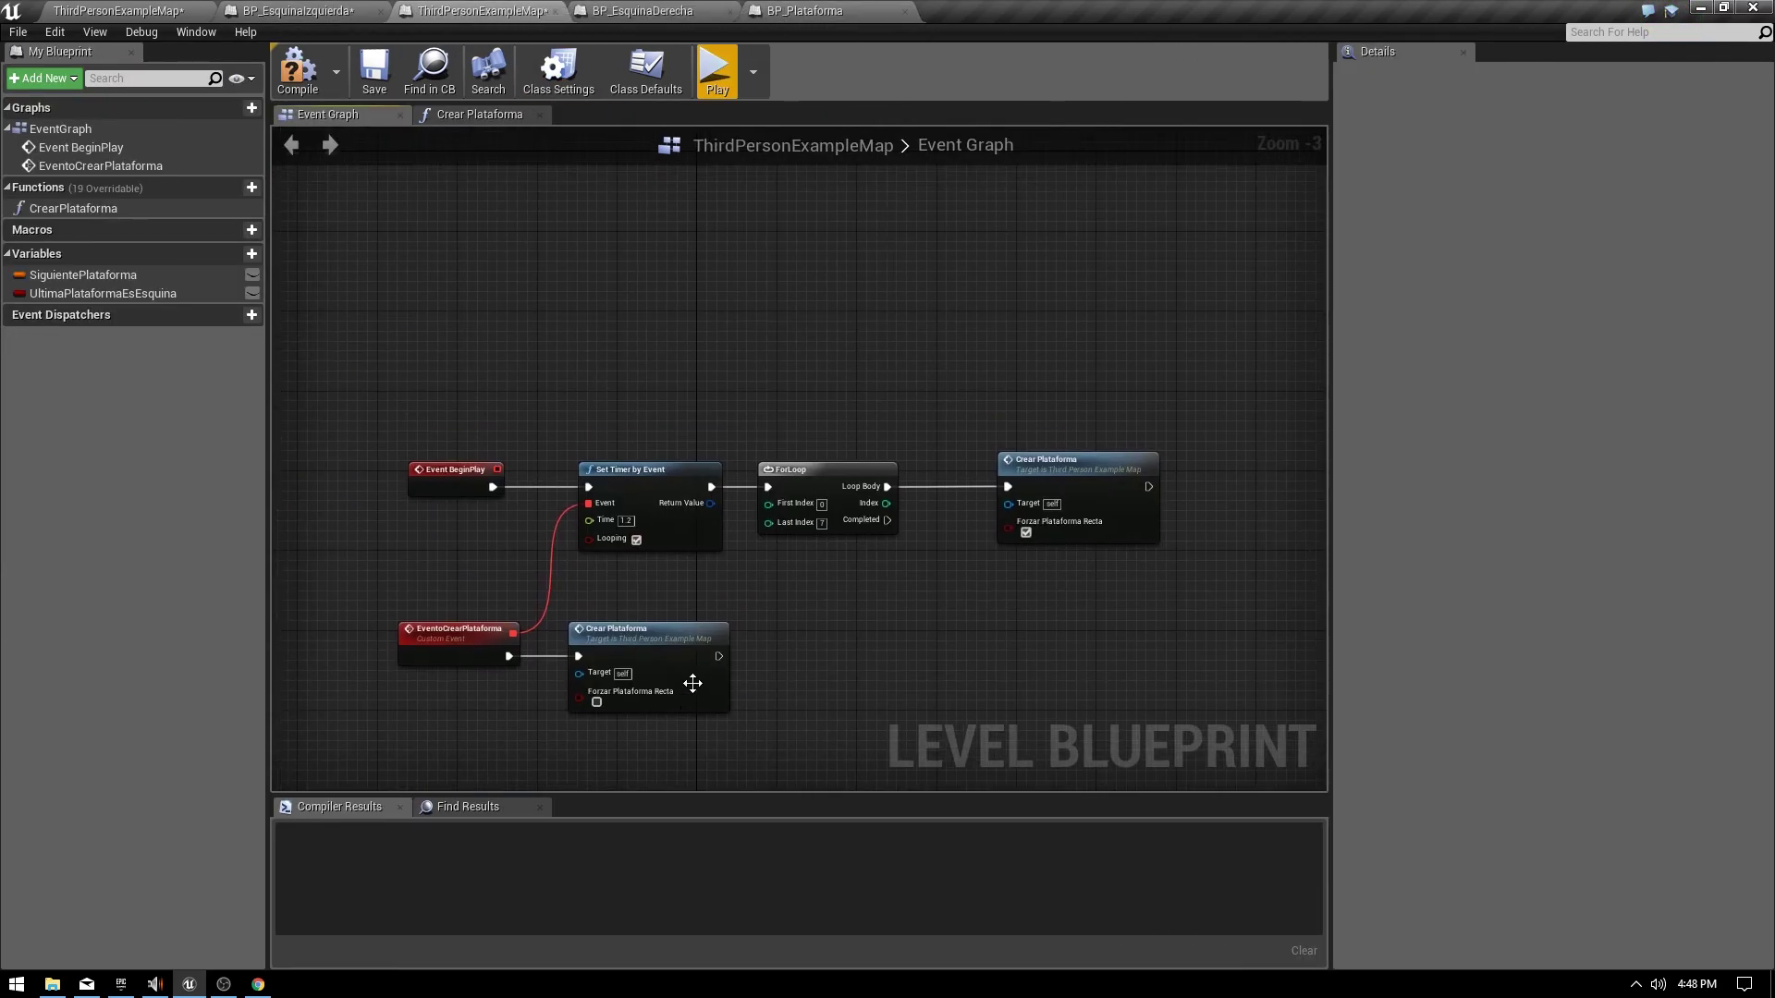
right_click(583, 451)
click(513, 529)
scroll(554, 554, up, 3)
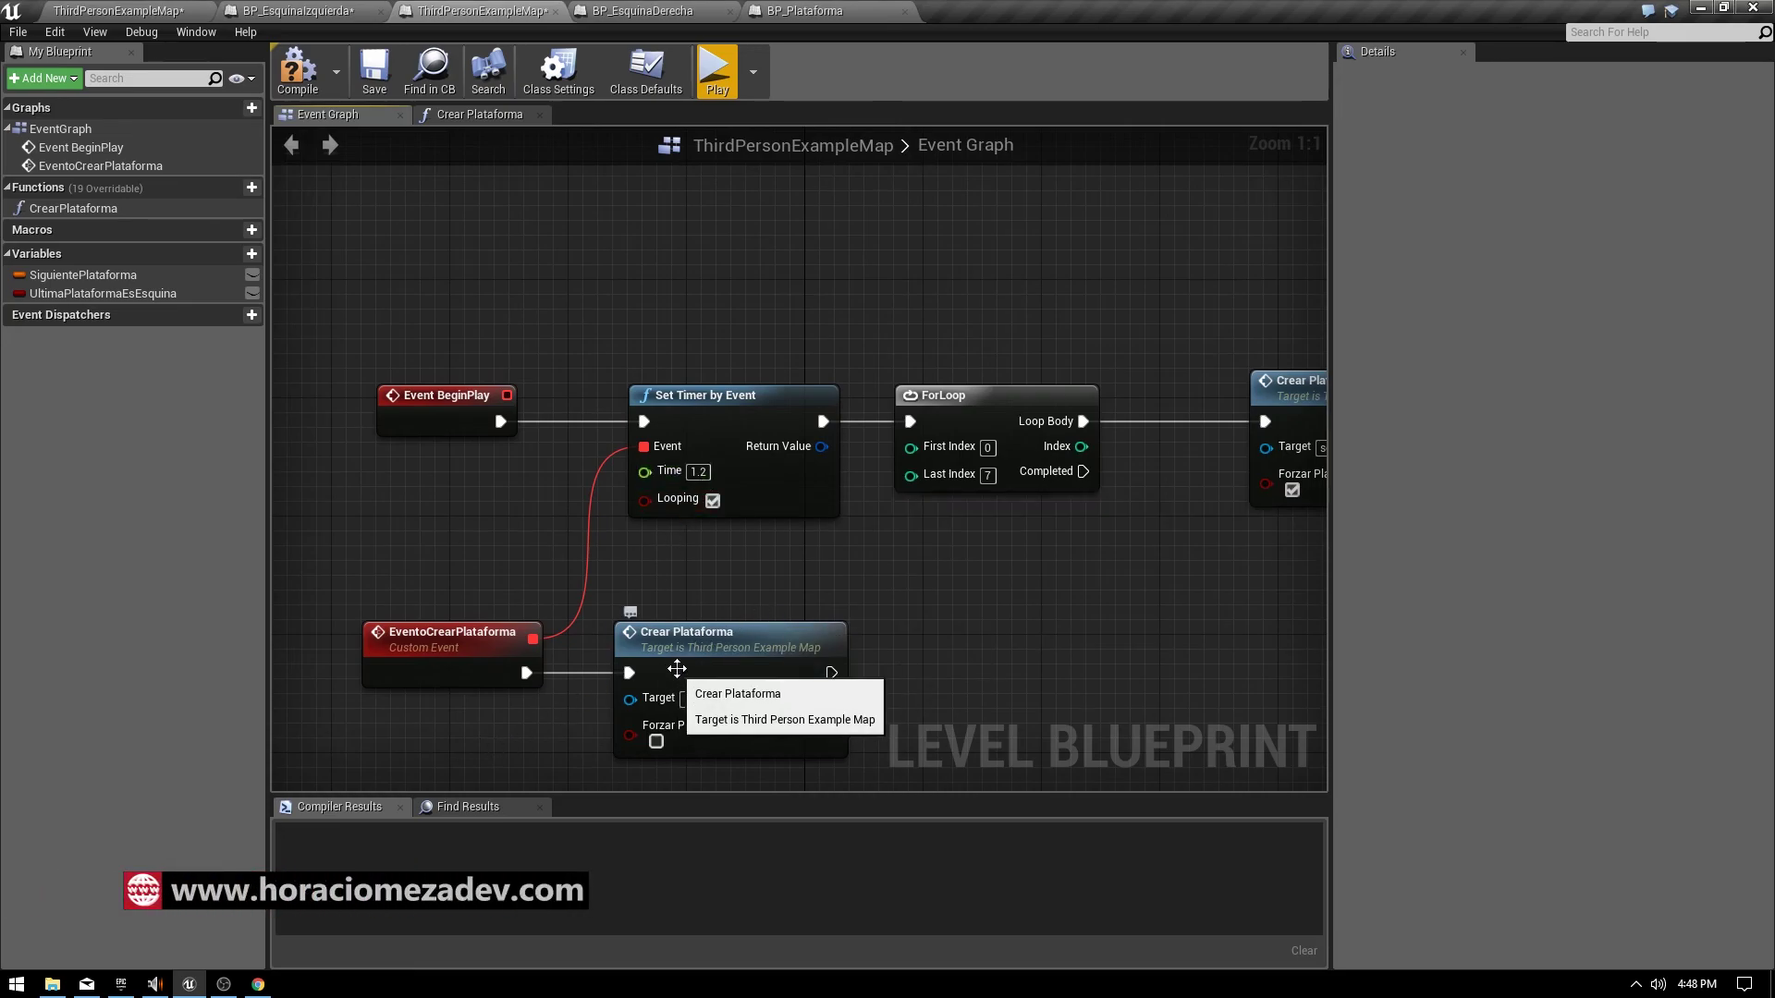
right_drag(918, 636, 876, 595)
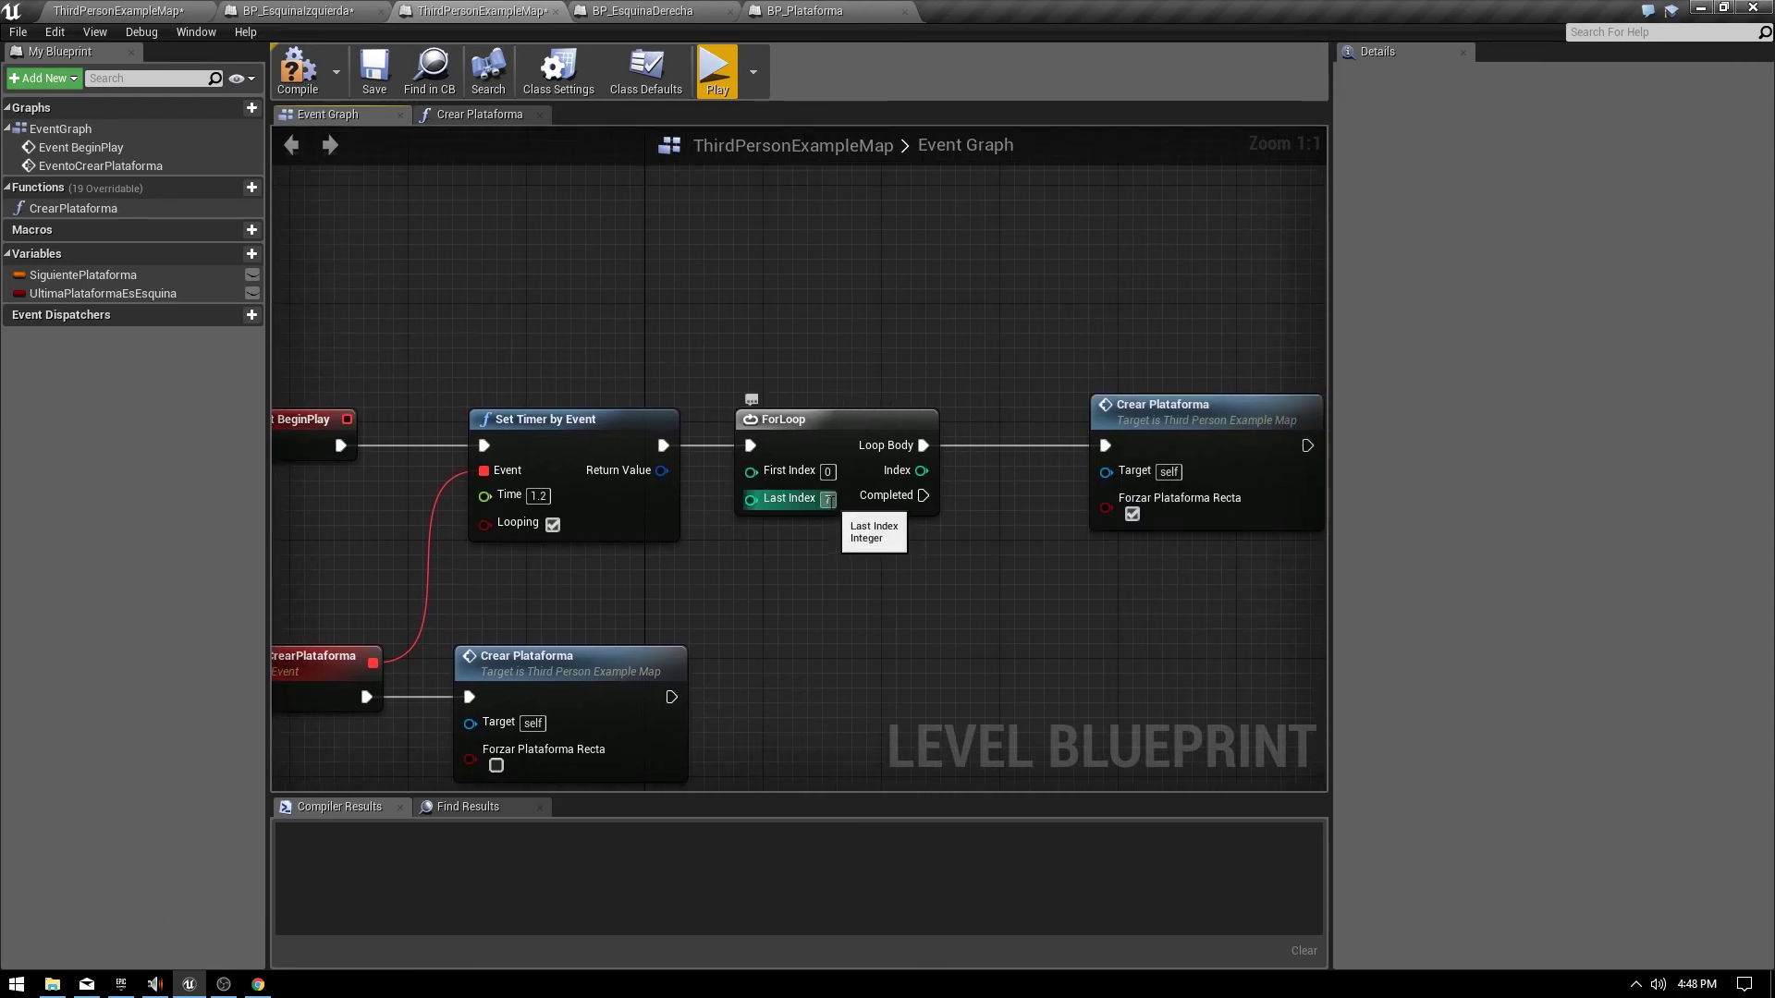
click(828, 499)
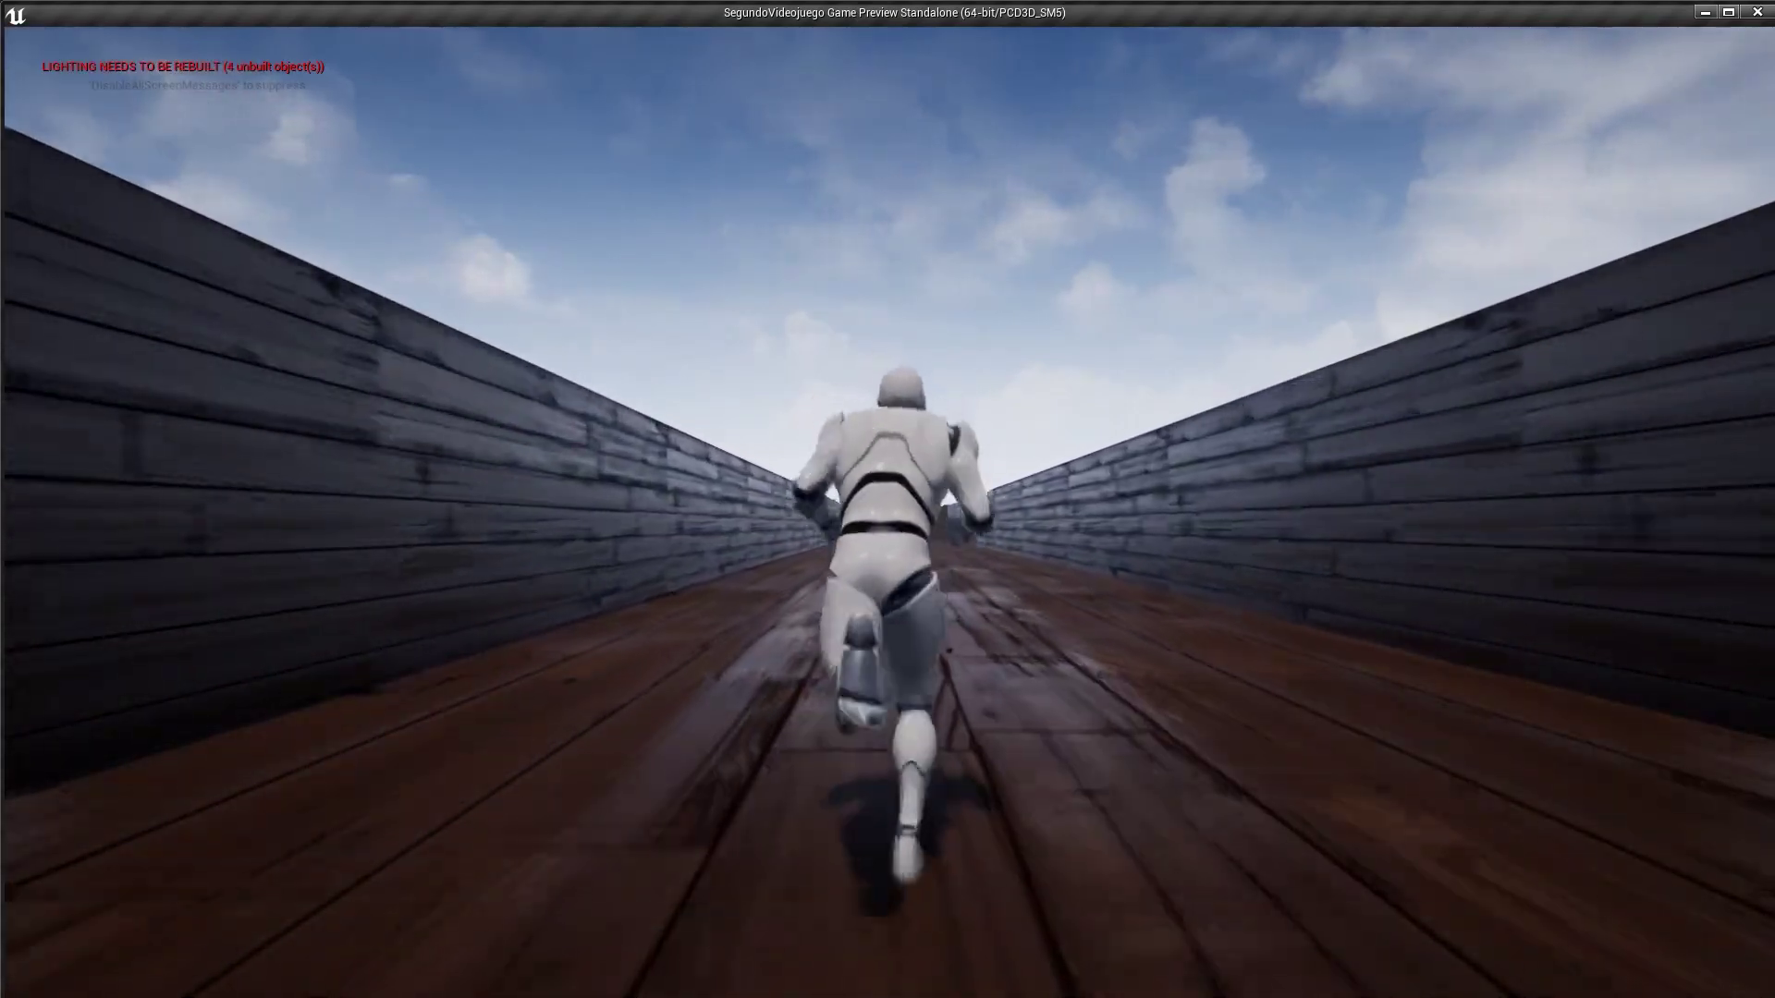
key(Escape)
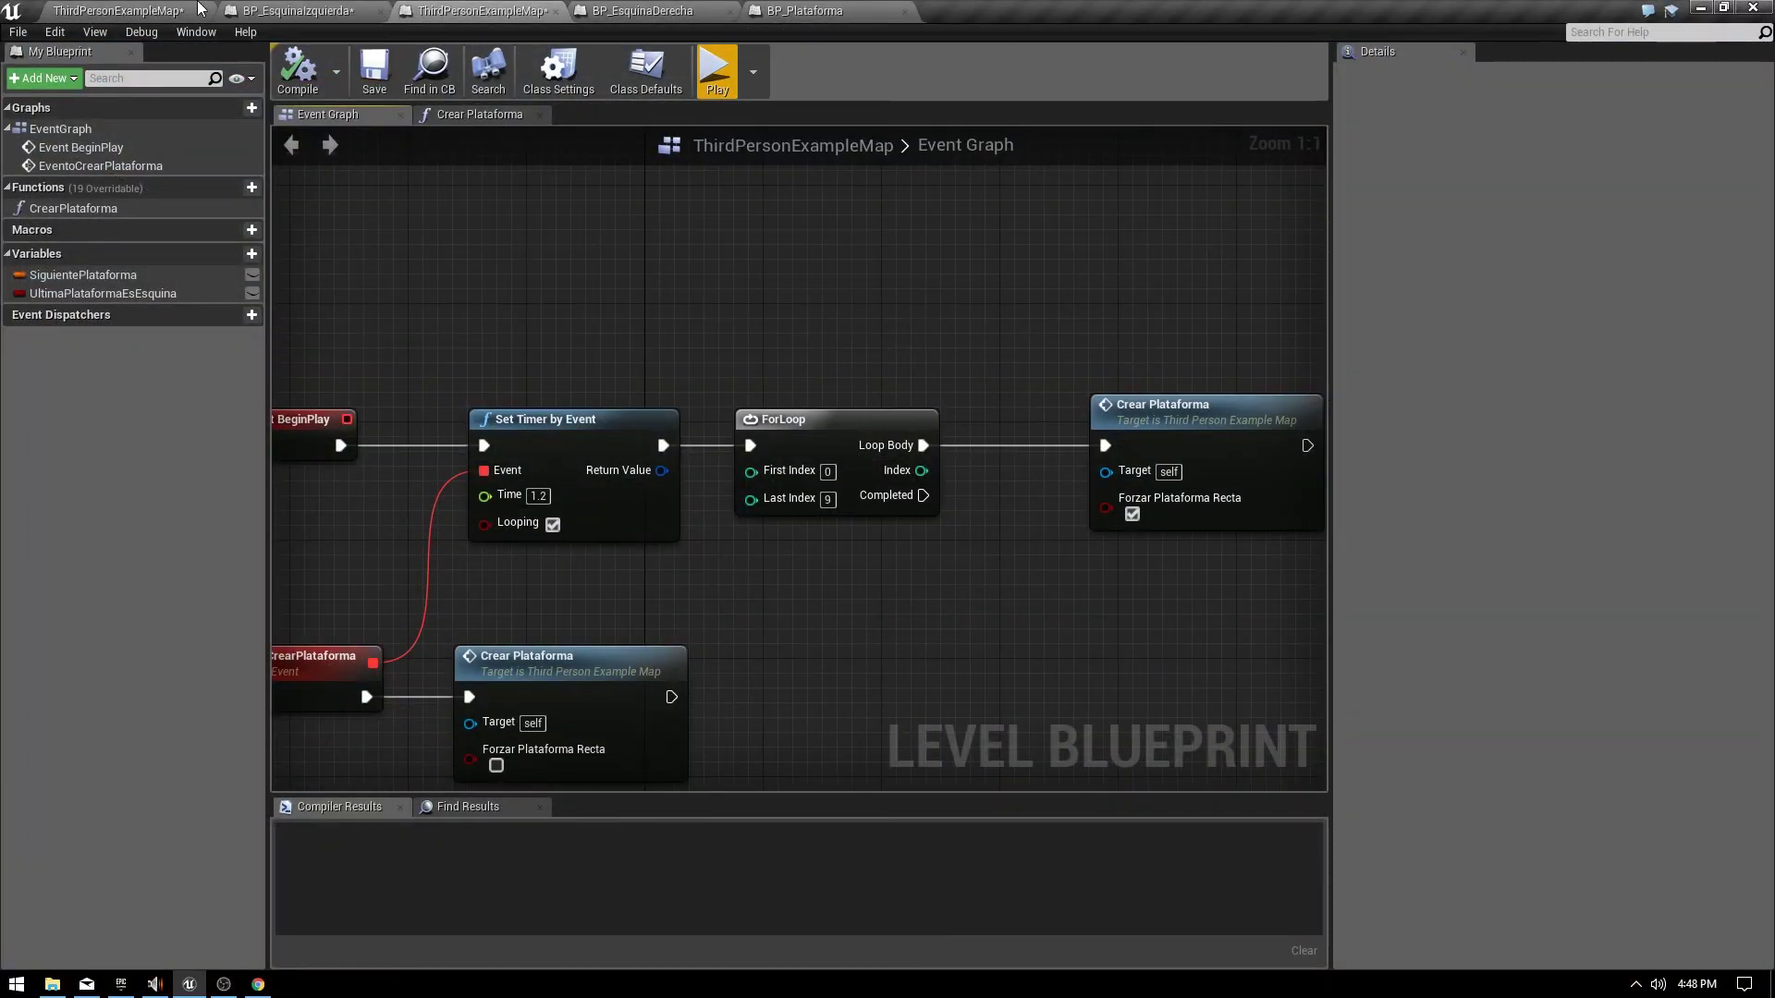
Open the ThirdPersonCharacter blueprint and select its CharacterMovement component.
click(199, 8)
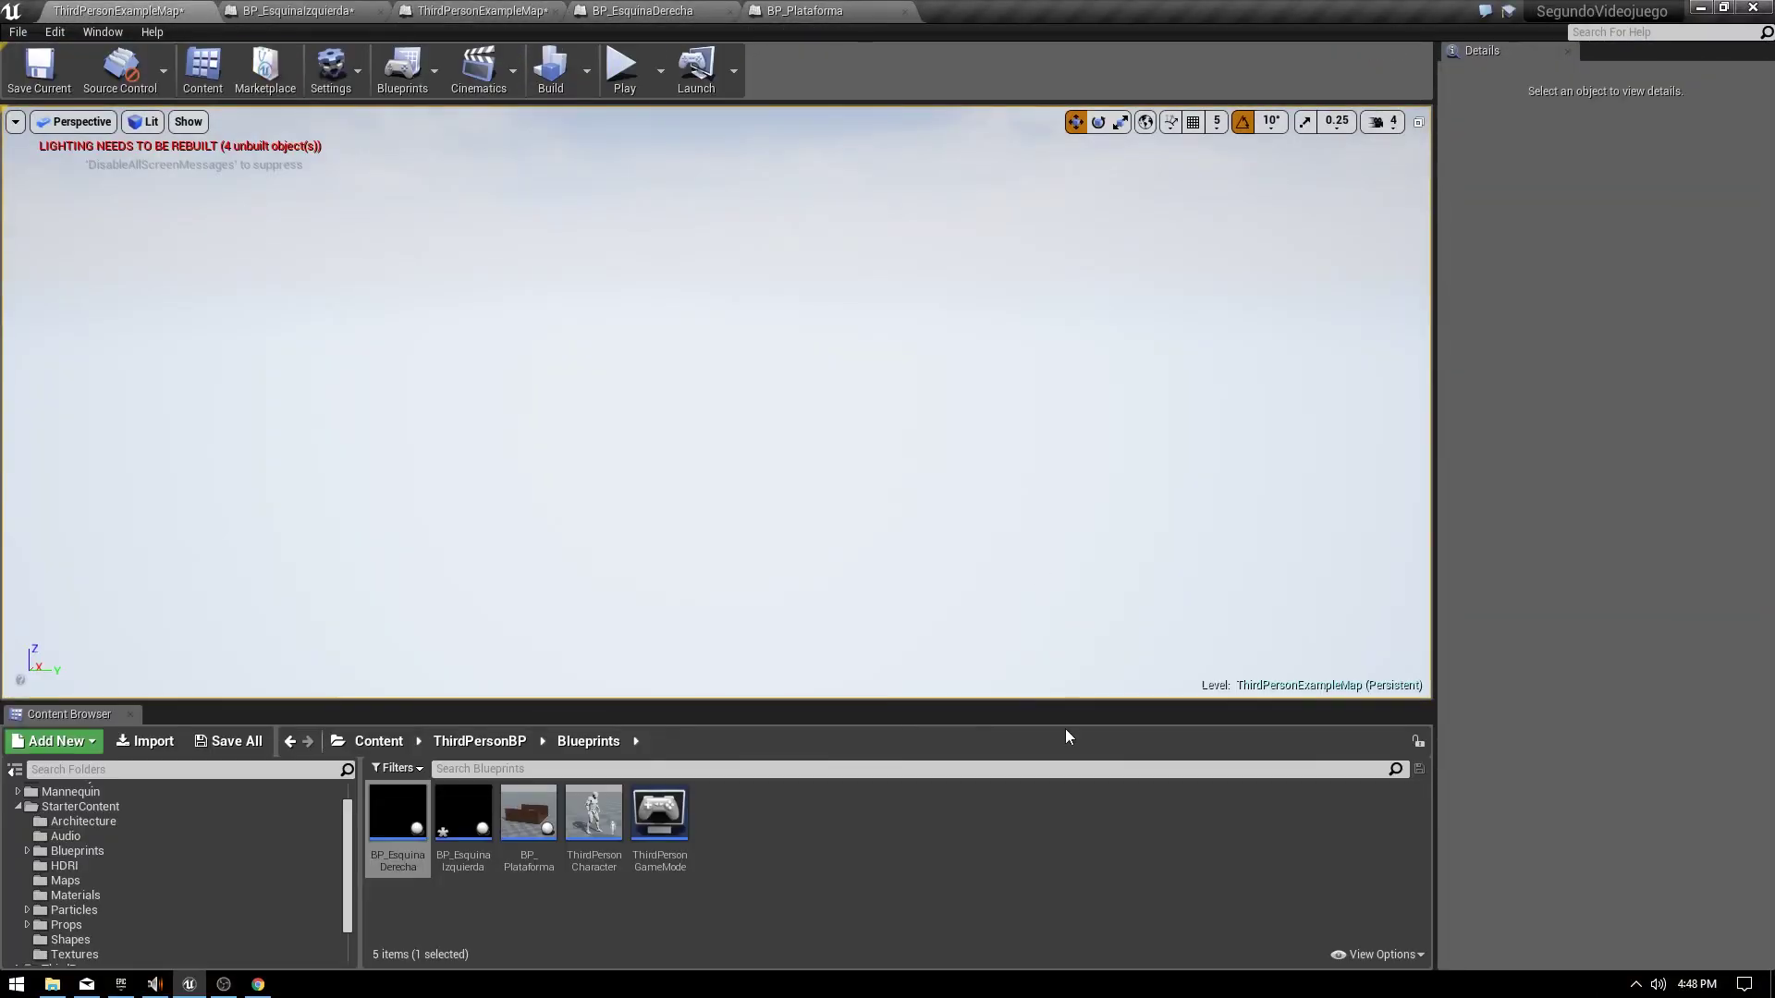
double_click(596, 810)
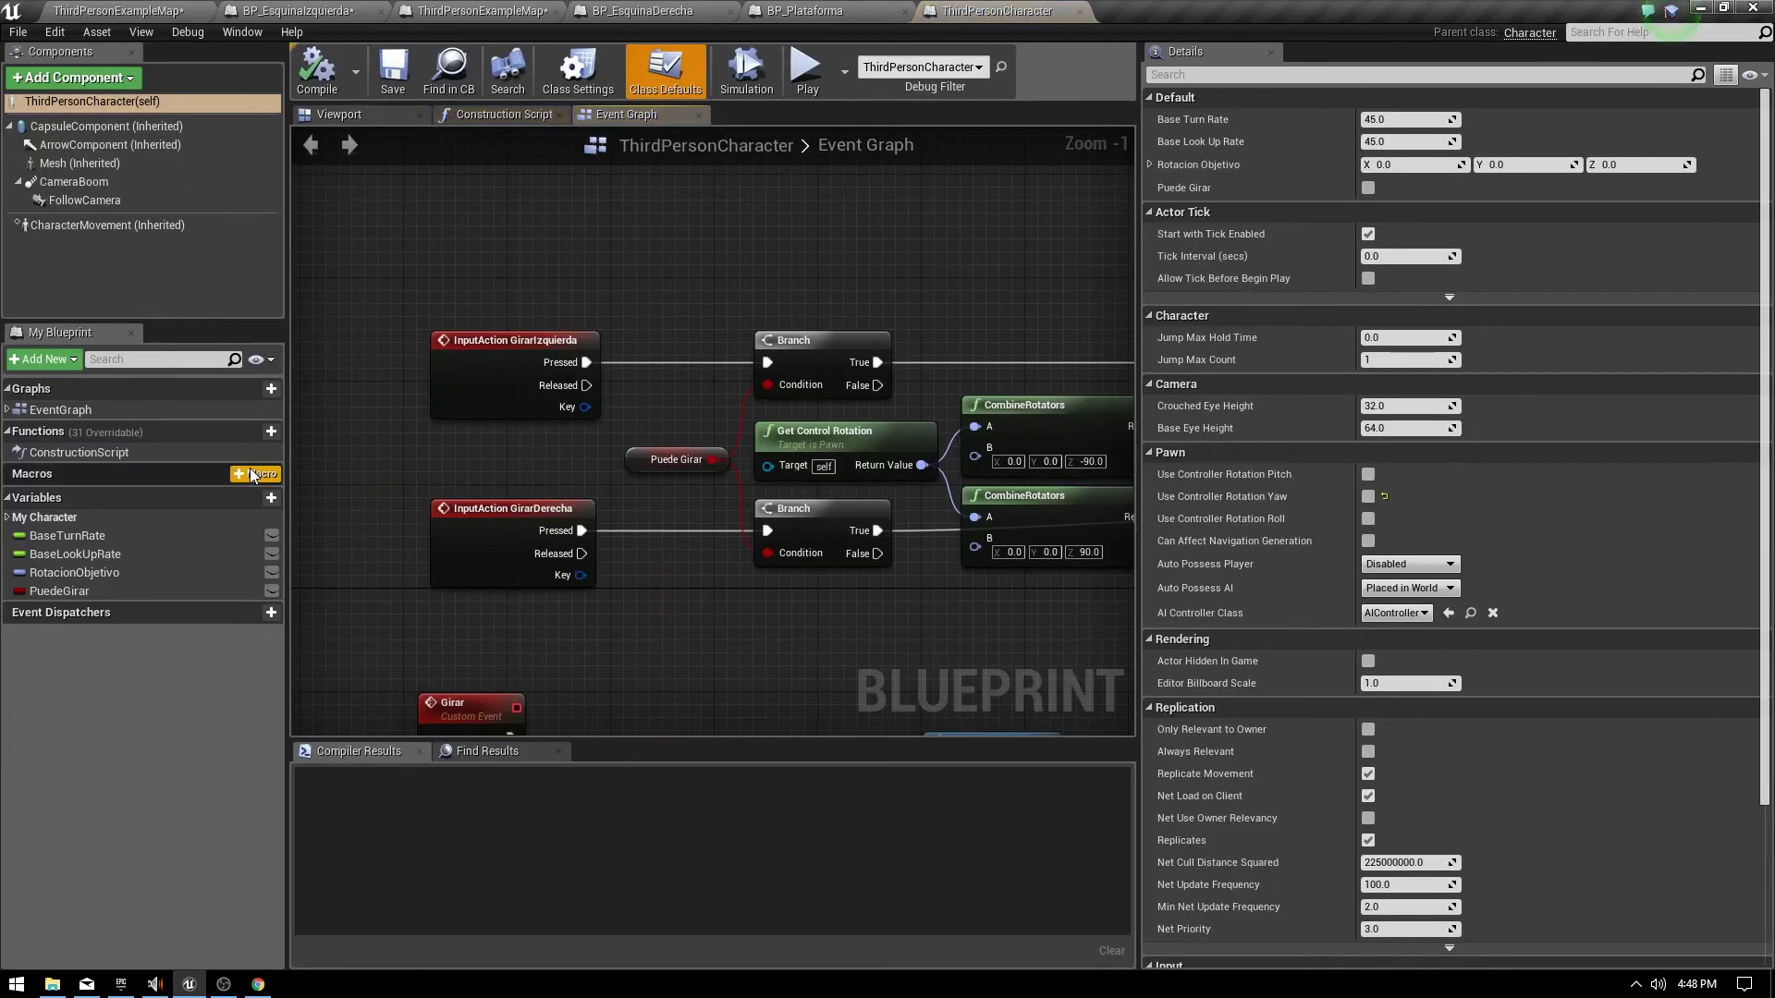
click(157, 229)
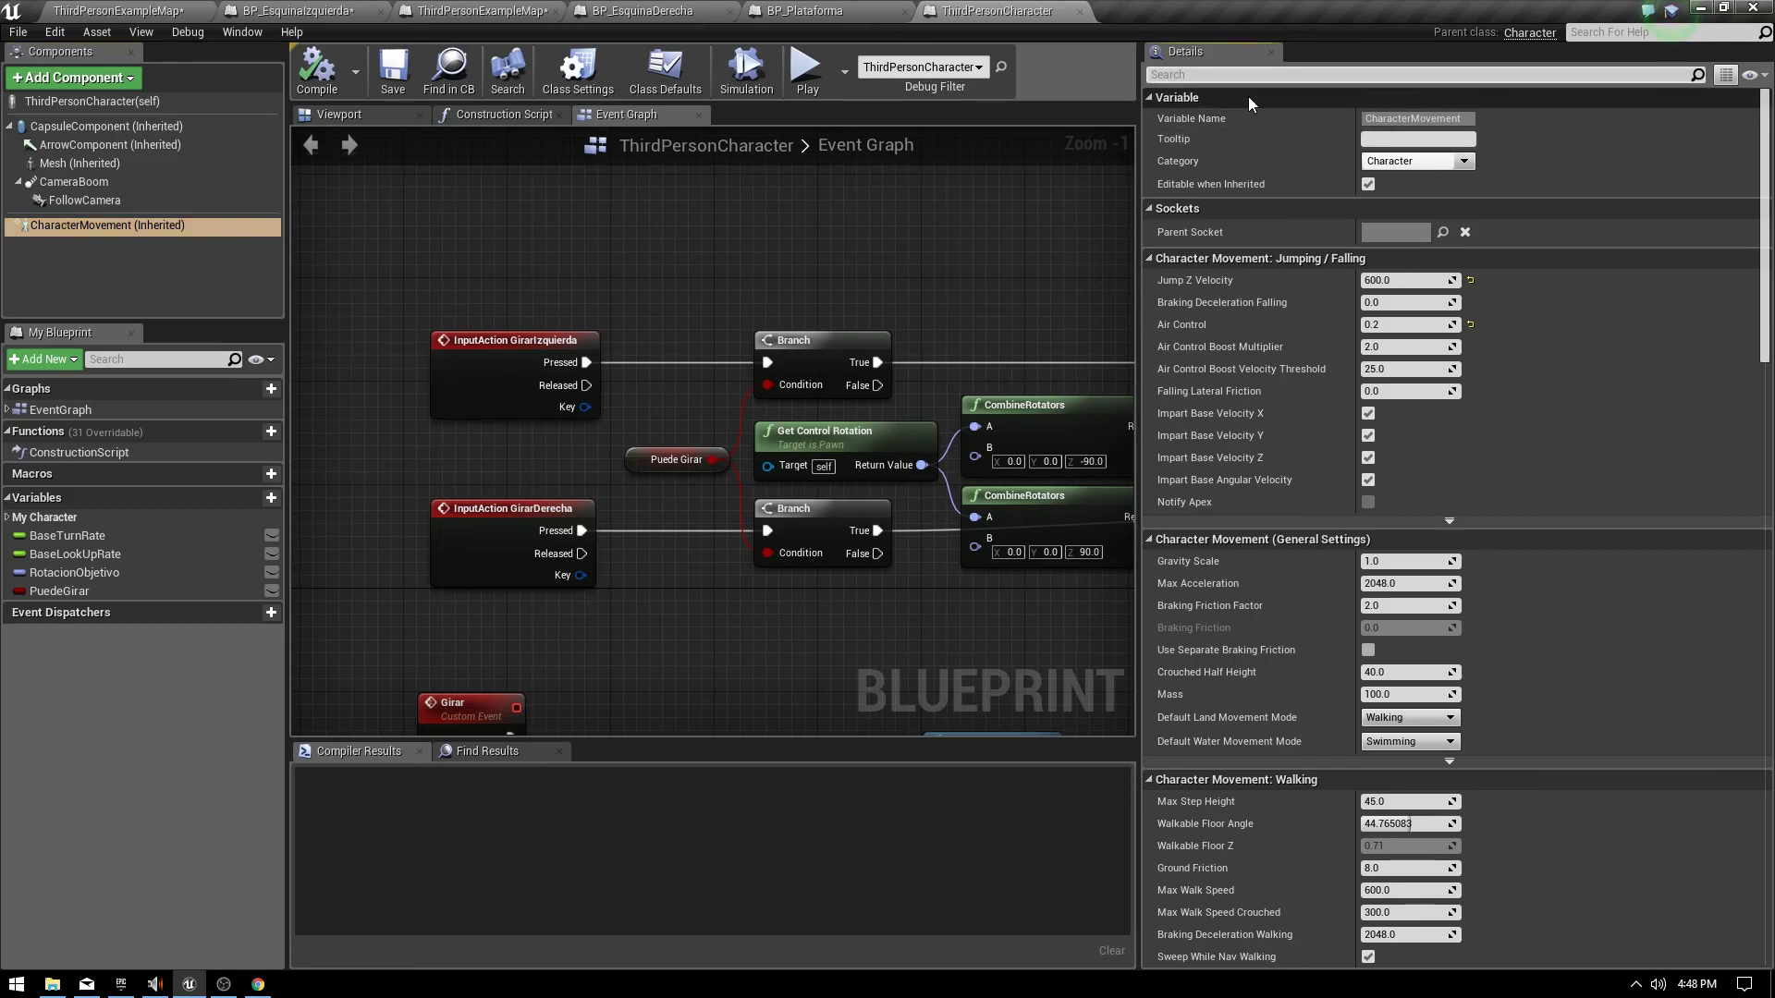
Set Max Walk Speed to 1000, save the blueprint, and launch the game to test it.
key(ctrl+f)
text(maxp)
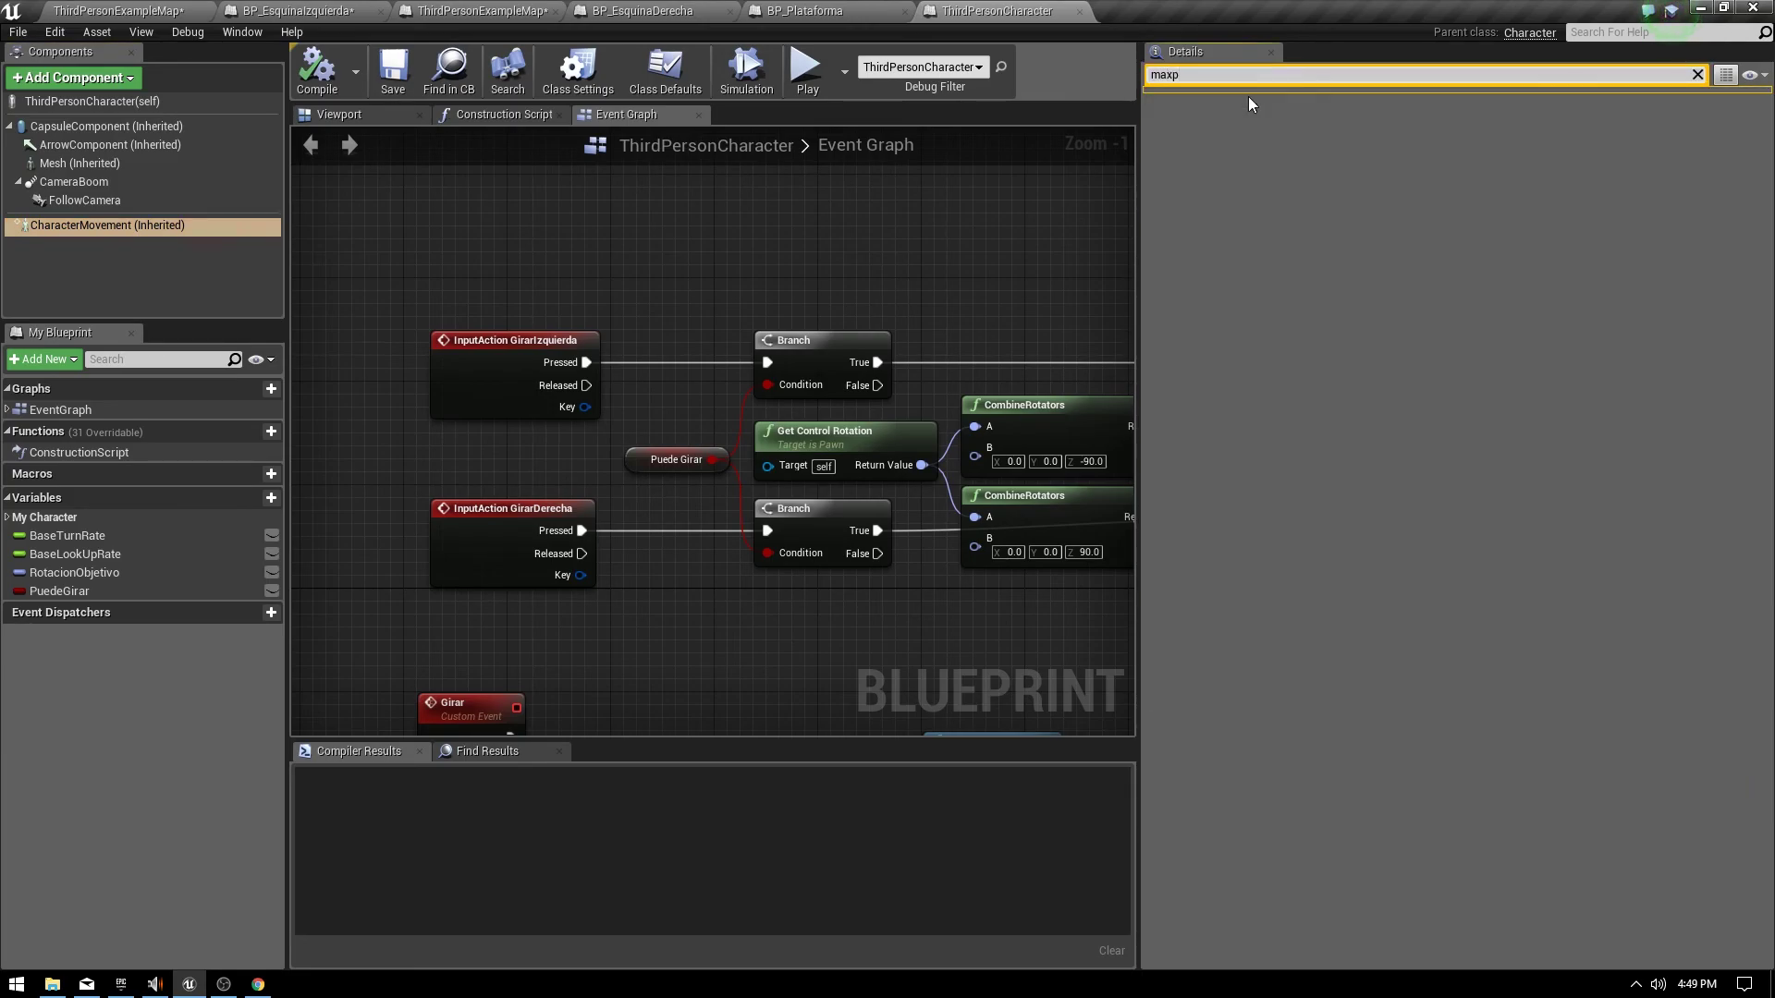
key(BackSpace)
text(spee)
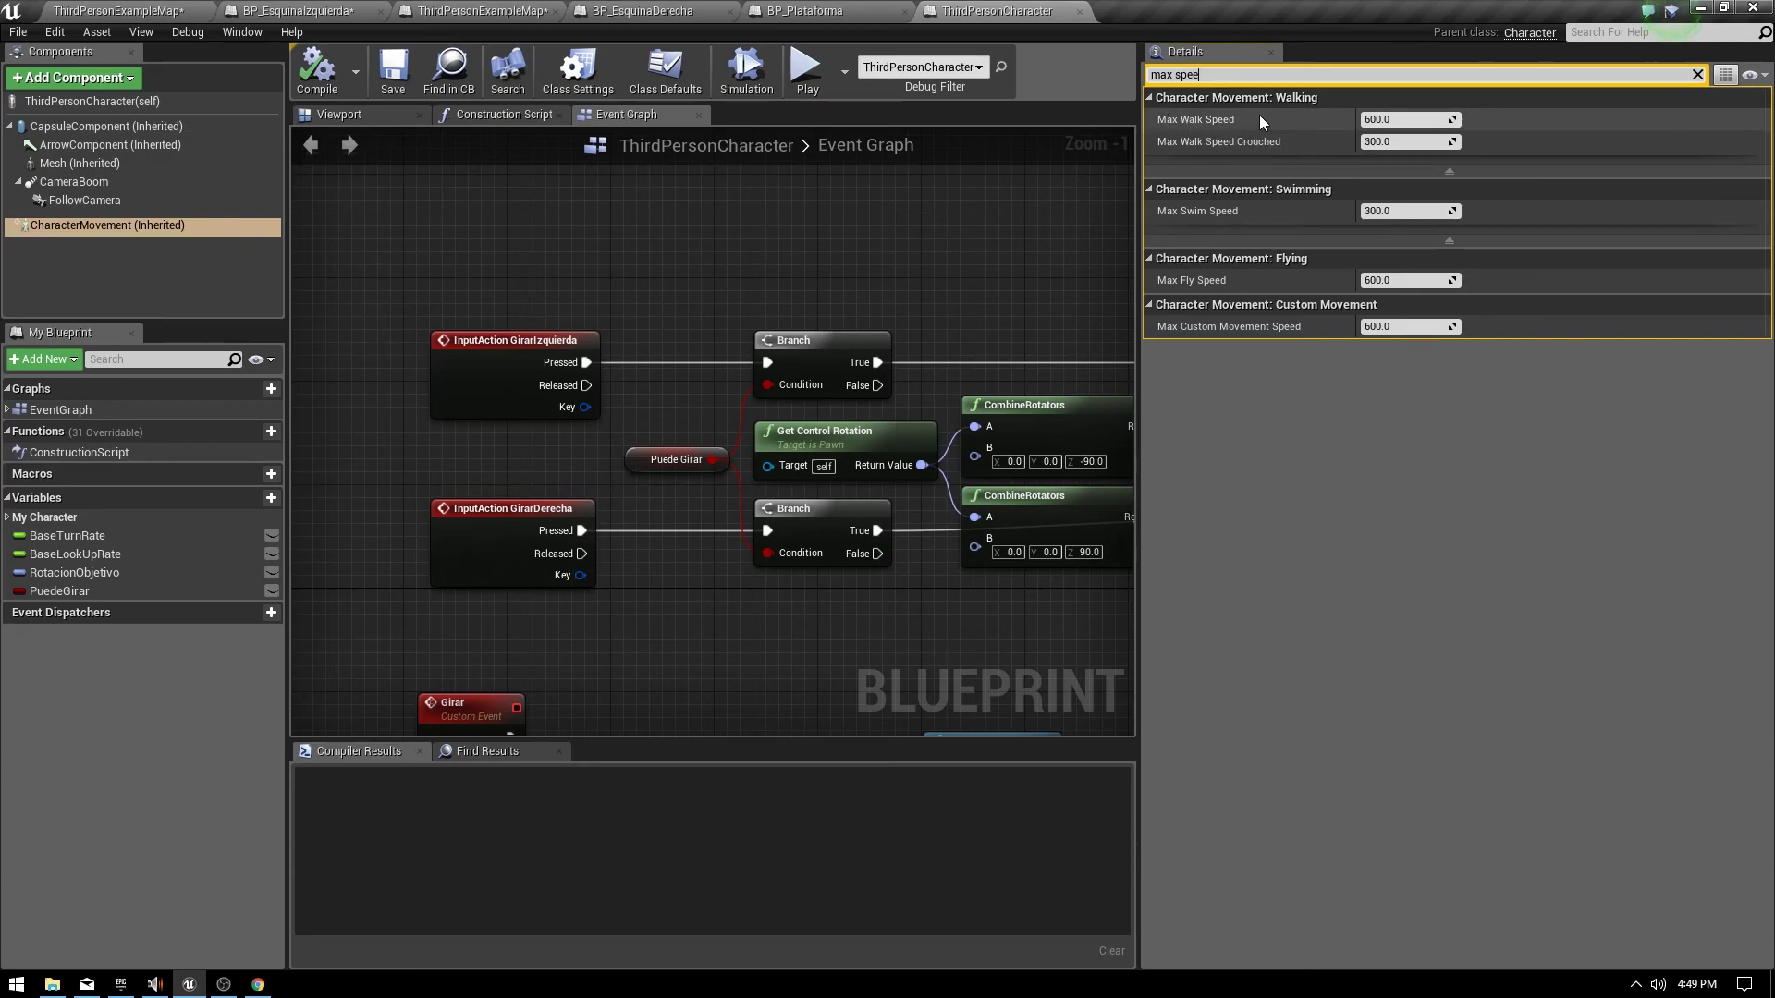
text(1)
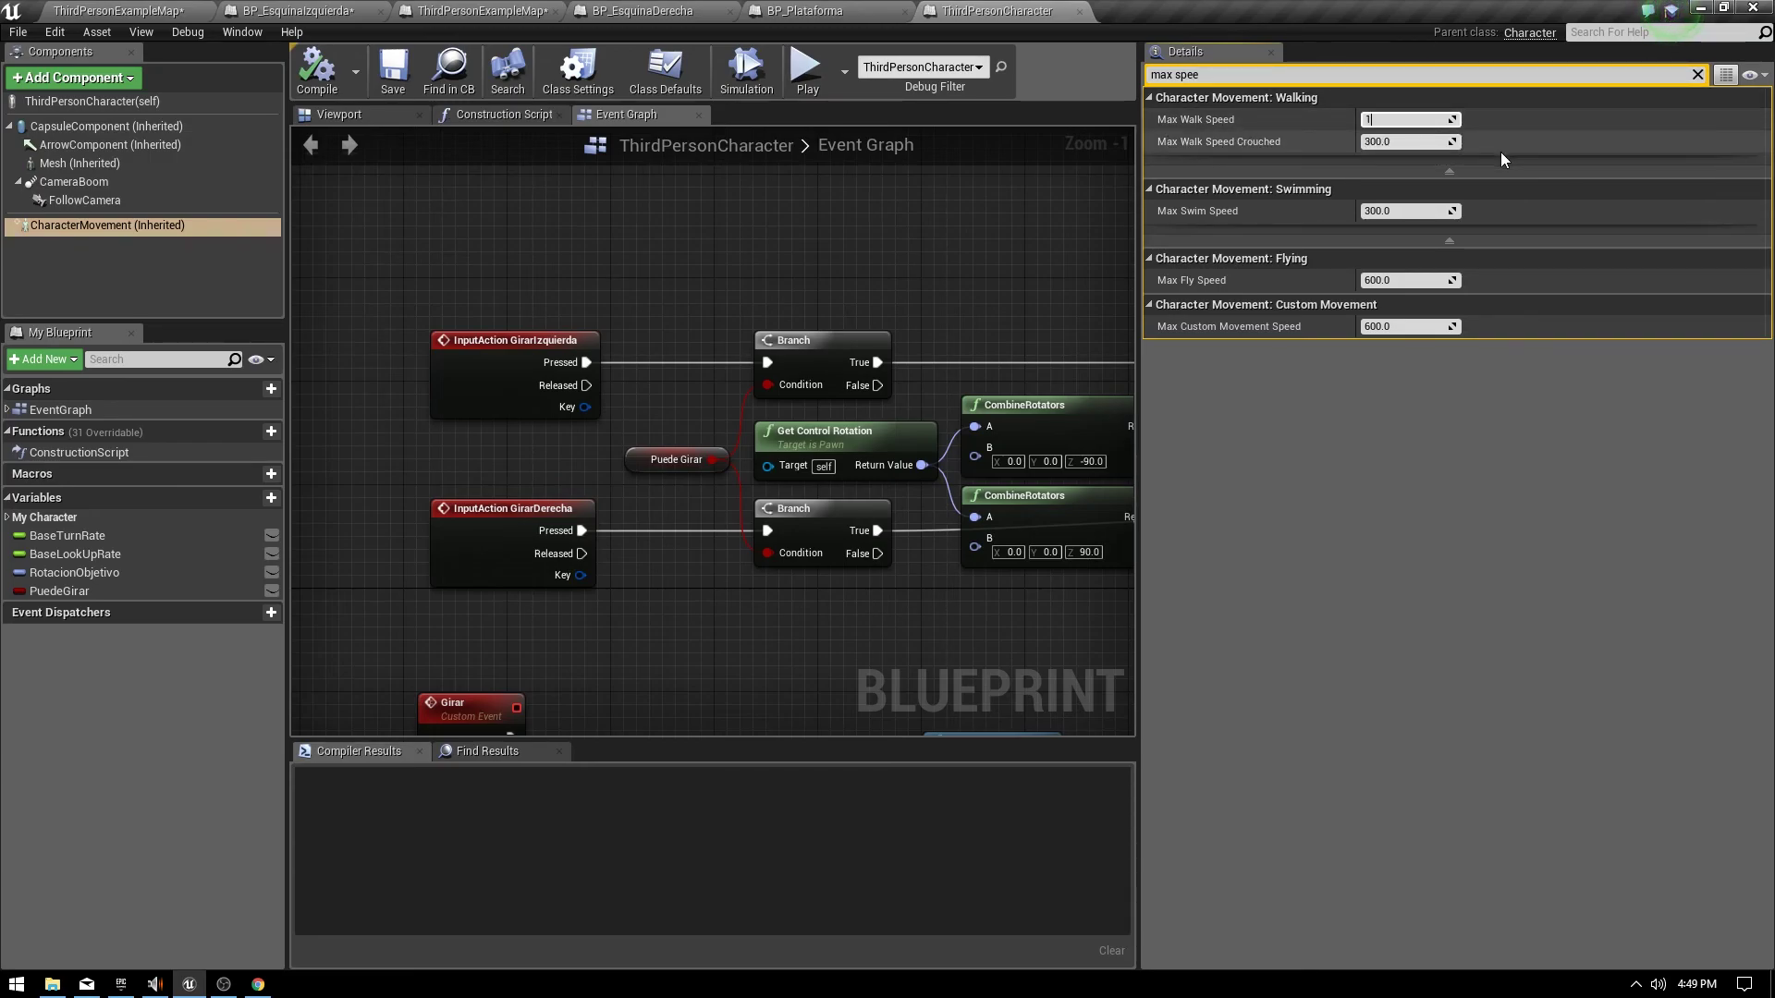
text(000)
key(Return)
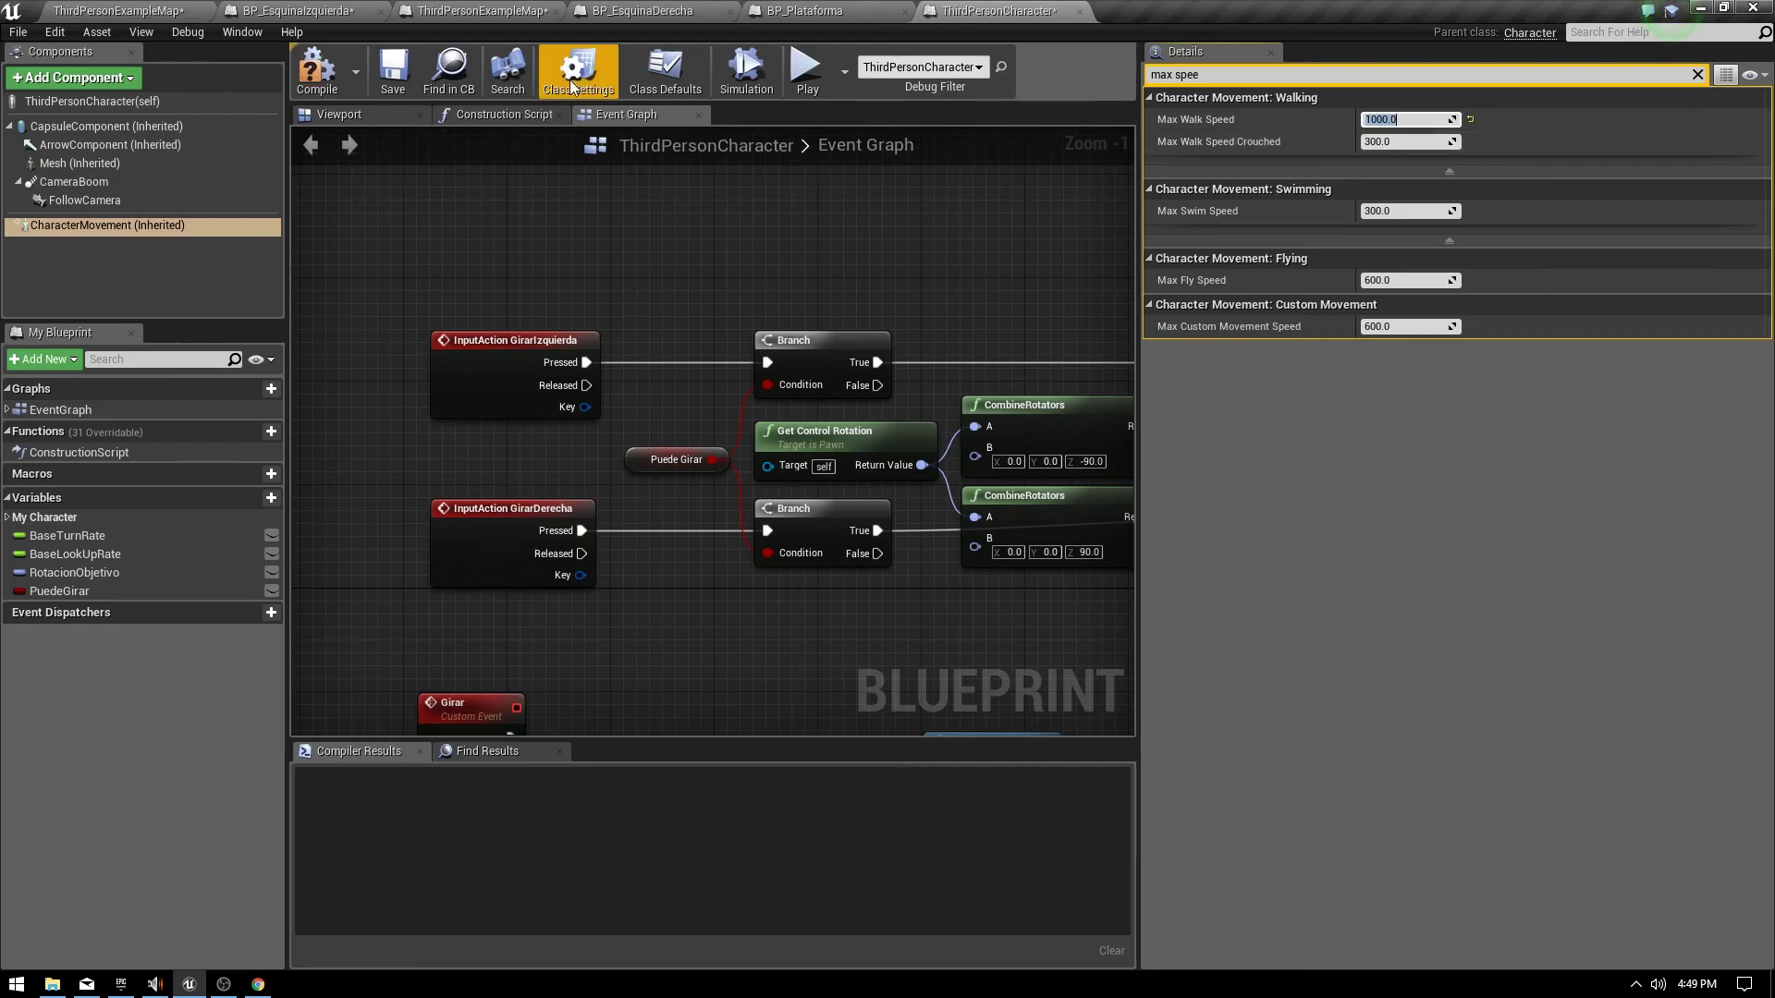
click(394, 81)
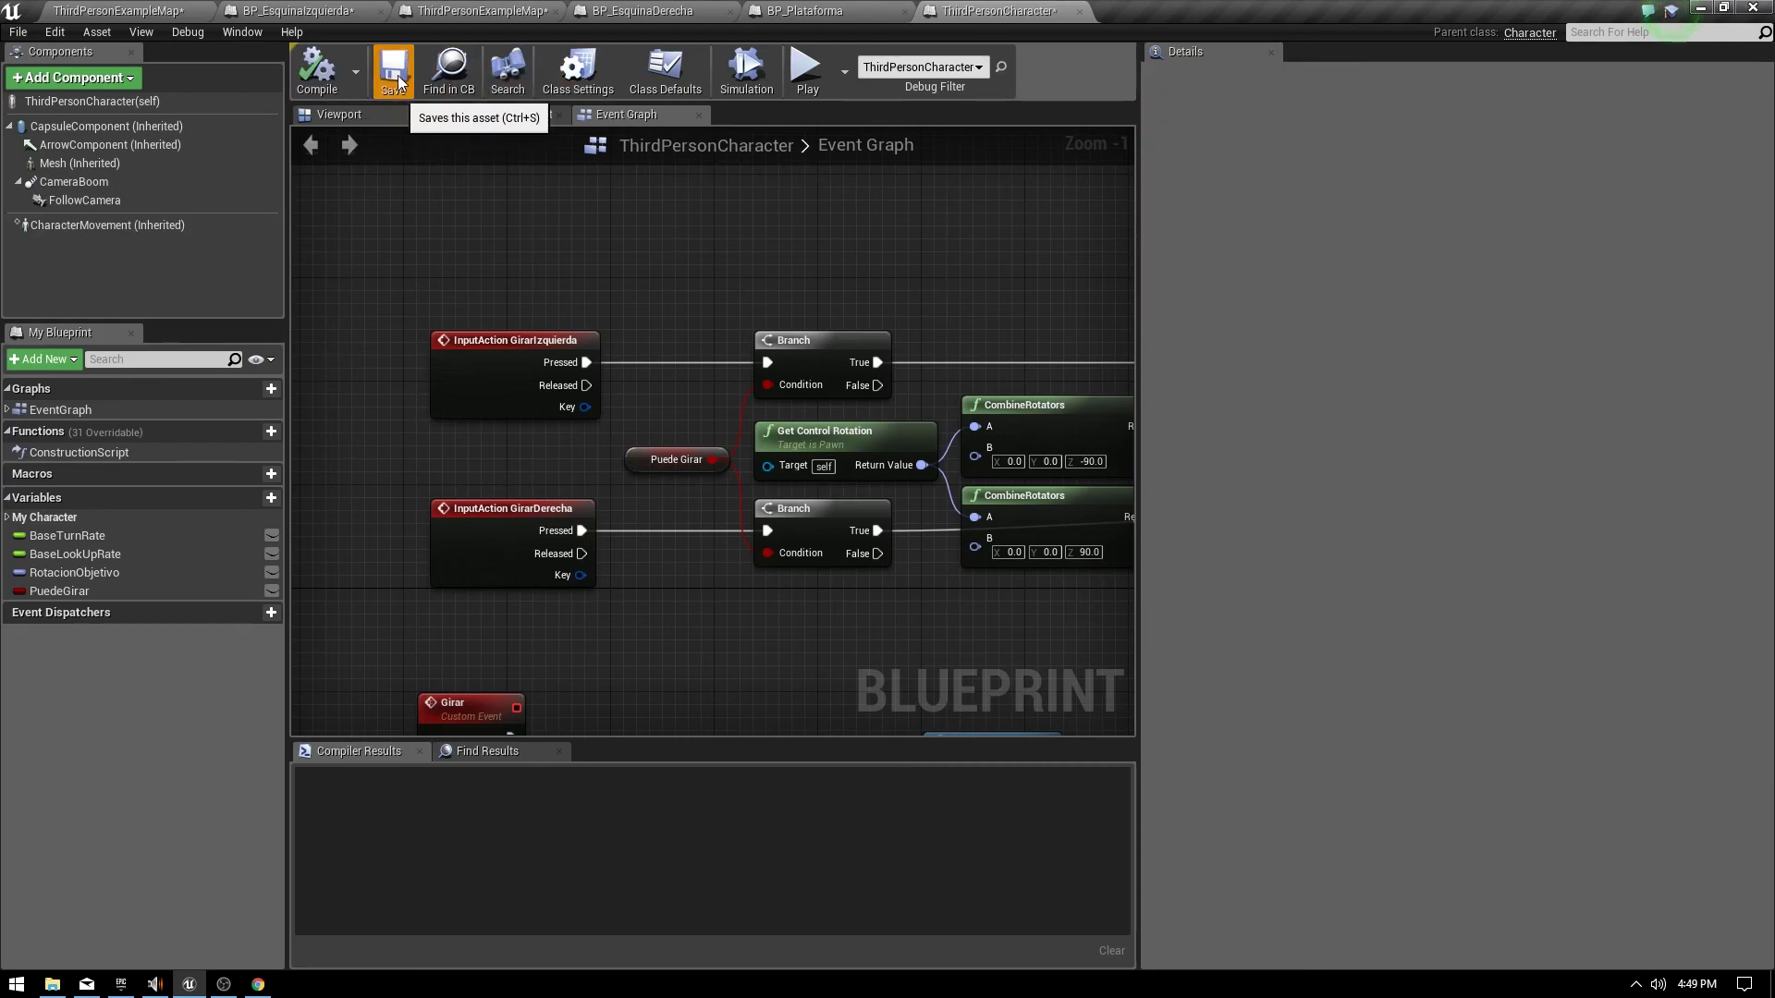
click(807, 83)
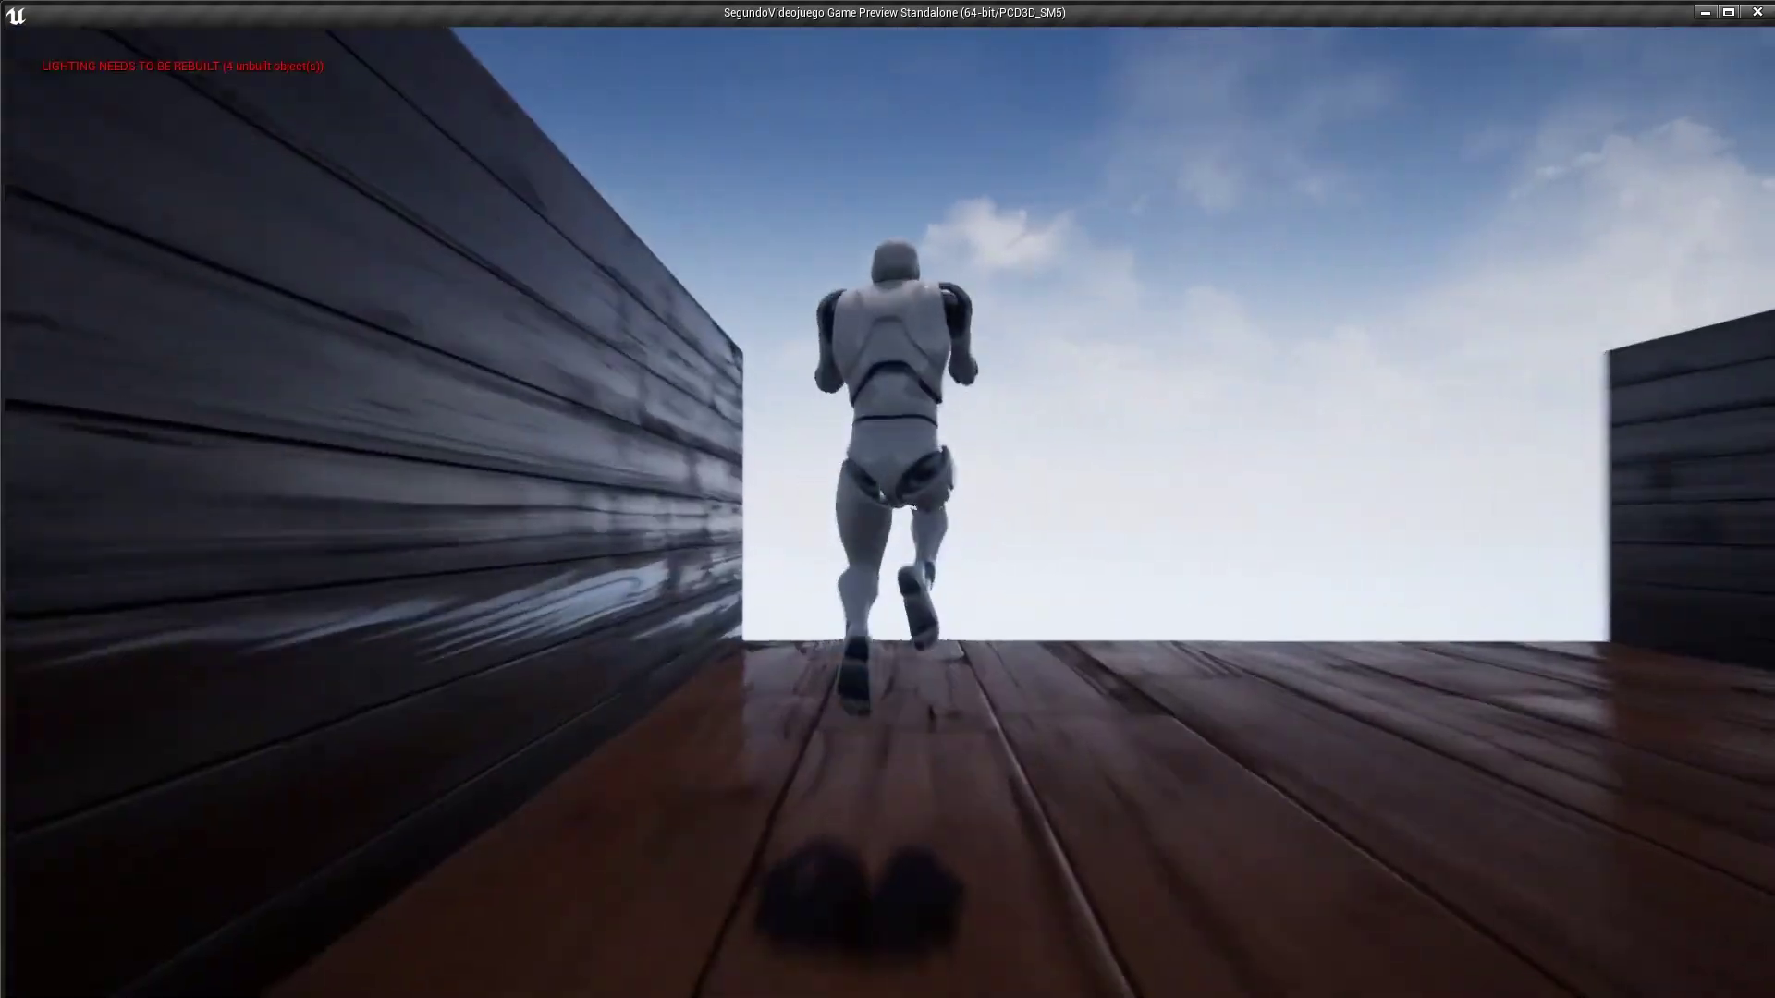
Close the game preview after testing the character at the new speed of 1000.
key(Escape)
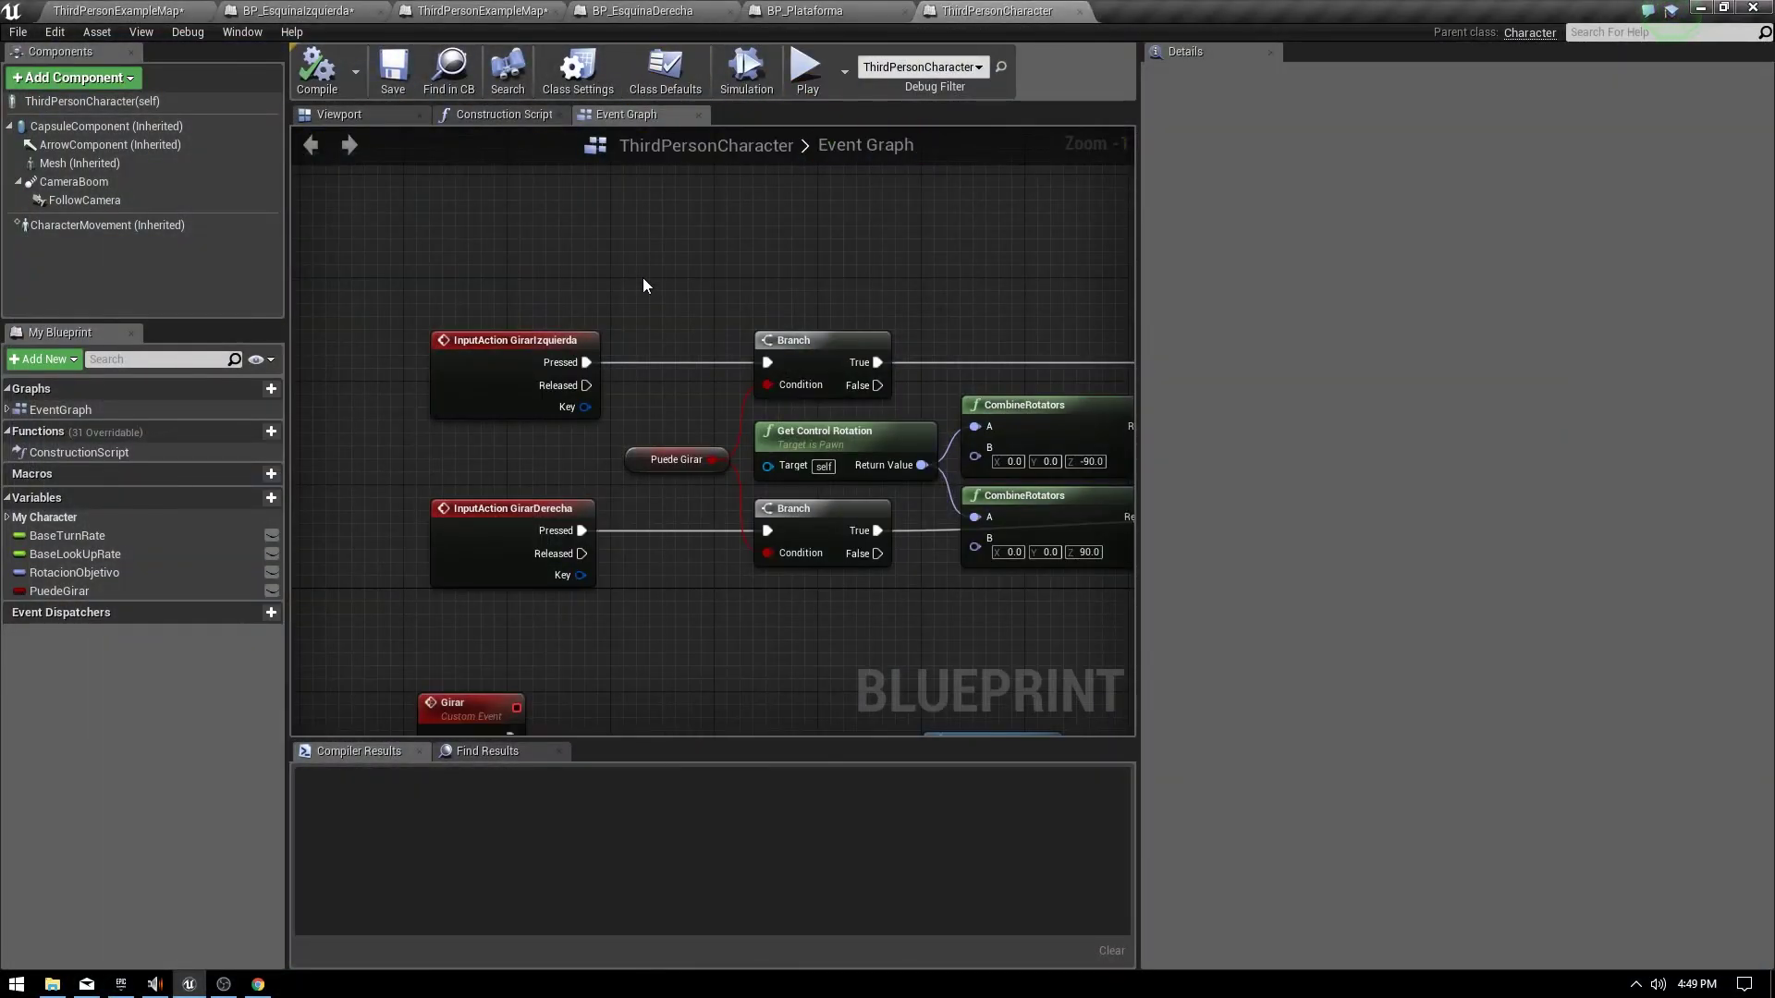
click(522, 13)
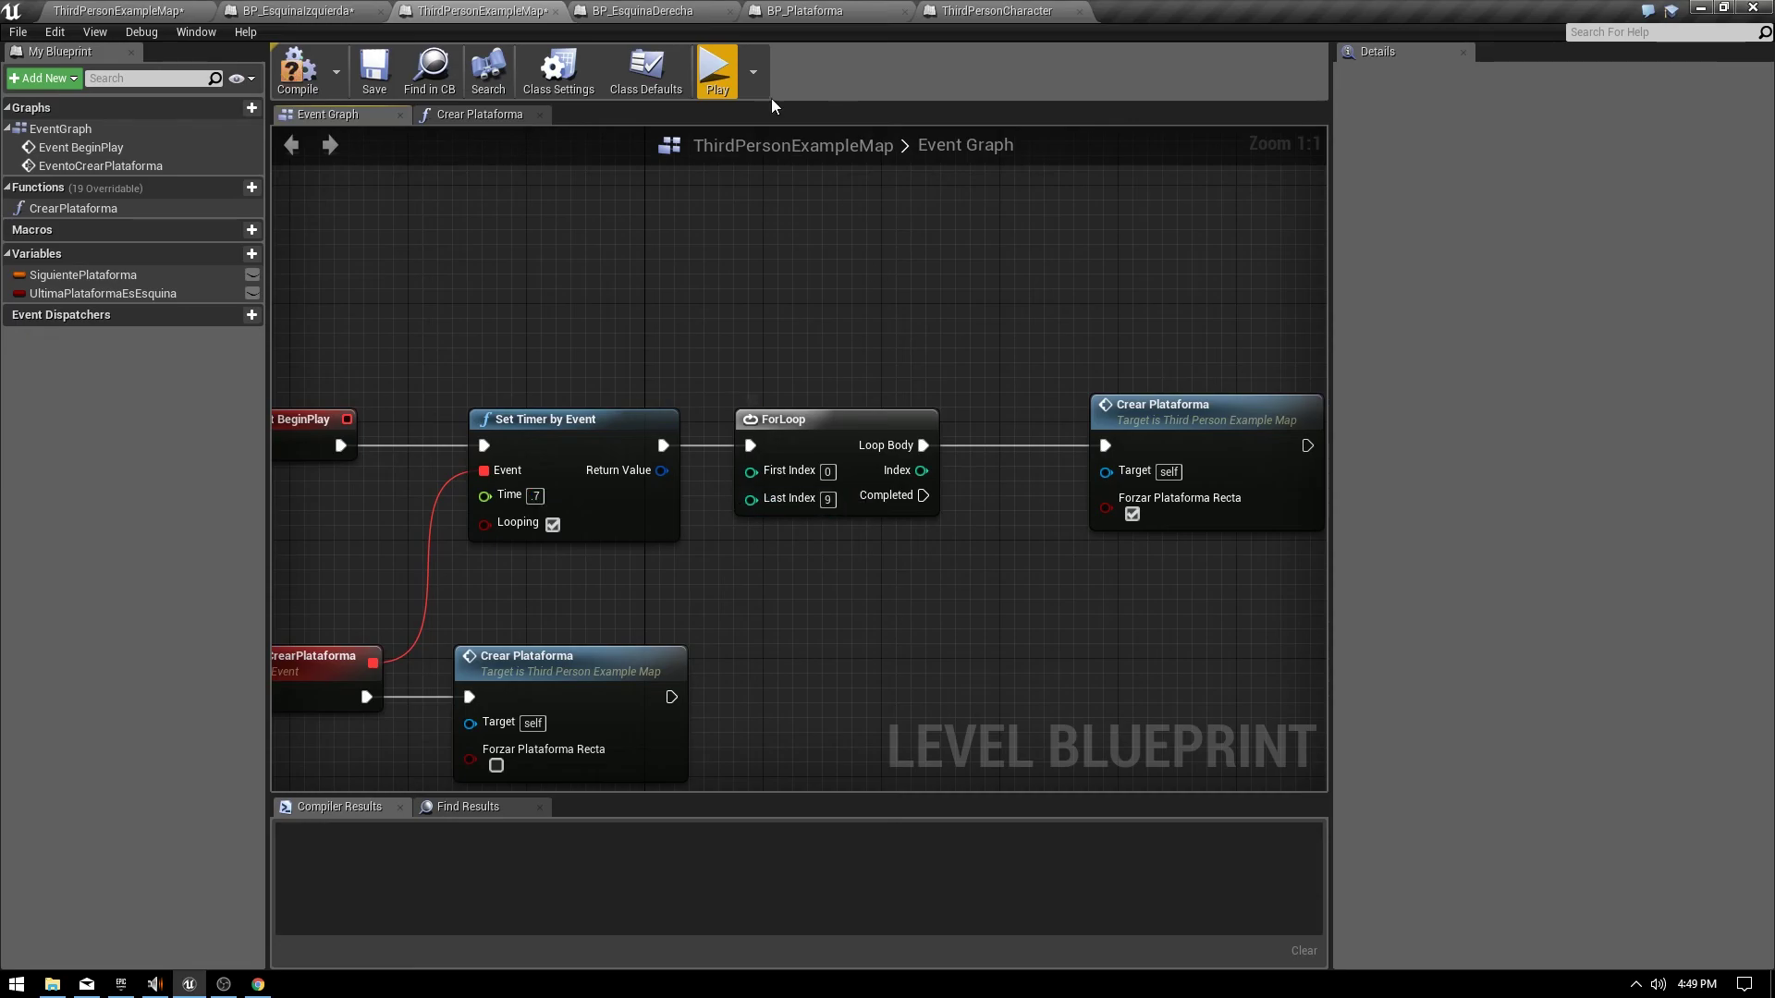
click(717, 69)
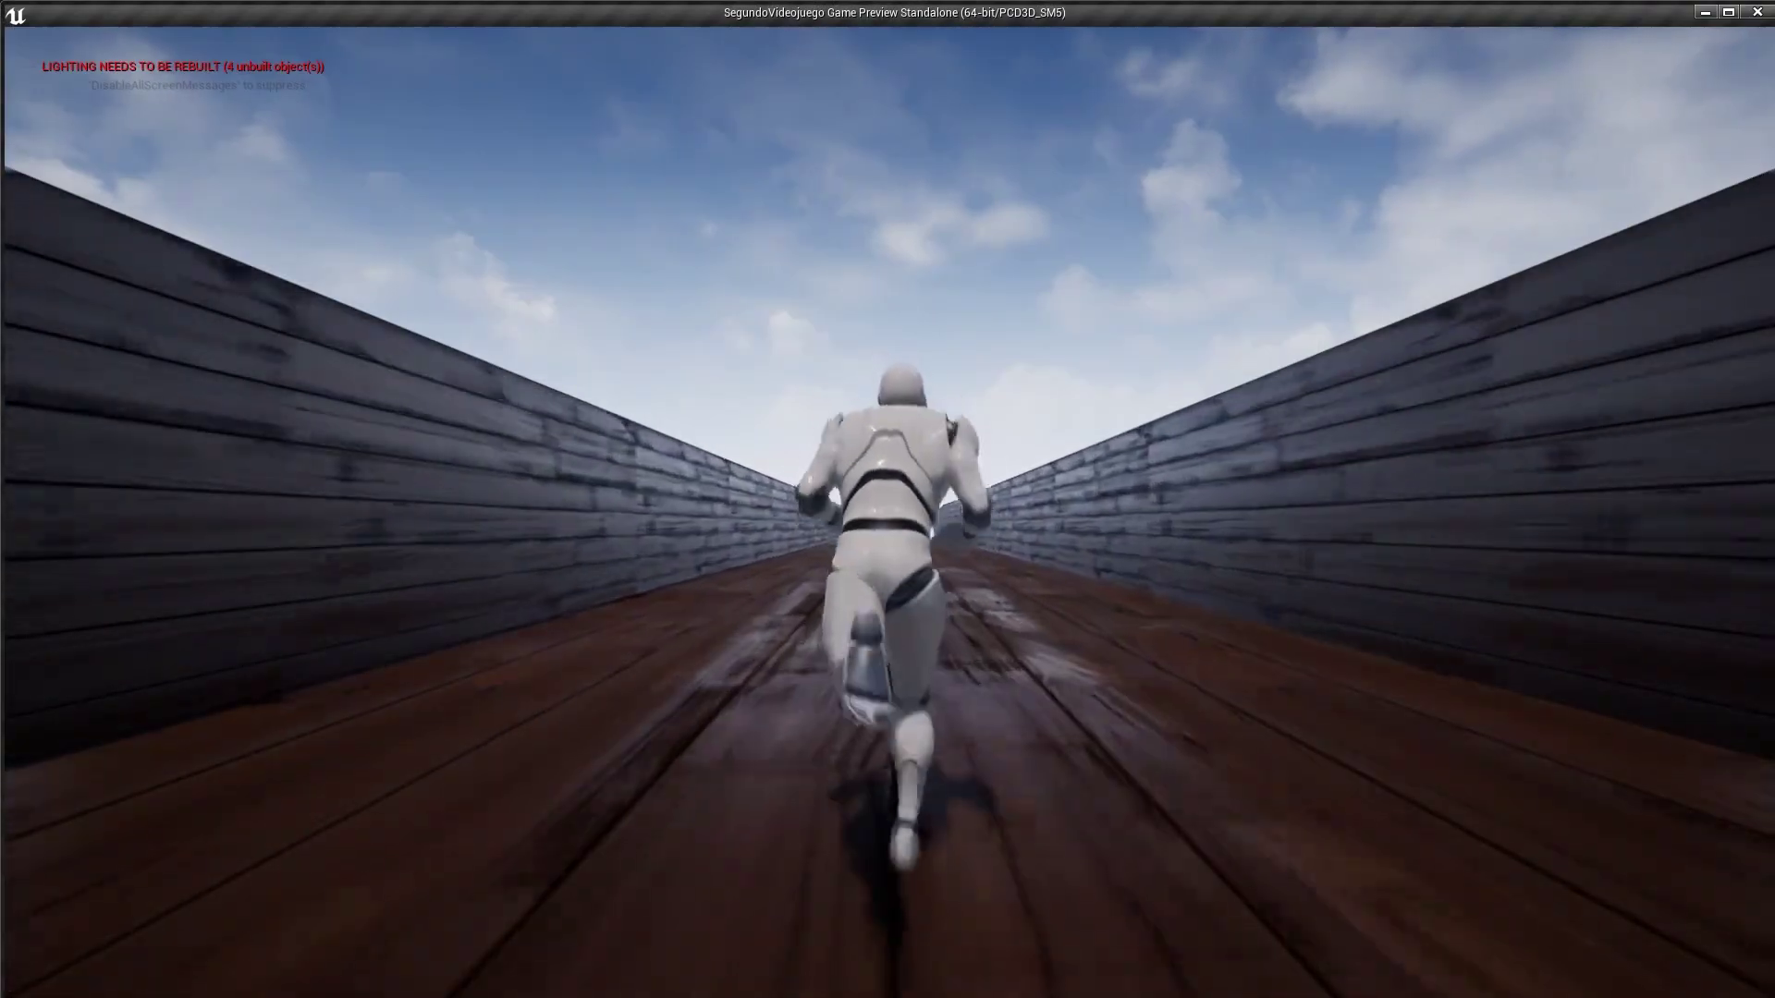
key(w)
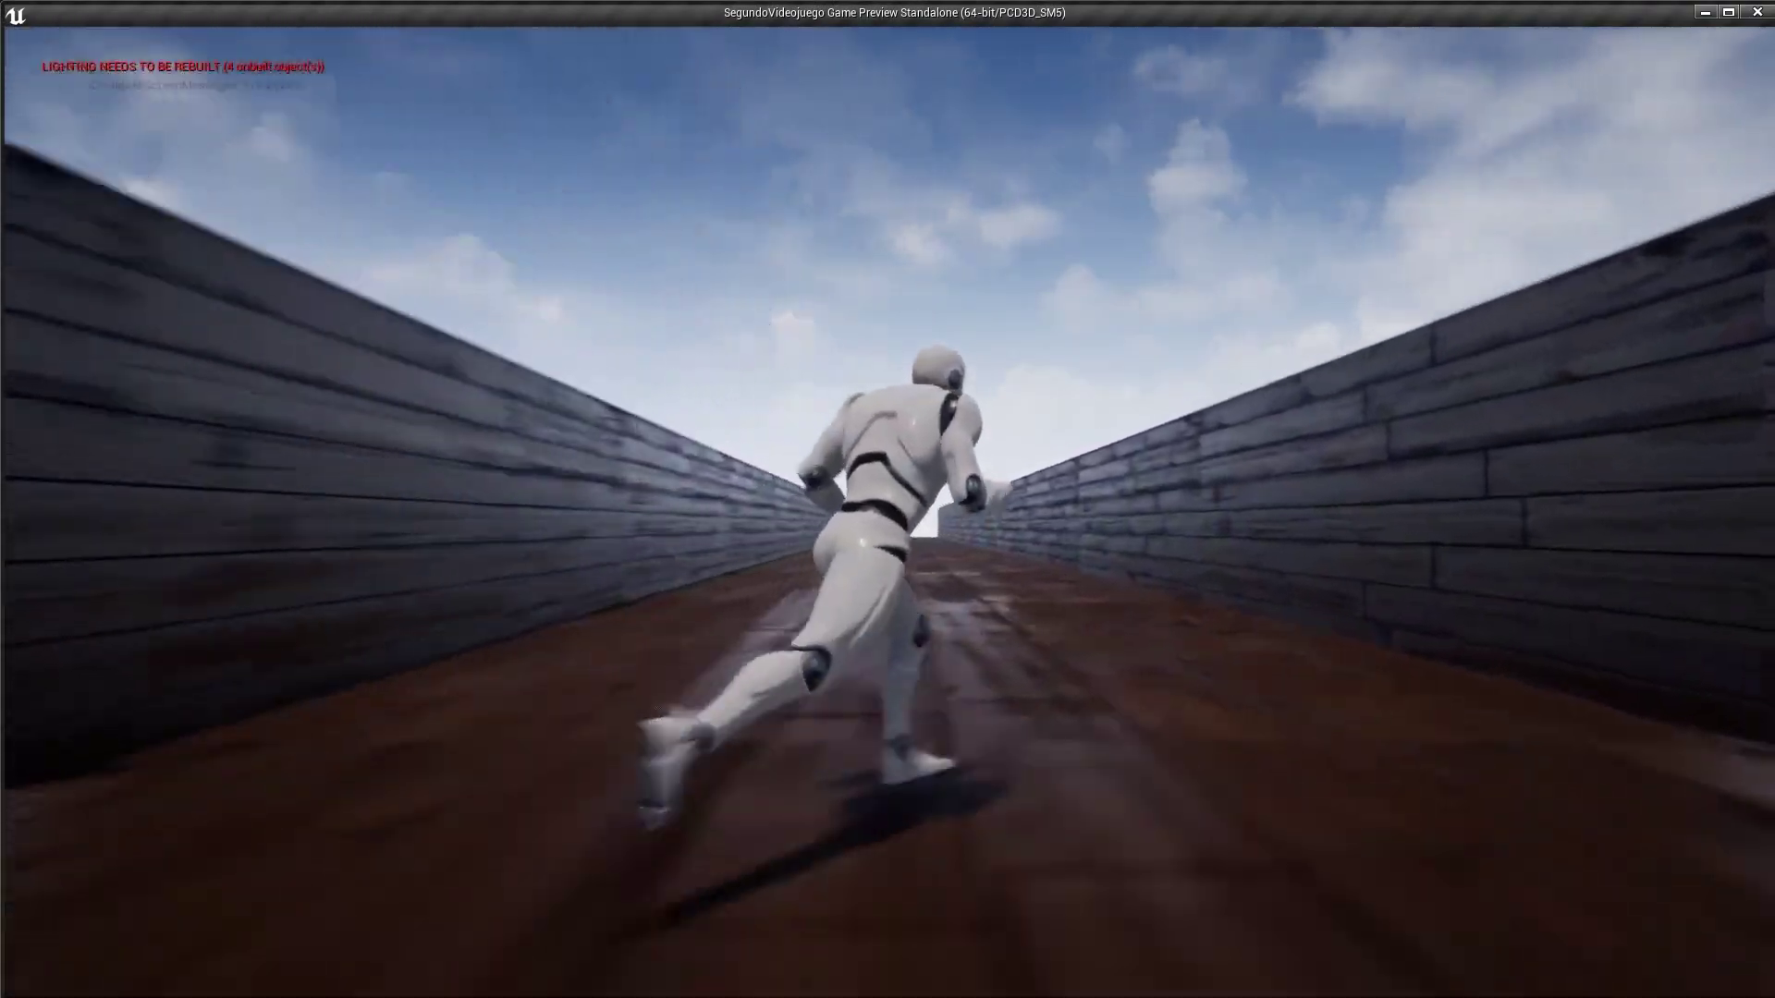
key(w)
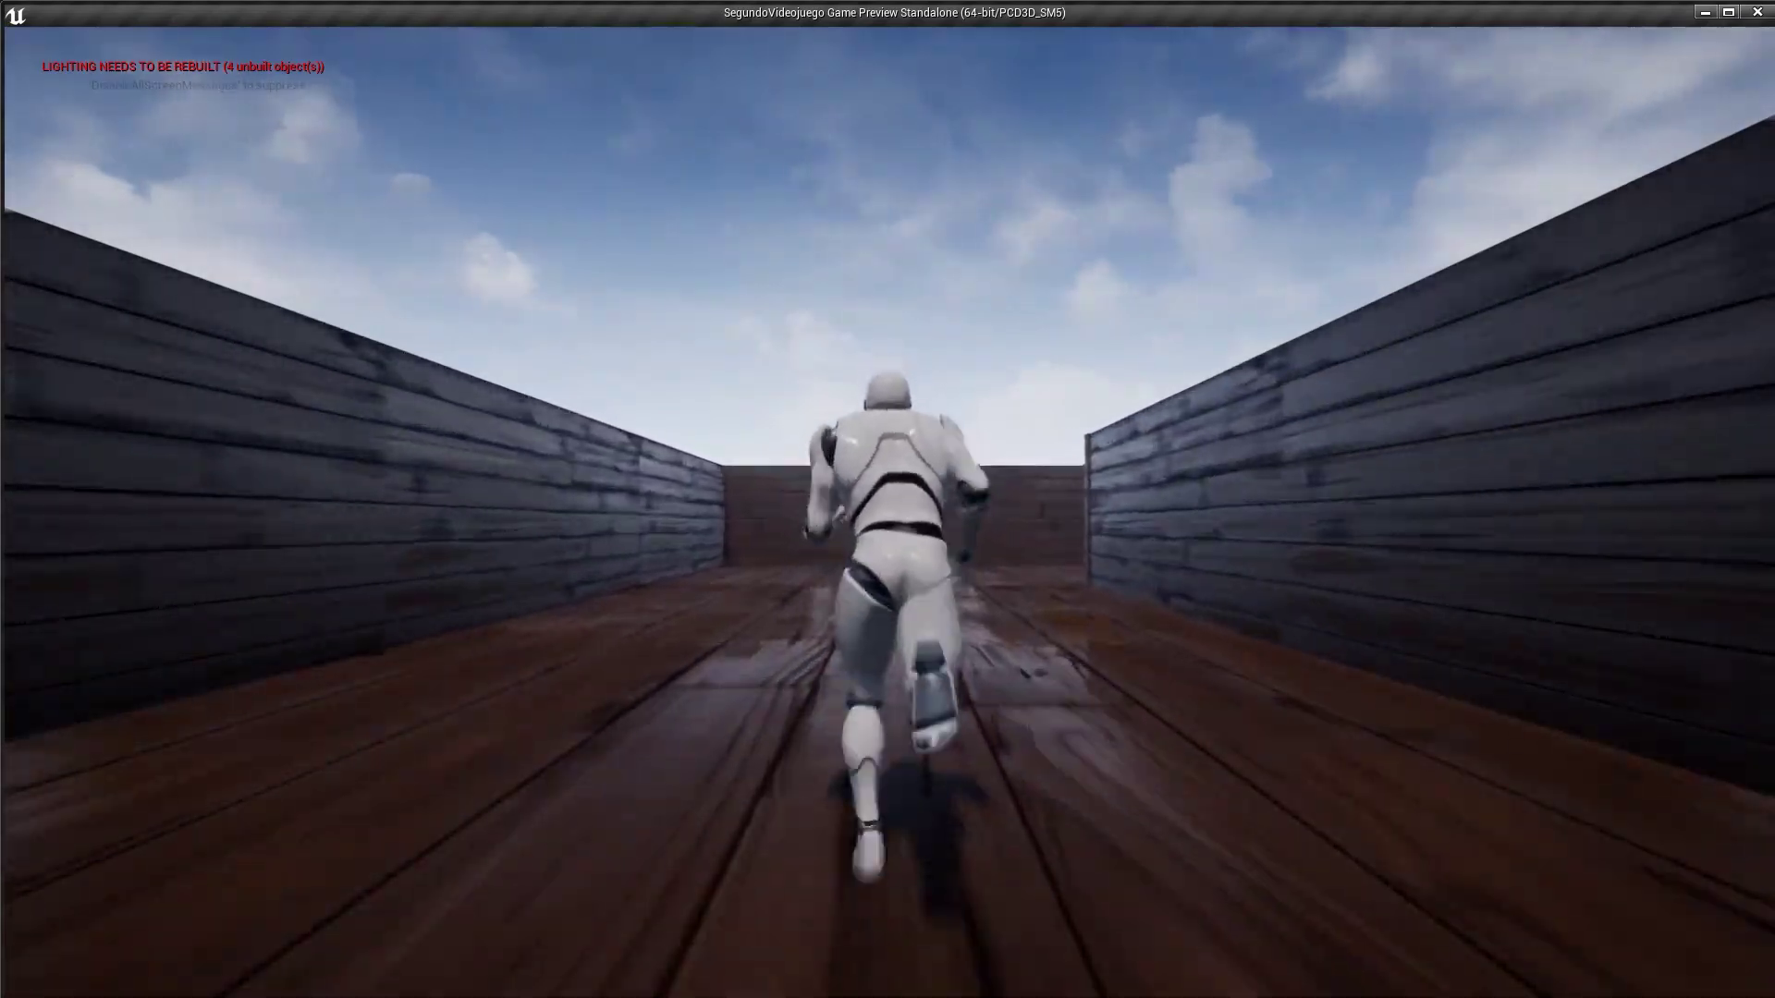
key(w)
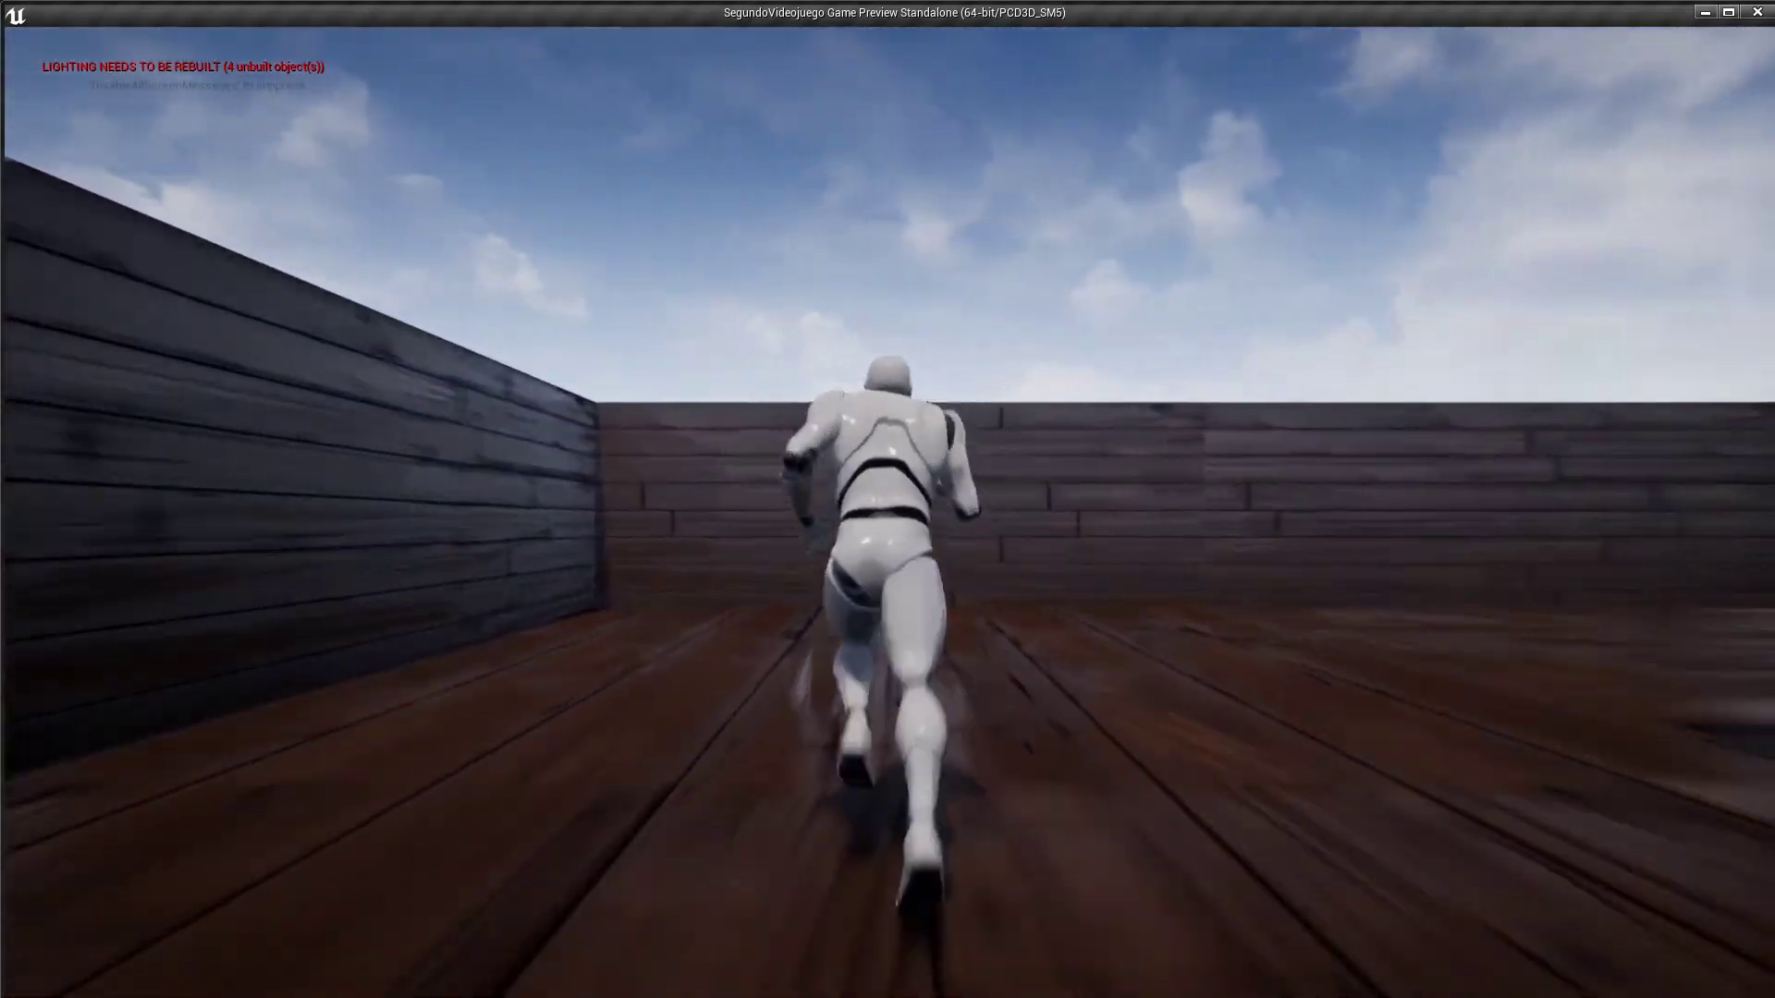
key(w)
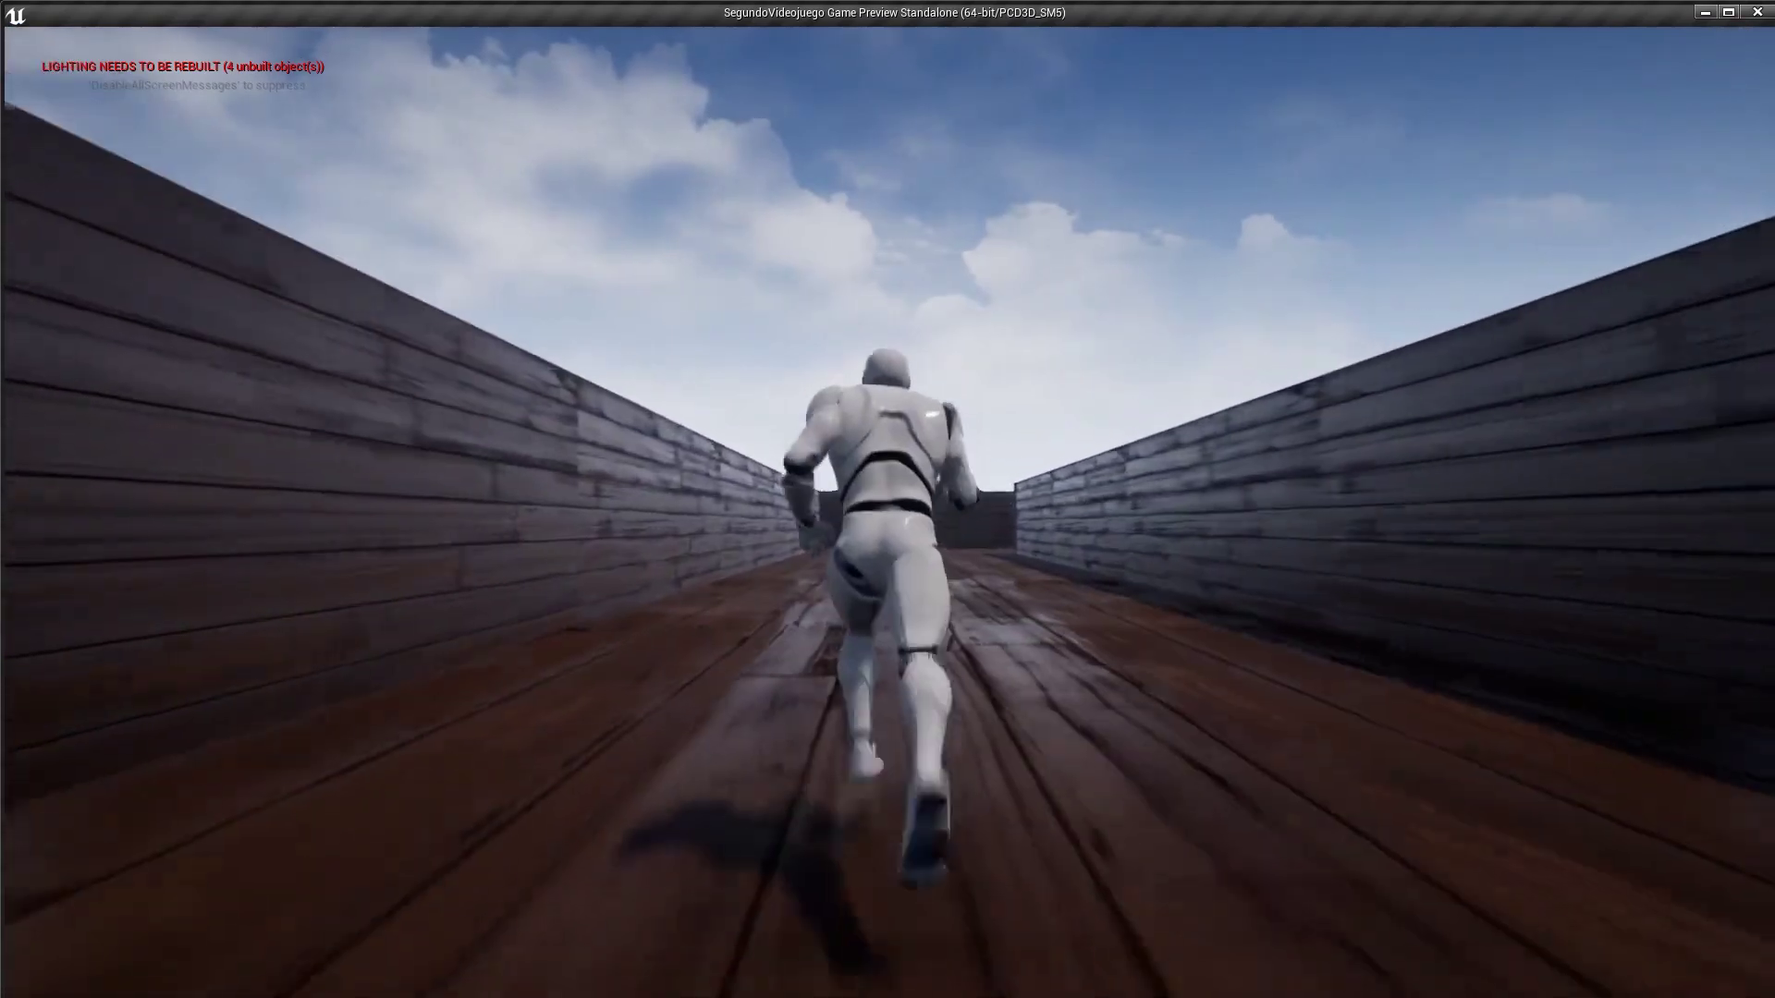
key(w)
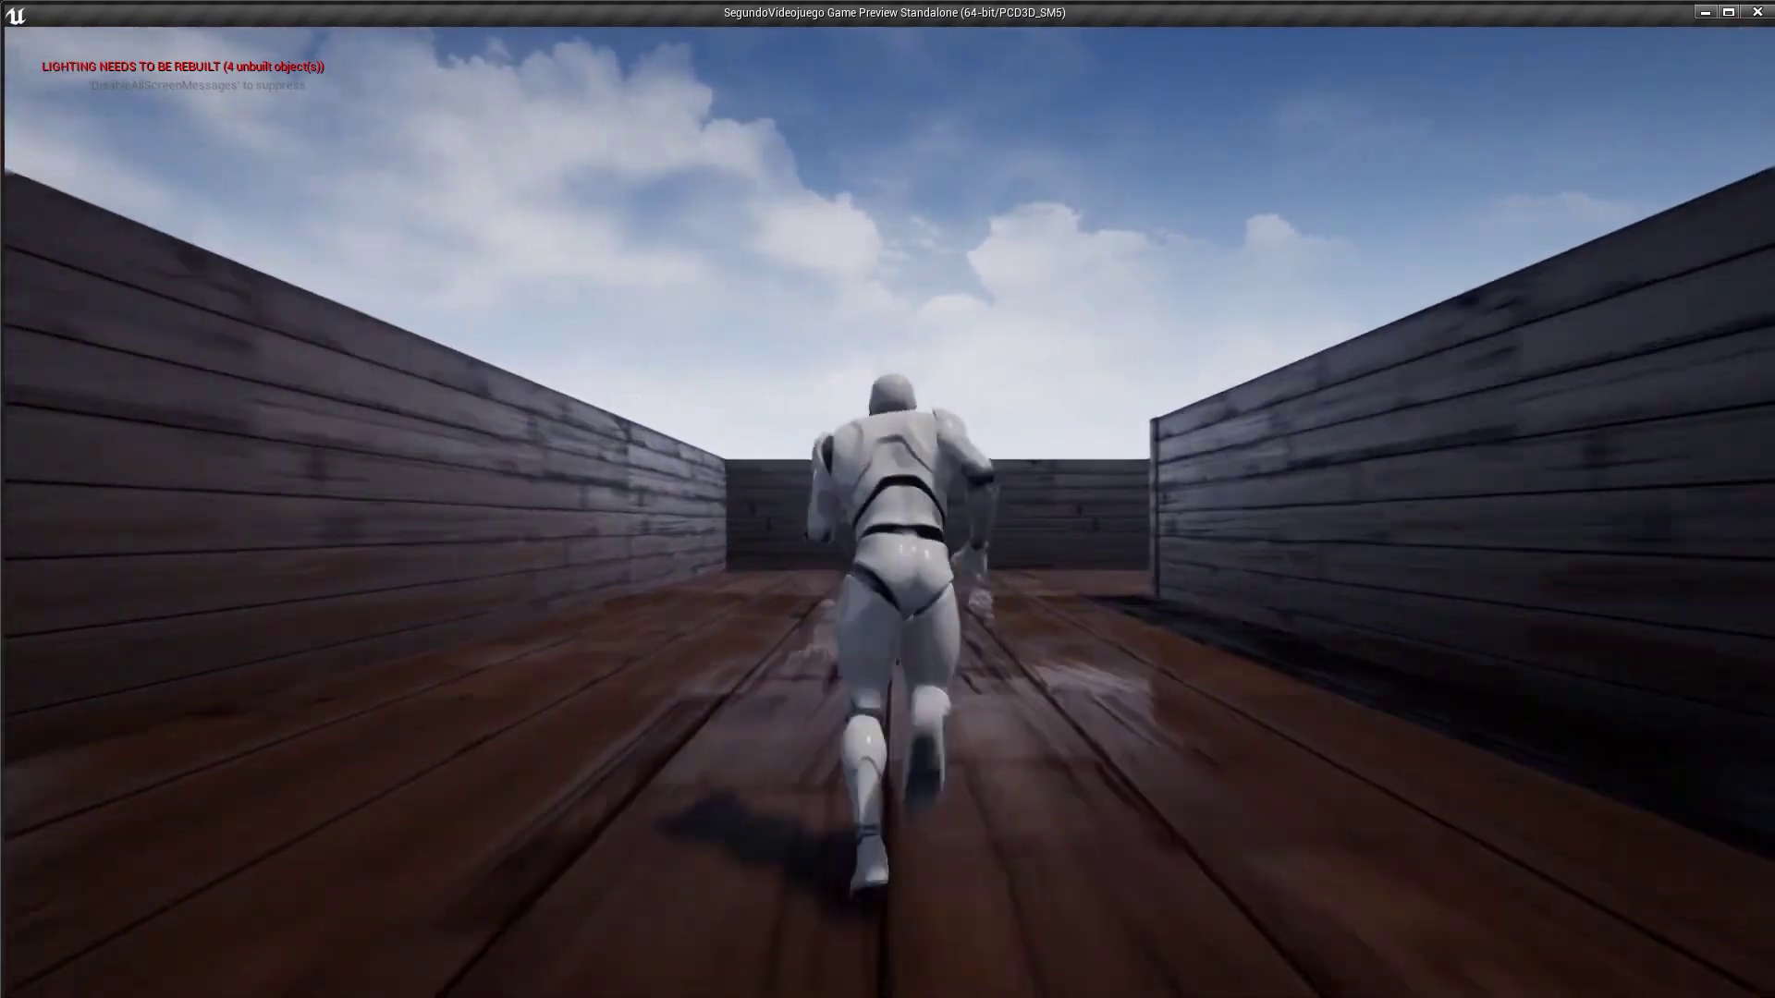
key(w)
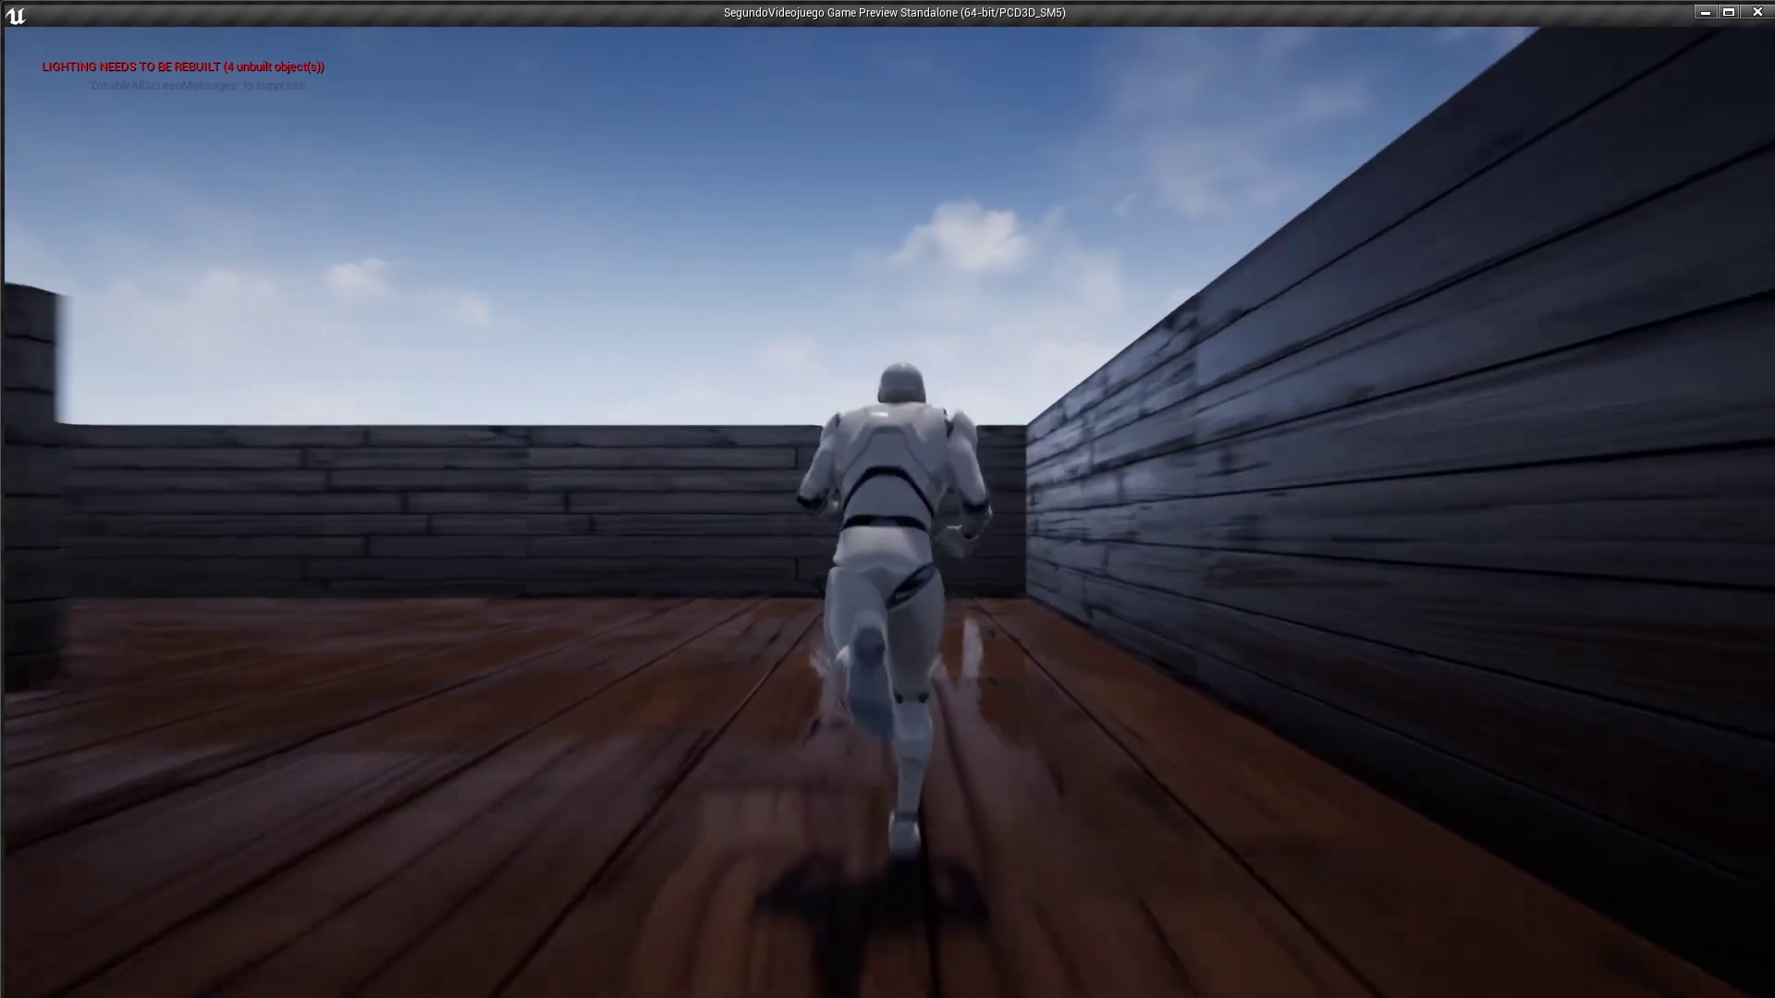
key(w)
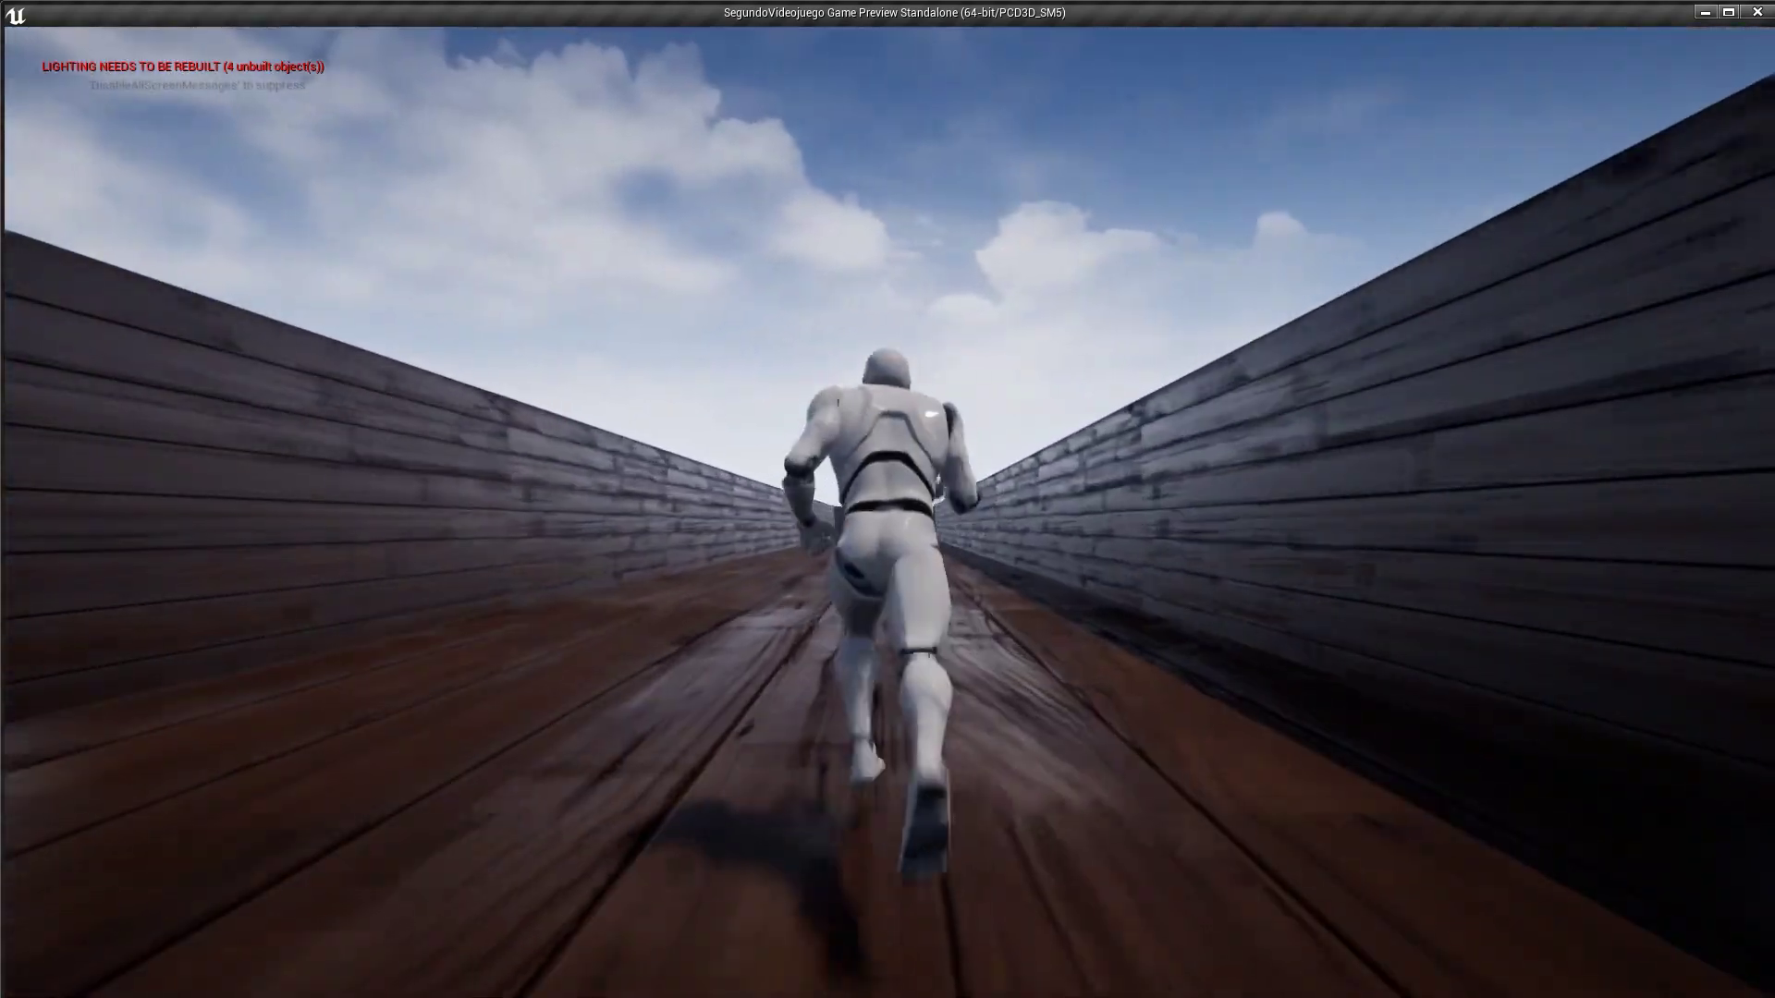
key(w)
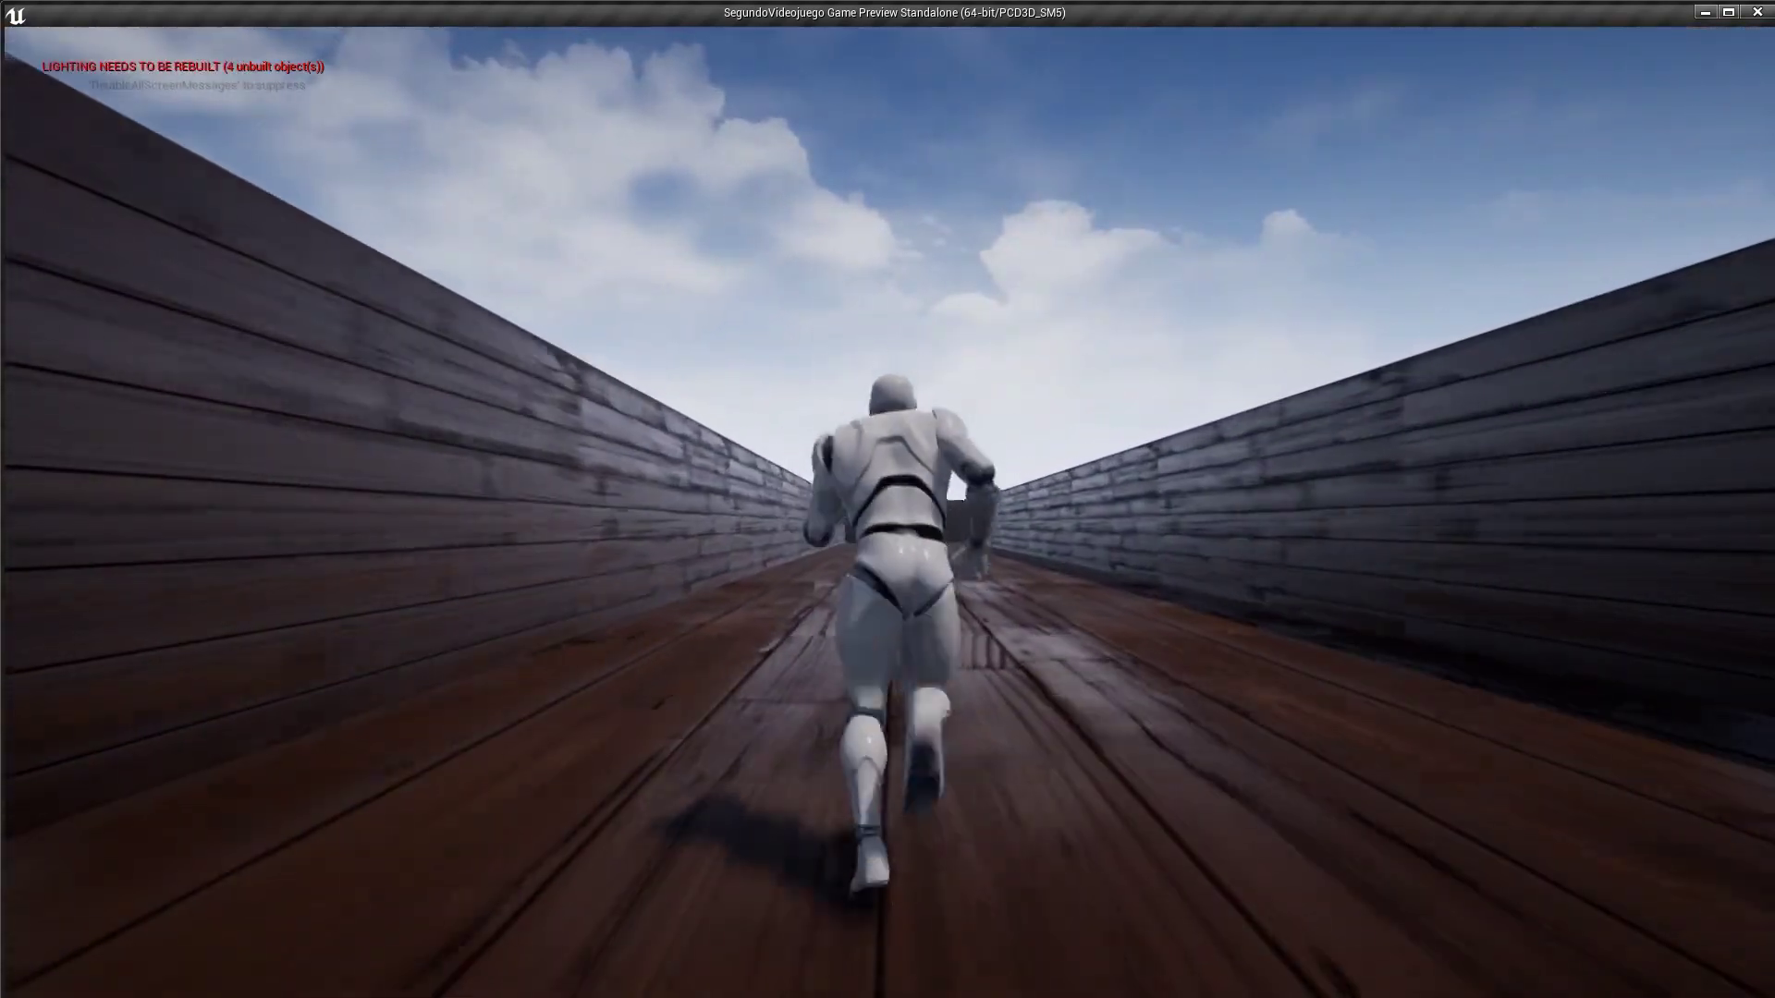
key(w)
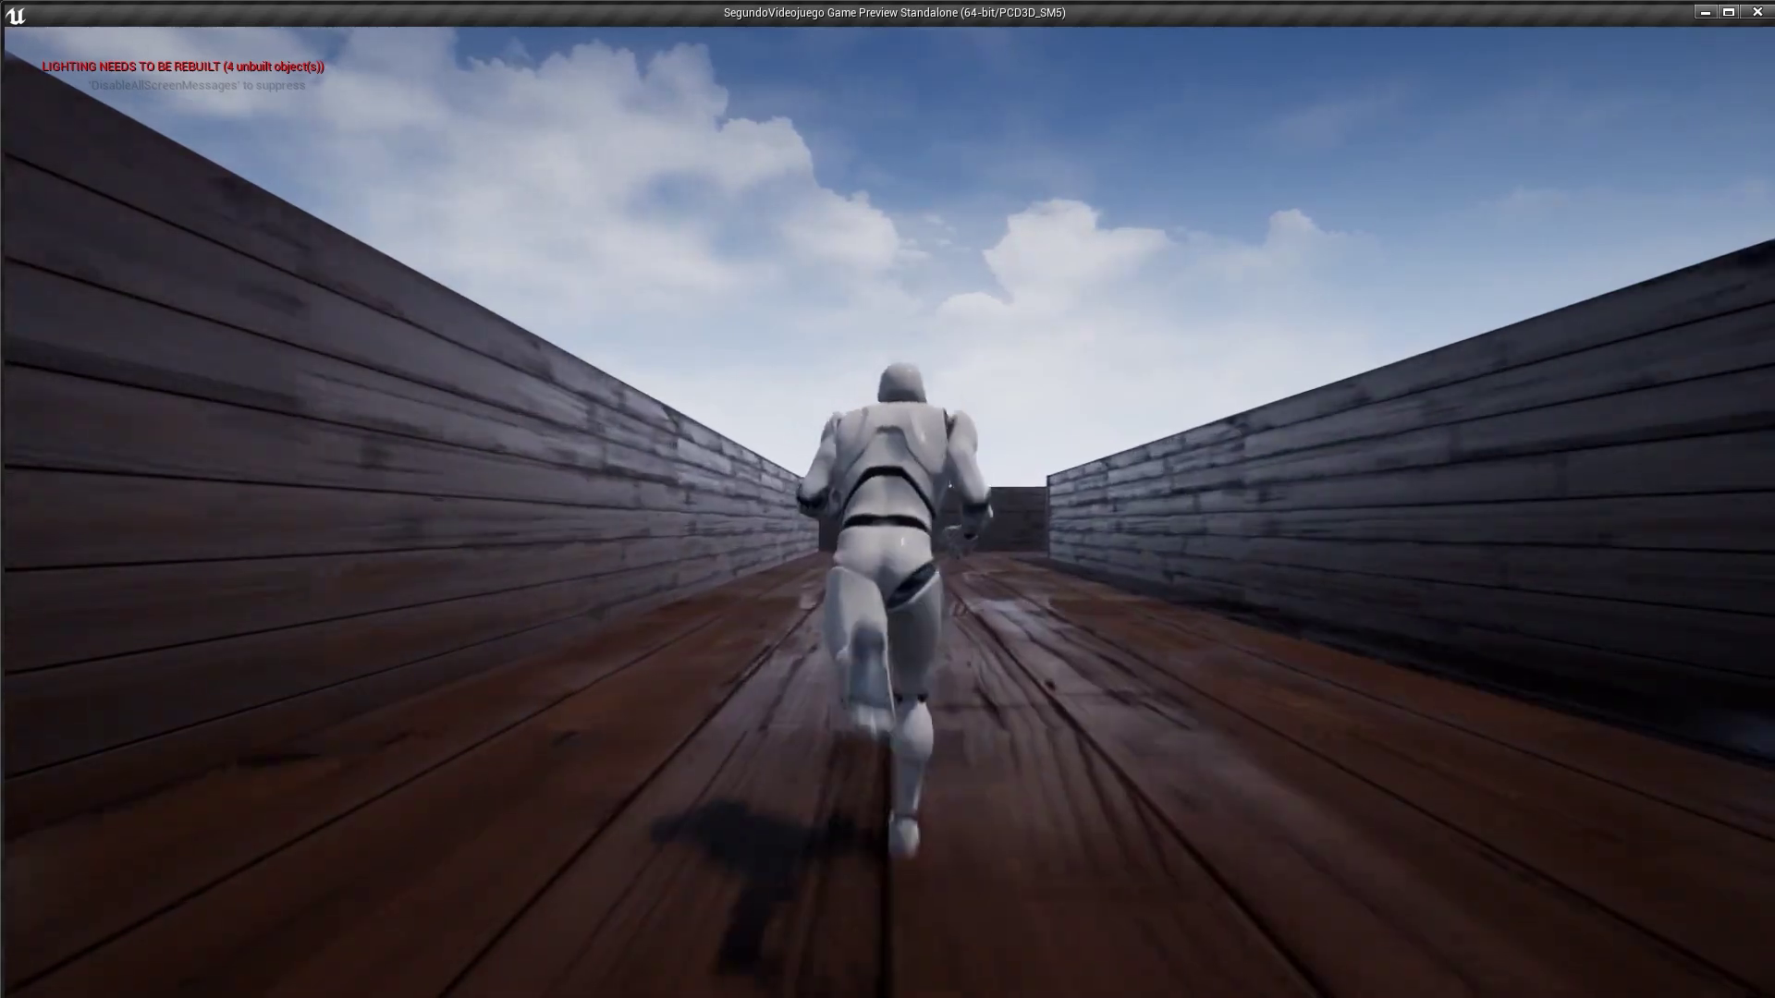
key(w)
key(w)
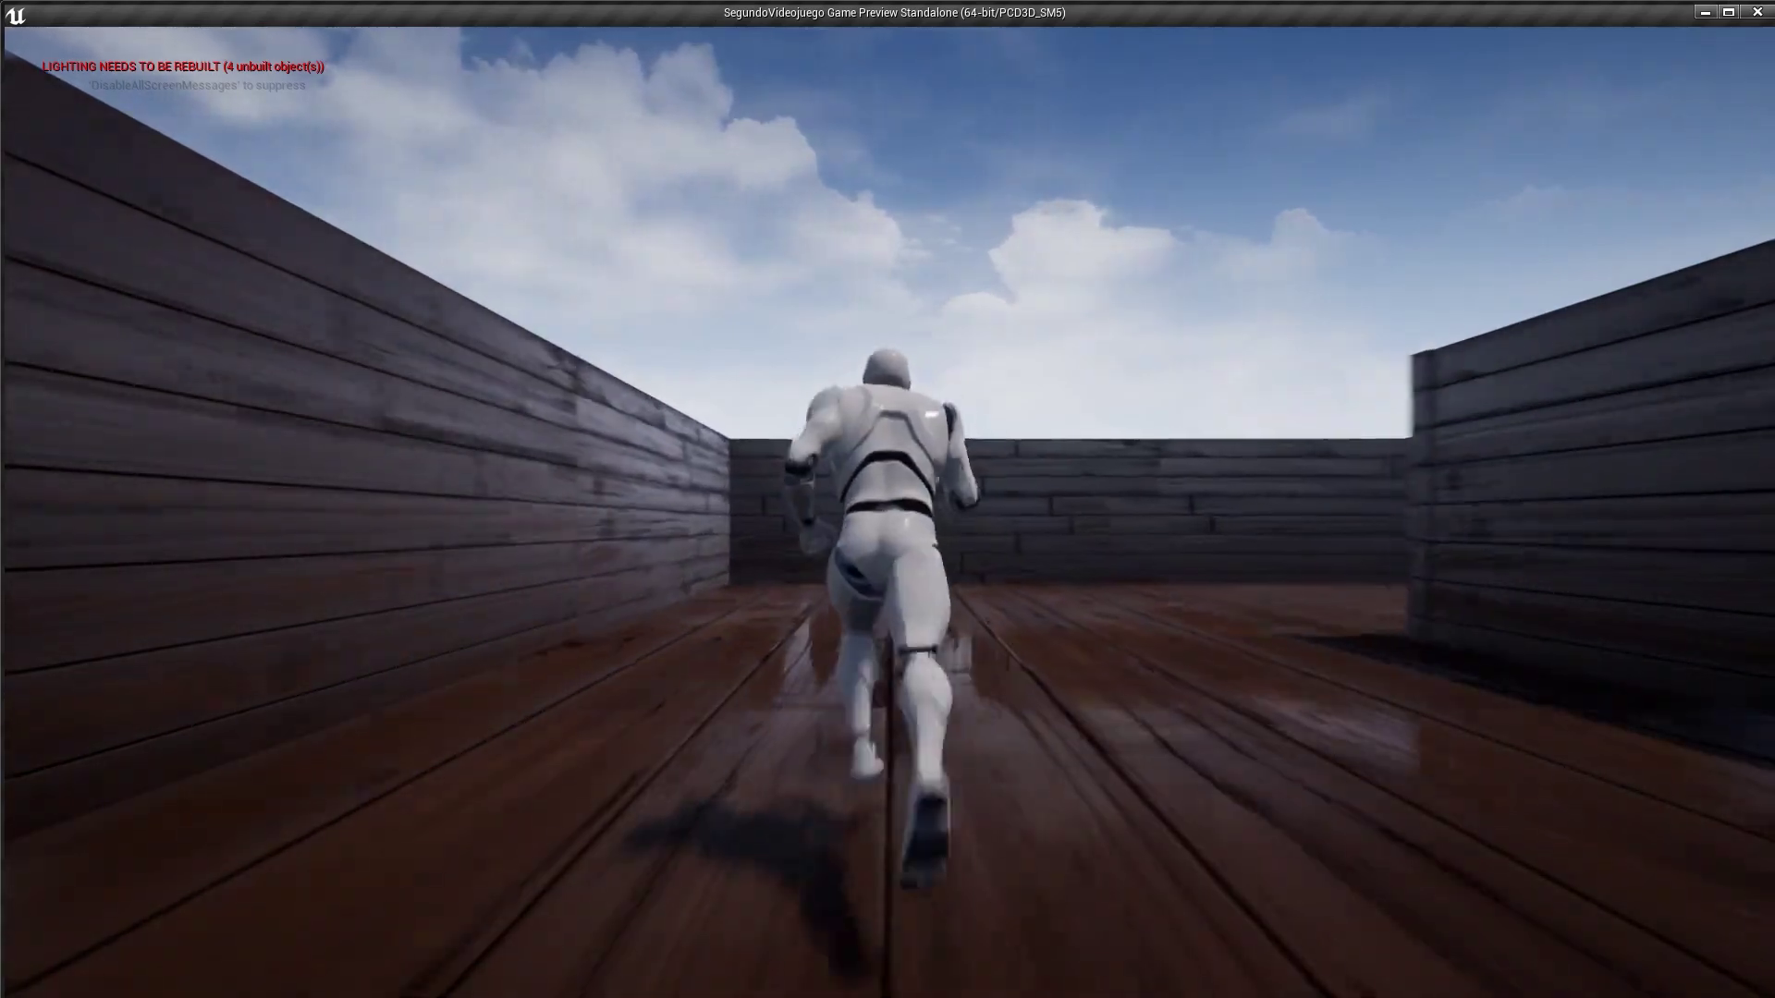
key(w)
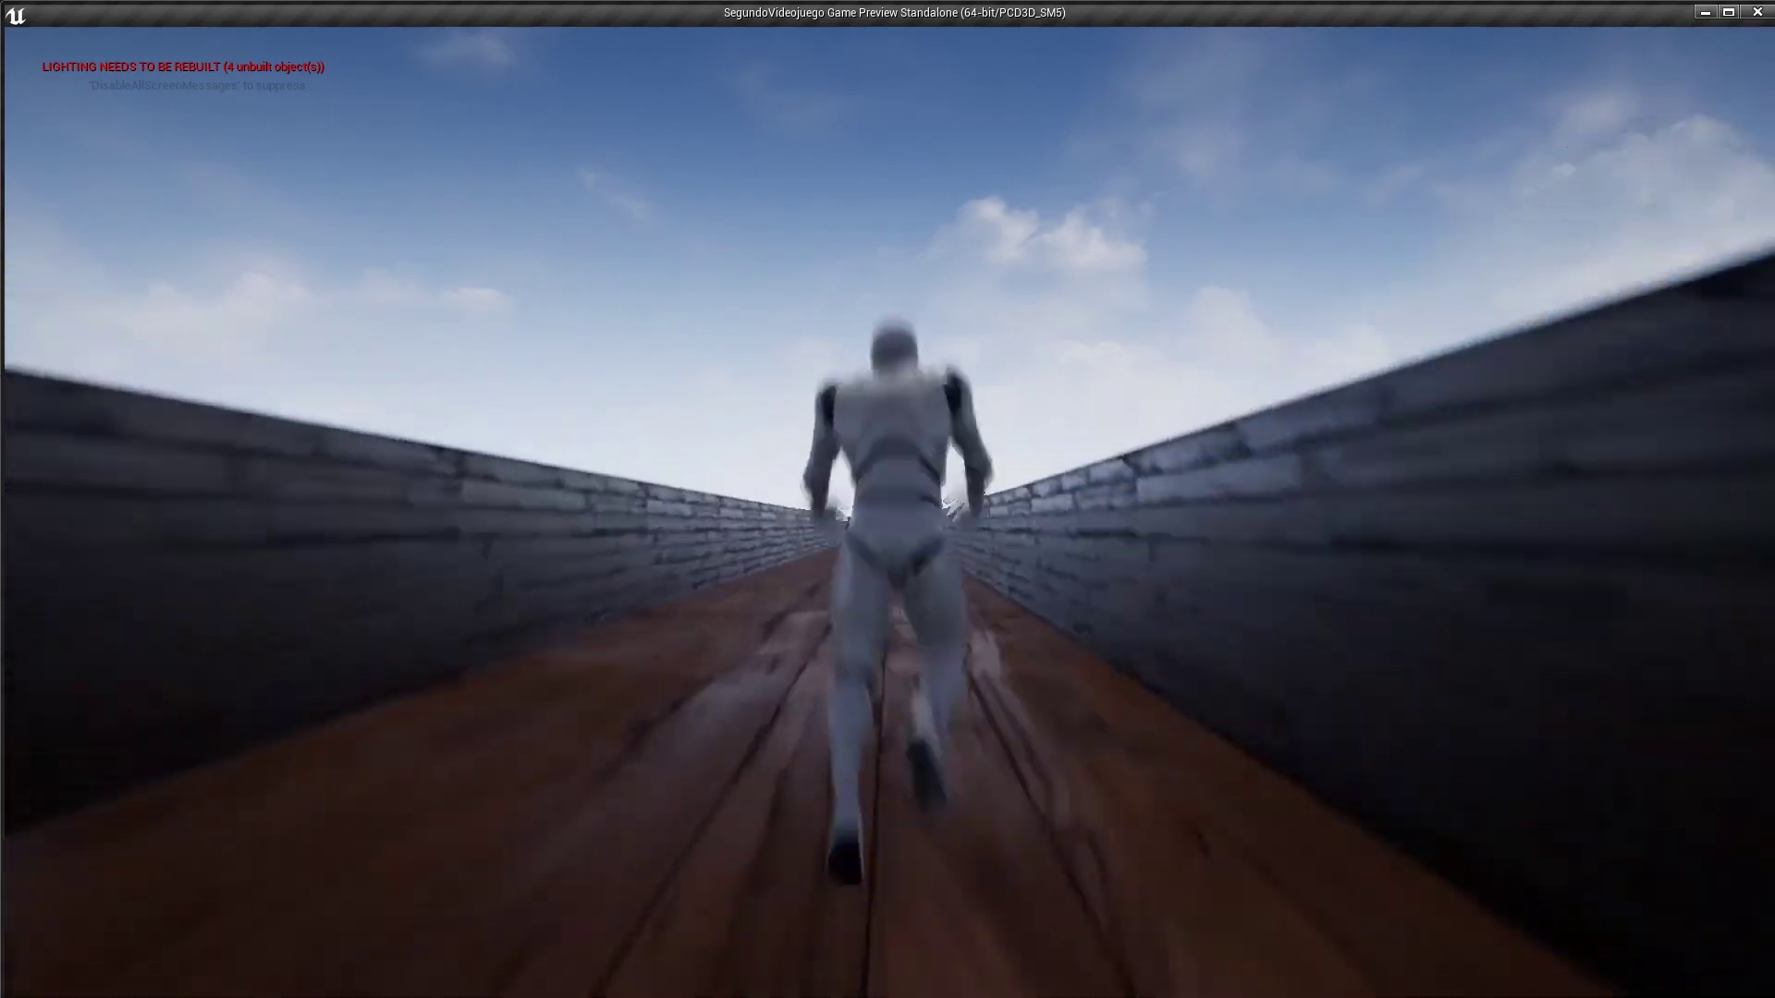
key(space)
key(w)
key(space)
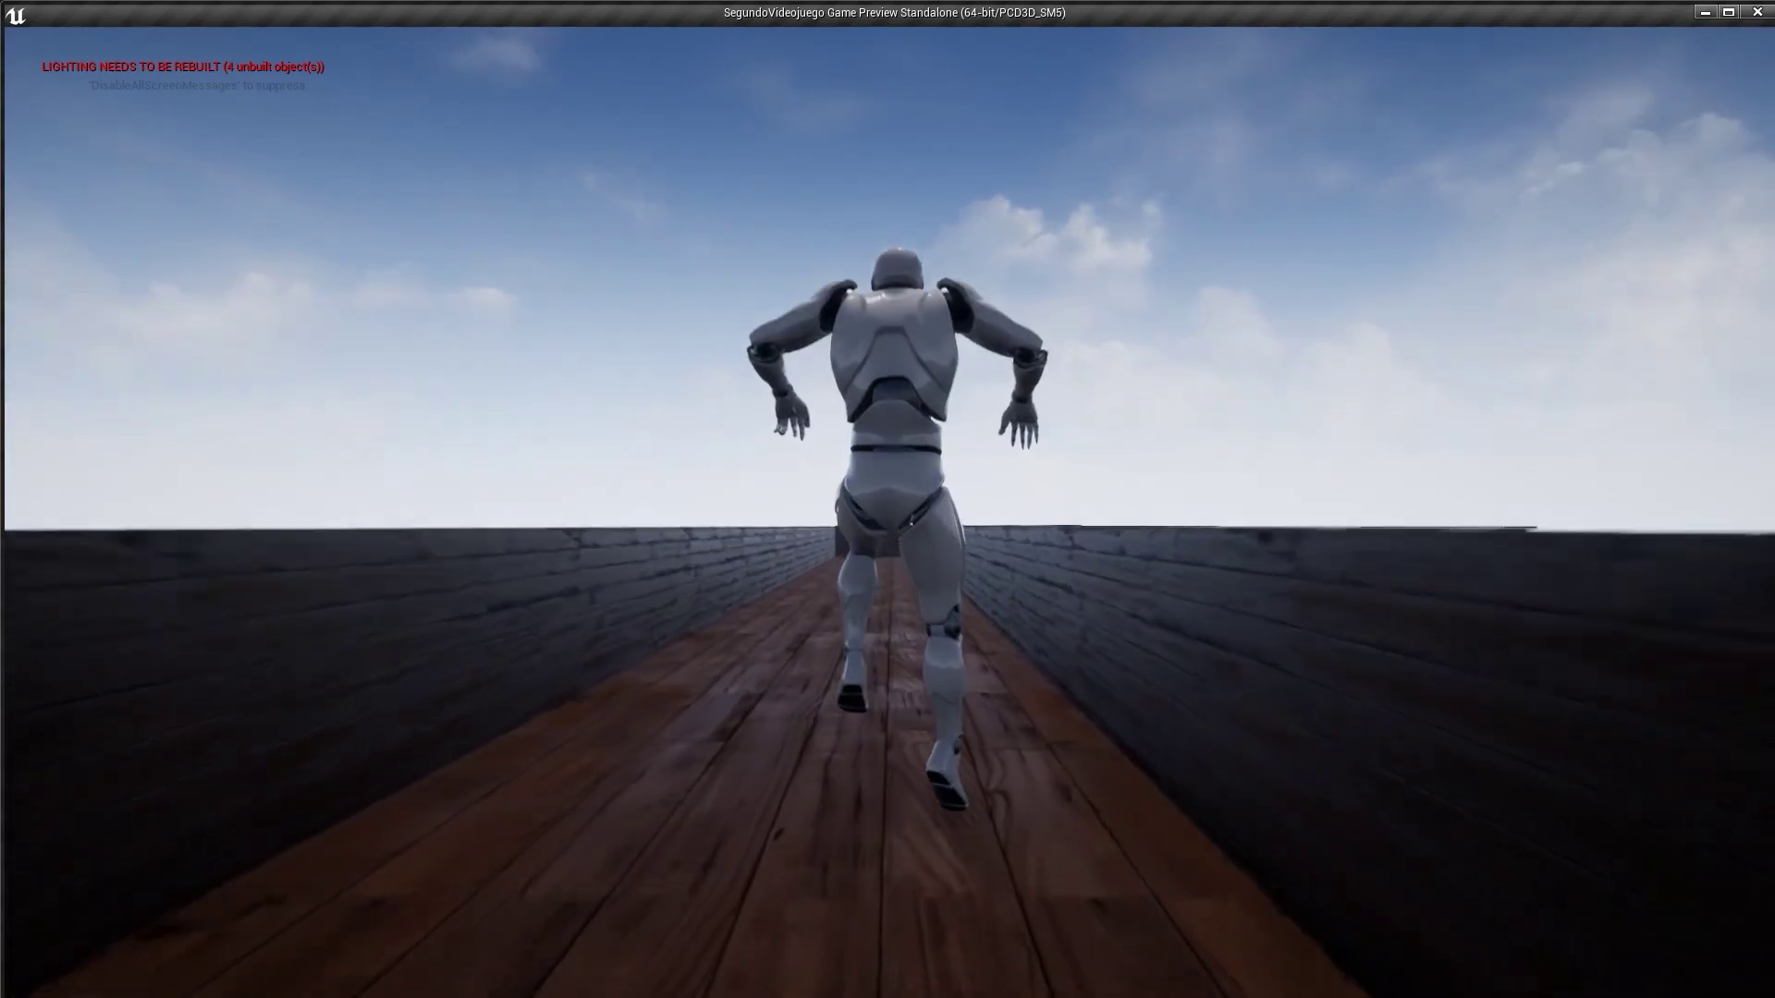
key(w)
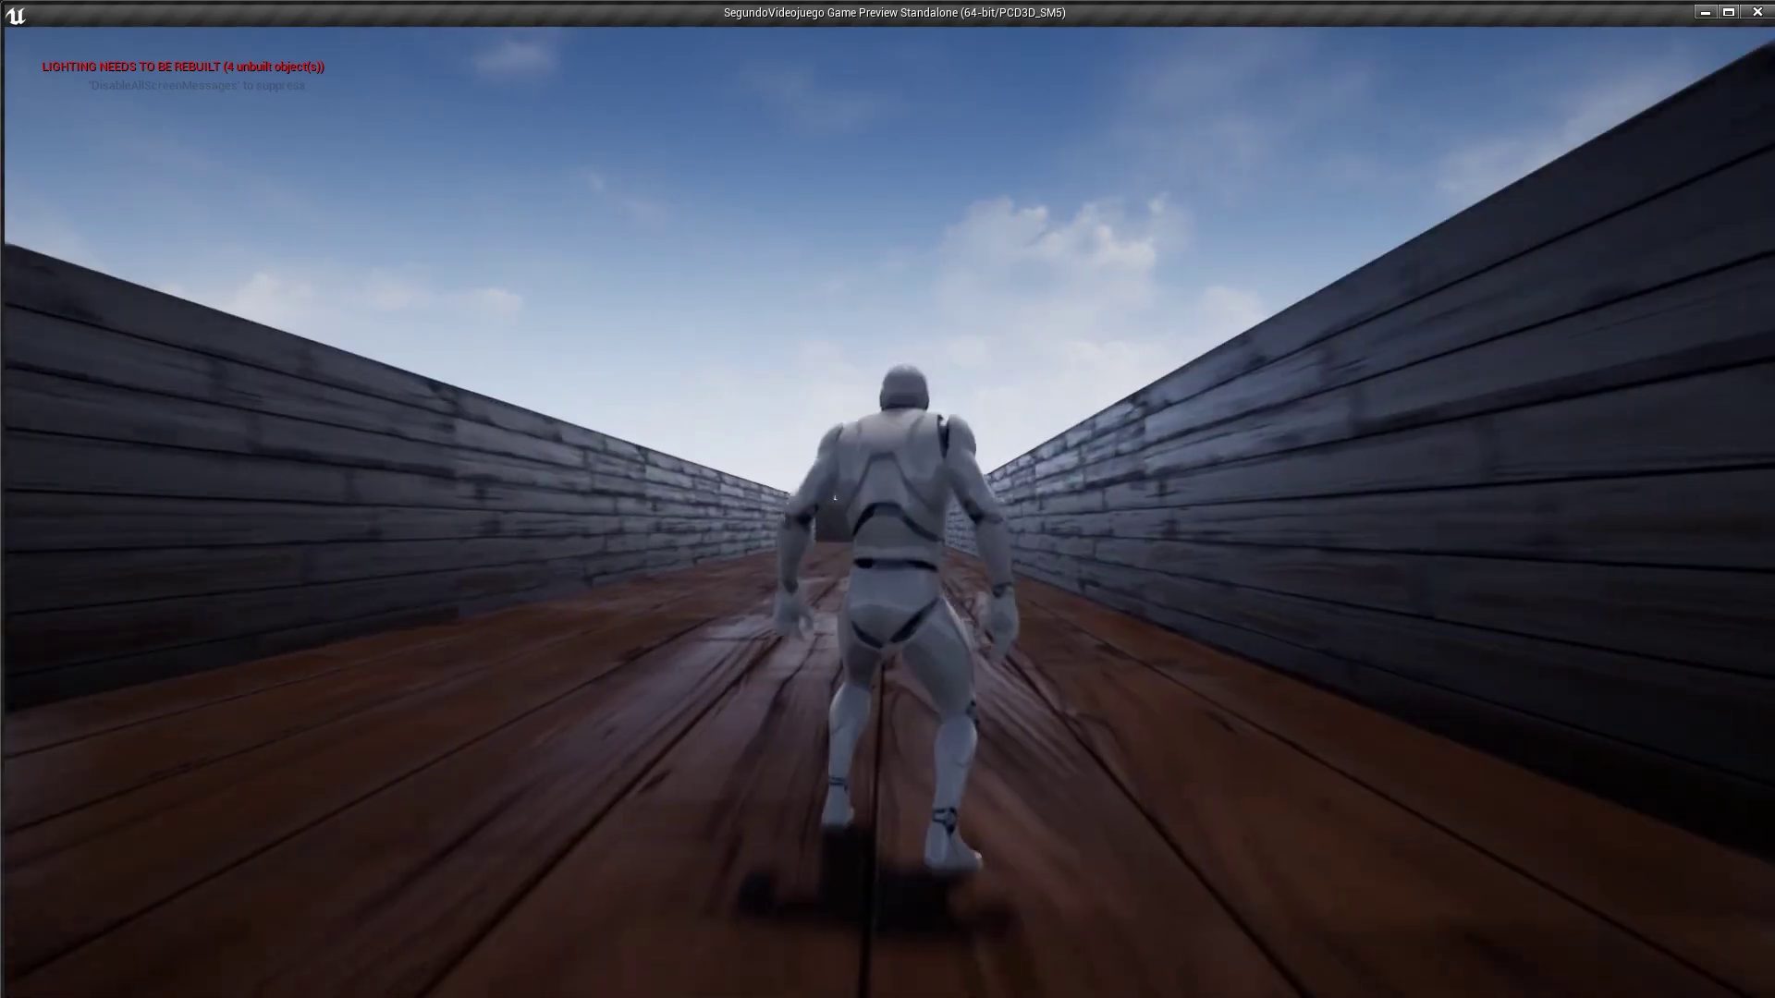
key(space)
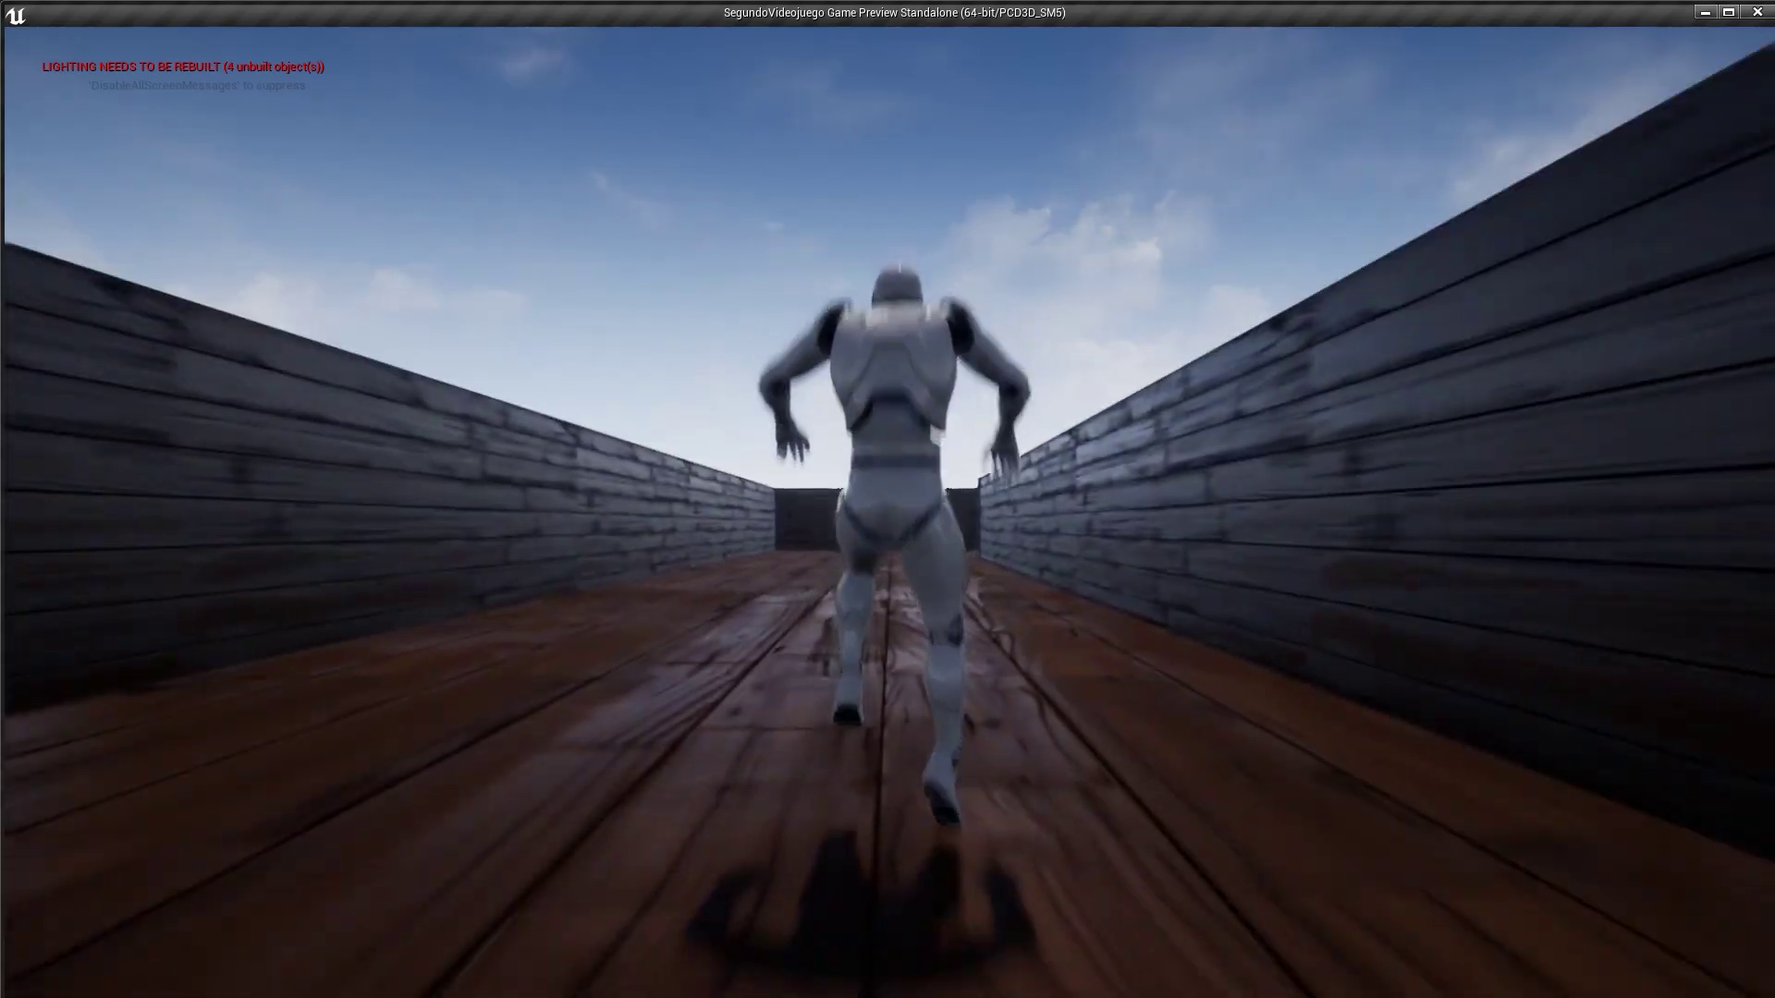
key(space)
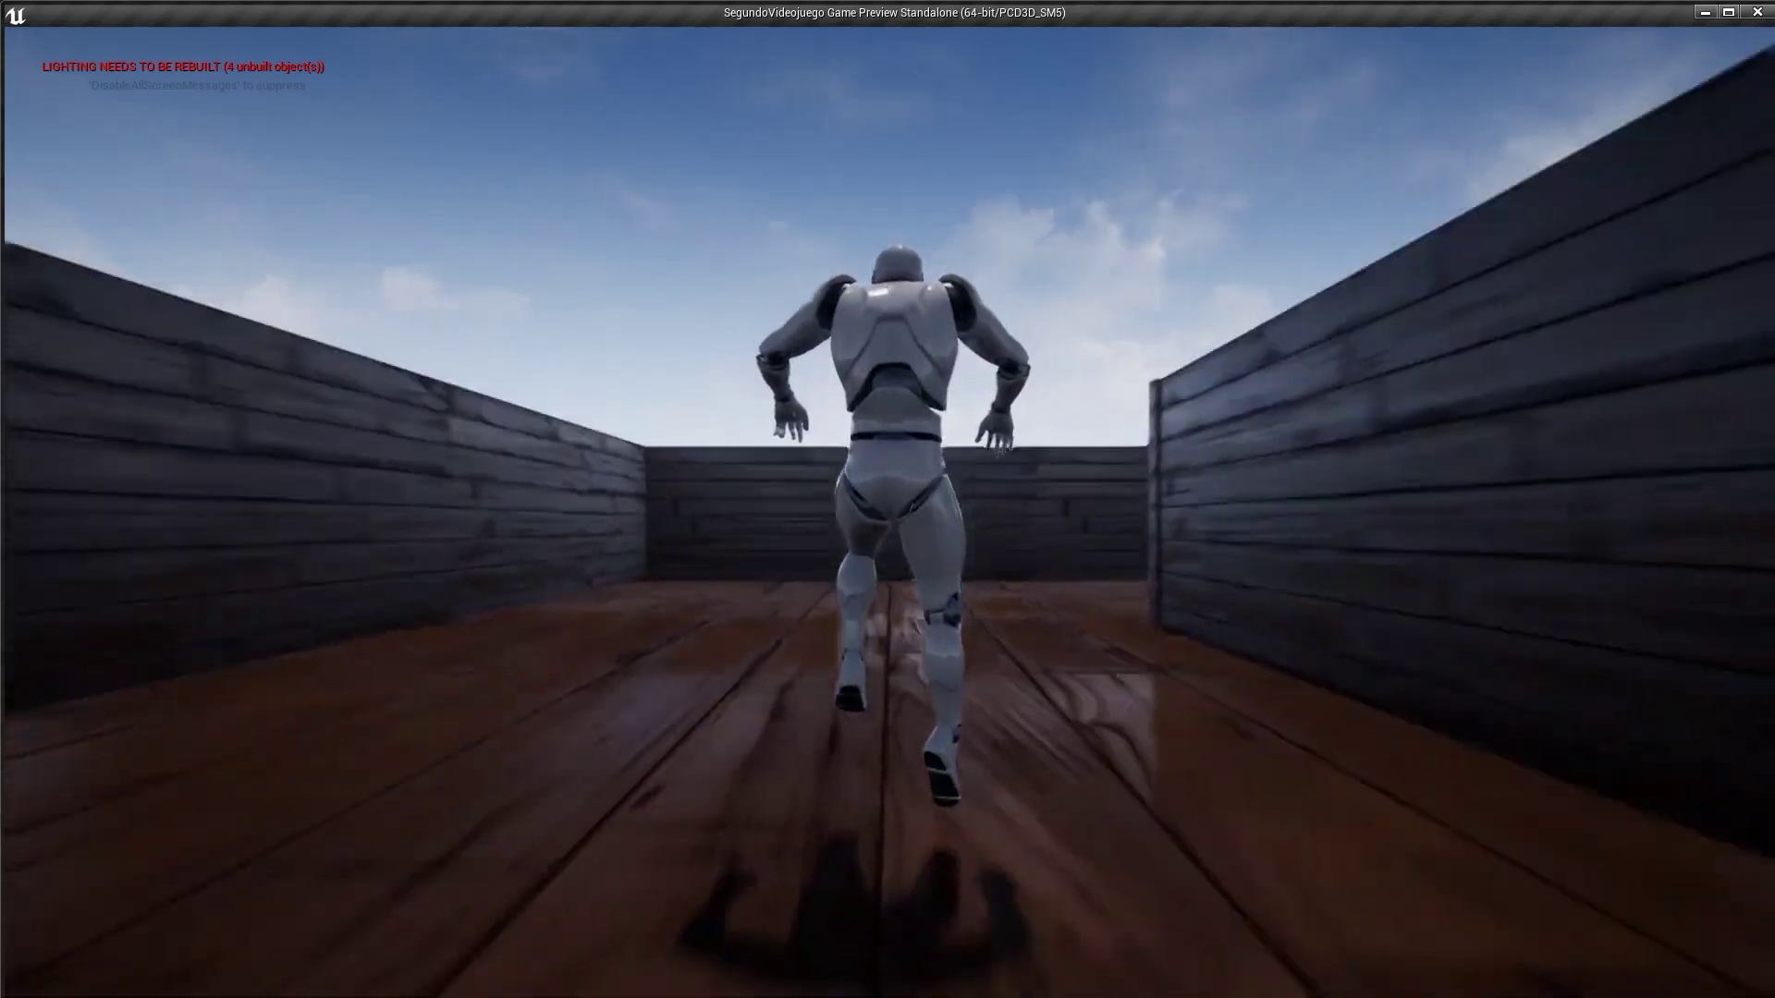
key(d)
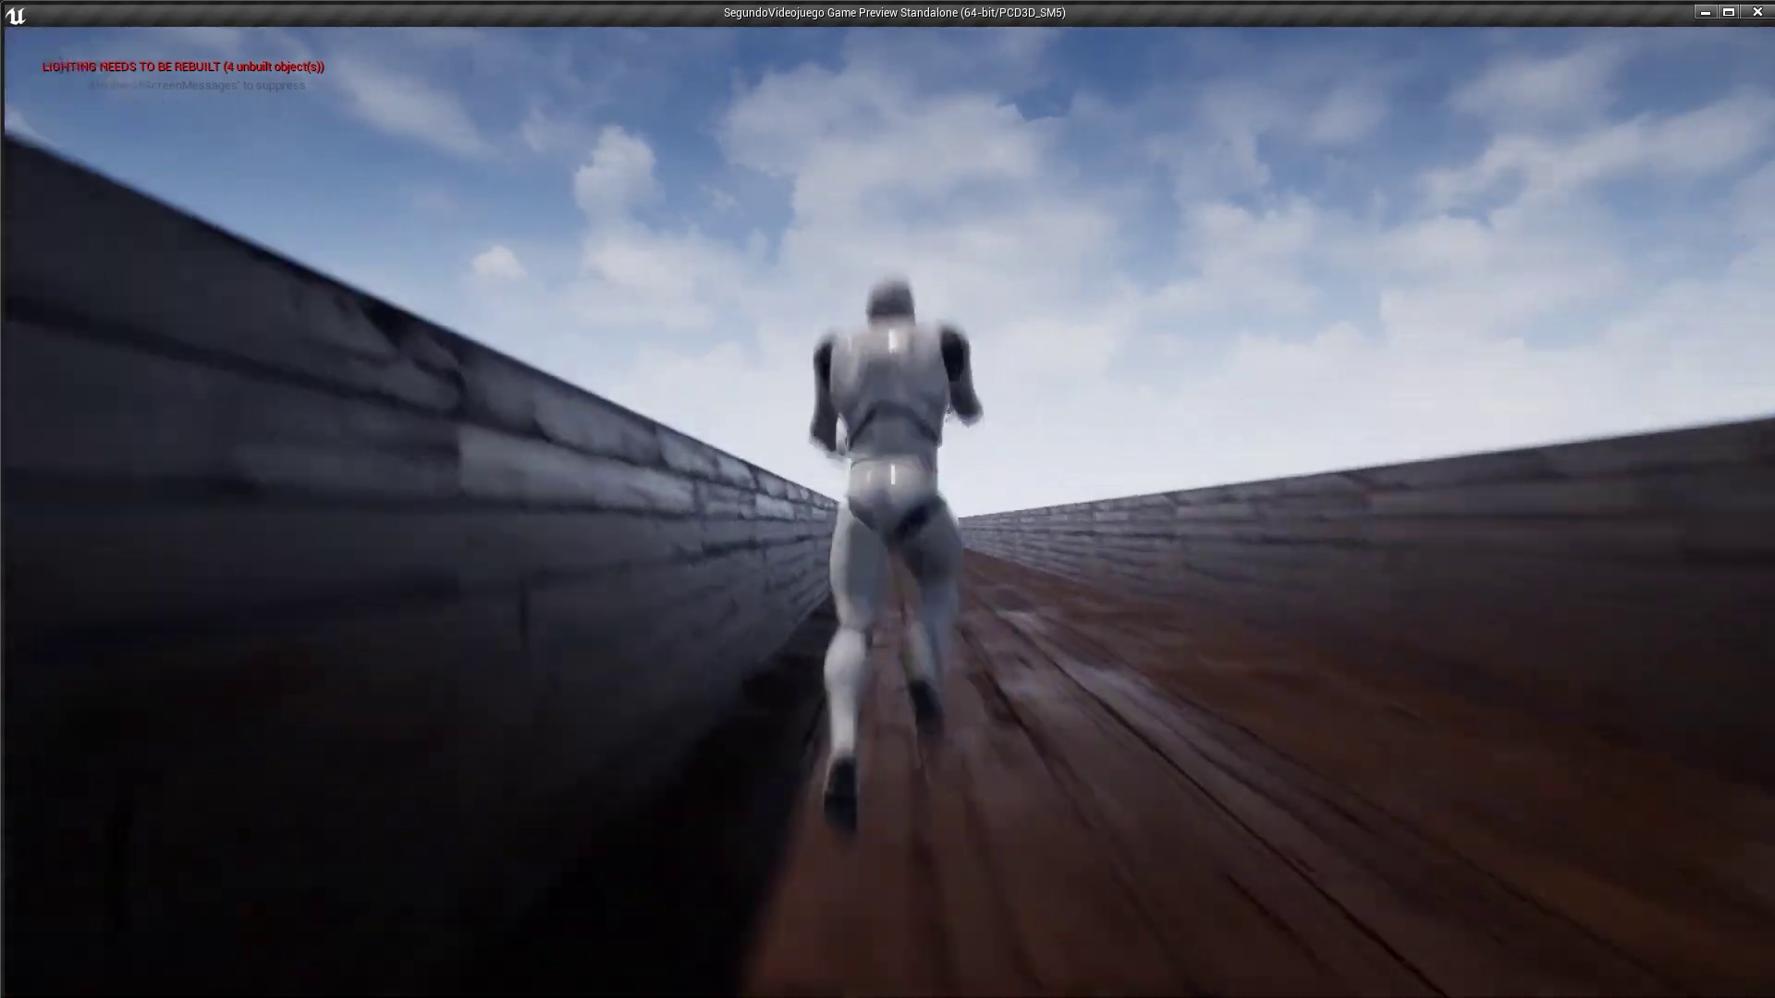
key(space)
key(space)
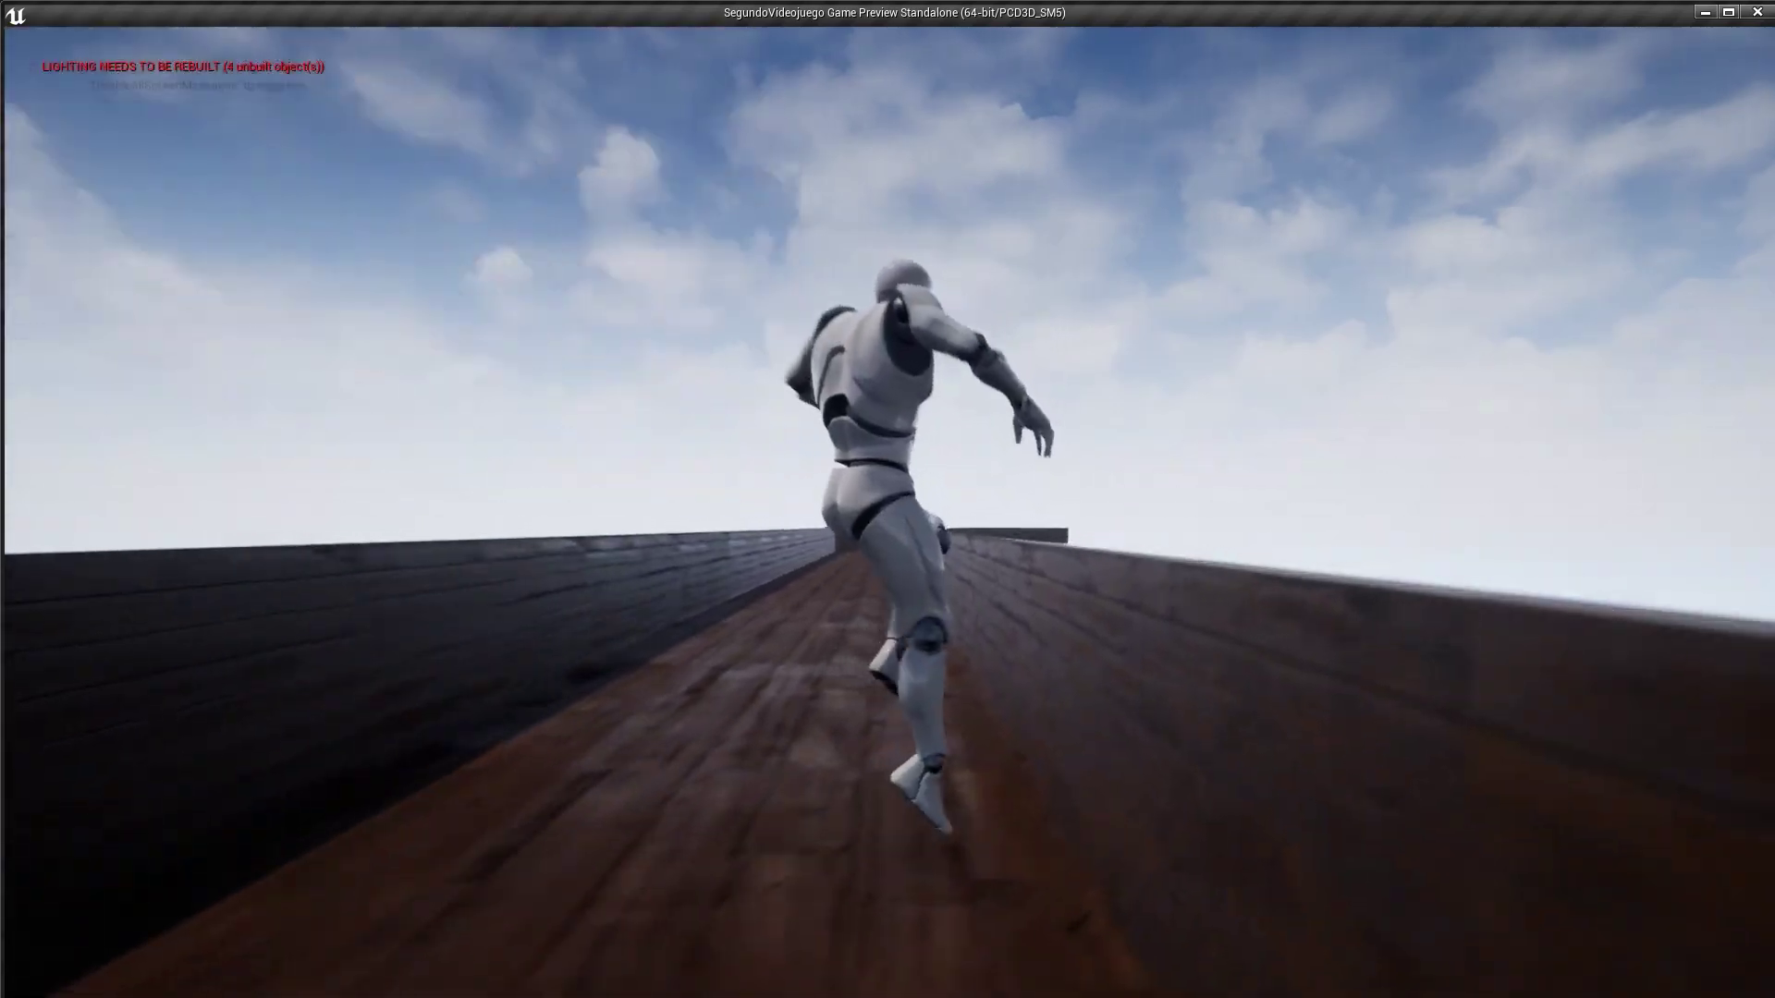
key(space)
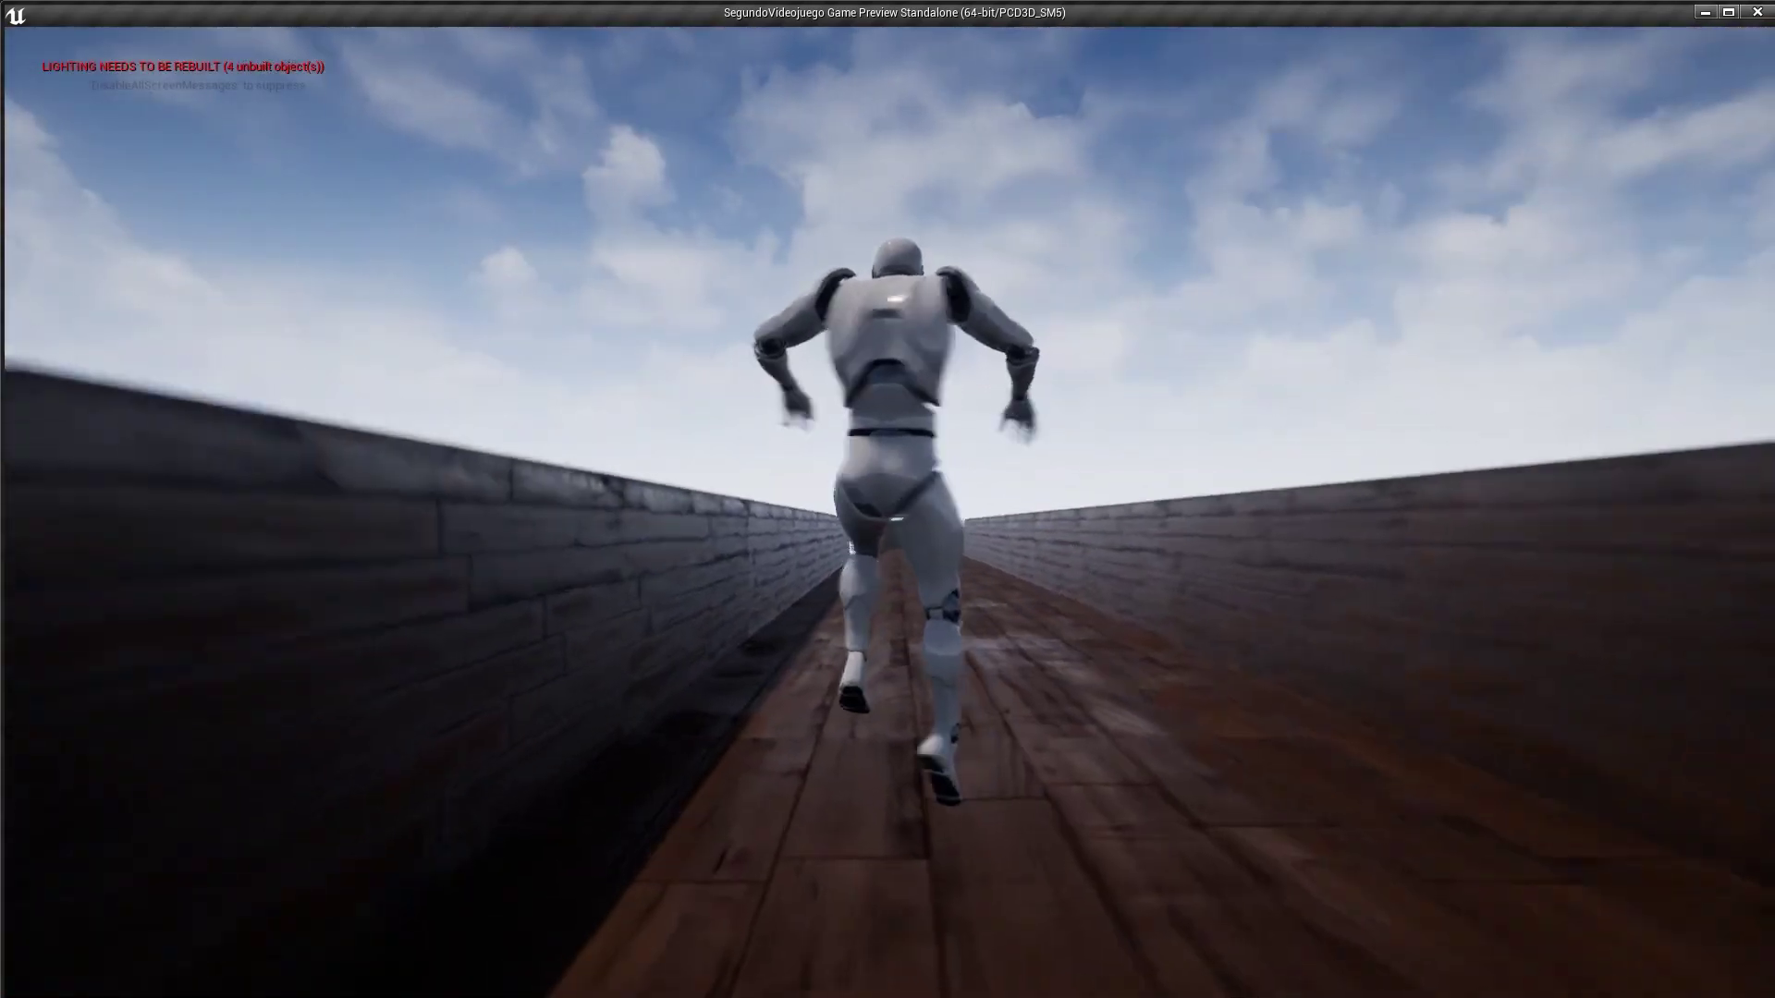
key(space)
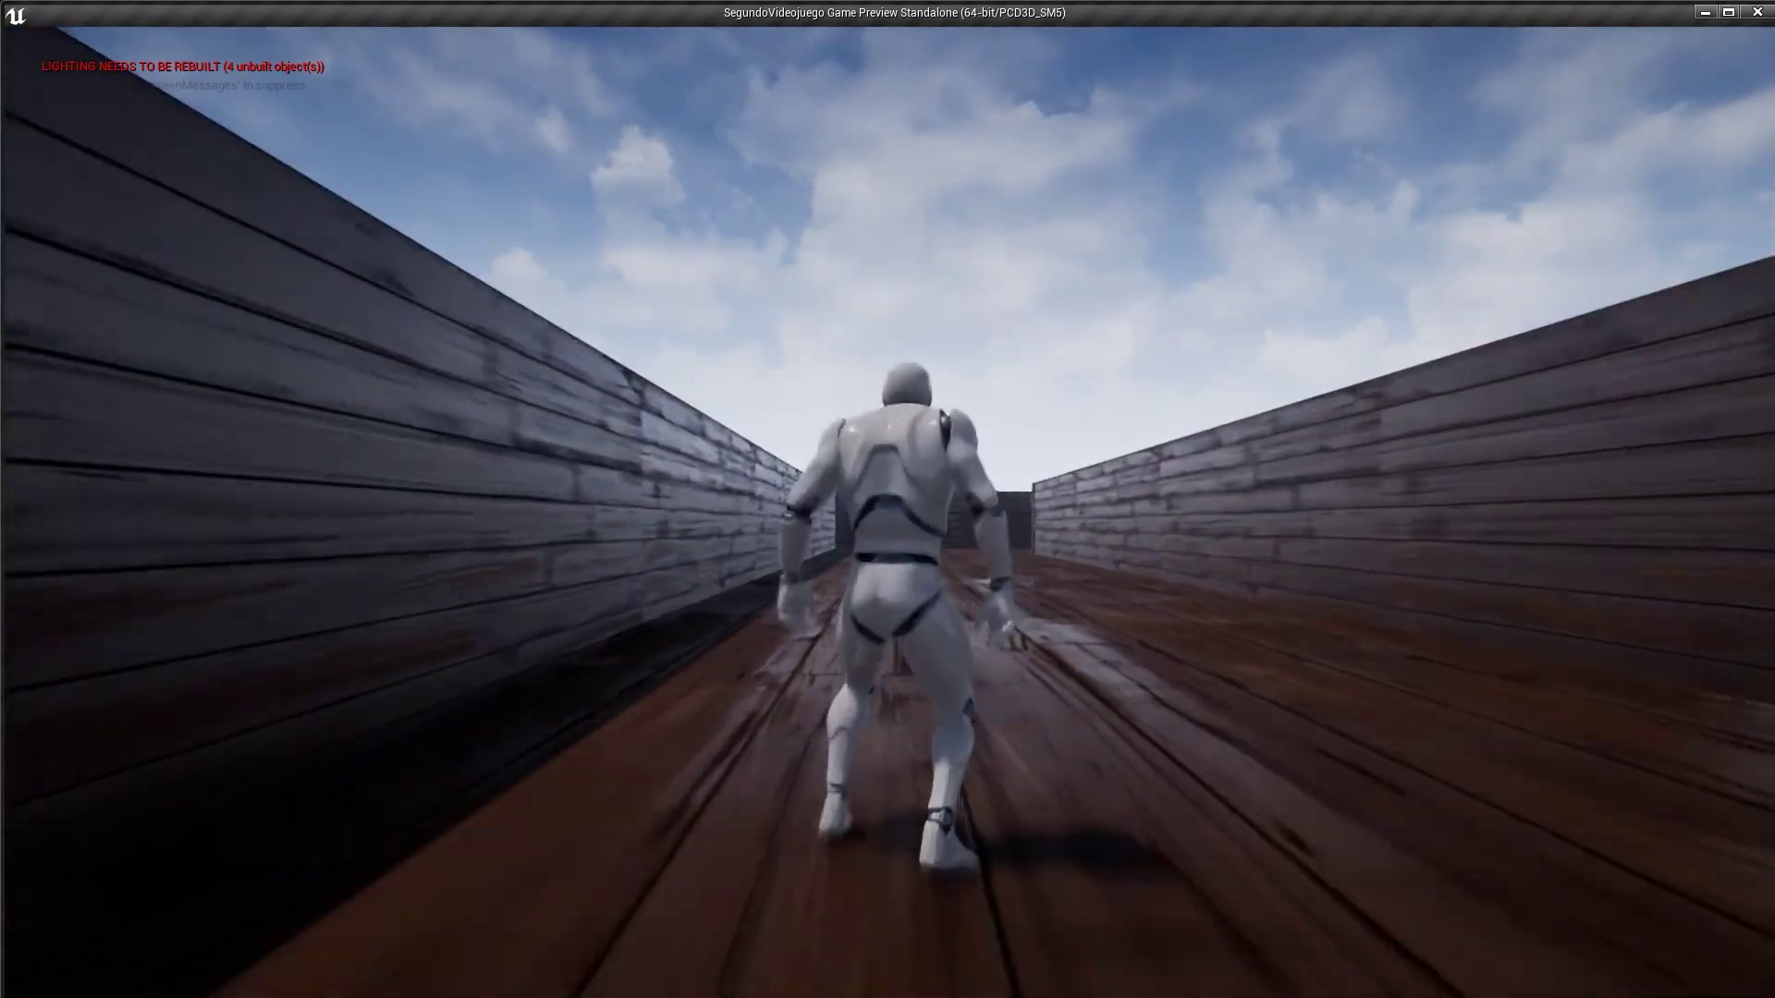
key(space)
key(space)
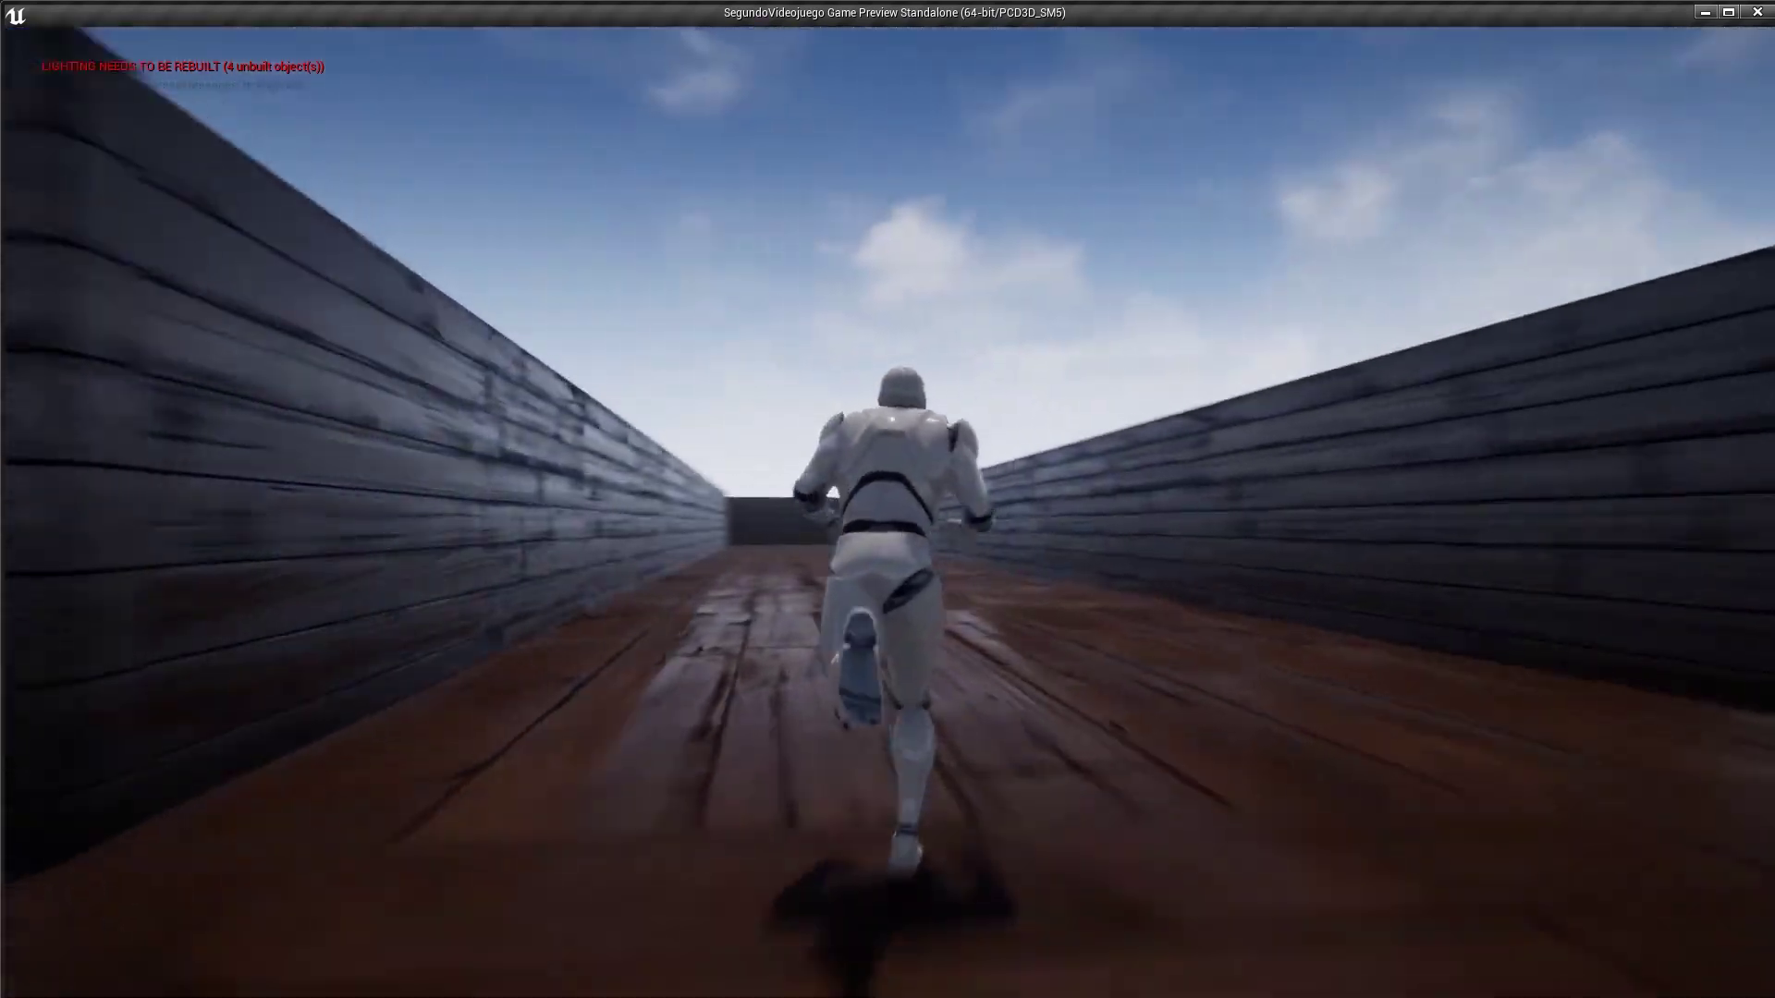
key(space)
key(w)
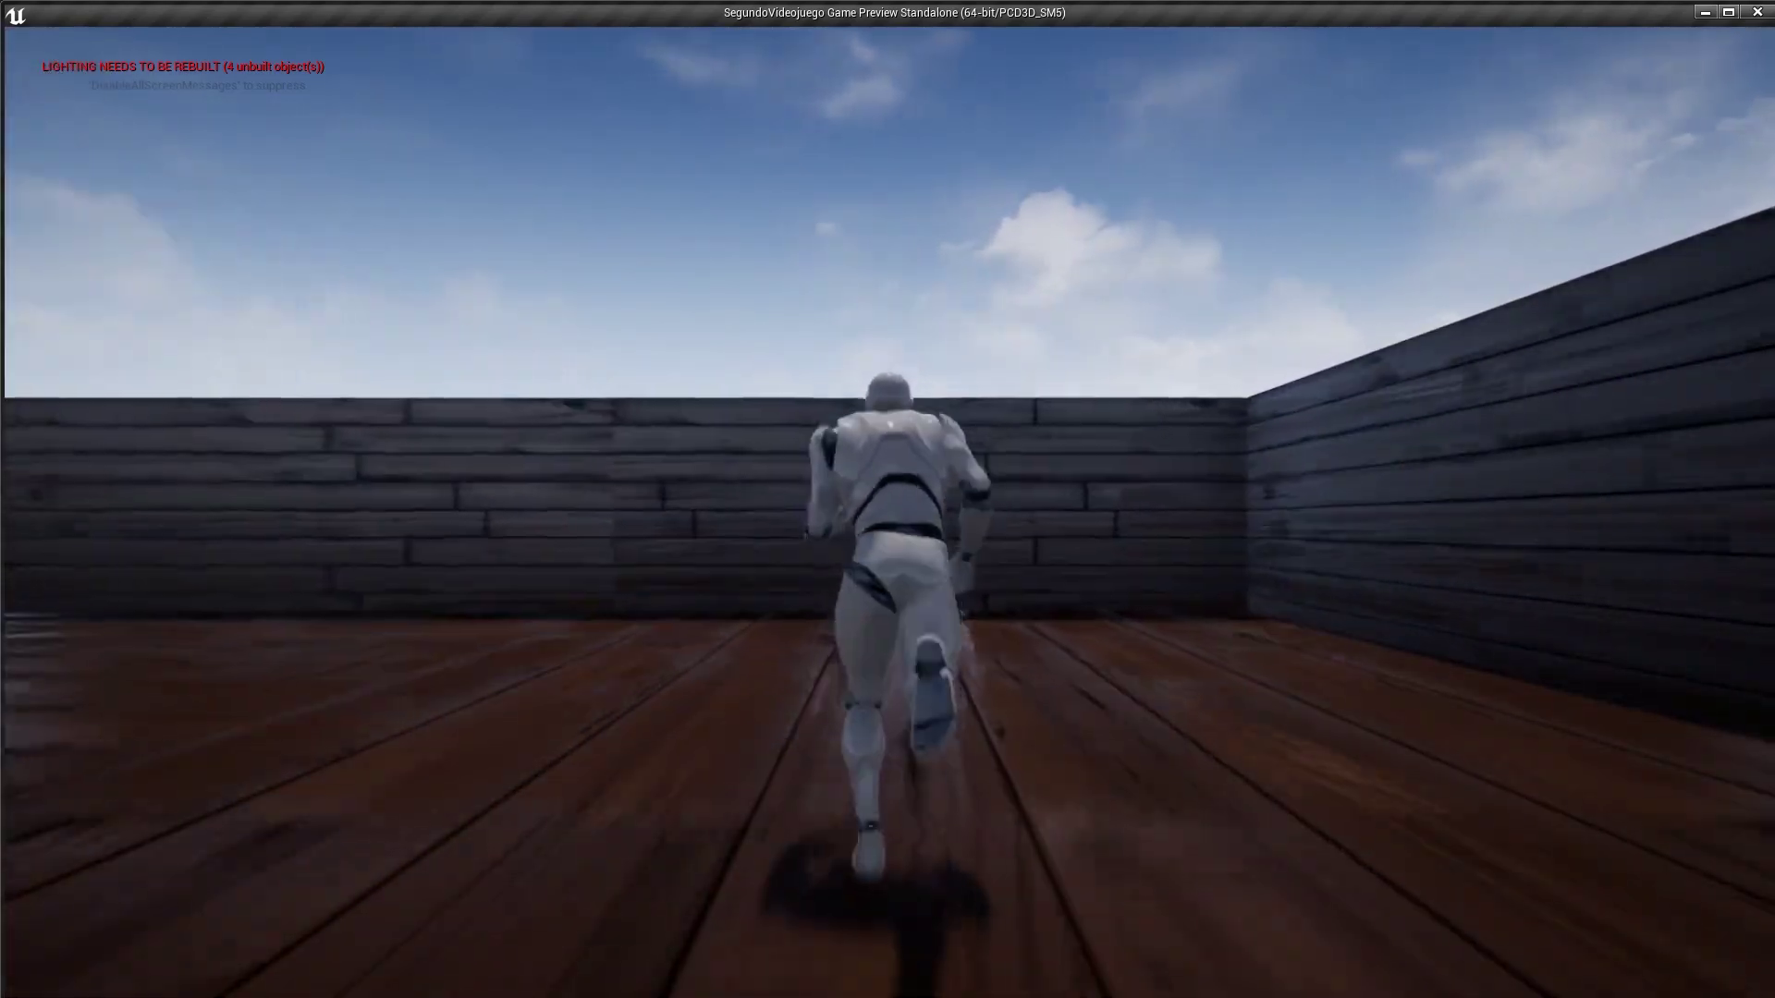
key(space)
key(w)
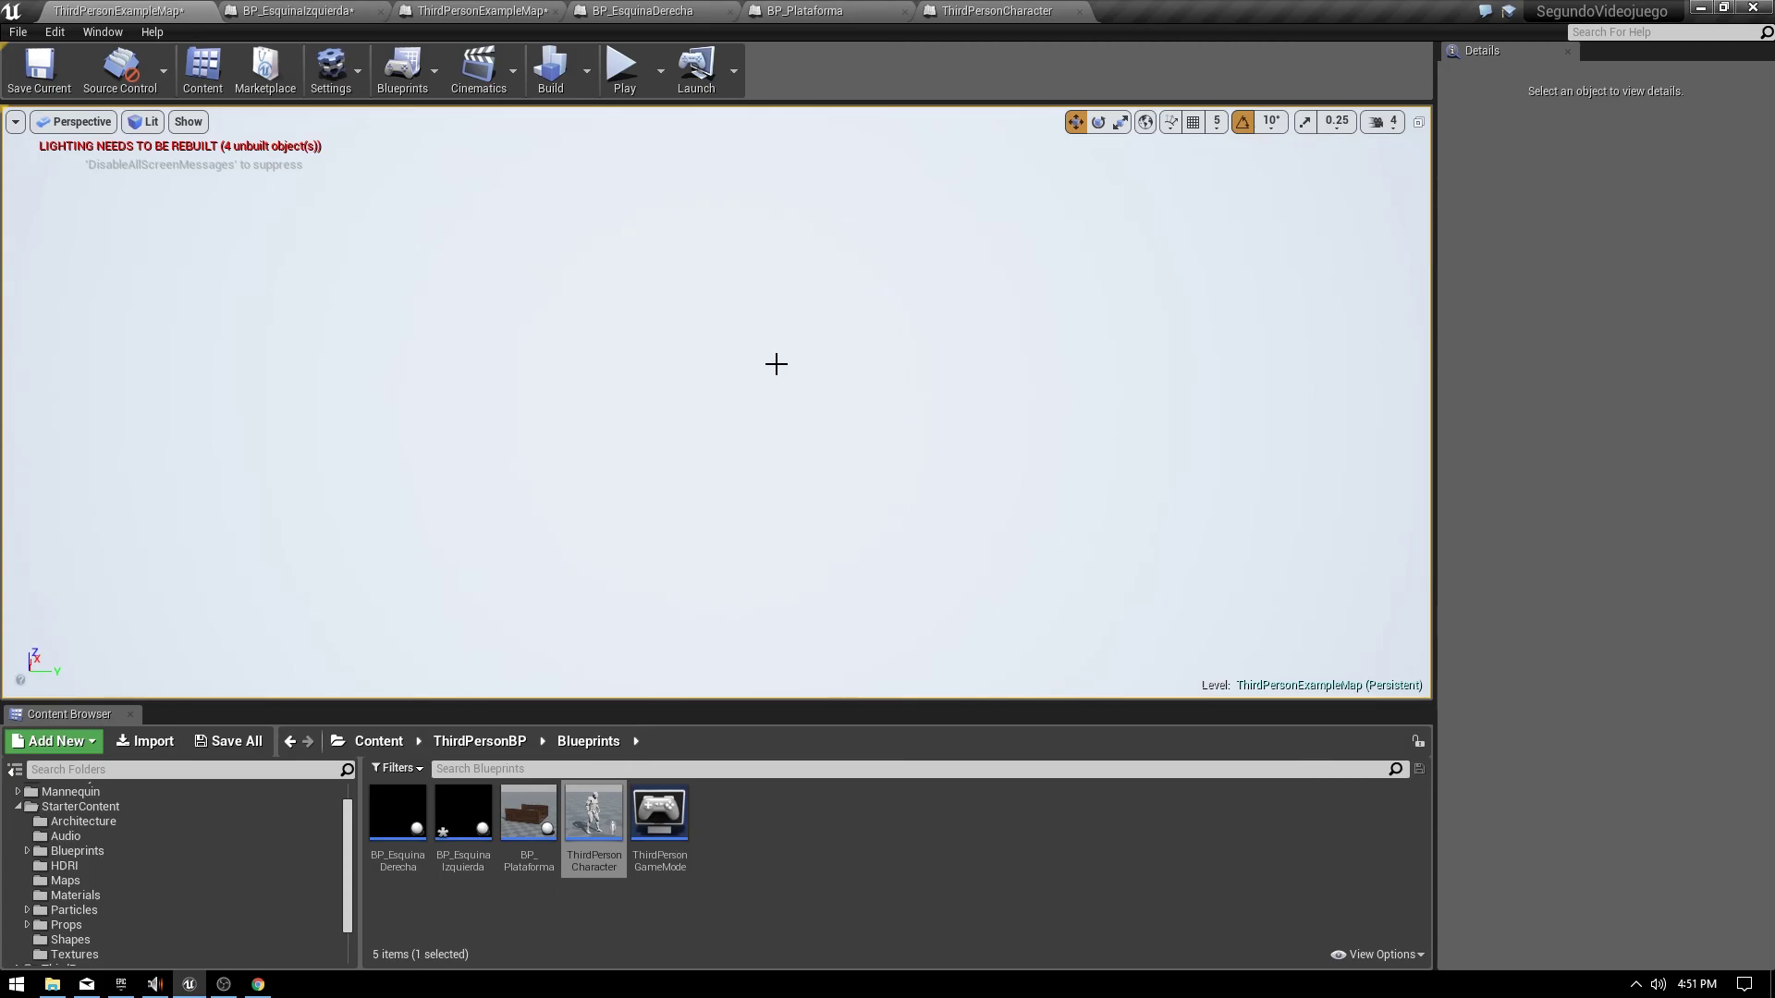
Simulate the level, fly the camera along the generated walkway to its corner, then stop.
click(660, 70)
click(735, 231)
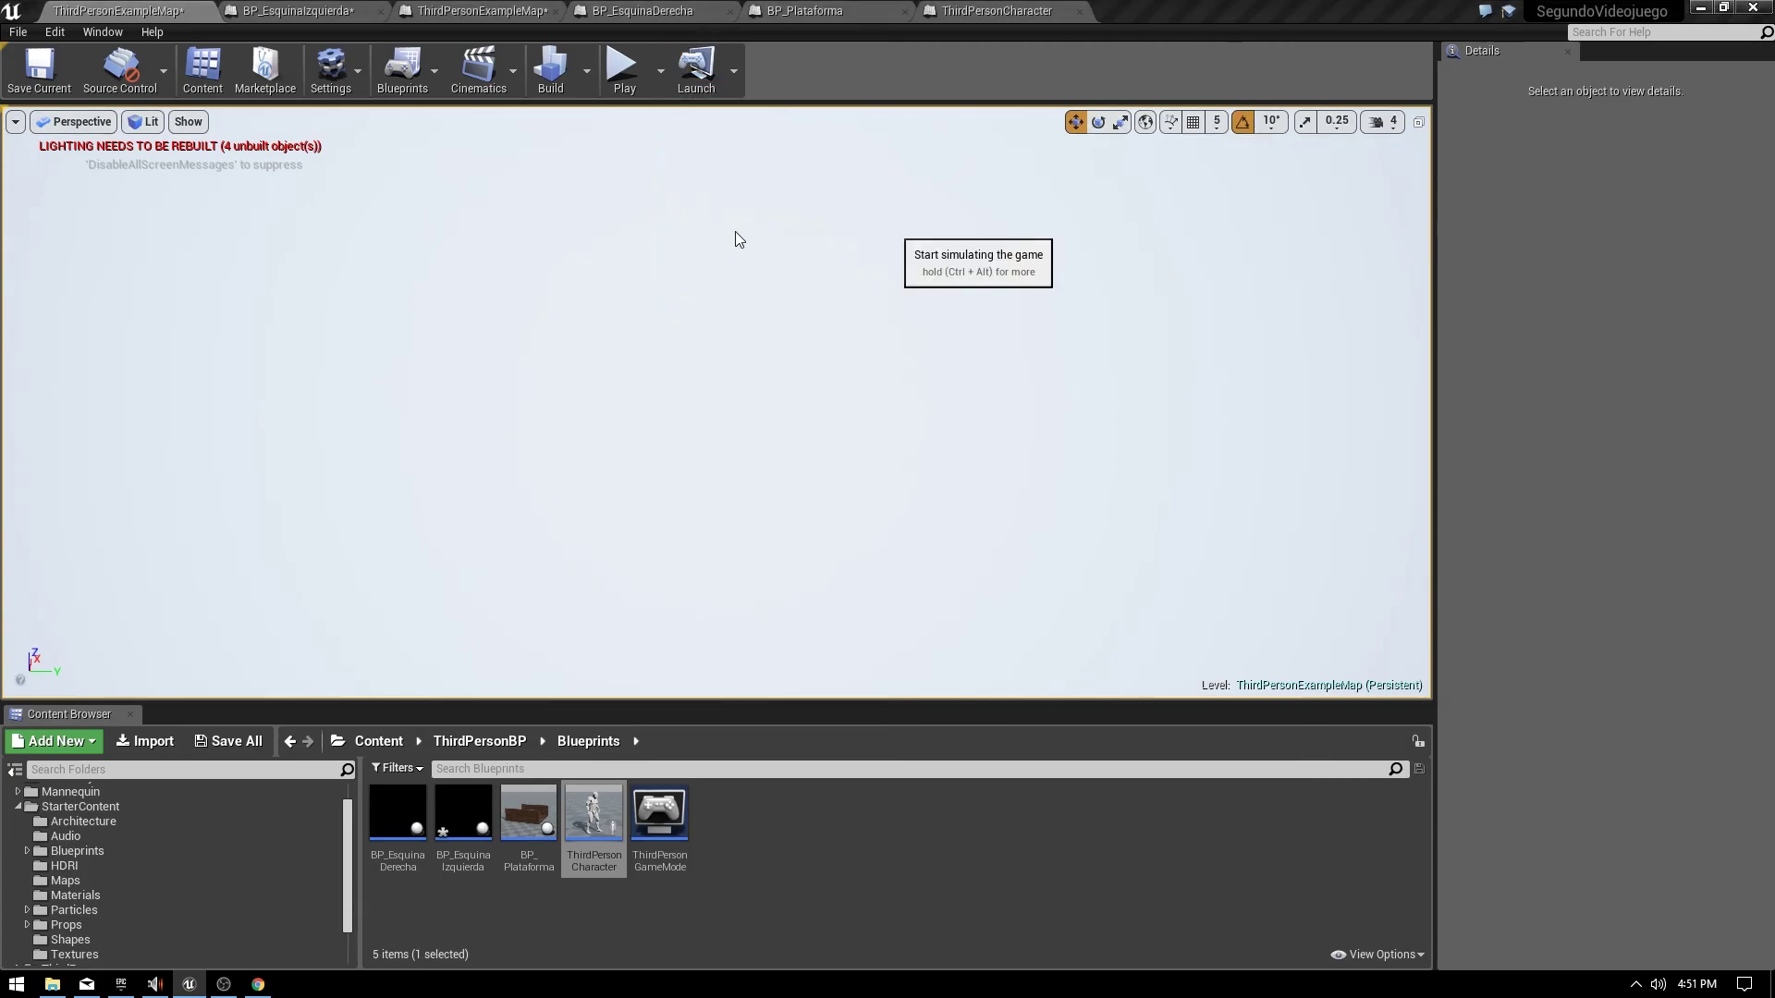
right_drag(735, 231, 735, 231)
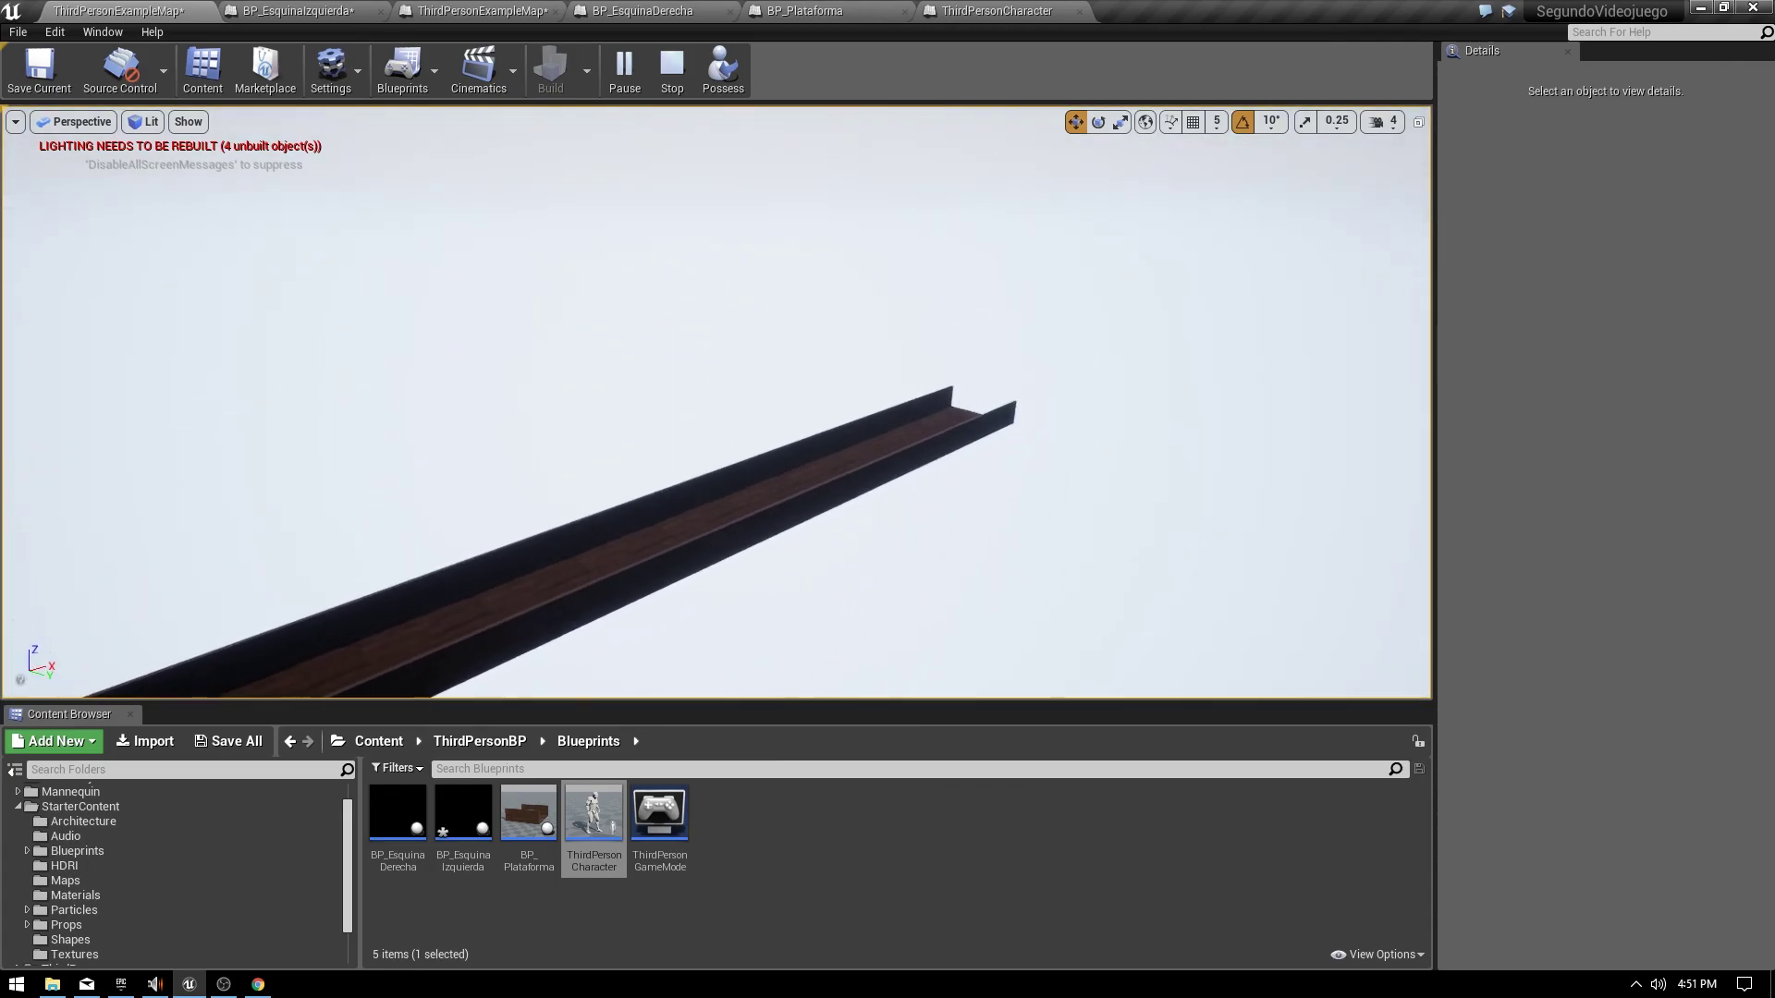
right_drag(735, 231, 735, 231)
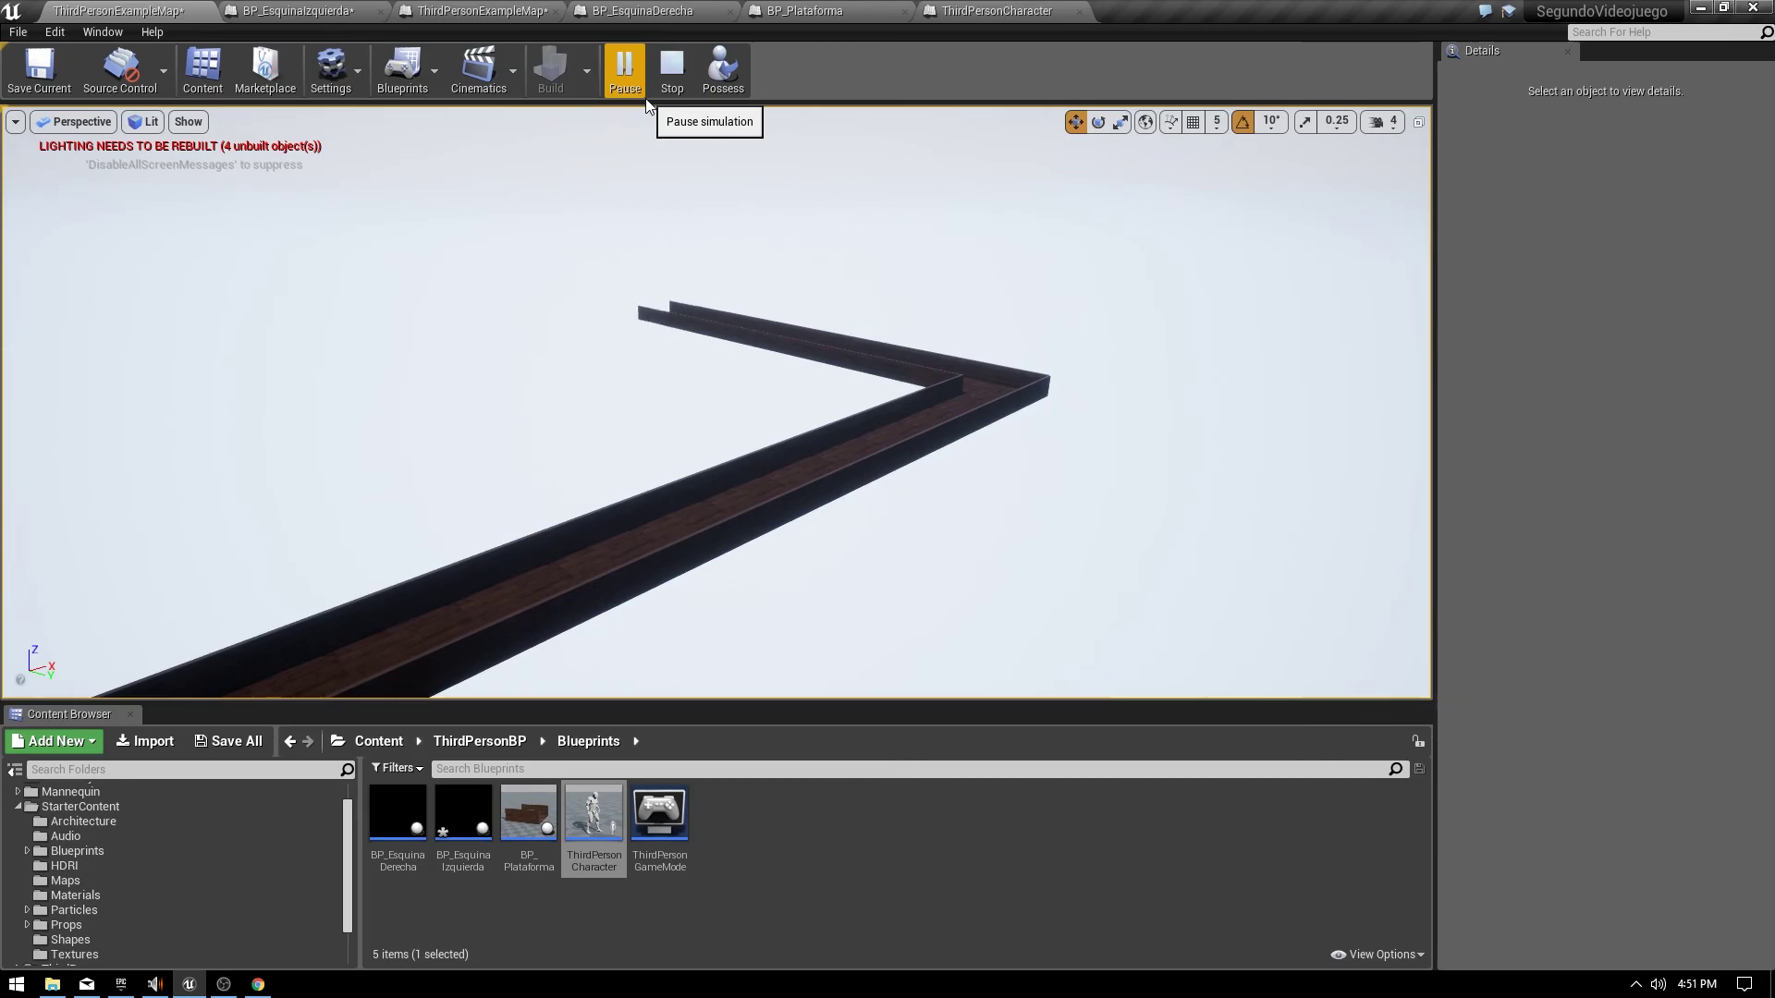
right_drag(647, 185, 647, 185)
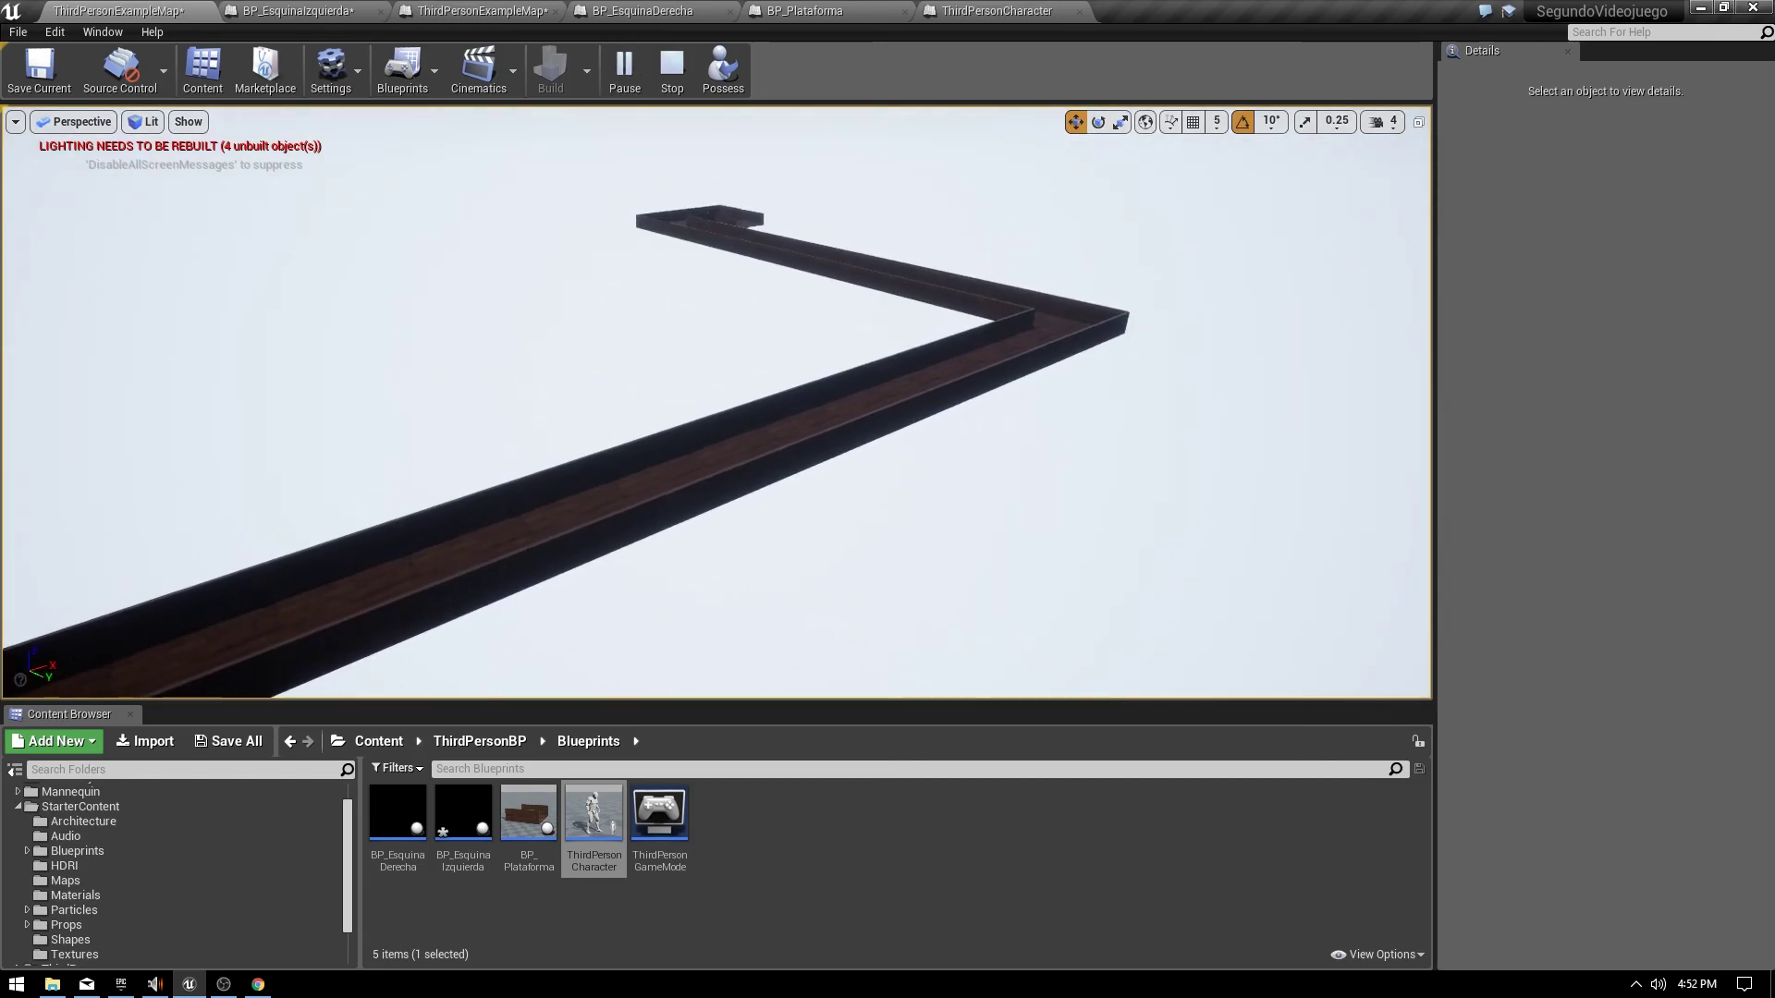
key(Escape)
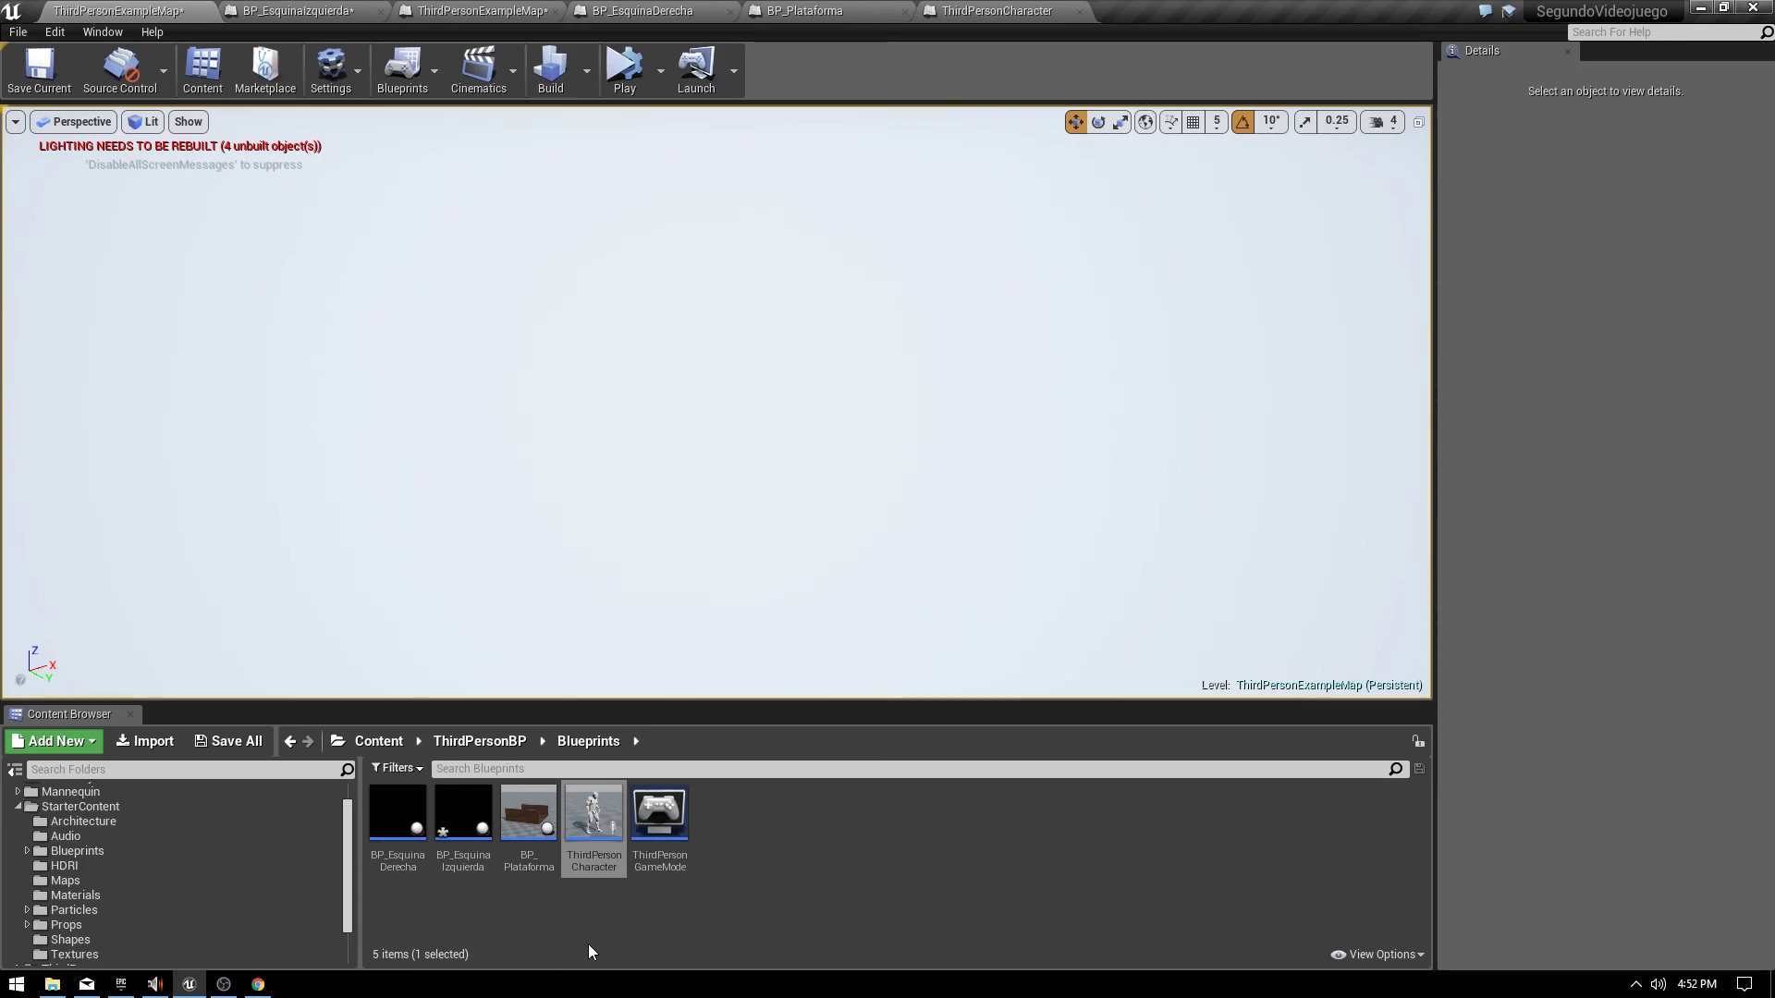
Duplicate BP_Plataforma as BP_Arriba and open the copy in the Blueprint editor.
right_click(532, 813)
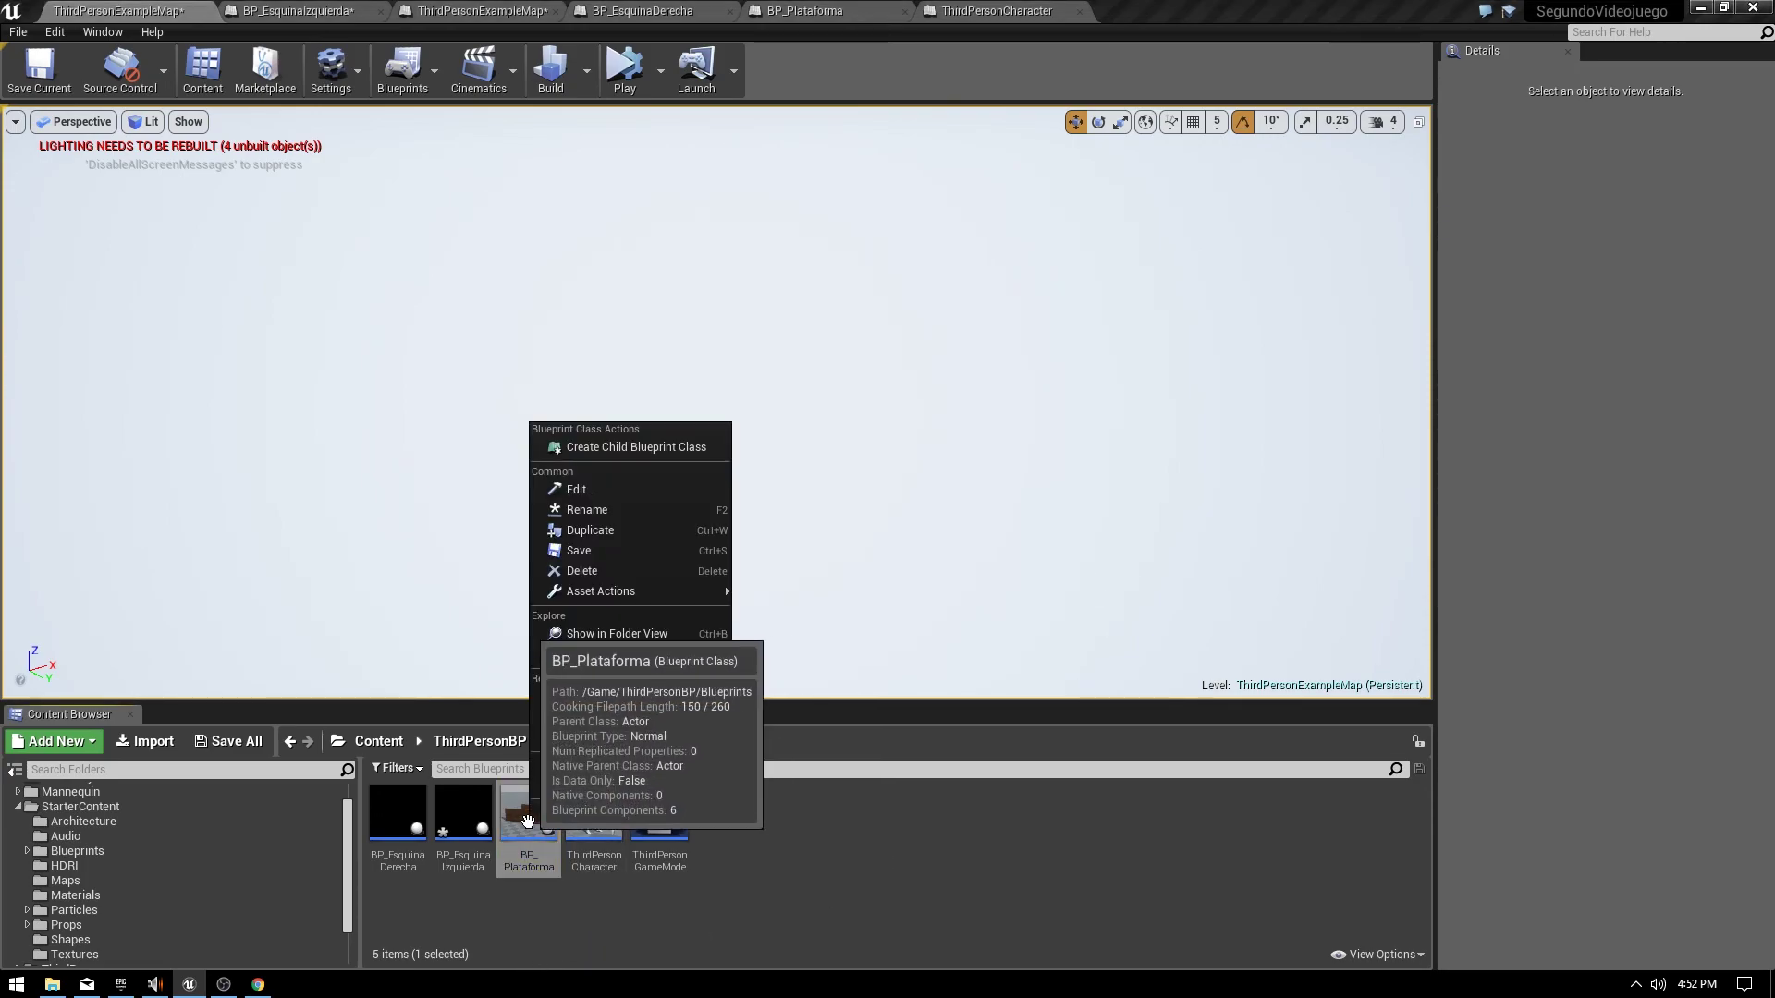
mouse_move(584, 590)
click(608, 532)
text(BP_Arriba)
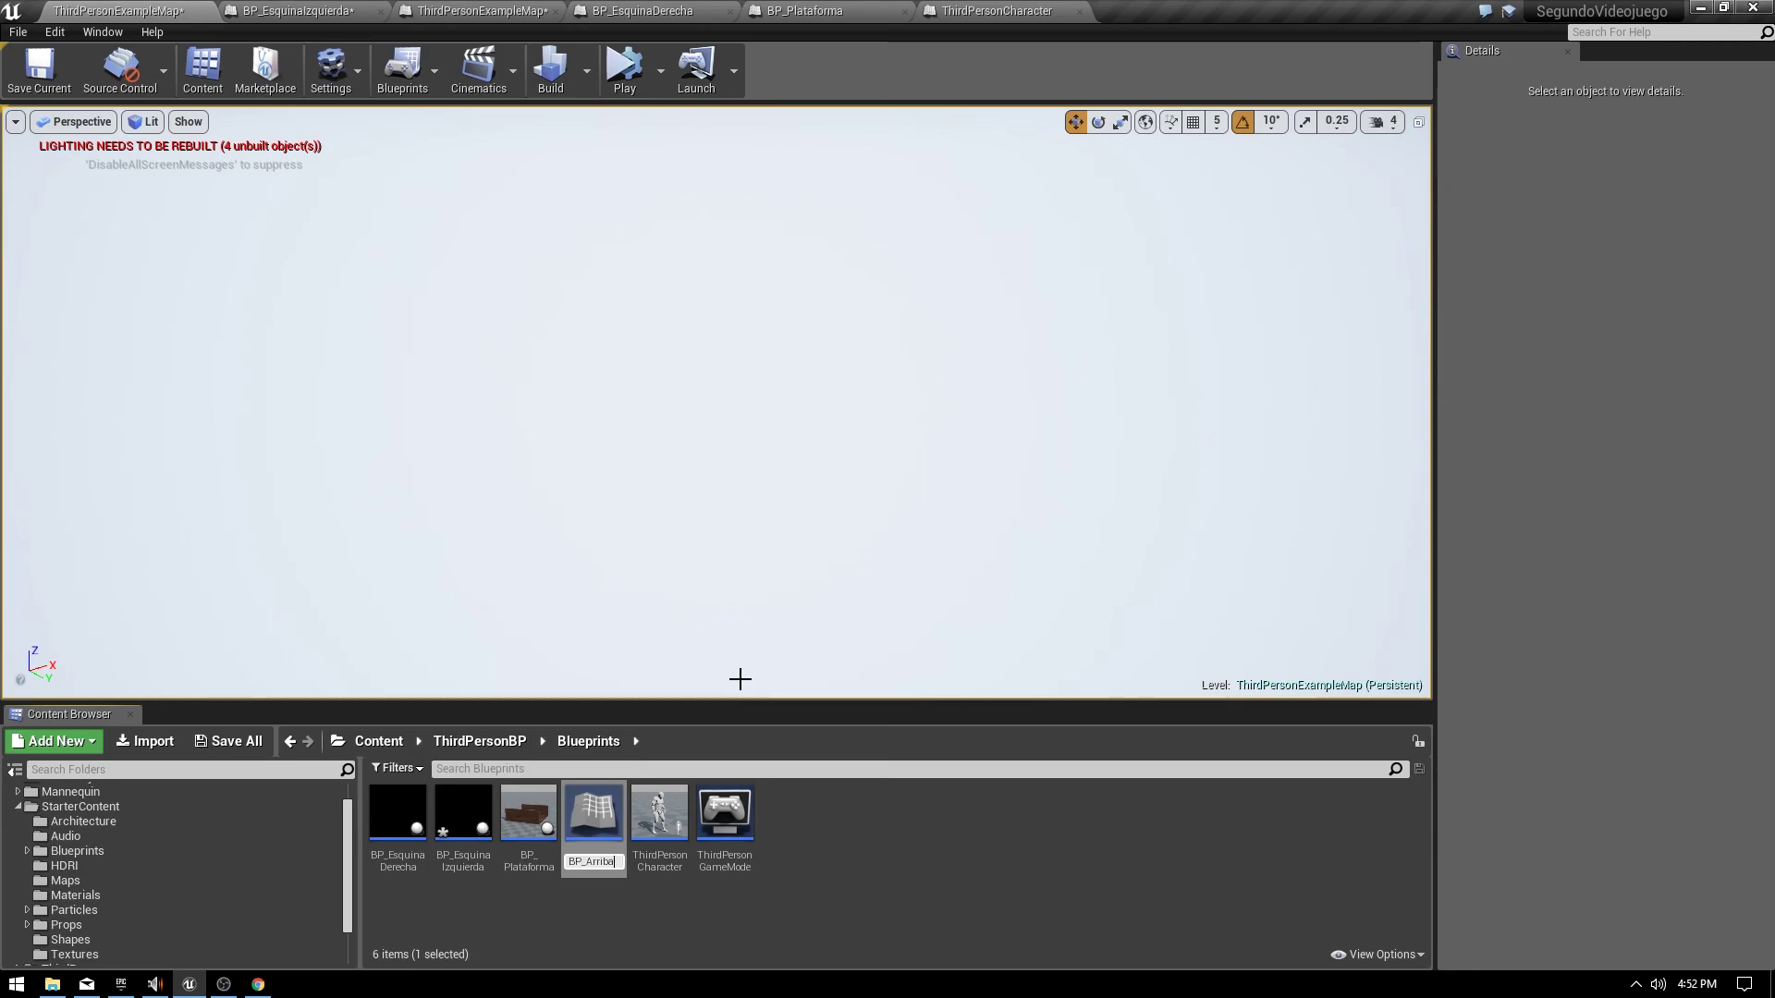
key(Return)
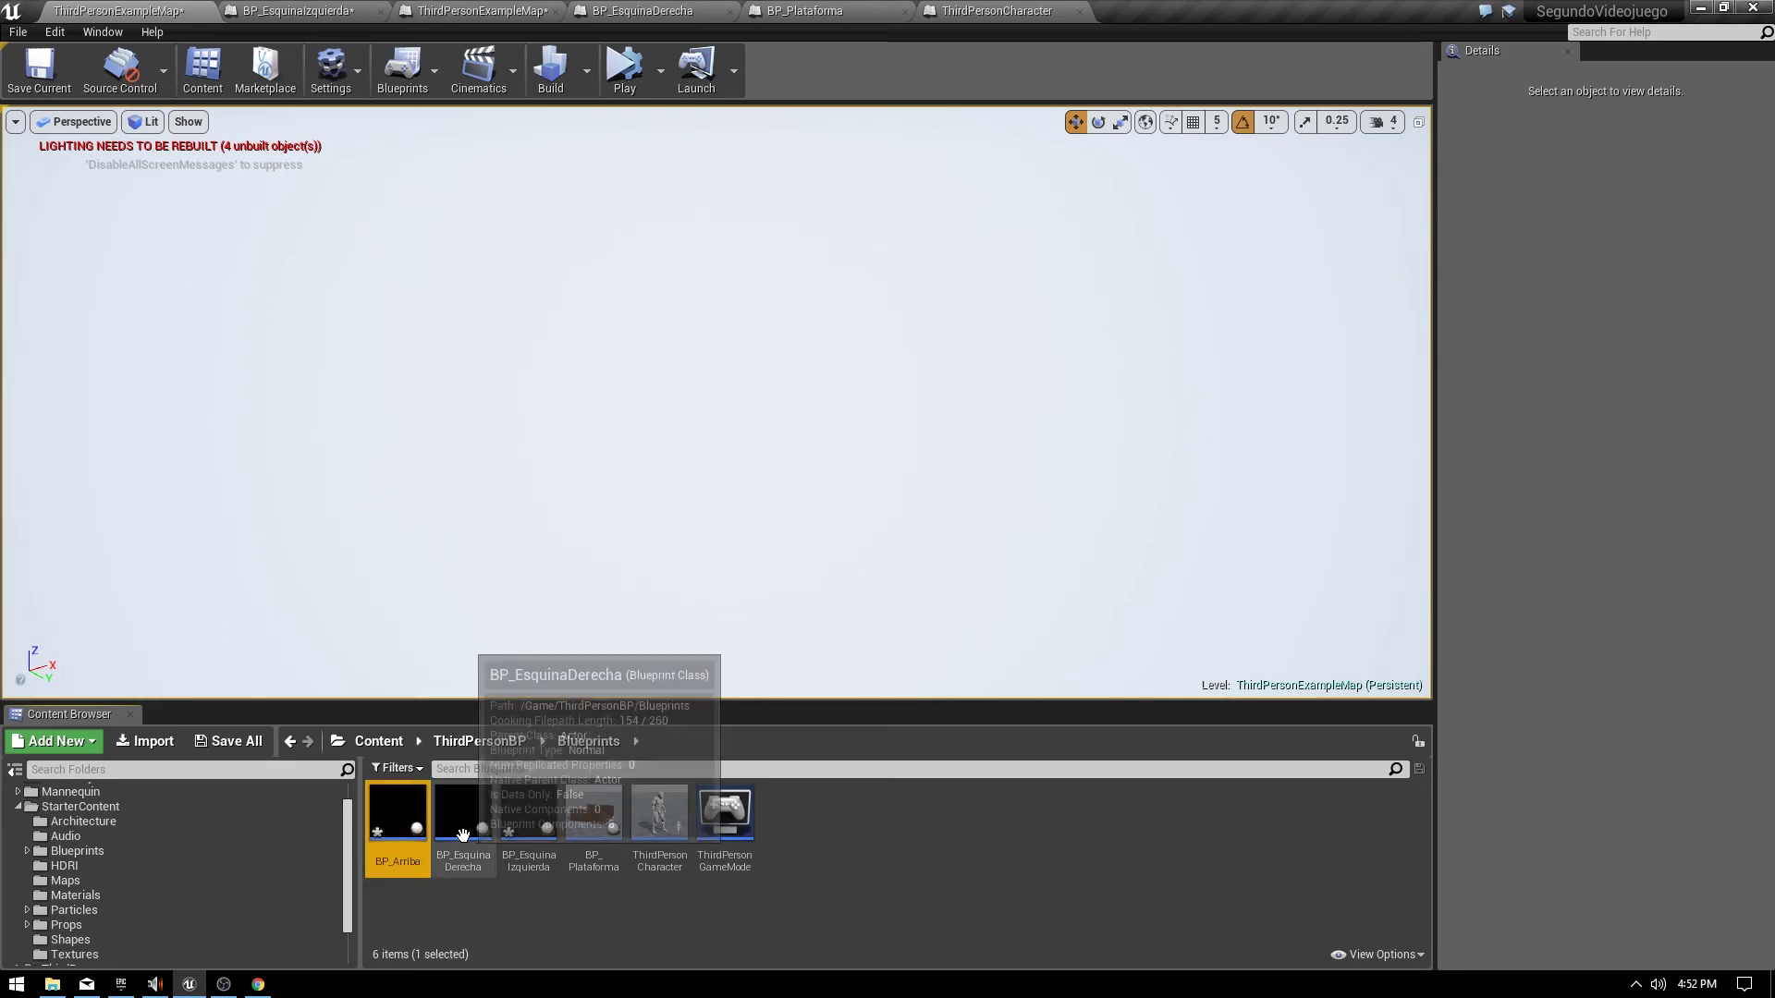
double_click(413, 830)
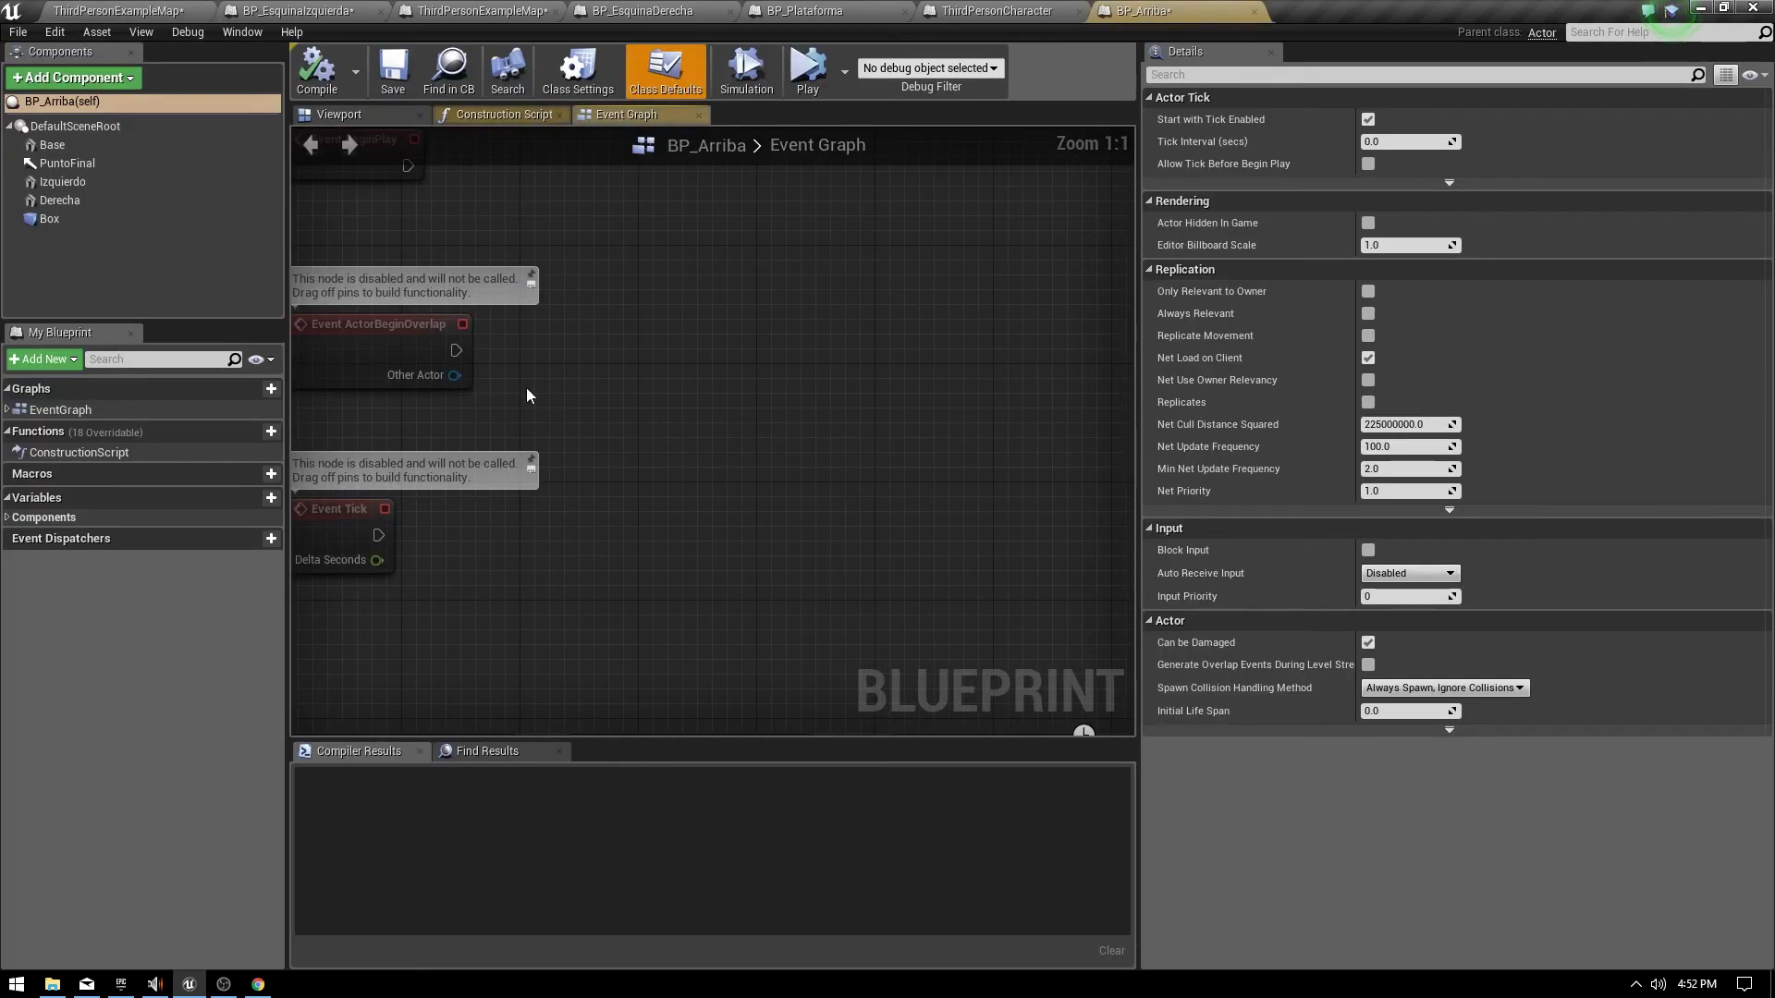
Select all components from Base to Box and tilt them 20° about Y.
click(356, 115)
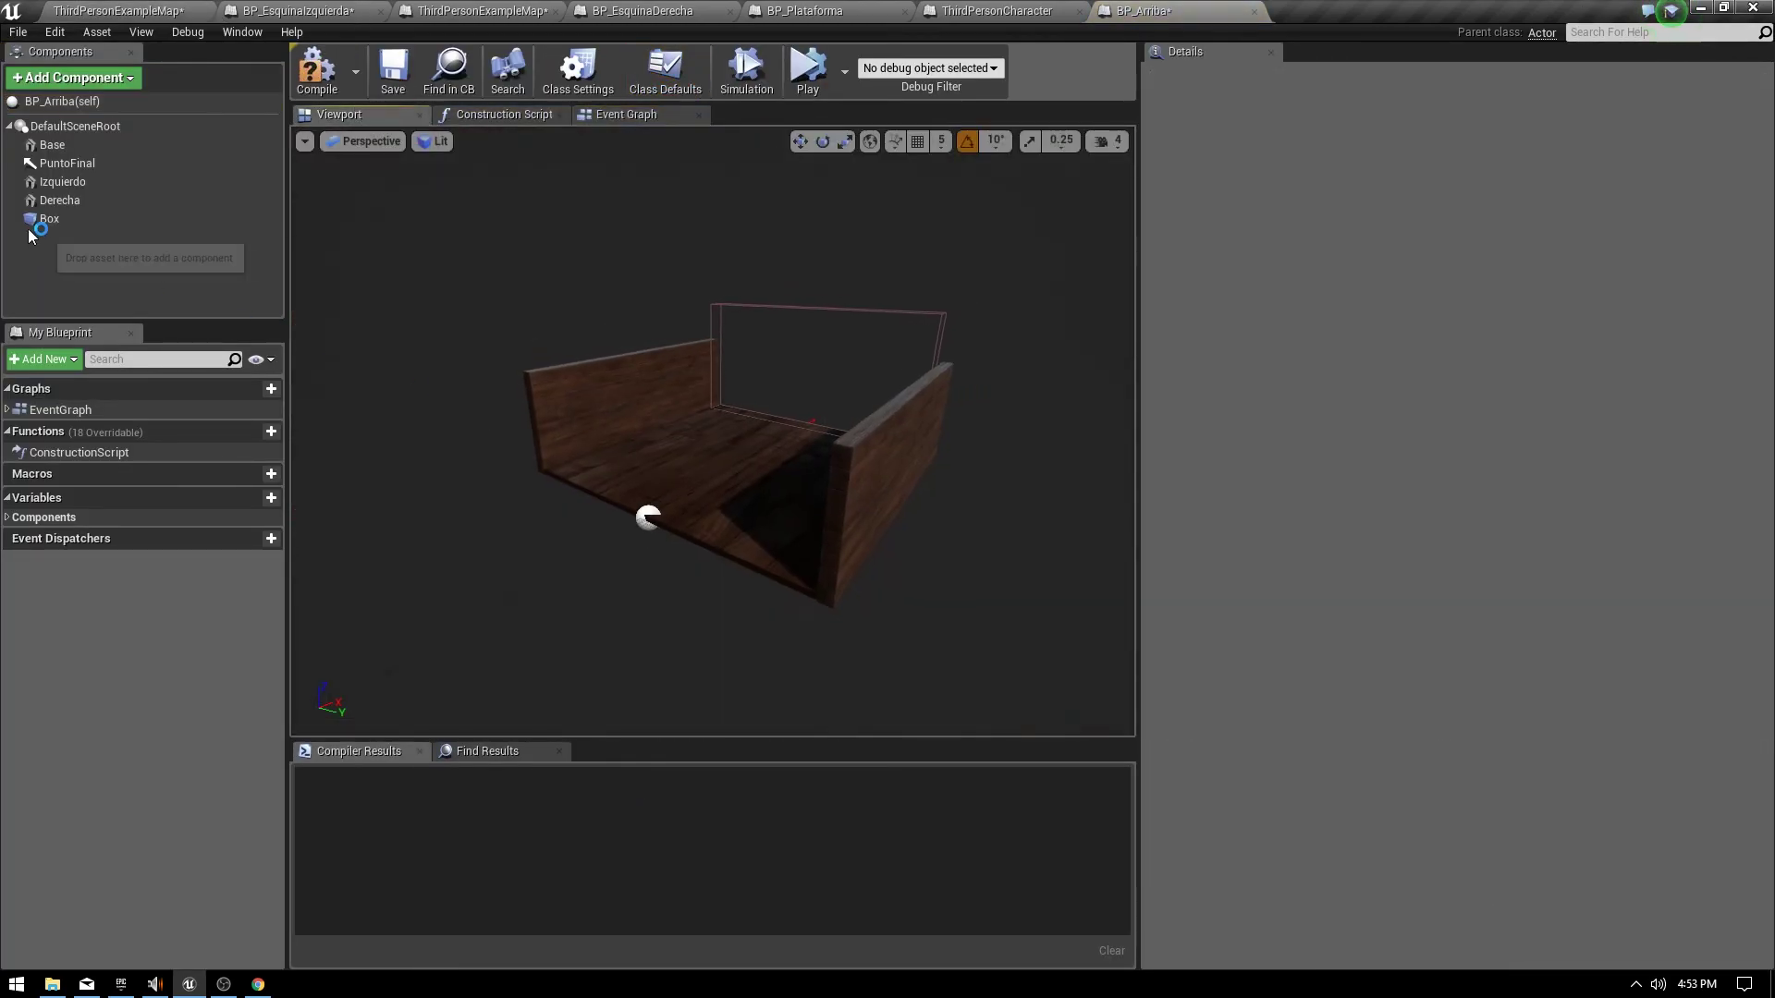
click(58, 145)
shift+click(94, 220)
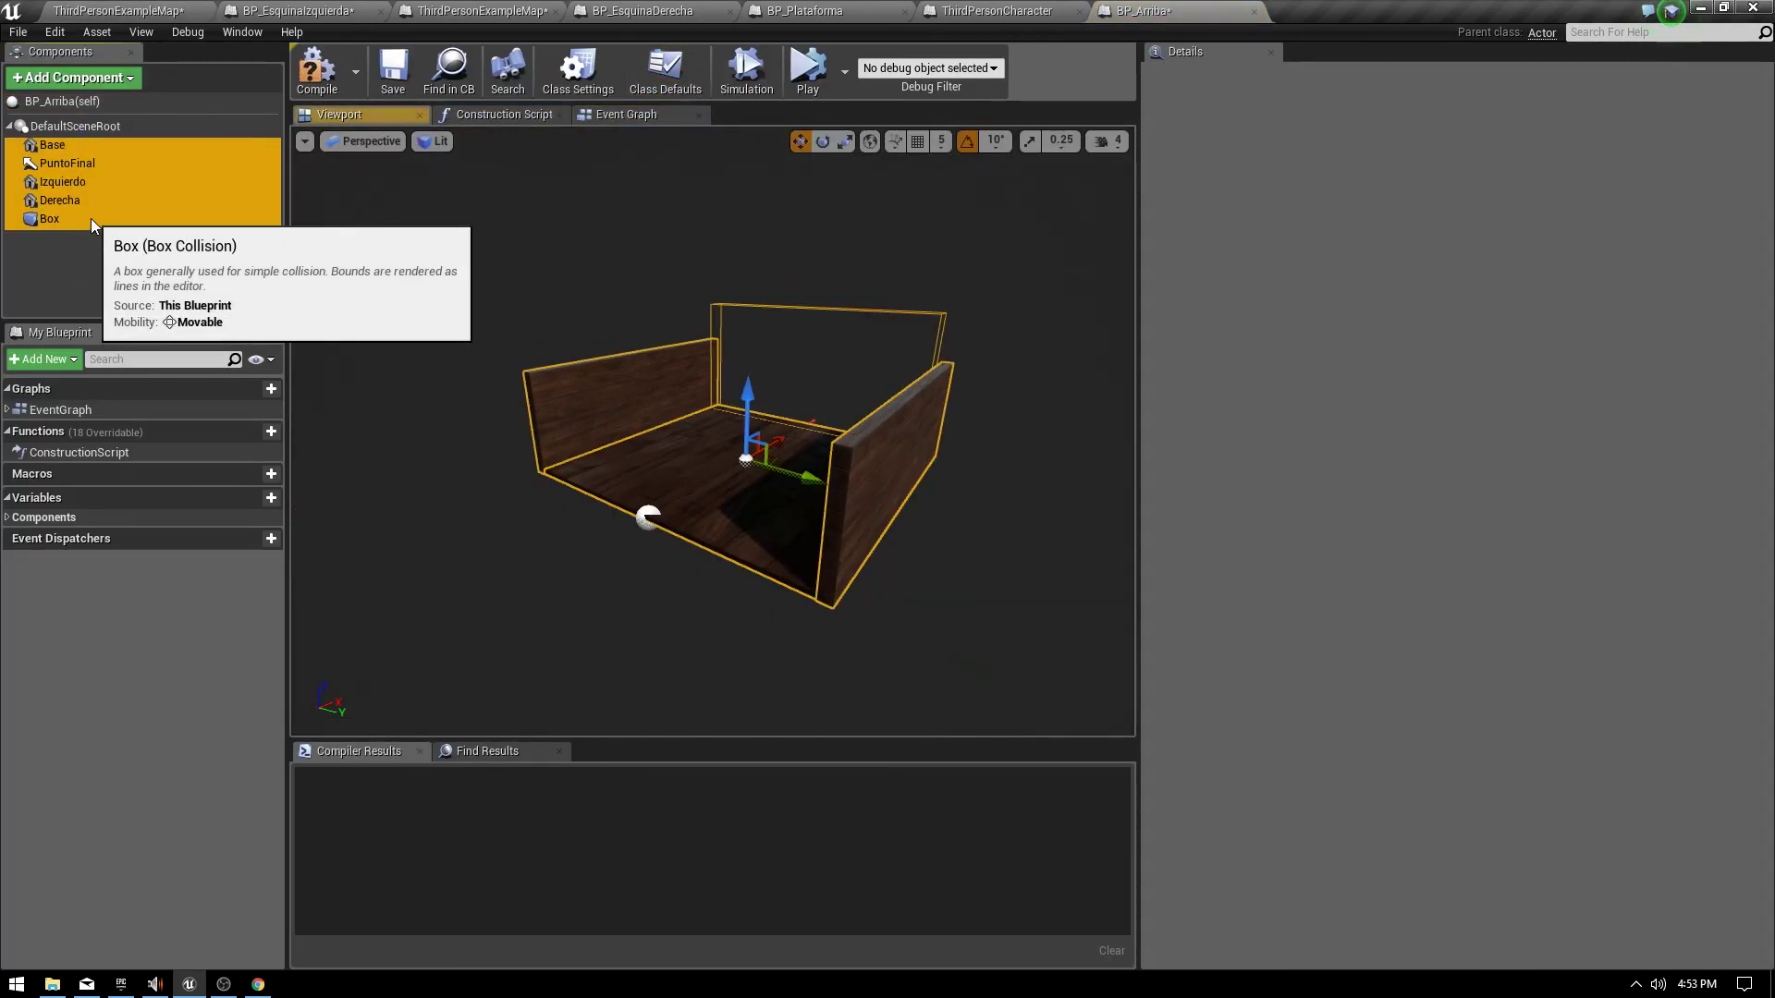
right_drag(751, 353, 705, 520)
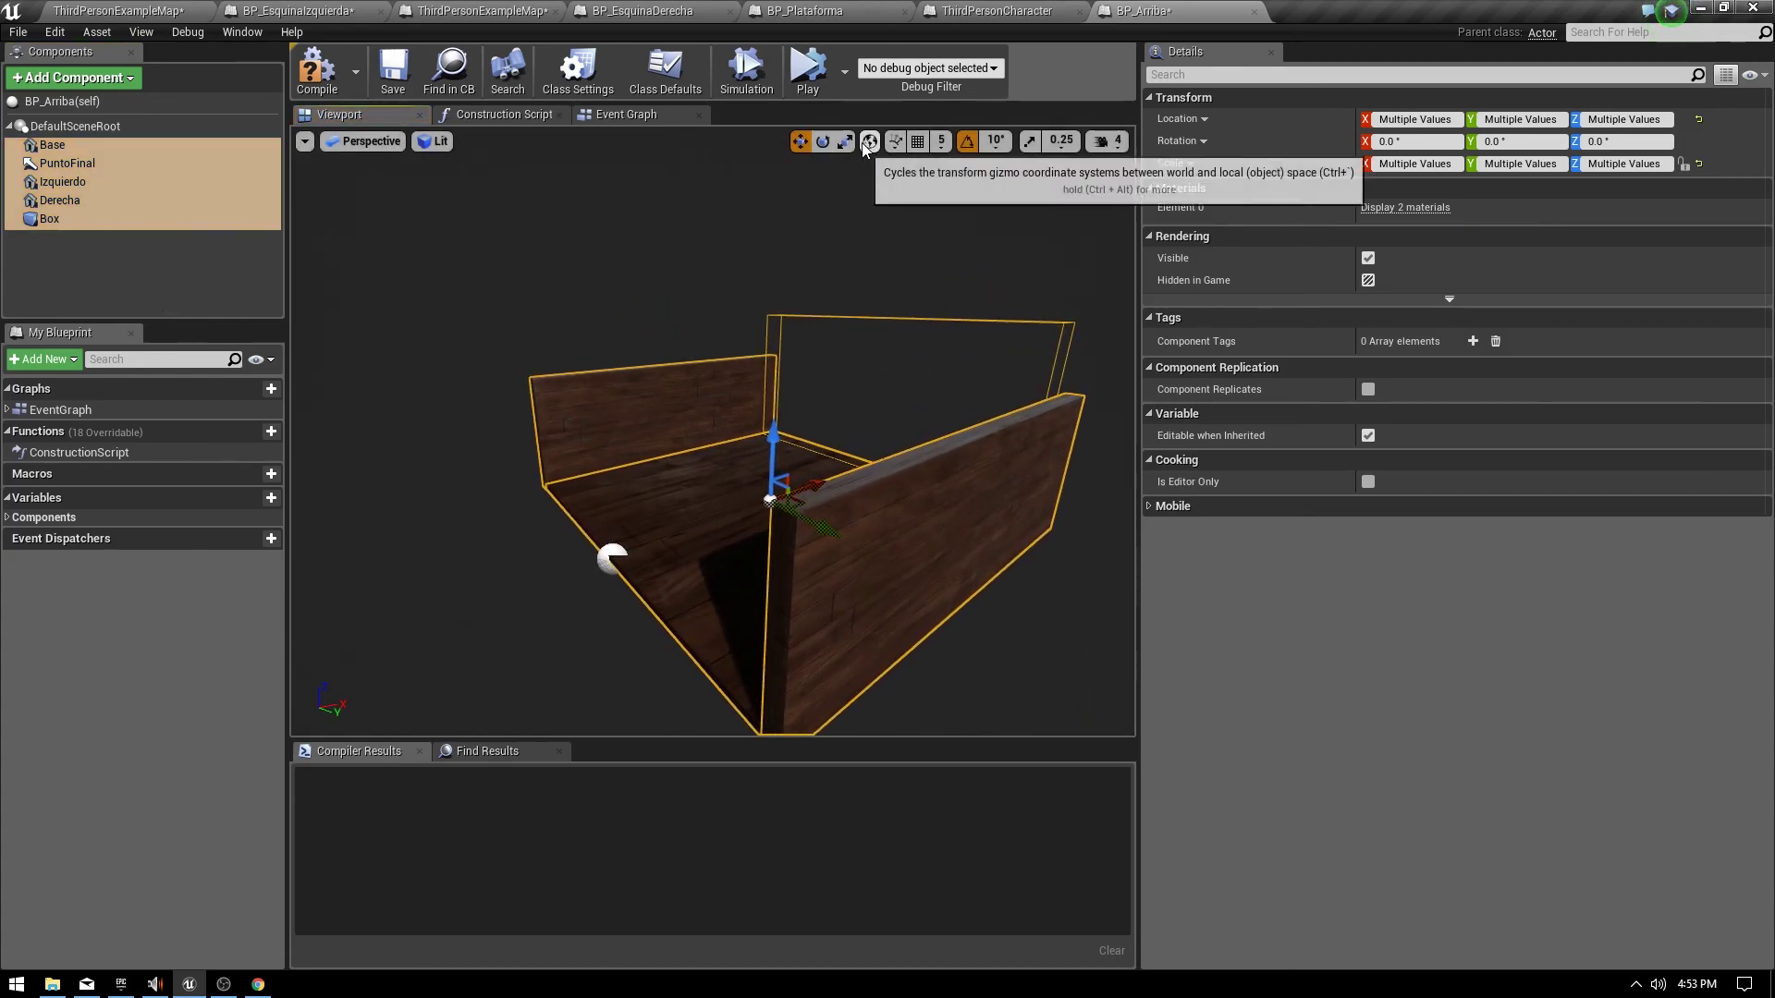
click(830, 144)
drag(827, 434, 837, 474)
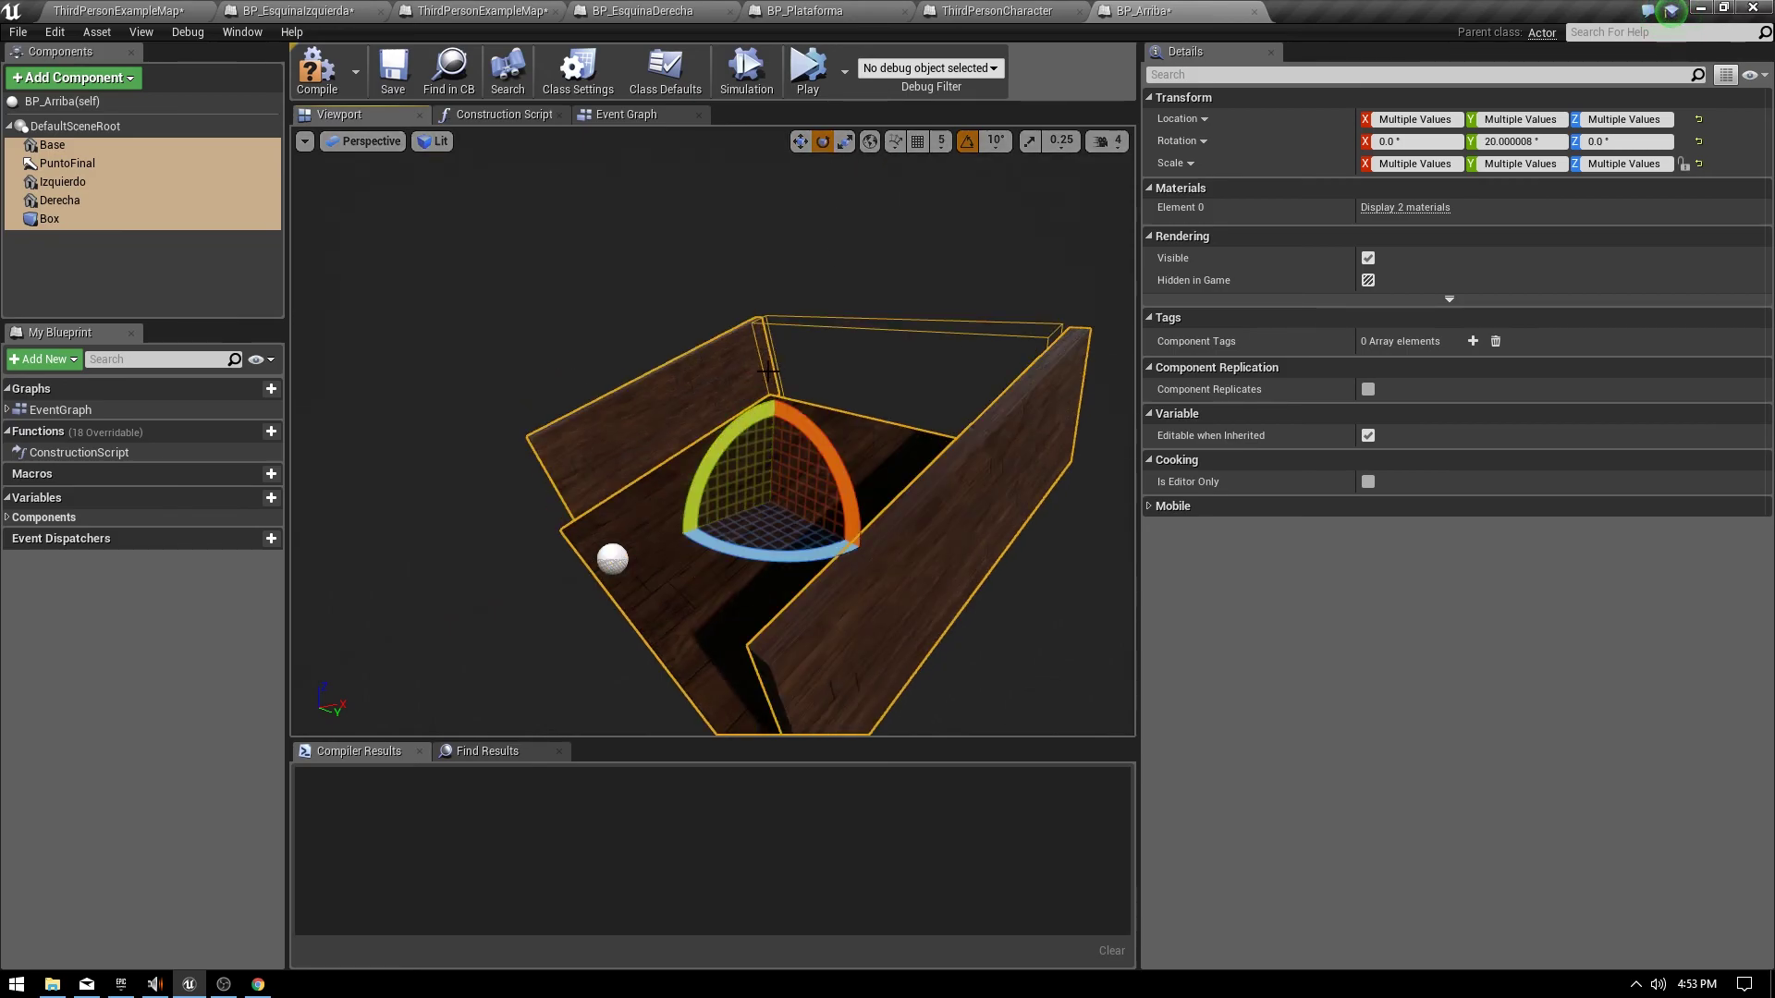
right_drag(803, 603, 832, 518)
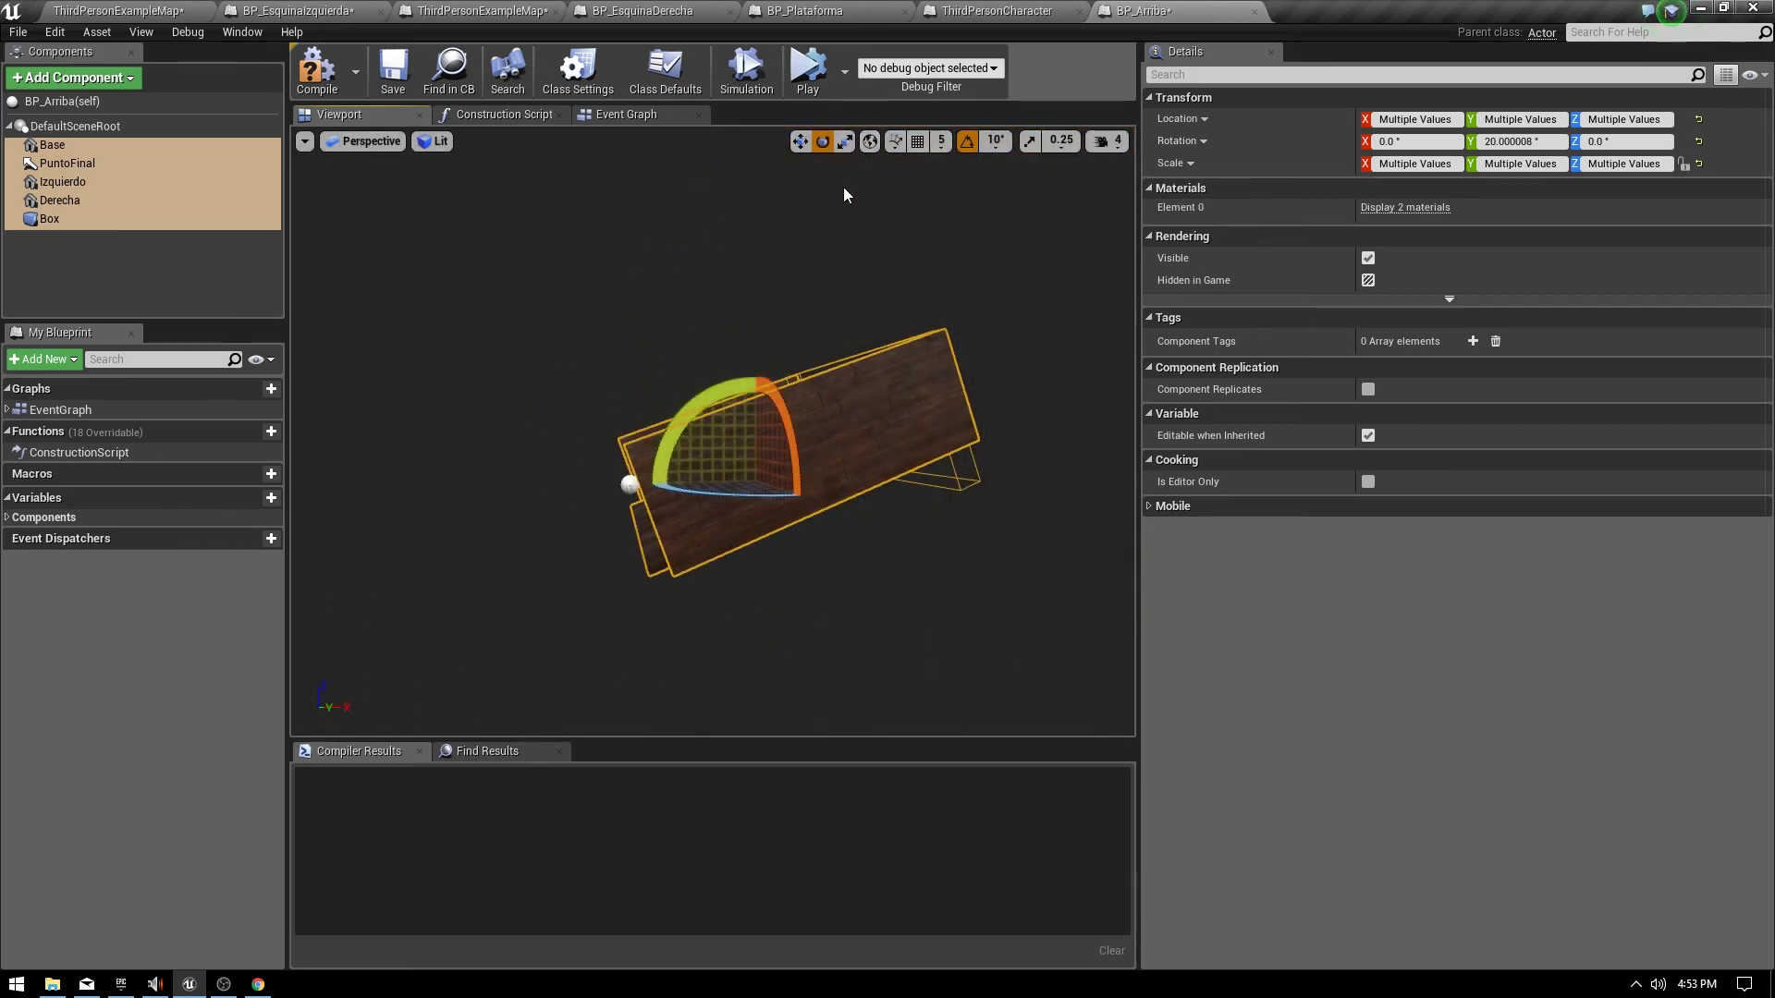
Raise the tilted ramp pieces about 120 units in local space, then further in world space.
click(871, 144)
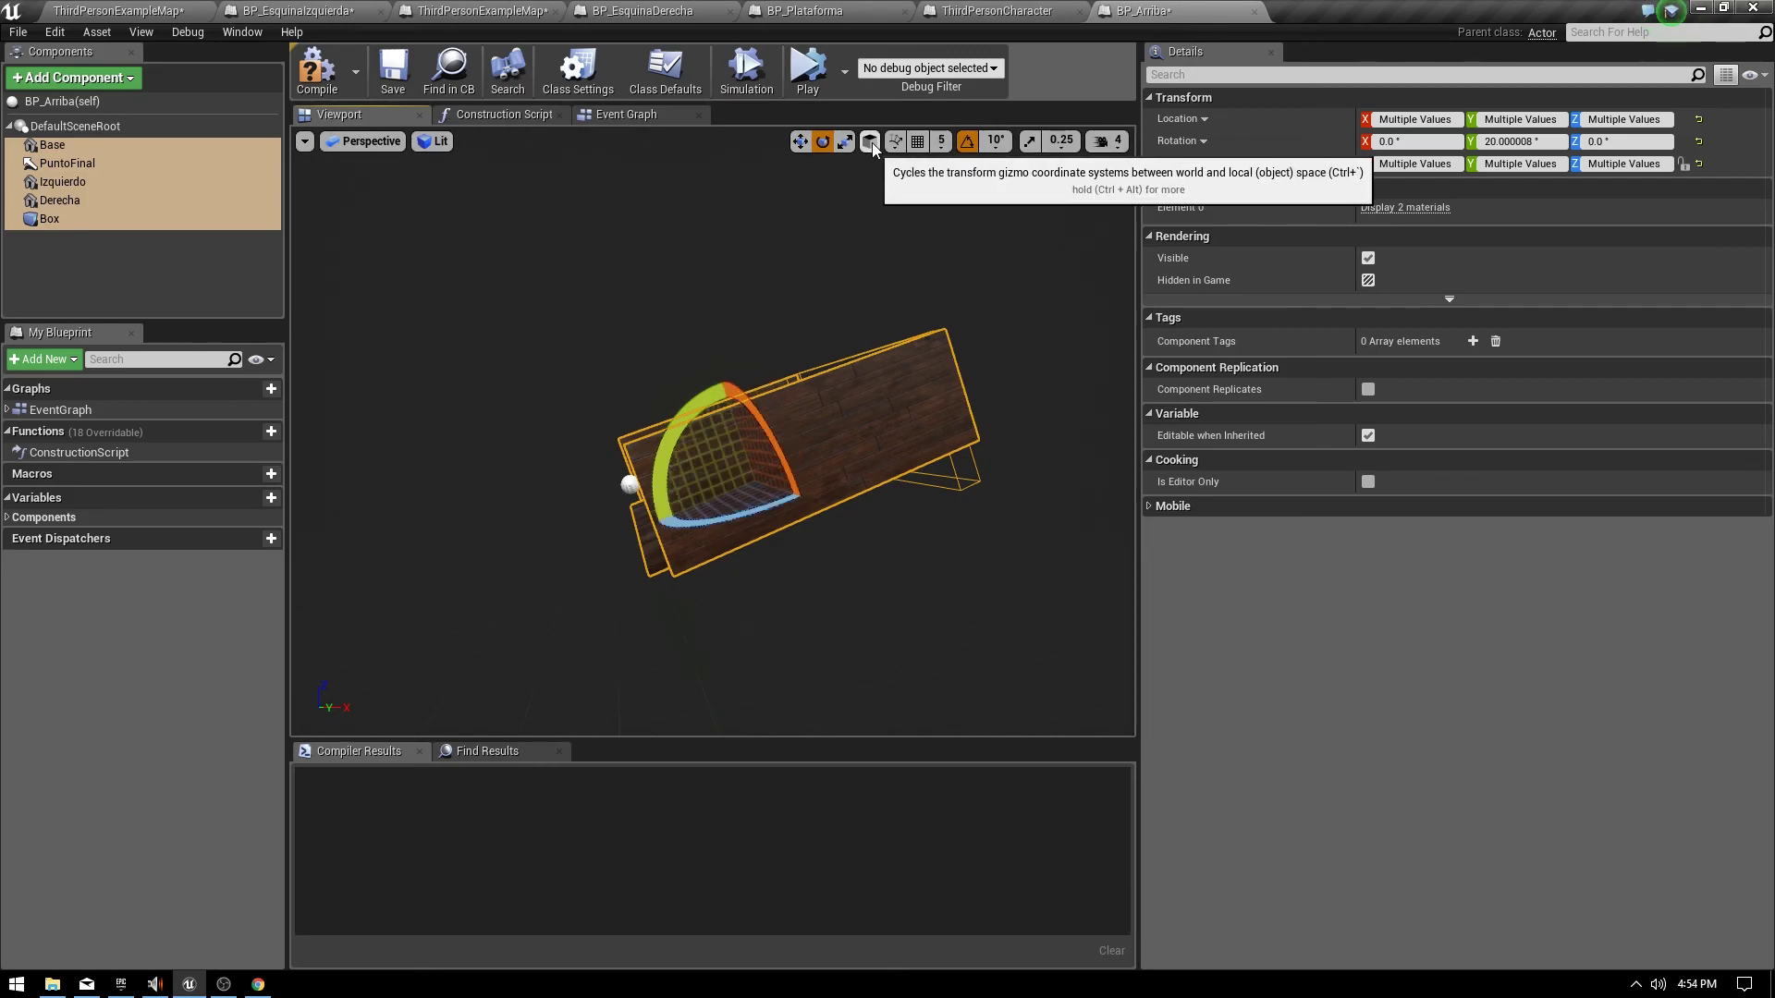
key(w)
right_drag(583, 140, 647, 241)
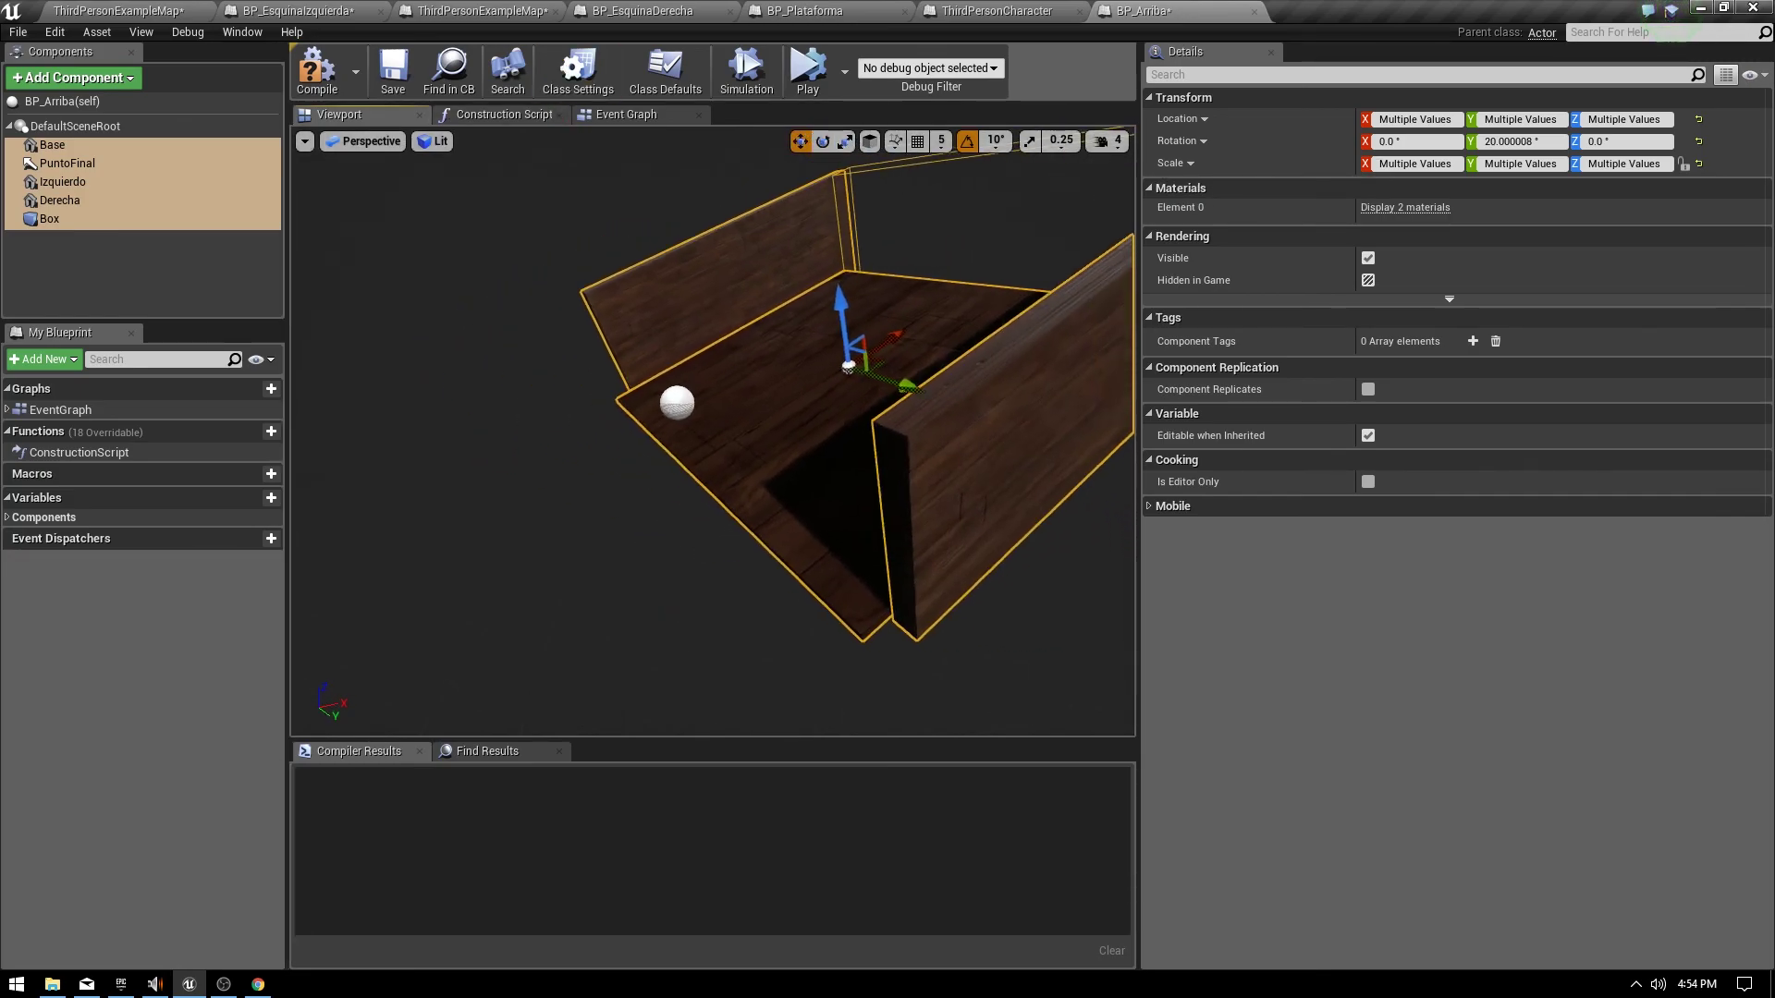
drag(718, 333, 817, 247)
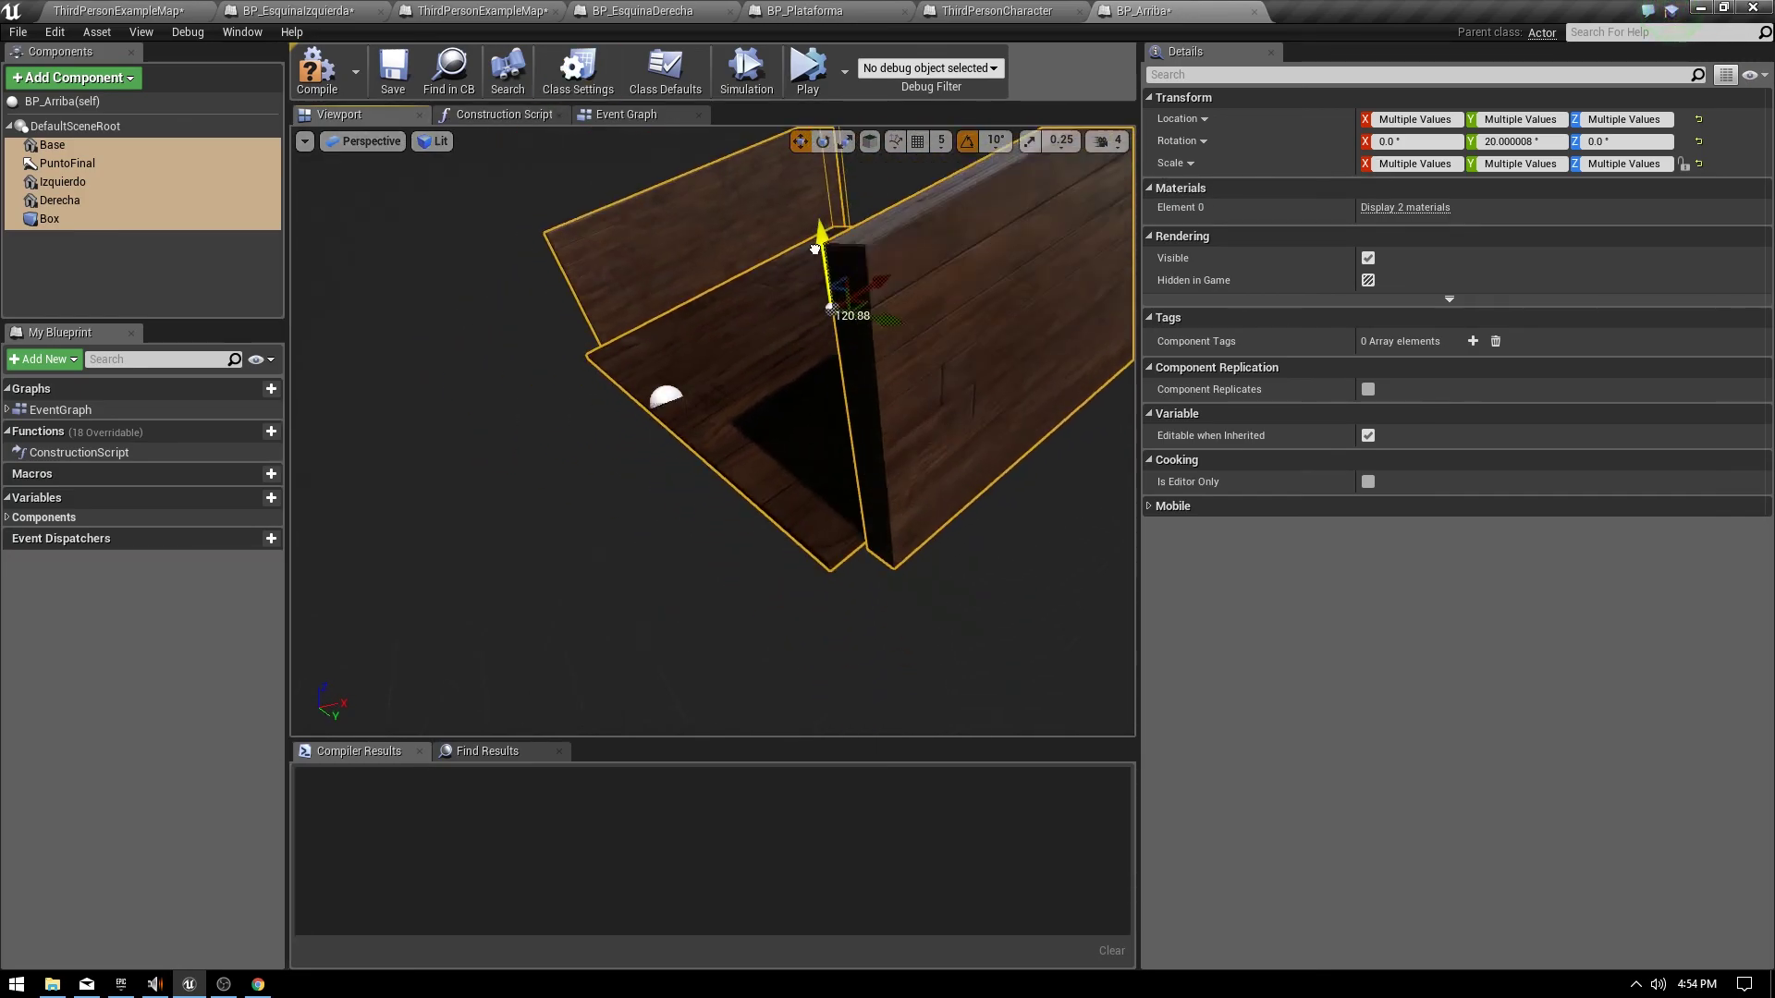
right_drag(817, 248, 733, 152)
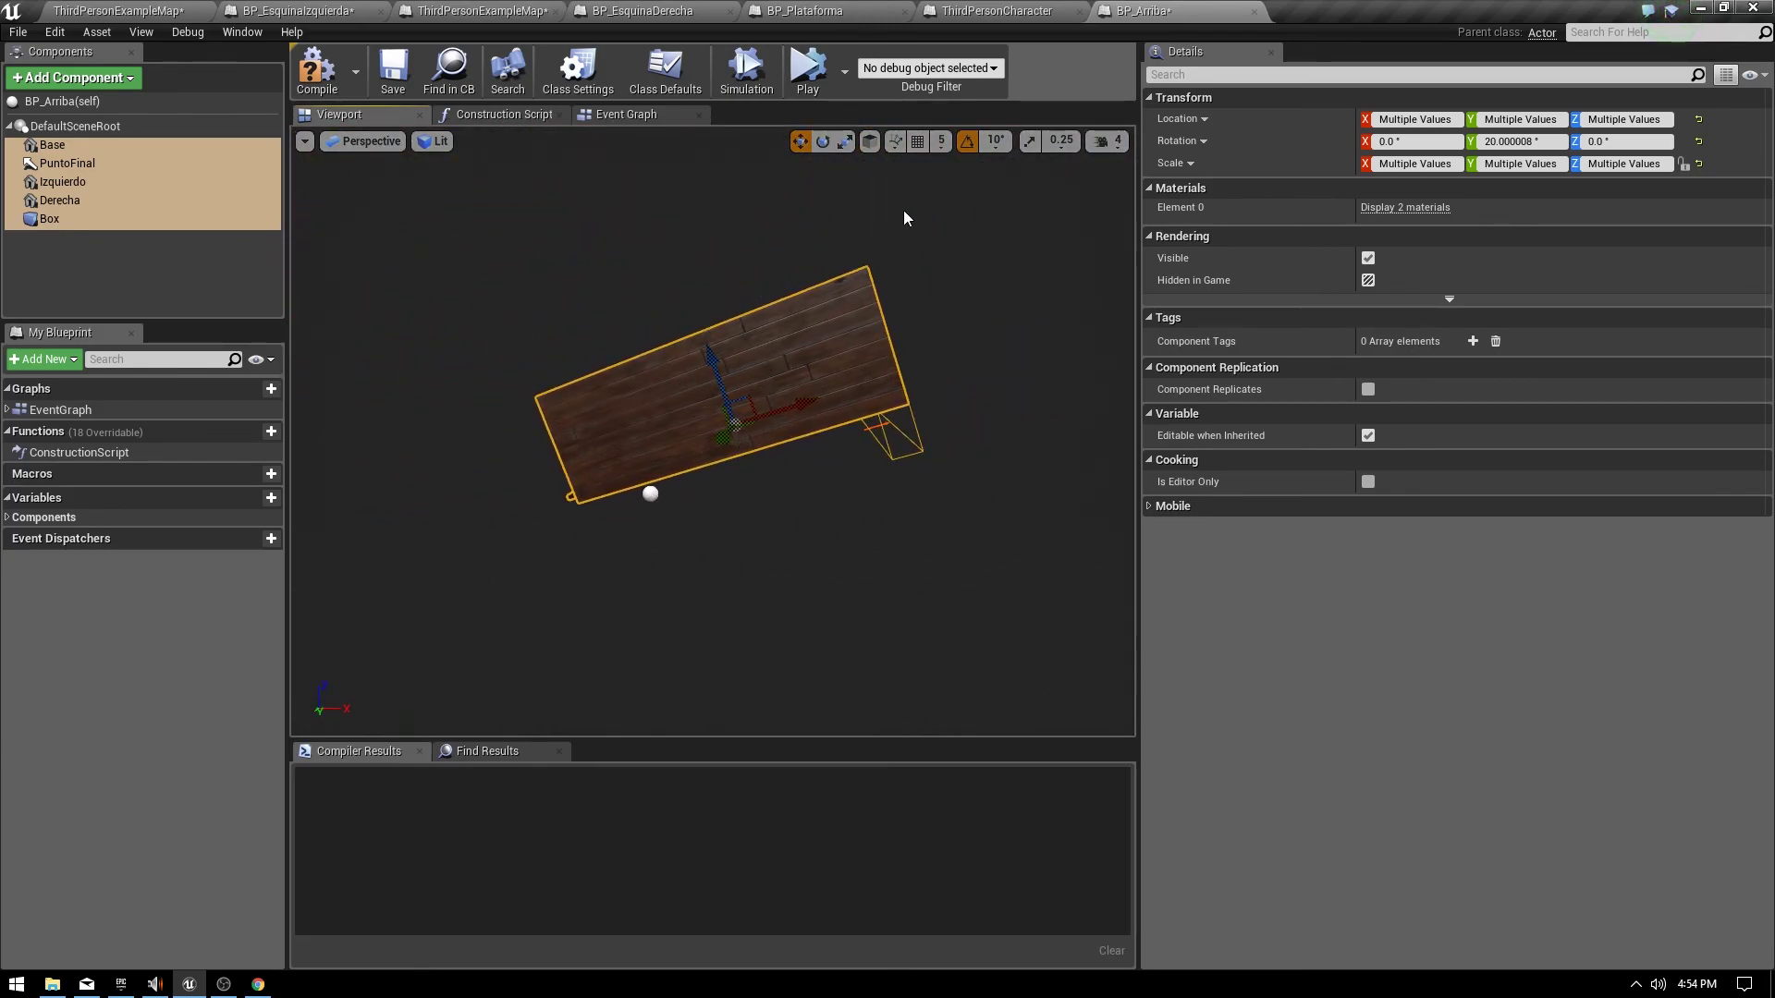
right_drag(904, 218, 871, 147)
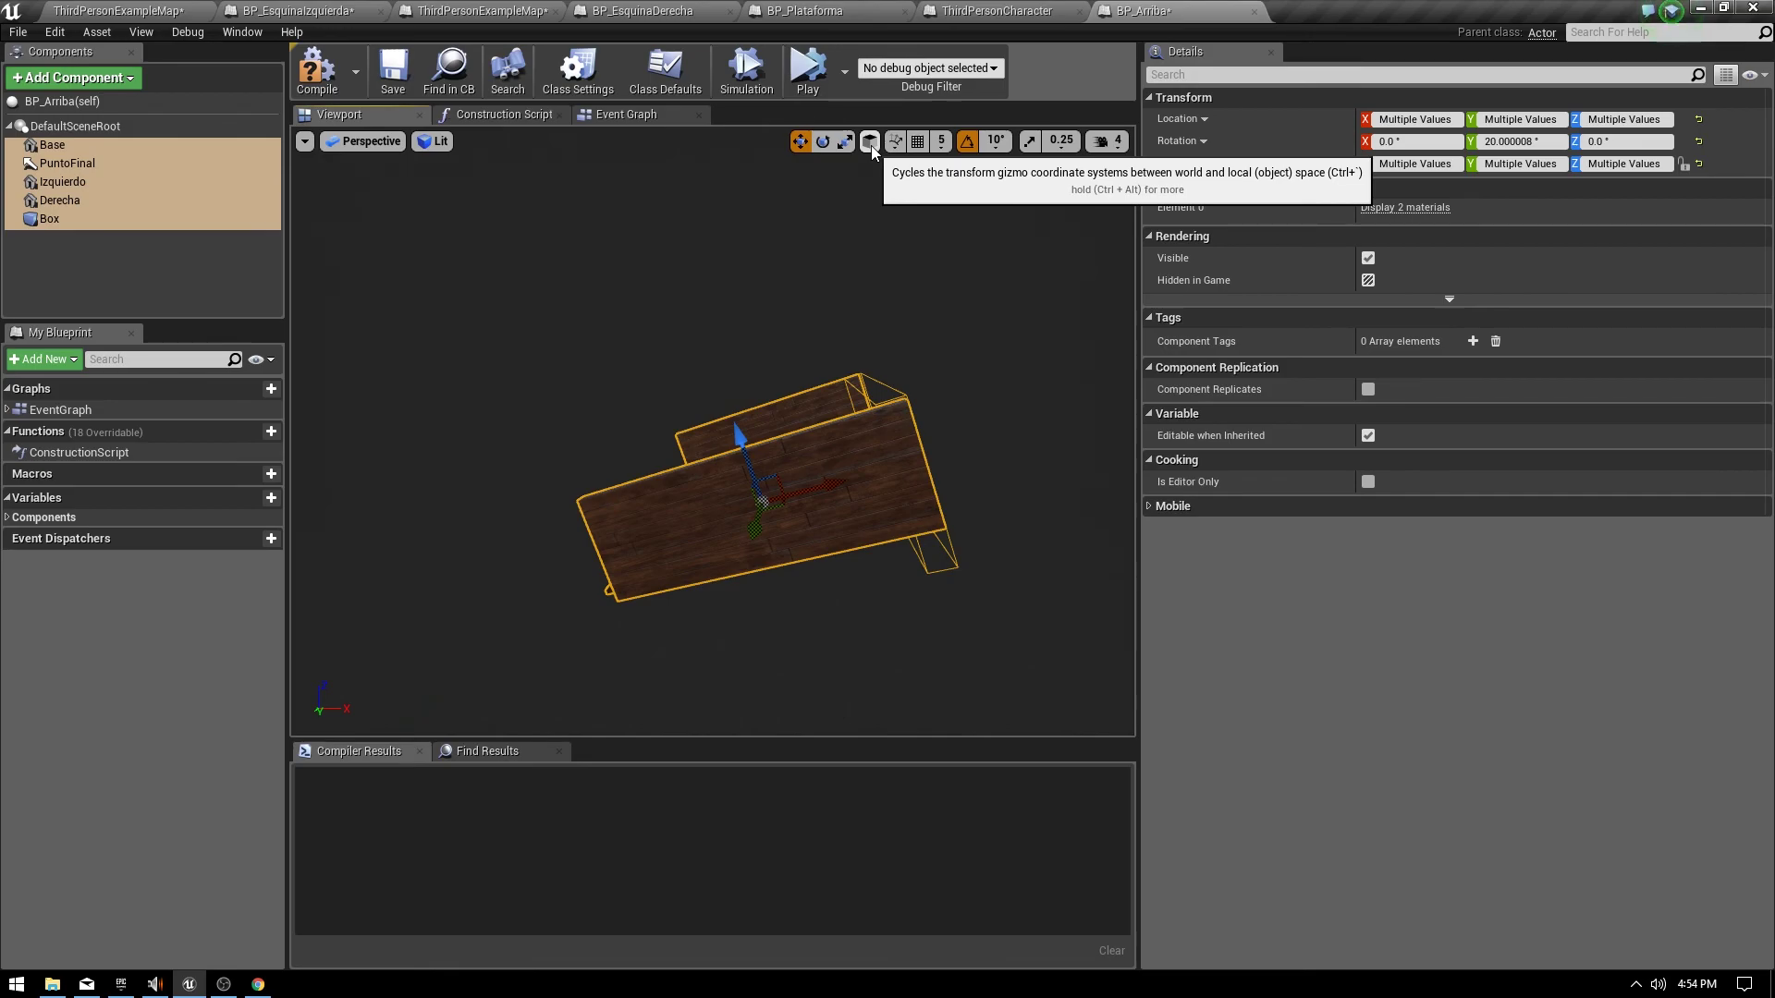
click(871, 145)
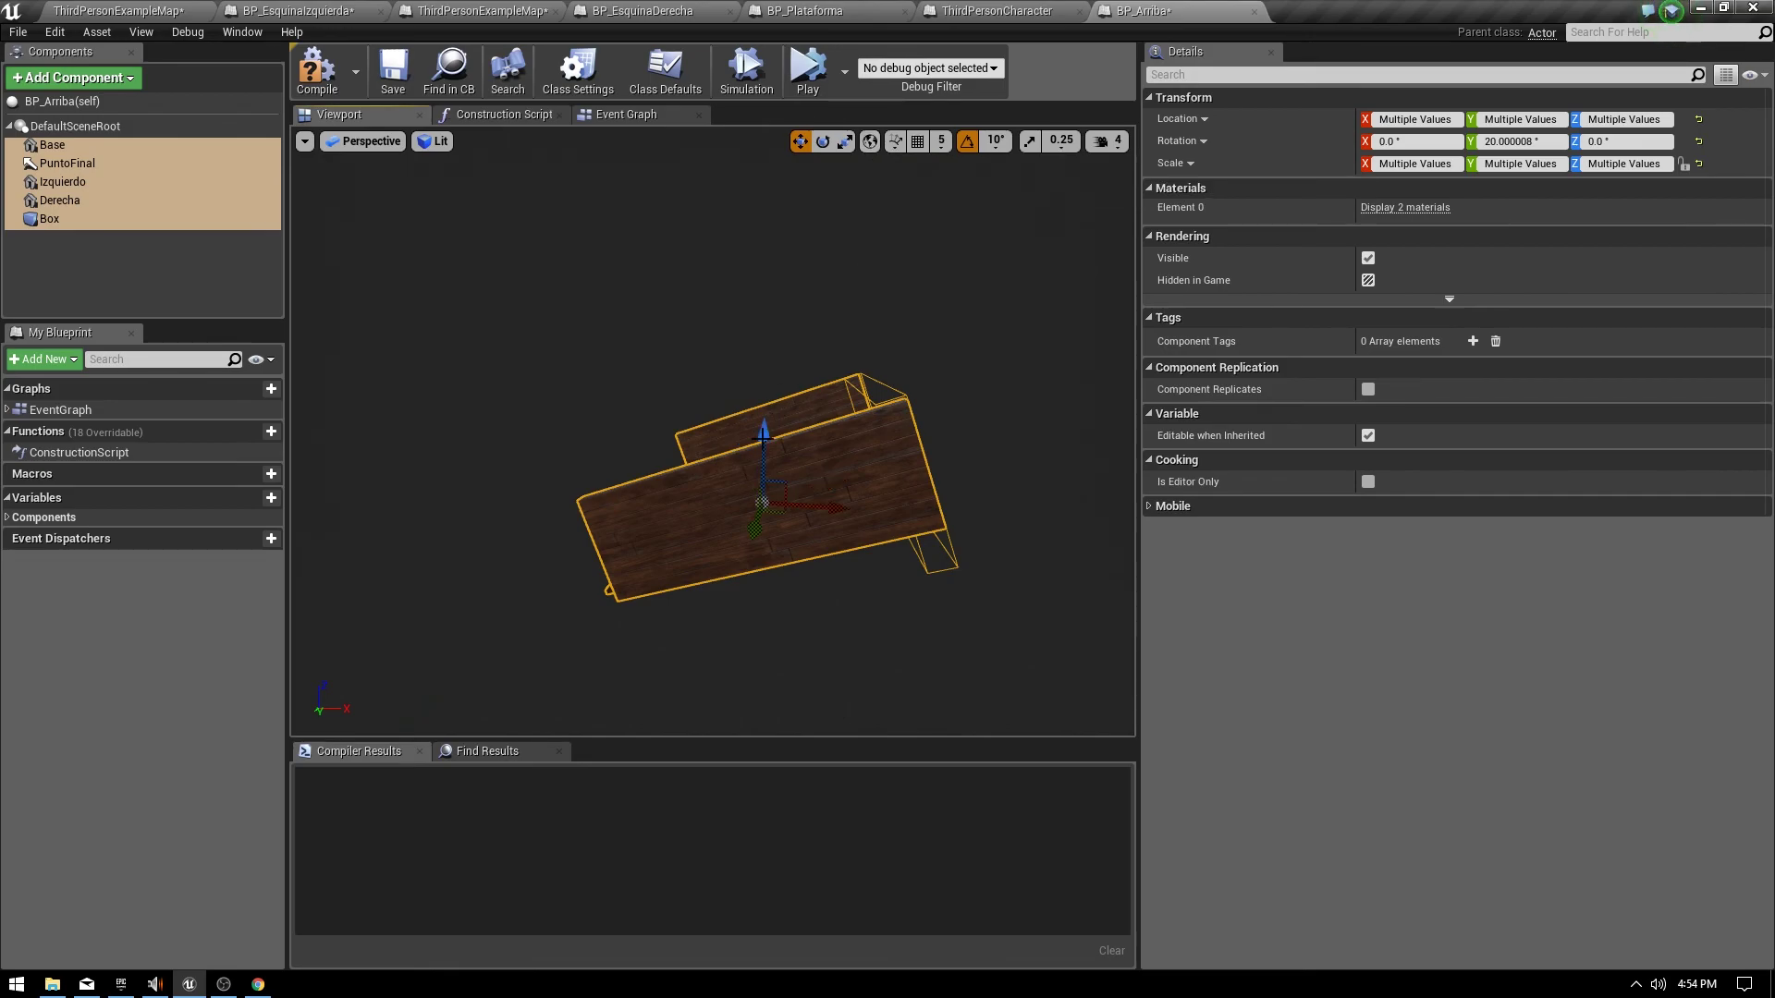
mouse_move(764, 437)
right_down()
mouse_move(814, 443)
mouse_move(744, 341)
right_up()
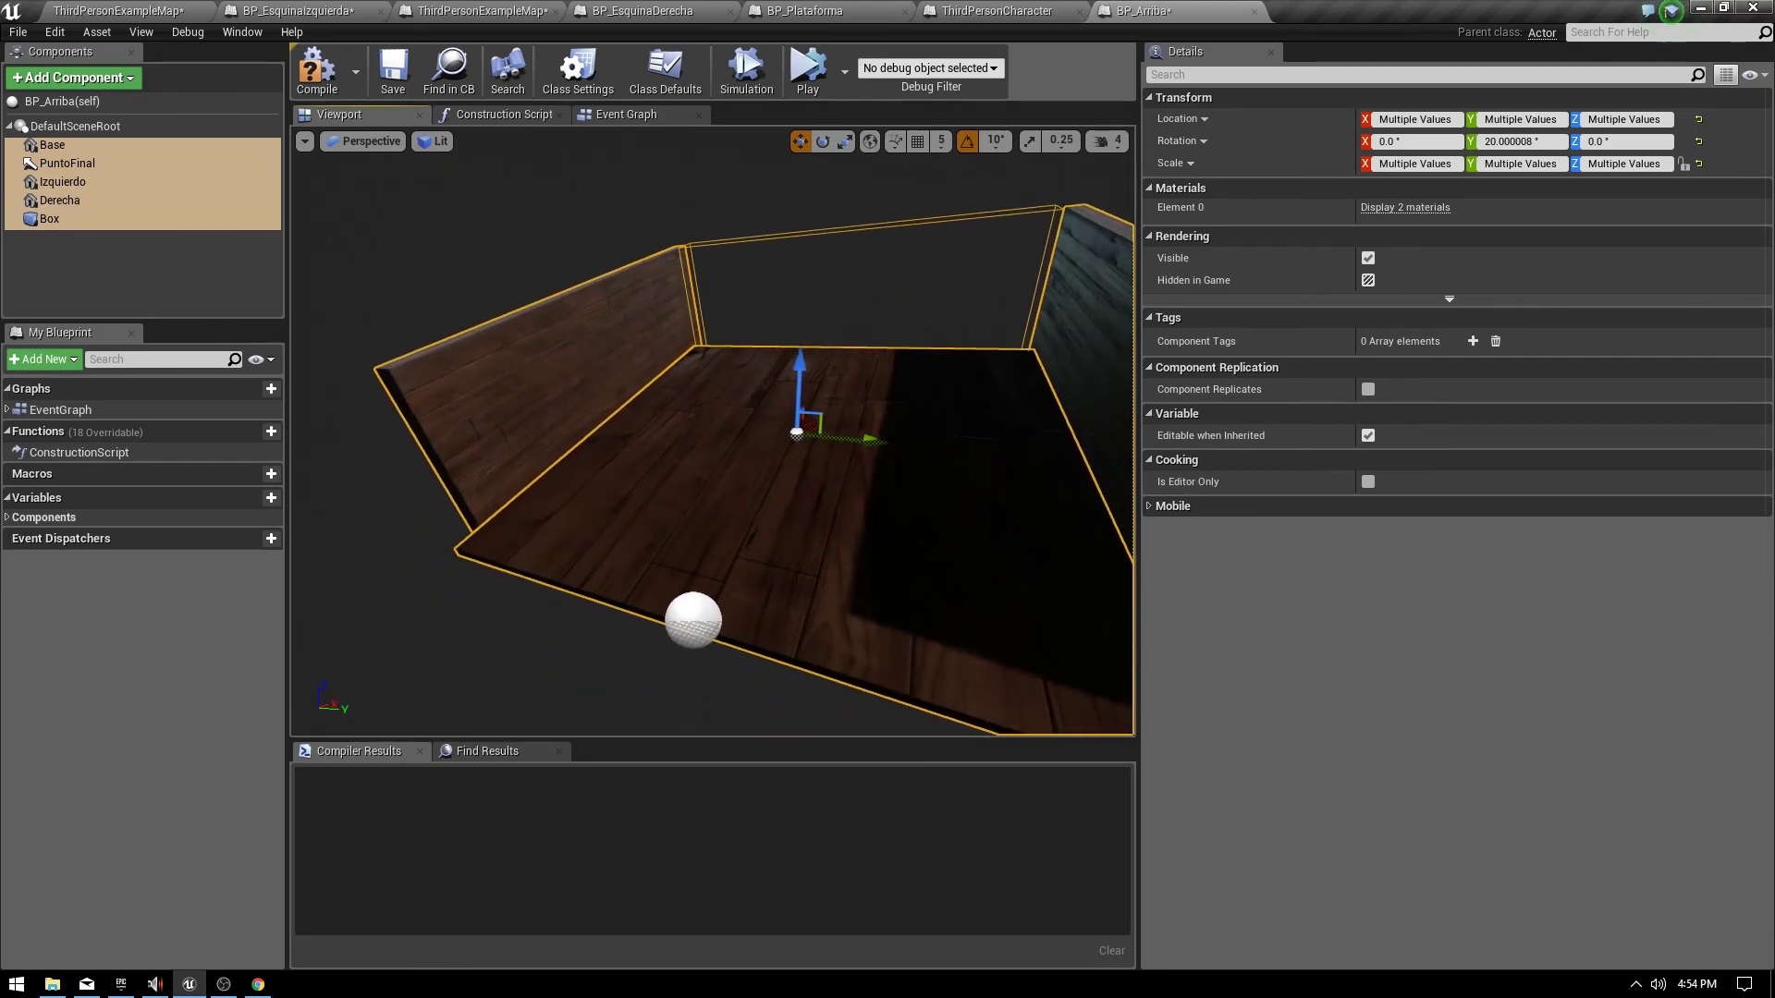
drag(754, 328, 757, 321)
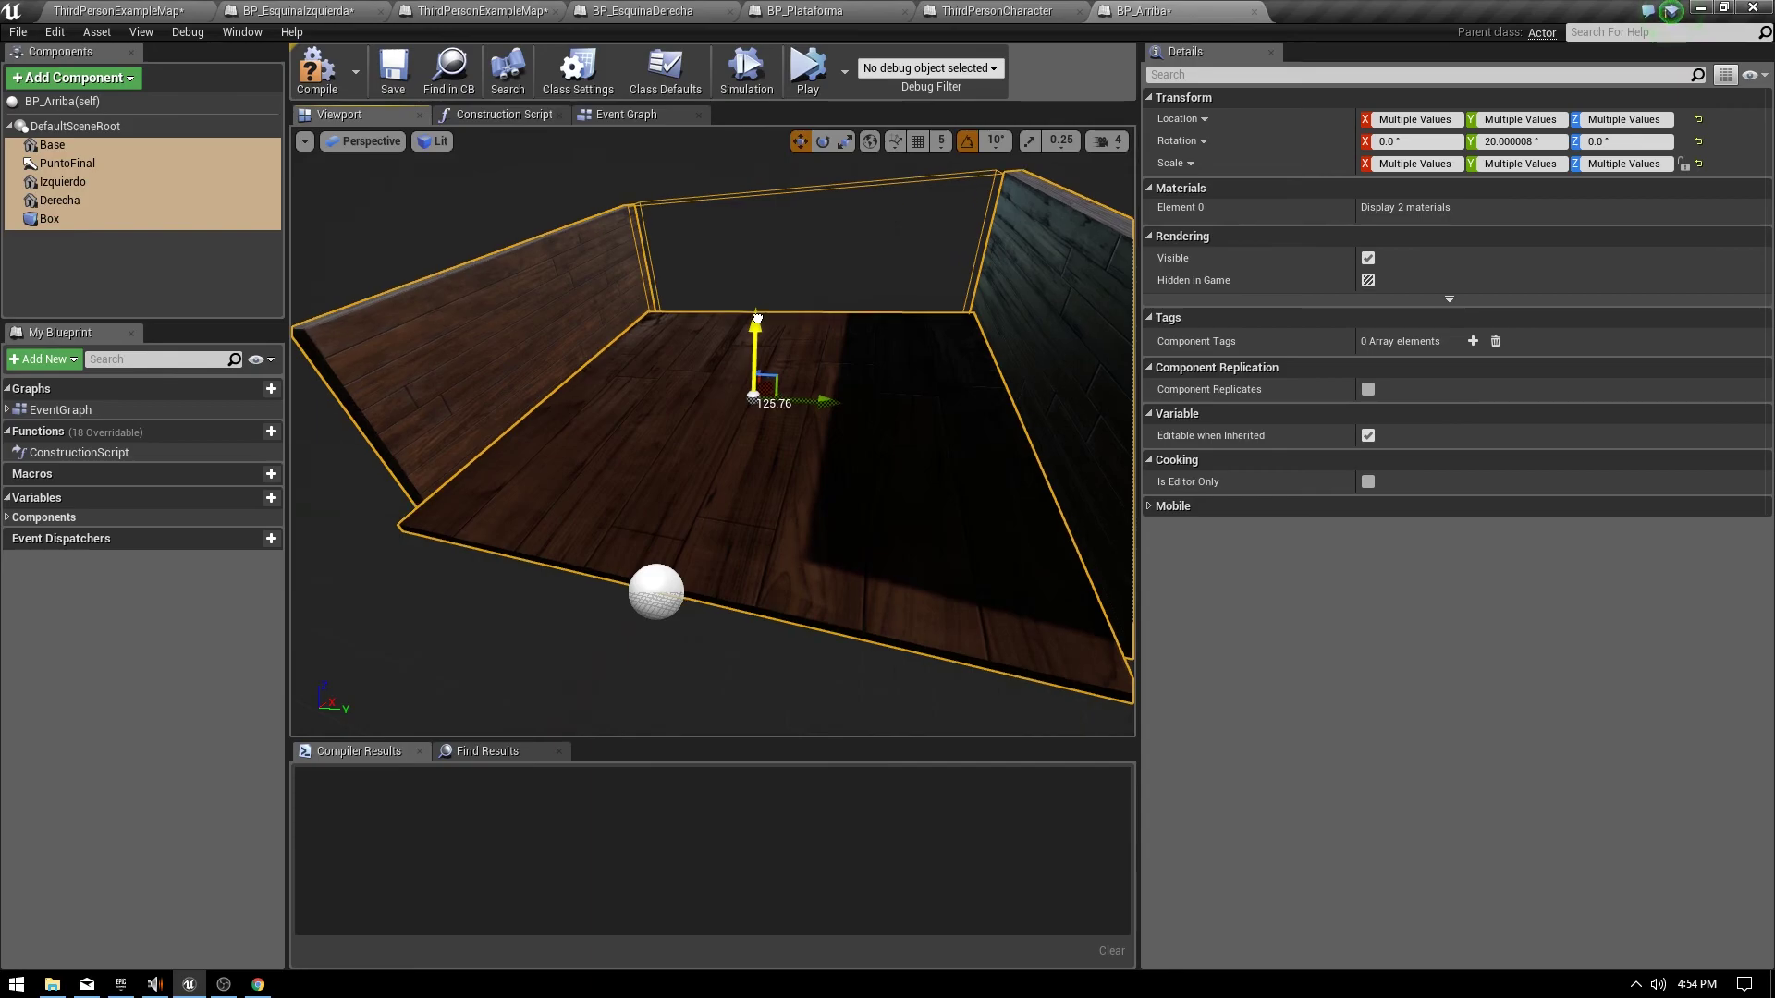
mouse_move(757, 321)
right_down()
mouse_move(435, 285)
mouse_move(521, 277)
mouse_move(499, 277)
right_up()
Switch the ramp preview to the Front orthographic view.
click(344, 146)
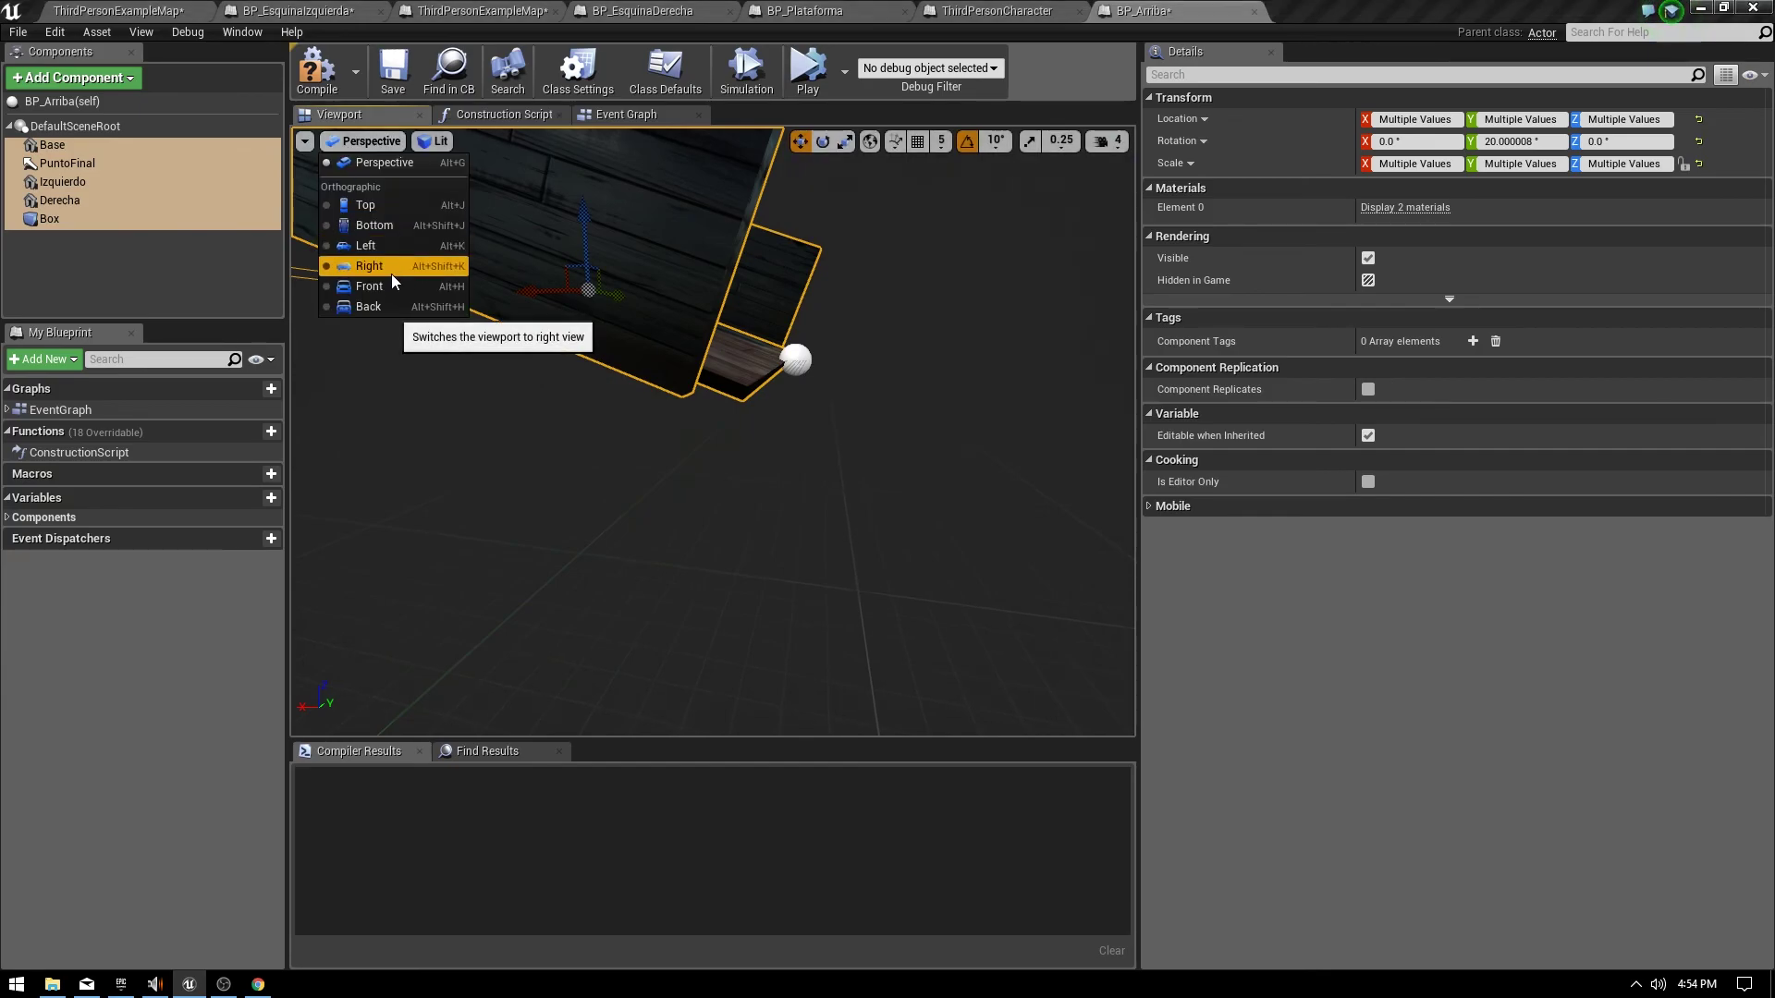
click(389, 270)
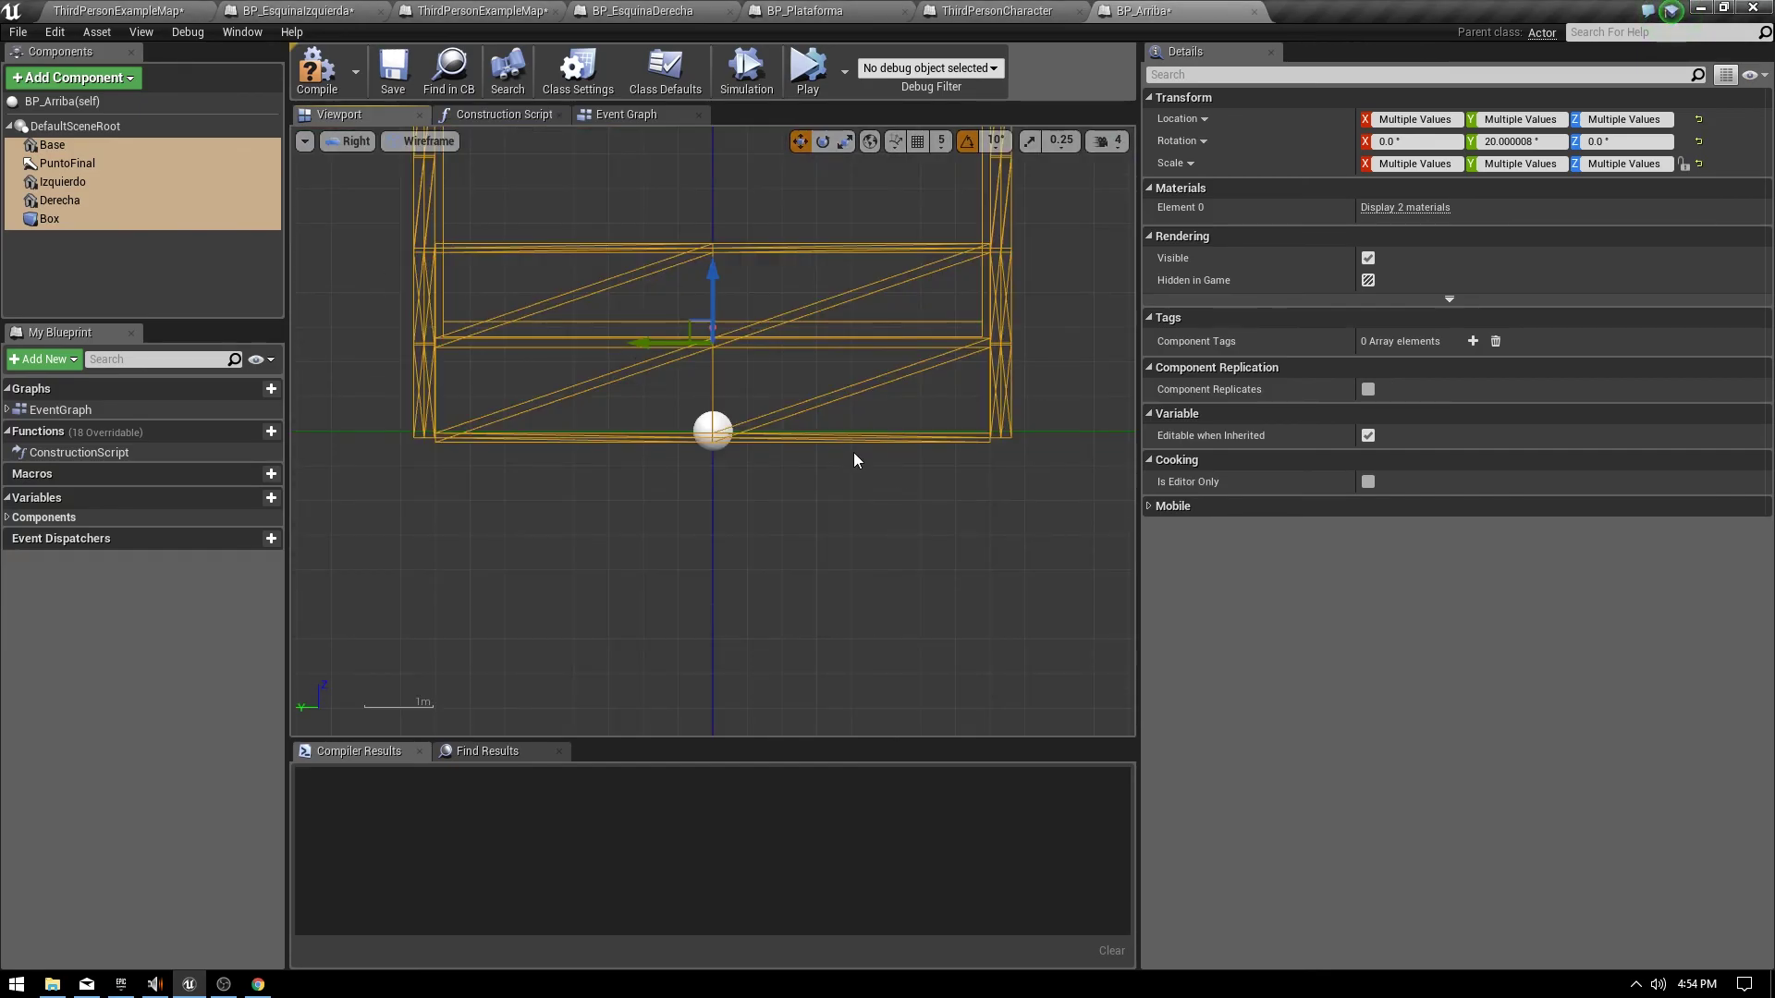
scroll(857, 453, down, 3)
click(348, 143)
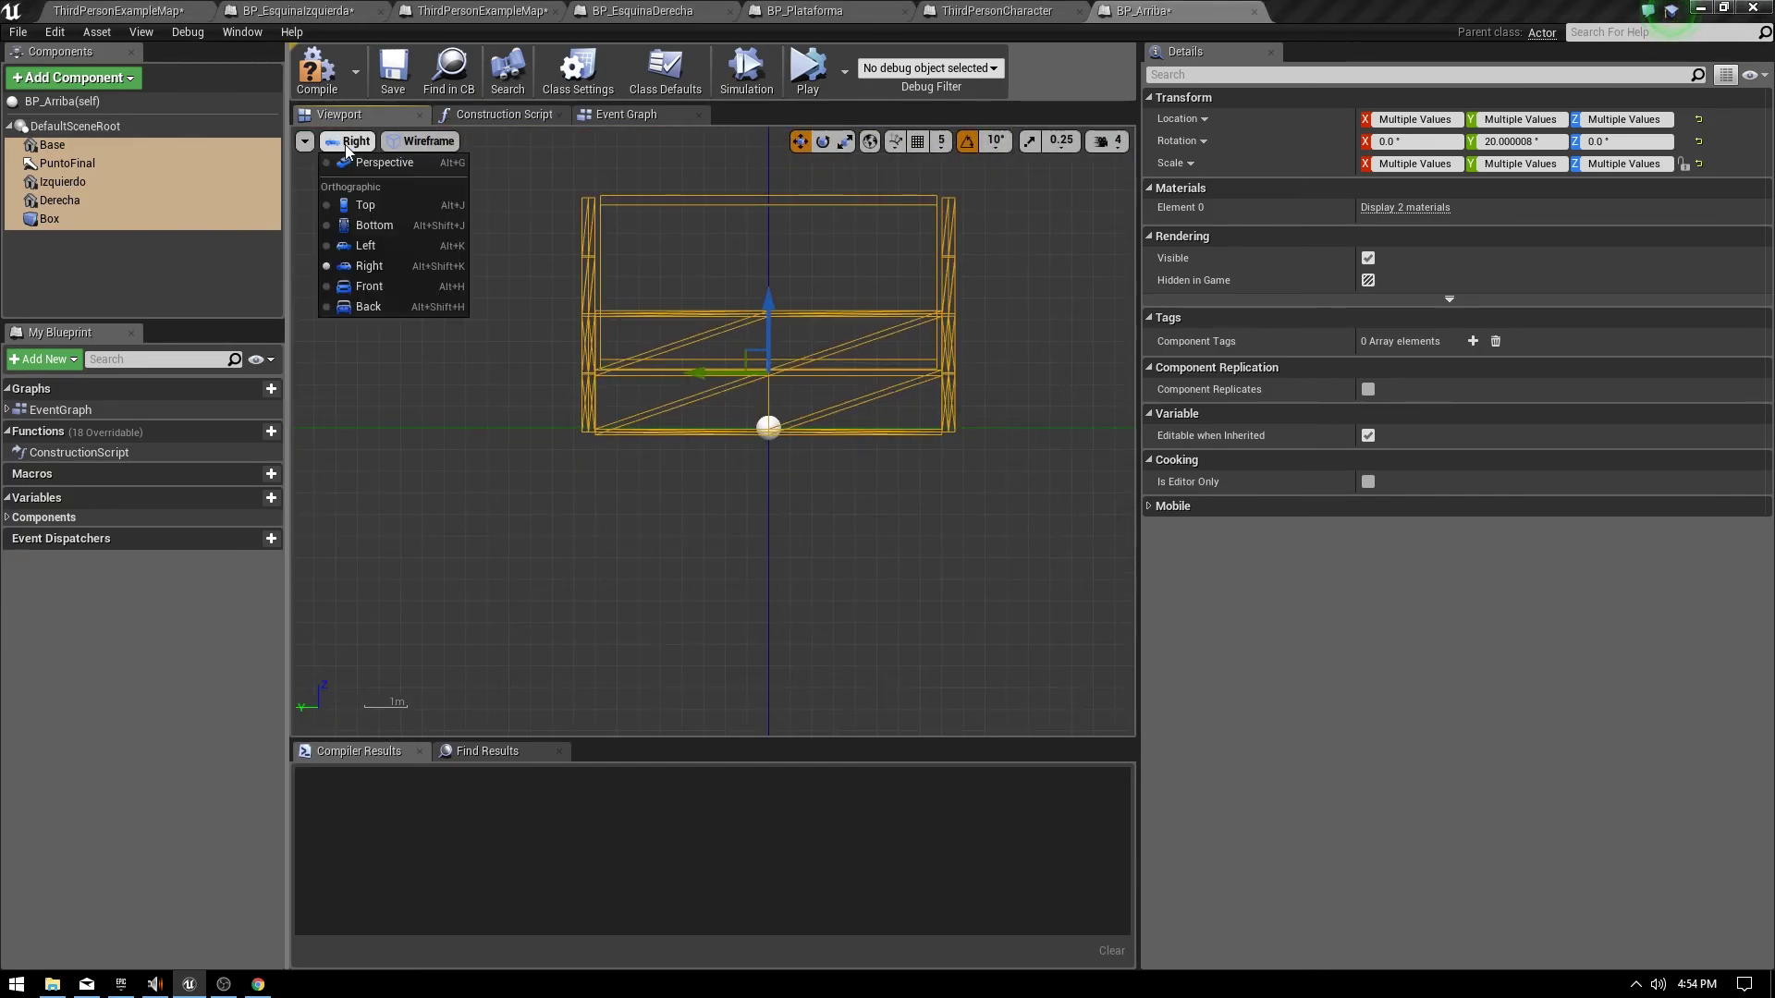
click(377, 287)
scroll(874, 412, up, 1)
scroll(821, 311, up, 2)
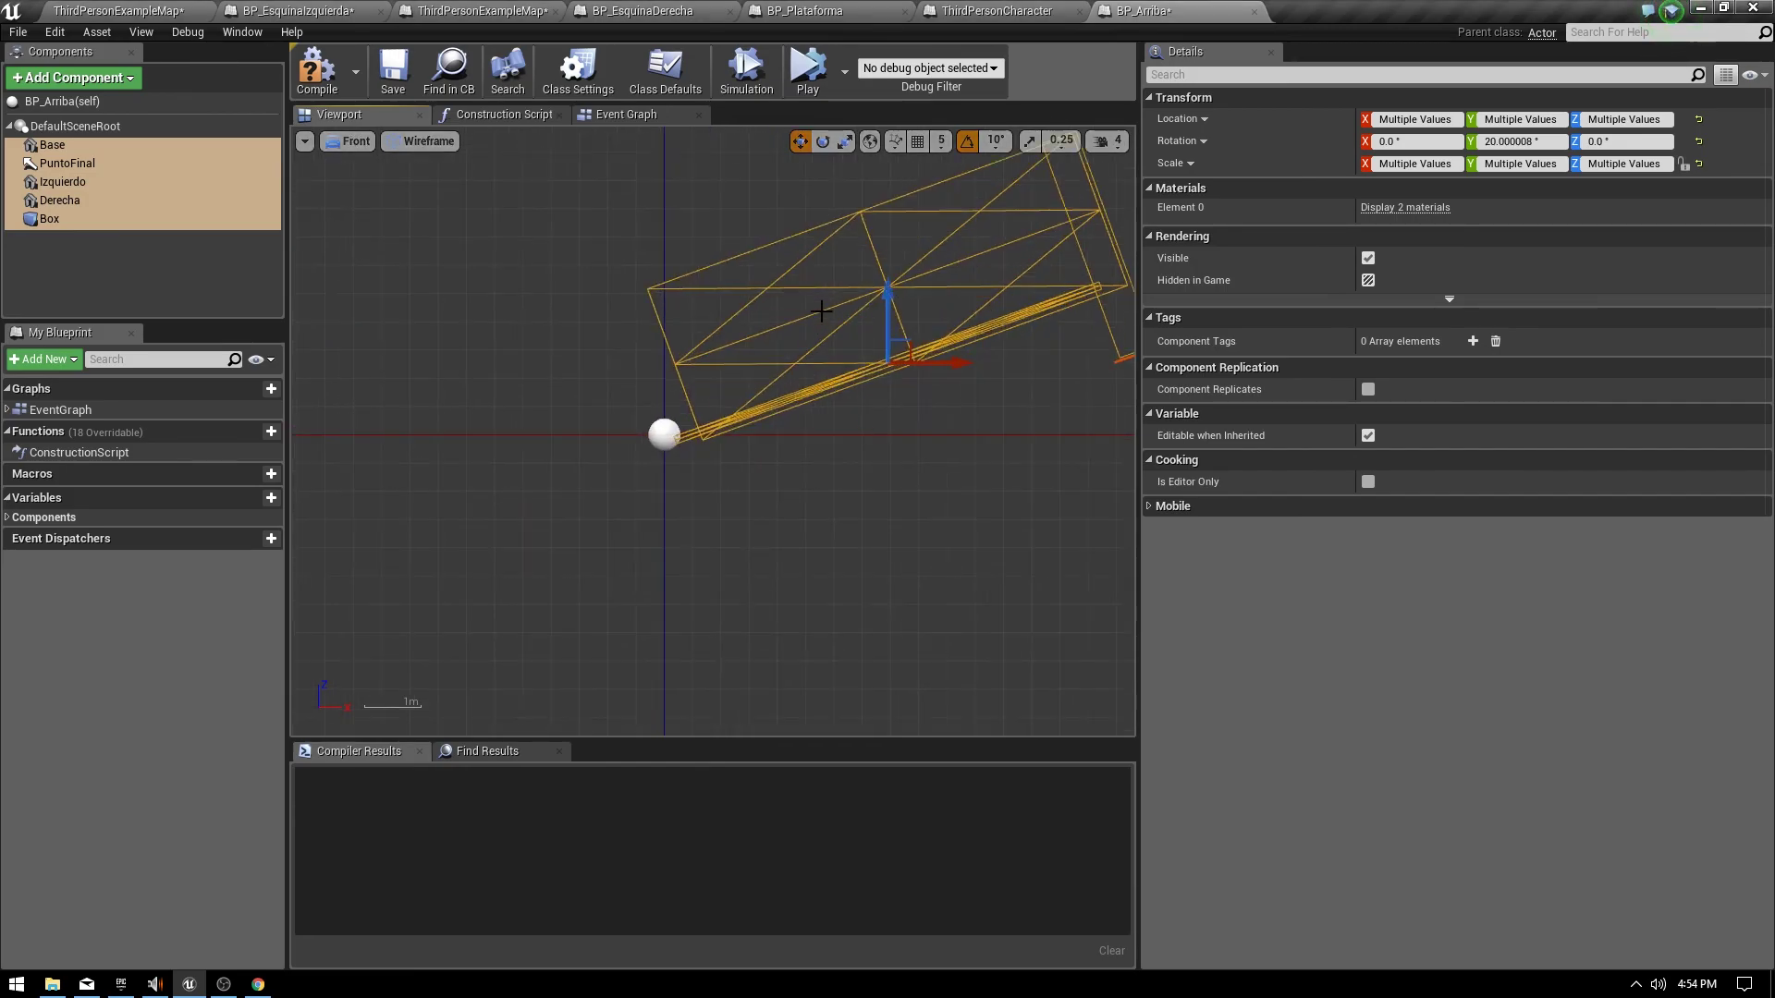
Lower the ramp pieces so their bottom edge meets the sphere at the origin.
drag(888, 314, 934, 356)
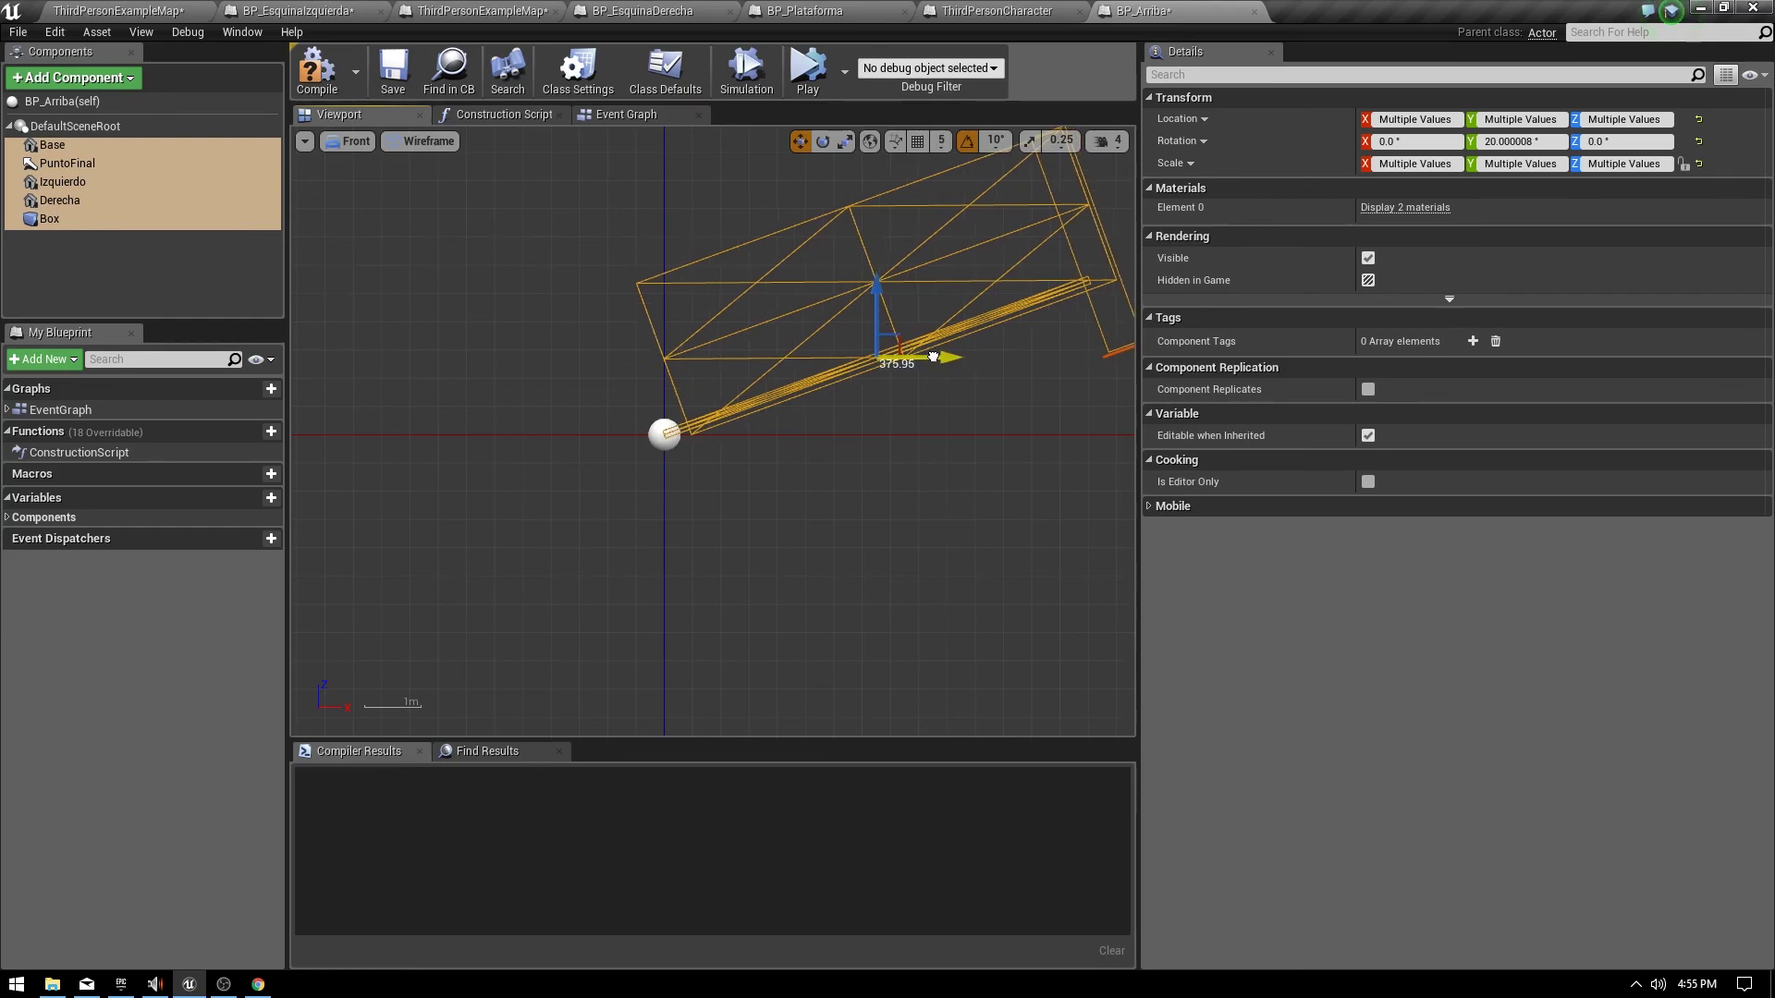
scroll(853, 392, up, 1)
scroll(785, 468, up, 1)
scroll(781, 452, up, 2)
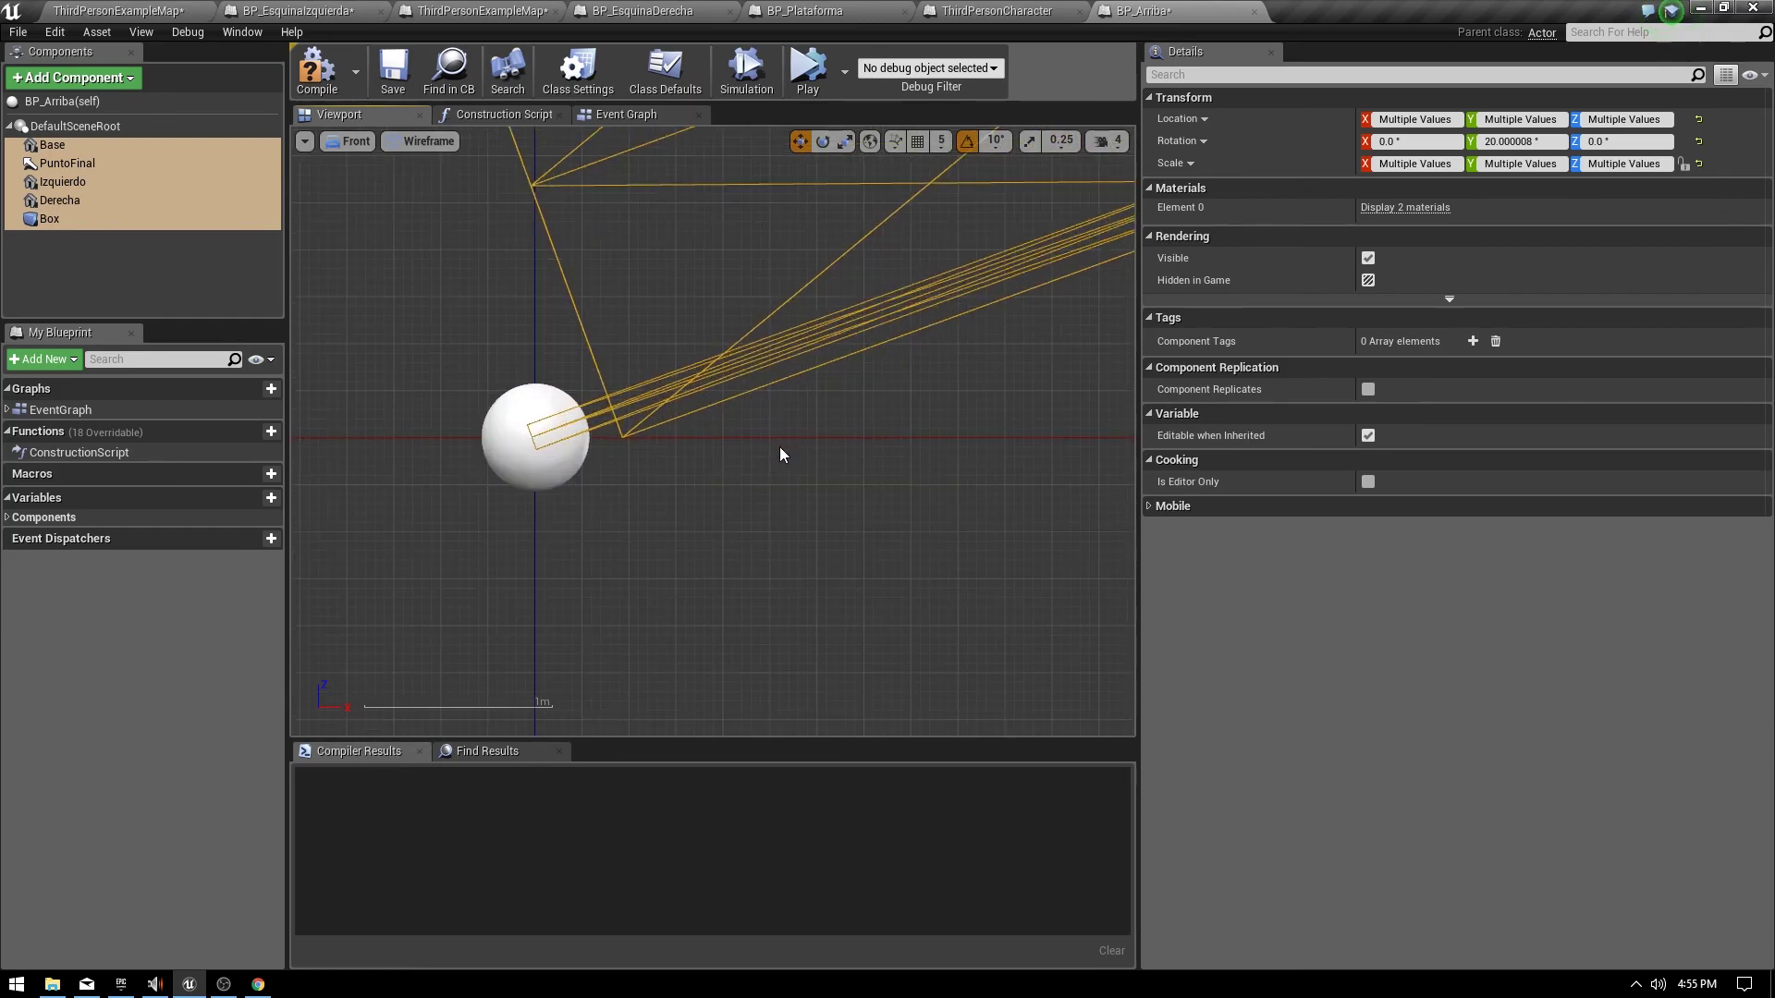
scroll(780, 397, up, 1)
scroll(836, 440, down, 2)
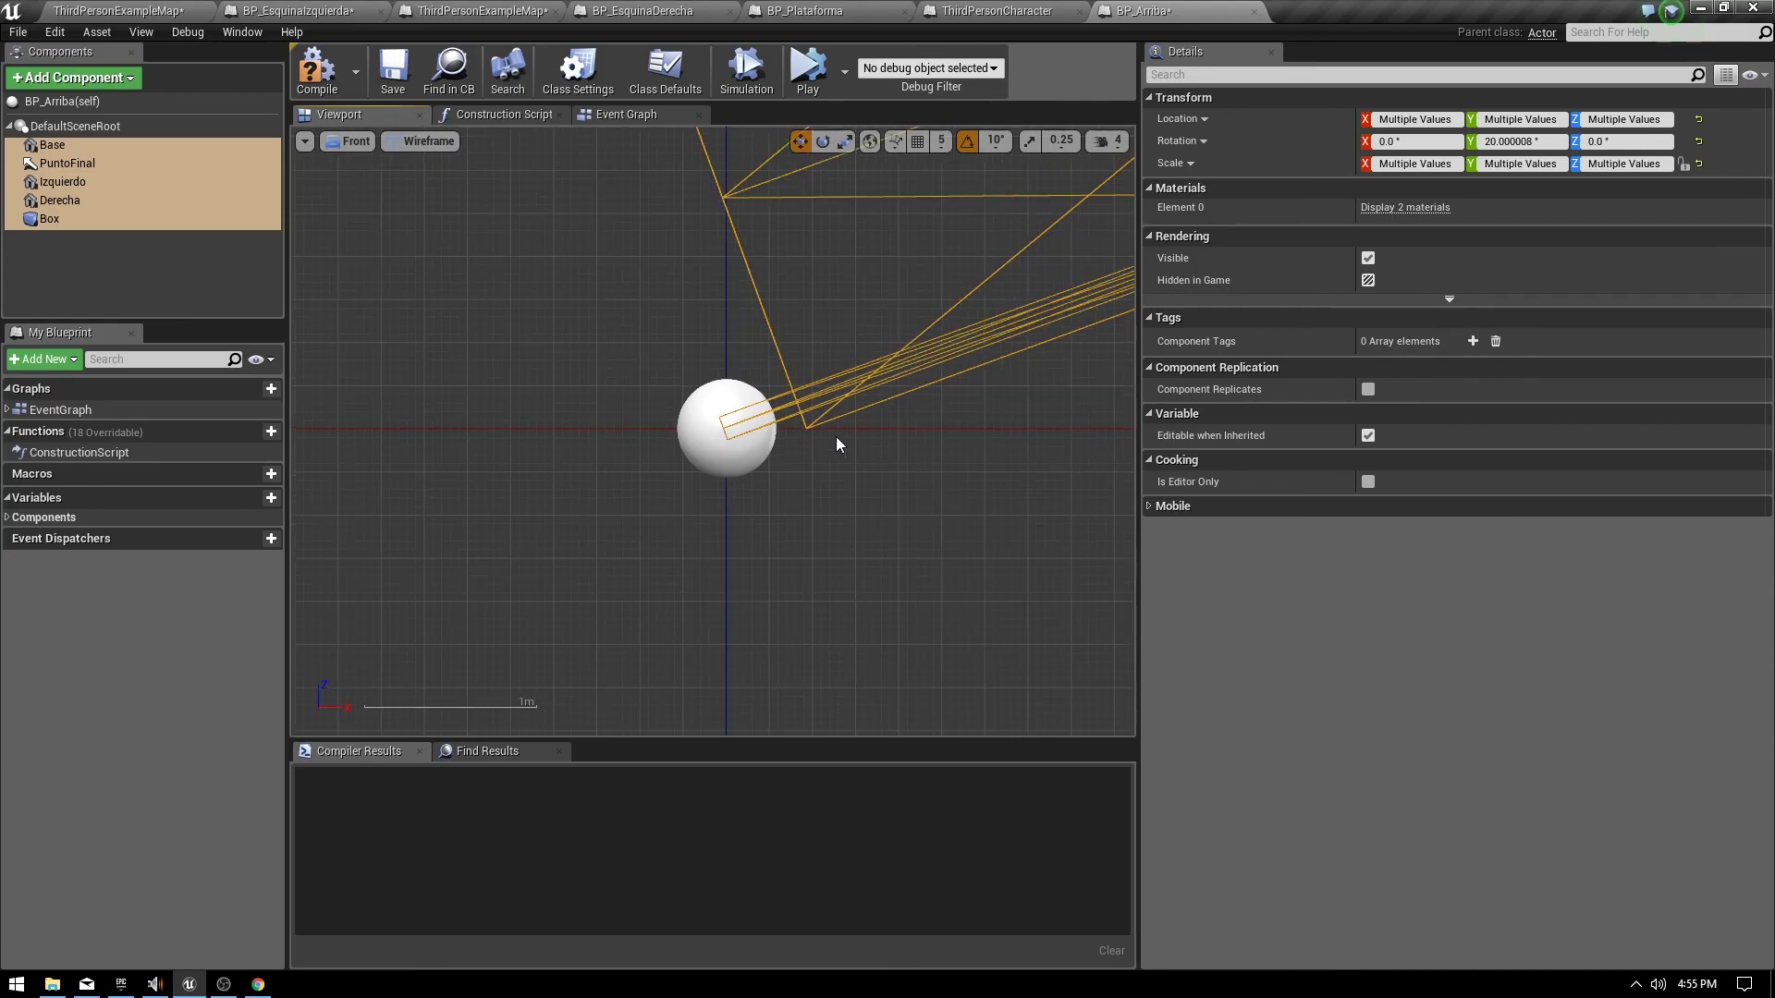
right_drag(1079, 456, 814, 417)
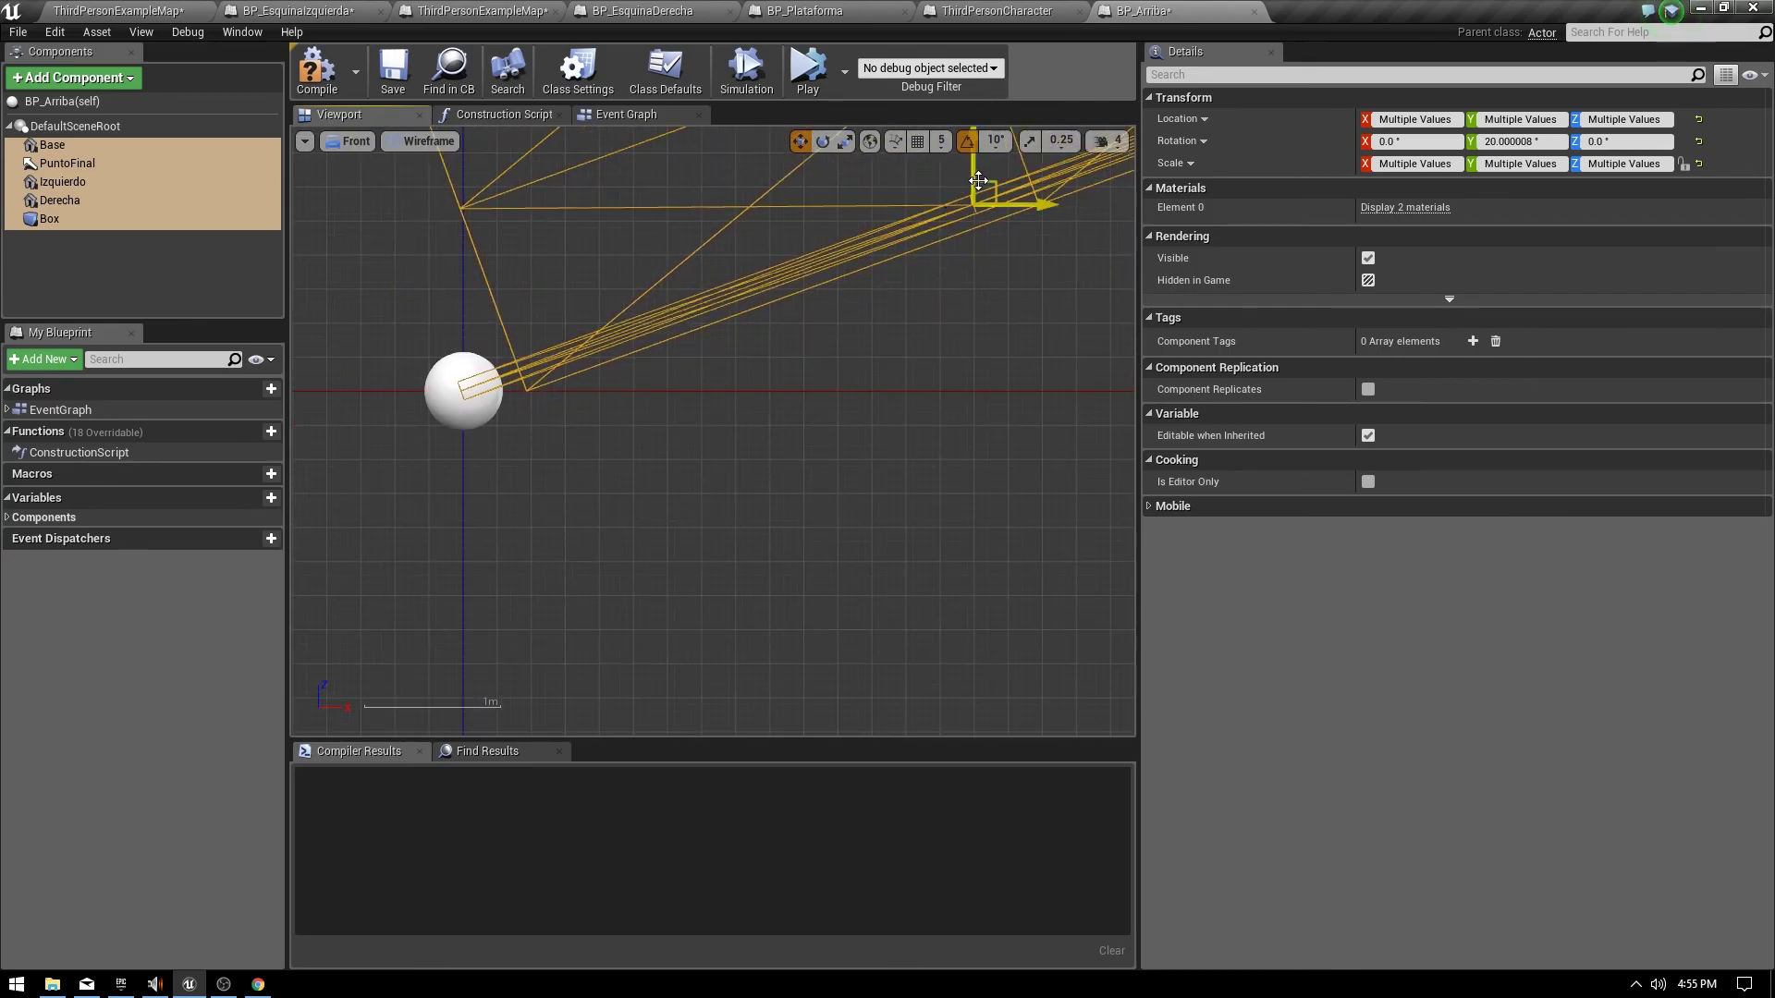
drag(978, 180, 978, 183)
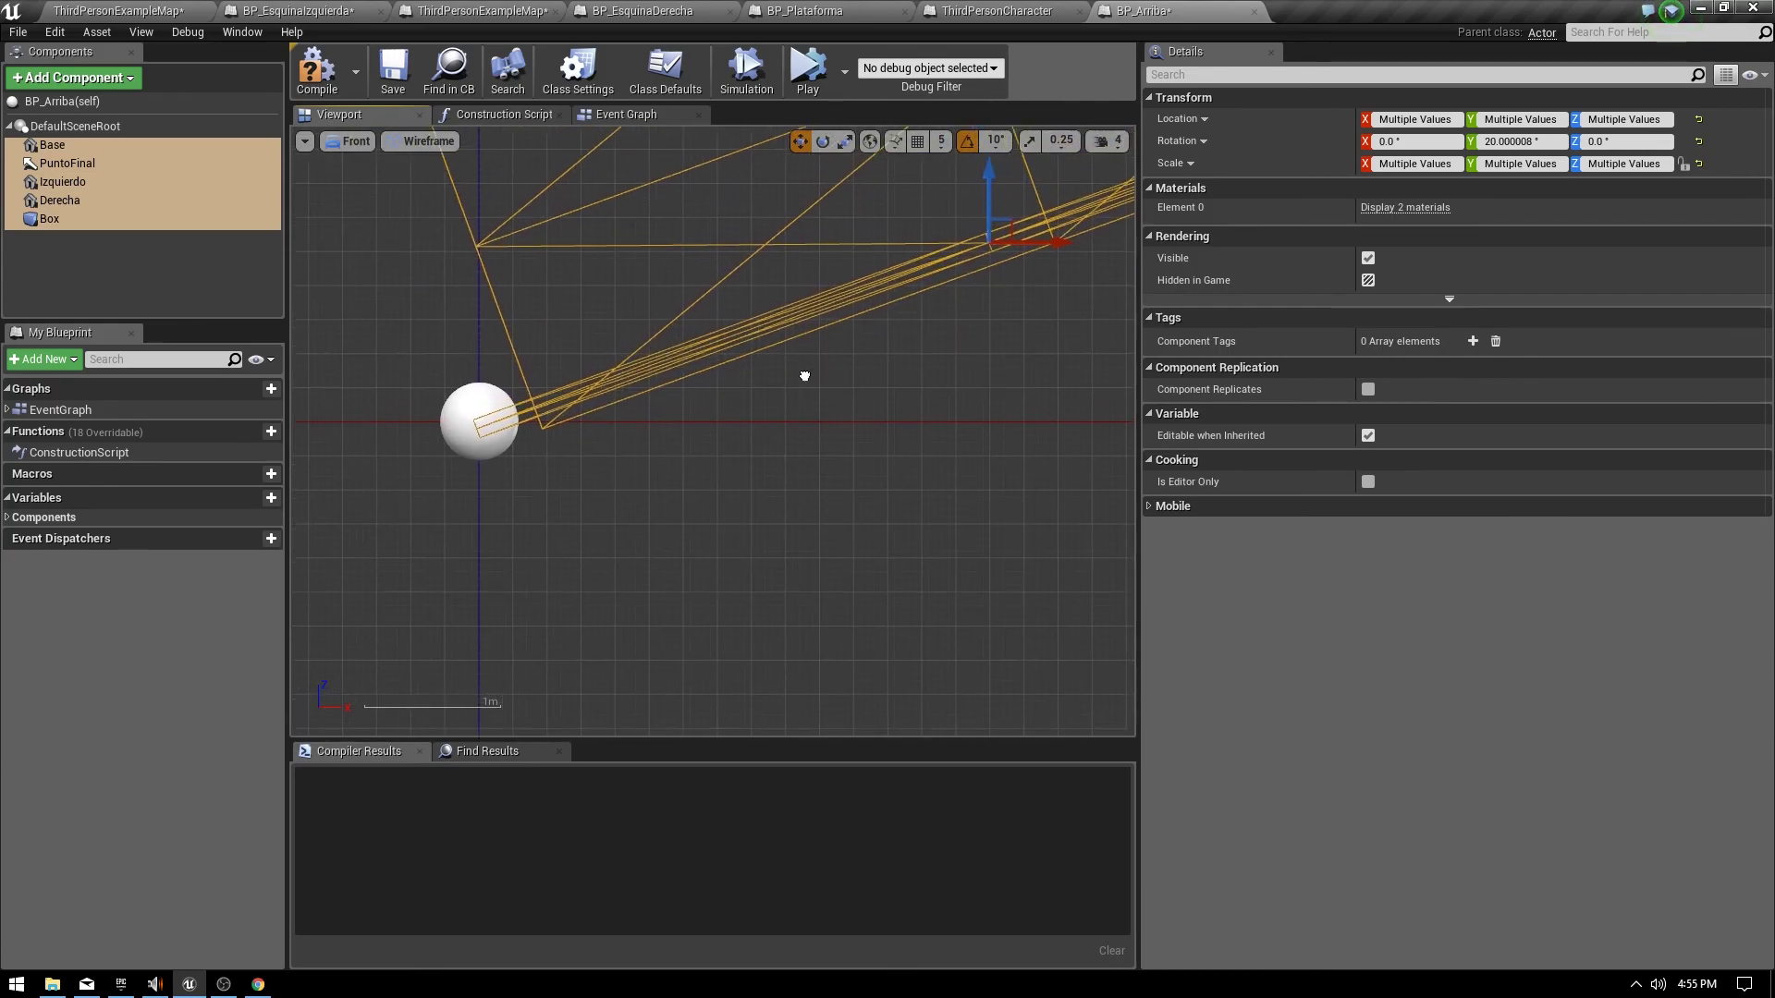
scroll(832, 349, down, 2)
Pan to the ramp's upper end and select the PuntoFinal end-point arrow.
right_drag(777, 424, 568, 596)
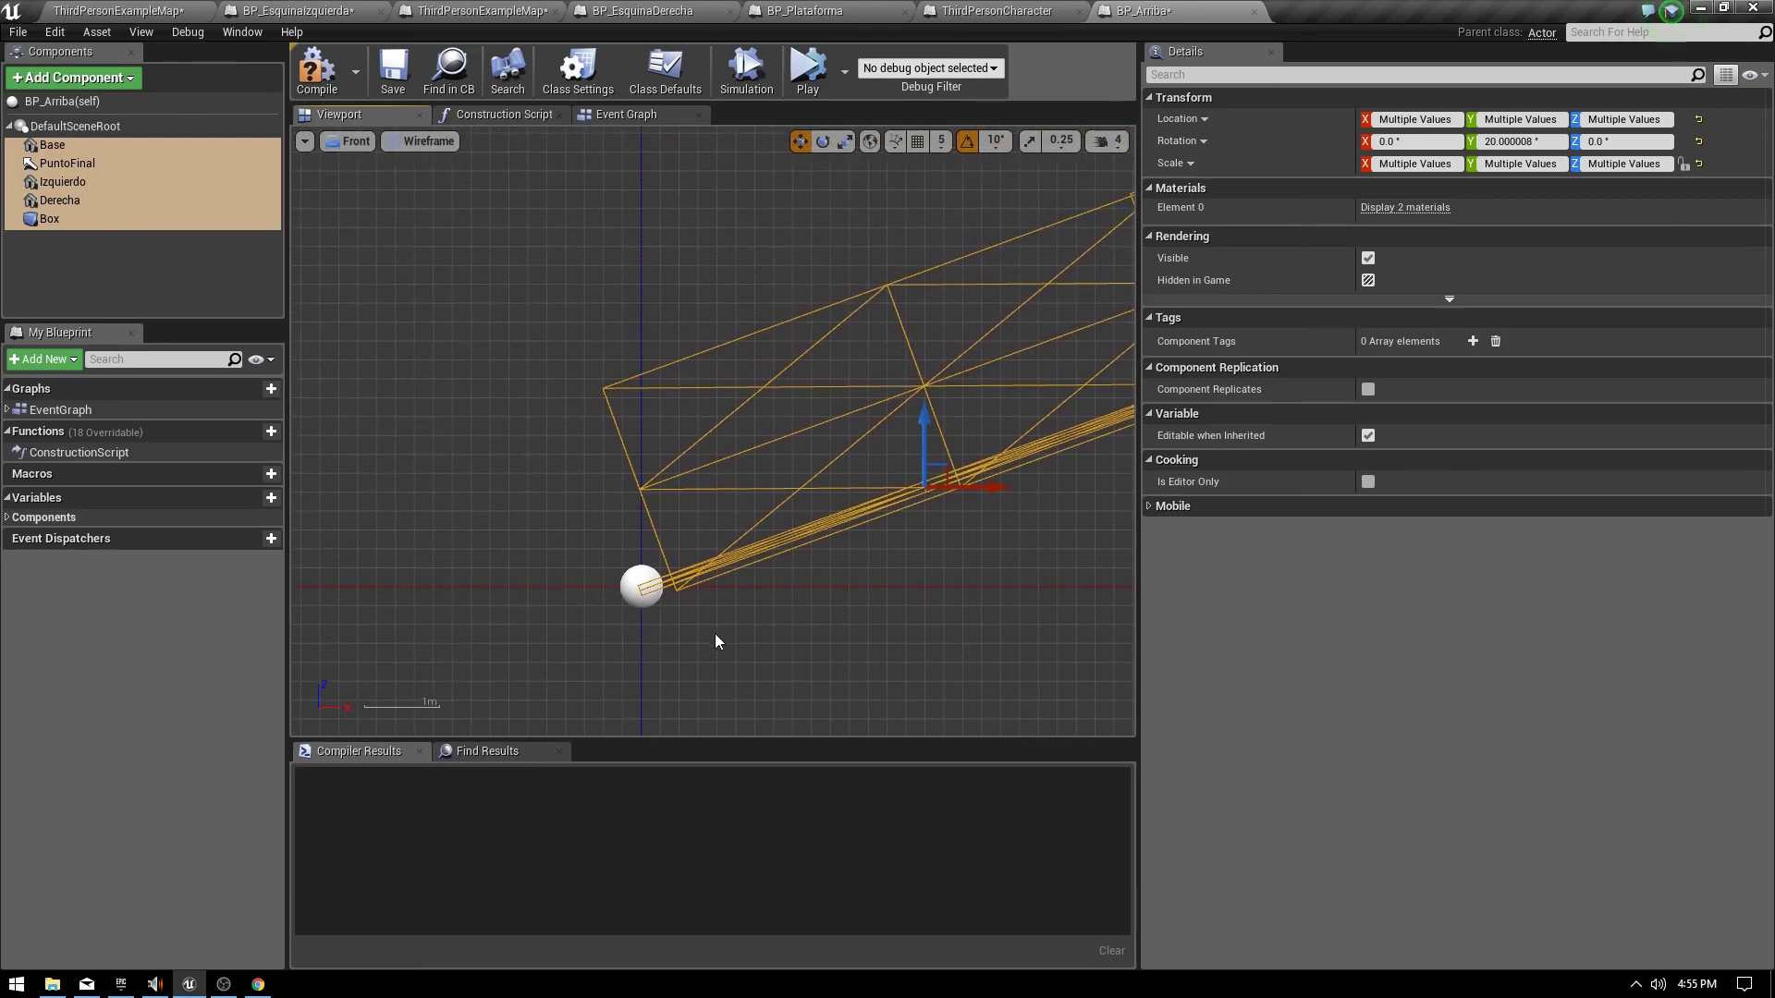
right_drag(718, 641, 427, 568)
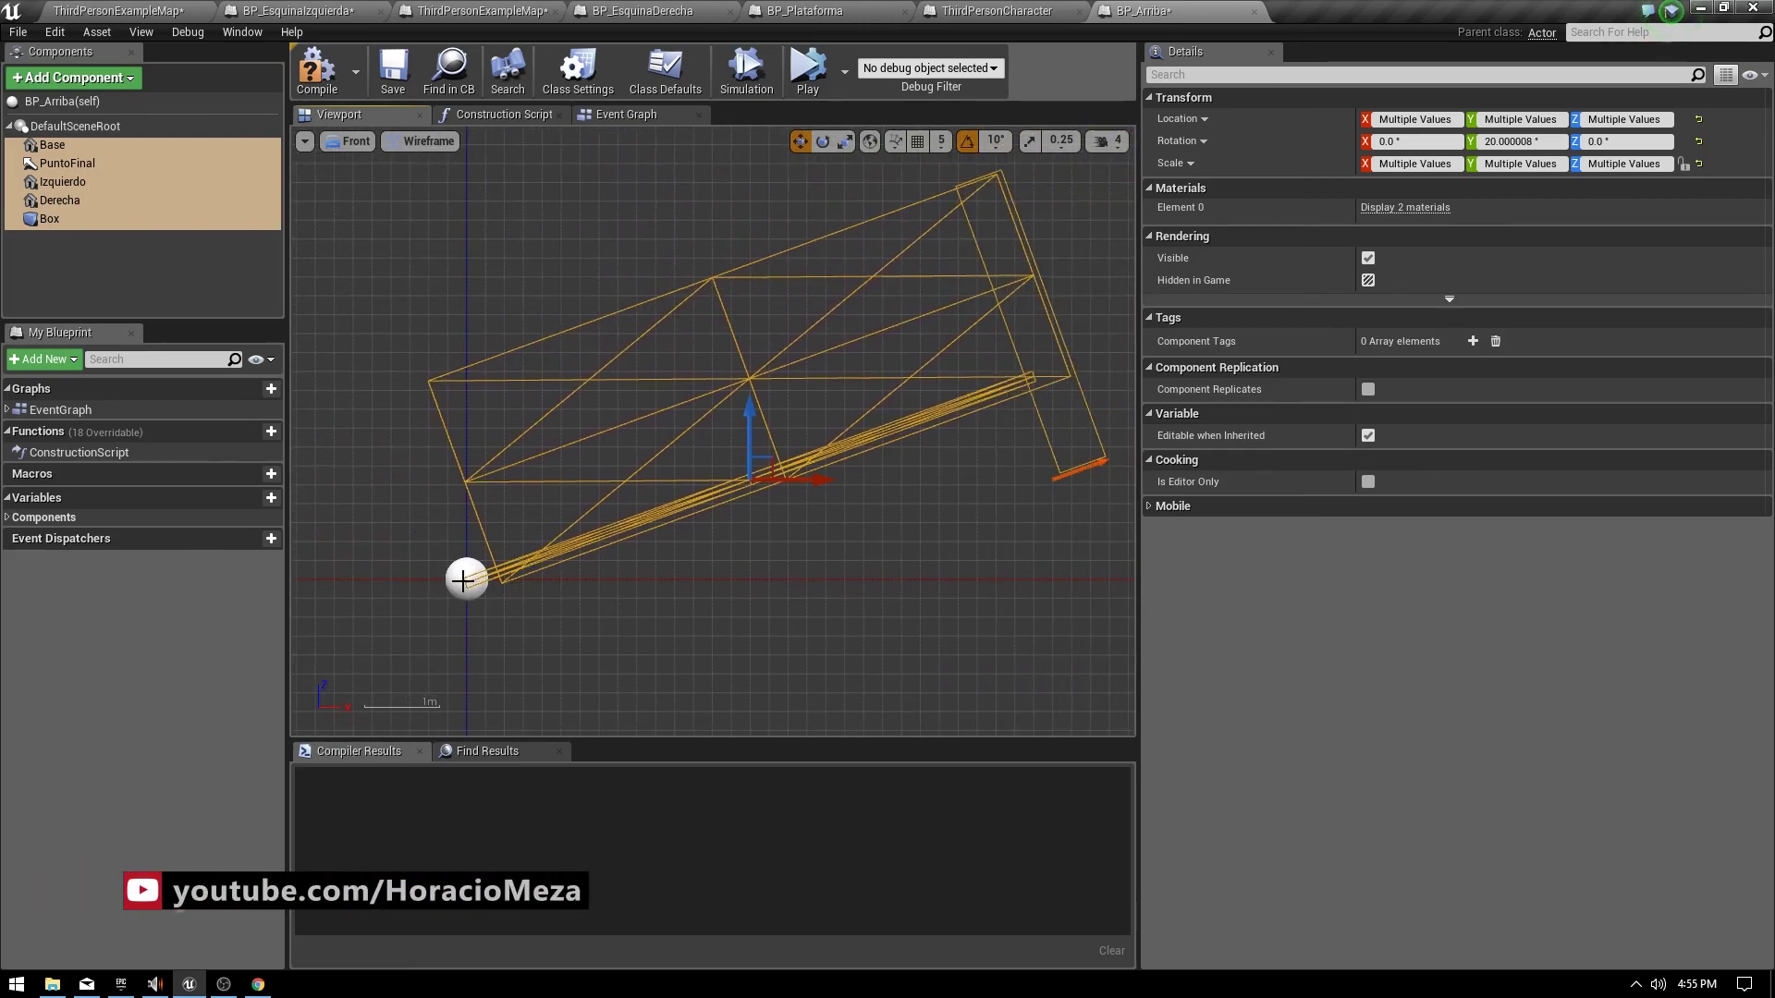
right_drag(495, 599, 579, 654)
scroll(765, 495, up, 2)
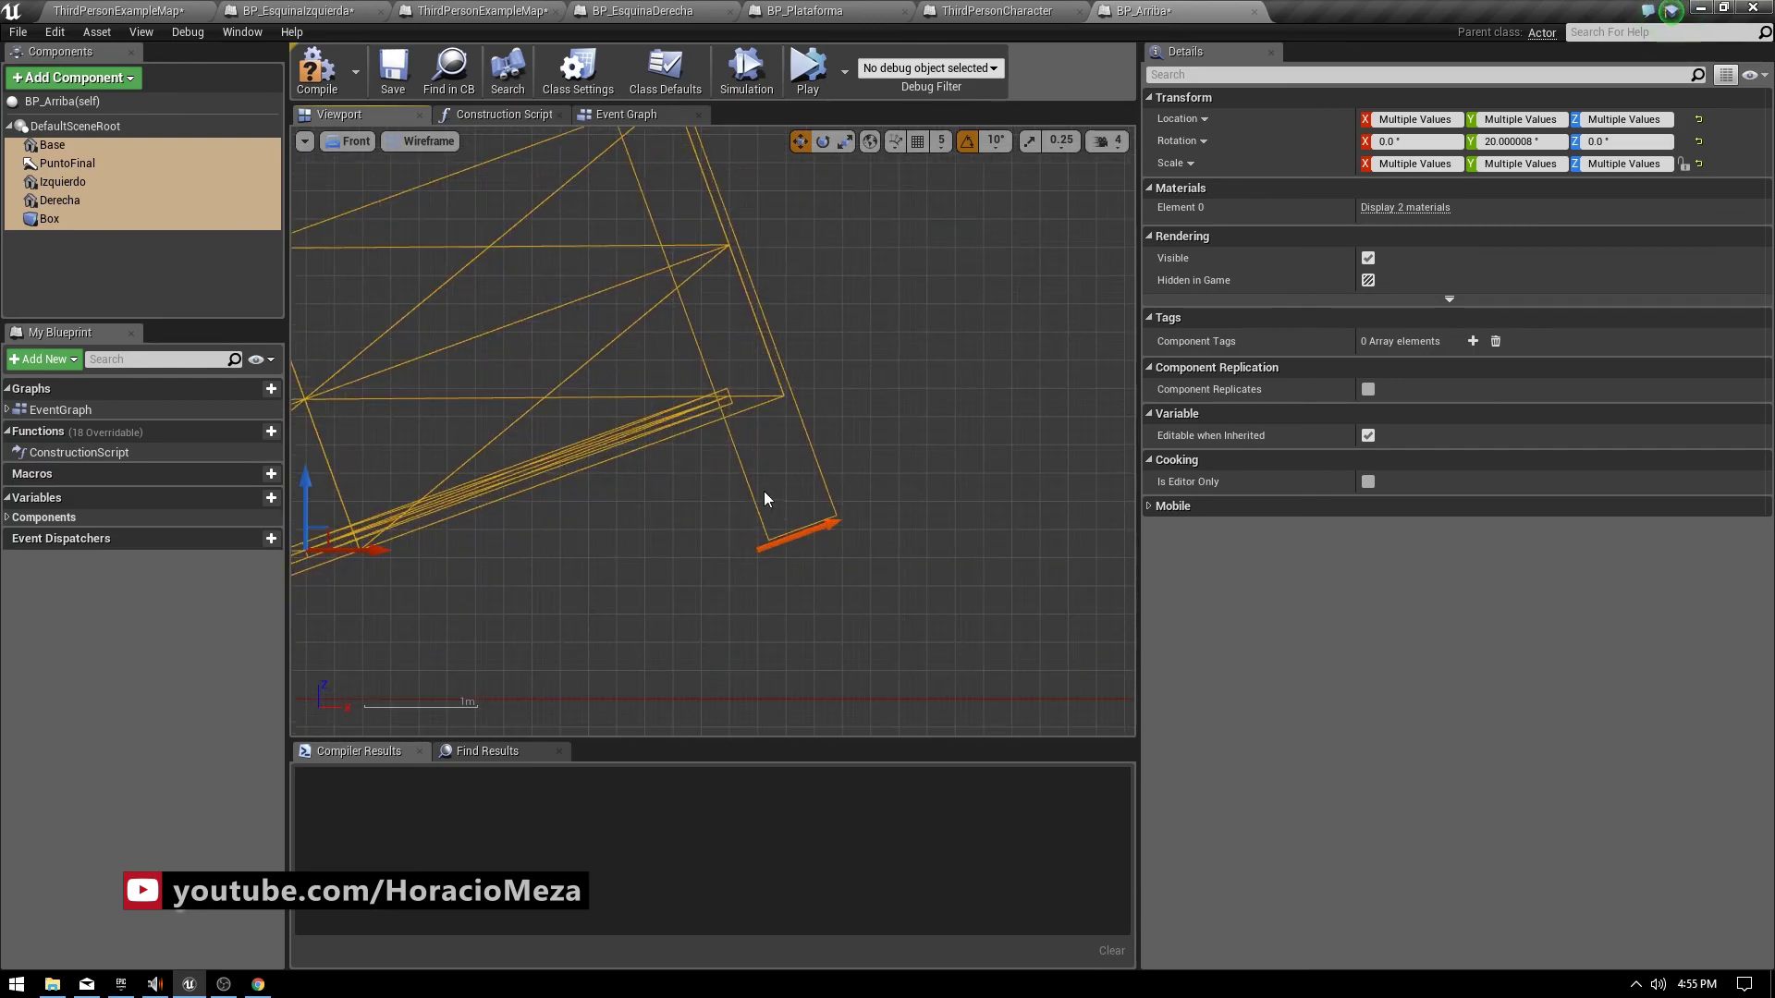
click(336, 147)
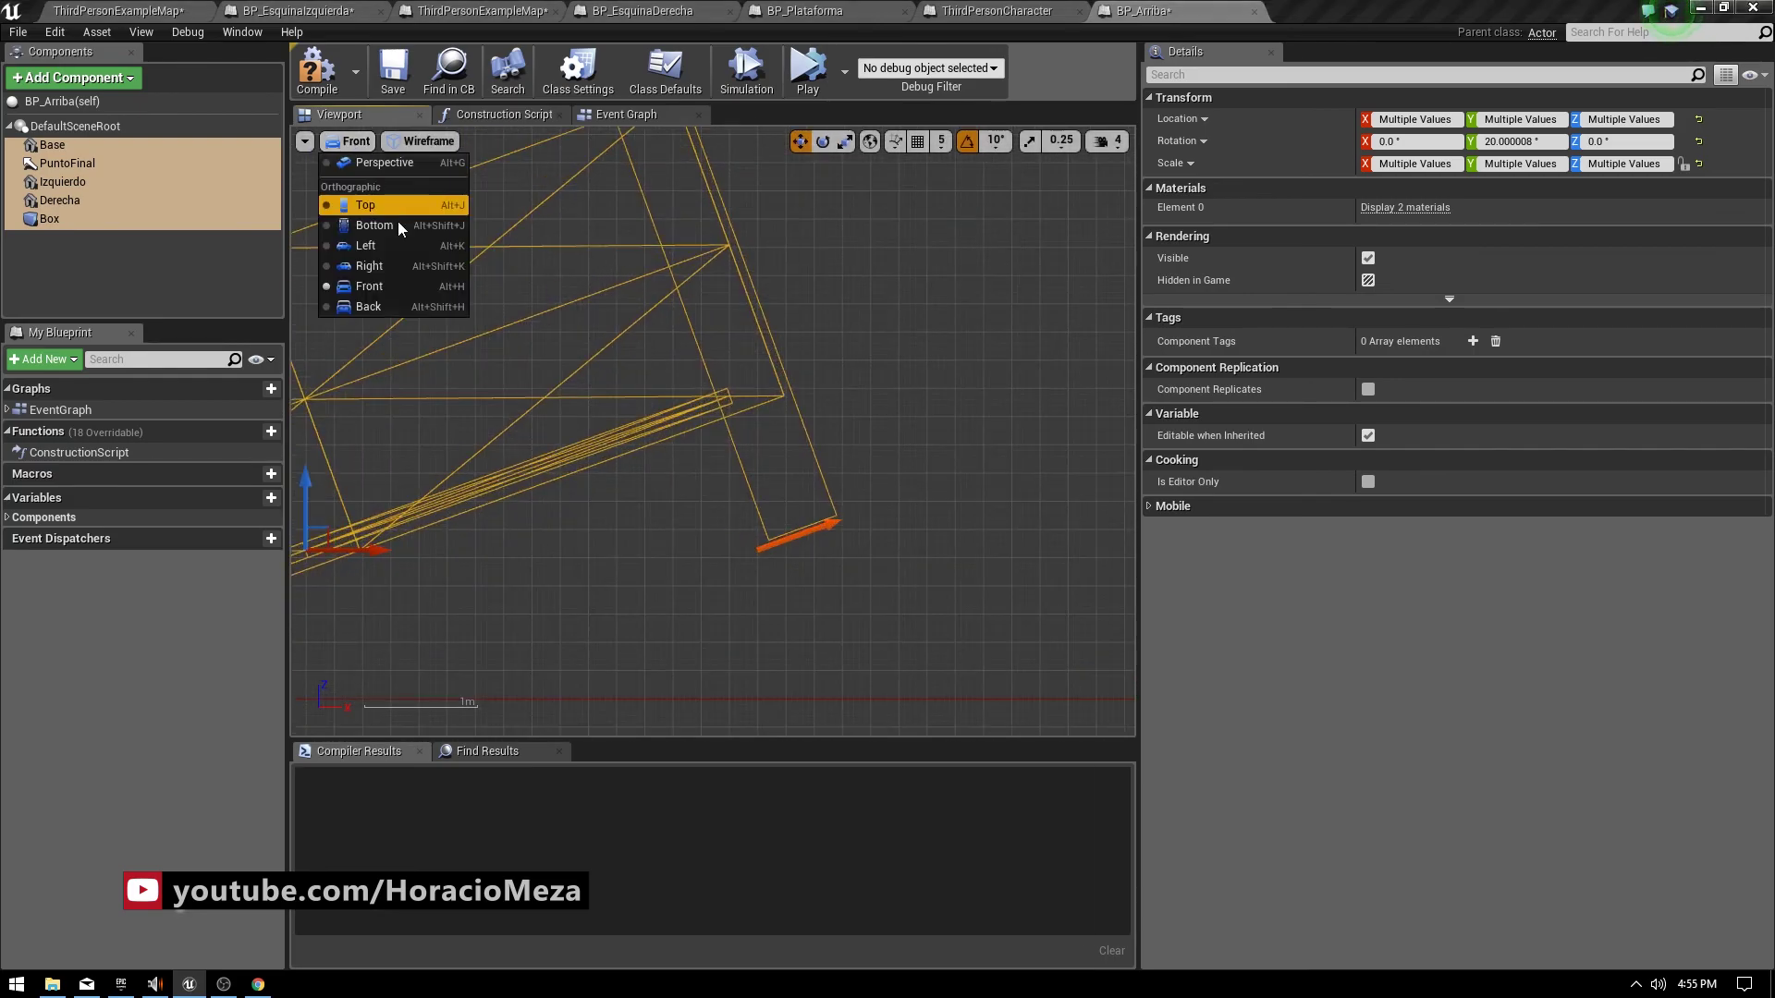
click(770, 553)
click(770, 553)
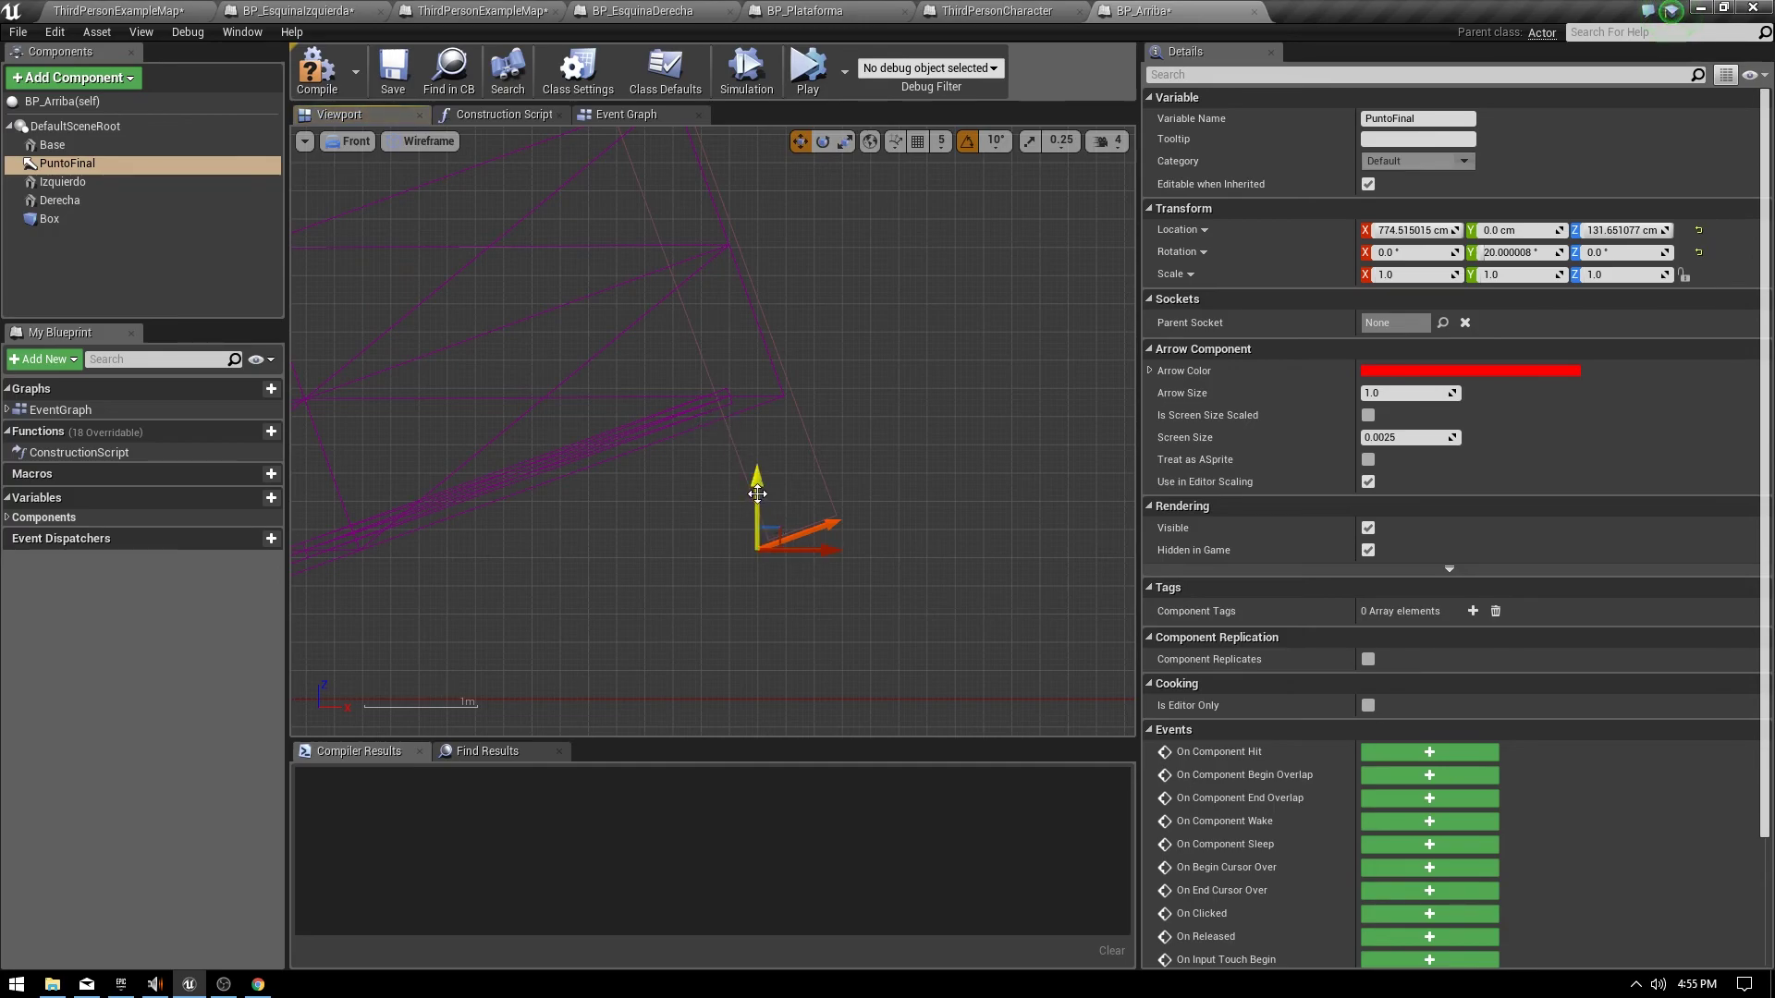
Move PuntoFinal onto the ramp's top end at about X 750, Z 268, then return to Perspective view.
scroll(800, 372, up, 2)
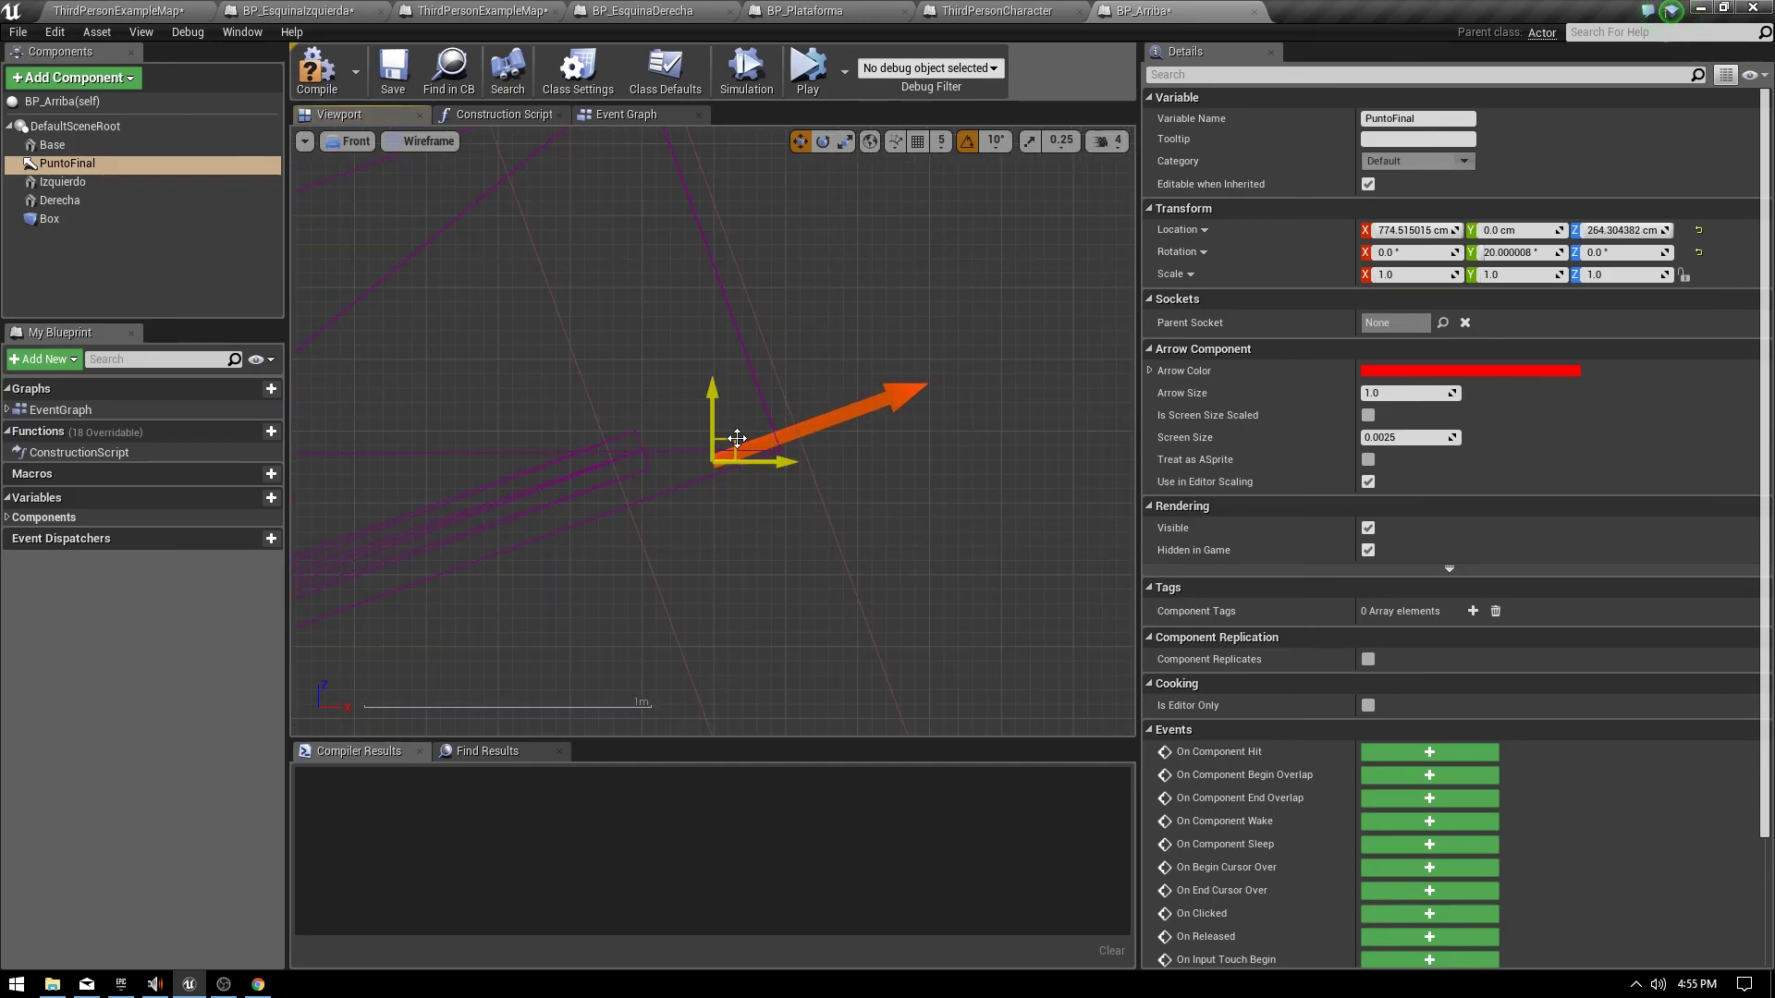
drag(736, 439, 678, 430)
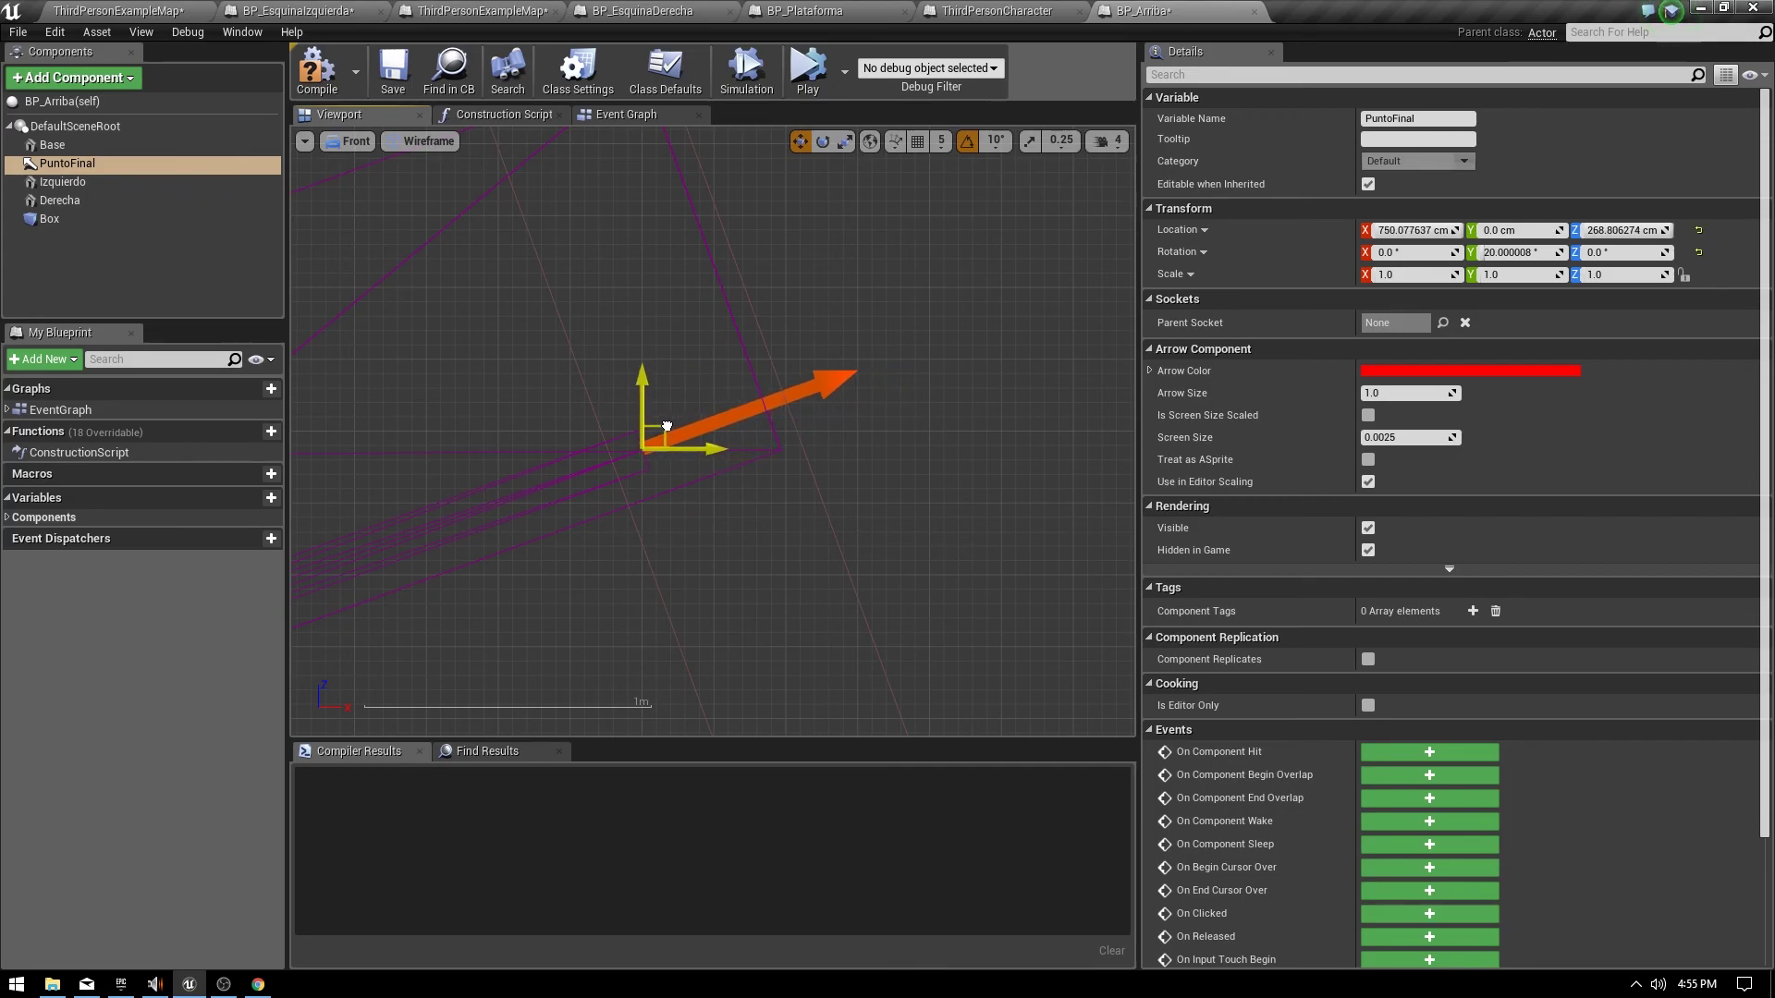
scroll(667, 426, up, 2)
scroll(681, 440, up, 2)
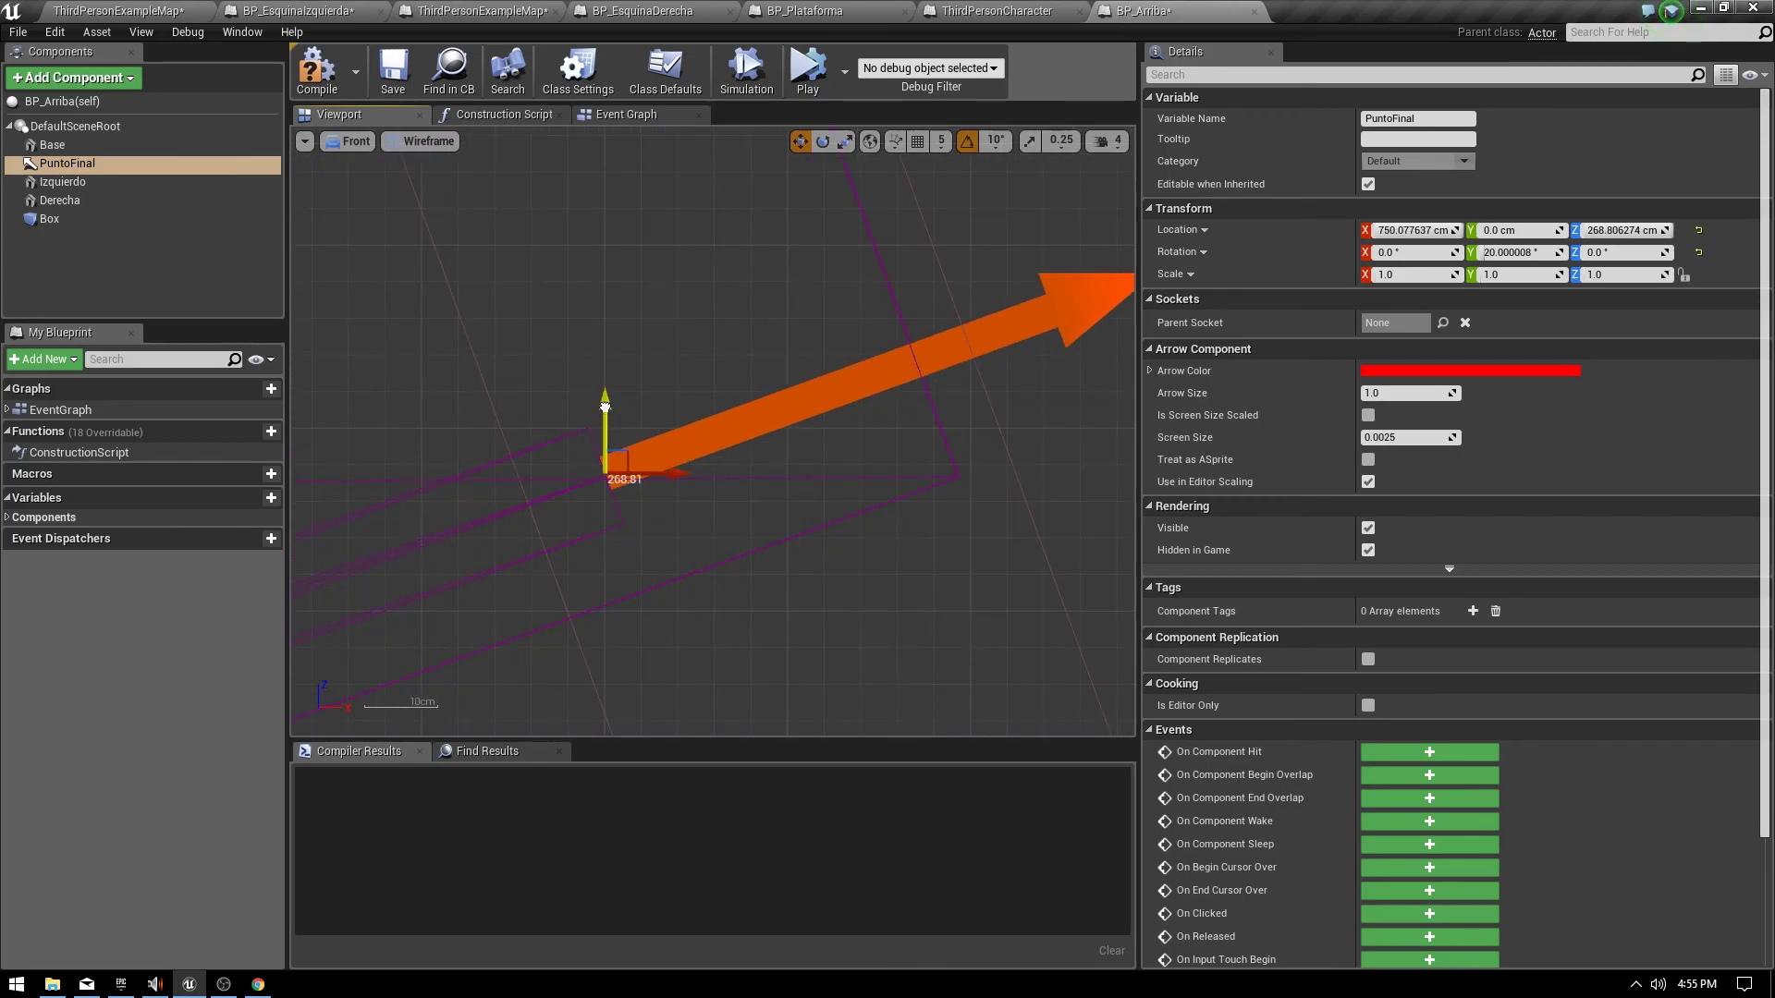
drag(605, 407, 605, 413)
scroll(758, 405, down, 3)
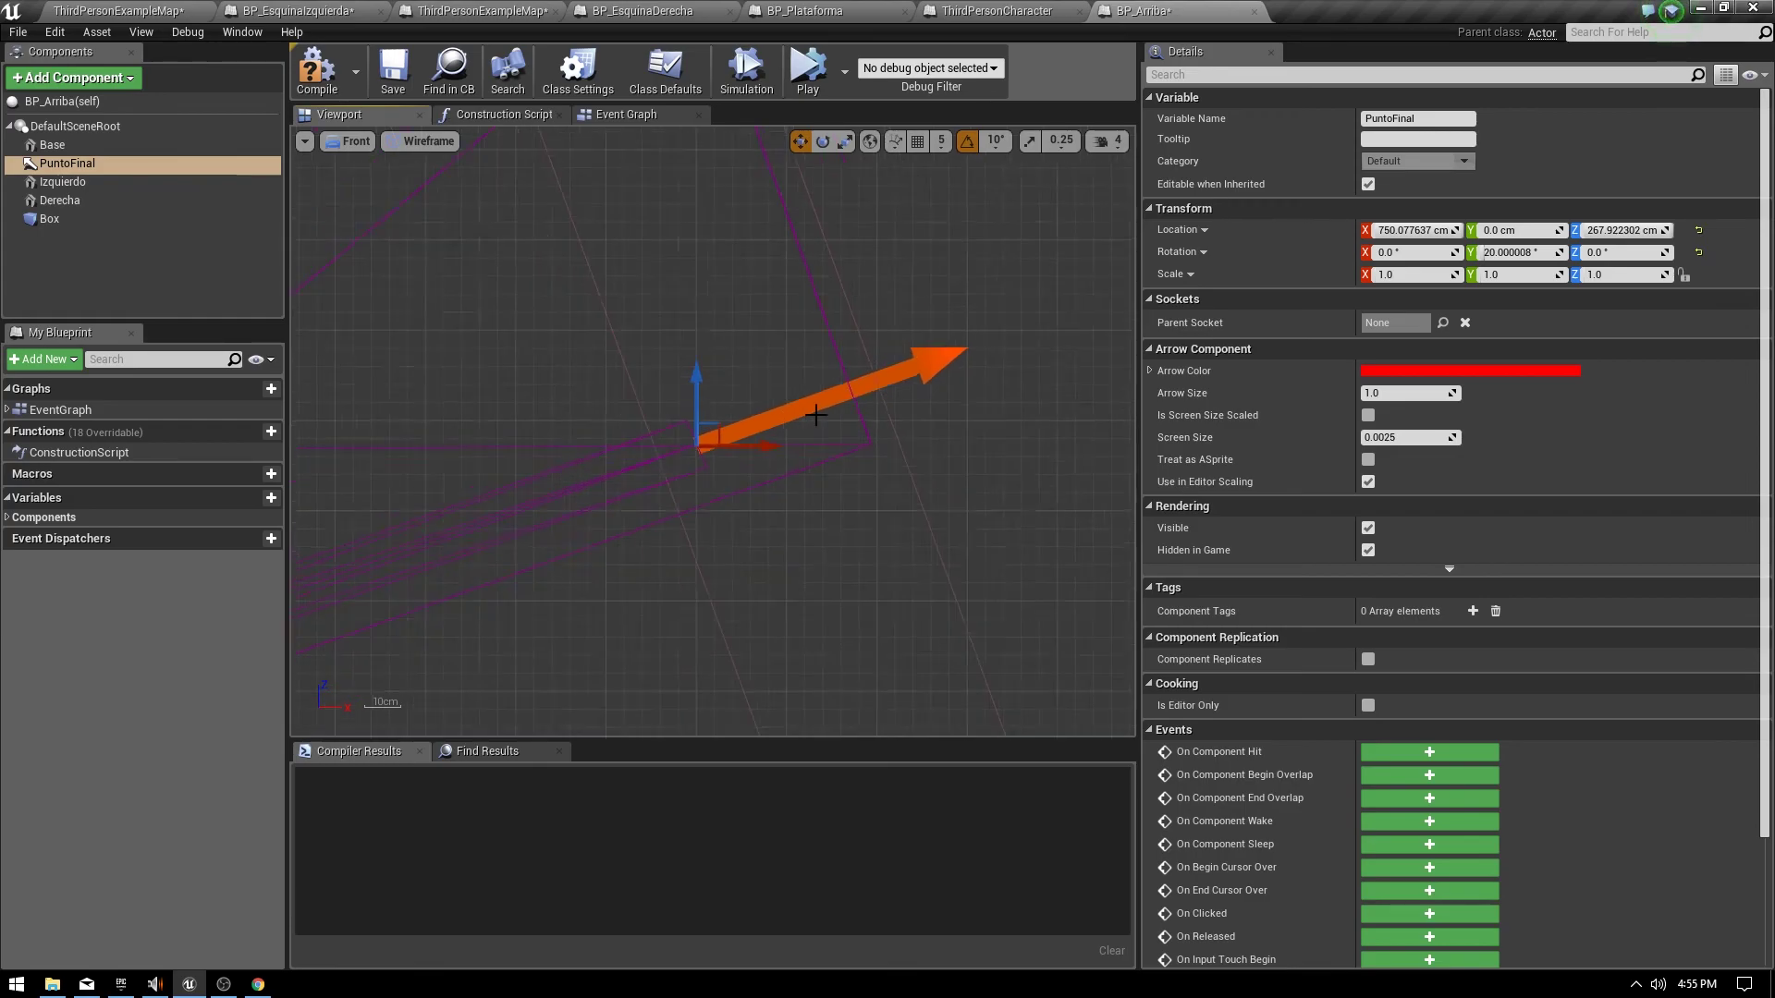
scroll(757, 405, down, 1)
click(344, 142)
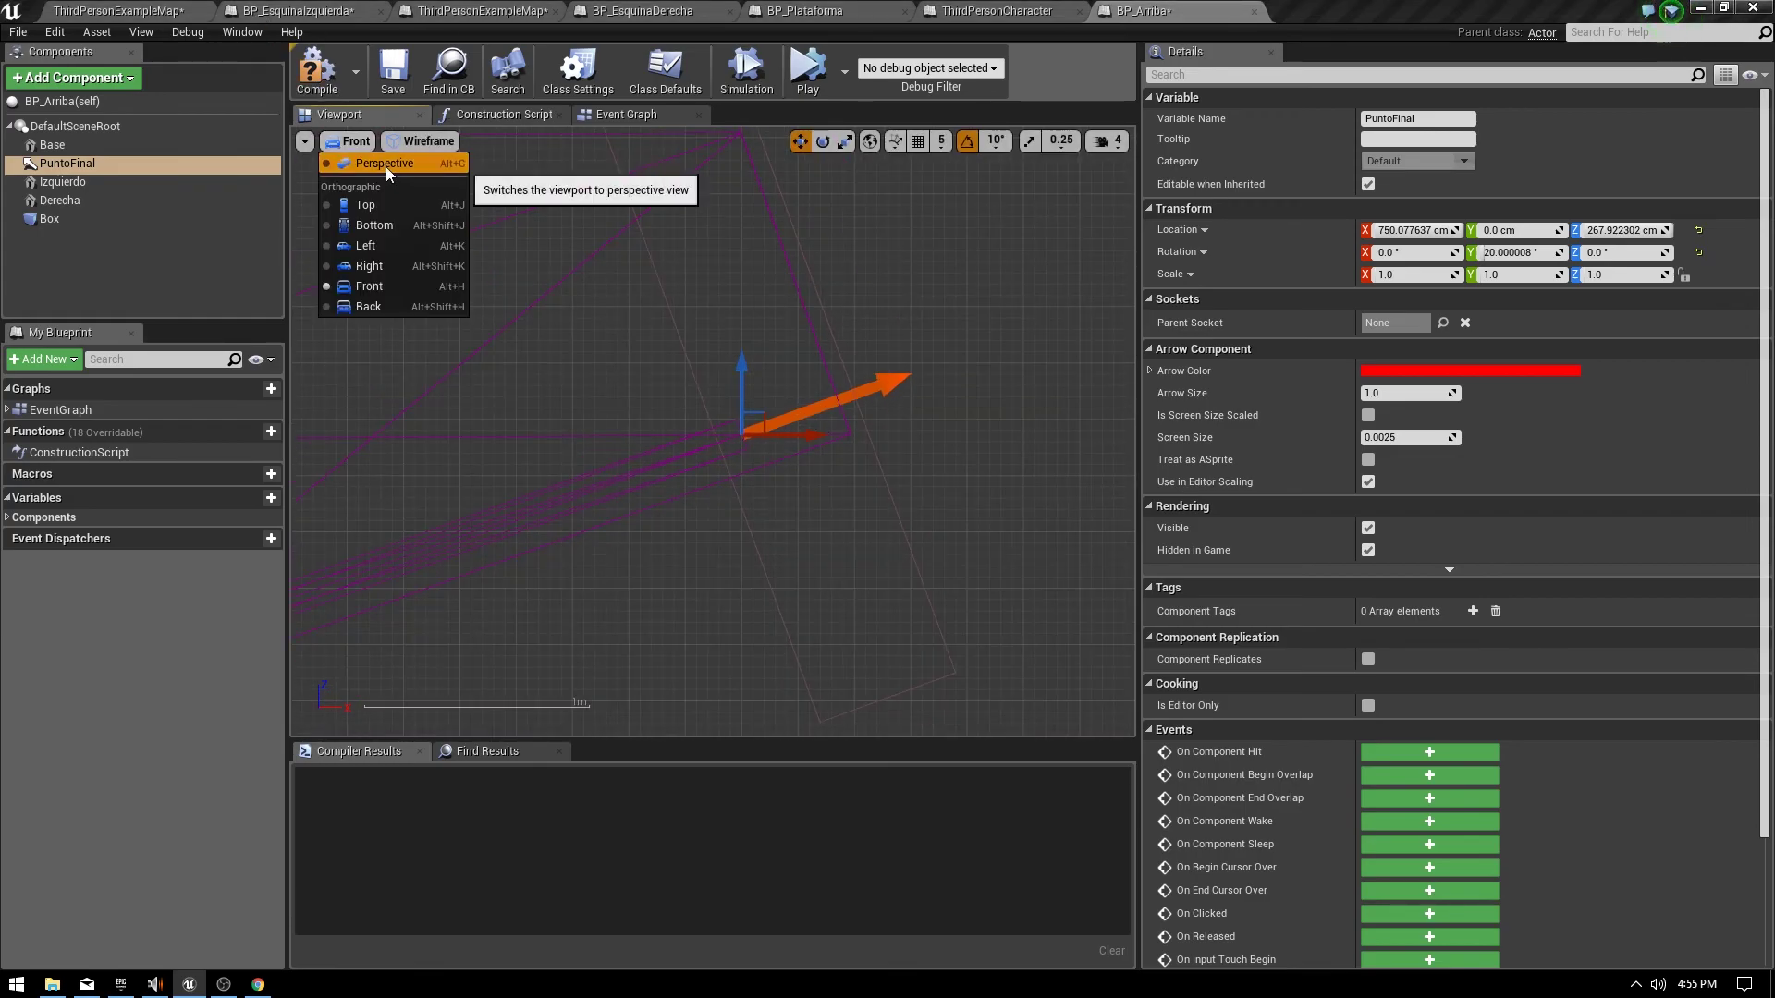
click(393, 164)
Select the Izquierdo and Derecha side walls and lower them onto the tilted ramp floor.
mouse_move(712, 443)
right_down()
mouse_move(704, 384)
mouse_move(647, 416)
right_up()
click(704, 384)
ctrl+click(786, 412)
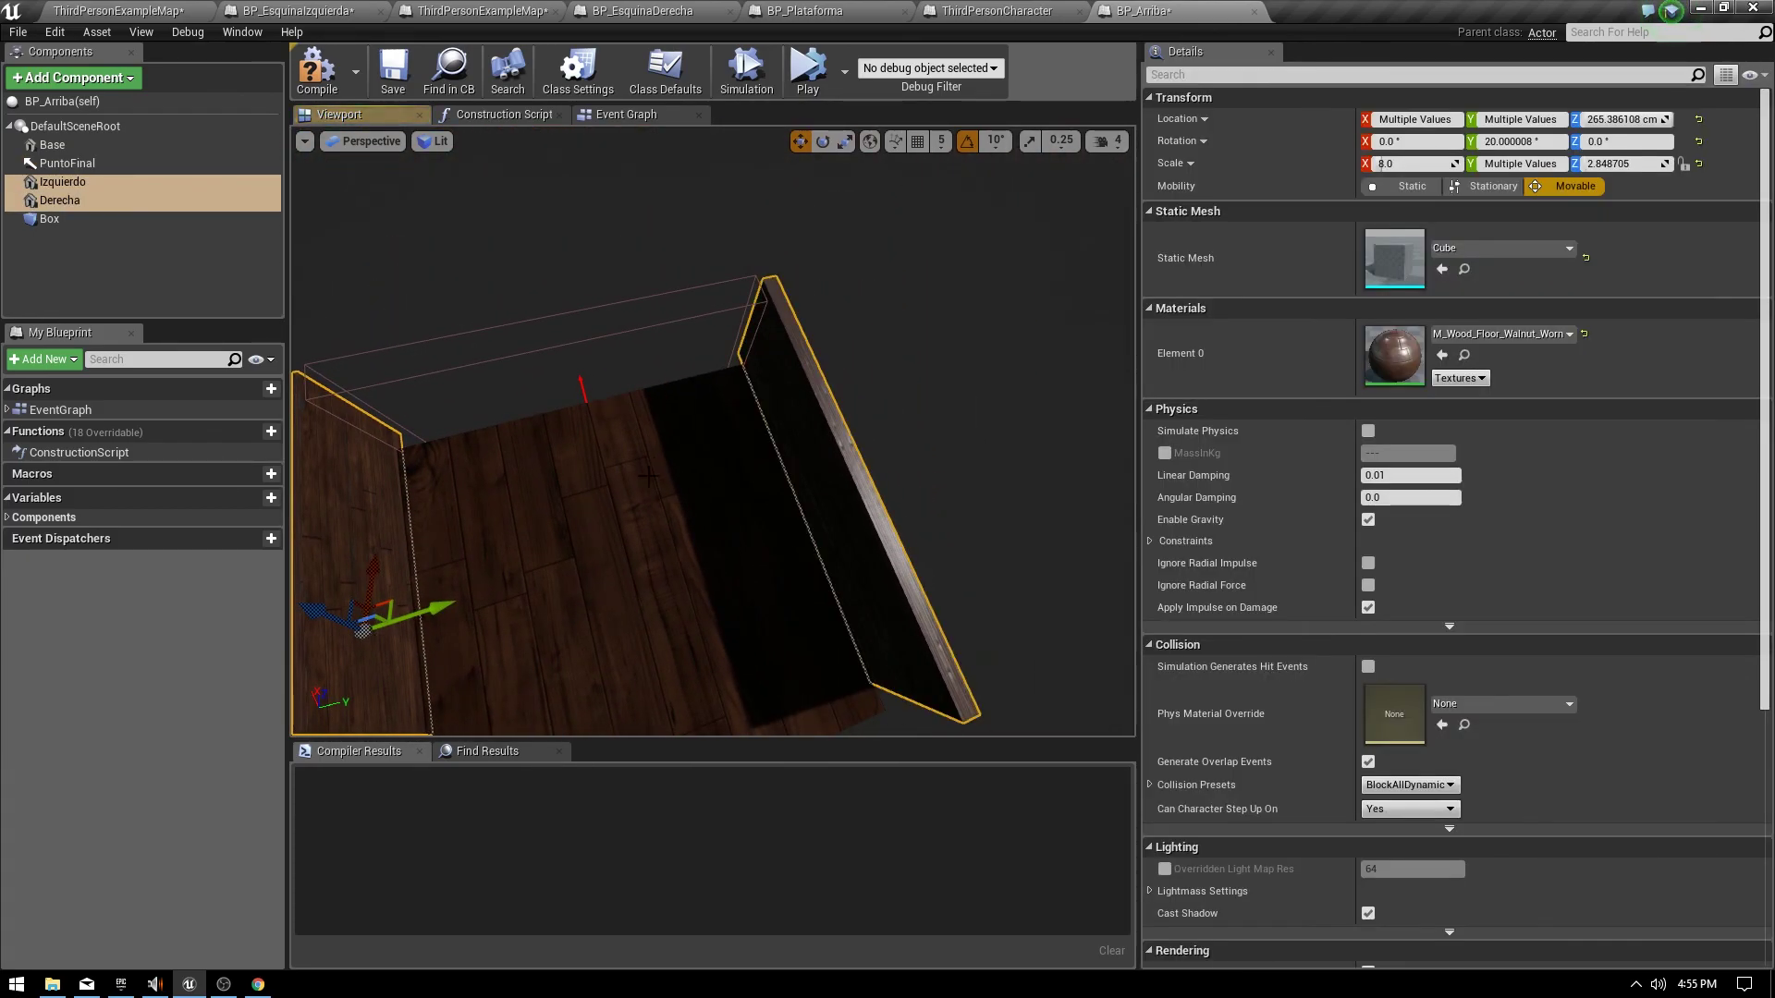
right_drag(785, 412, 786, 412)
right_drag(606, 541, 606, 552)
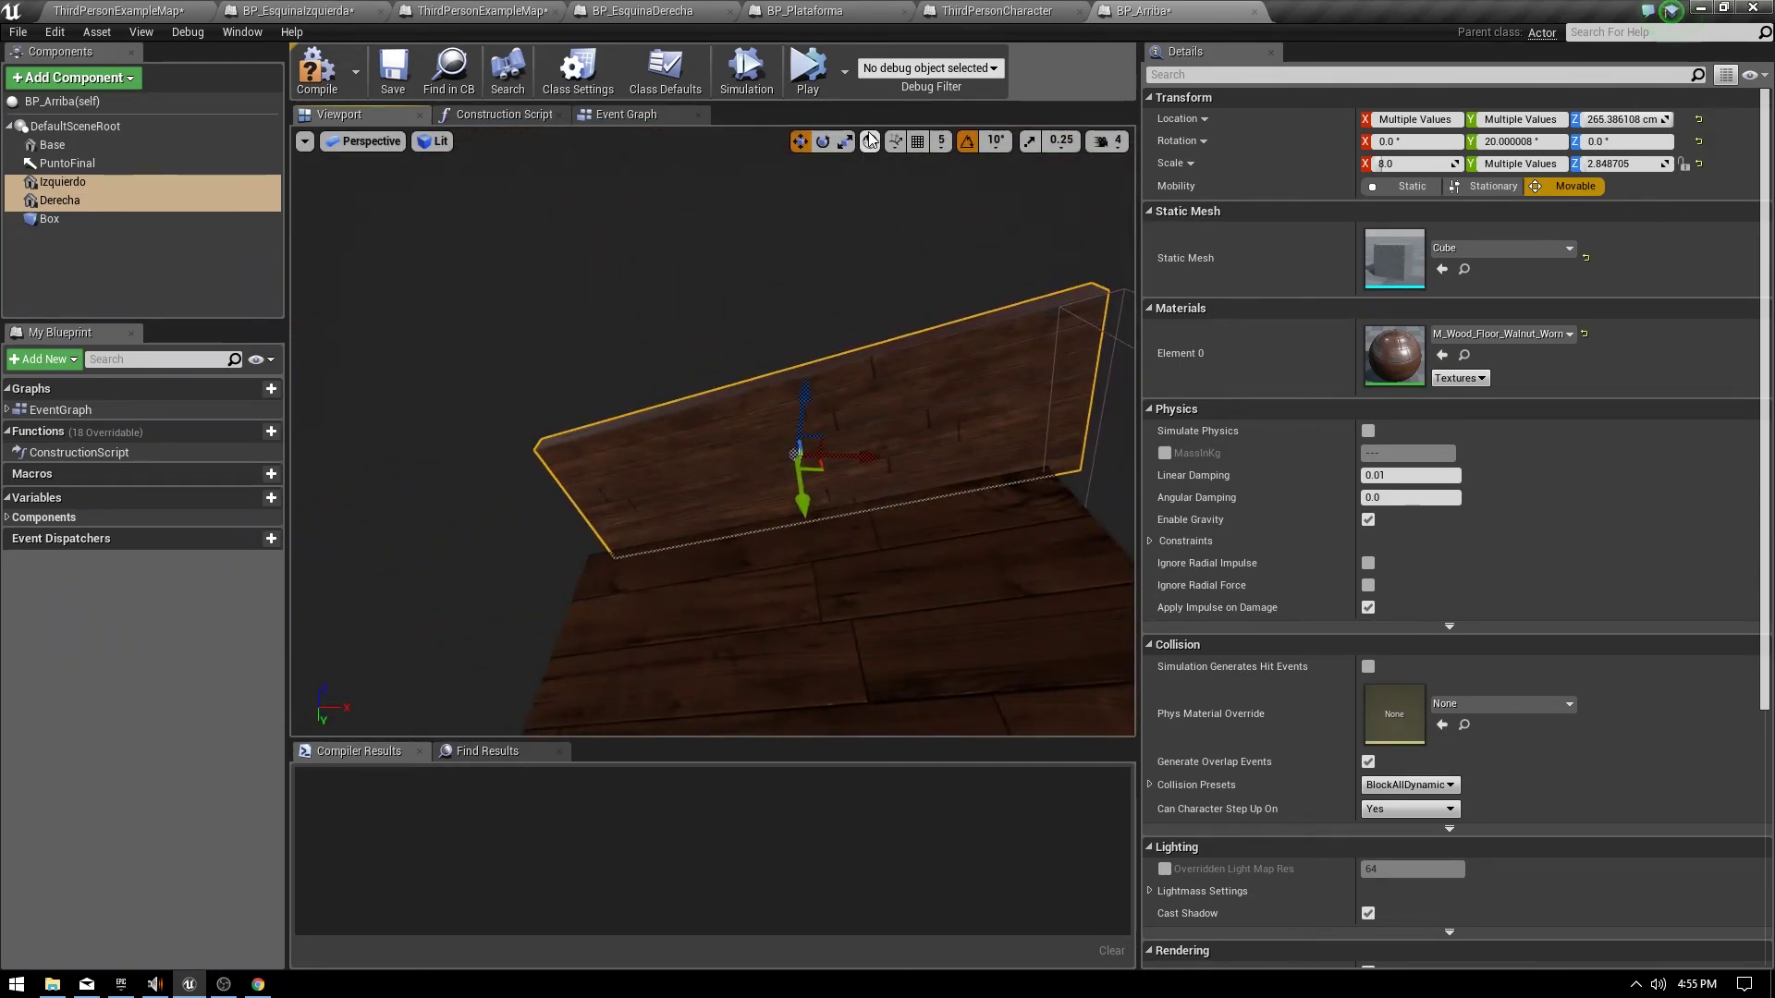
right_drag(812, 309, 832, 352)
right_drag(936, 422, 935, 423)
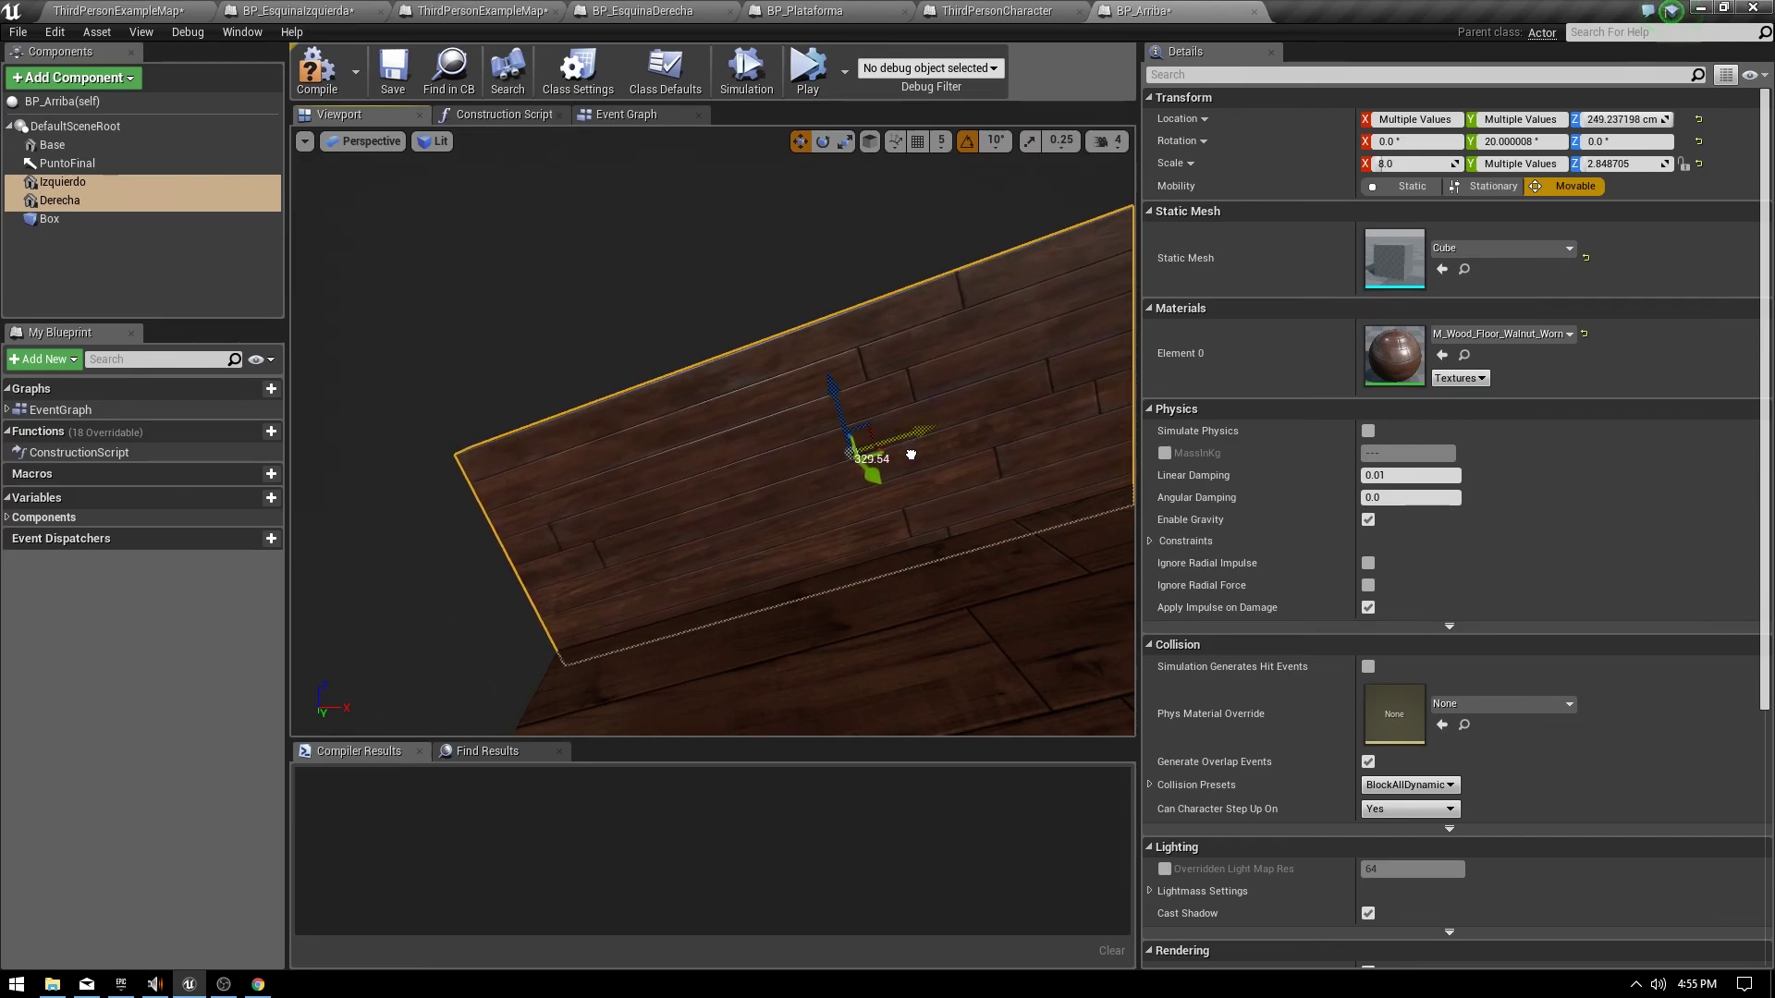
right_drag(916, 458, 916, 457)
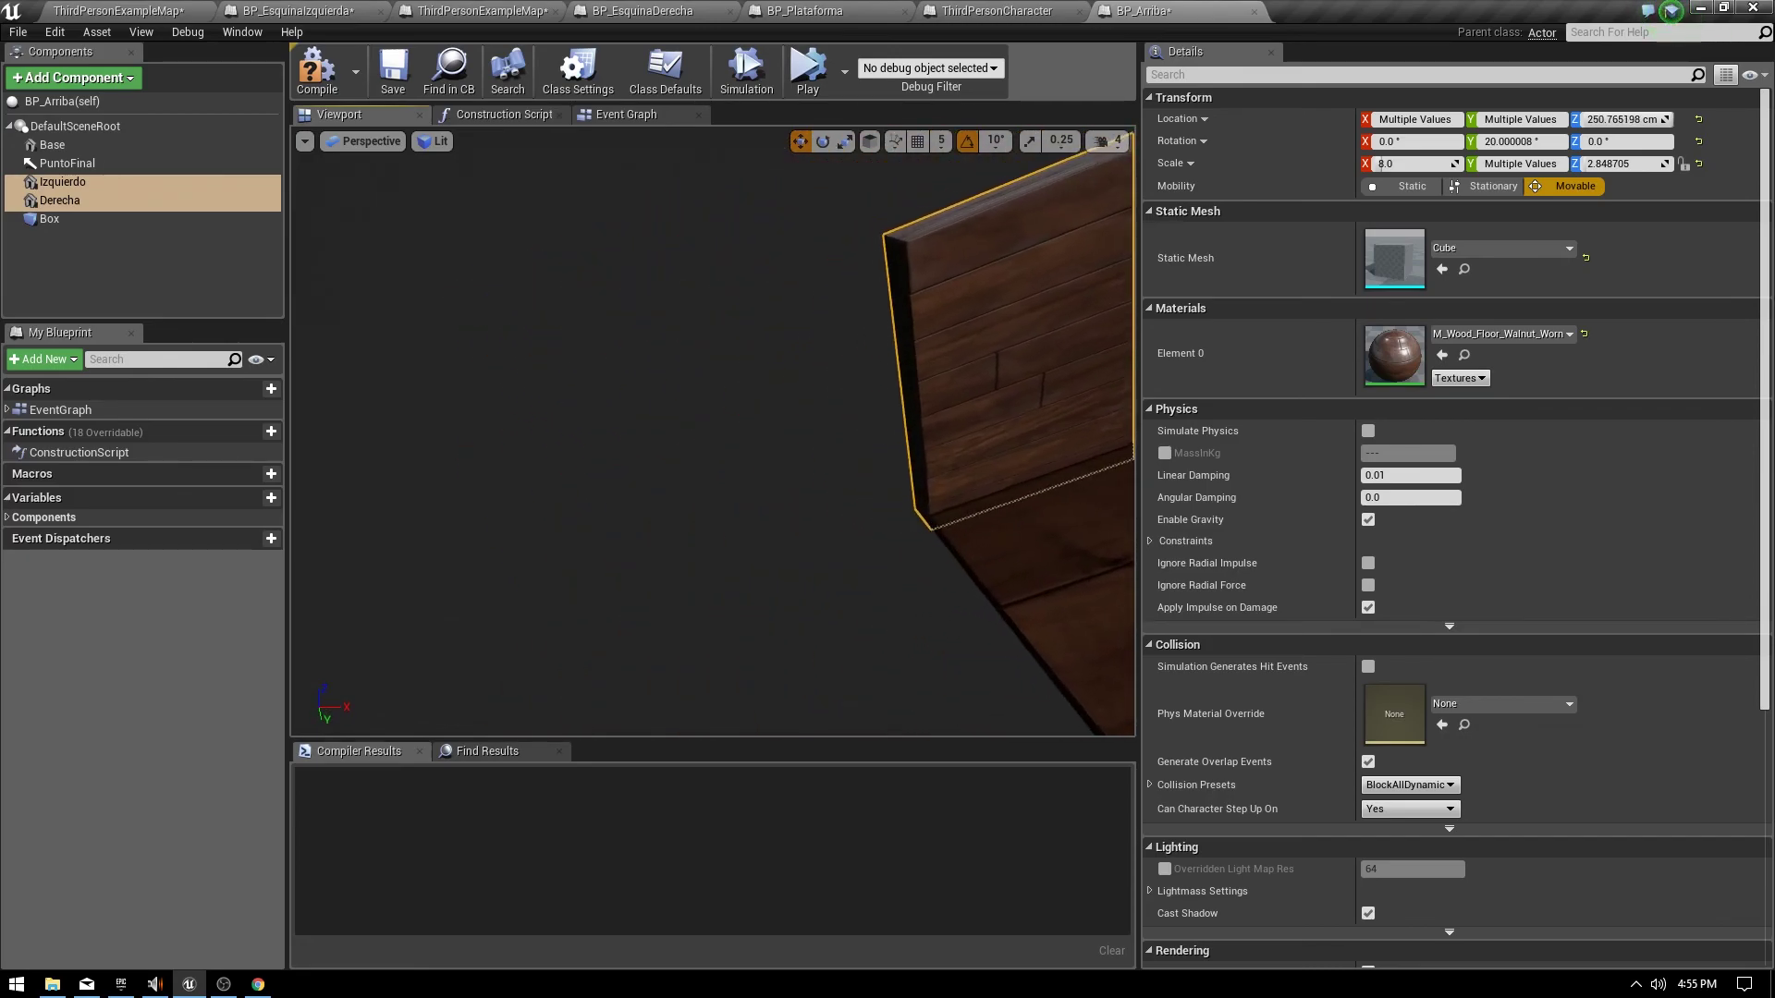
right_drag(676, 533, 676, 533)
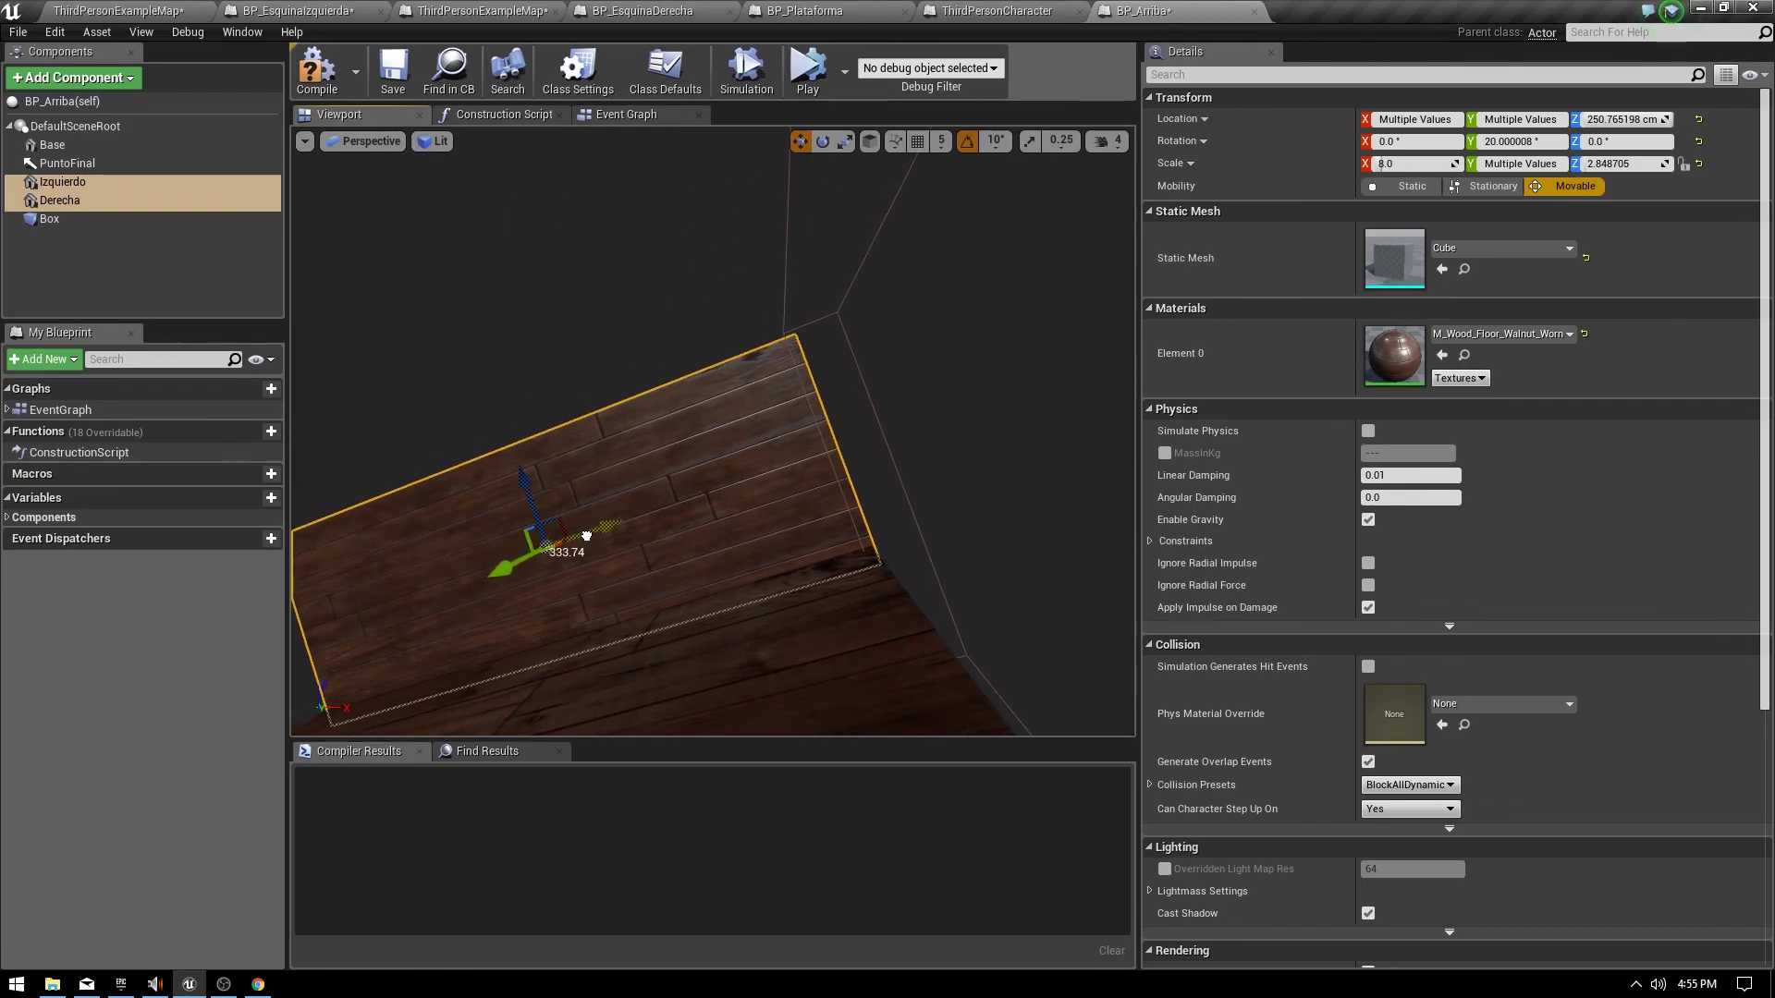
Nudge the Izquierdo wall to line up flush, then check the PuntoFinal arrow.
click(585, 537)
right_drag(418, 539, 419, 539)
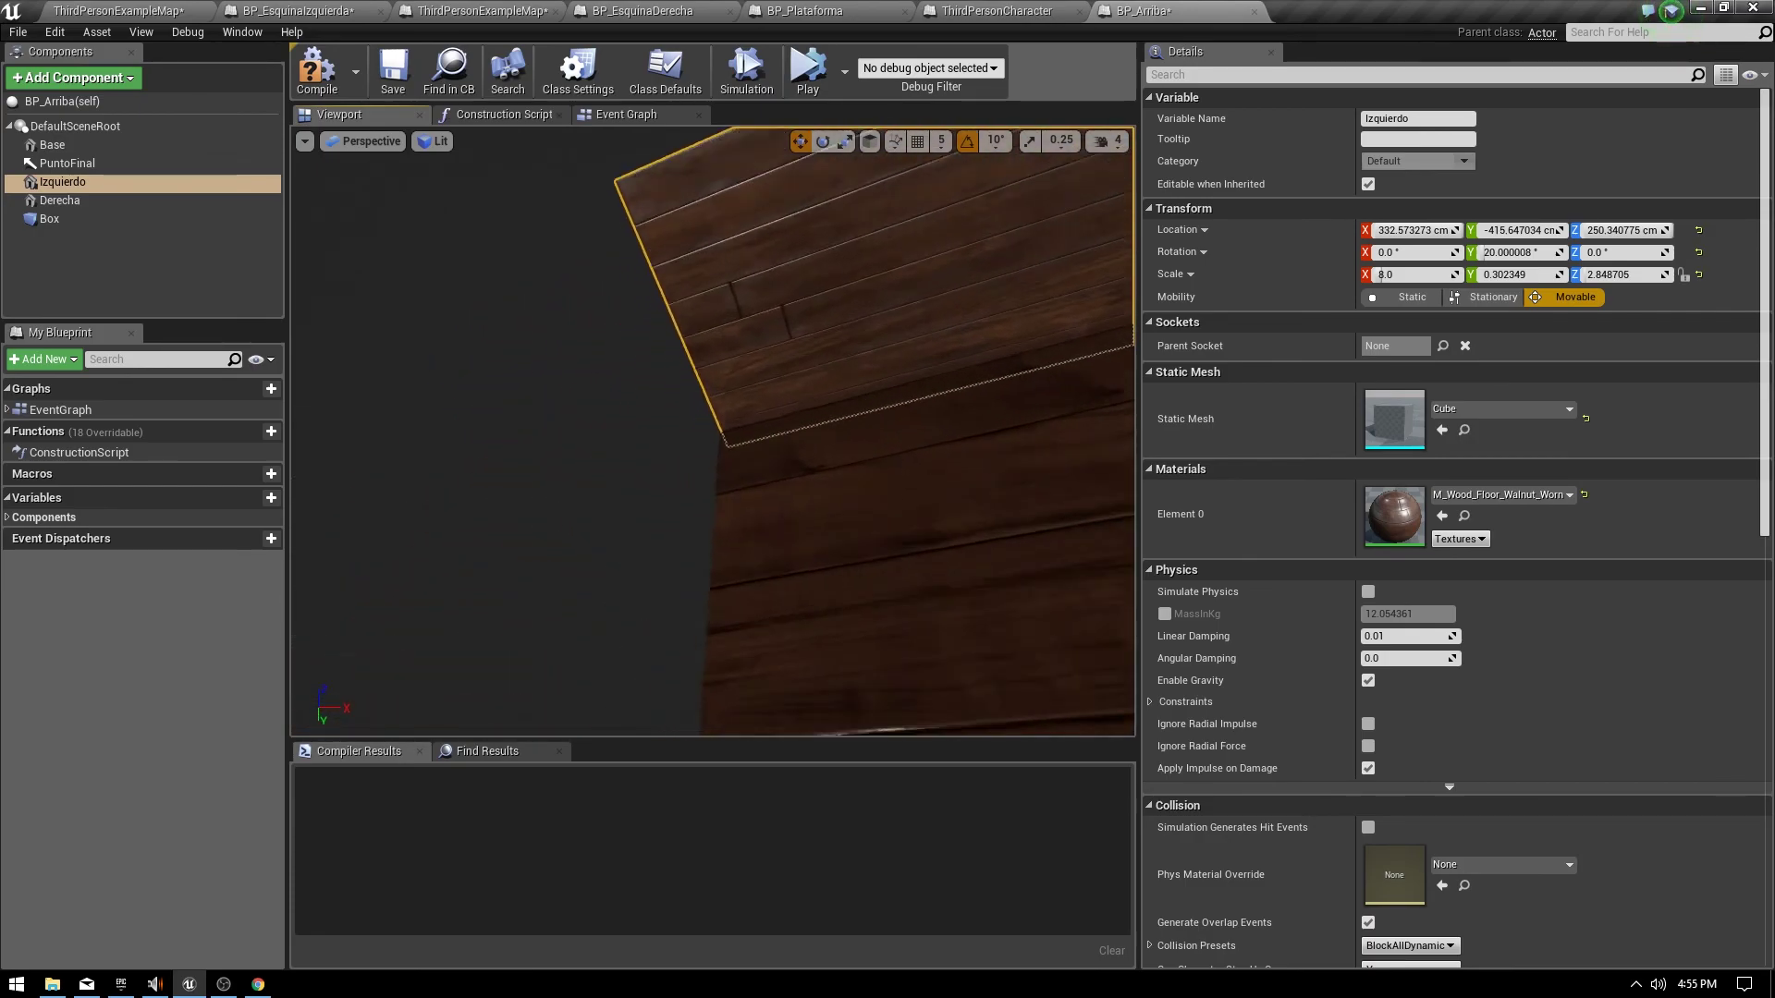
right_drag(531, 432, 531, 432)
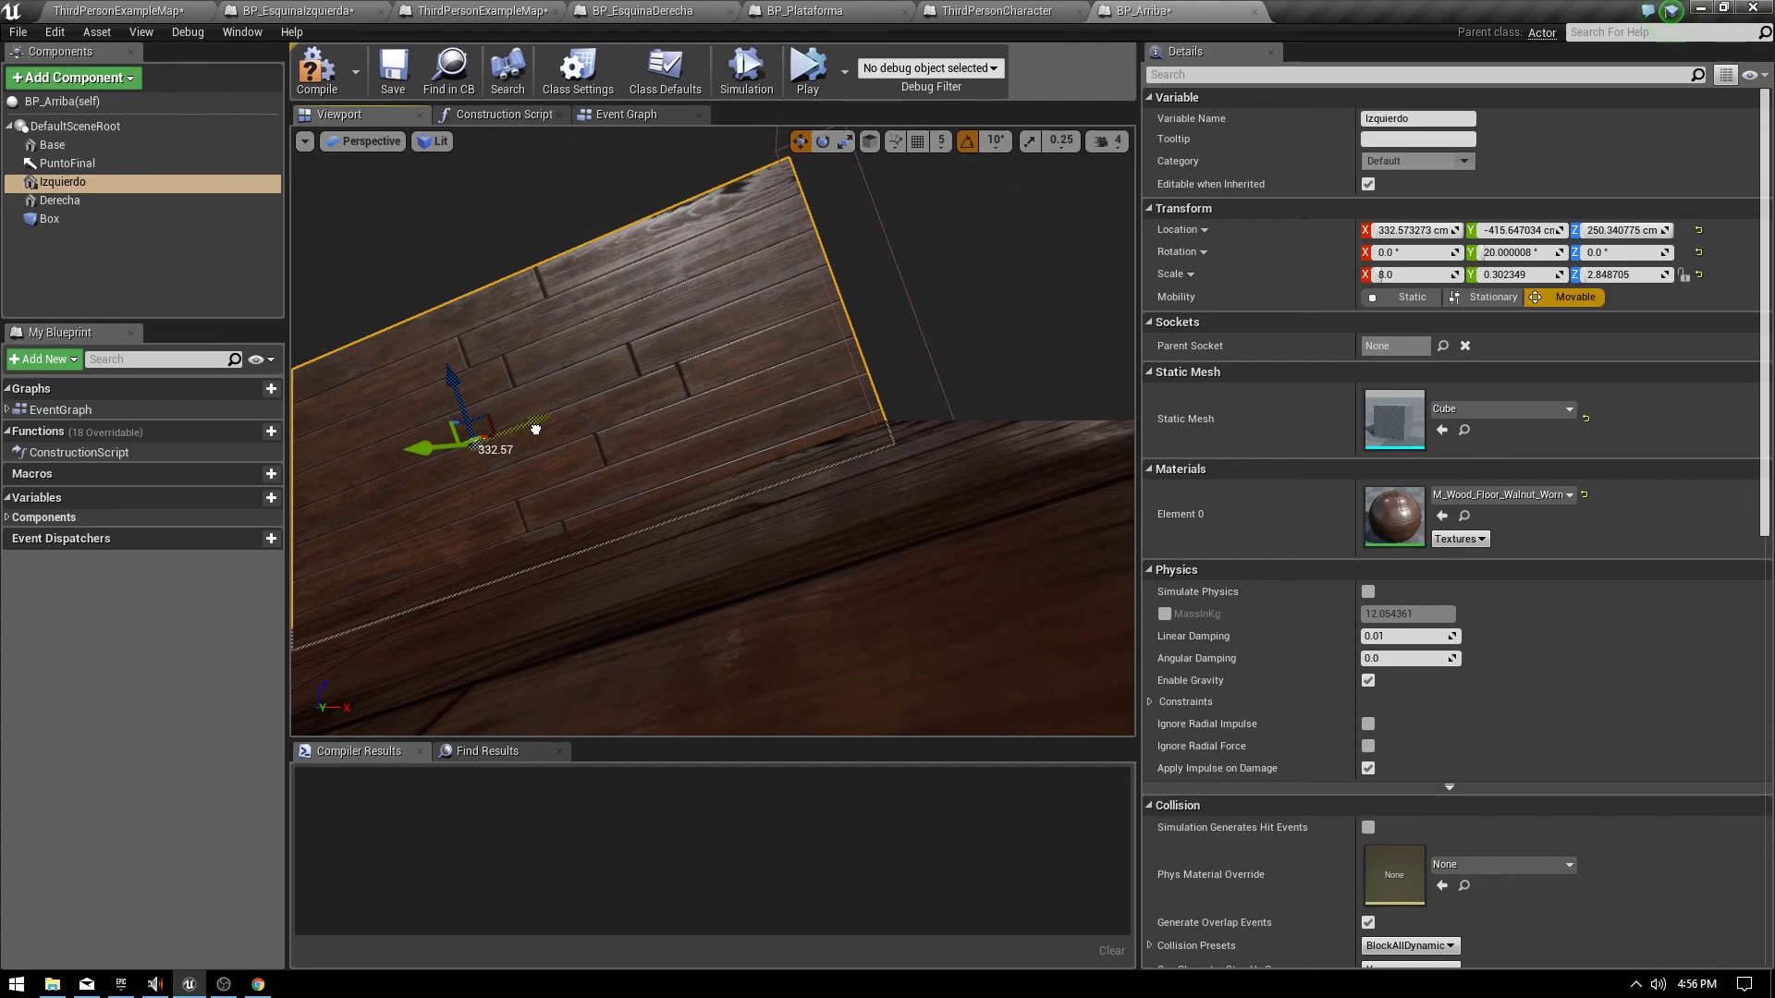
mouse_move(534, 428)
right_down()
mouse_move(636, 308)
mouse_move(878, 473)
right_up()
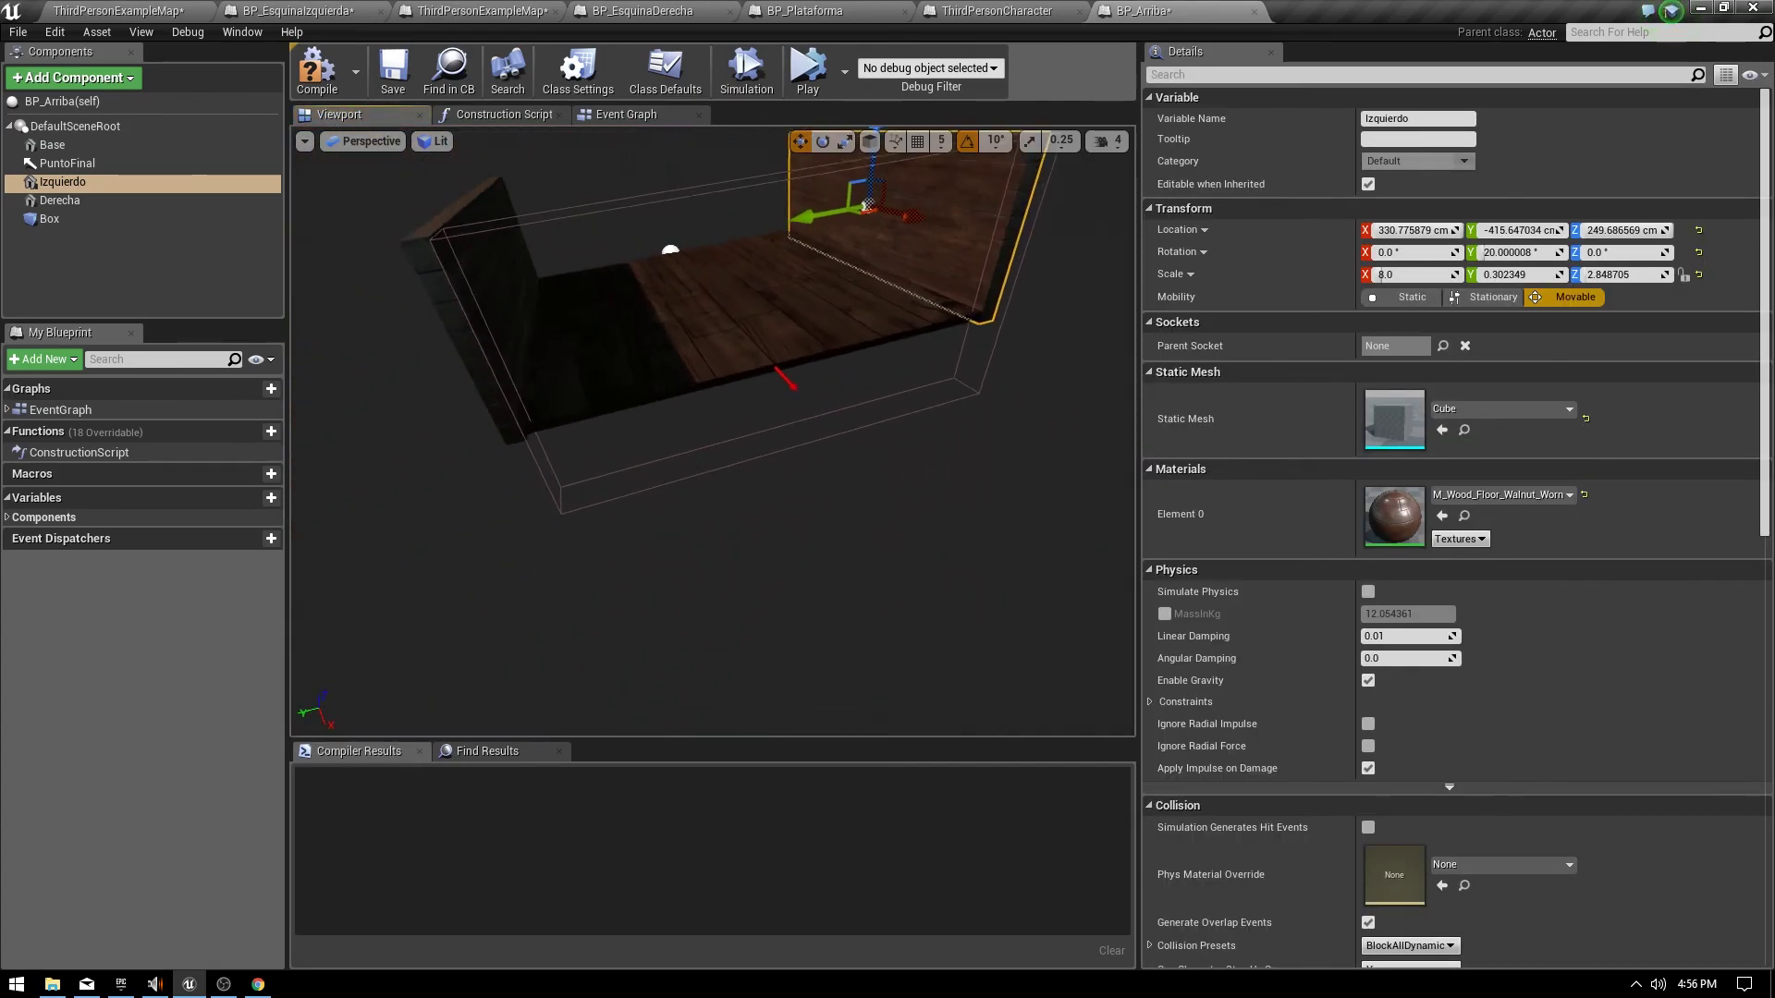
click(875, 441)
right_drag(875, 441, 876, 441)
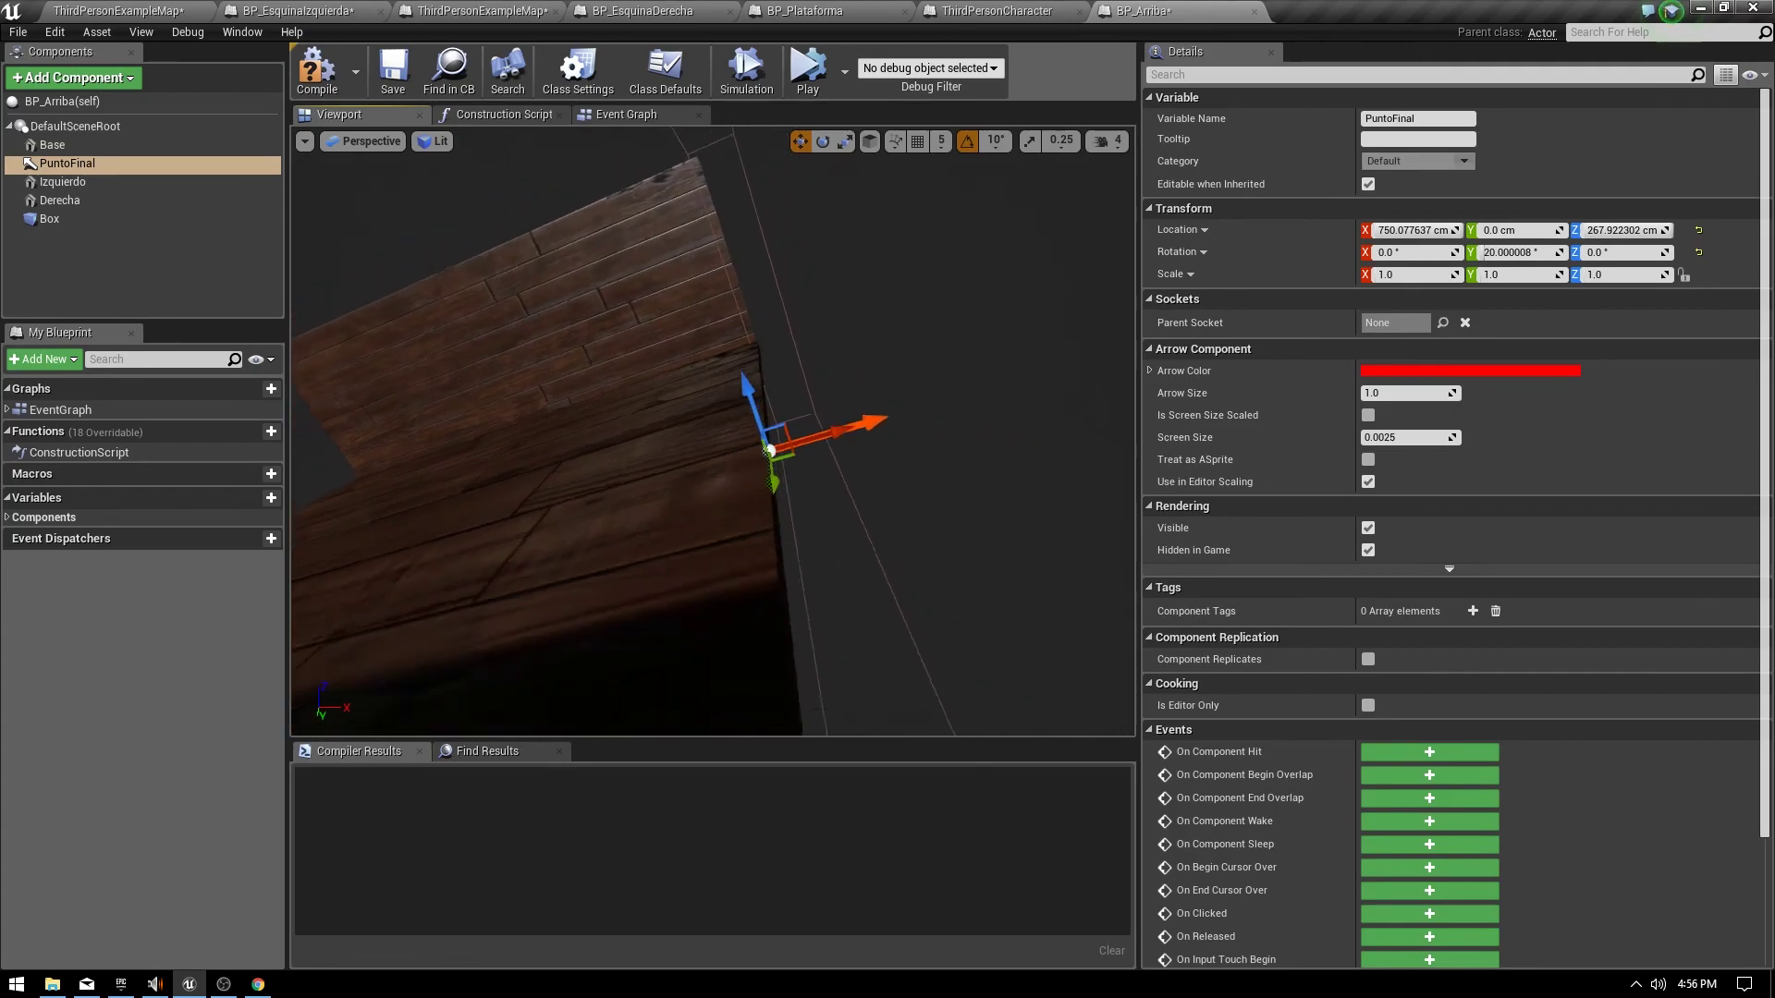
scroll(753, 439, down, 3)
right_drag(798, 482, 797, 483)
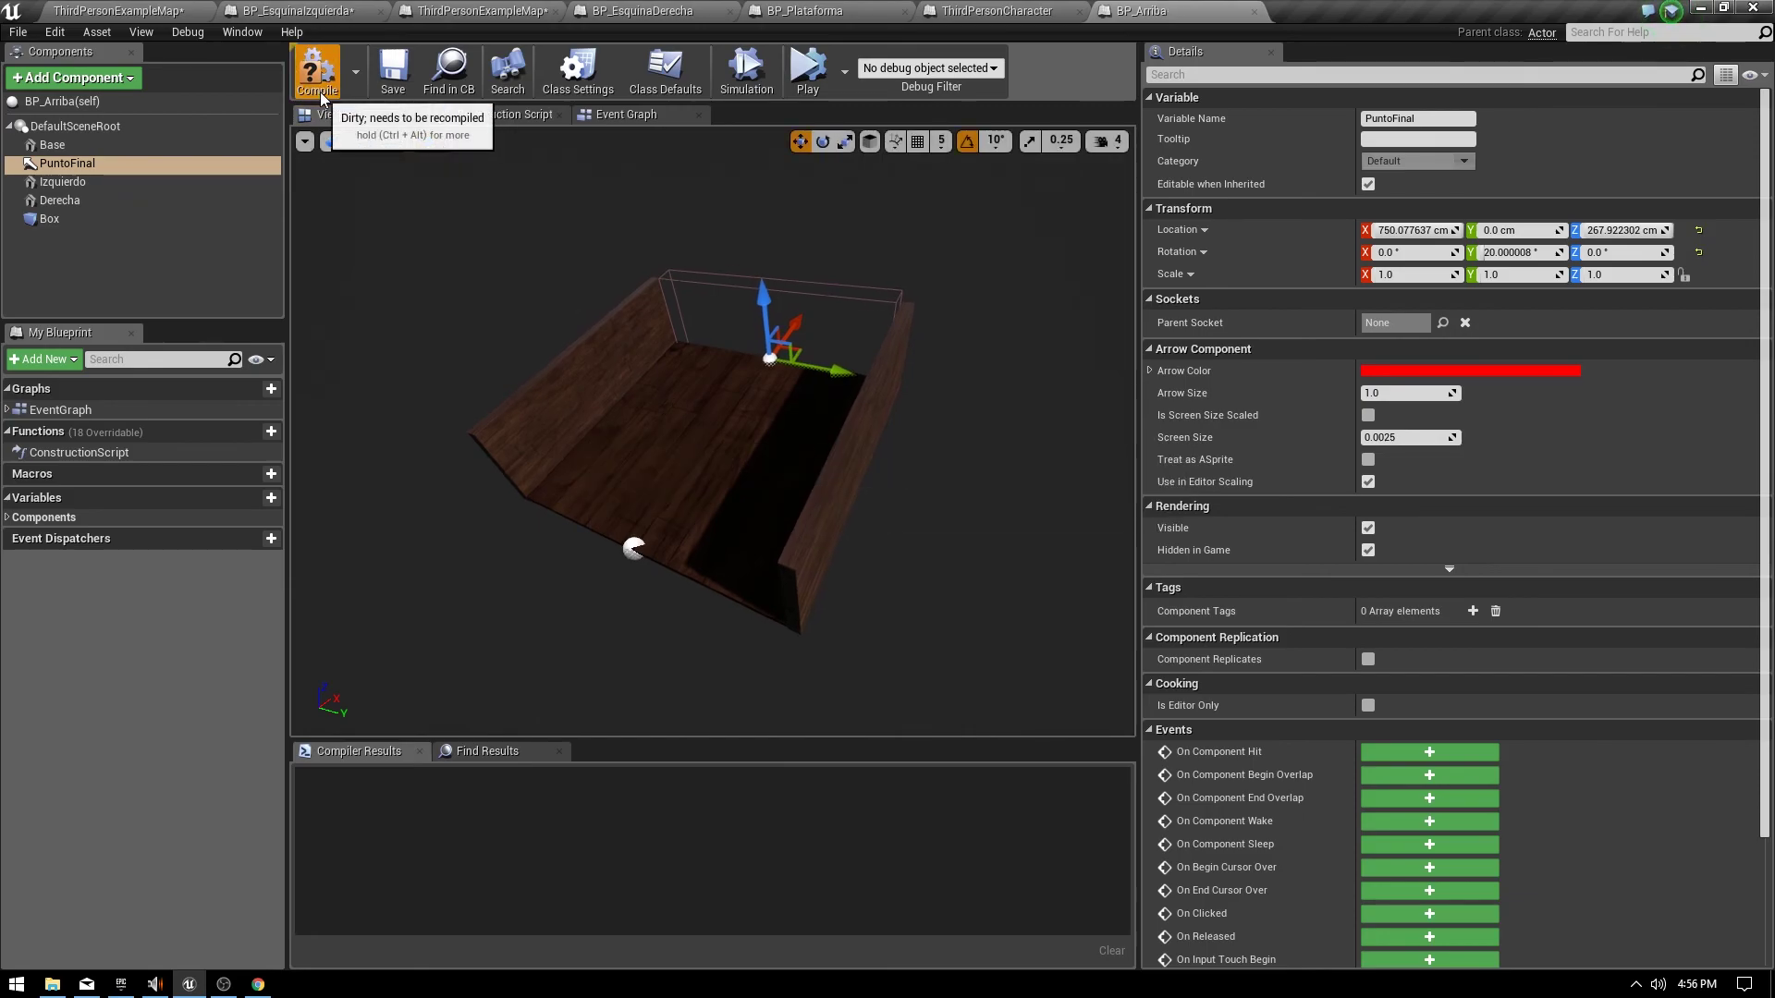
Save BP_Arriba, then duplicate BP_Plataforma as BP_Abajo and open the copy.
click(393, 92)
click(118, 9)
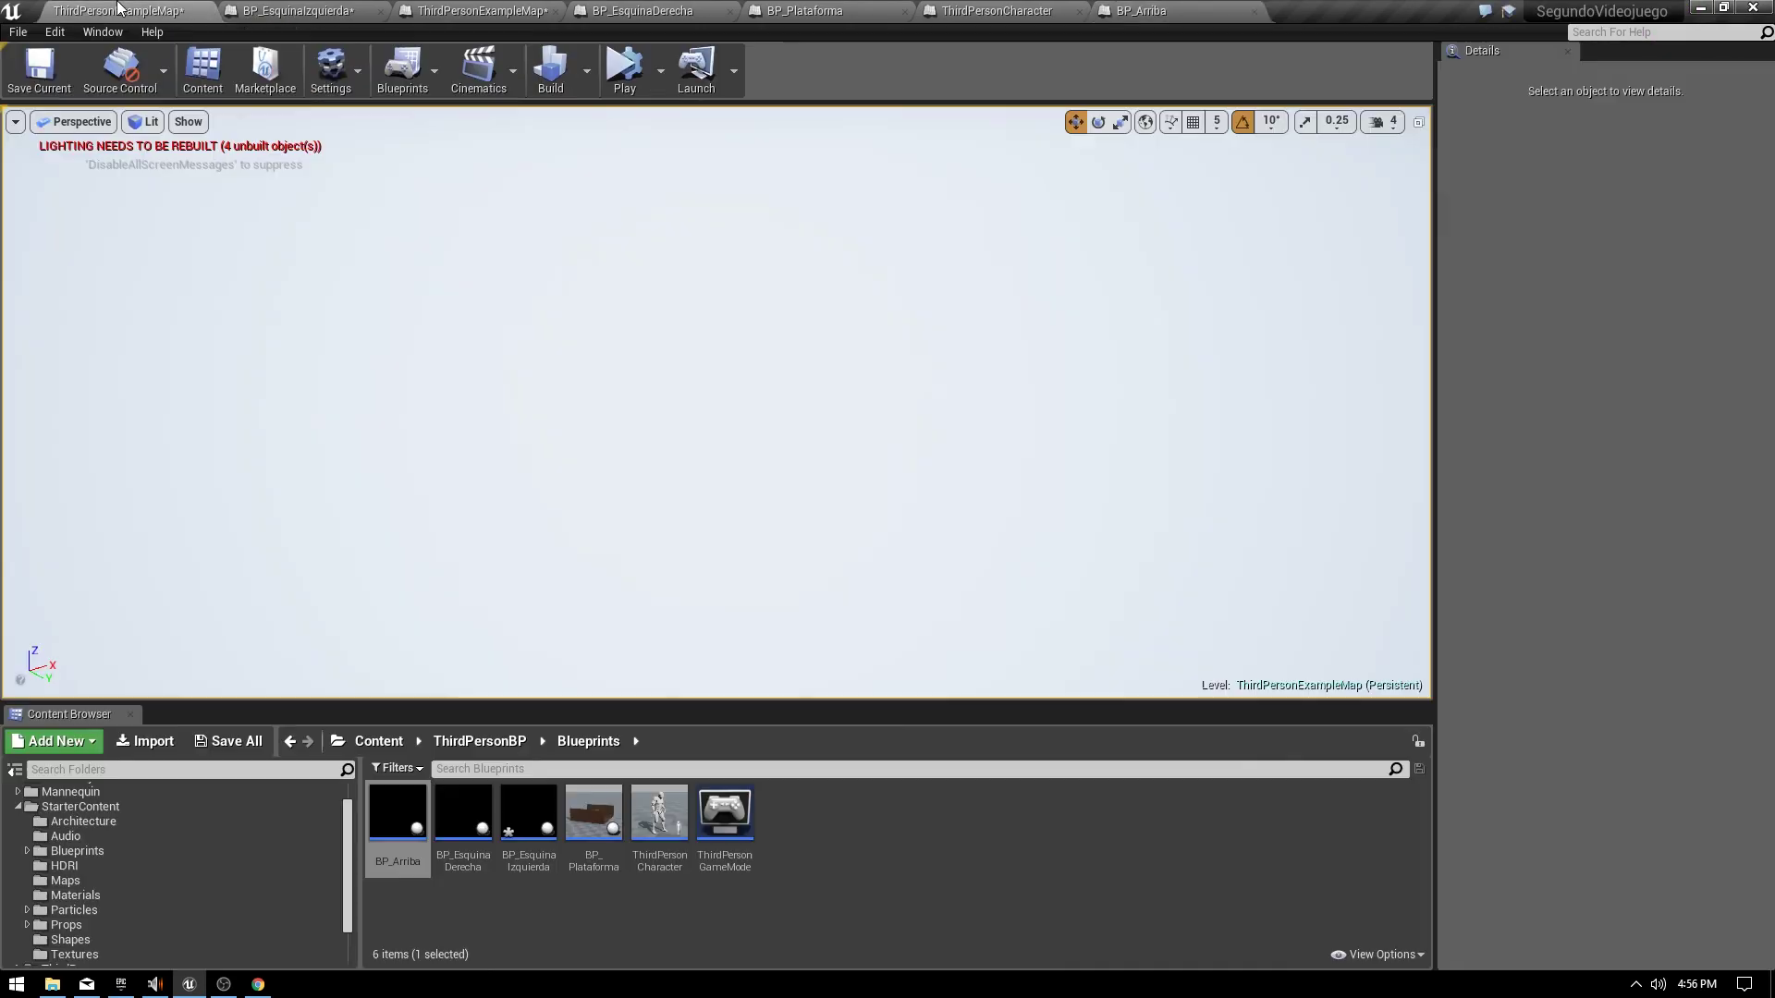
click(593, 813)
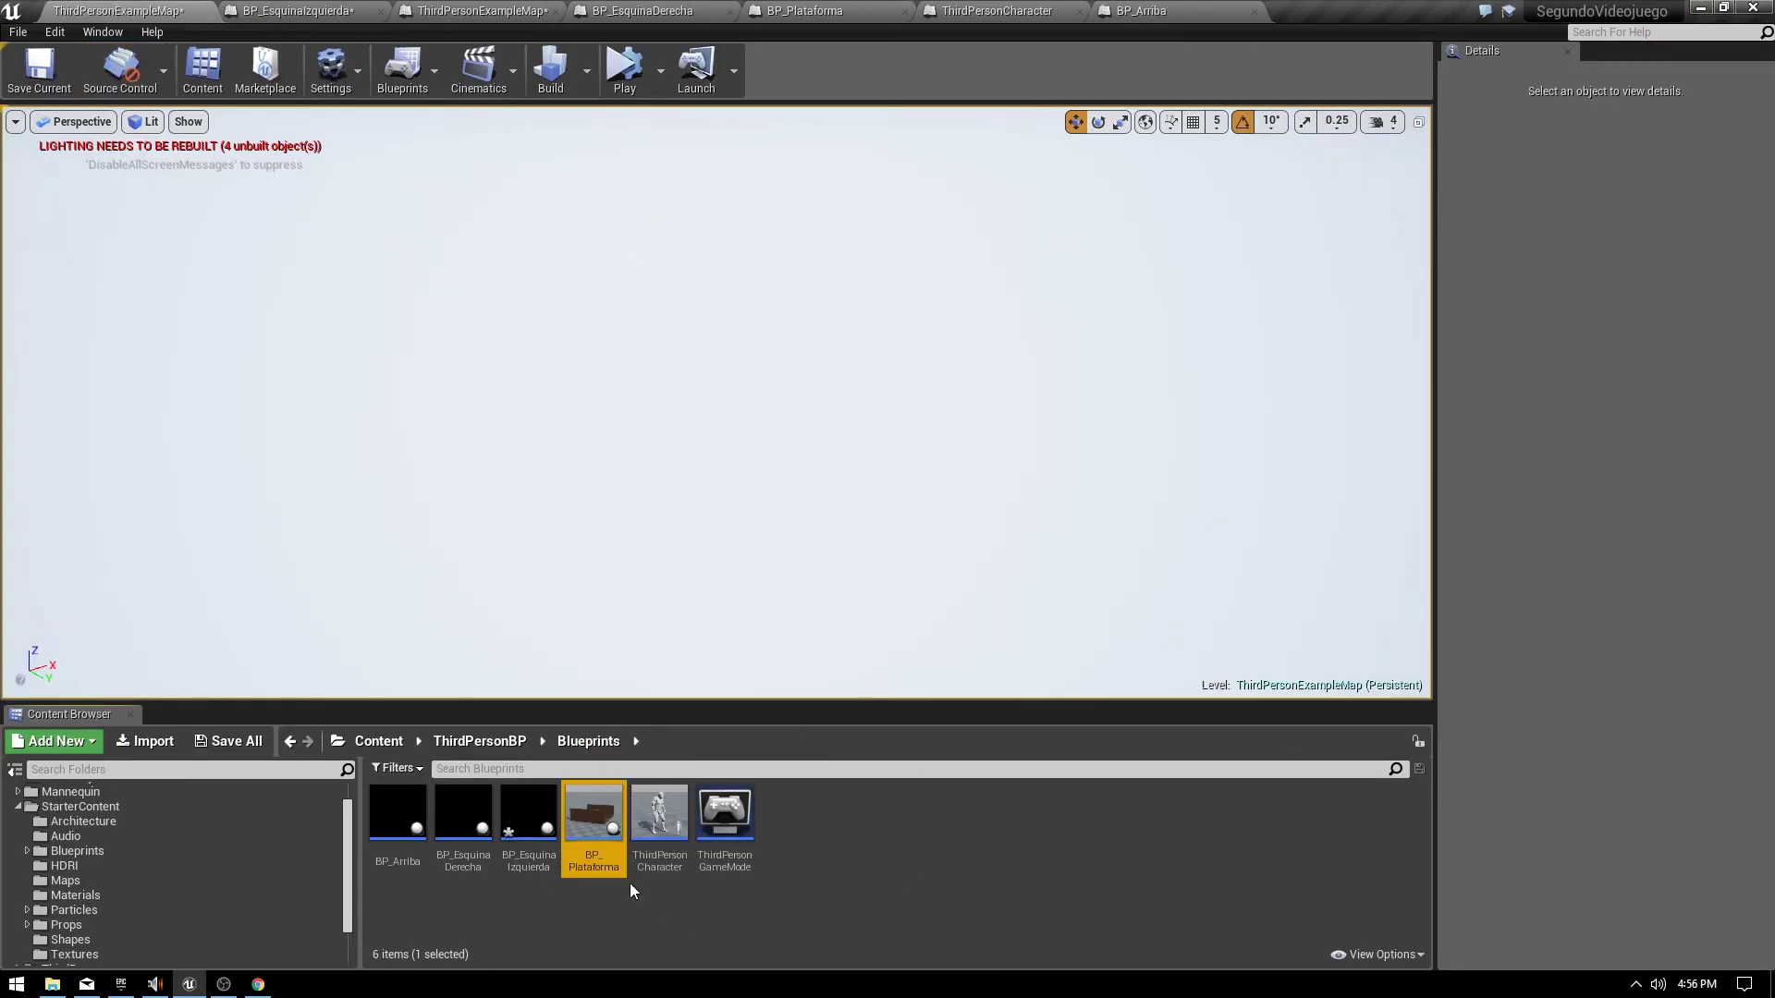
right_click(594, 813)
click(688, 534)
text(BP_Abajo)
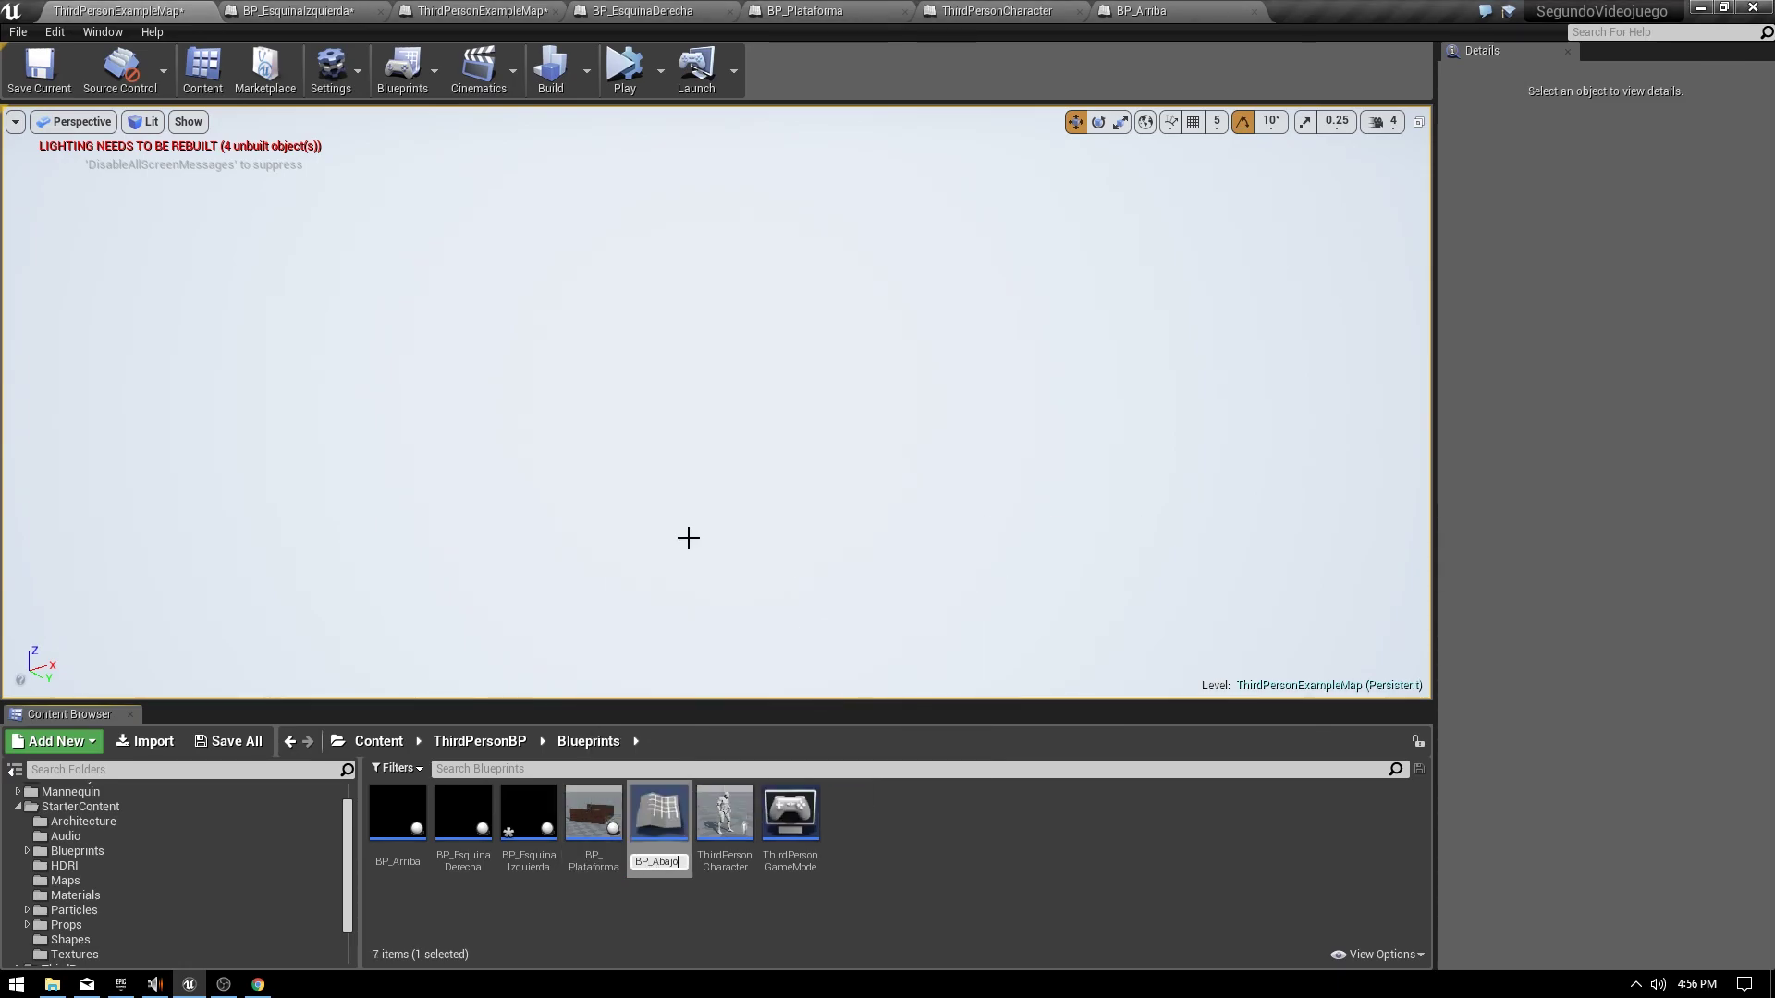
key(Return)
double_click(398, 813)
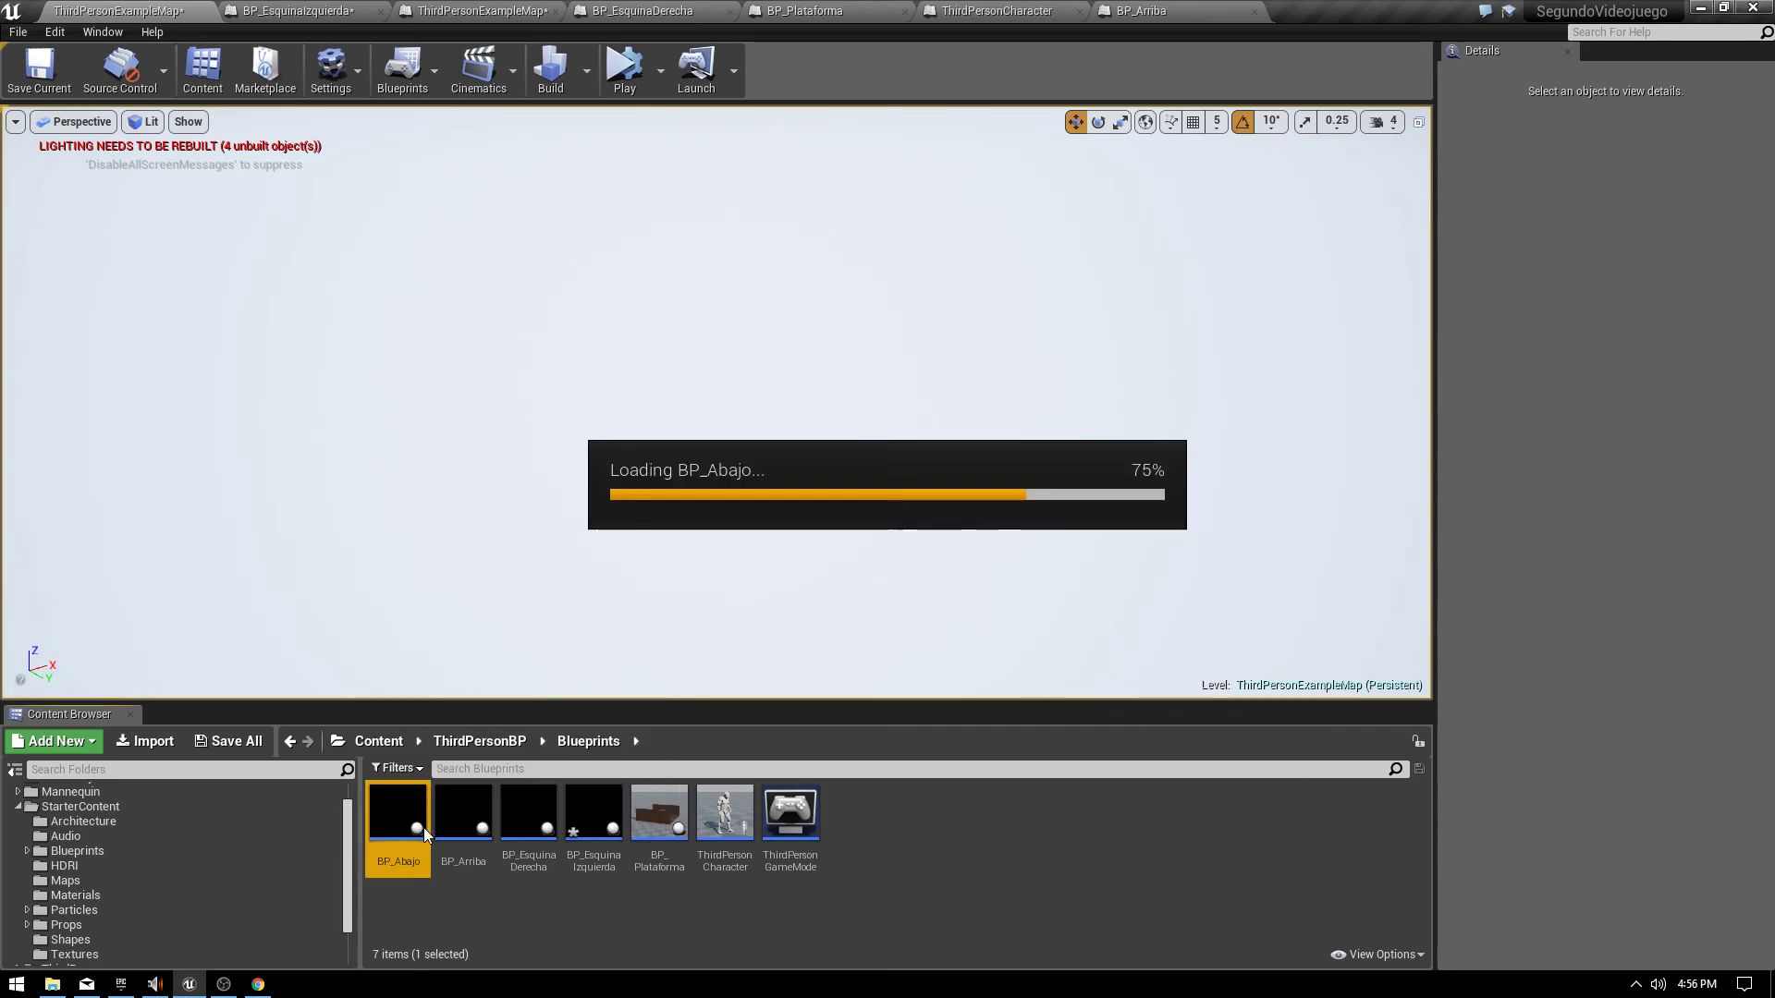
Select BP_Abajo's pieces from Base to Box and rotate them -20° around Y.
click(388, 114)
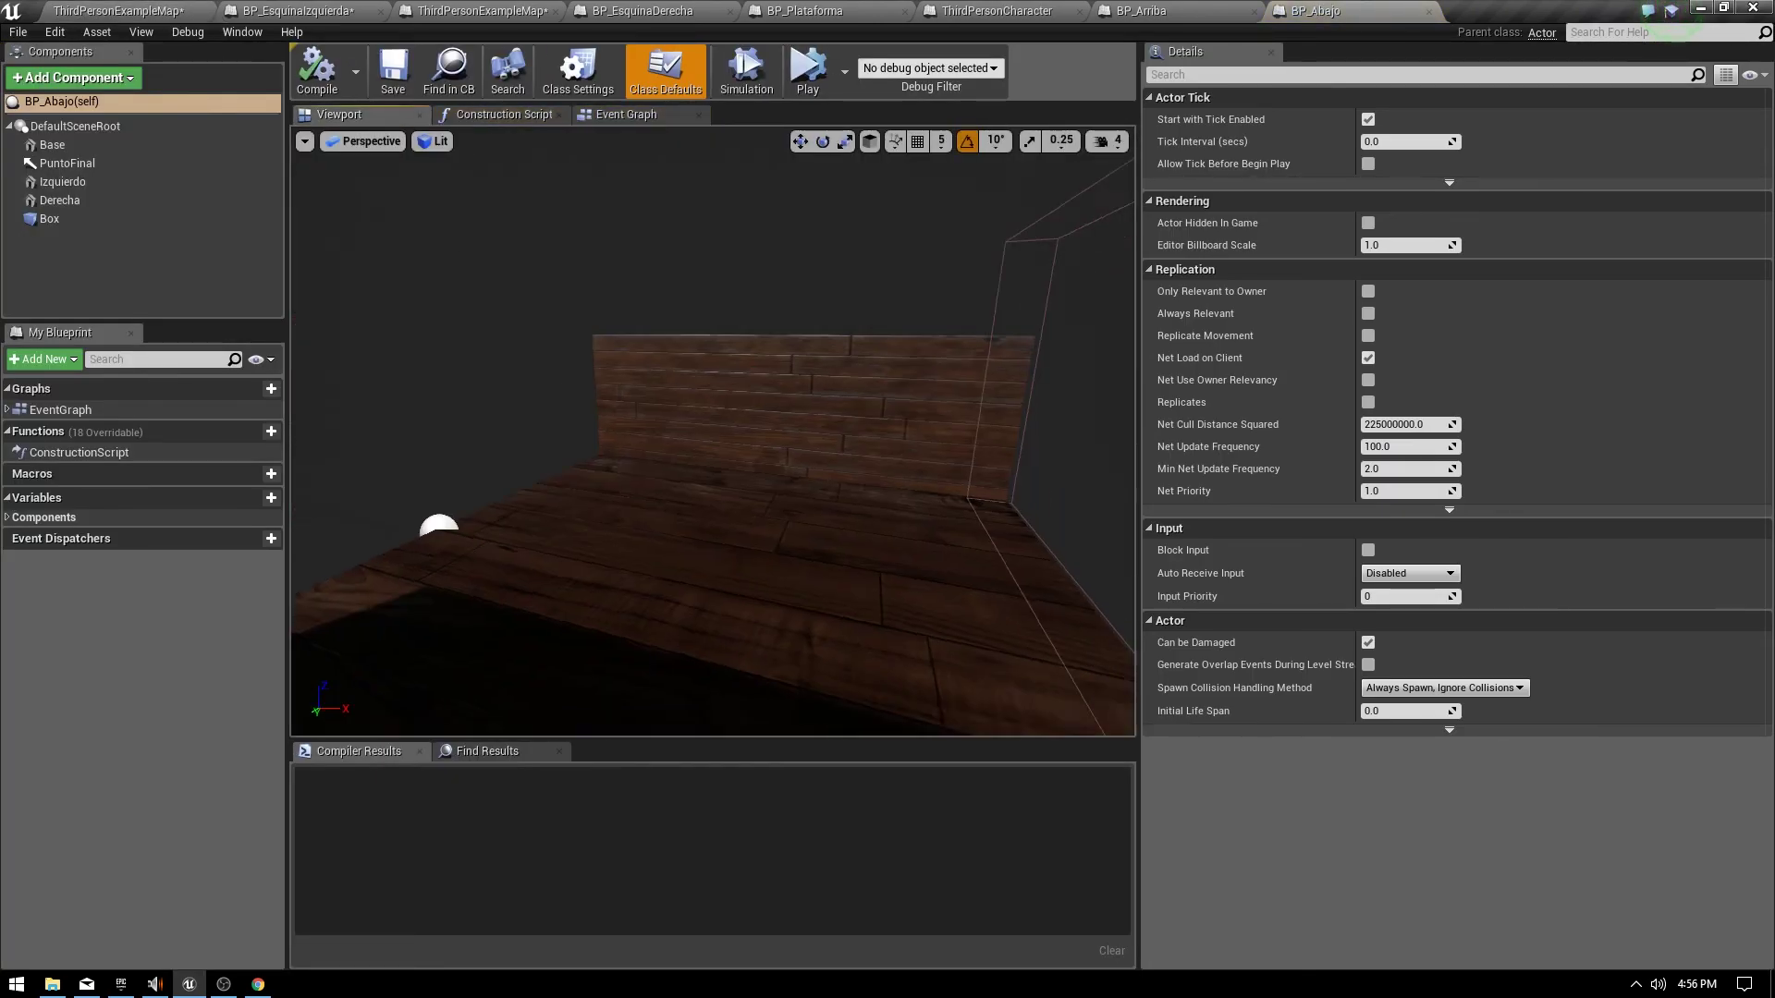
alt+drag(497, 349, 573, 361)
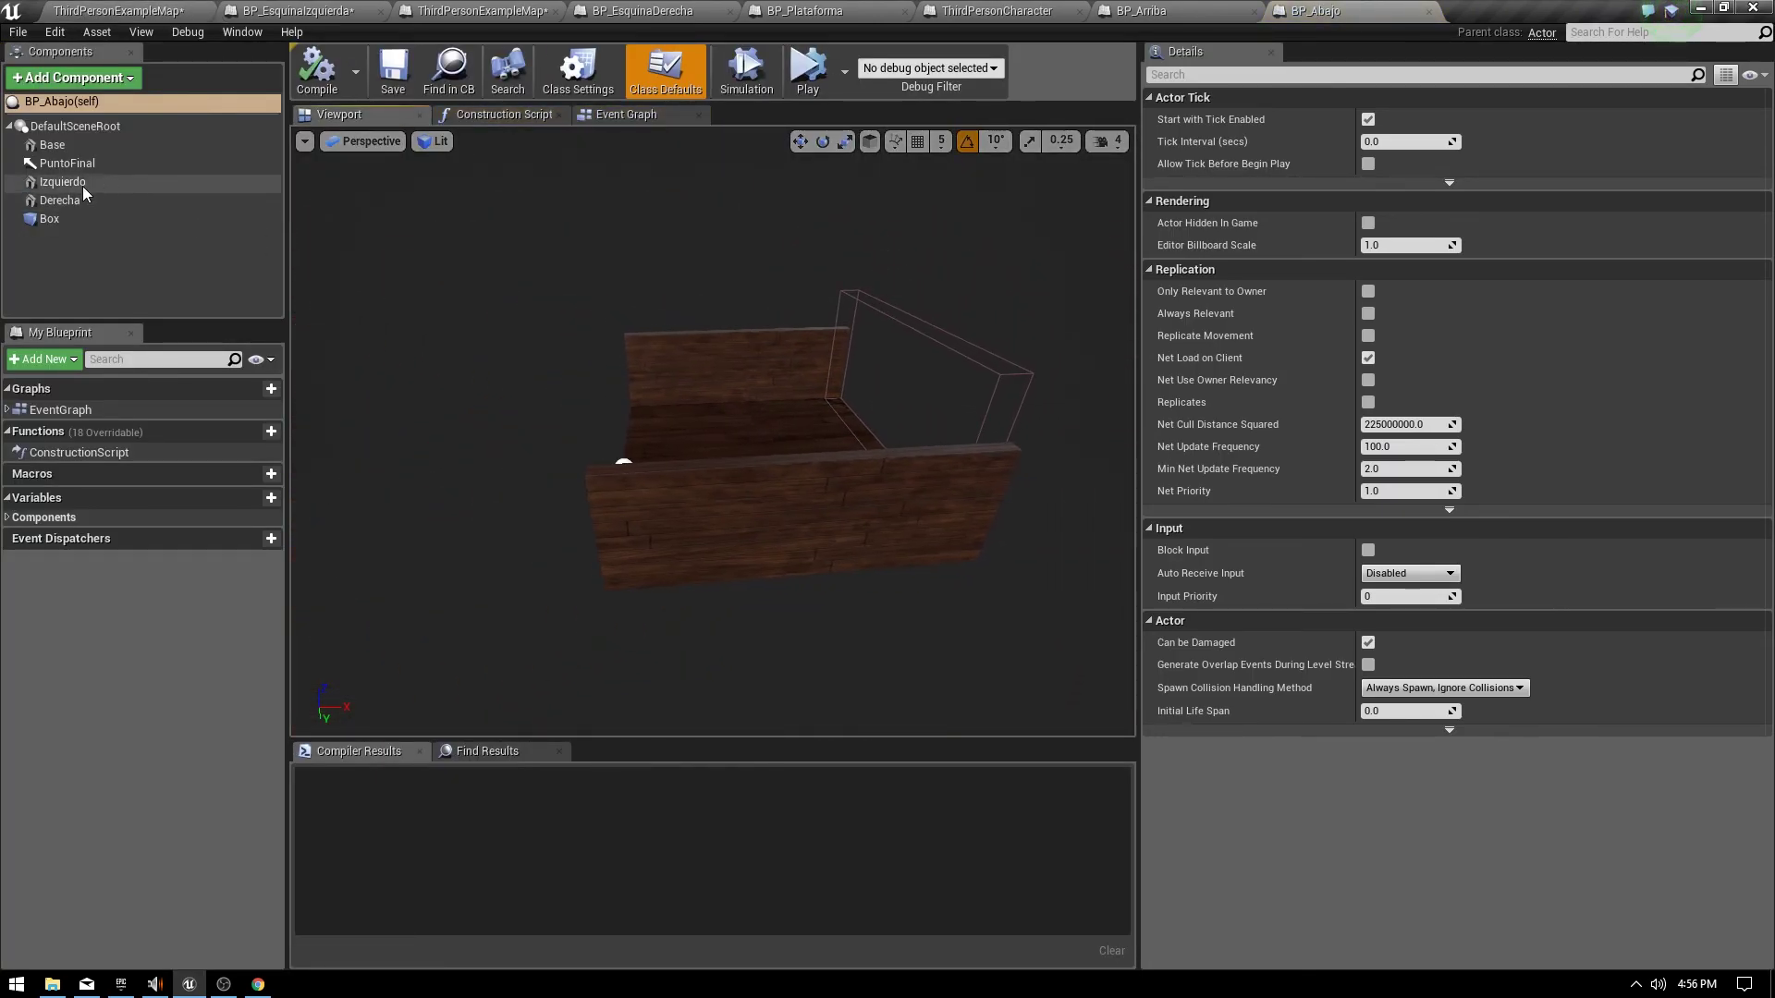
click(53, 145)
shift+click(48, 219)
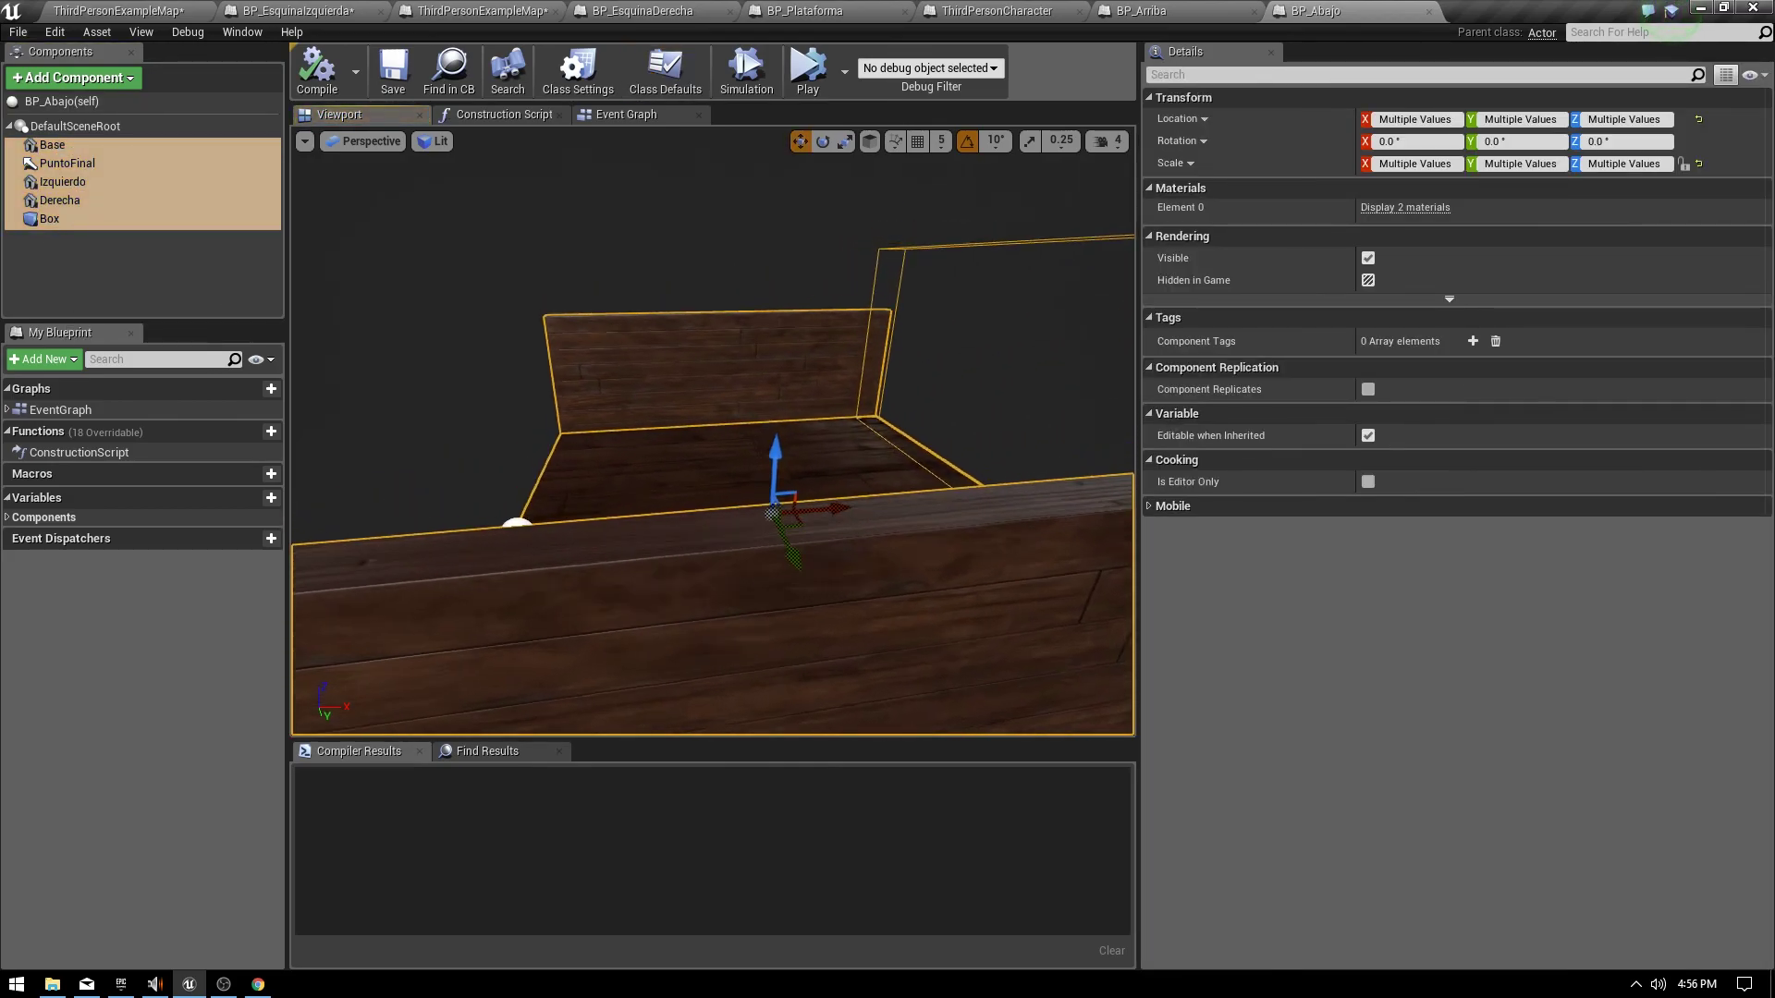
alt+drag(513, 417, 513, 417)
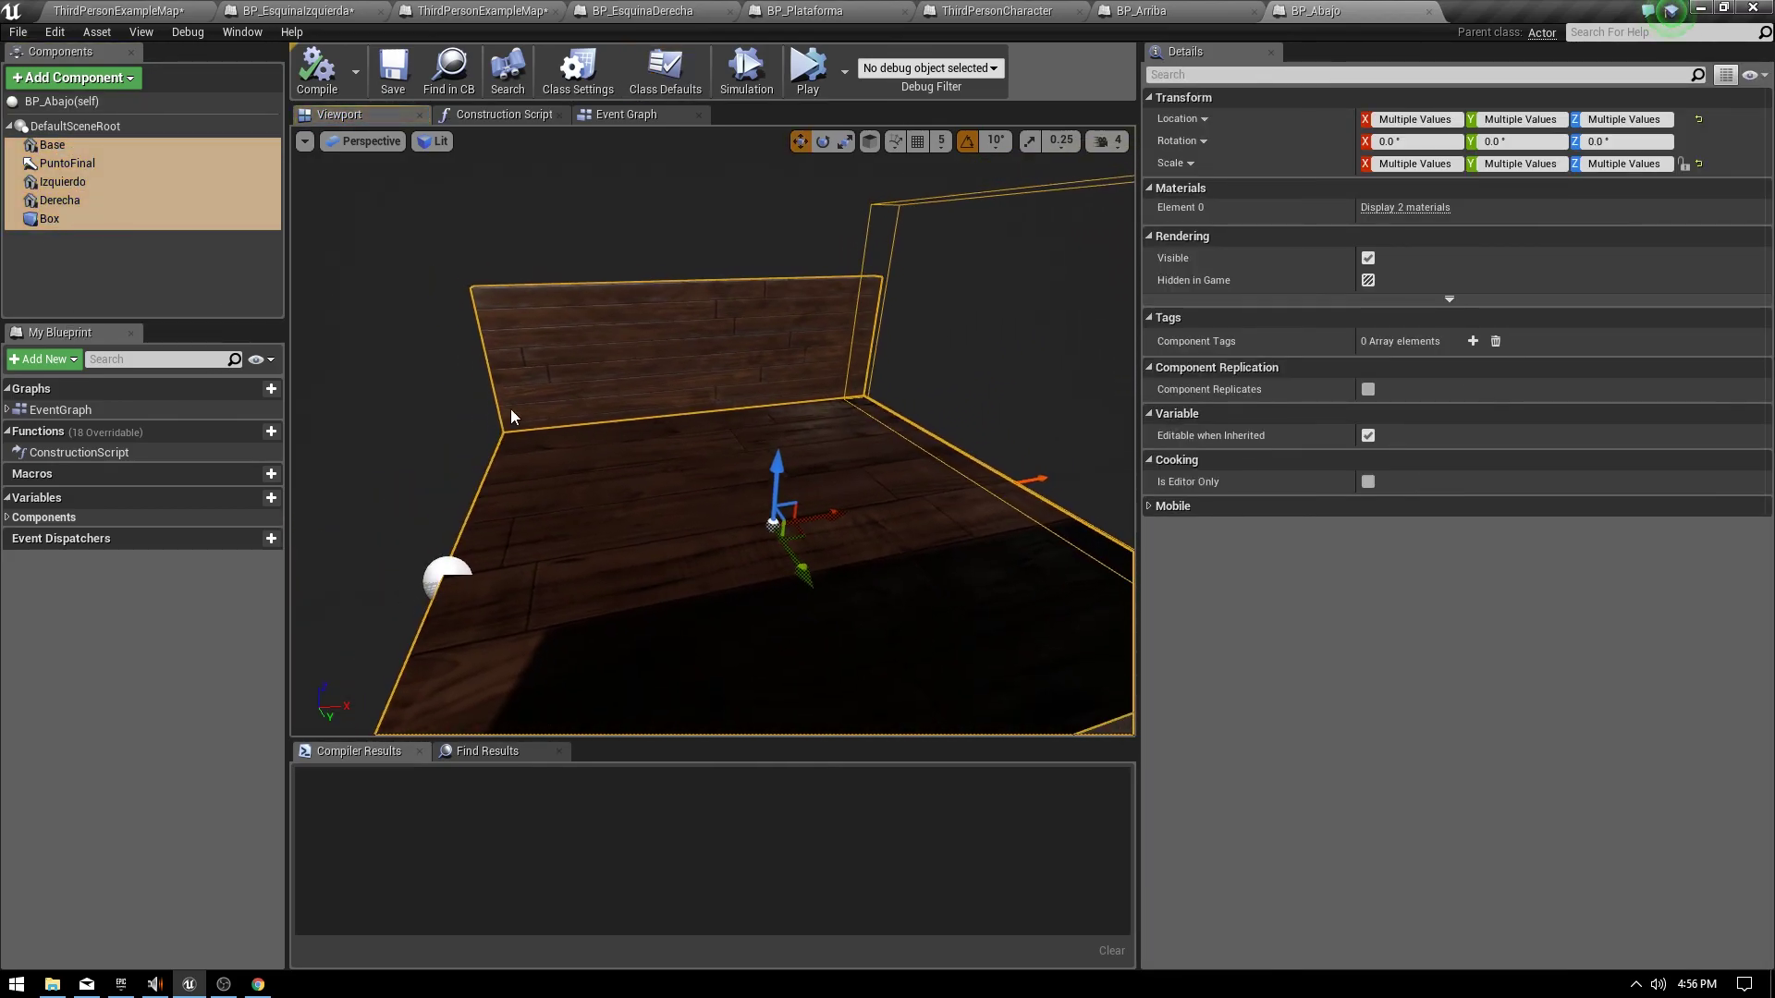
click(827, 145)
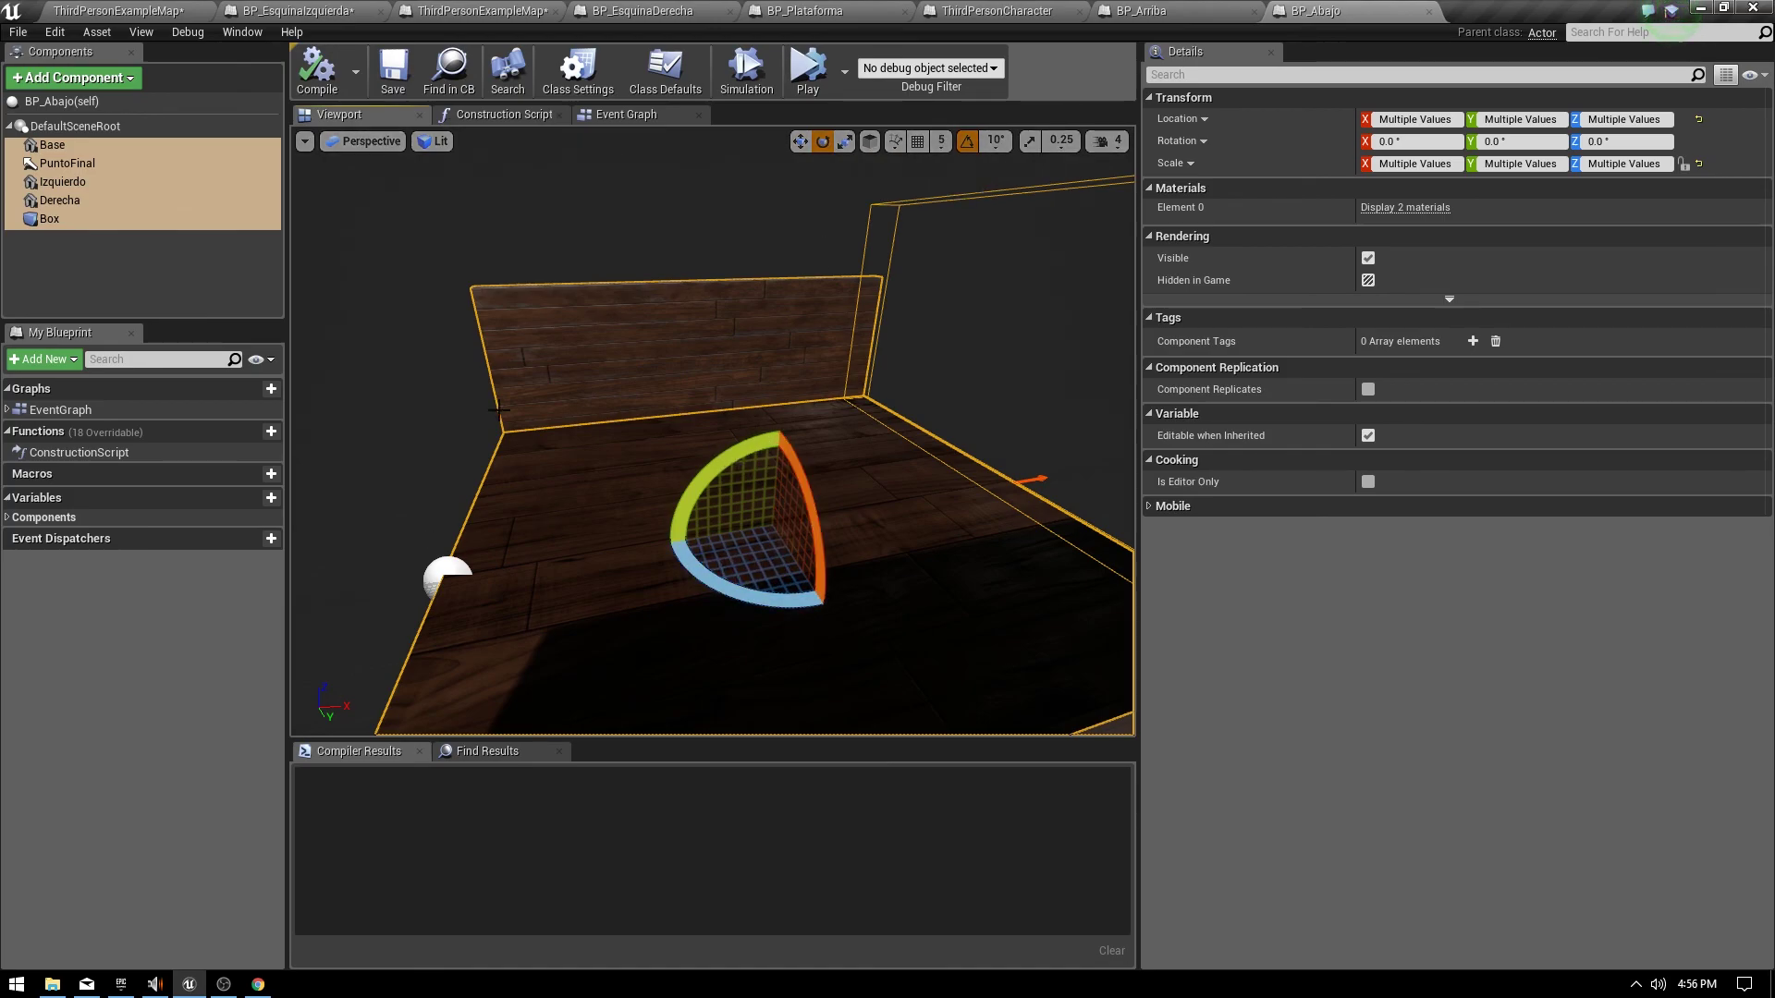
mouse_move(732, 455)
alt+mouse_down()
mouse_move(654, 475)
mouse_move(652, 509)
mouse_move(702, 462)
mouse_move(684, 467)
alt+mouse_up()
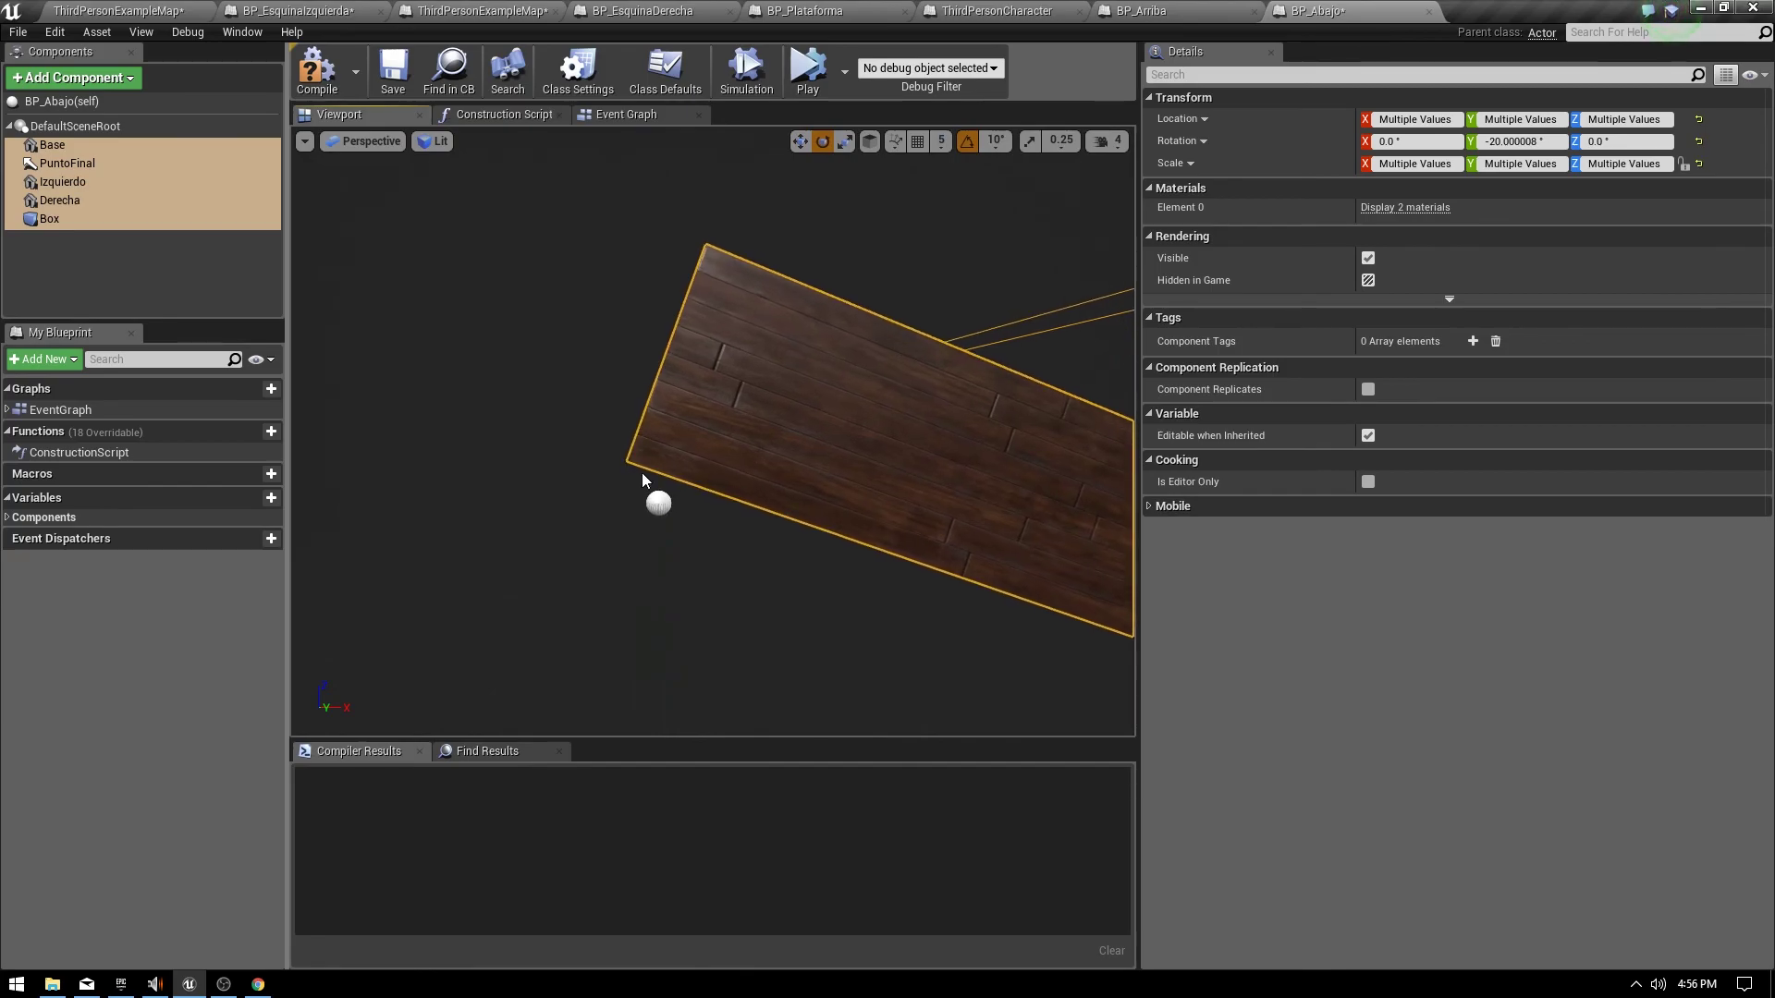
Show the blueprint in Front wireframe view with world coordinate space active.
click(362, 141)
click(369, 286)
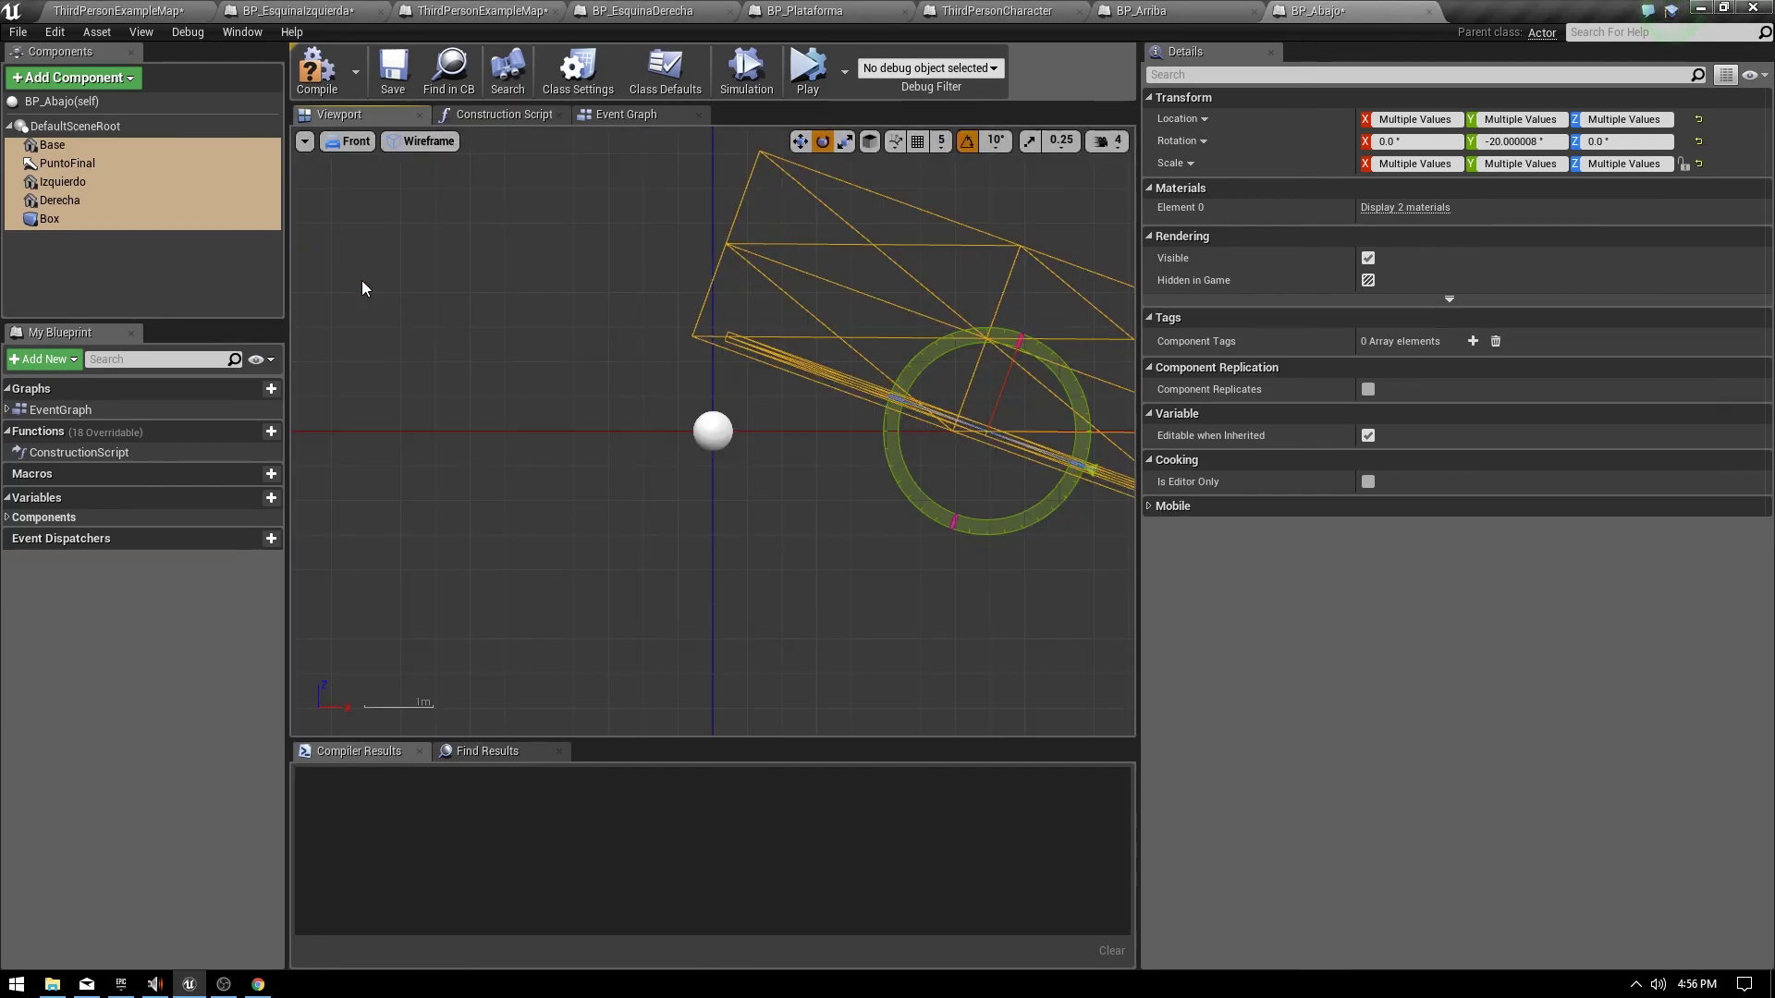
right_drag(844, 487, 658, 472)
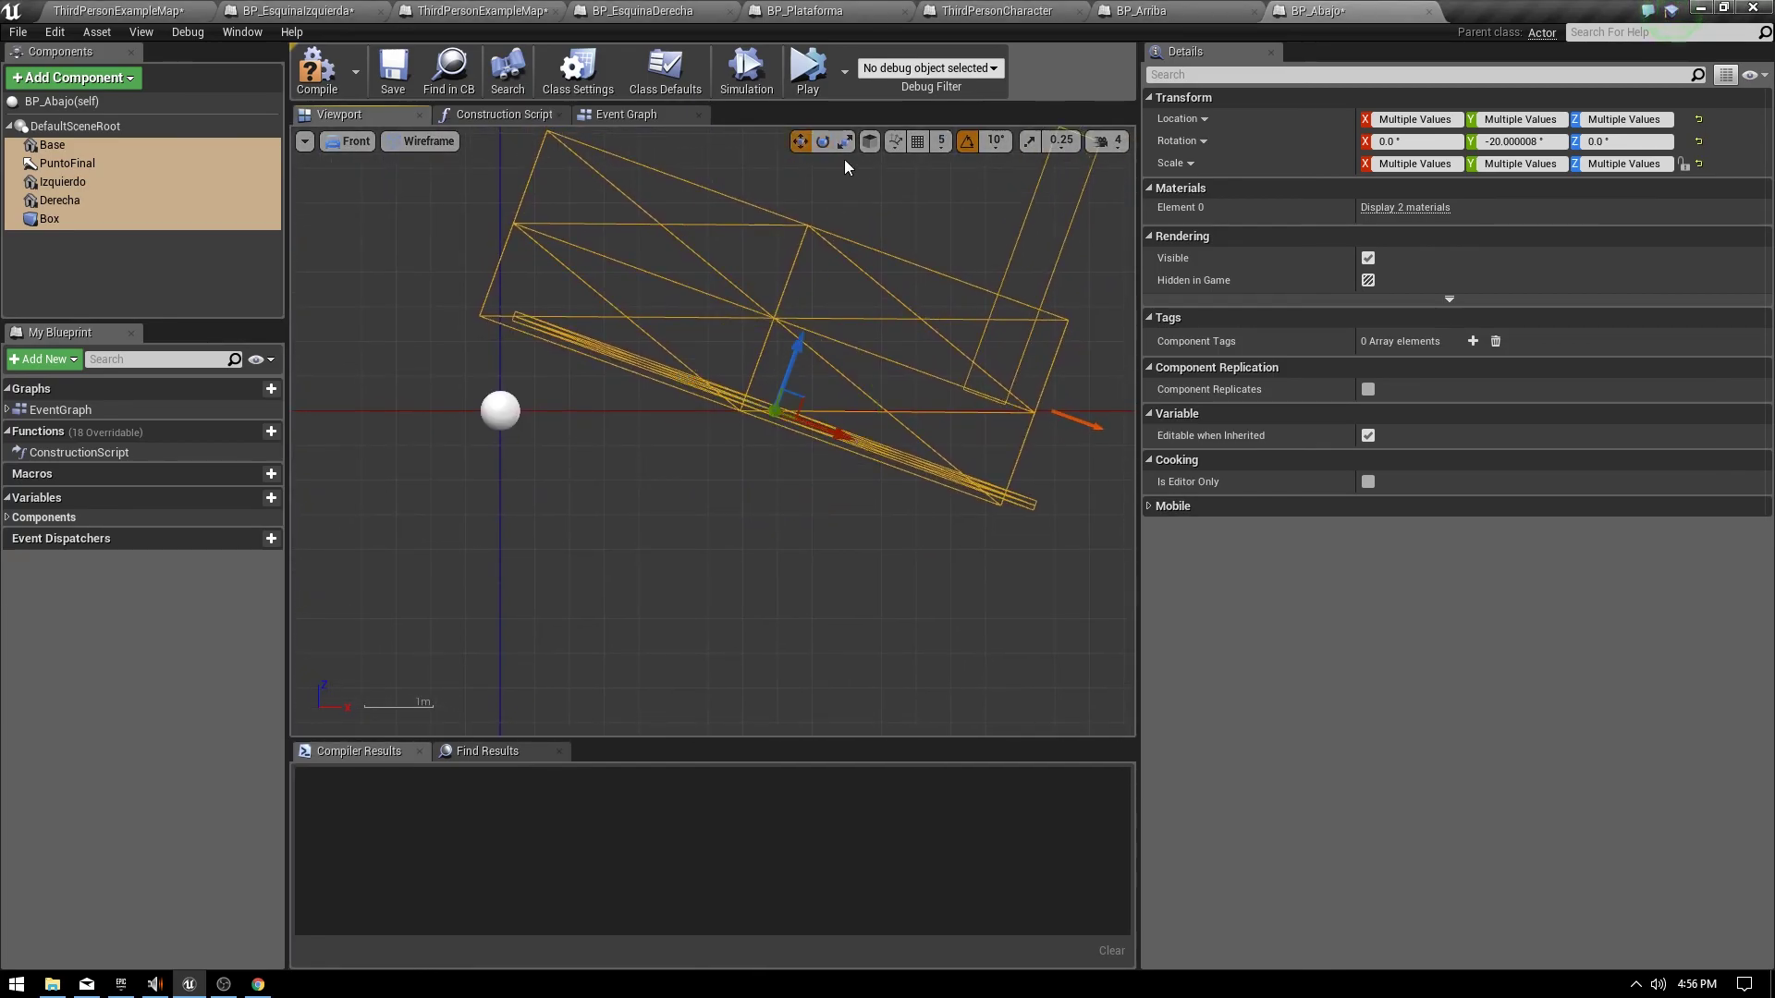
click(869, 144)
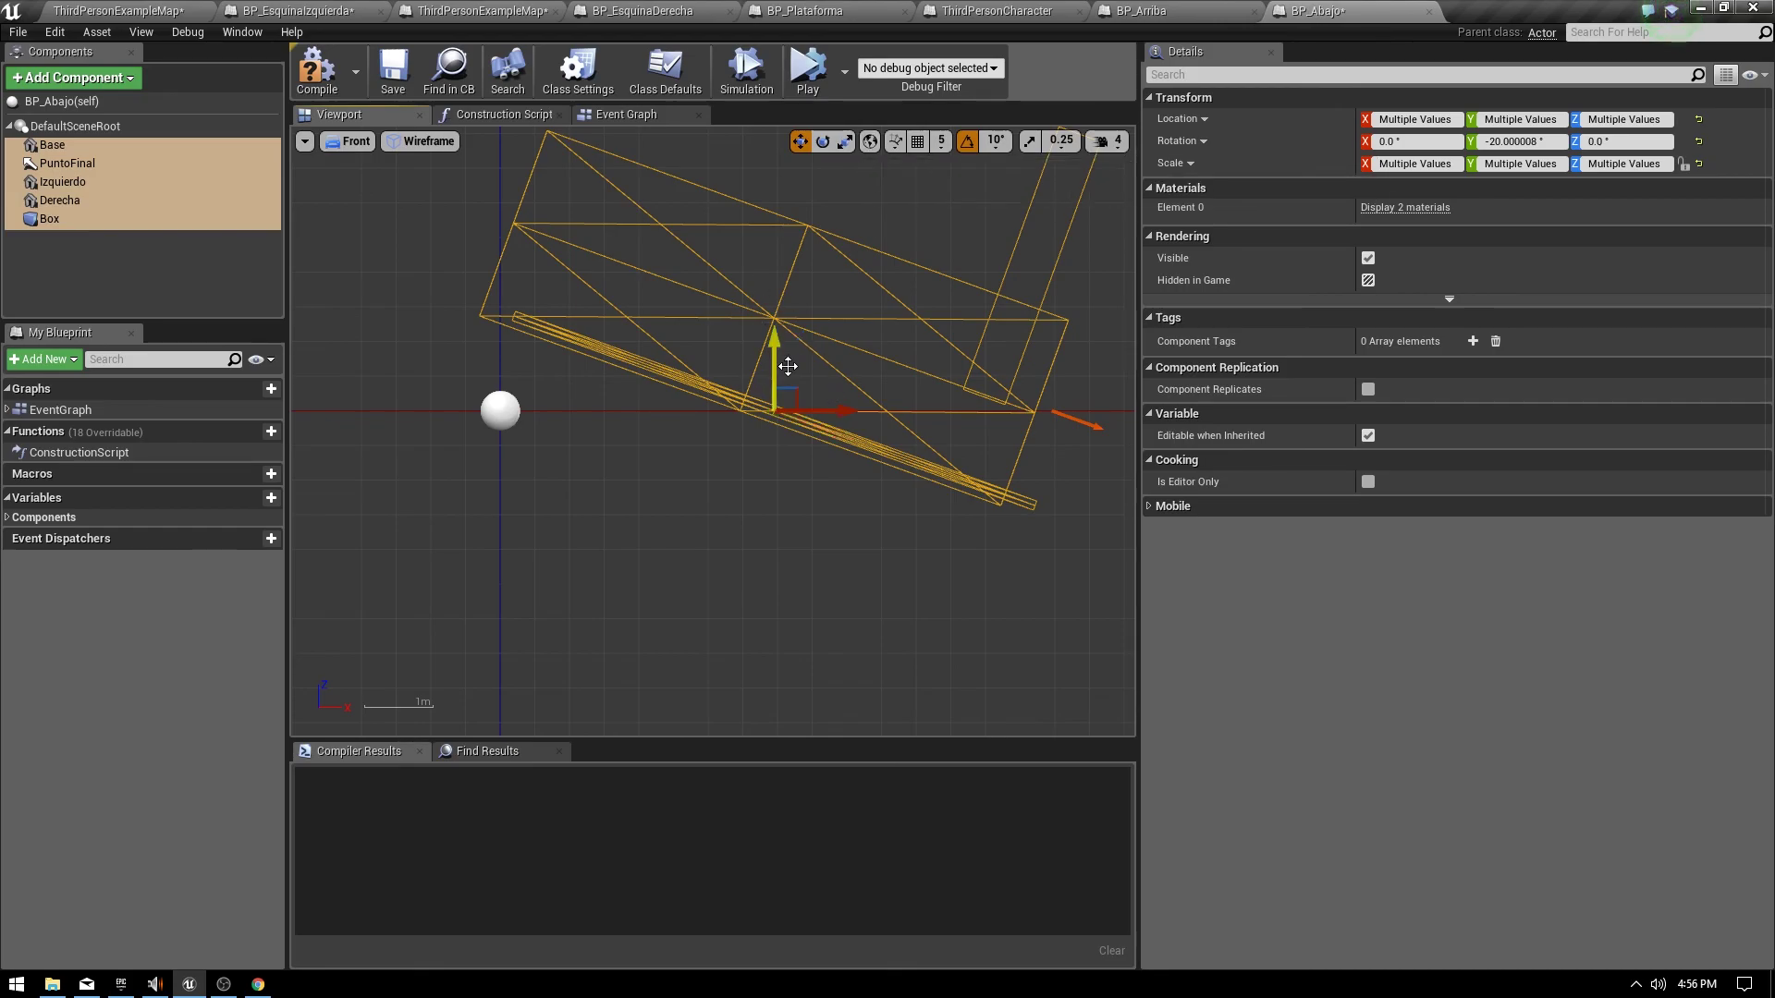
Move the tilted pieces down and left so the ramp's top edge starts at the origin, then select PuntoFinal.
drag(776, 355, 775, 443)
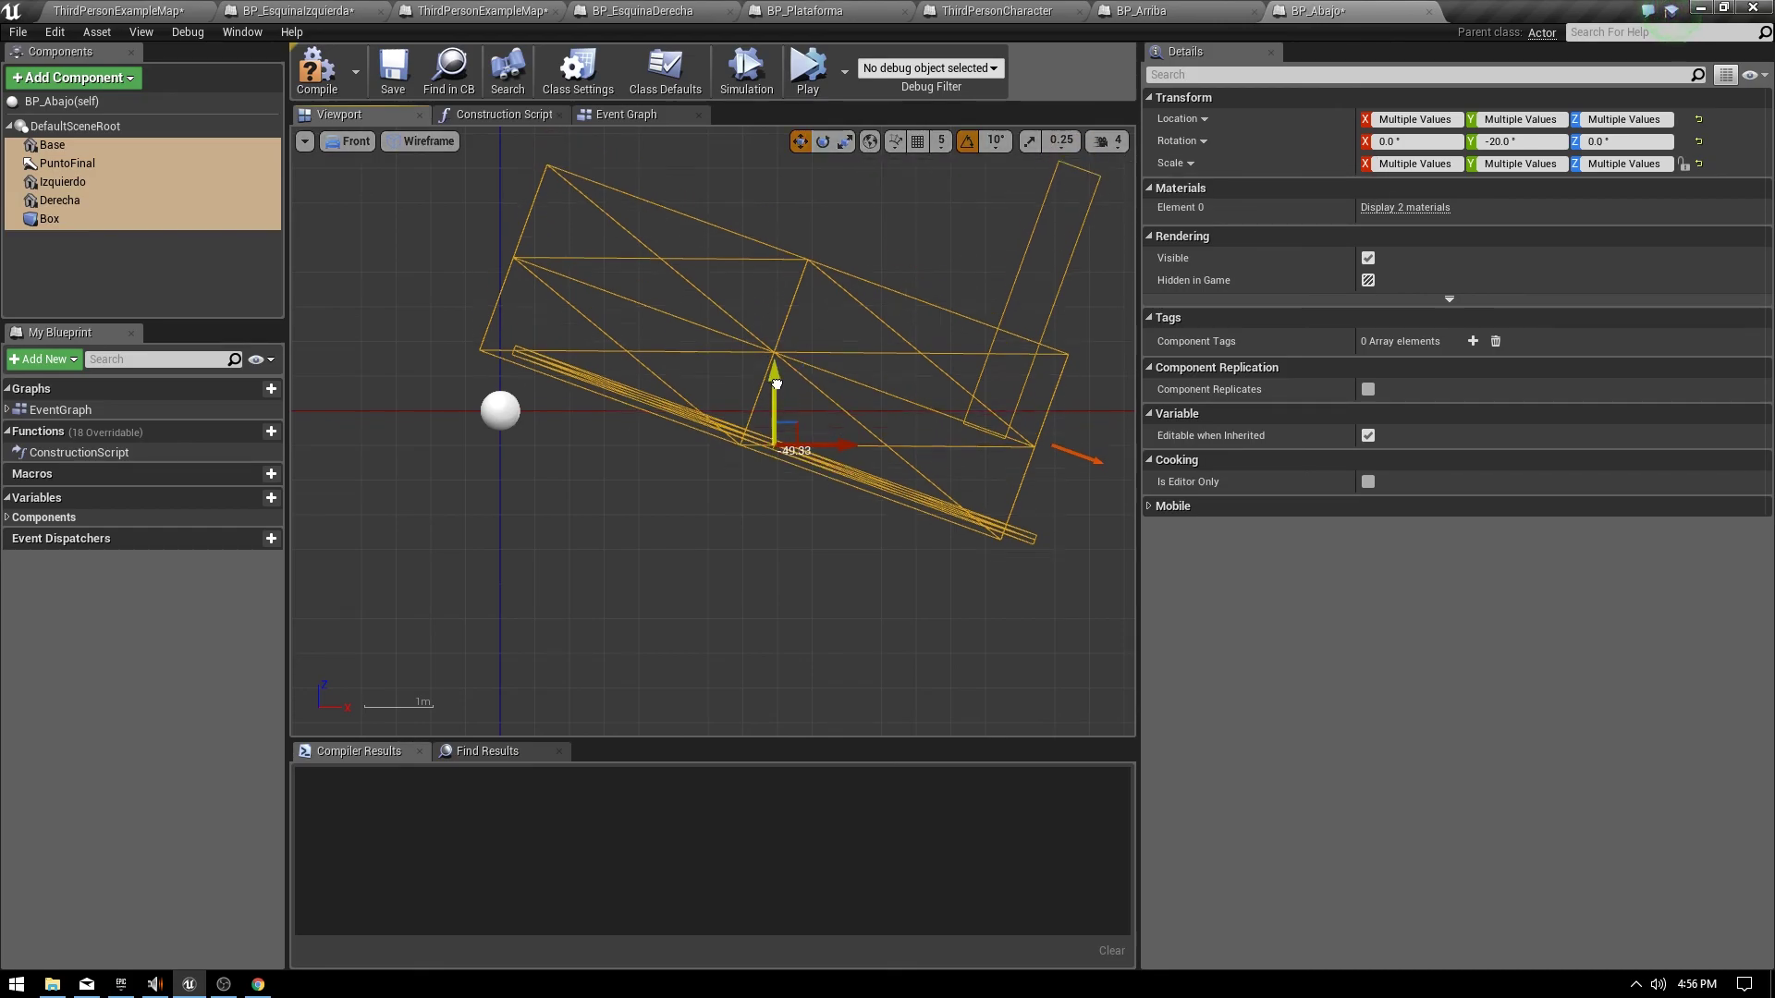
scroll(758, 429, up, 2)
right_drag(758, 429, 864, 467)
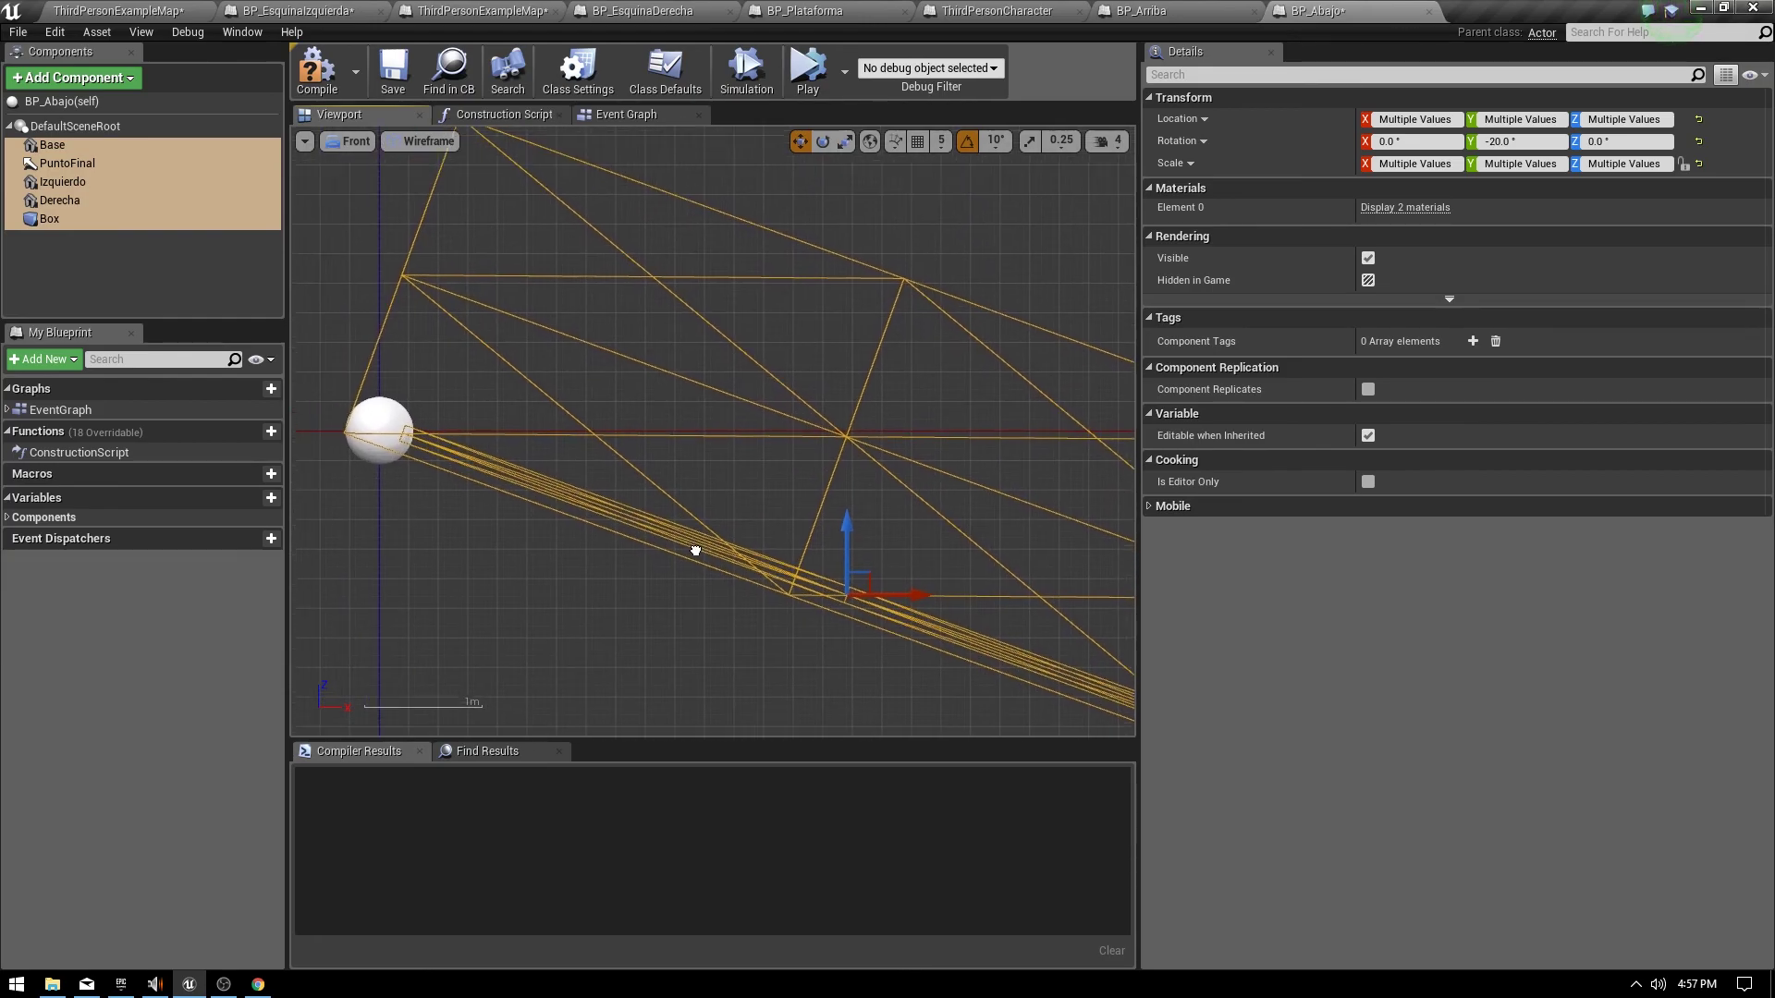
drag(919, 591, 899, 590)
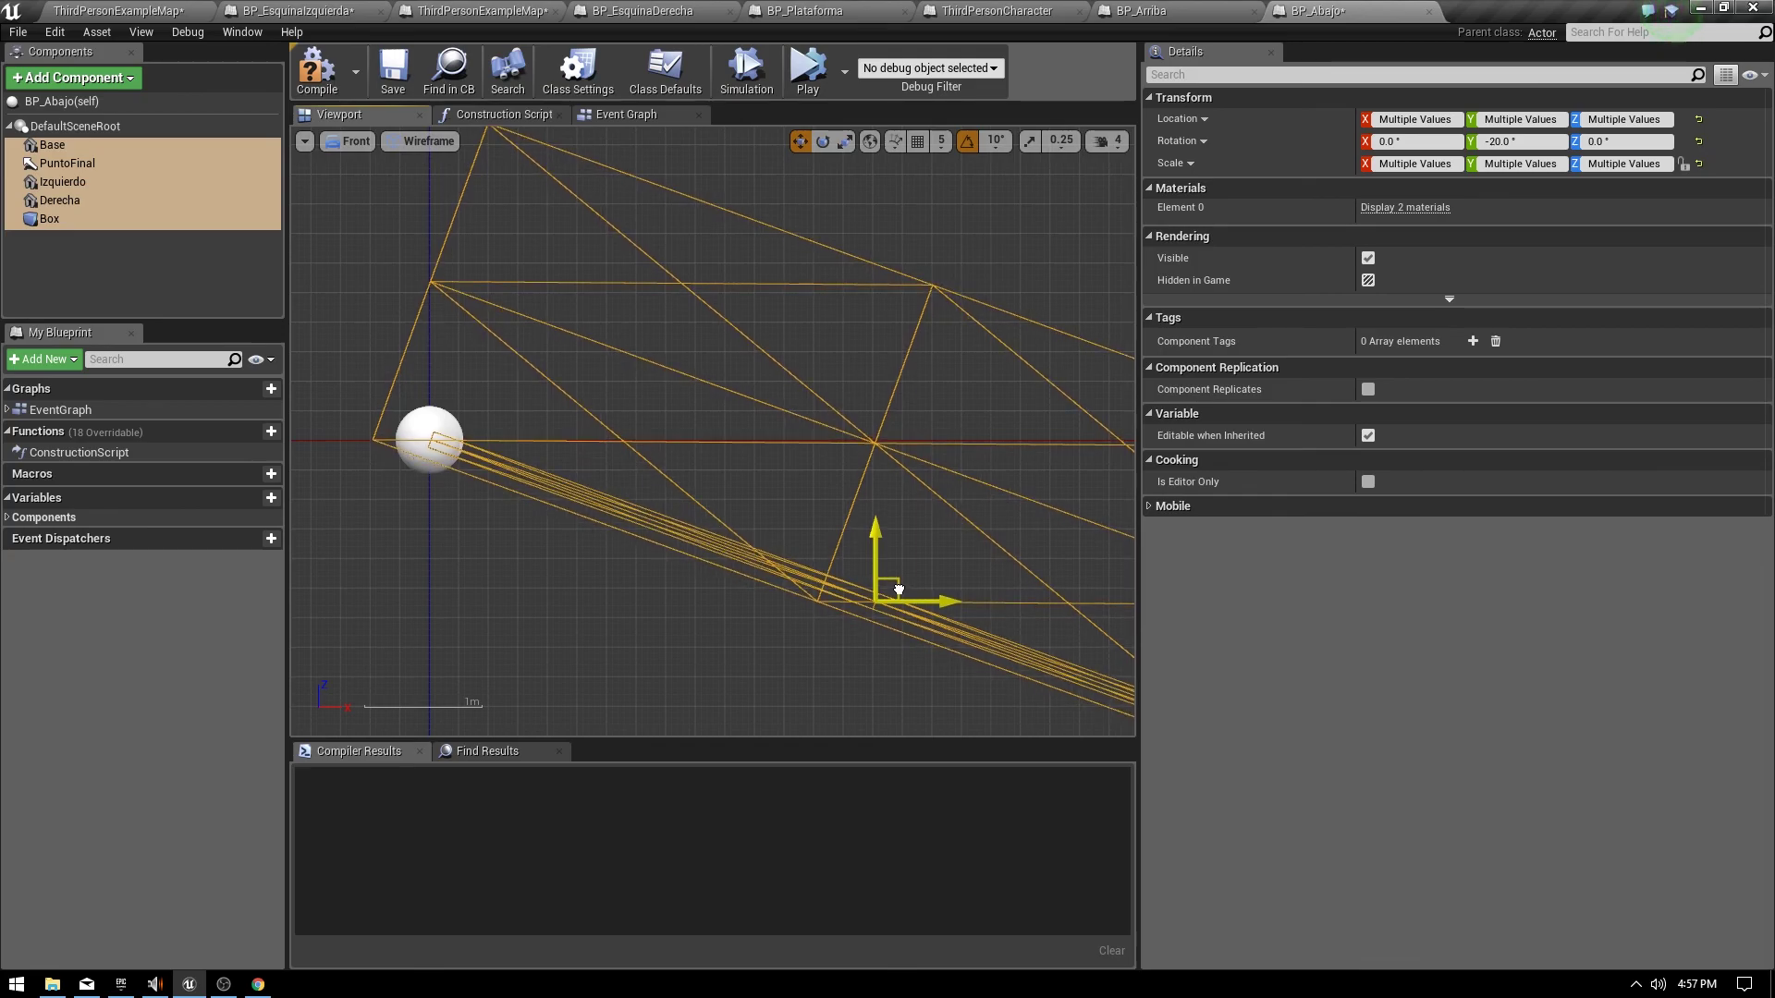
right_drag(899, 590, 294, 413)
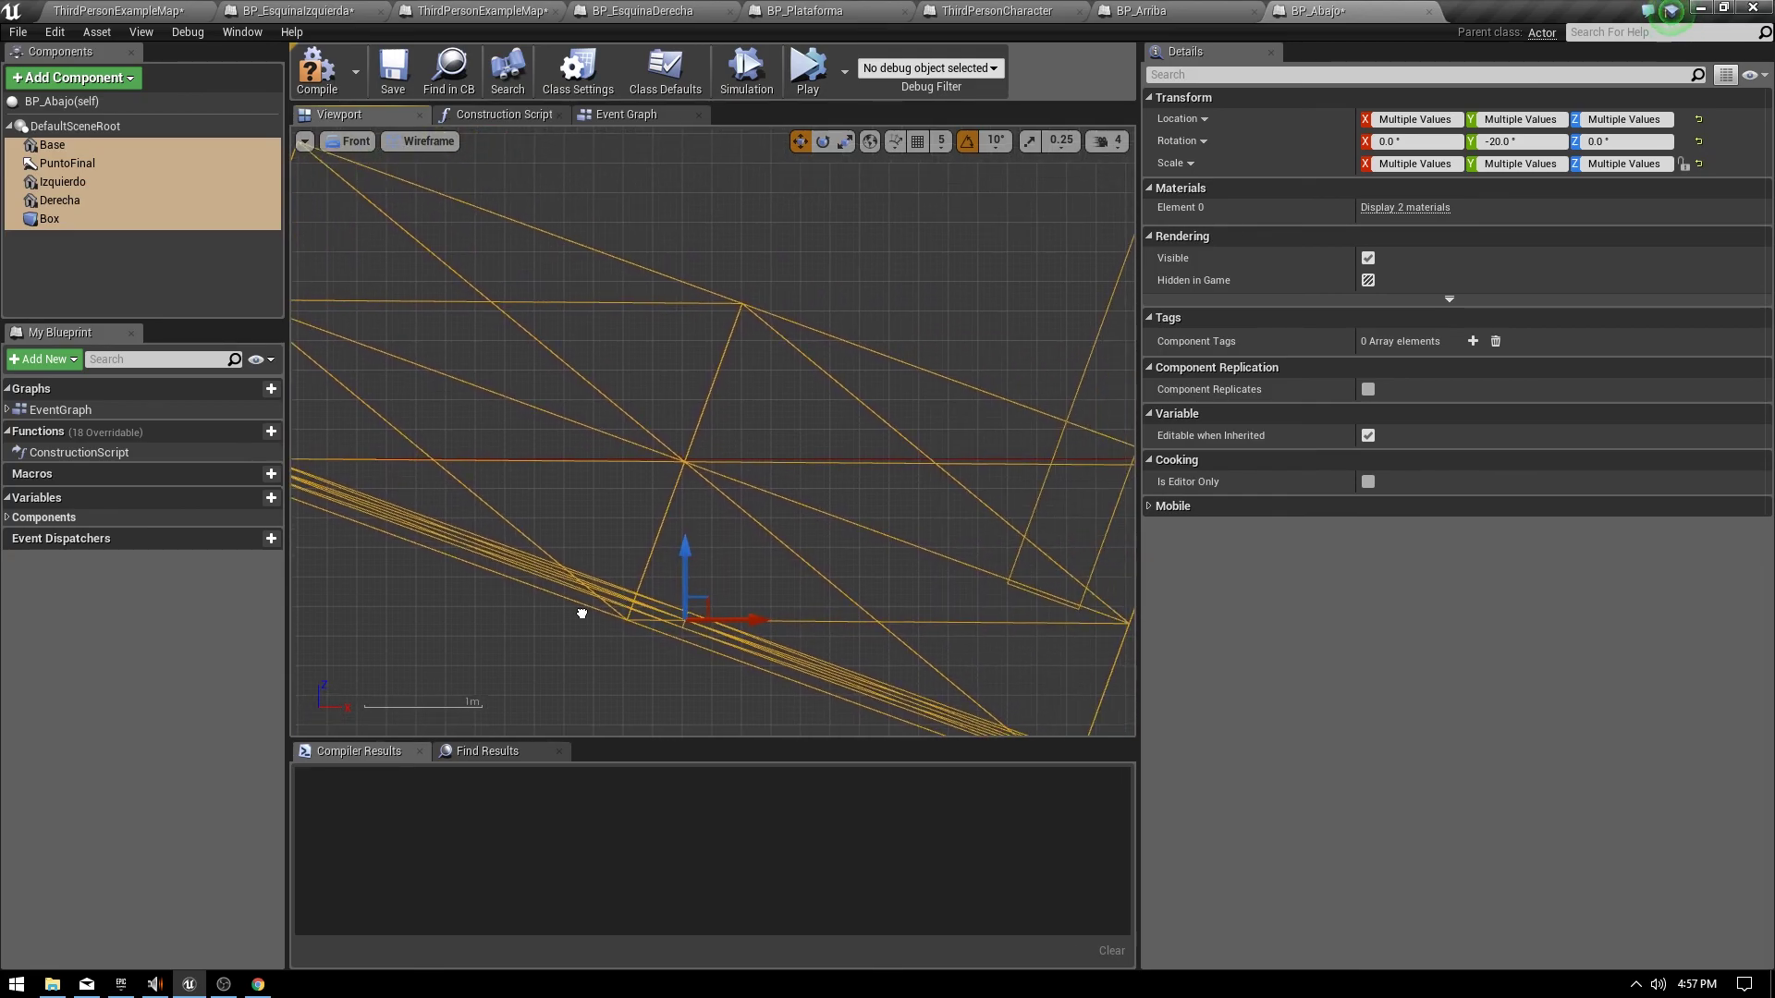
click(809, 444)
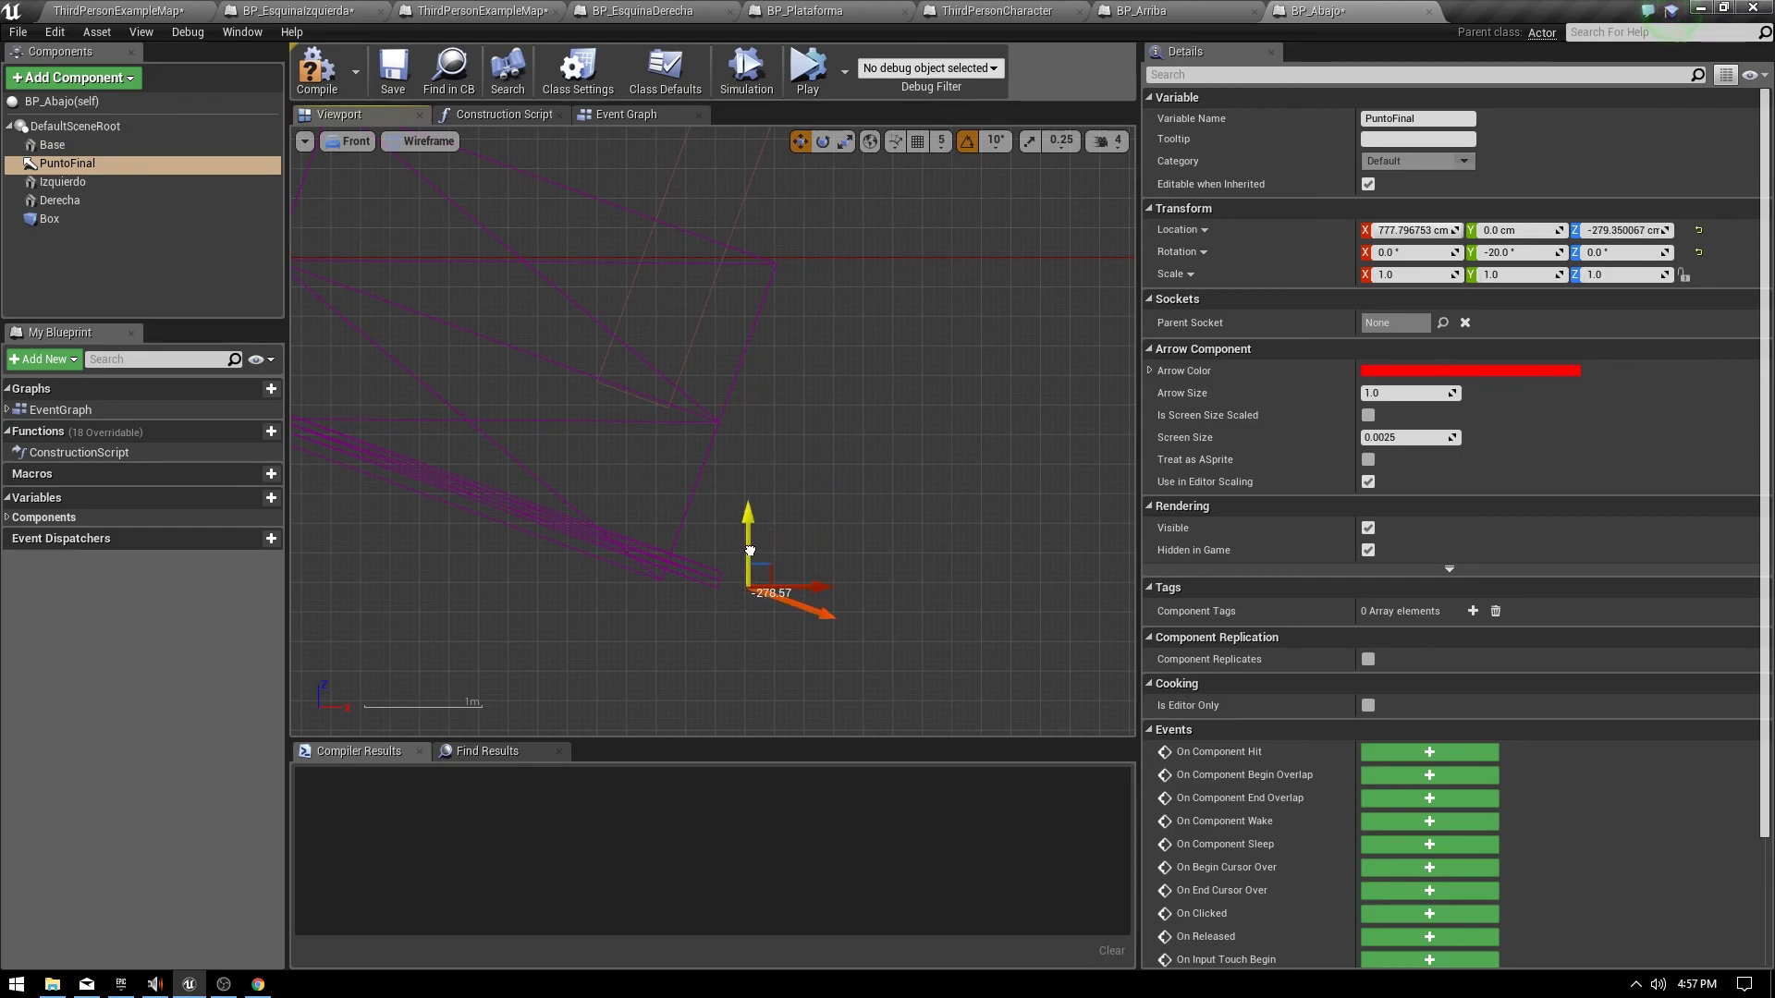
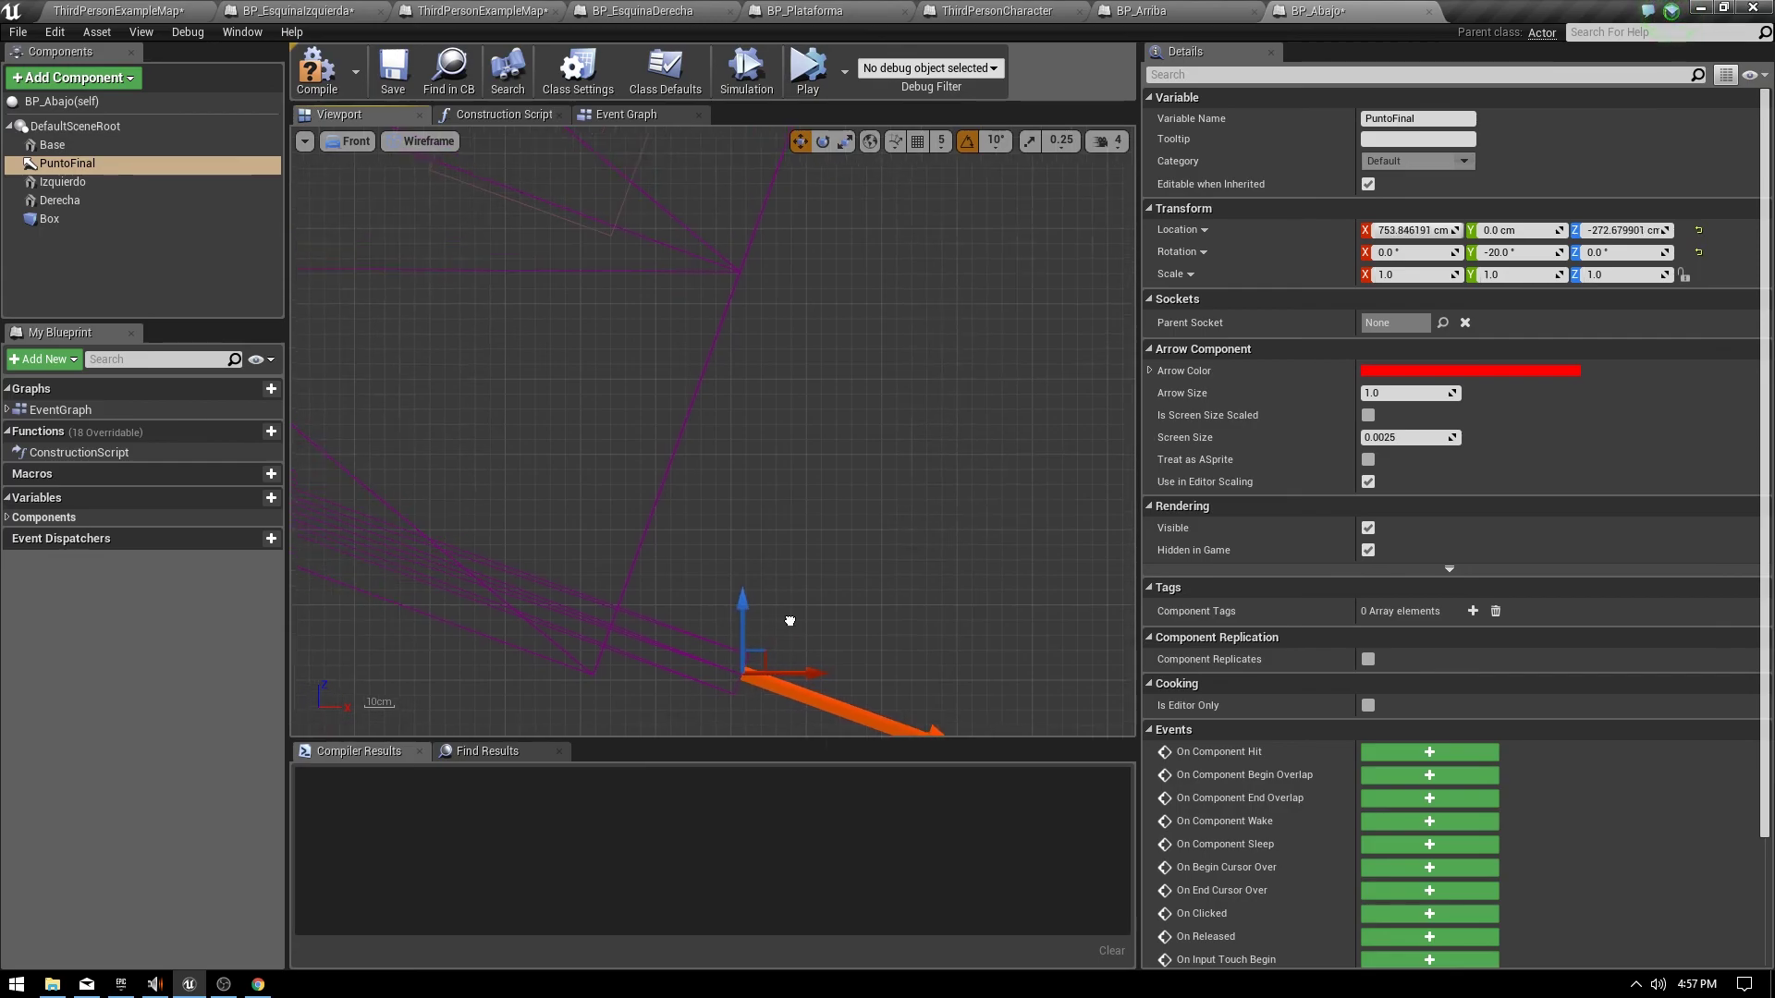
Rotate BP_Abajo's PuntoFinal arrow back to a level pitch.
right_drag(790, 621, 718, 401)
key(e)
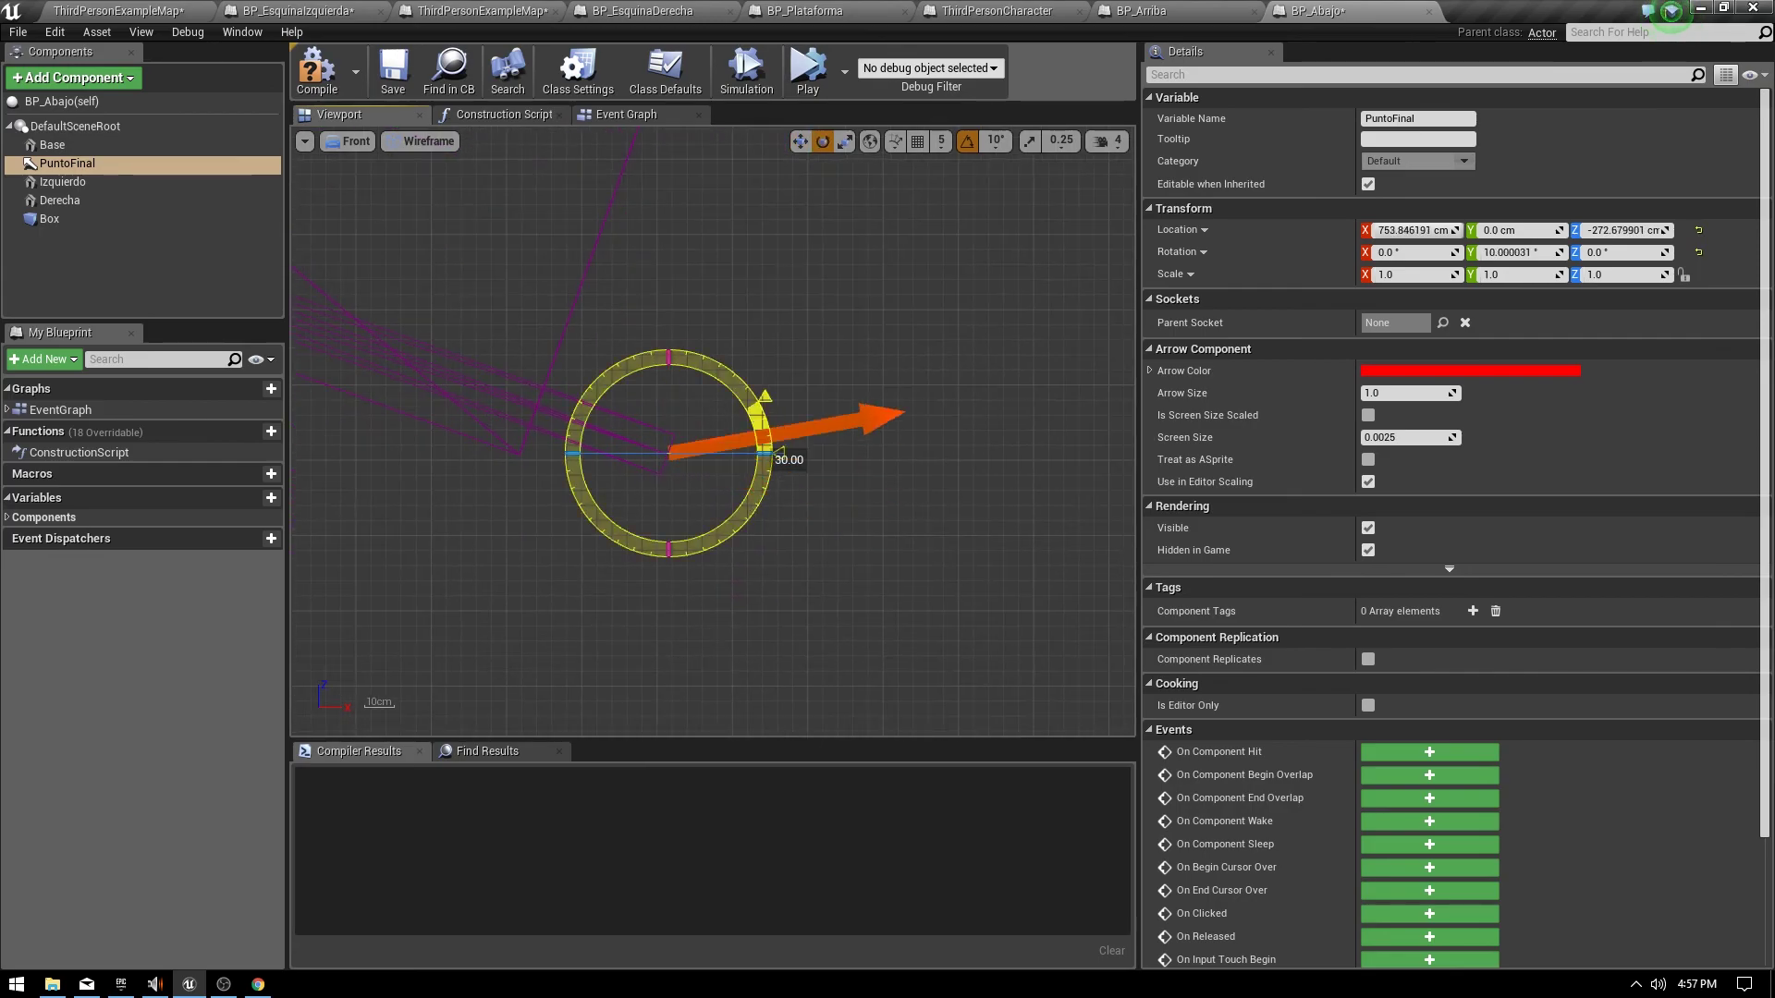
drag(764, 439, 764, 508)
scroll(800, 576, down, 2)
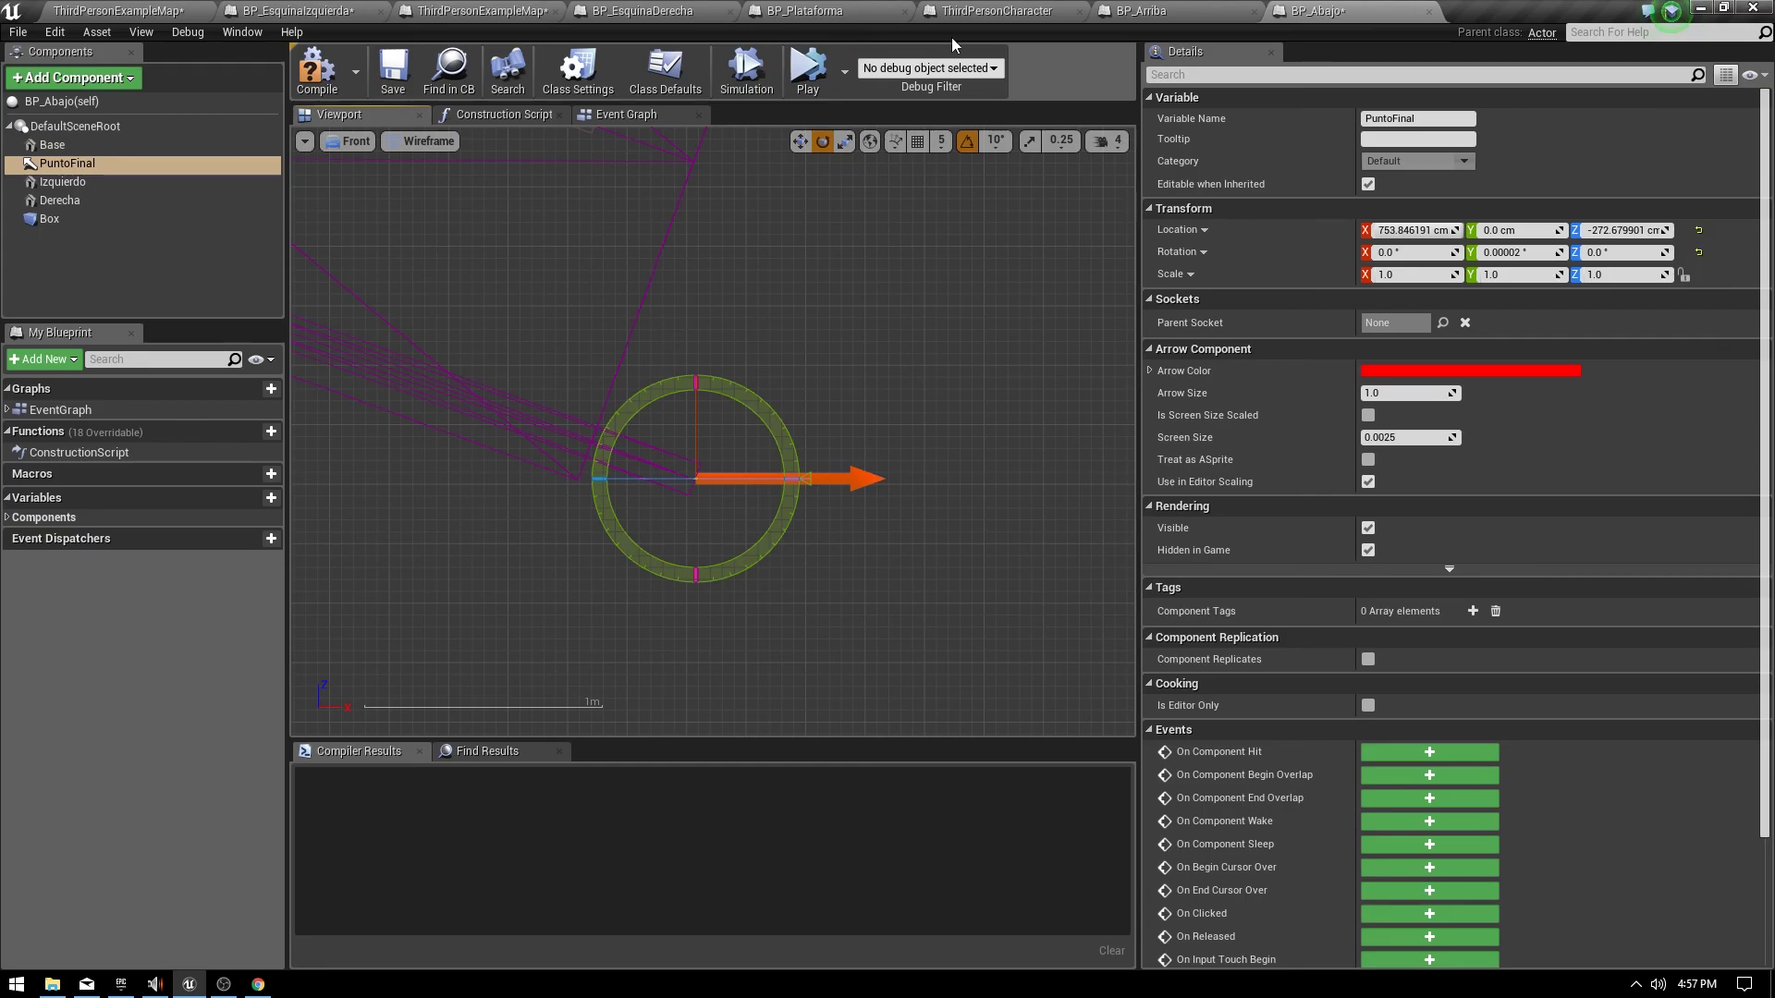
In BP_Arriba, level the PuntoFinal arrow to exactly 0° pitch and save the blueprint.
click(1141, 10)
scroll(700, 584, up, 5)
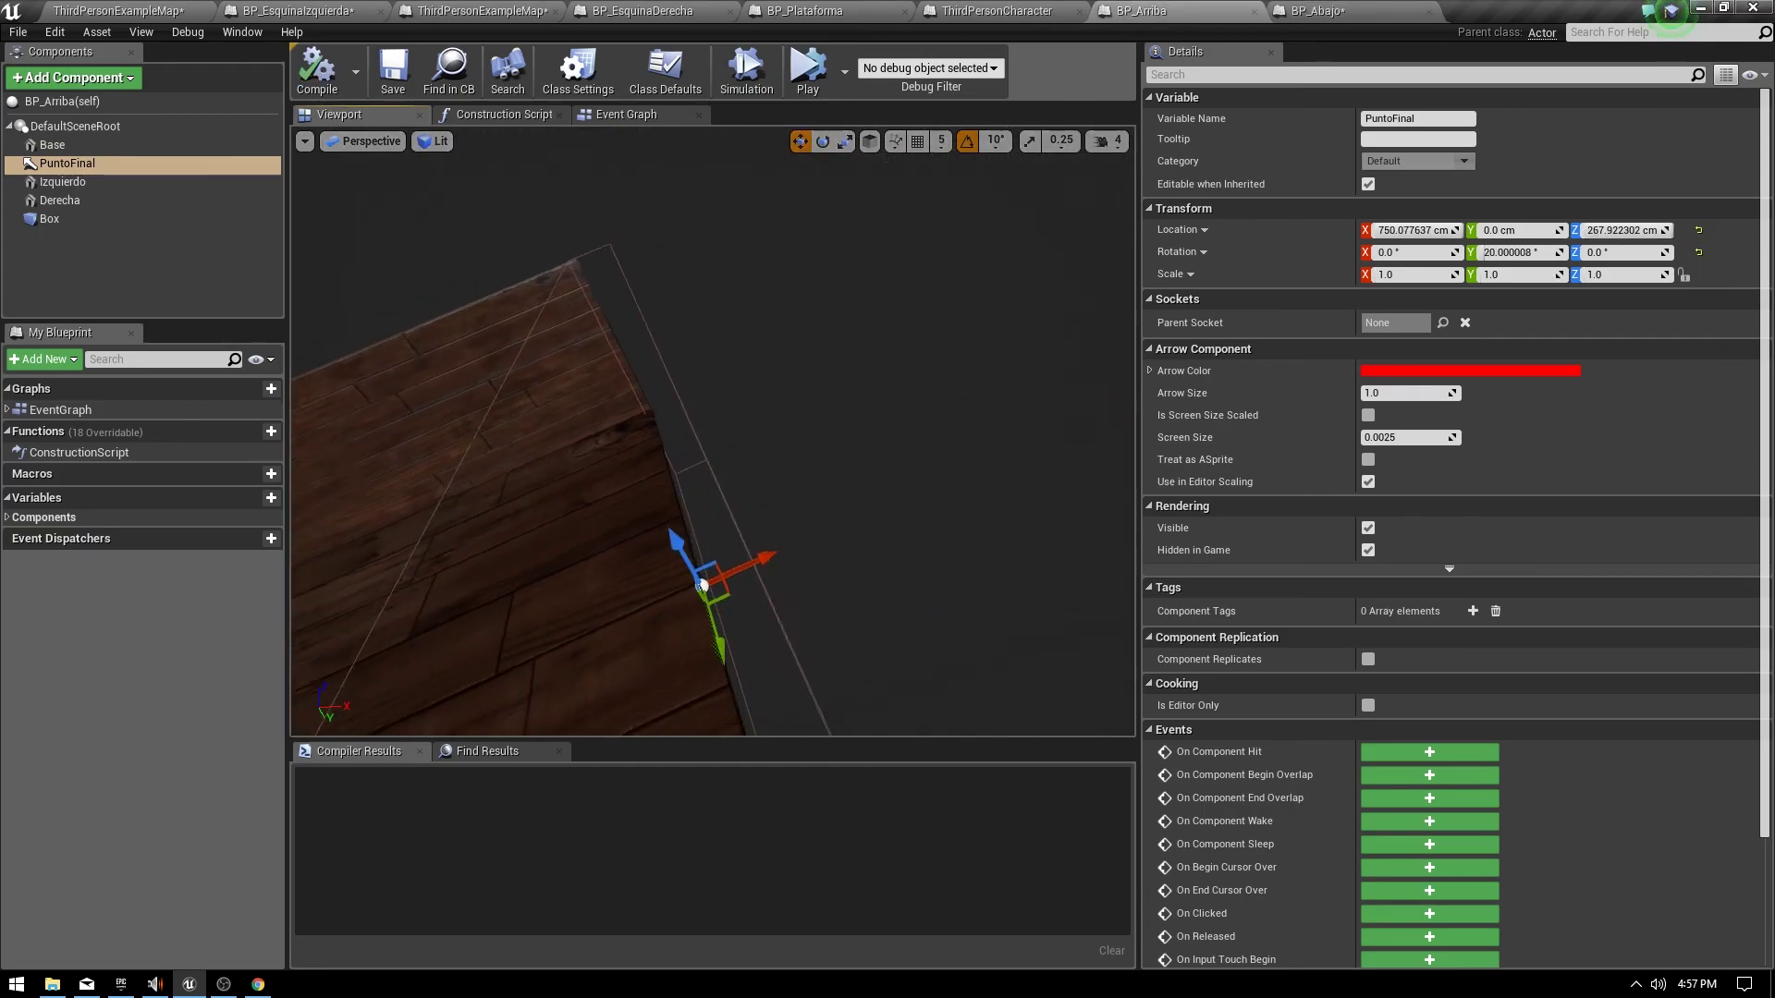
scroll(701, 584, down, 3)
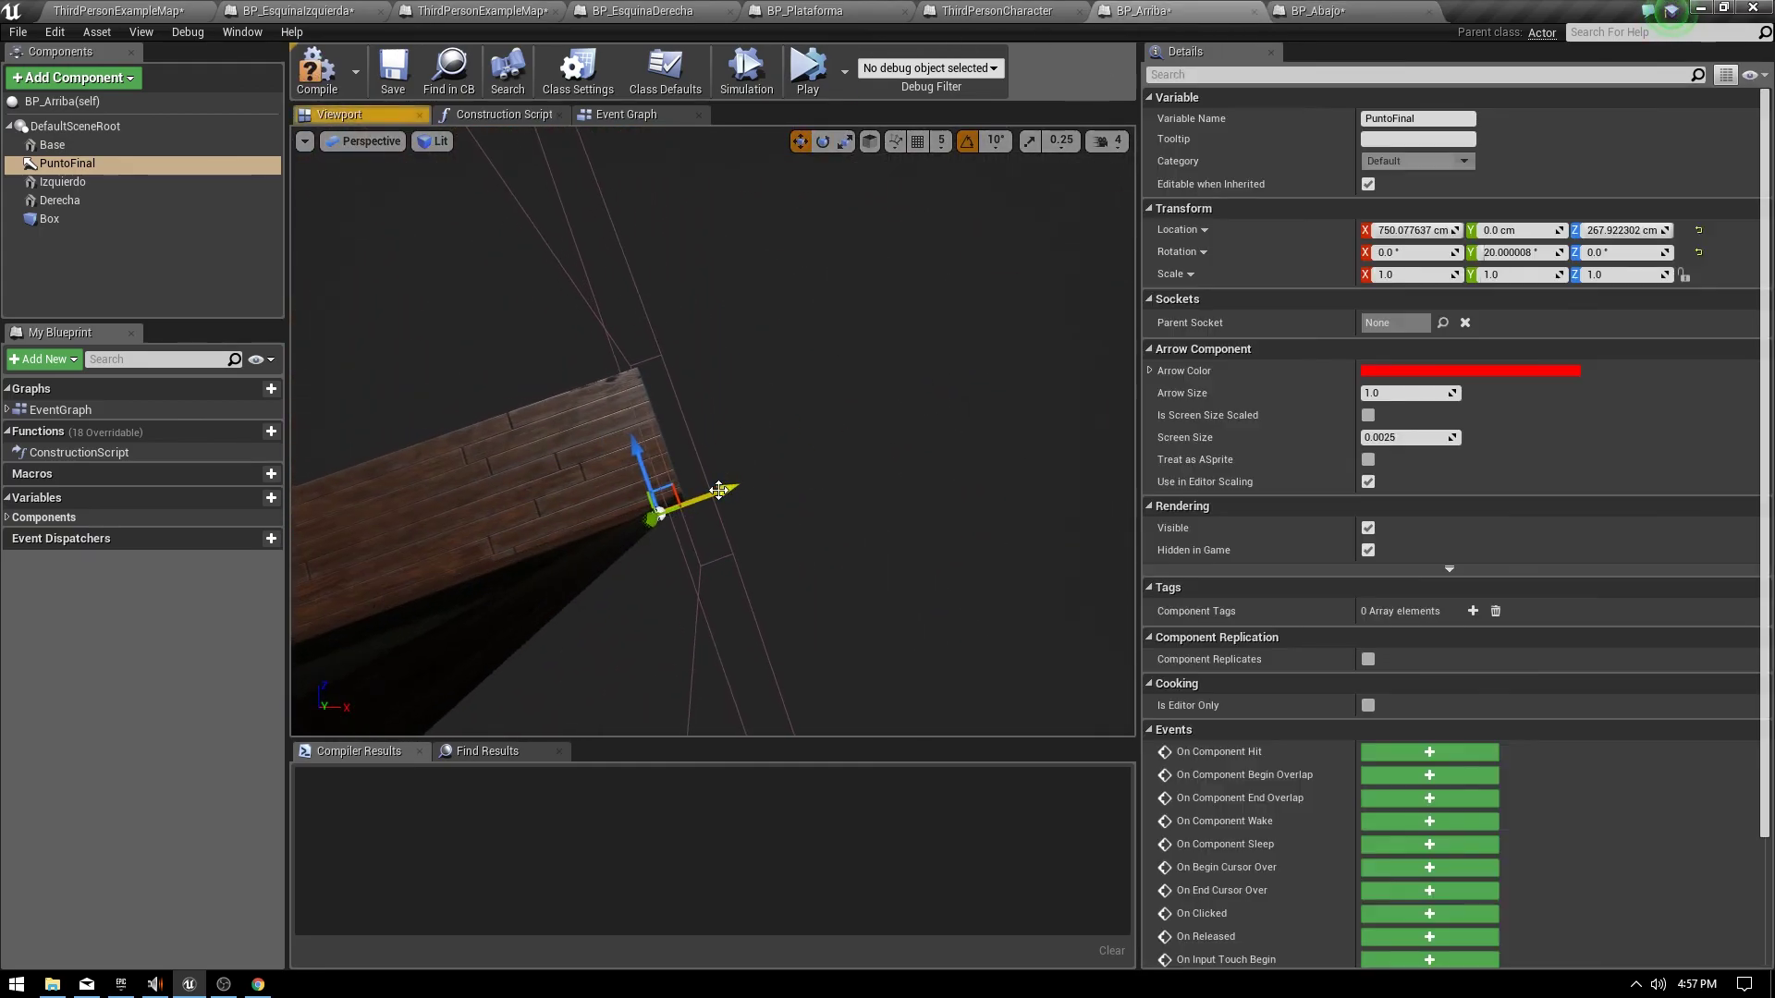
key(e)
drag(694, 438, 710, 519)
mouse_move(710, 519)
right_down()
mouse_move(647, 517)
mouse_move(697, 488)
right_up()
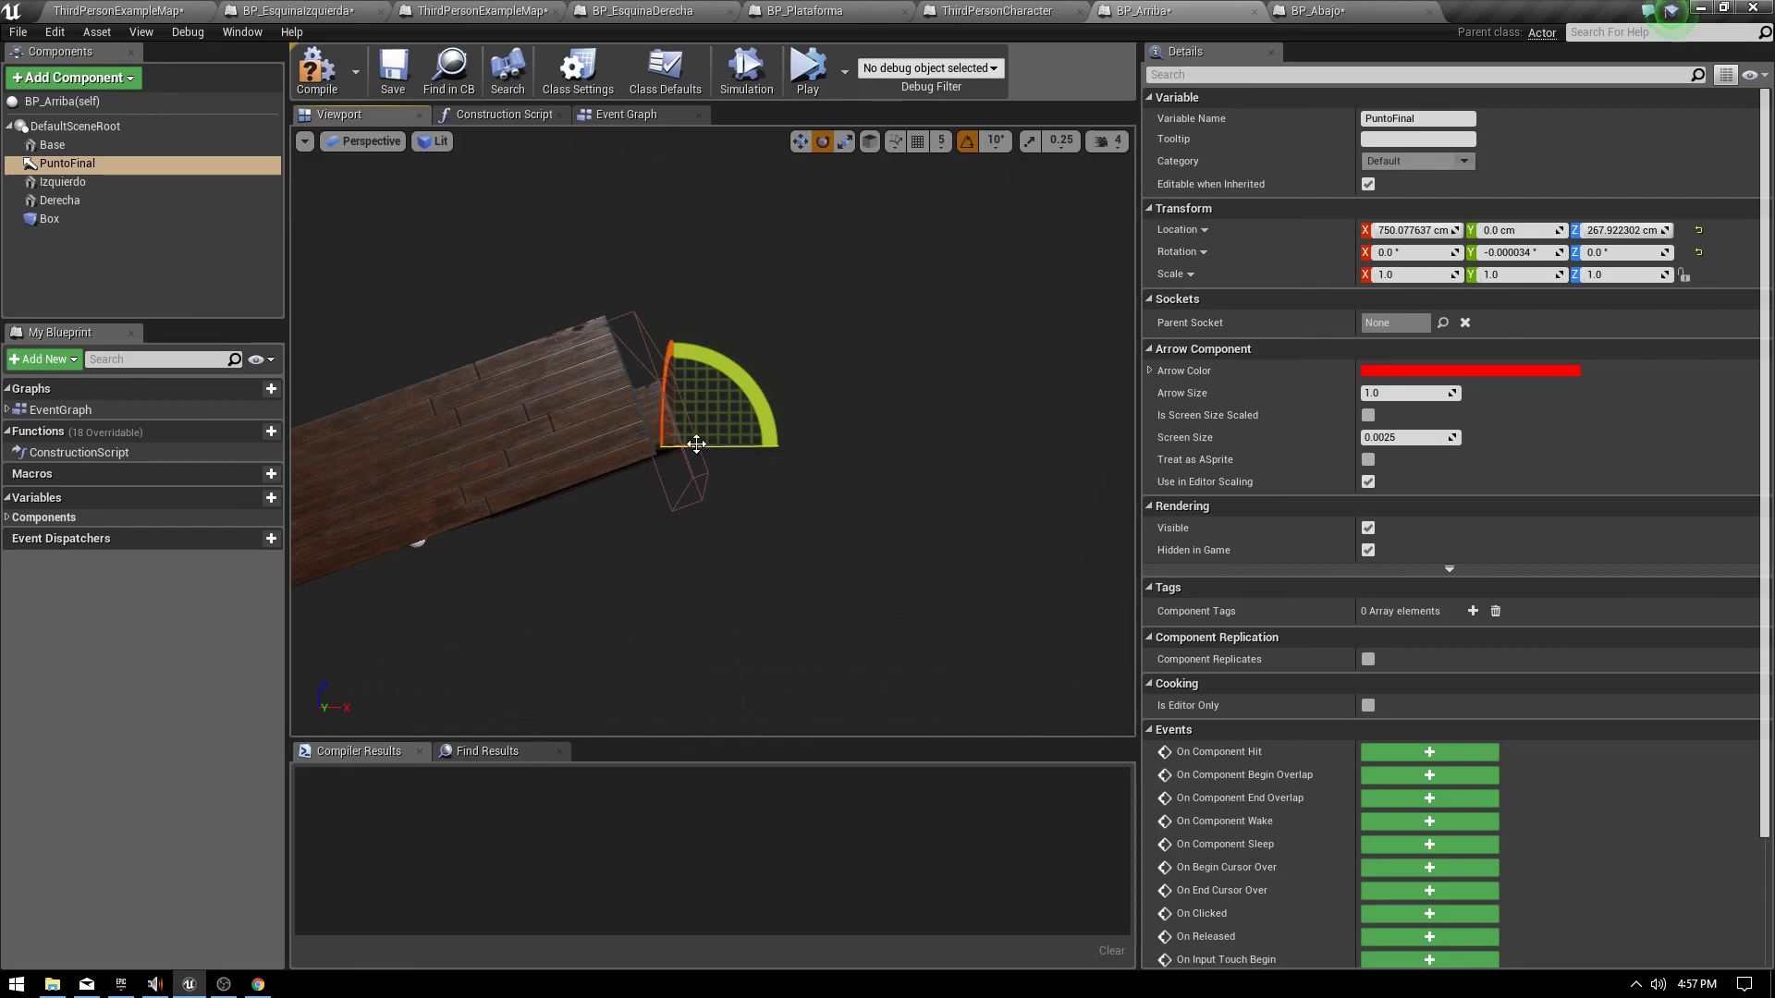
right_drag(950, 470, 1178, 274)
key(ctrl+s)
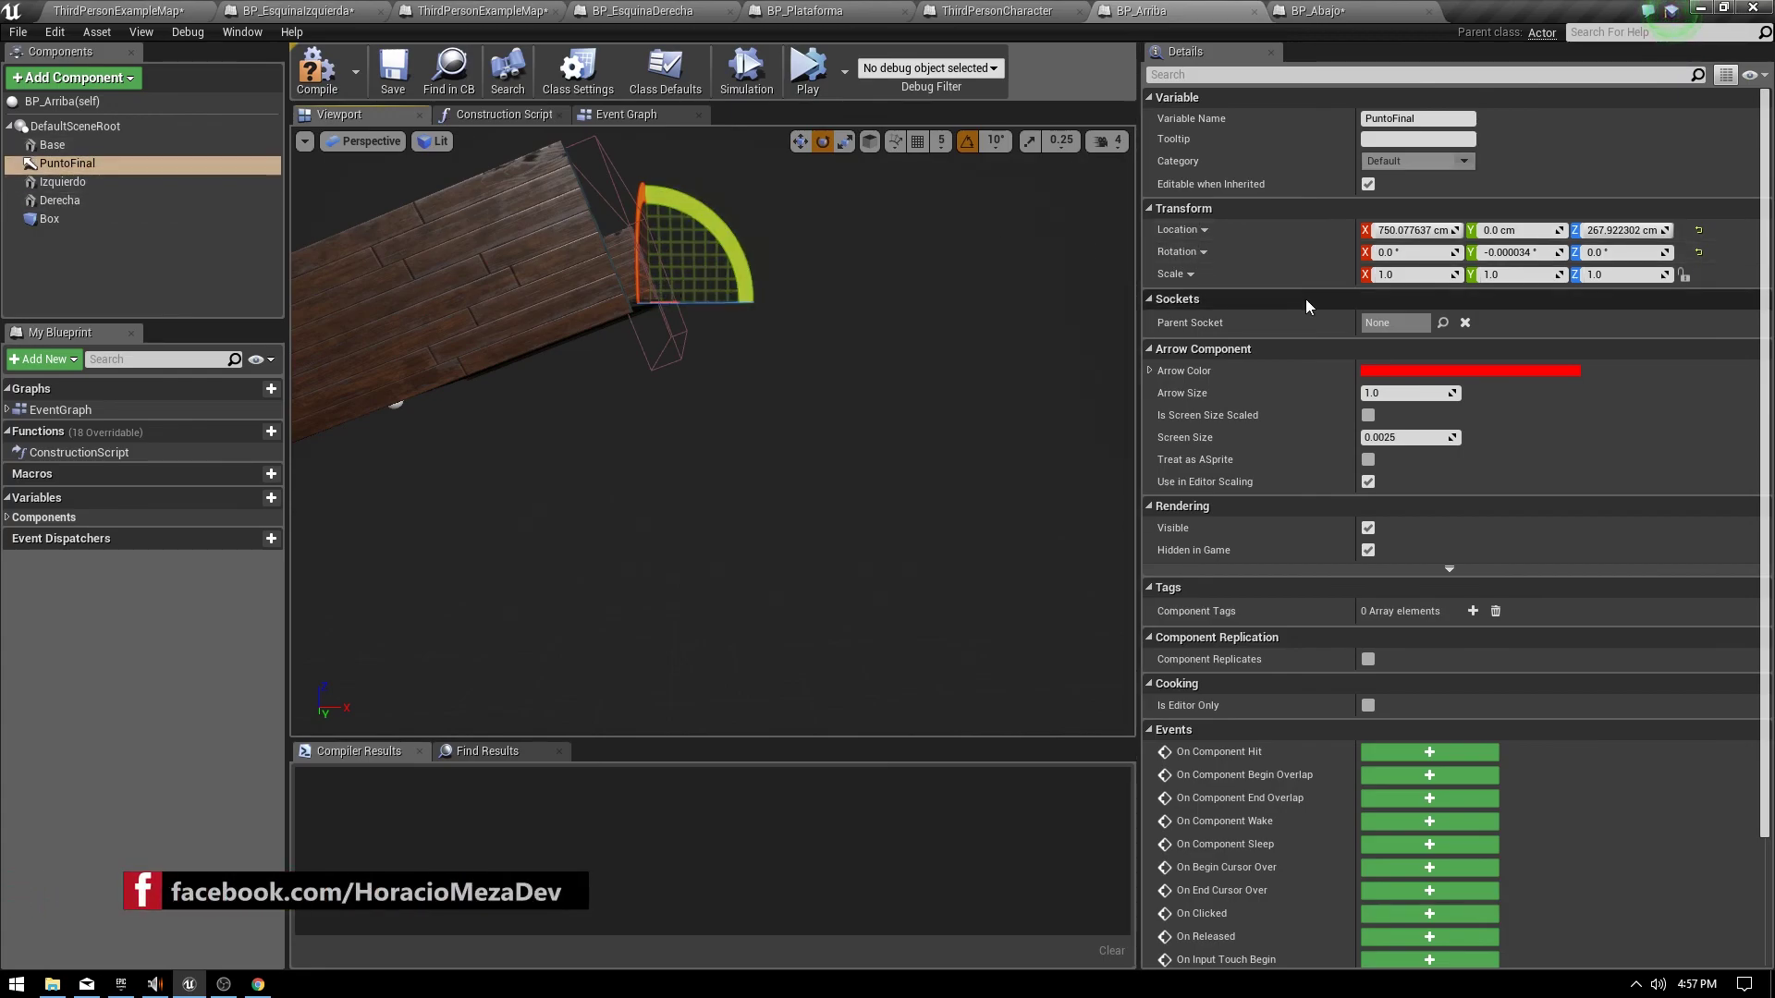
click(1516, 257)
text(0)
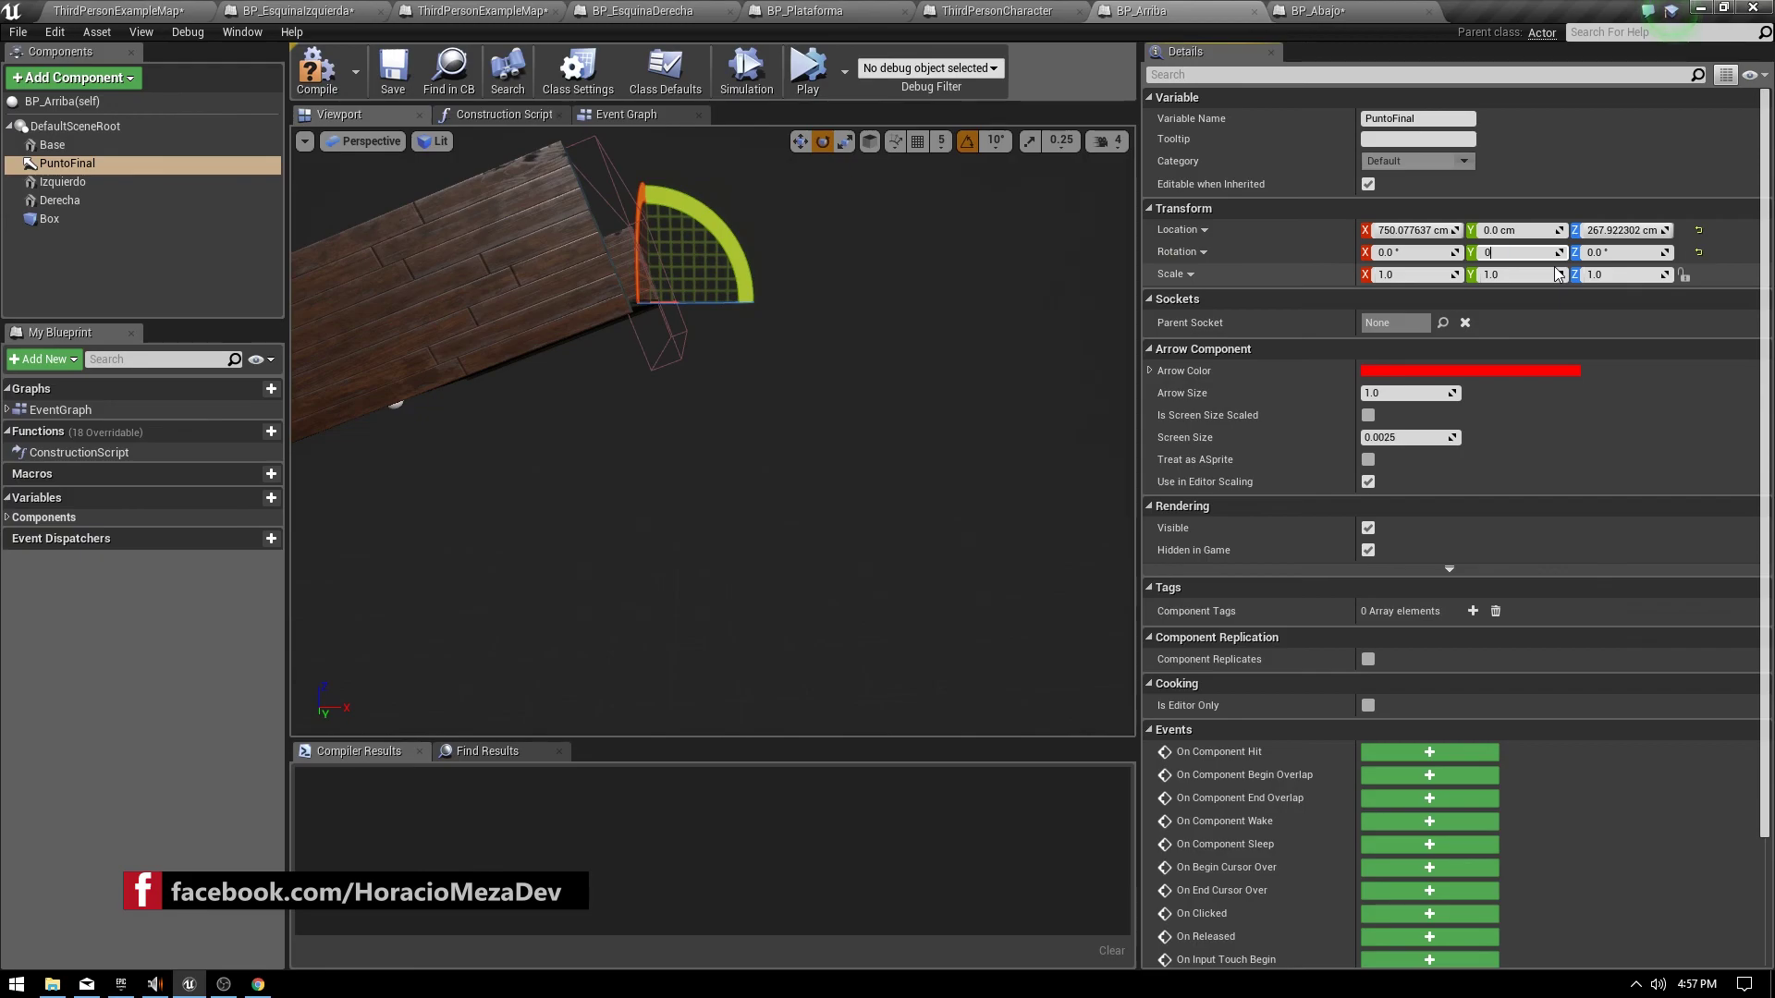
key(Return)
key(ctrl+s)
Back in BP_Abajo, switch the viewport to a lit Perspective view and select the Izquierdo wall.
click(1331, 10)
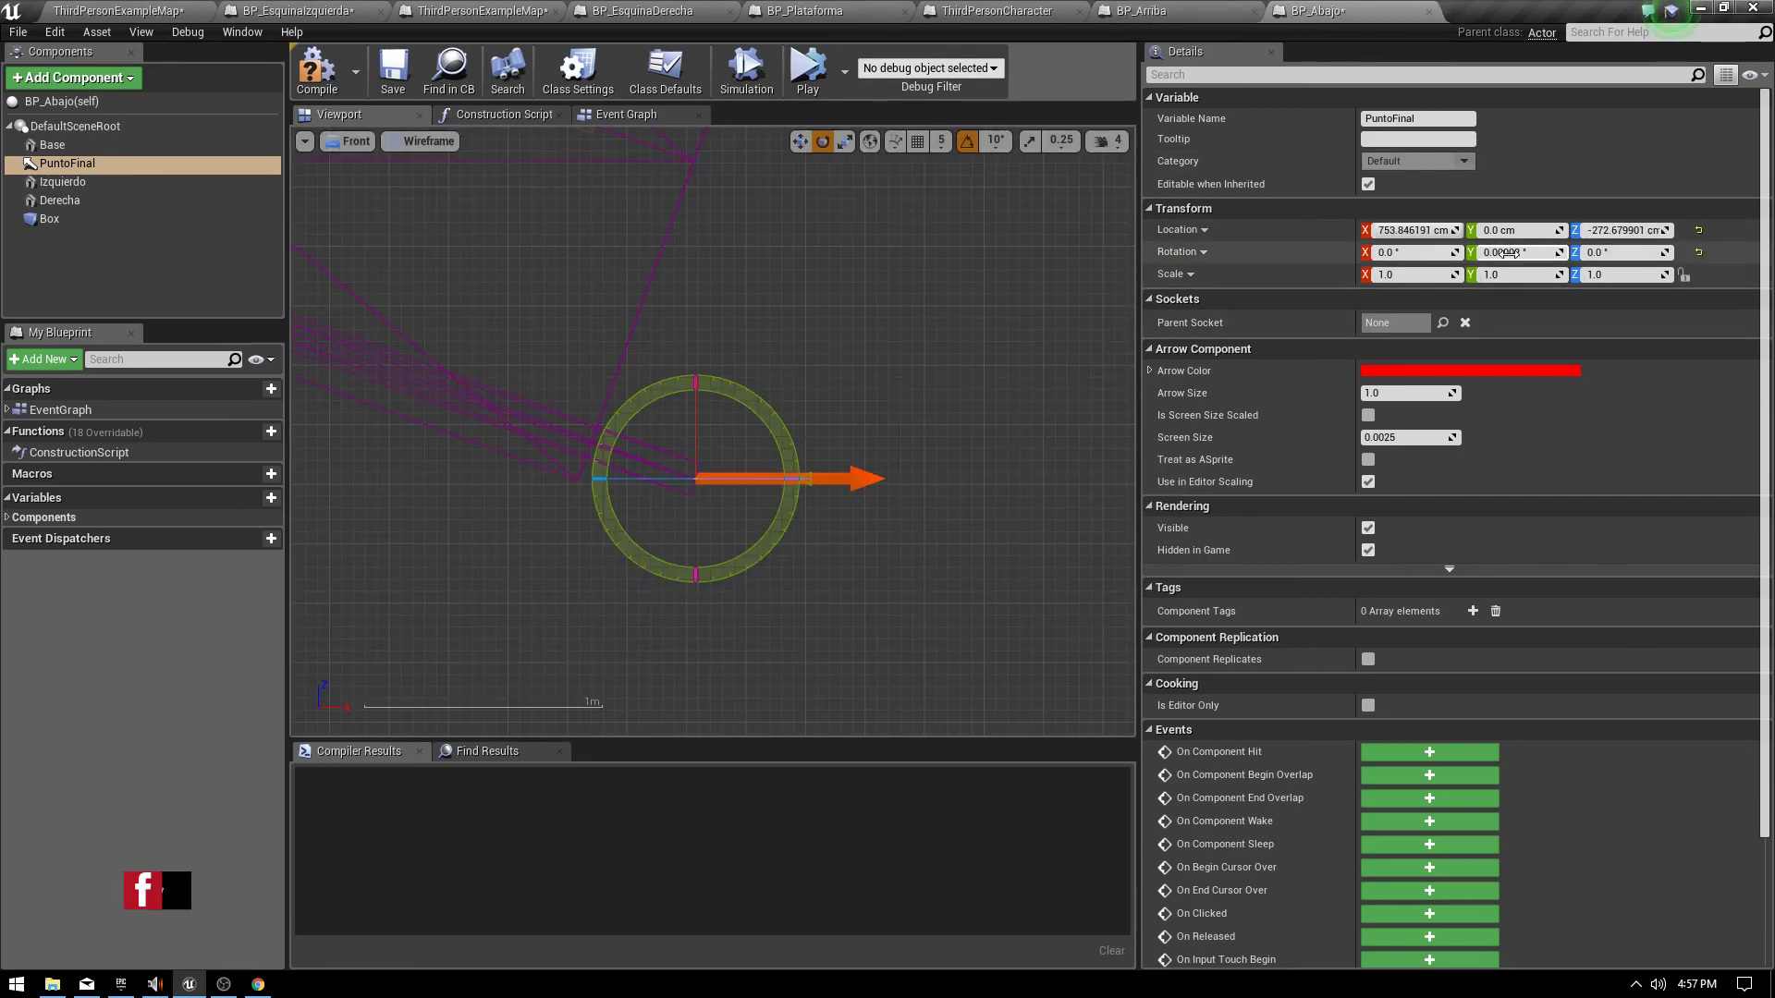
right_drag(802, 482, 344, 127)
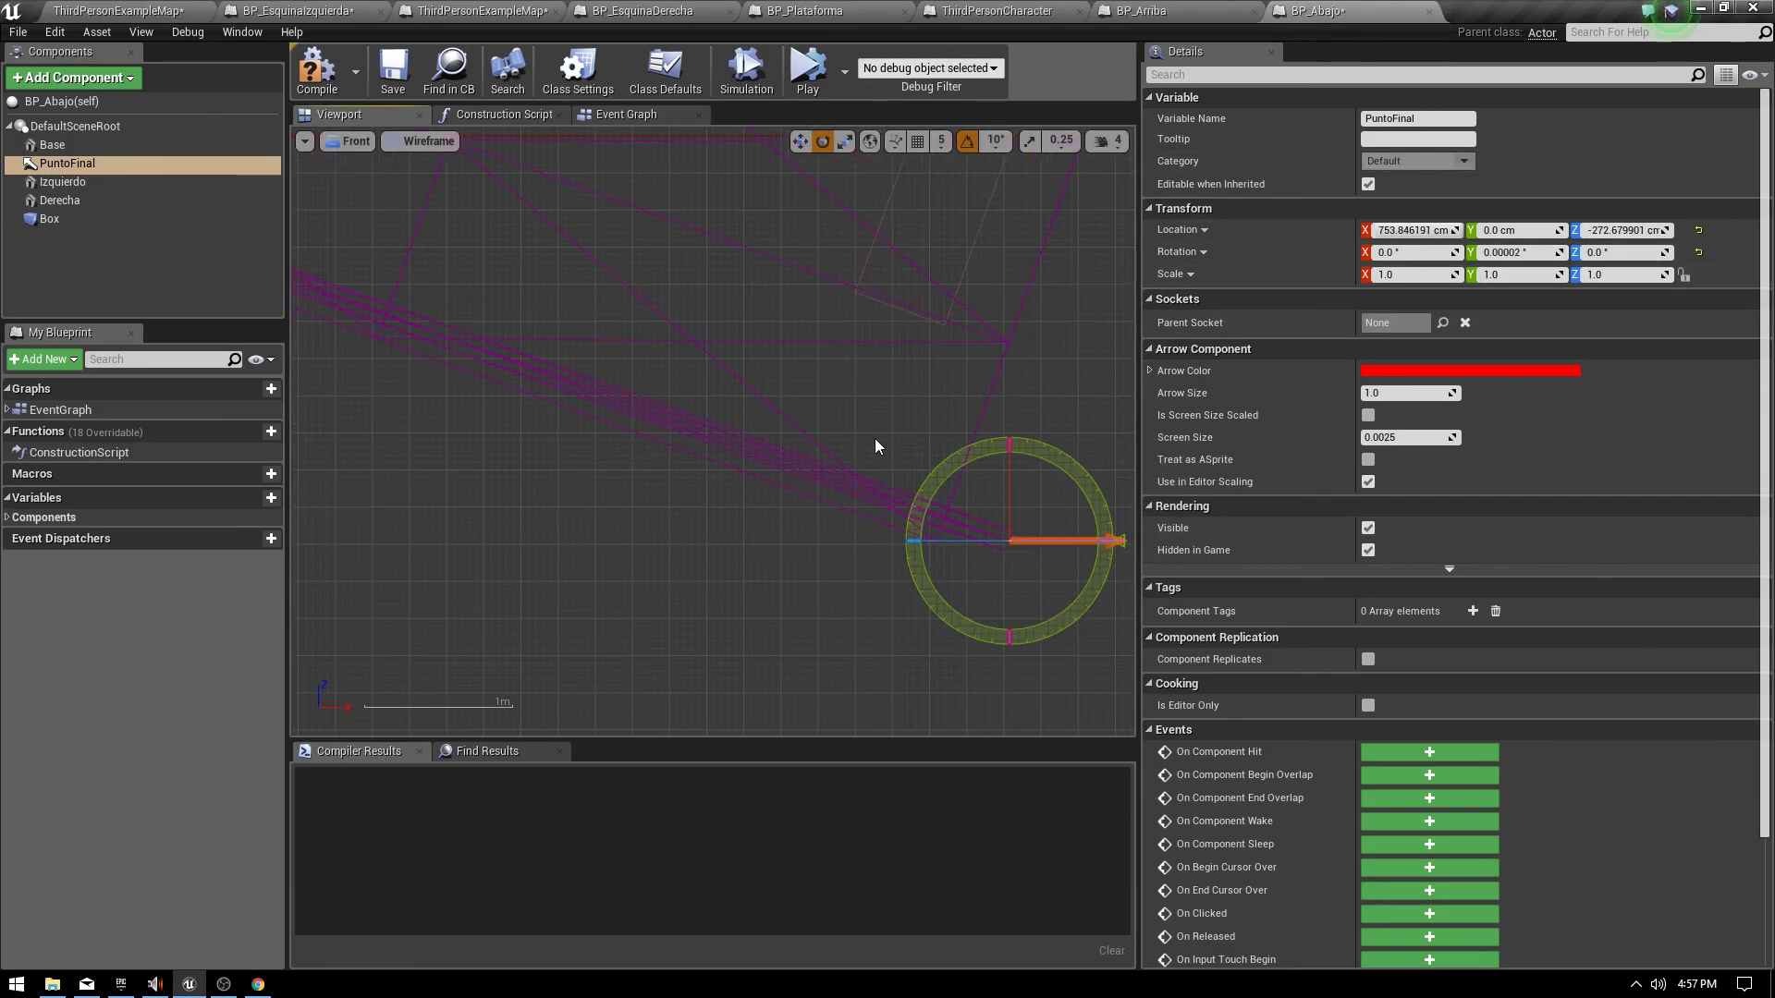
click(355, 141)
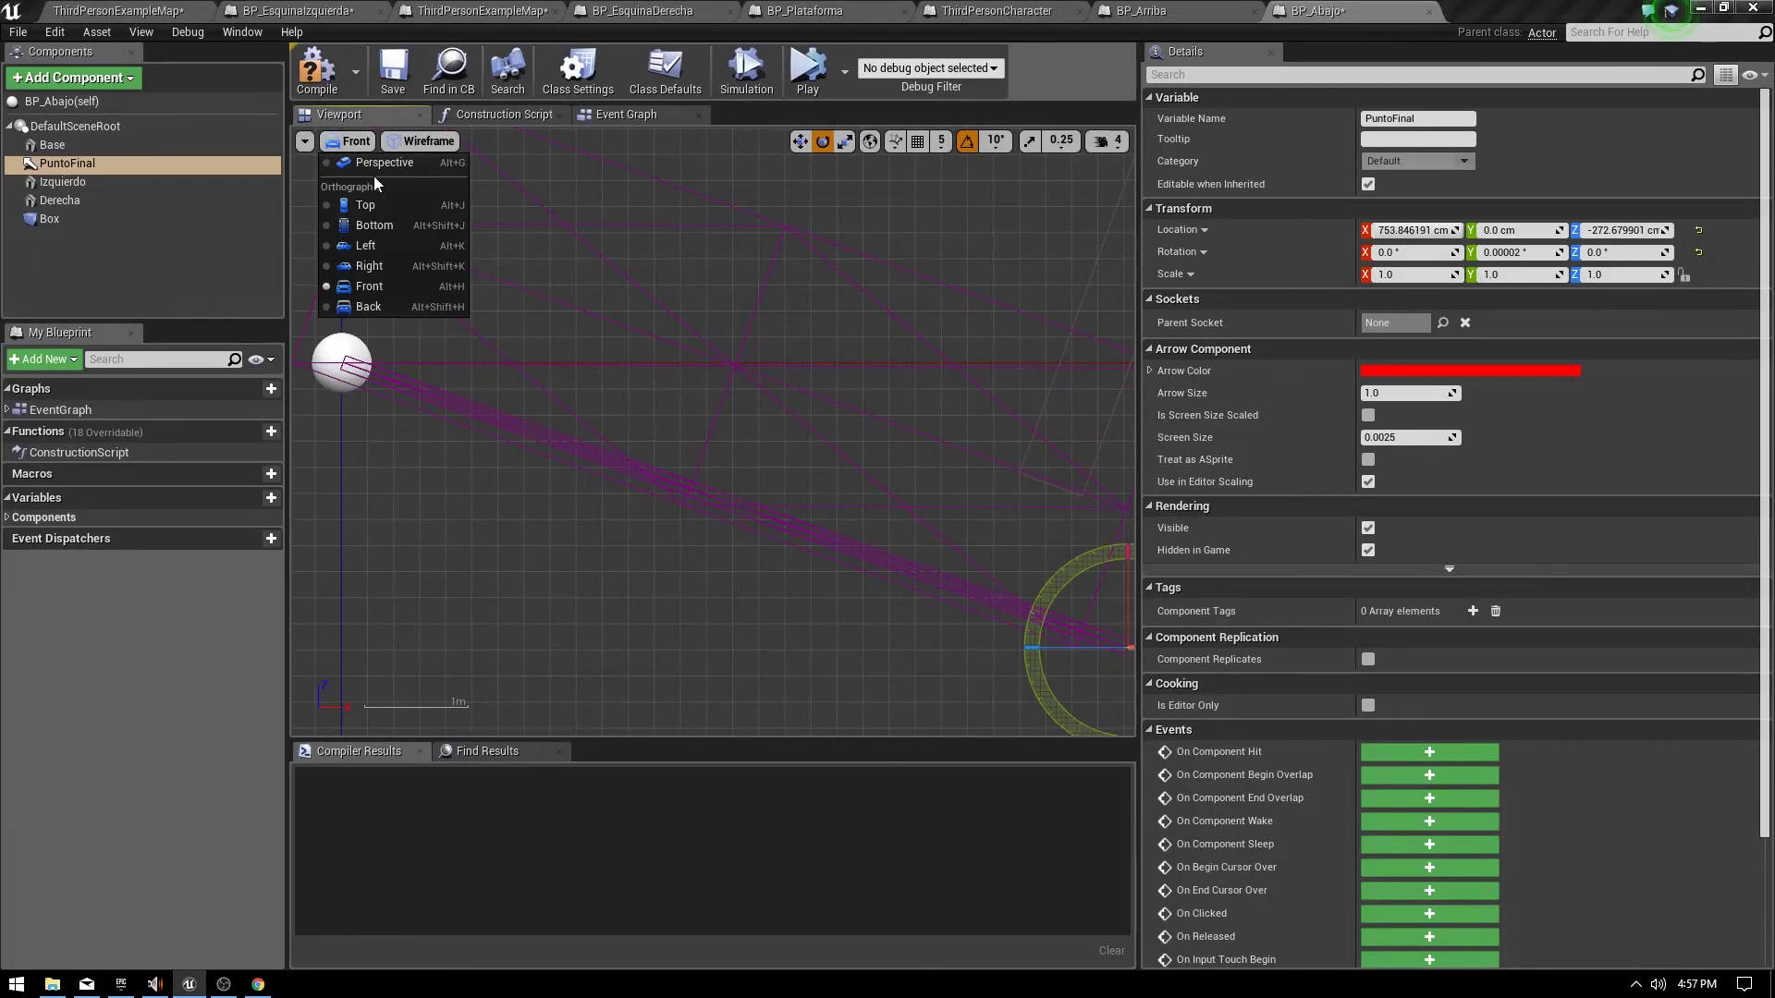
click(385, 162)
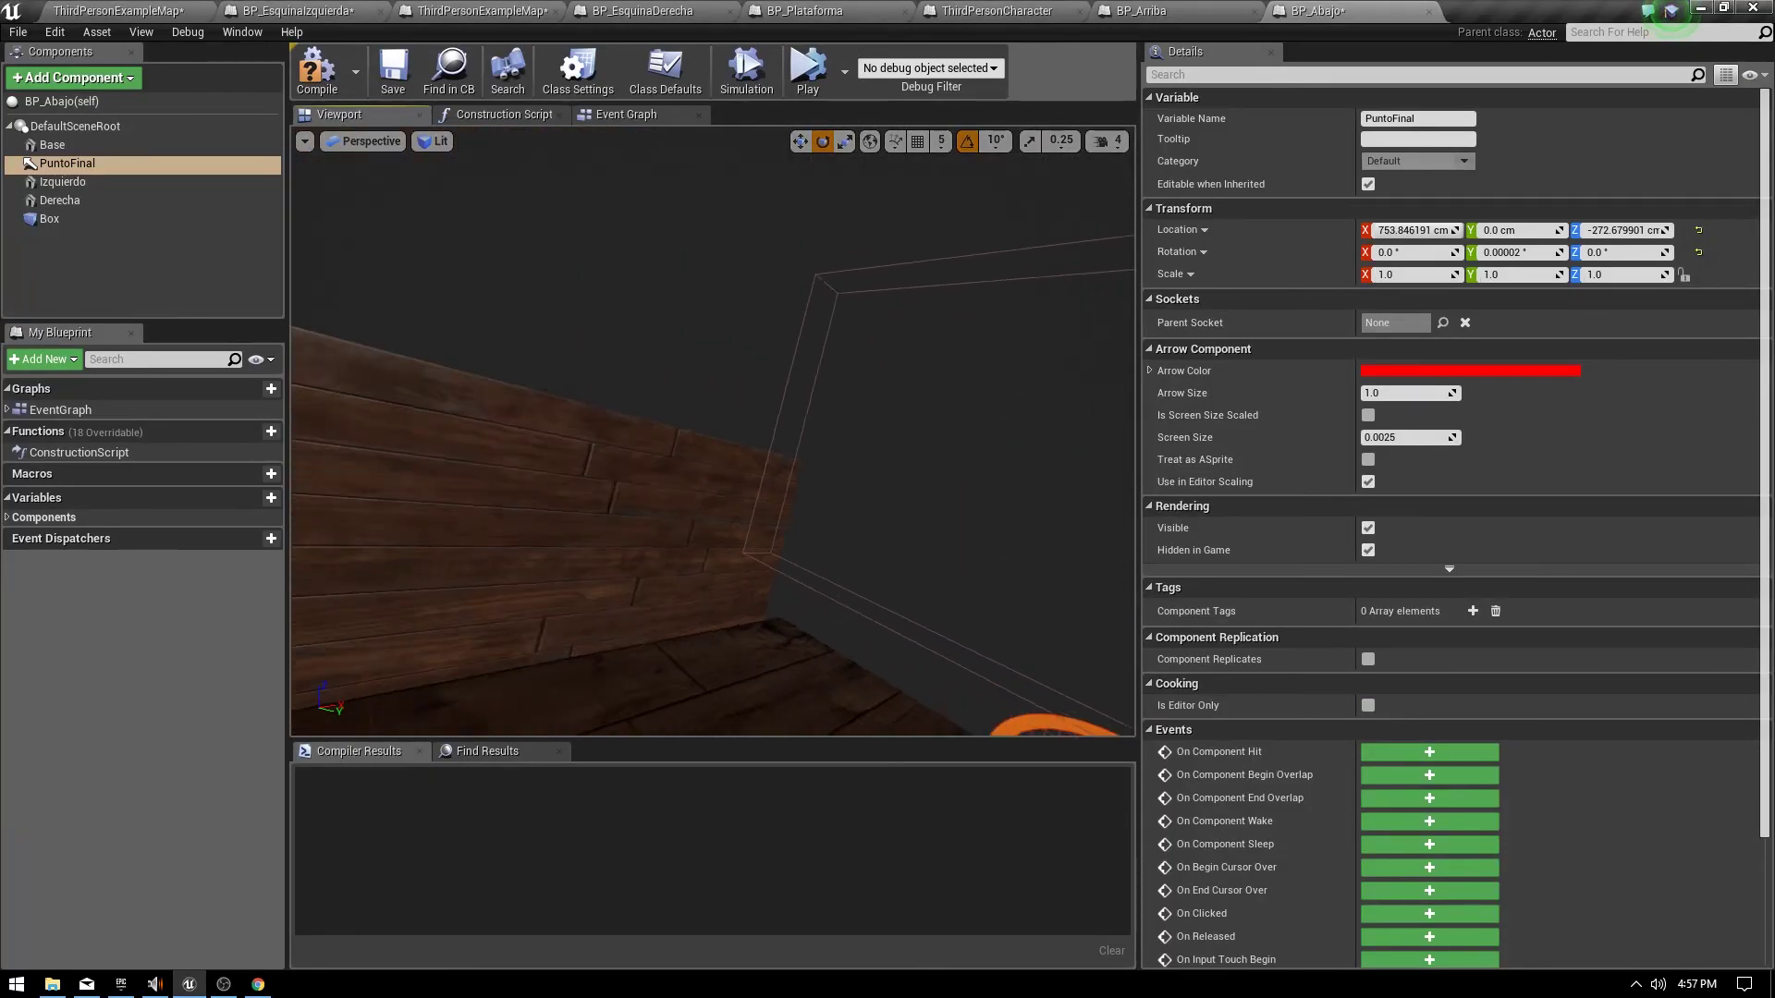
click(772, 459)
right_drag(772, 459, 772, 460)
With Izquierdo and Derecha selected in local space, lower both walls to about -17.49 cm Z.
ctrl+click(772, 459)
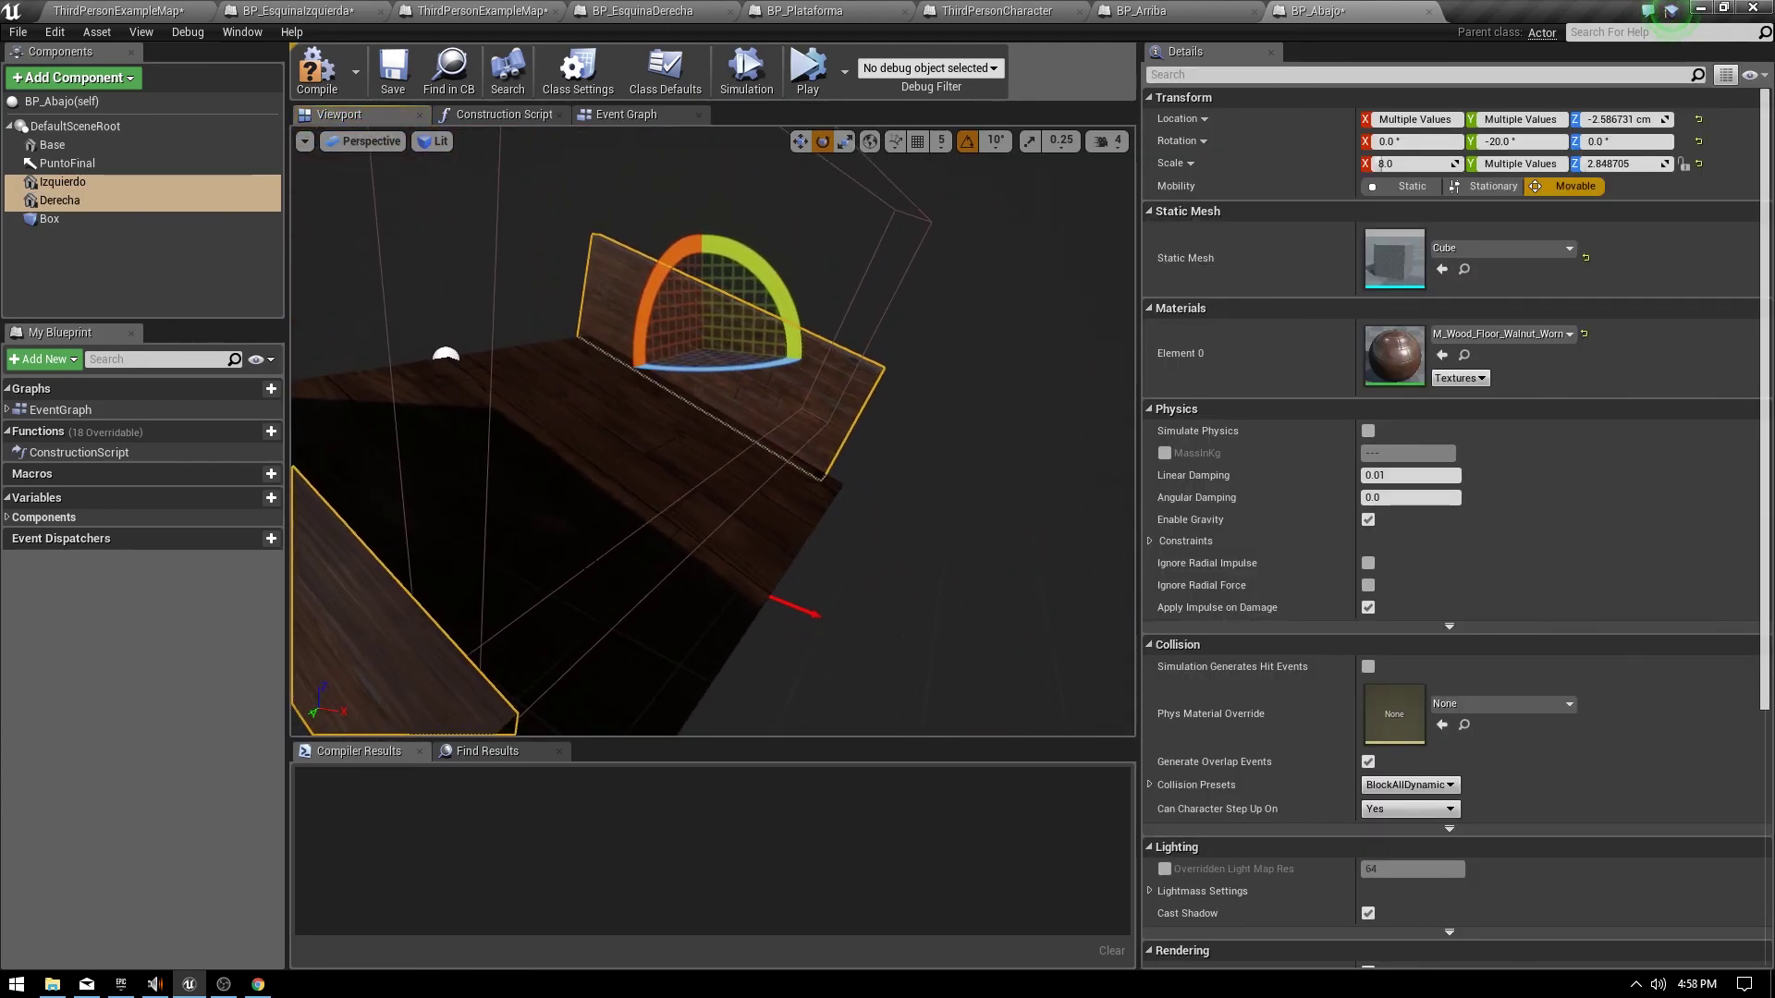
click(869, 141)
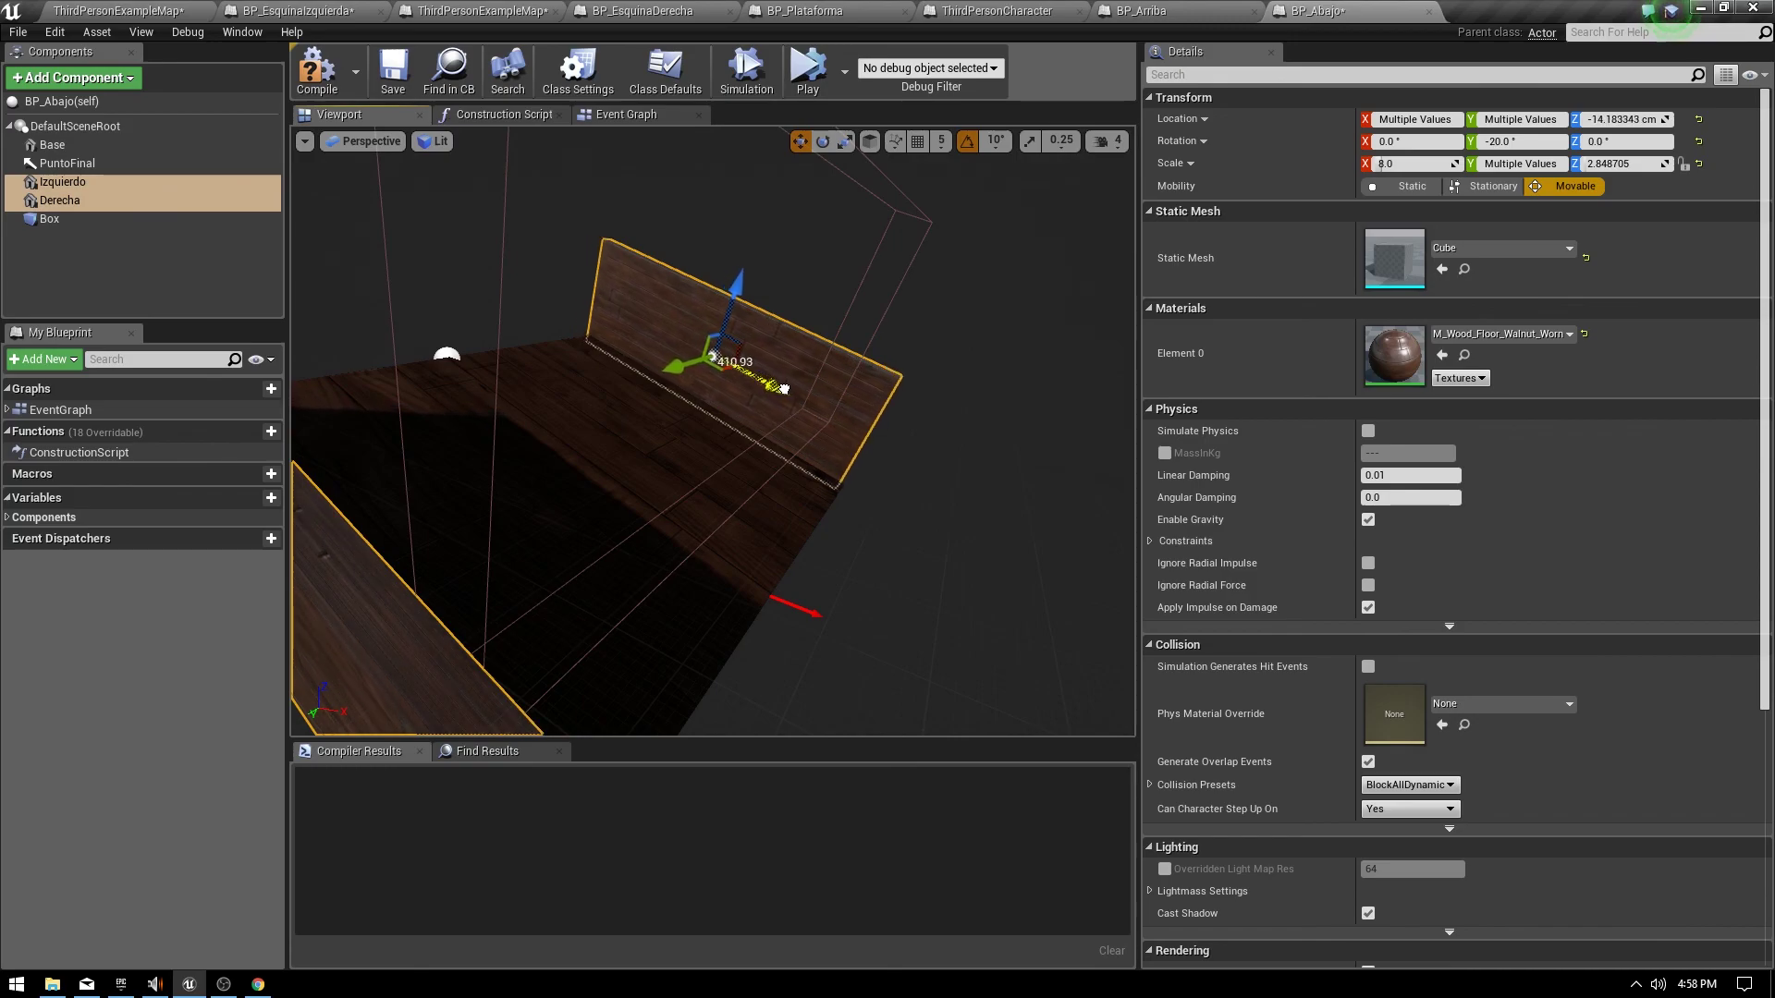
right_drag(784, 389, 785, 389)
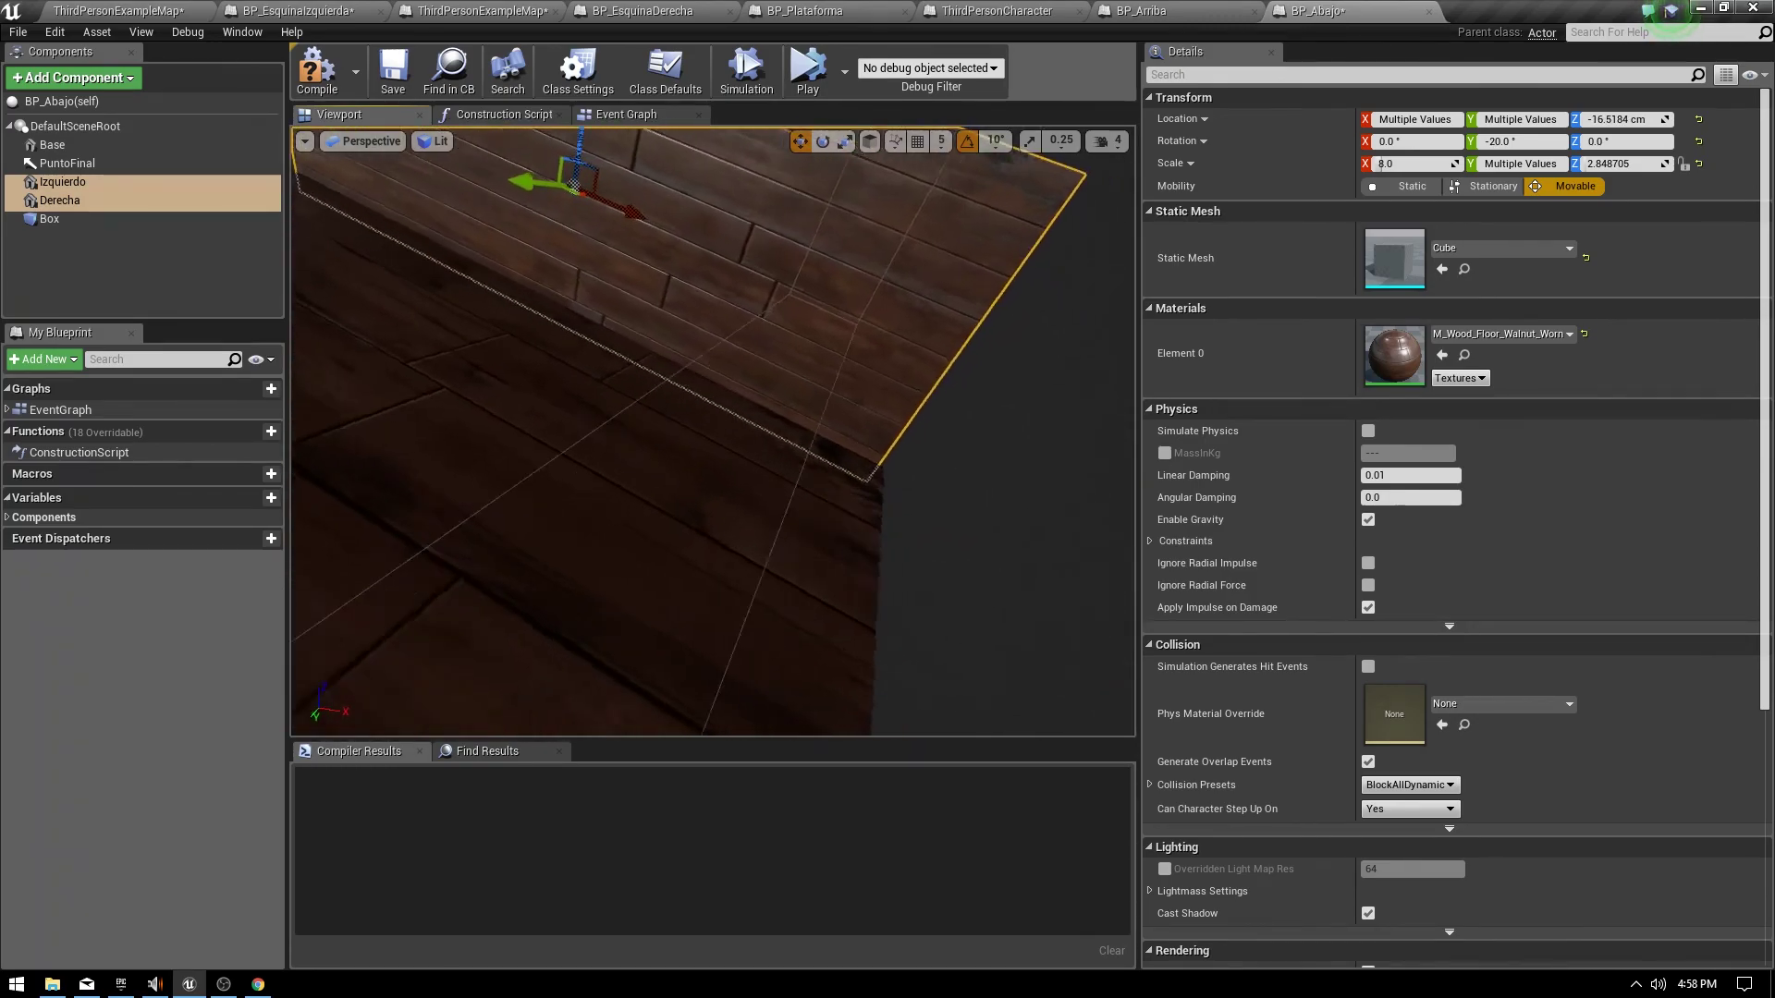
right_drag(606, 267, 606, 267)
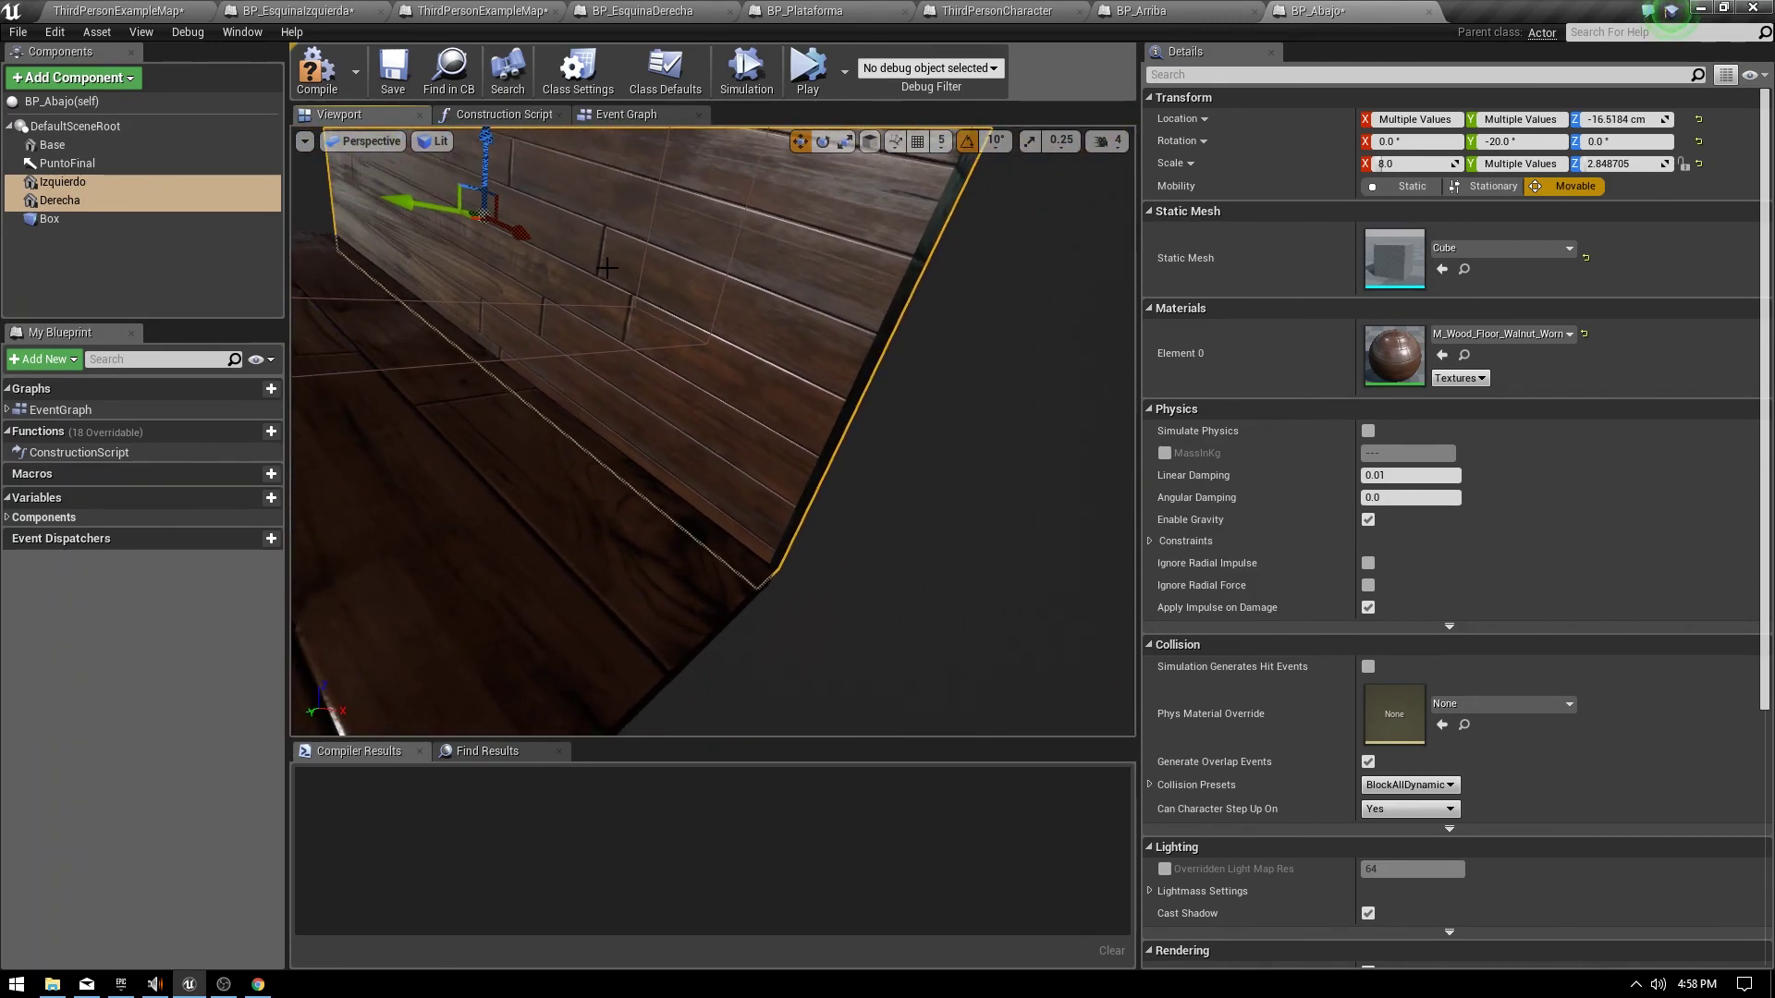
drag(534, 237, 530, 237)
right_drag(531, 236, 532, 235)
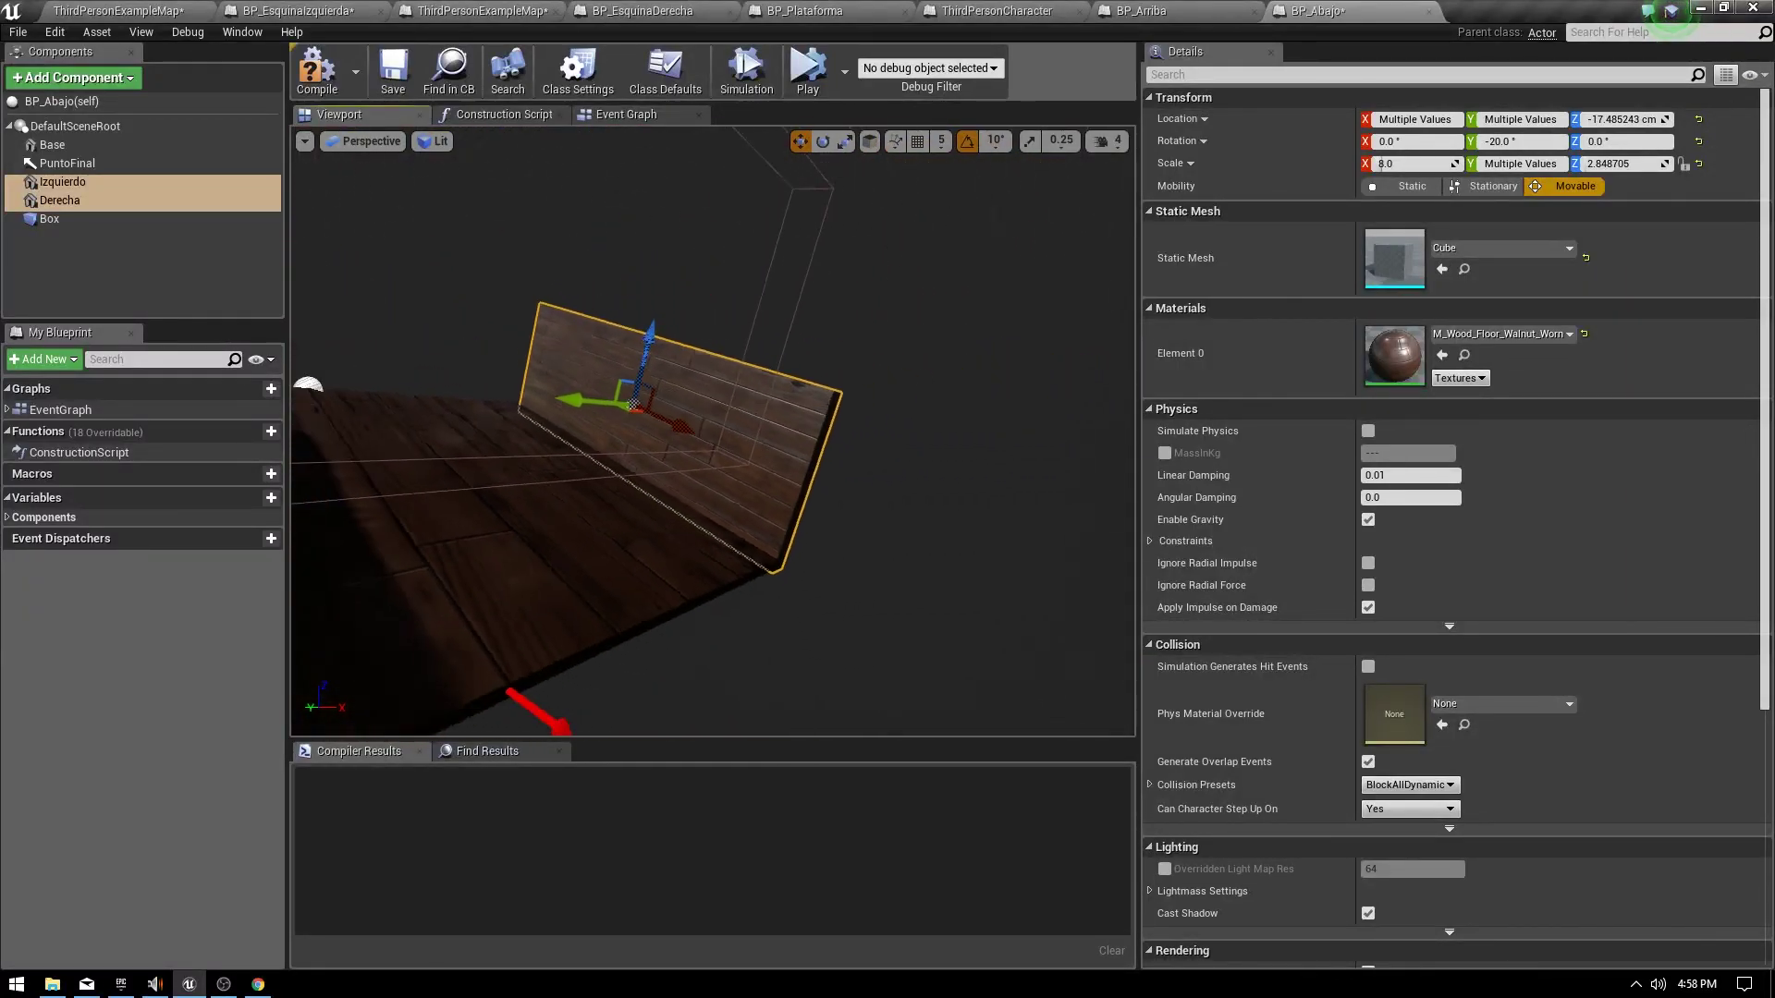
right_drag(655, 335, 702, 325)
Slide BP_Abajo's Box trigger down its tilted axis to the ramp's lower end.
click(704, 232)
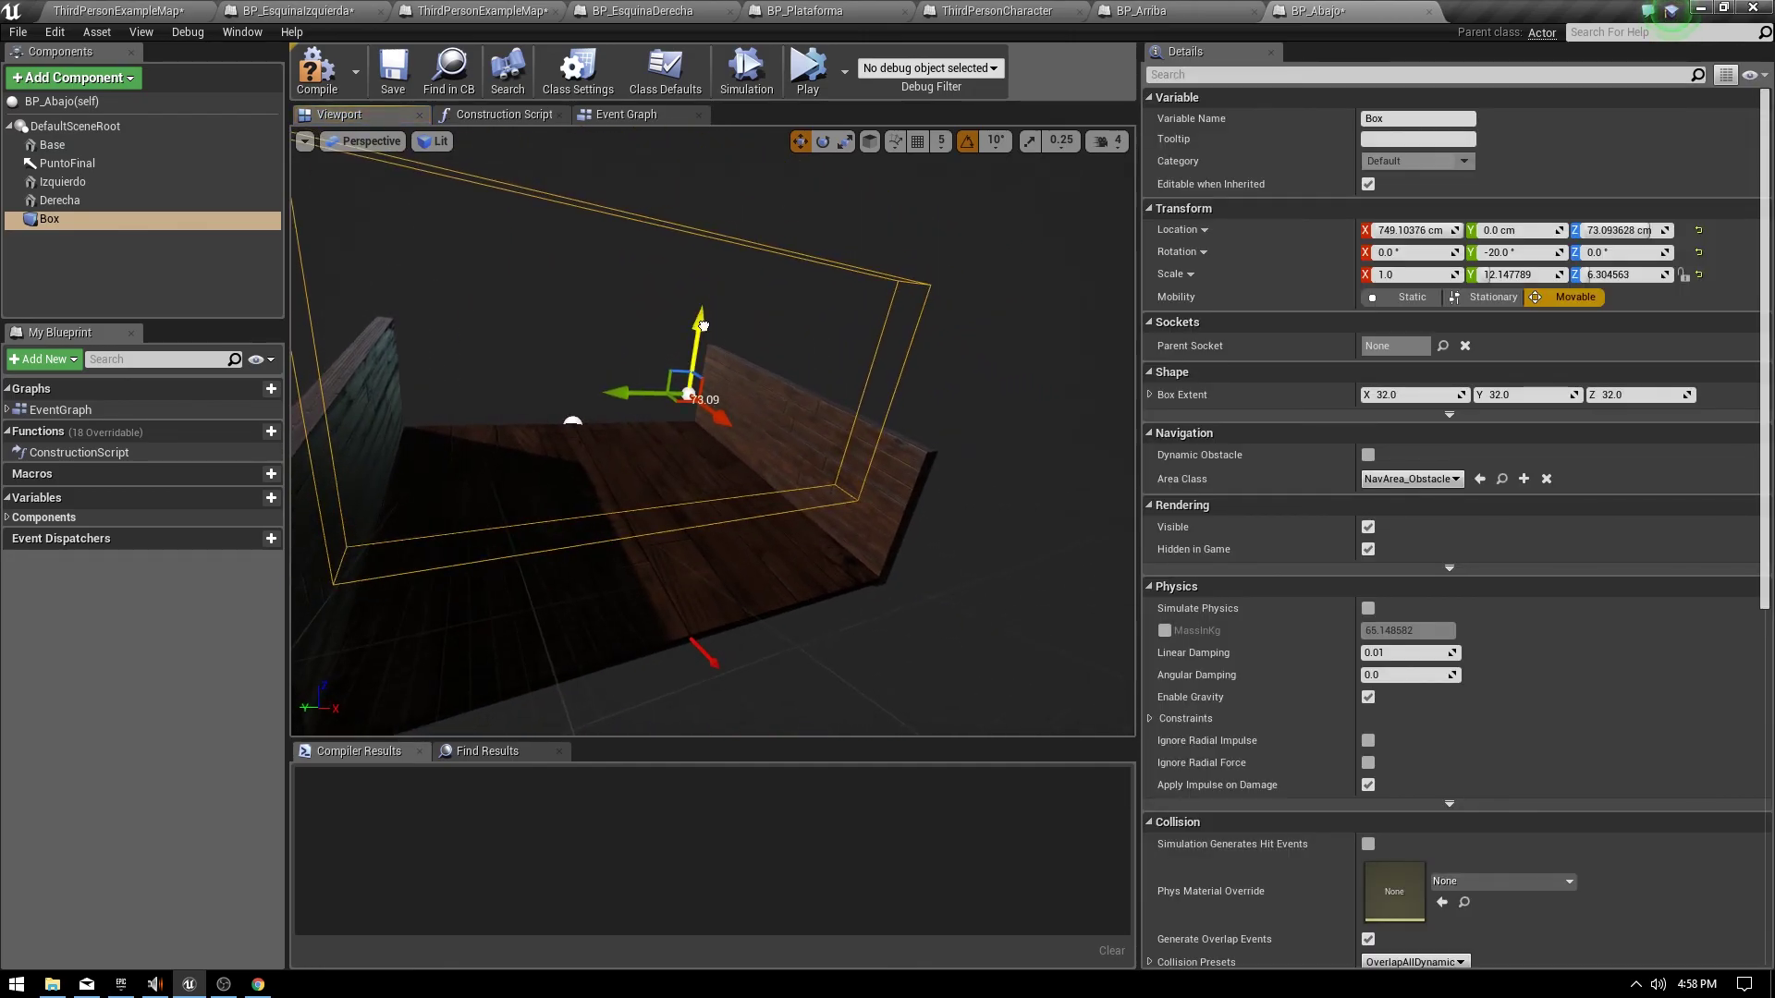
drag(703, 325, 710, 415)
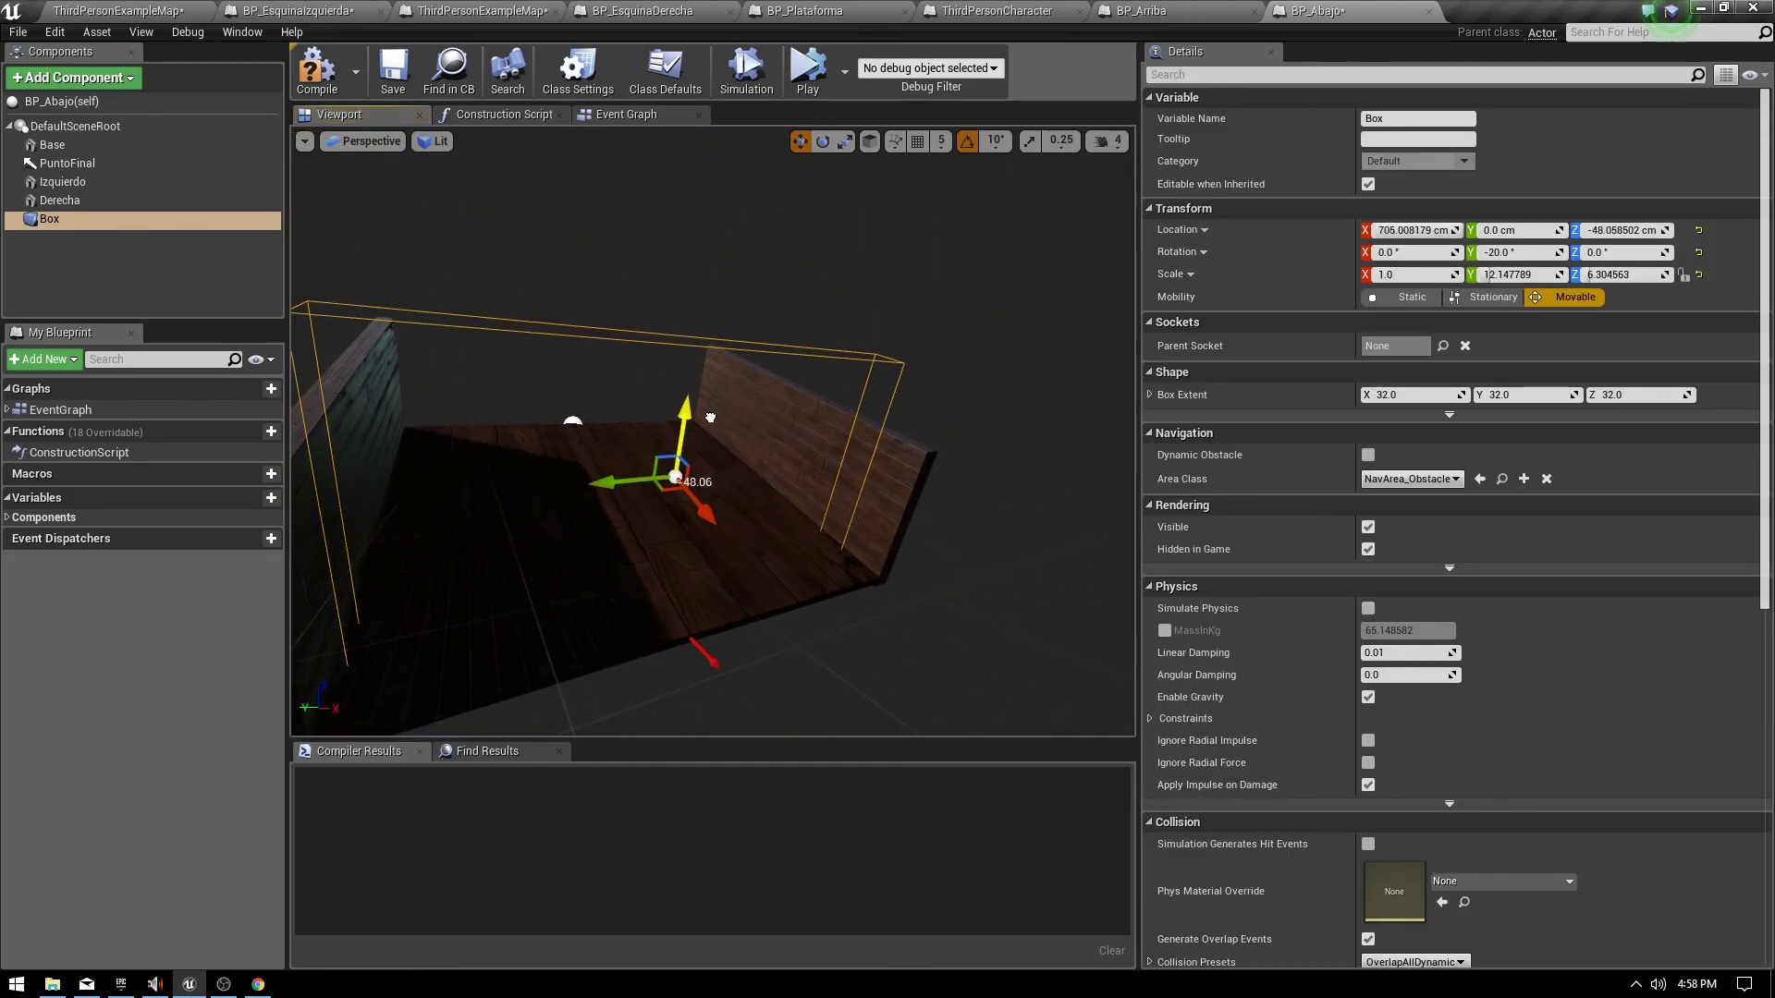
drag(706, 521, 747, 560)
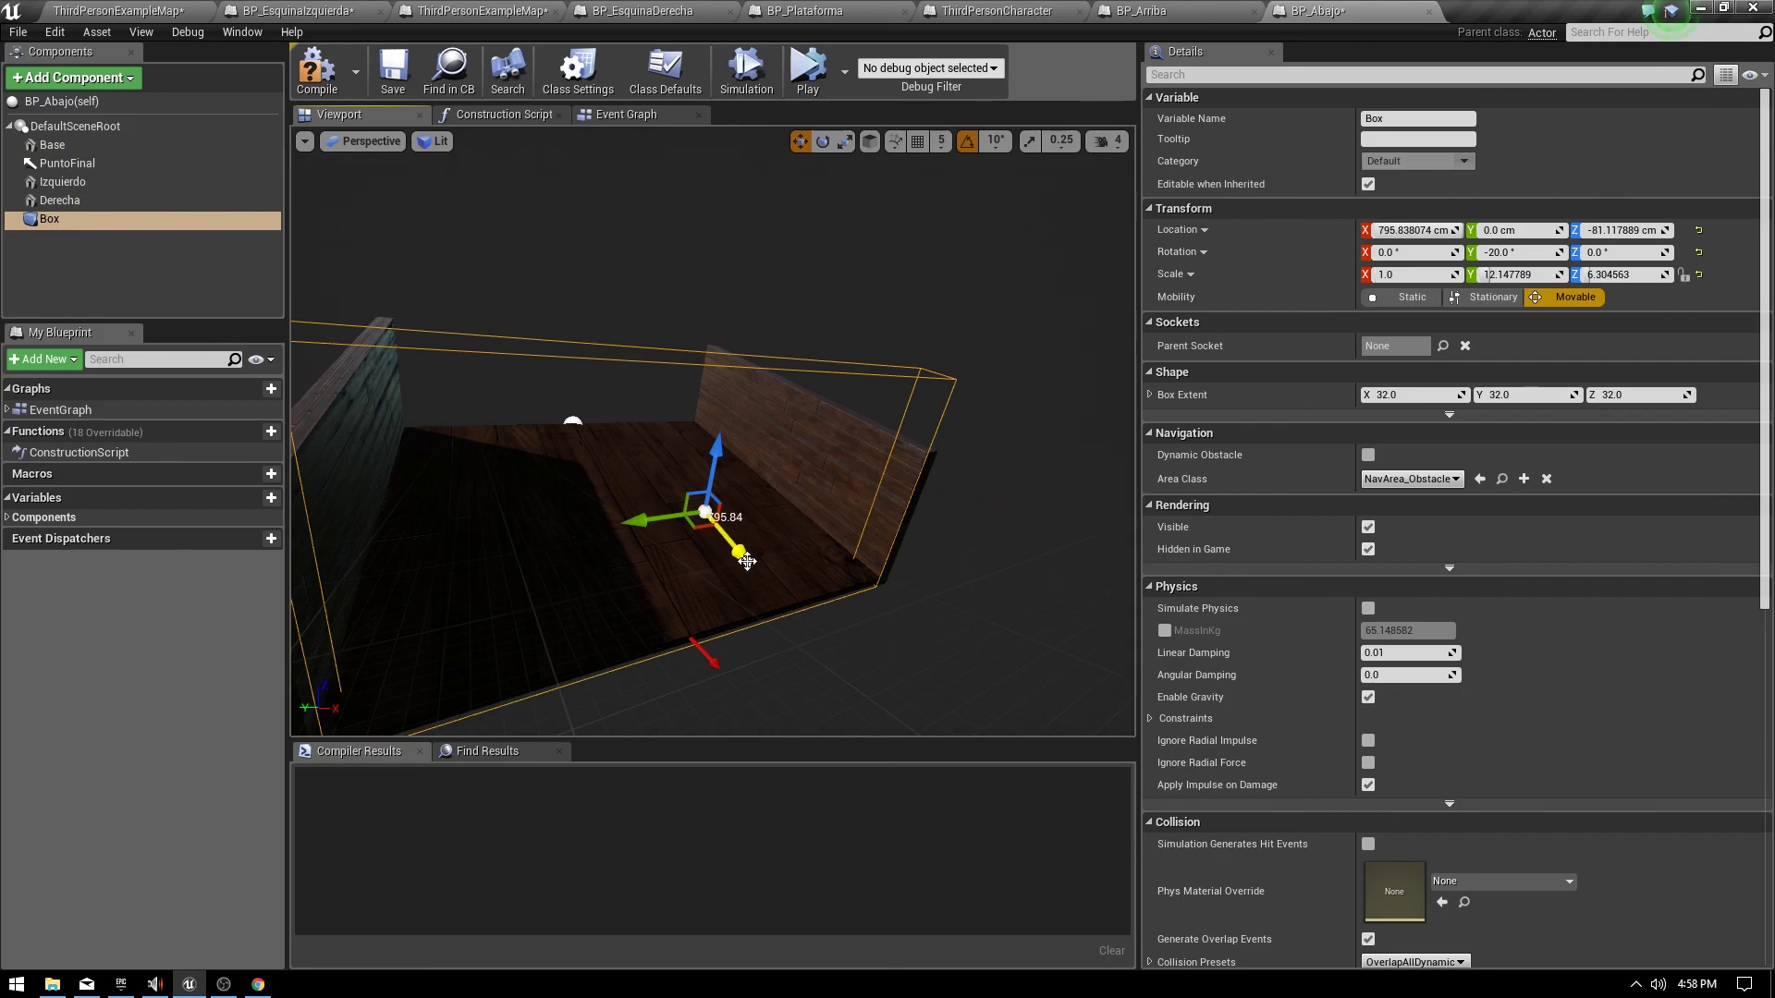
Select BP_Arriba's Box trigger and save the BP_Arriba blueprint.
click(1143, 10)
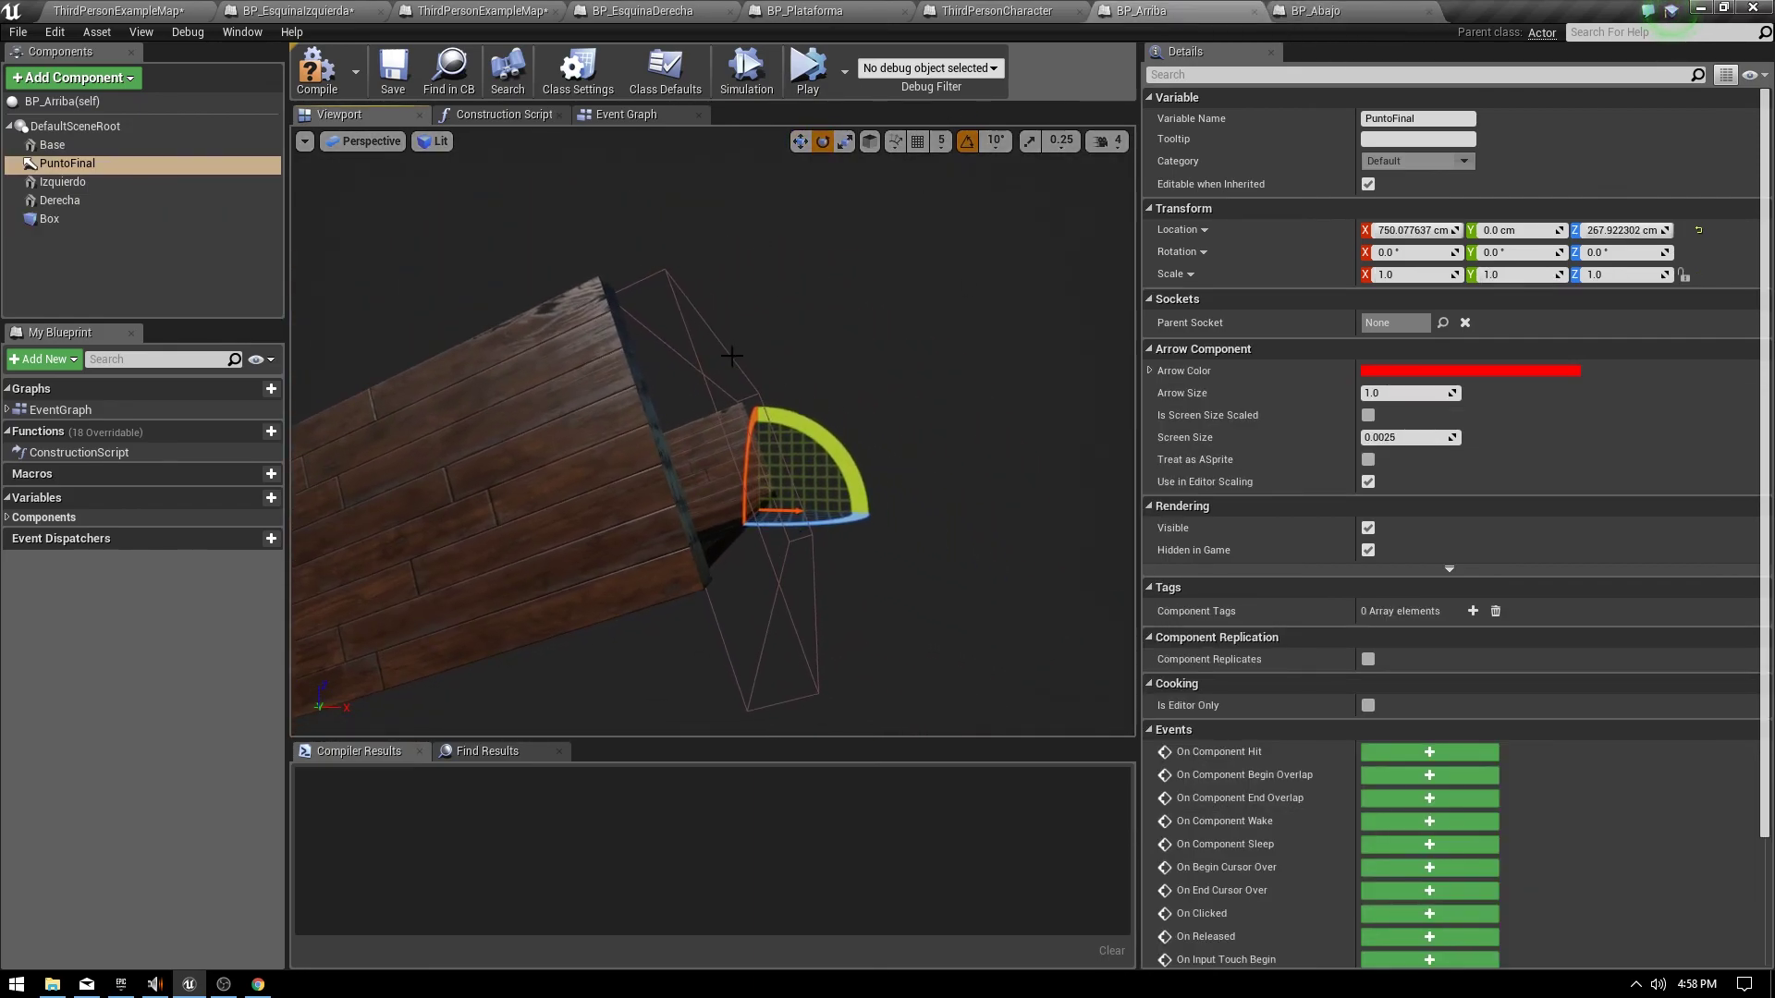
click(798, 553)
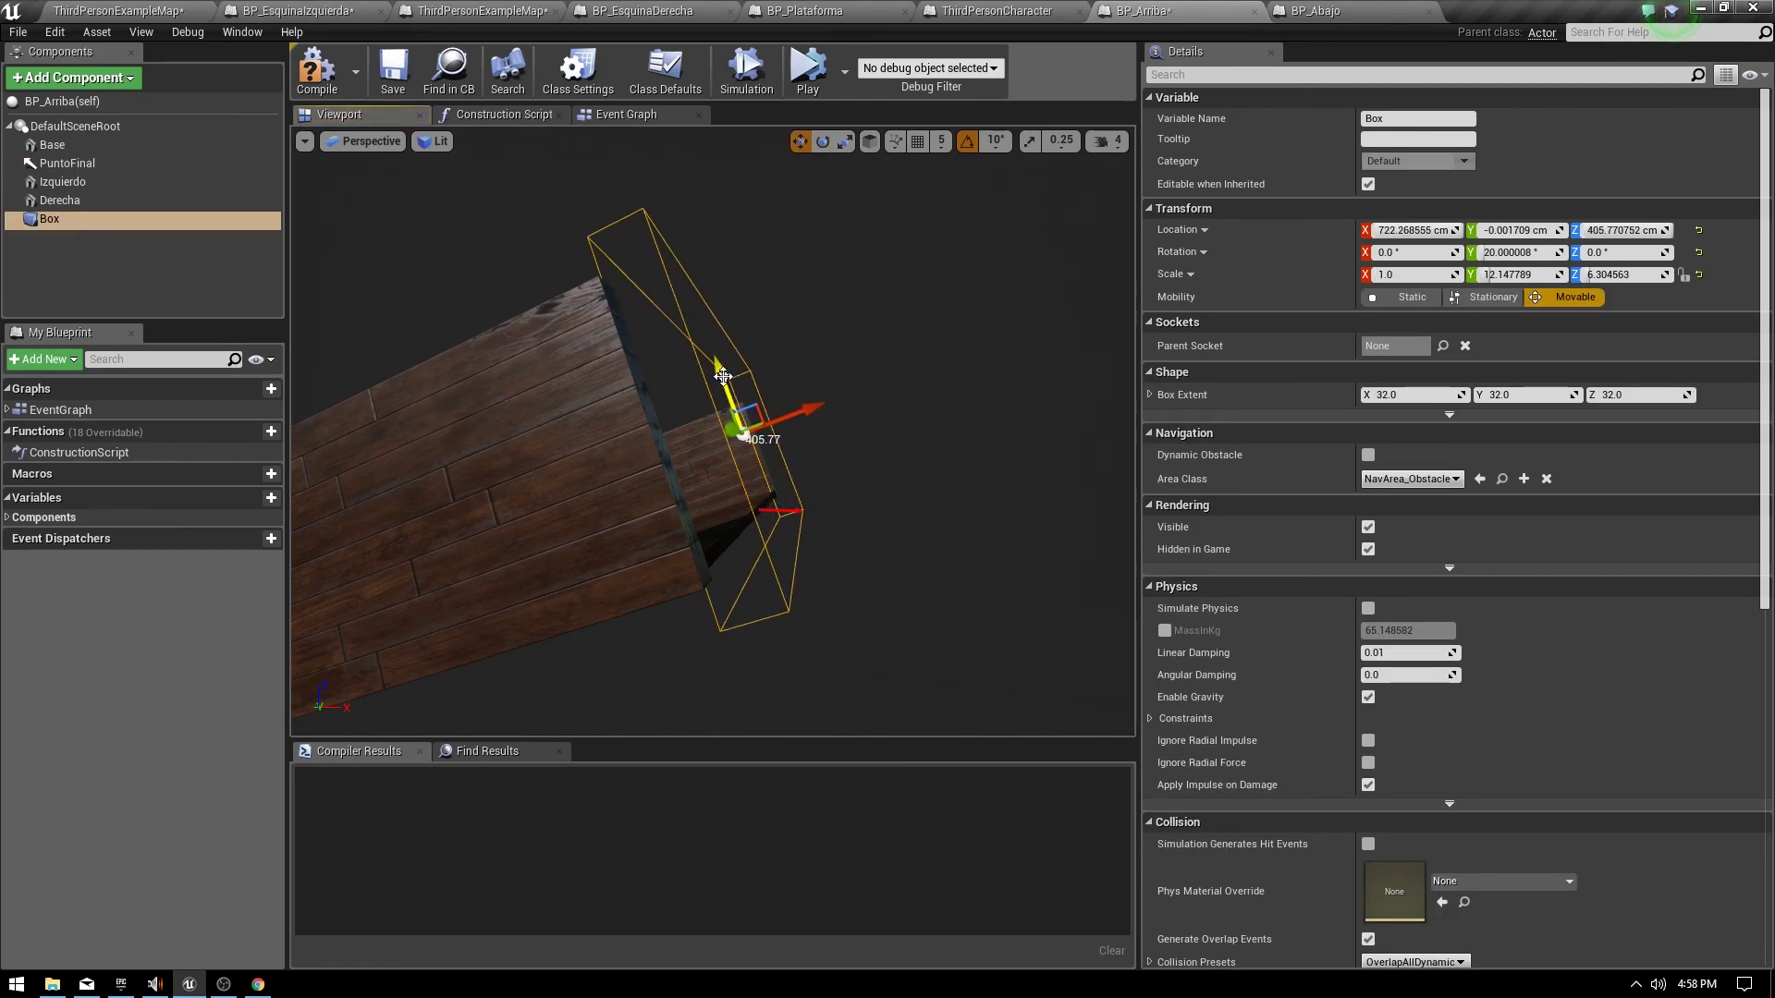
right_drag(723, 375, 723, 375)
key(ctrl+s)
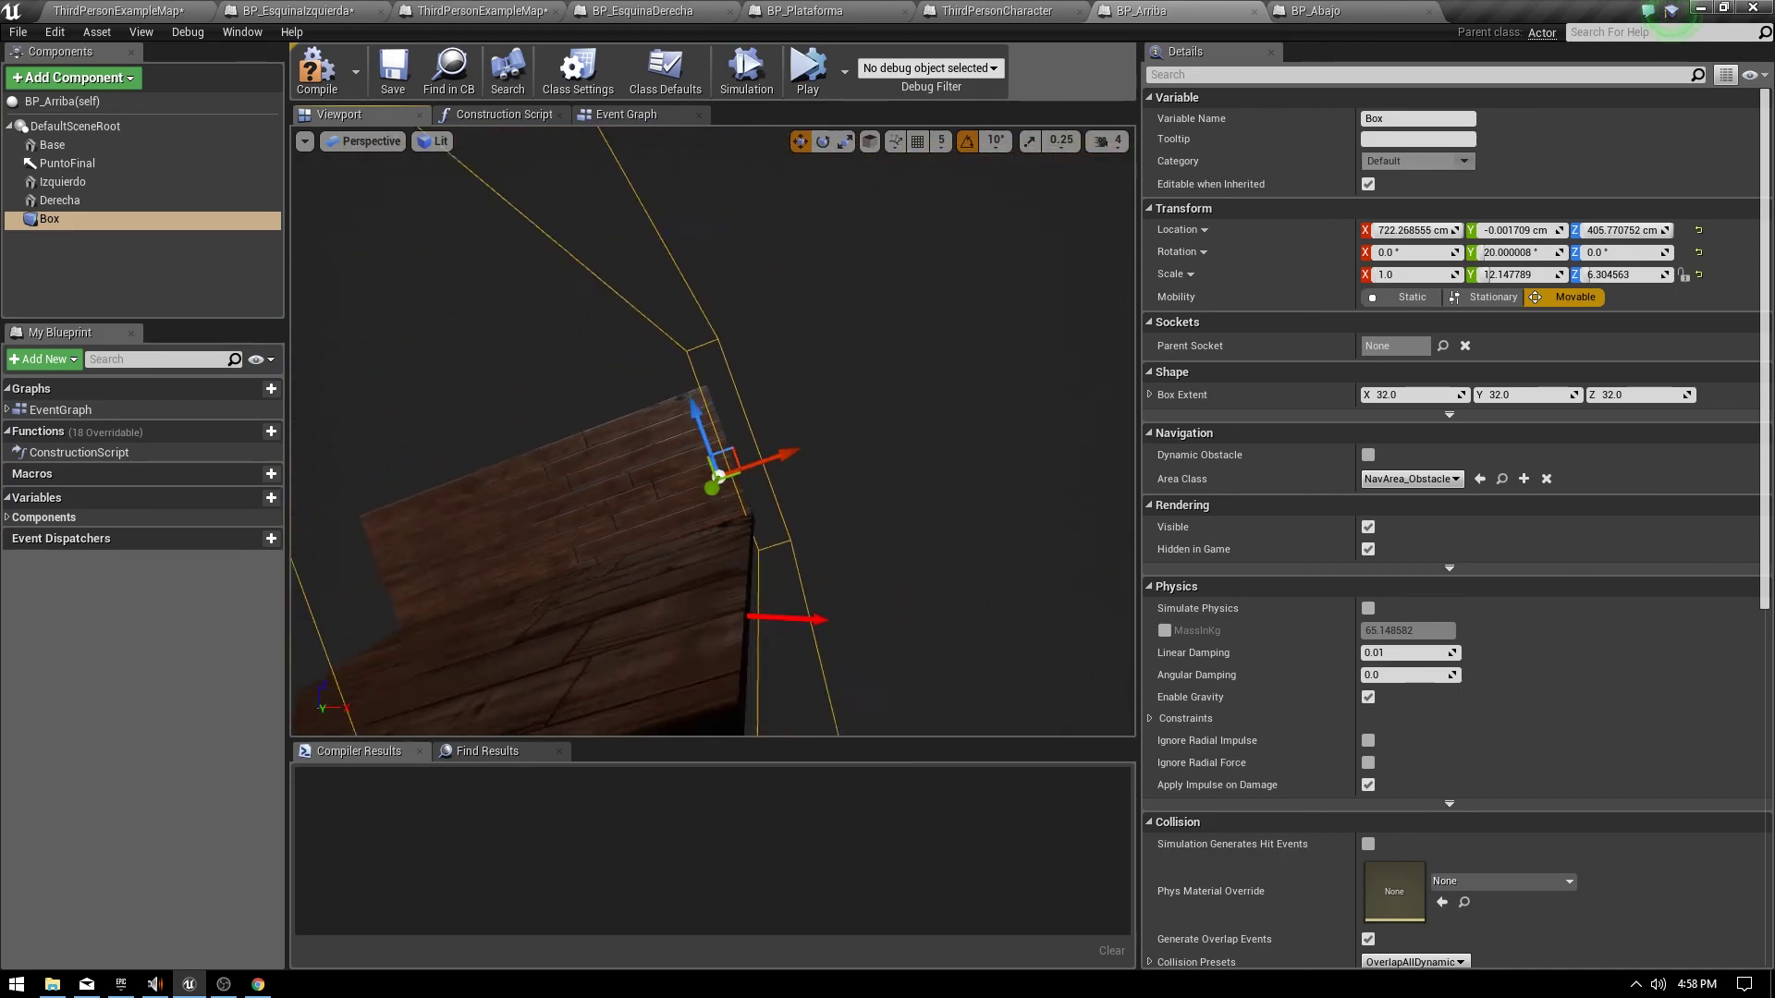
right_drag(617, 548, 617, 548)
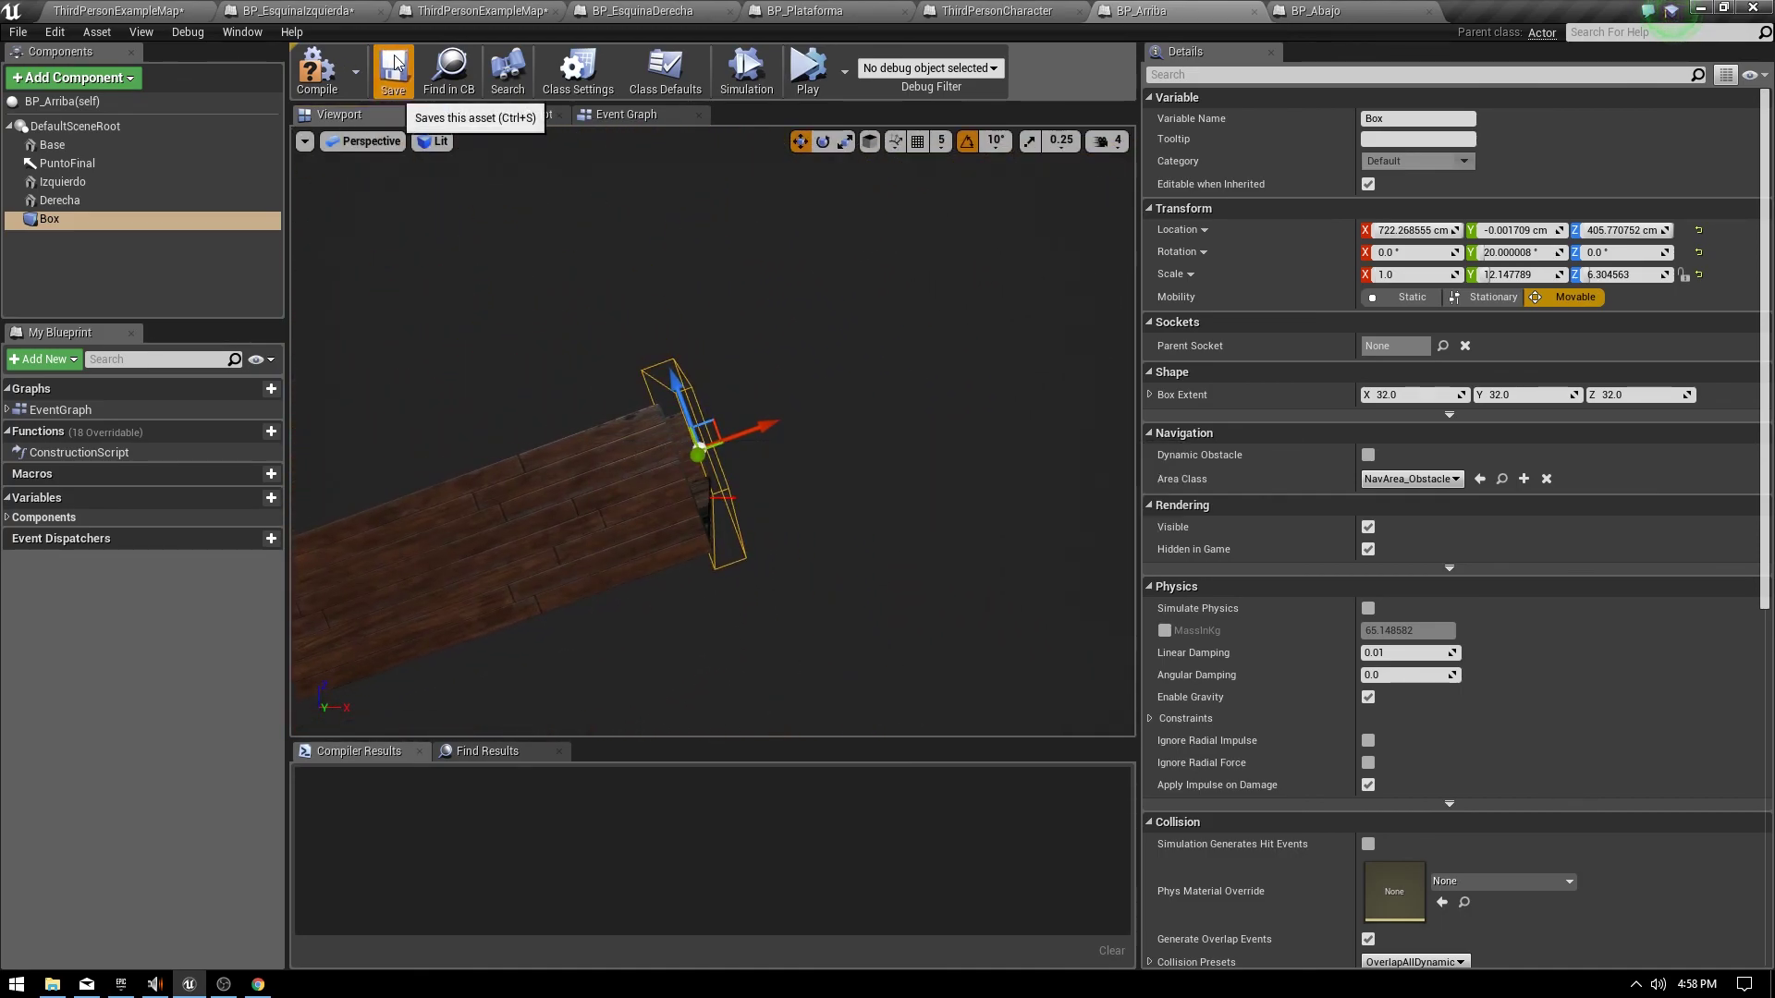
click(479, 10)
In Crear Plataforma, wrap the lower Branch and SpawnActor nodes in a comment titled Esquinas.
right_drag(889, 285, 889, 285)
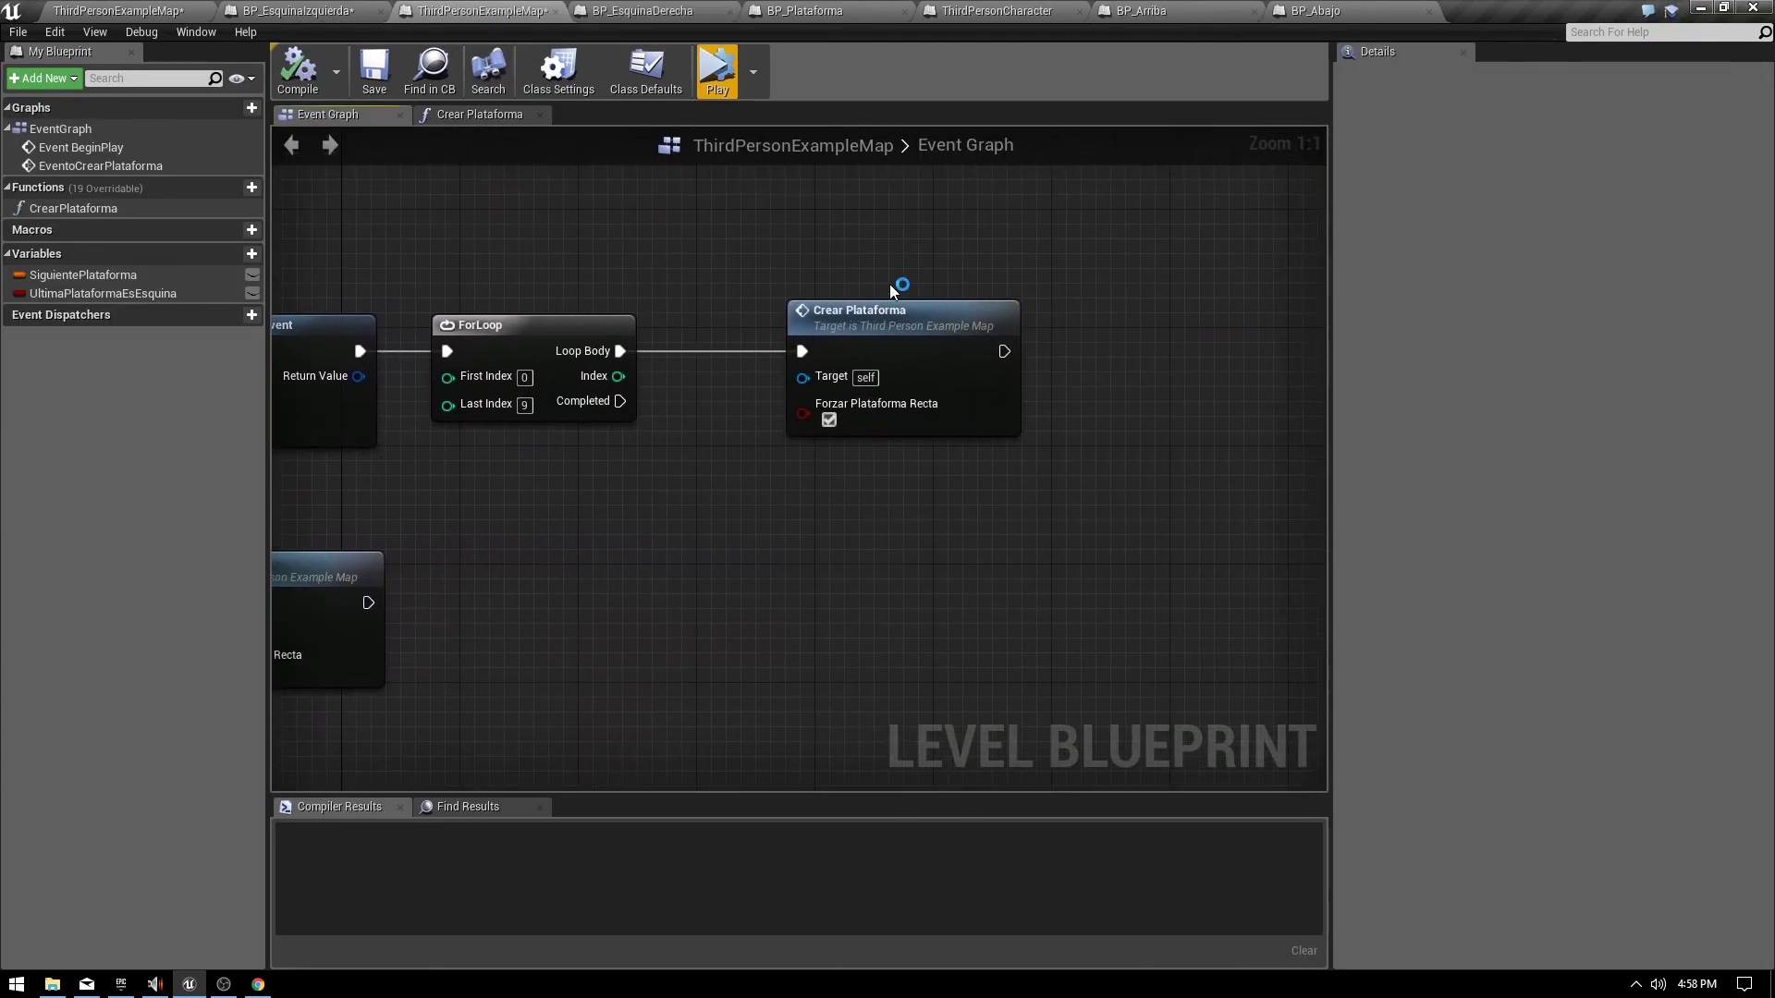
double_click(889, 312)
scroll(902, 381, down, 3)
right_drag(902, 381, 473, 391)
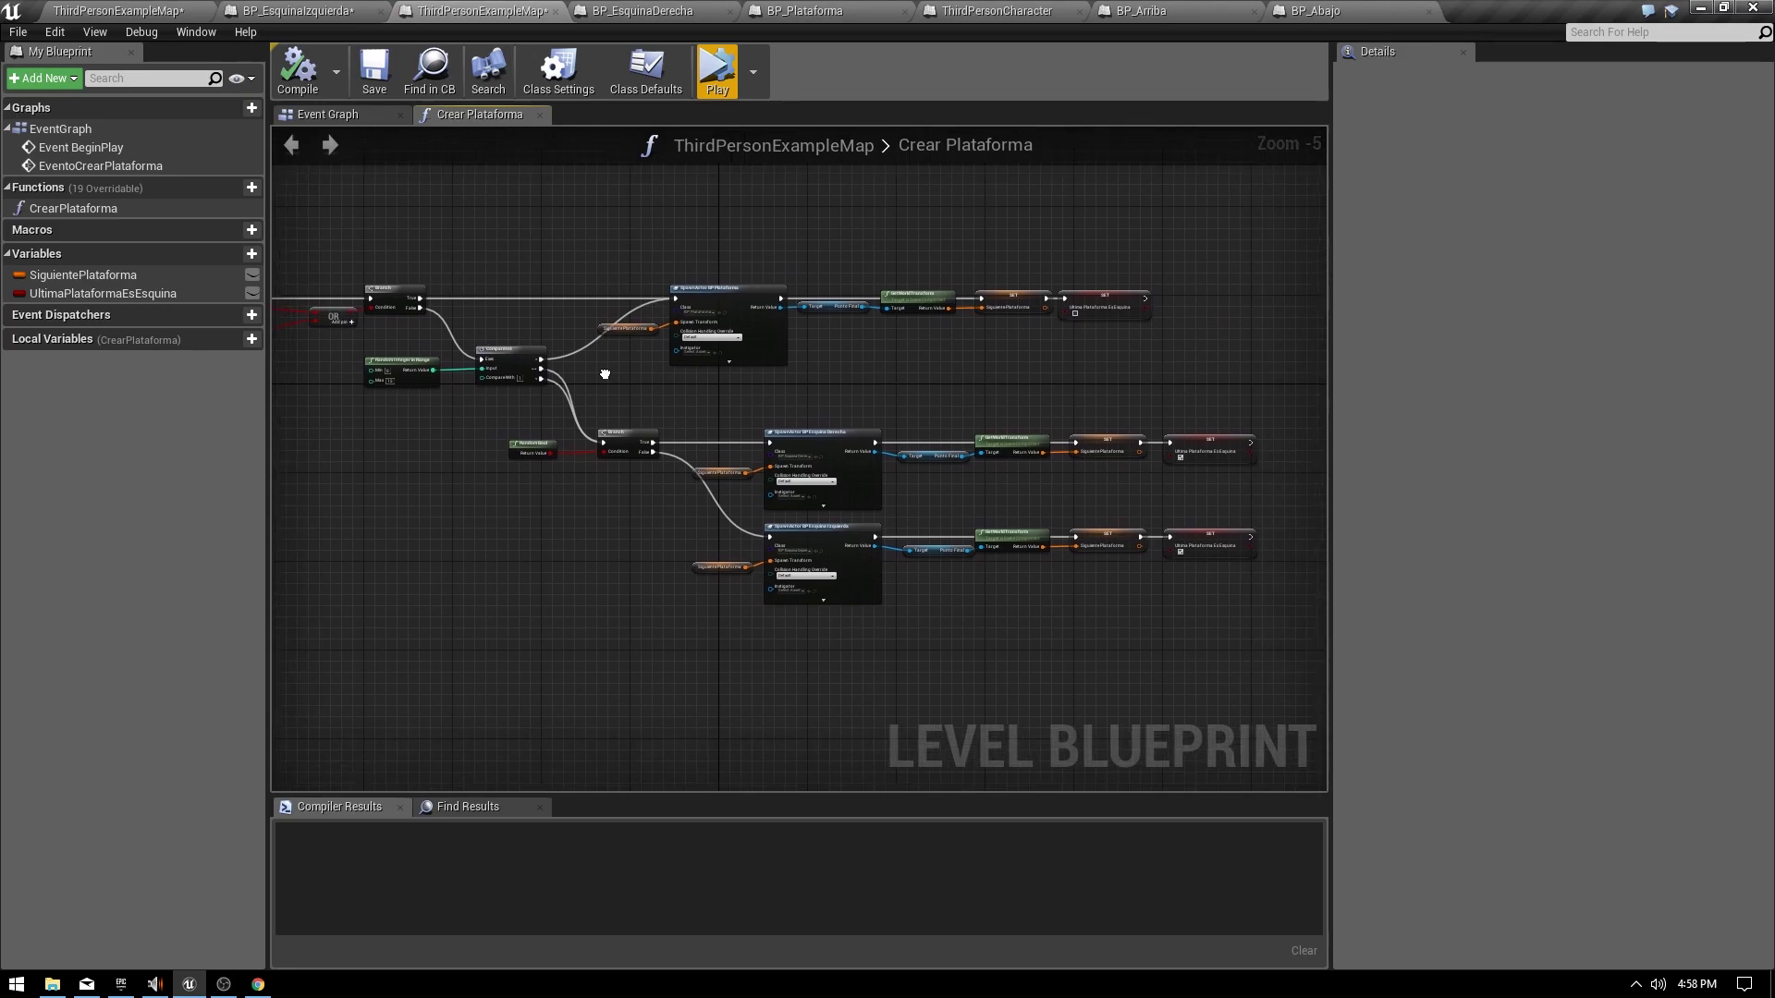
drag(468, 381, 1124, 636)
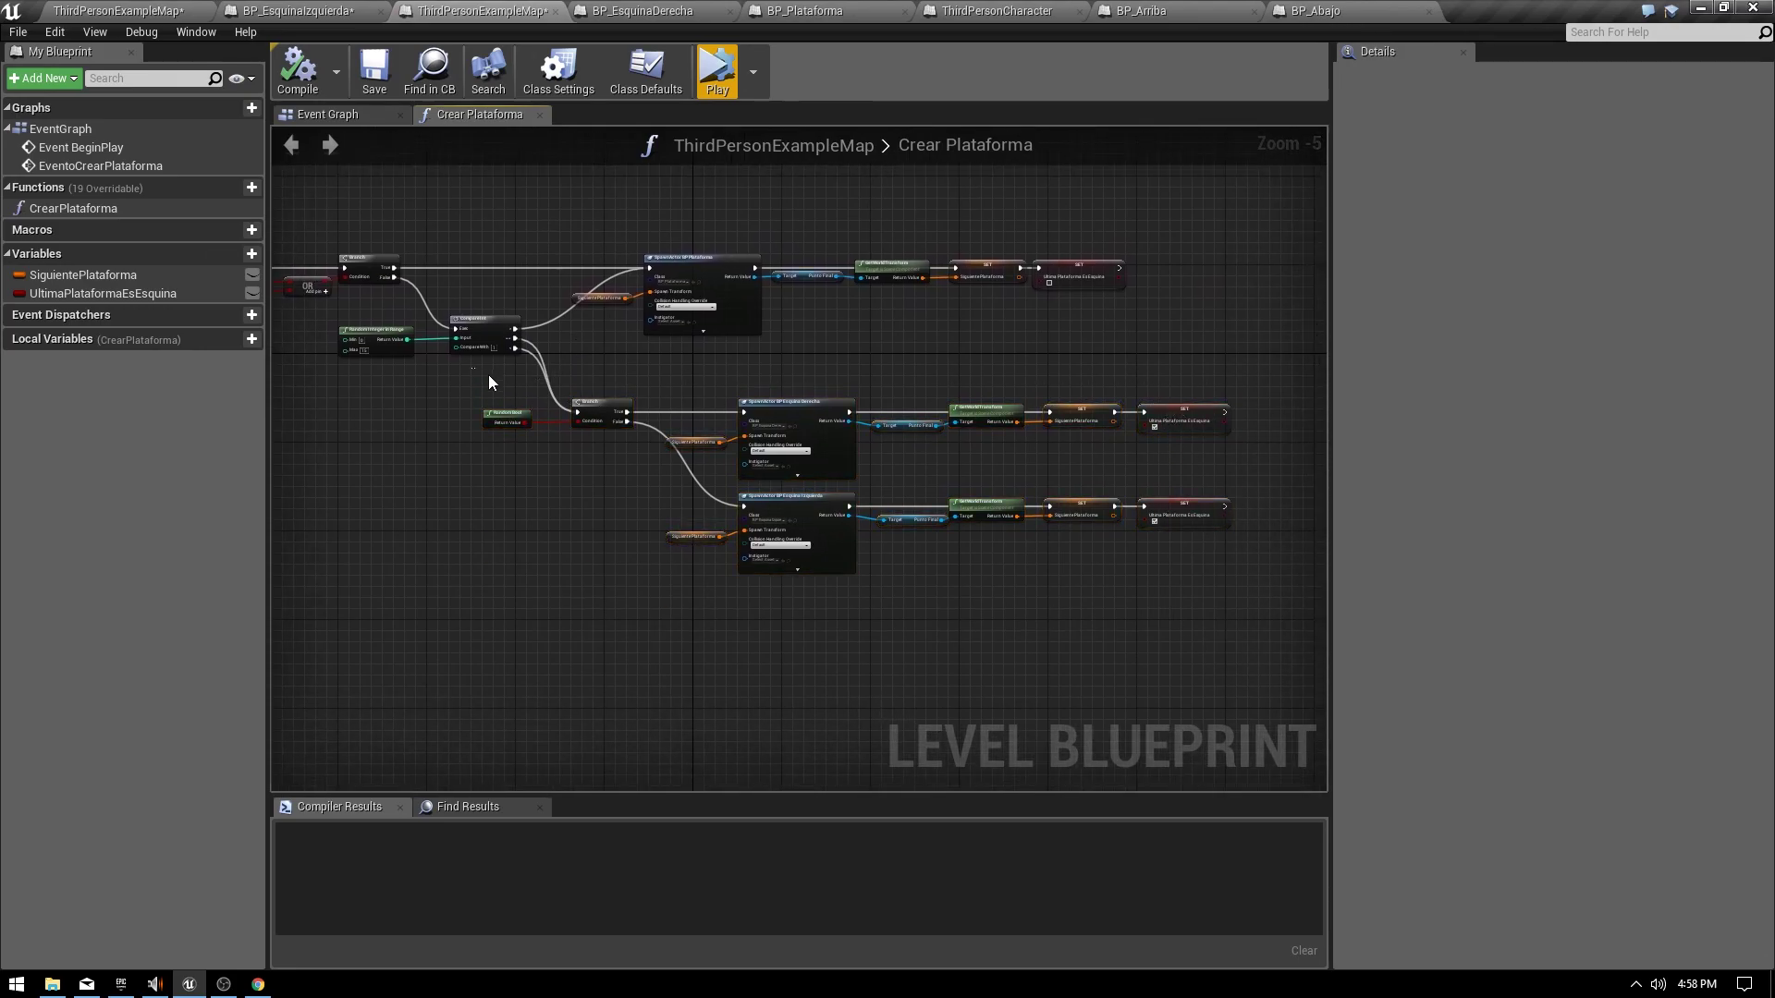
drag(489, 381, 1211, 603)
key(c)
text(Esqu)
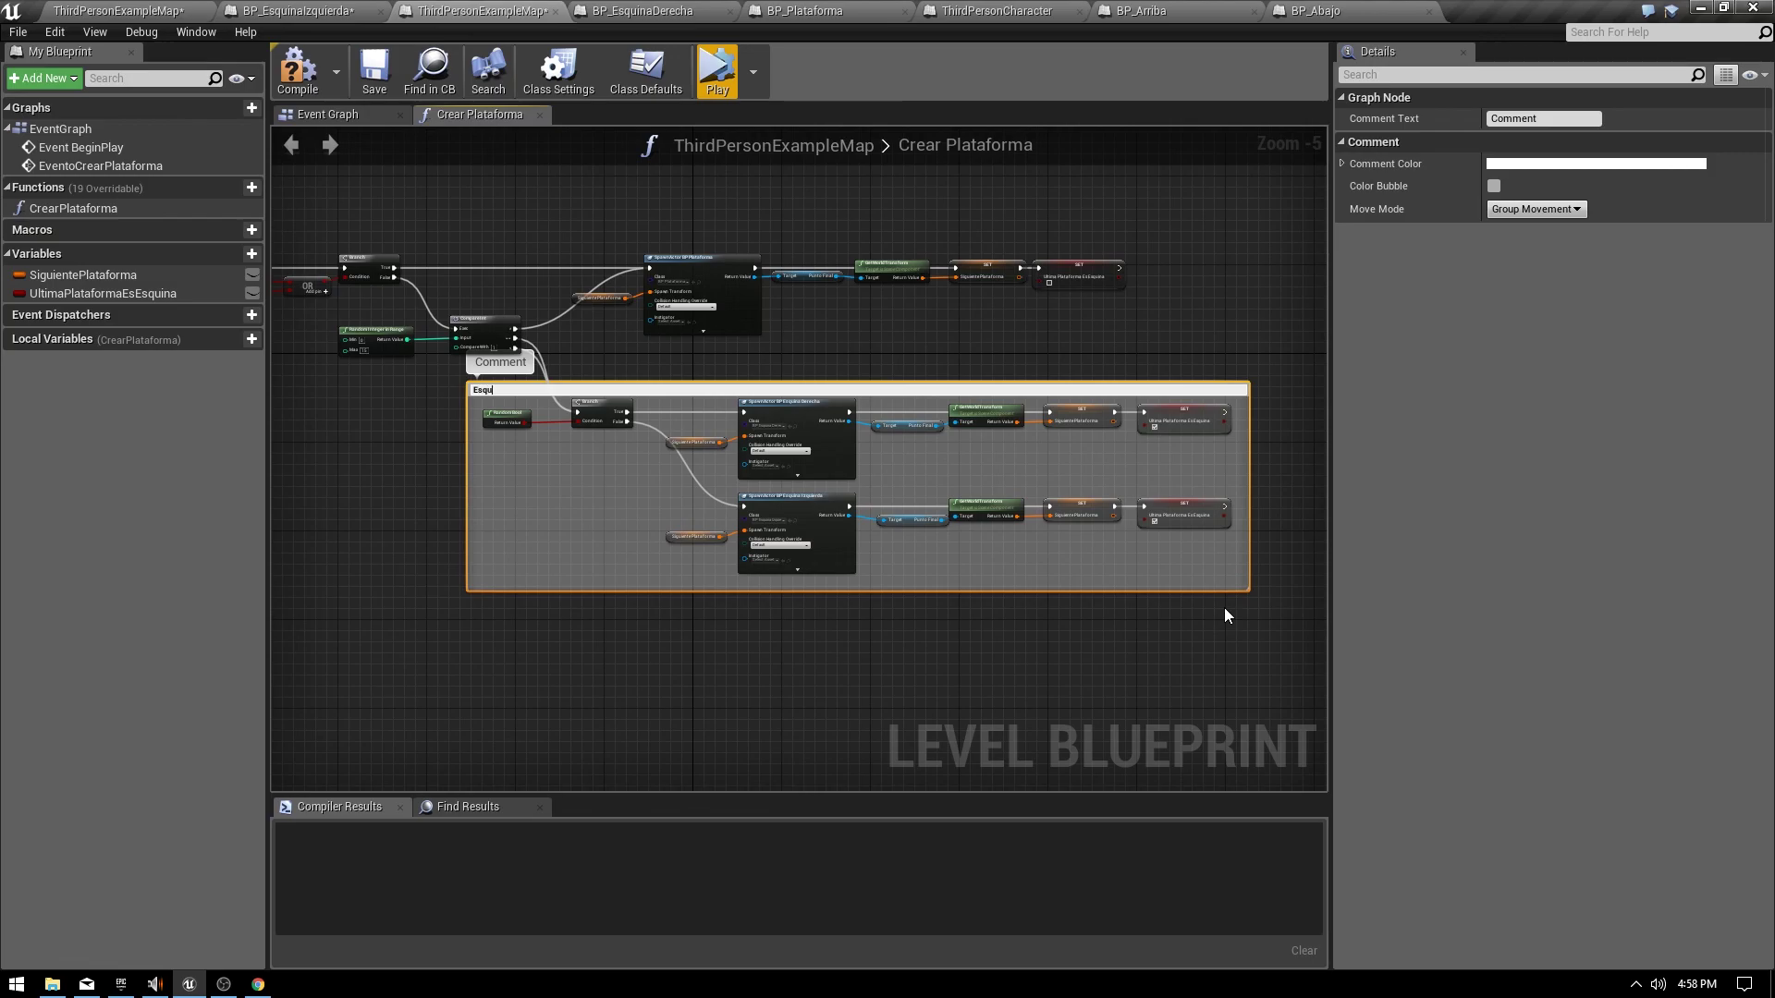
text(inas)
key(Return)
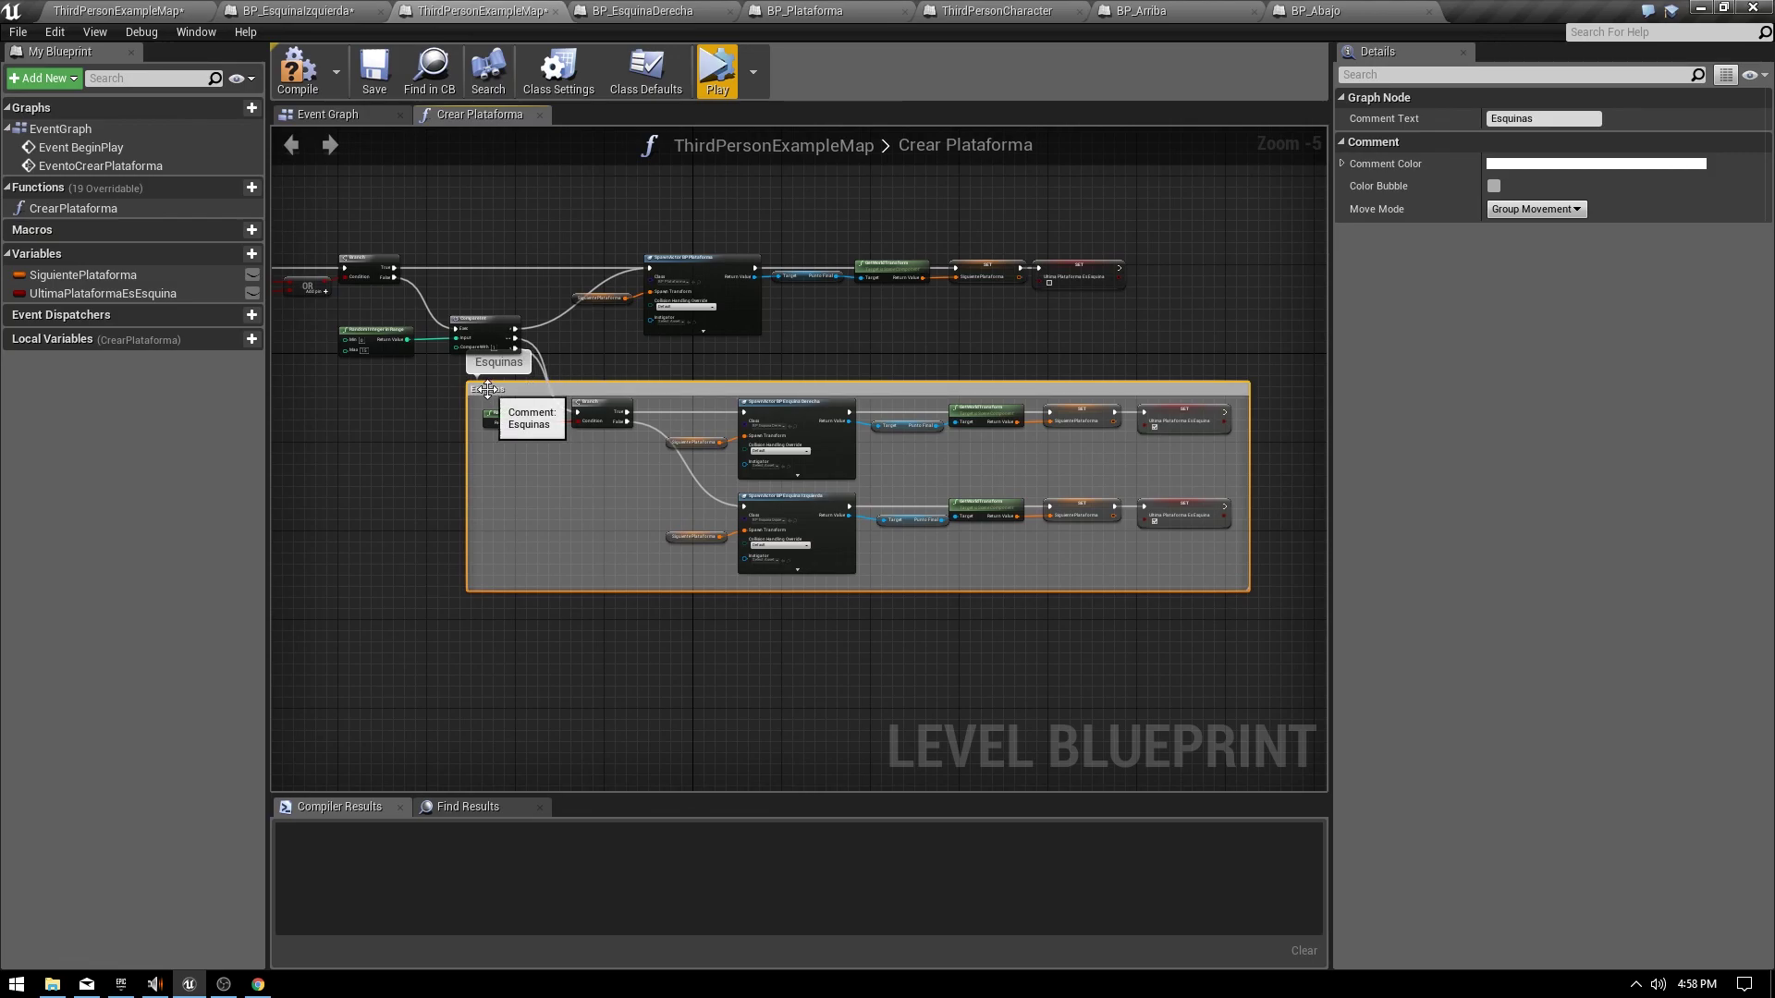
mouse_move(487, 389)
mouse_down()
mouse_move(563, 514)
mouse_move(535, 569)
mouse_up()
right_drag(820, 204, 644, 453)
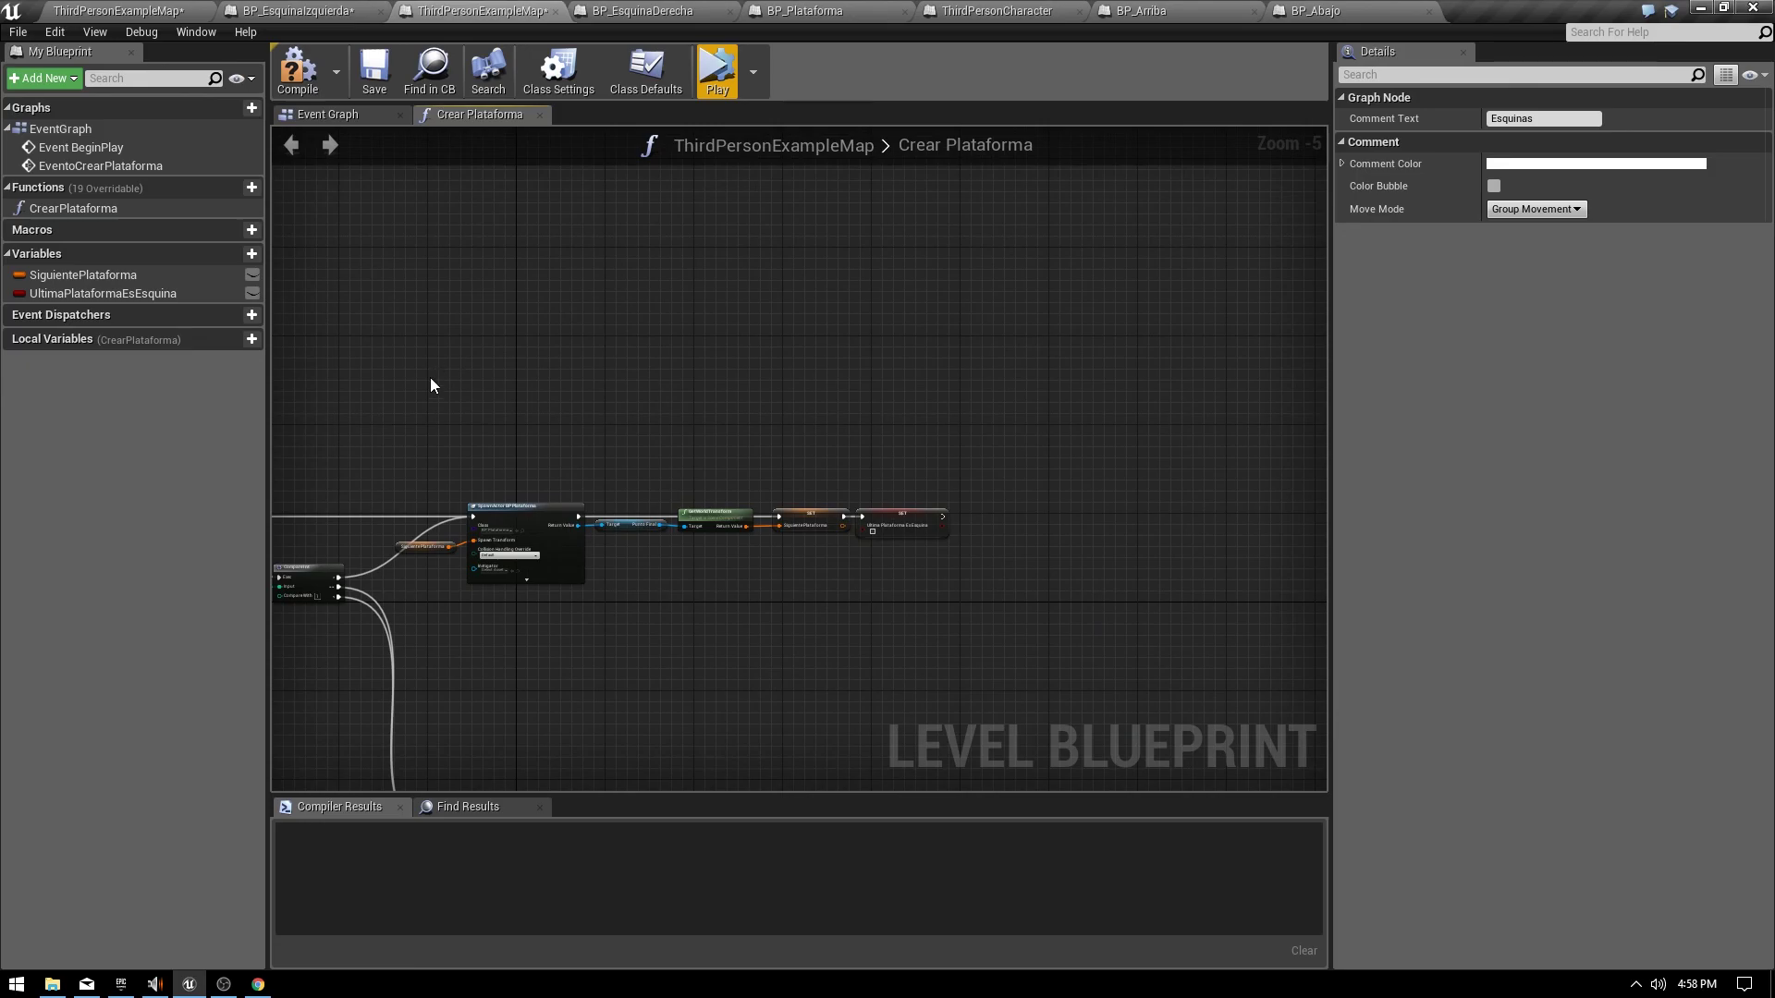
Paste a copy of the Random Bool and Branch nodes just before SpawnActor BP Plataforma.
drag(430, 385, 991, 668)
scroll(845, 591, up, 3)
right_drag(845, 598, 1041, 544)
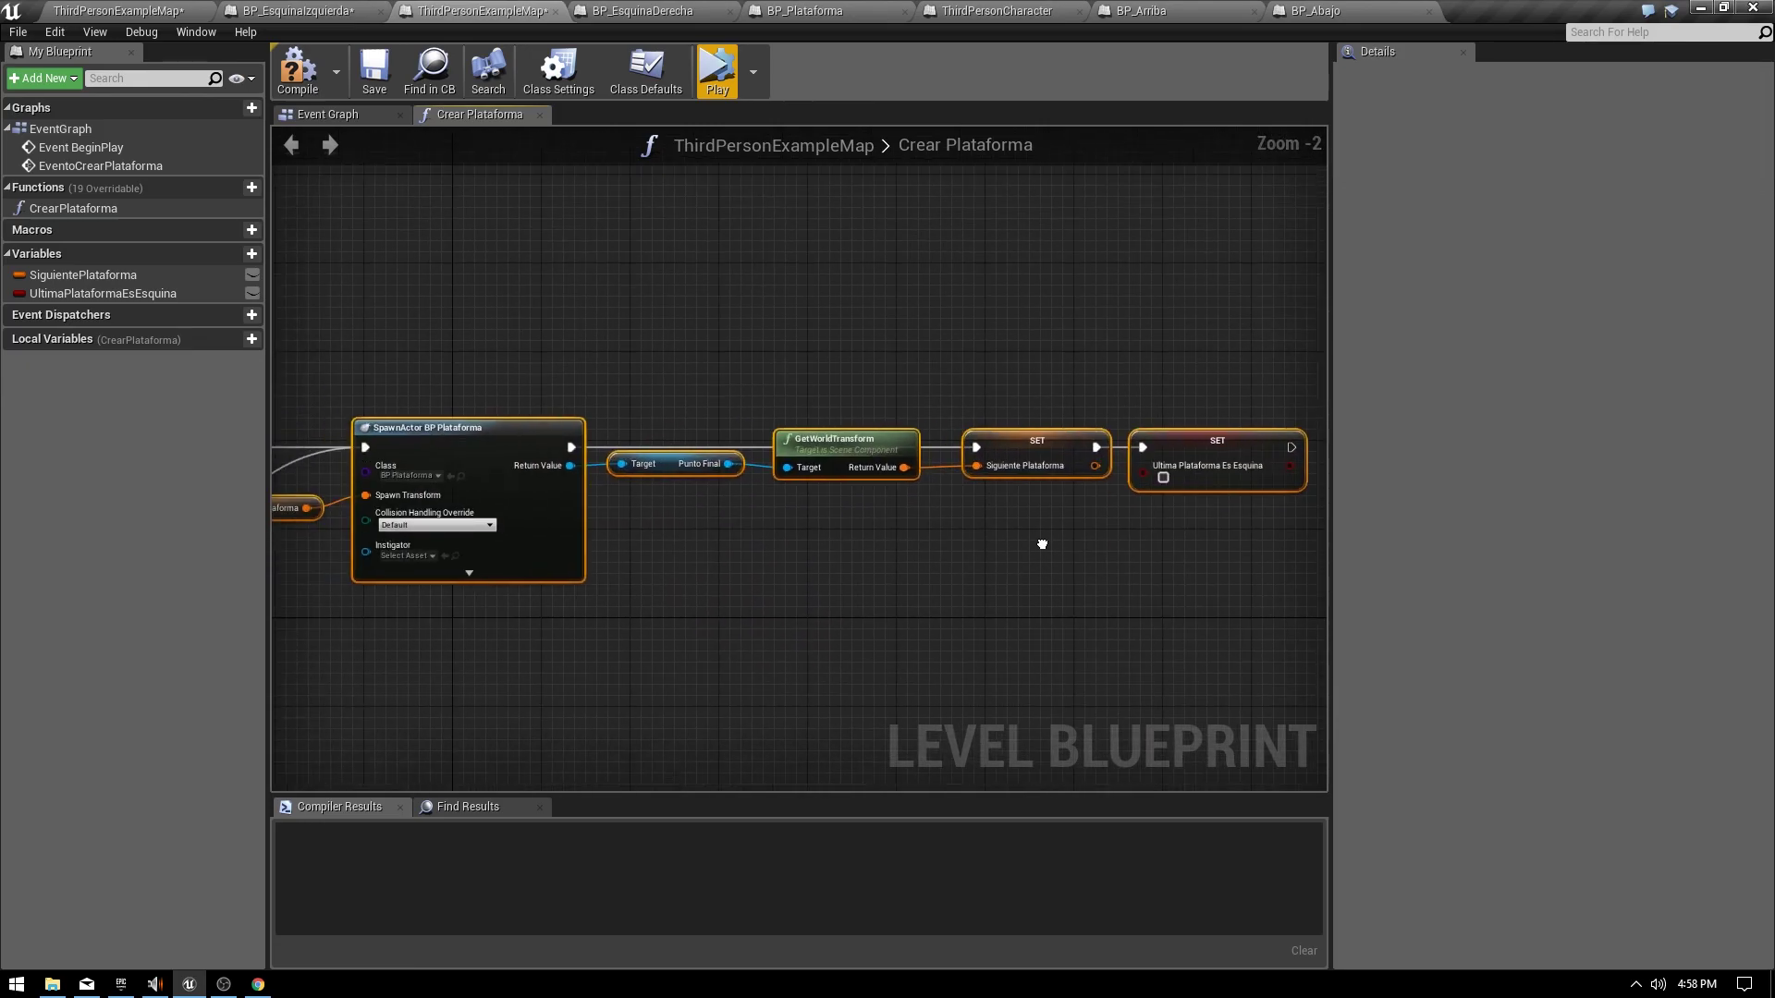
right_drag(369, 435, 719, 424)
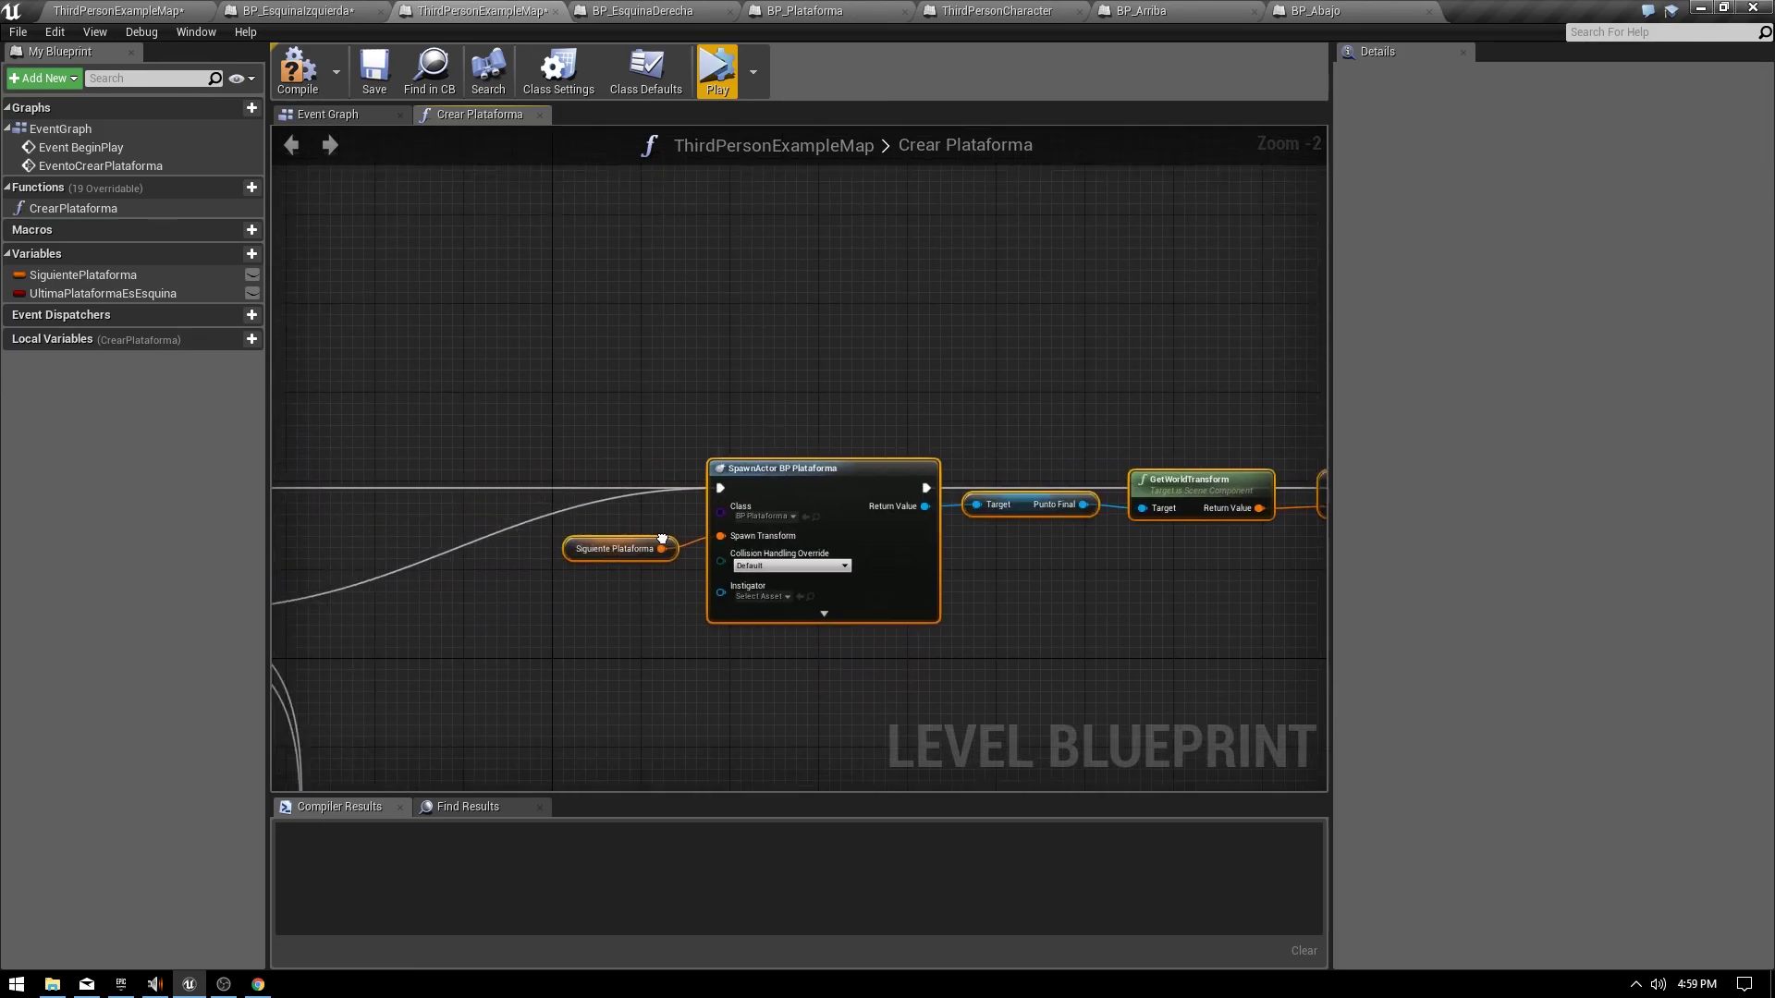
mouse_move(541, 569)
right_down()
mouse_move(991, 578)
mouse_move(971, 231)
right_up()
right_drag(764, 636, 819, 305)
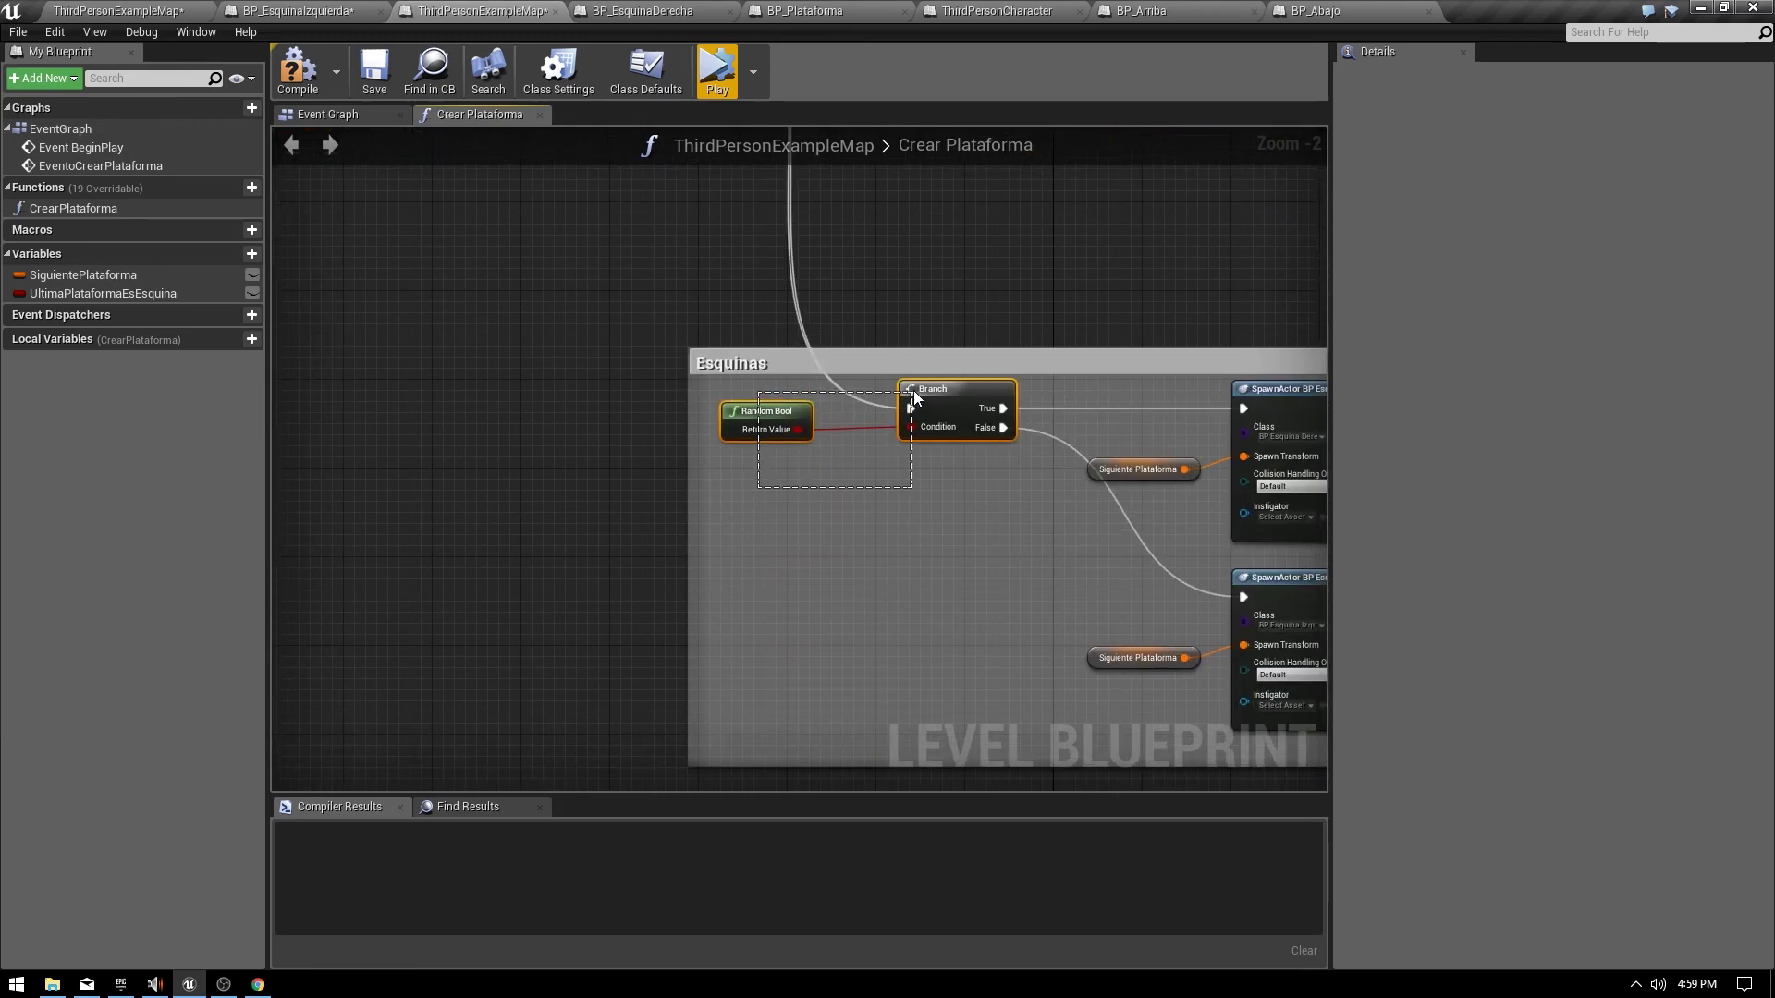
drag(913, 391, 915, 393)
right_drag(847, 433, 986, 468)
mouse_move(803, 696)
right_down()
mouse_move(764, 424)
mouse_move(679, 424)
right_up()
key(ctrl+v)
drag(811, 360, 662, 429)
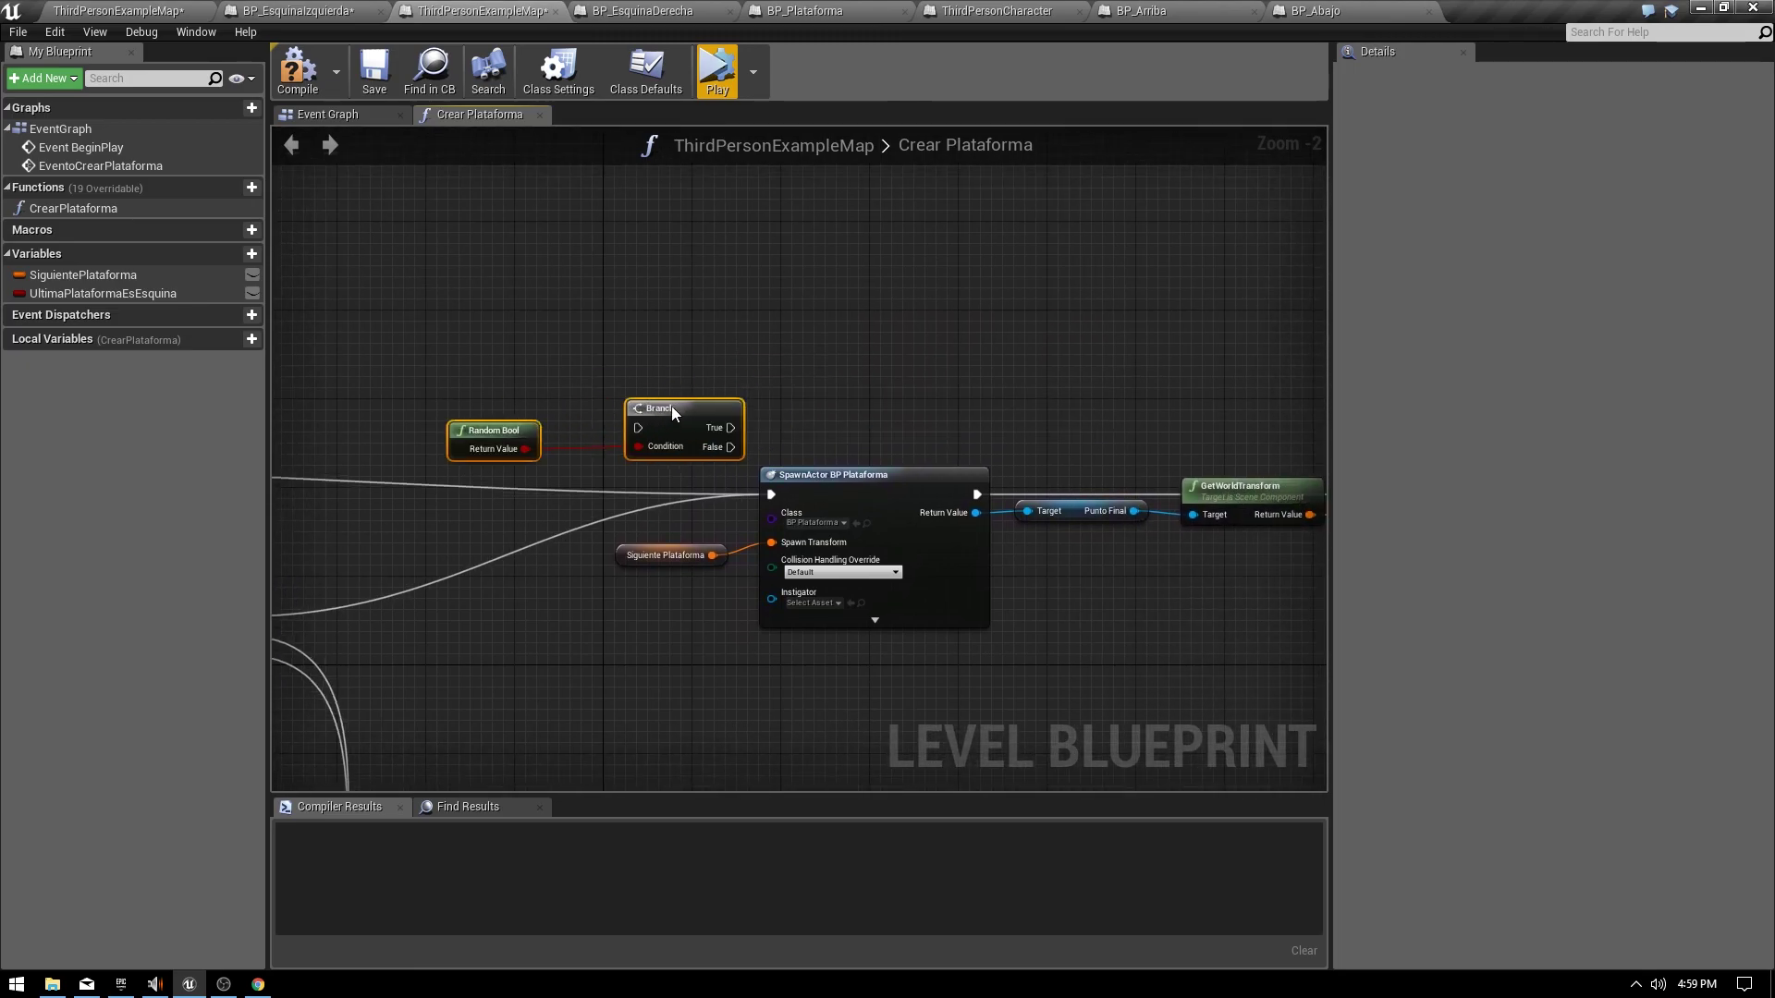
Wire the execution path and CompareInt's > output into the new Branch, then paste a spawn row copy.
right_drag(662, 429, 1114, 334)
mouse_move(450, 398)
mouse_down()
mouse_move(1100, 368)
mouse_move(1070, 360)
mouse_up()
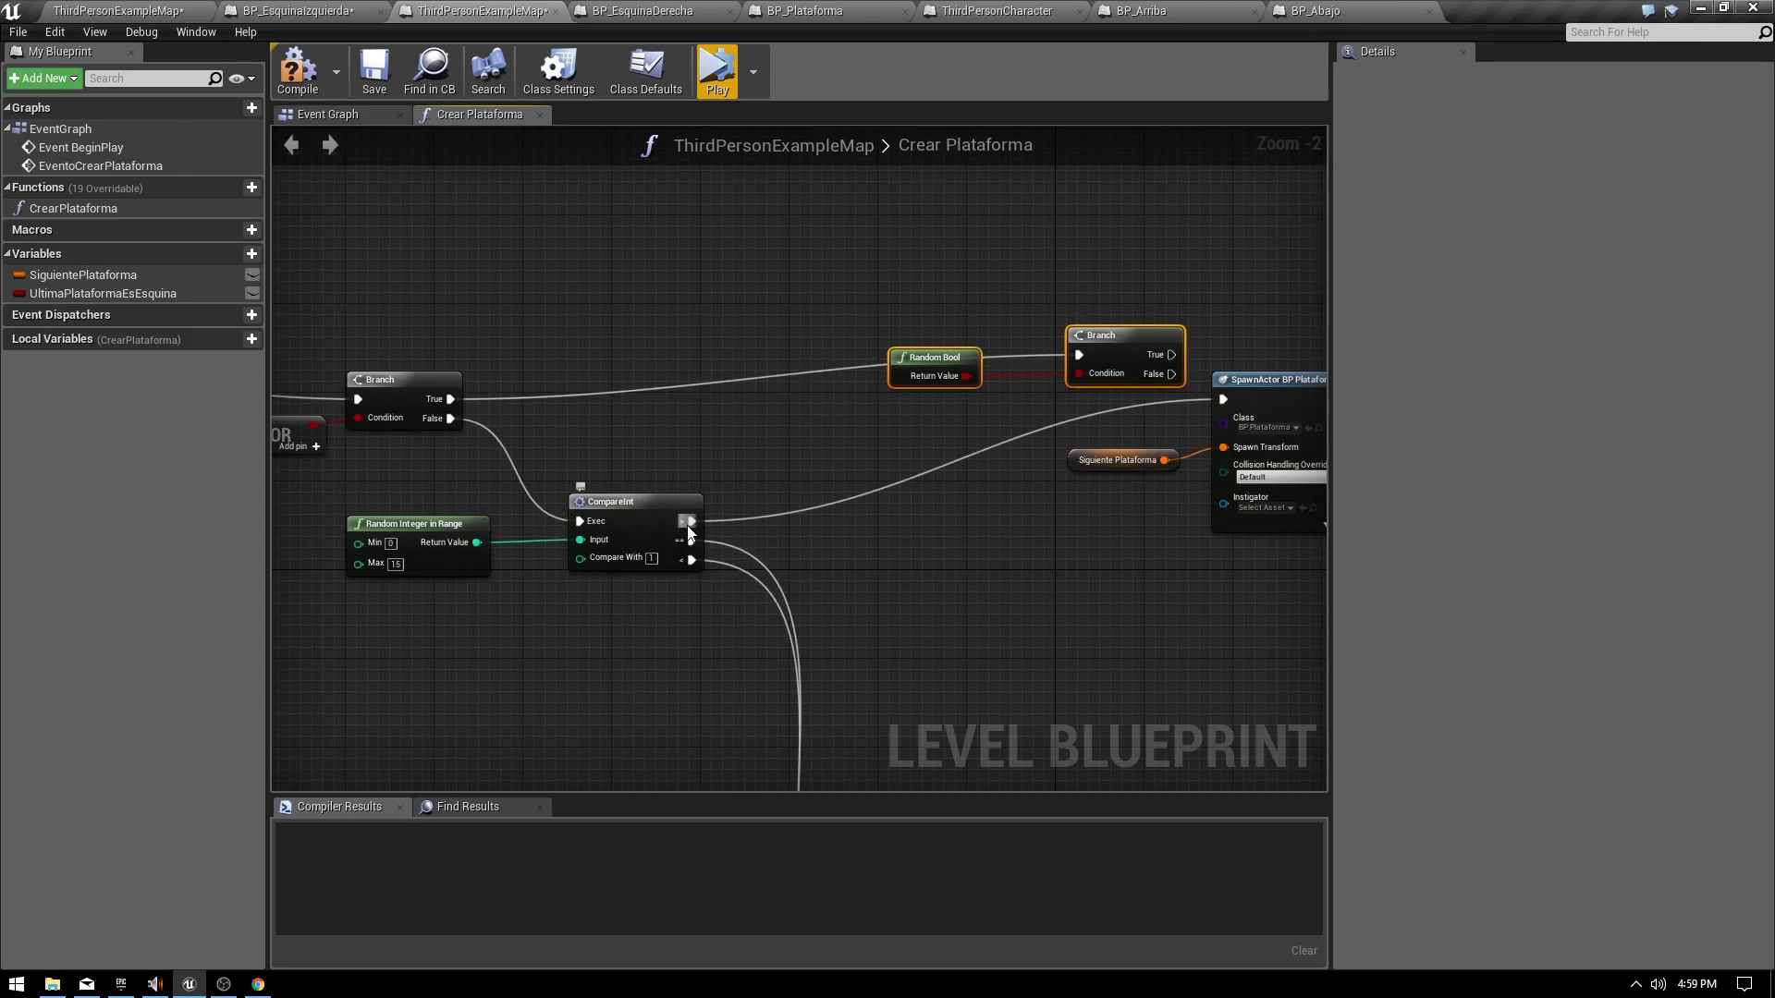
mouse_move(692, 521)
mouse_down()
mouse_move(1078, 355)
mouse_move(964, 423)
mouse_up()
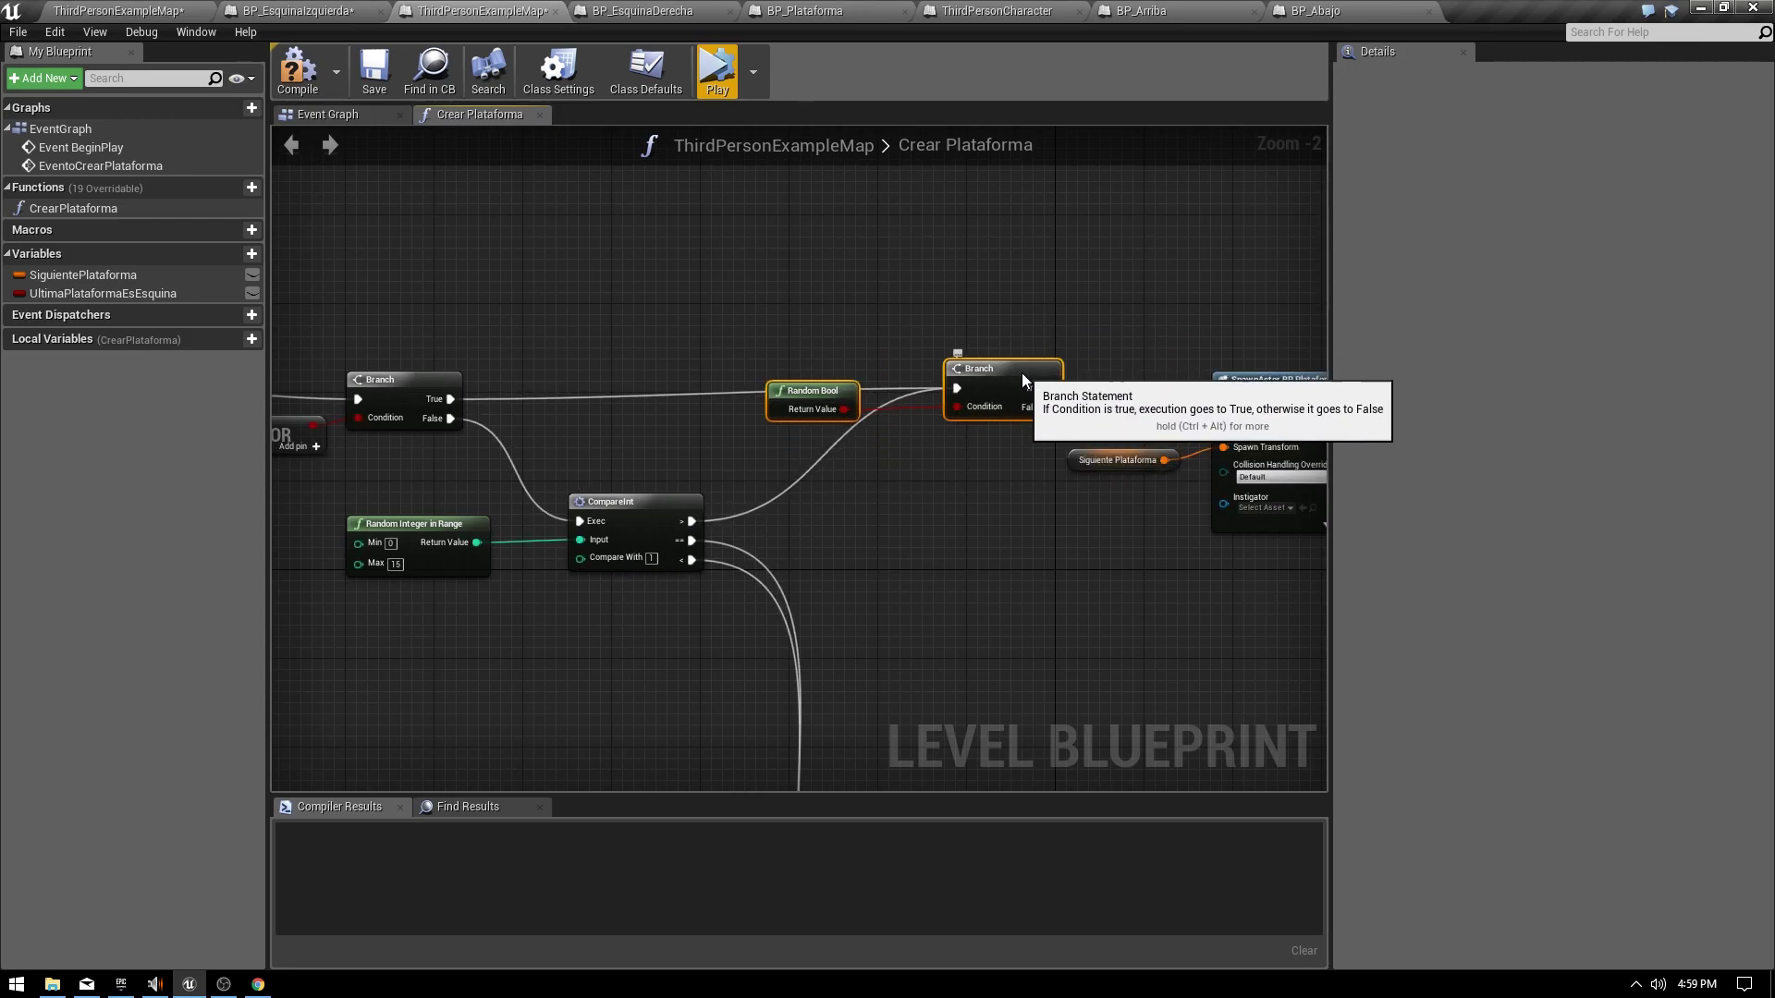
right_drag(1022, 546, 555, 466)
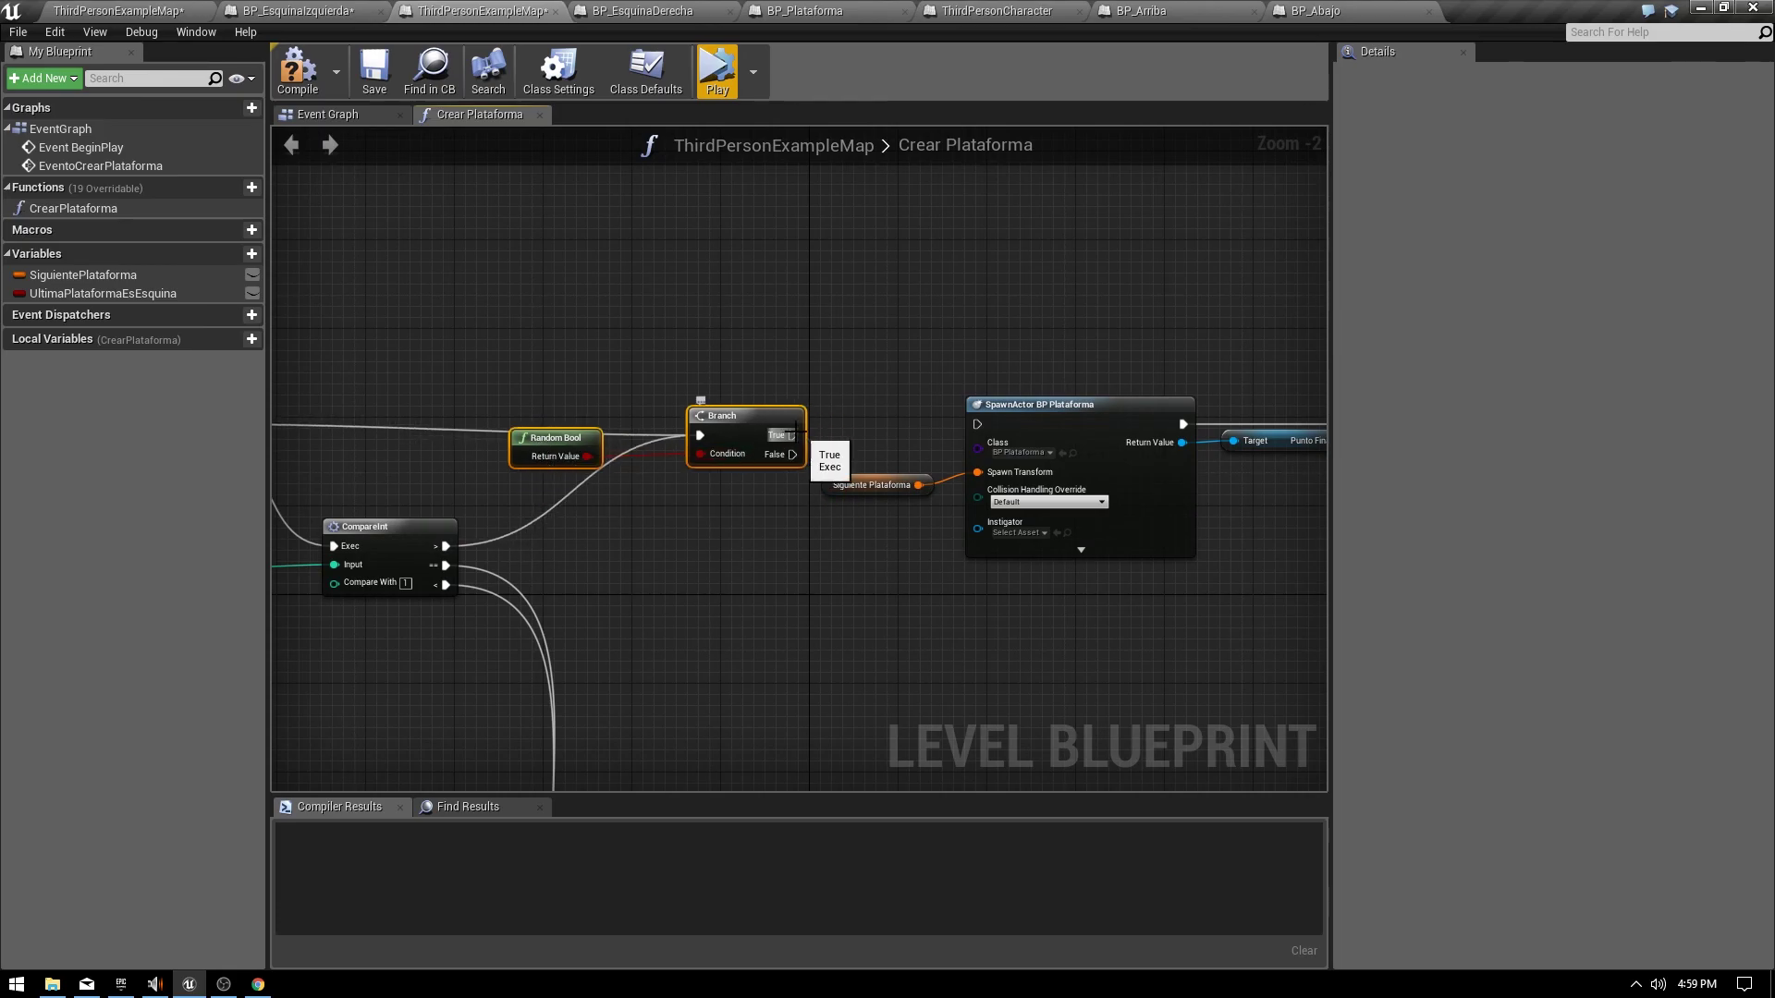
right_drag(1059, 509, 707, 509)
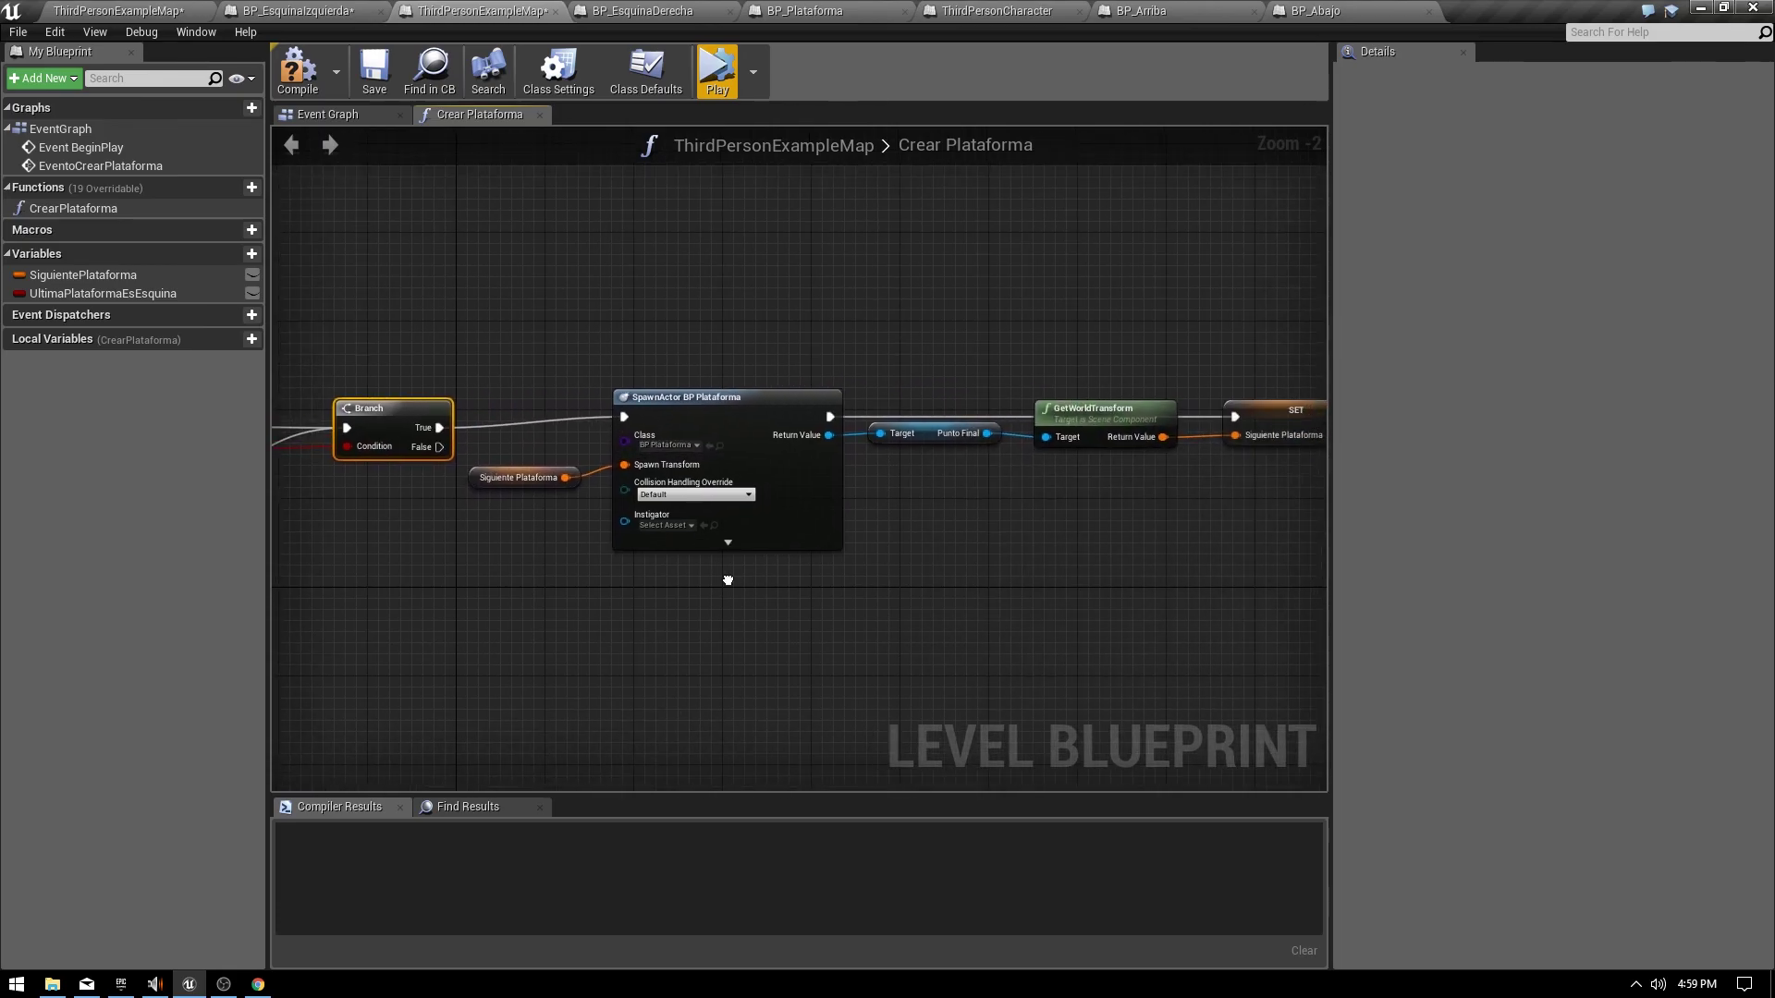
scroll(663, 399, down, 4)
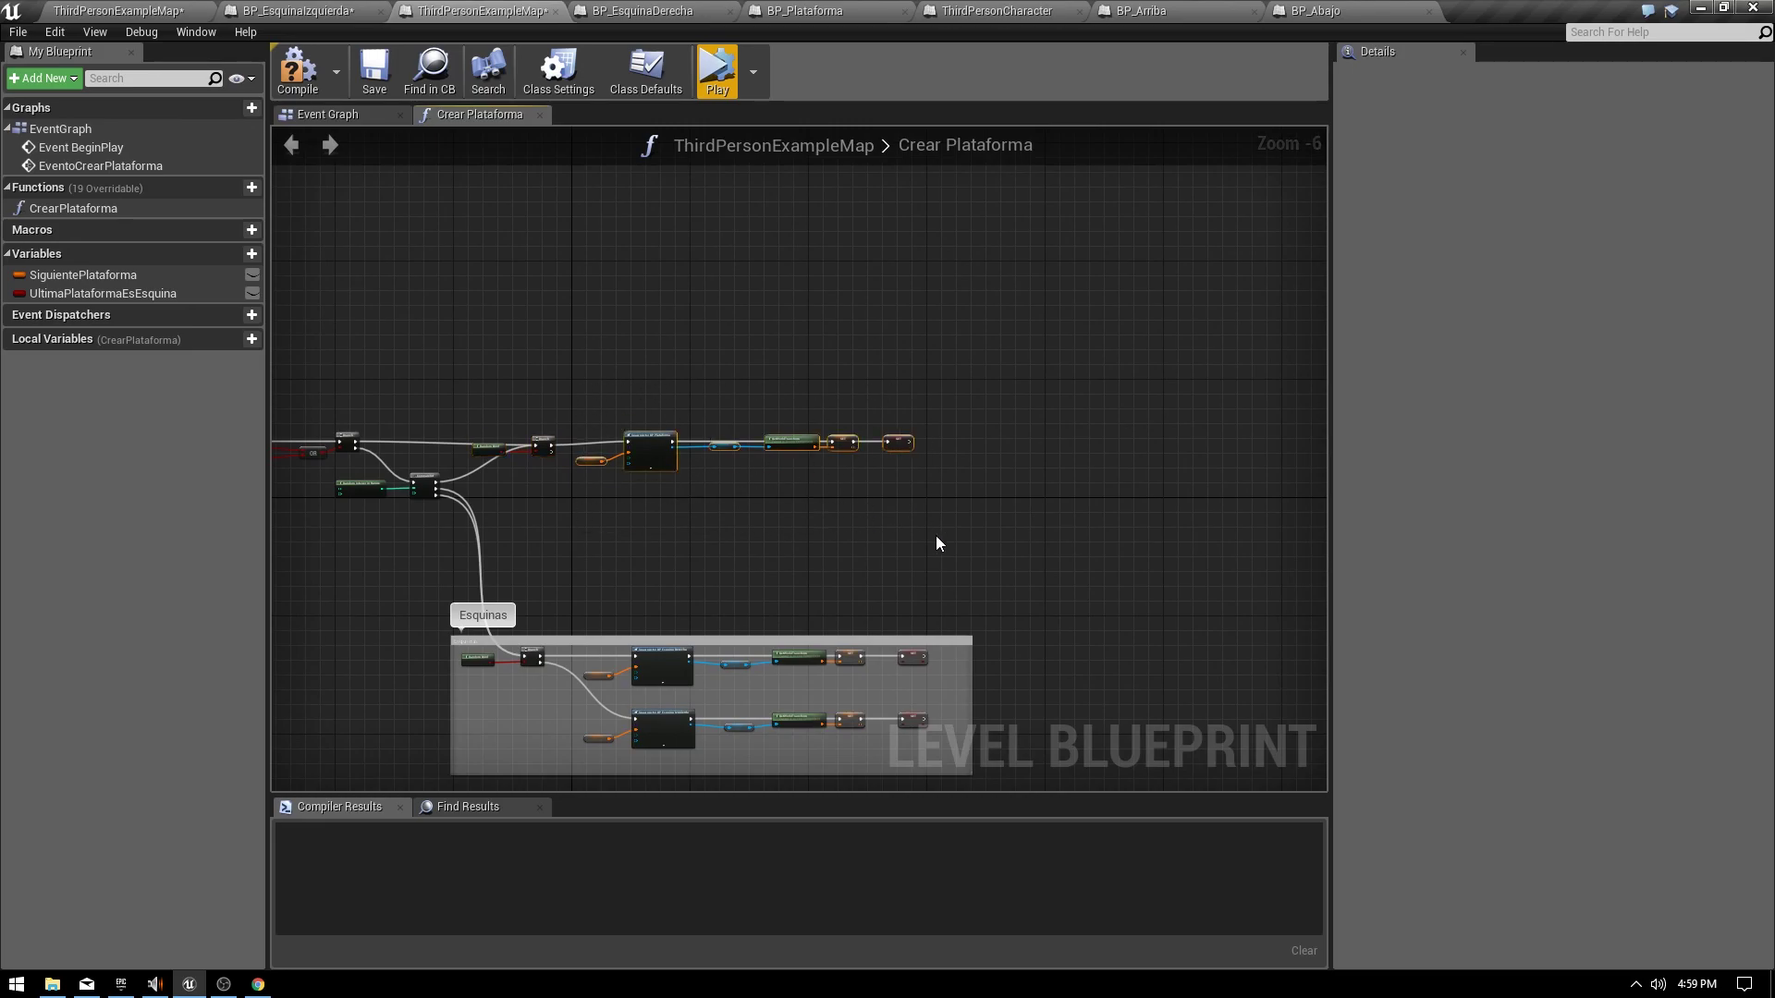
key(ctrl+v)
Place the copied spawn node row below the original spawn row.
drag(1005, 499, 788, 501)
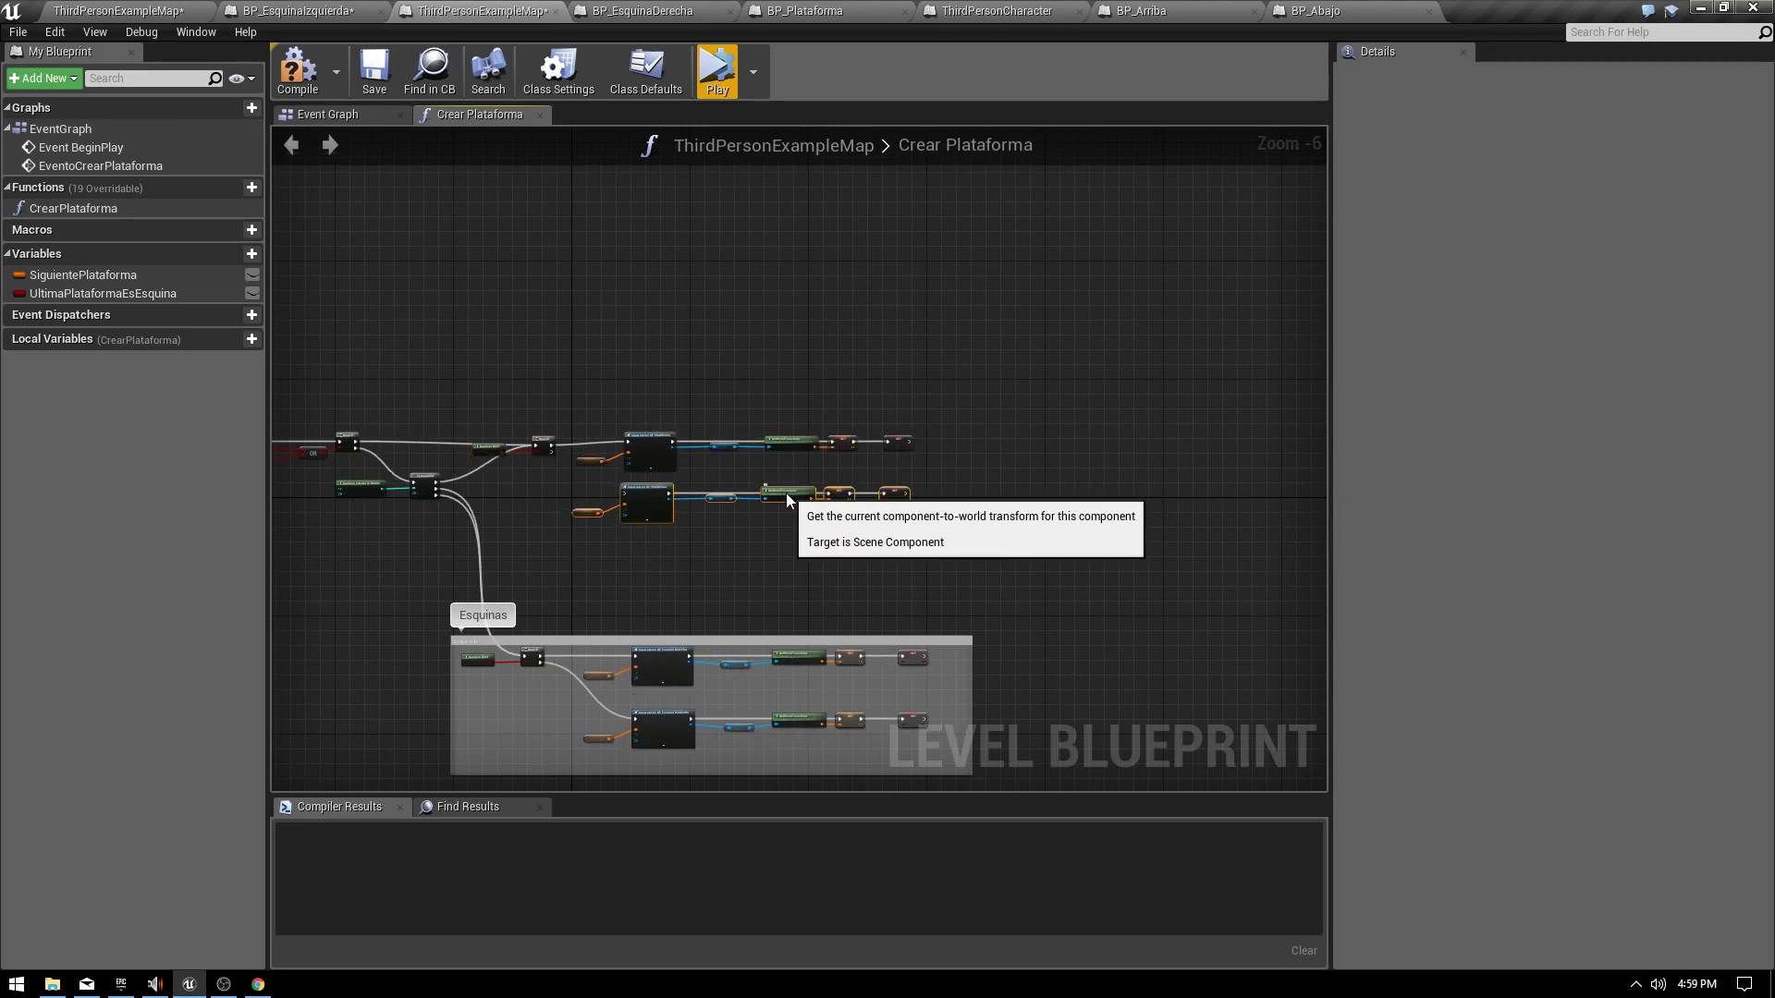
scroll(787, 496, up, 7)
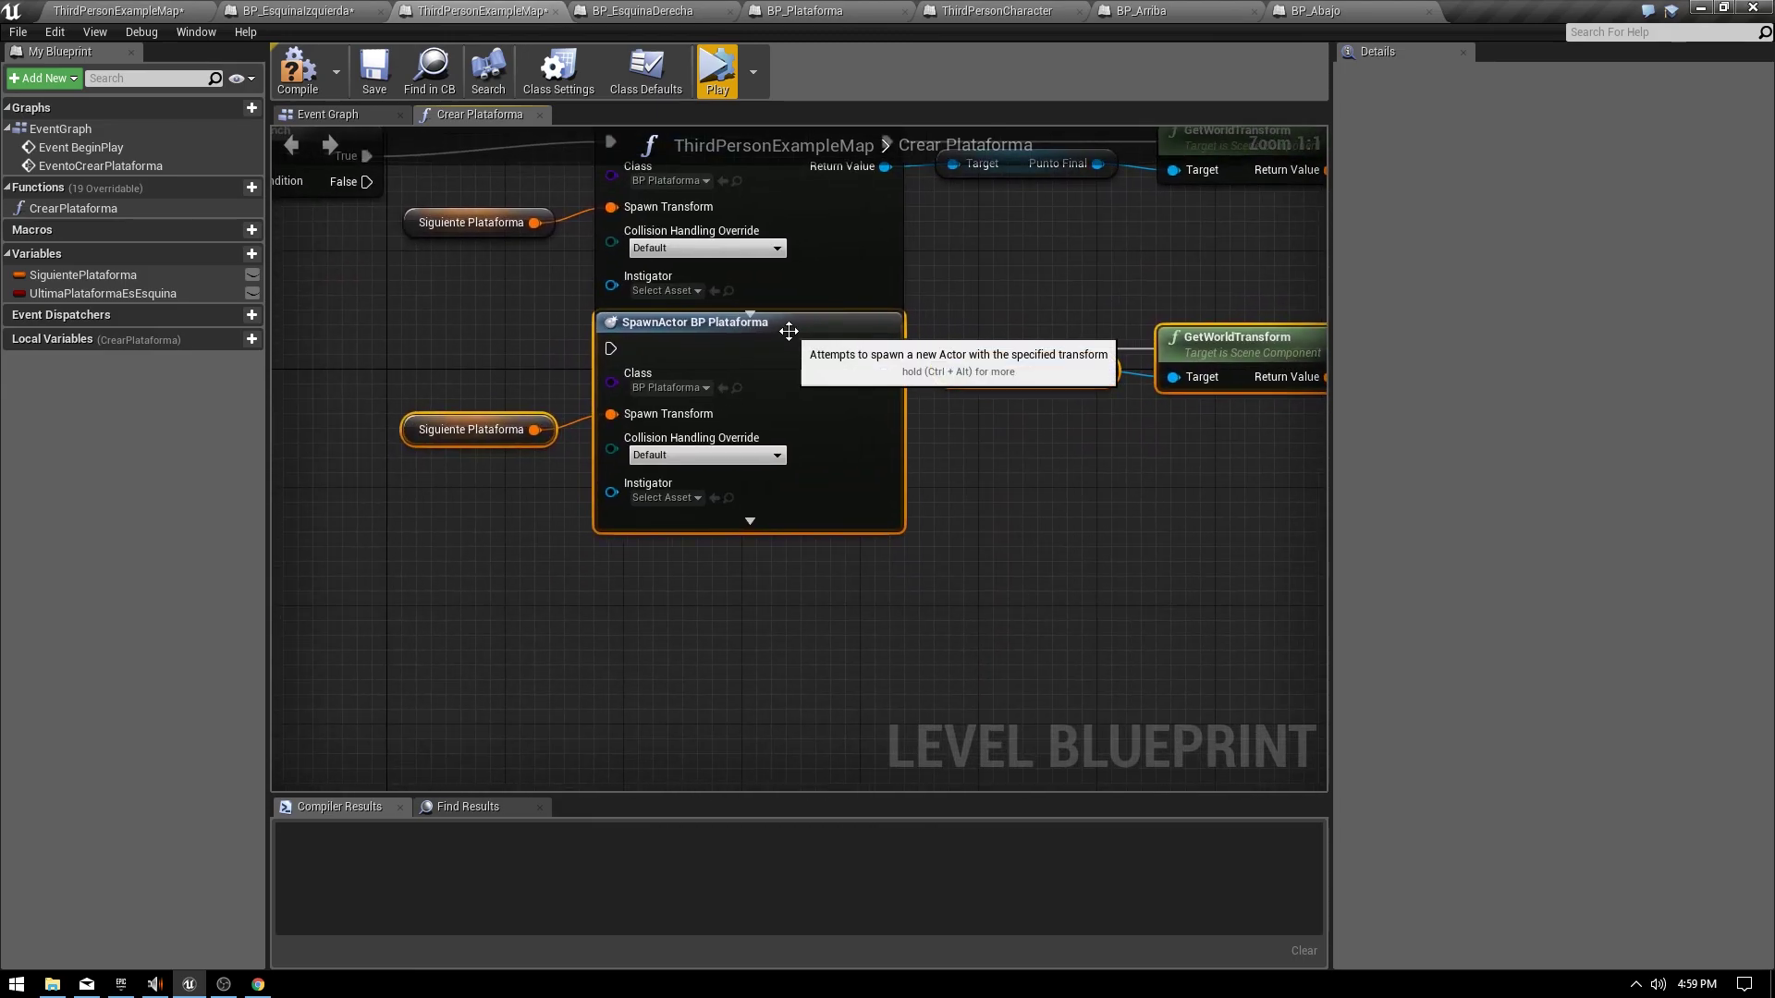
drag(790, 337, 789, 455)
right_drag(789, 455, 1014, 514)
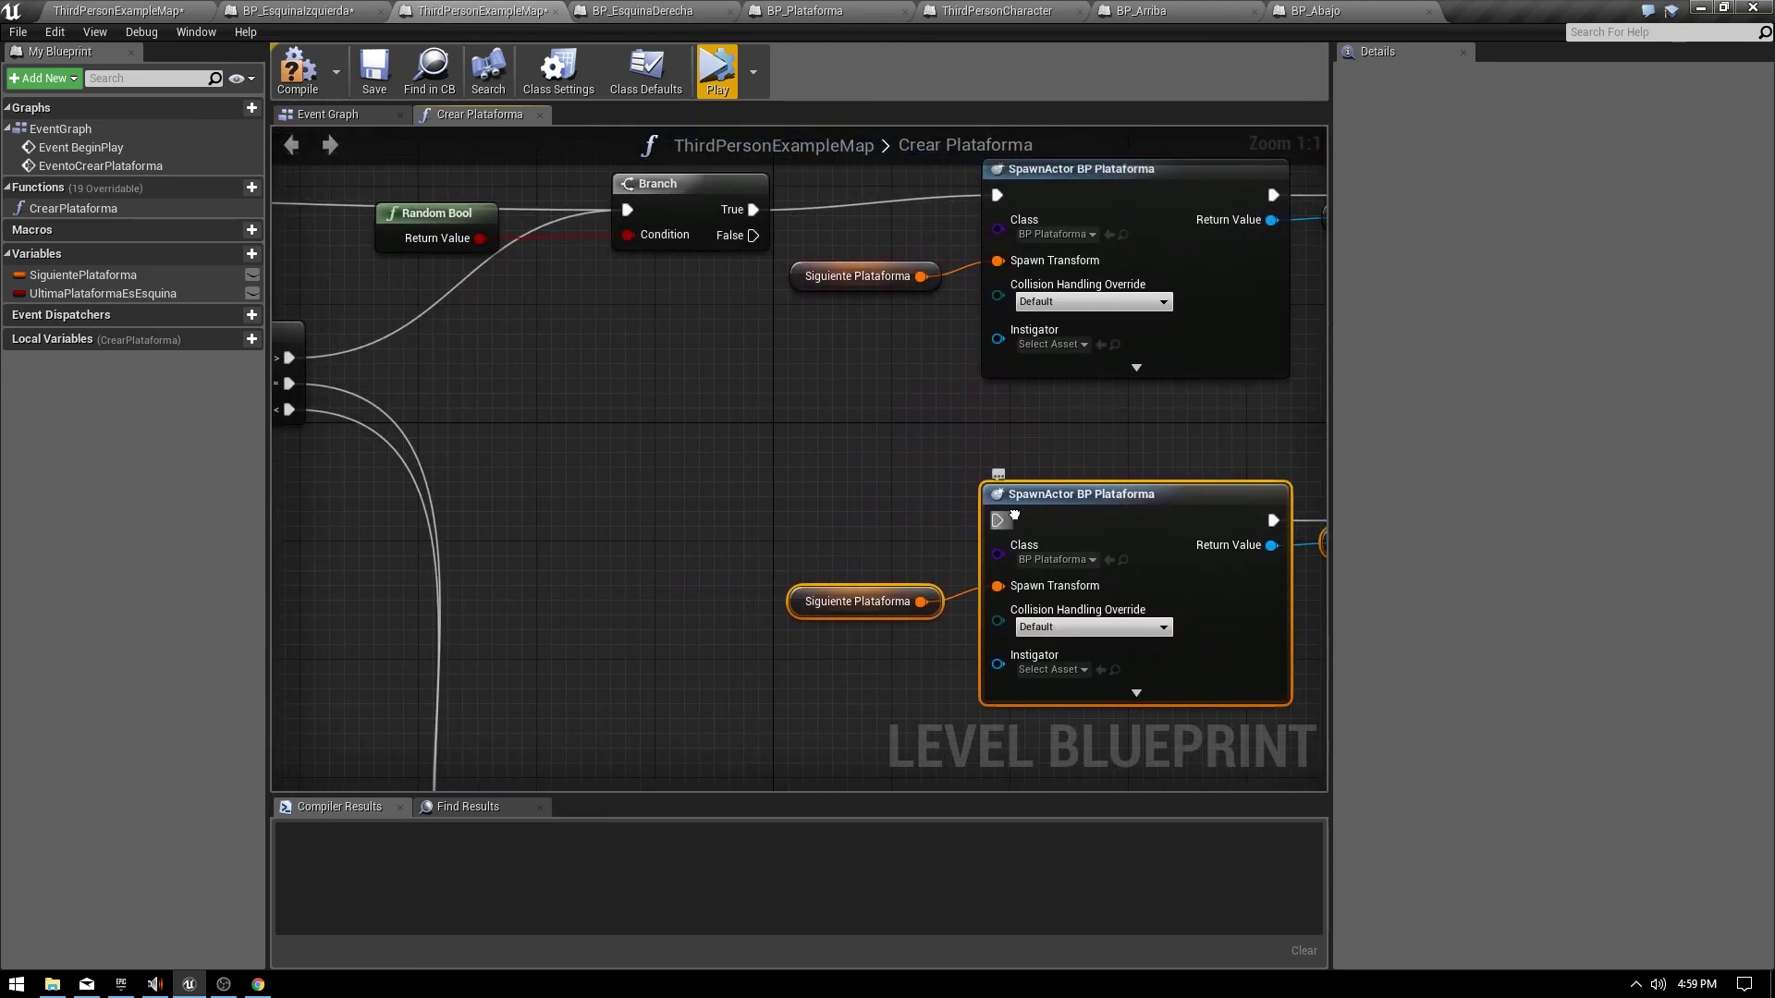
Duplicate the Random Bool and Branch pair and feed the first Branch's False output into it.
drag(377, 289, 702, 189)
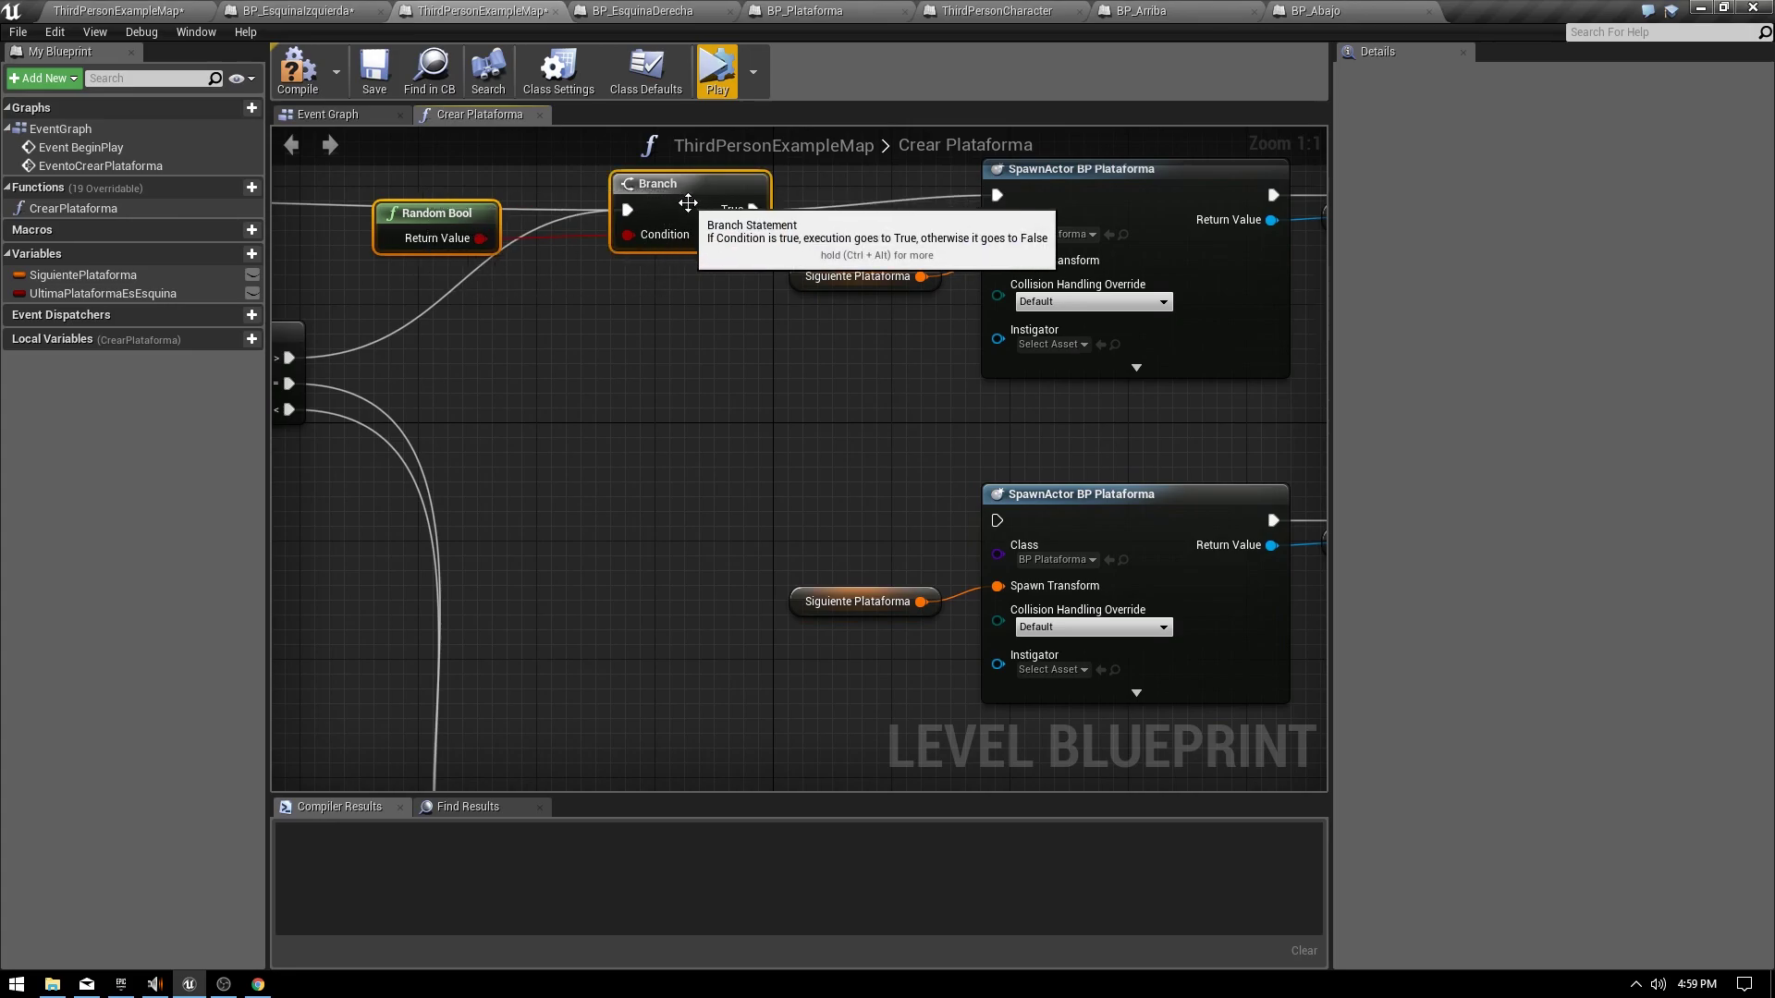
key(ctrl+c)
key(ctrl+v)
drag(815, 327, 564, 460)
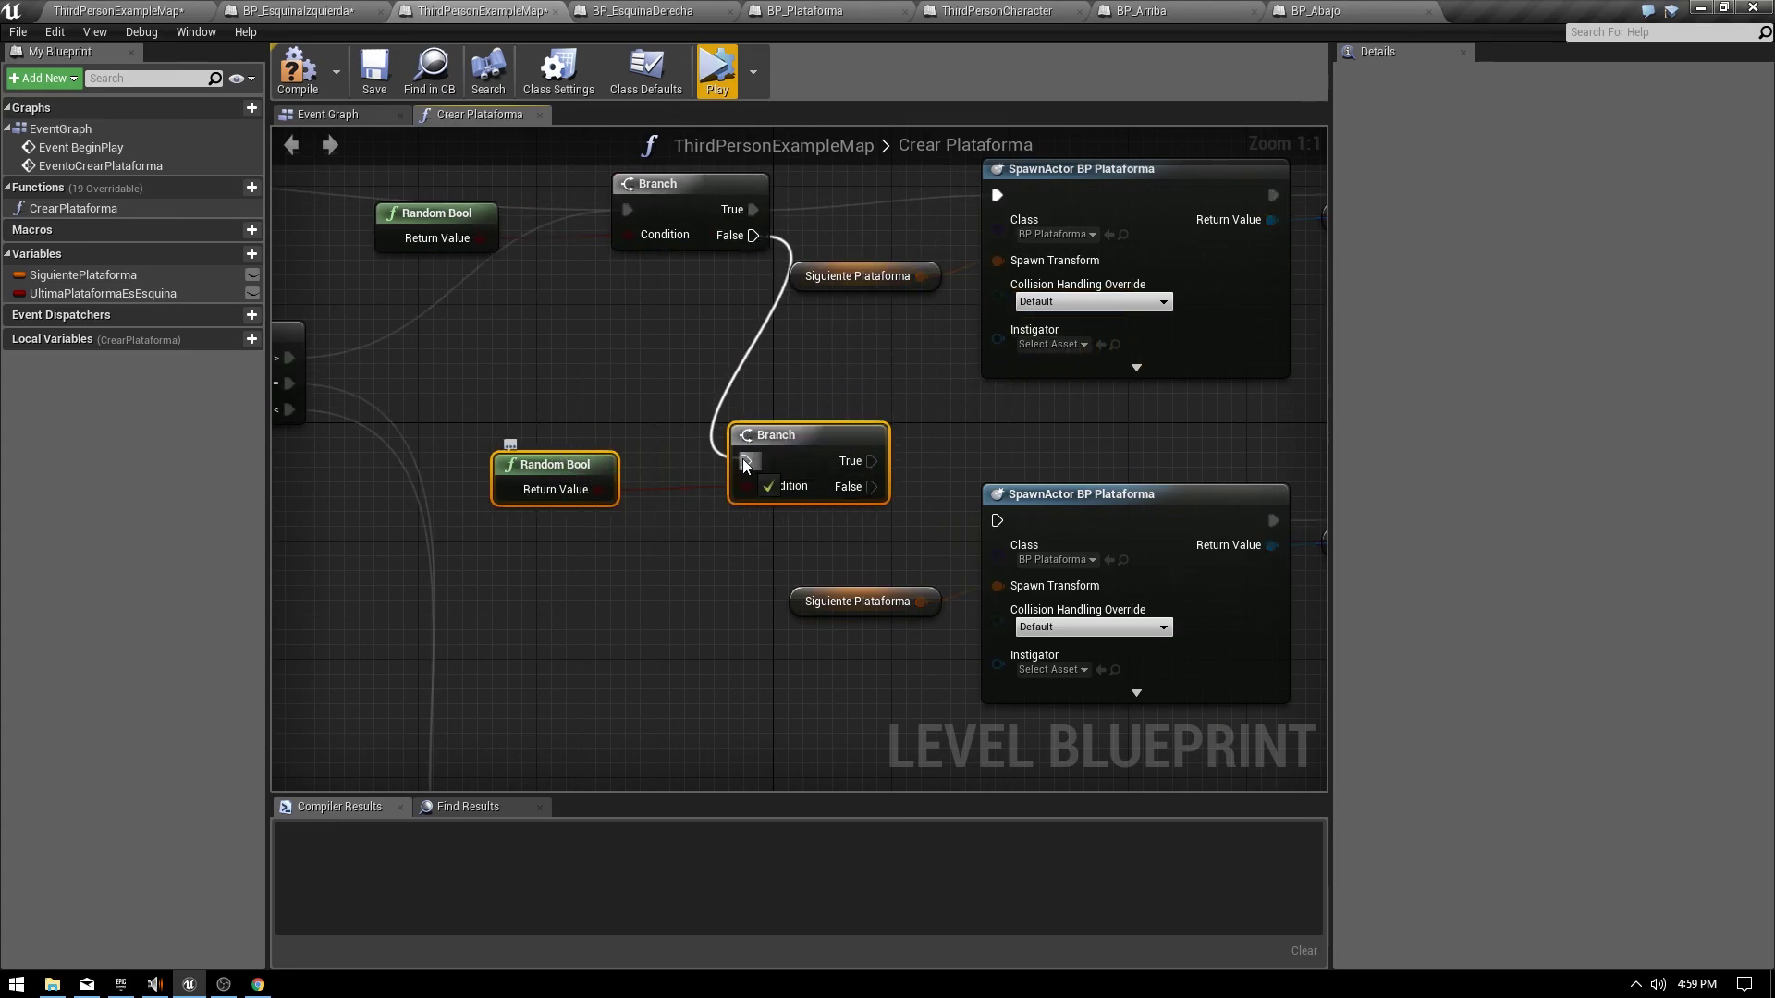
drag(746, 464, 745, 464)
right_drag(872, 551, 715, 503)
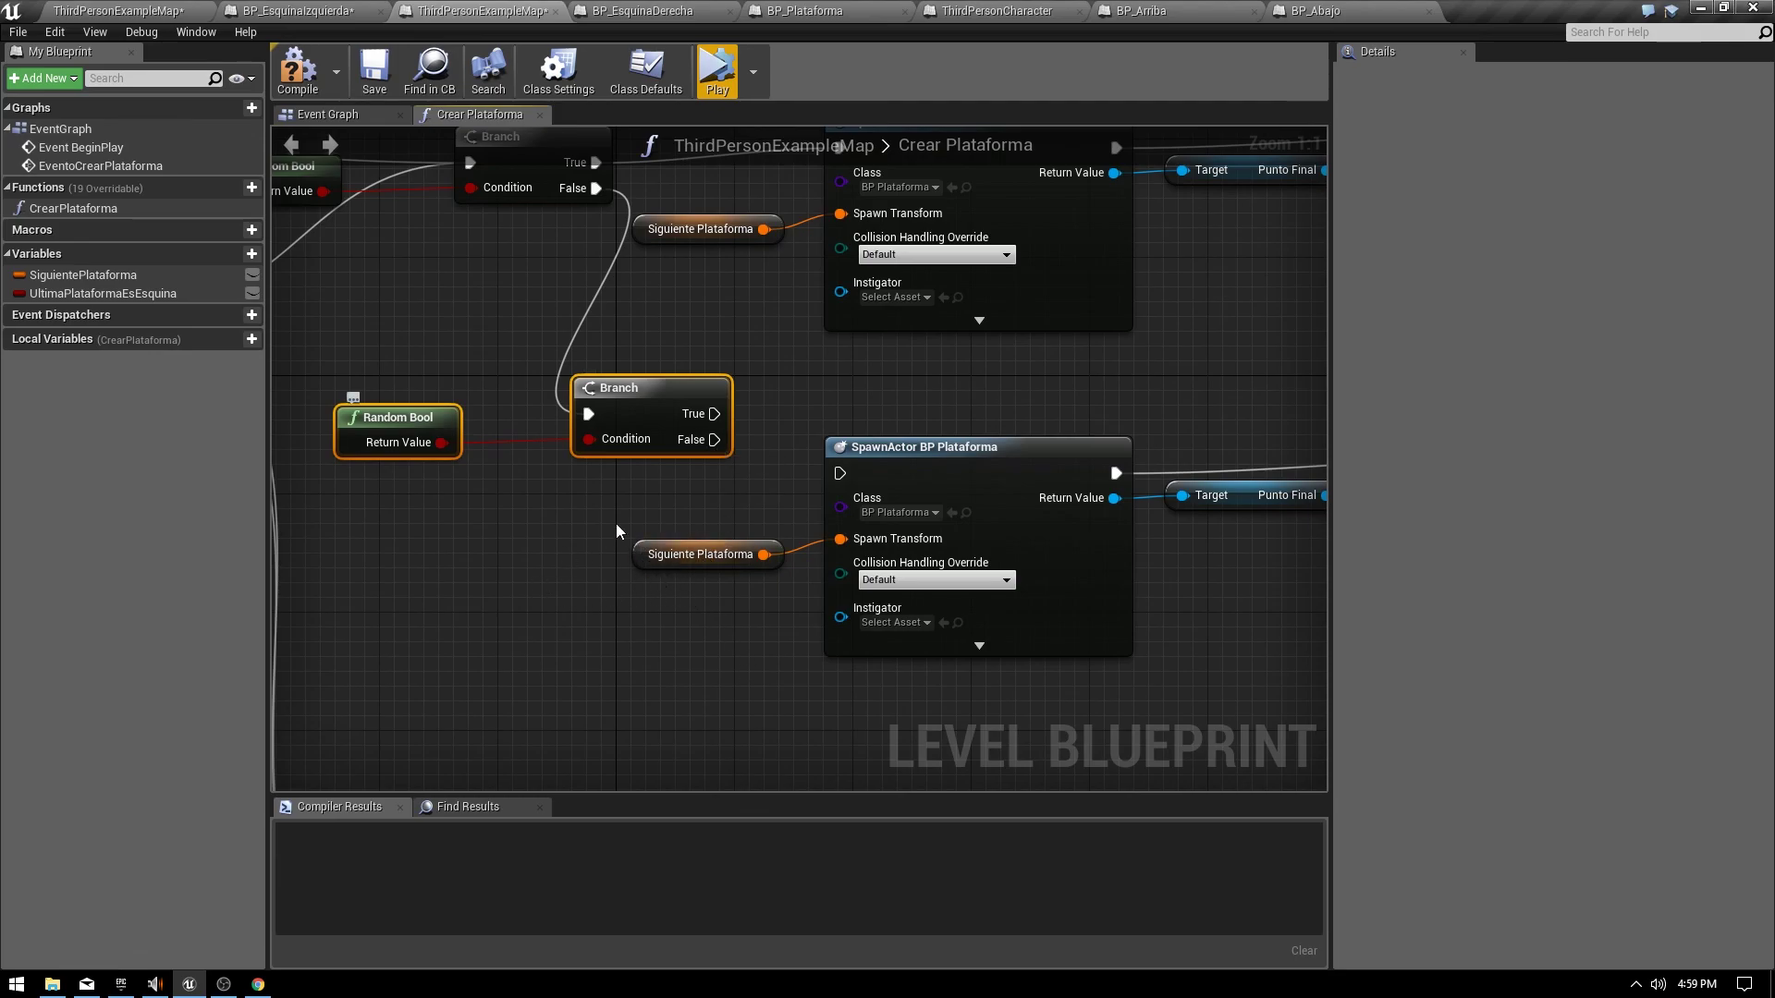
Paste a third spawn row below and route the new Branch's False output to its SpawnActor node.
right_drag(673, 613, 435, 555)
scroll(480, 511, down, 5)
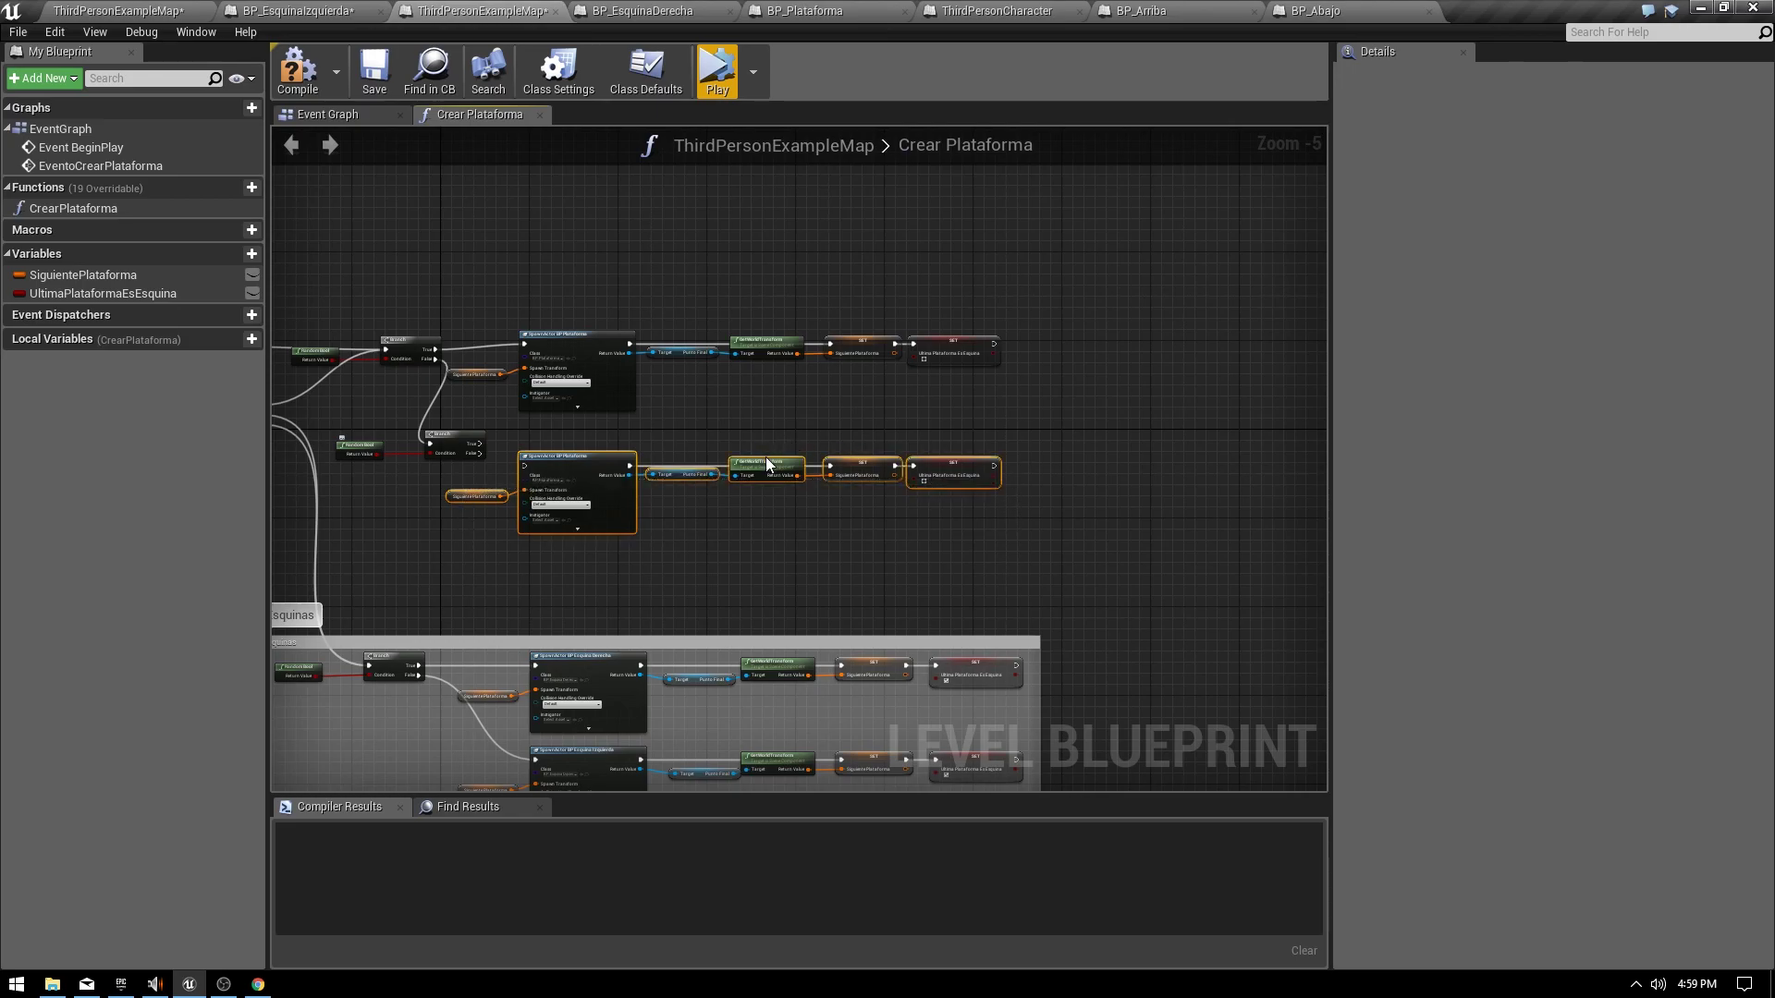
drag(775, 467, 819, 445)
key(ctrl+c)
key(ctrl+v)
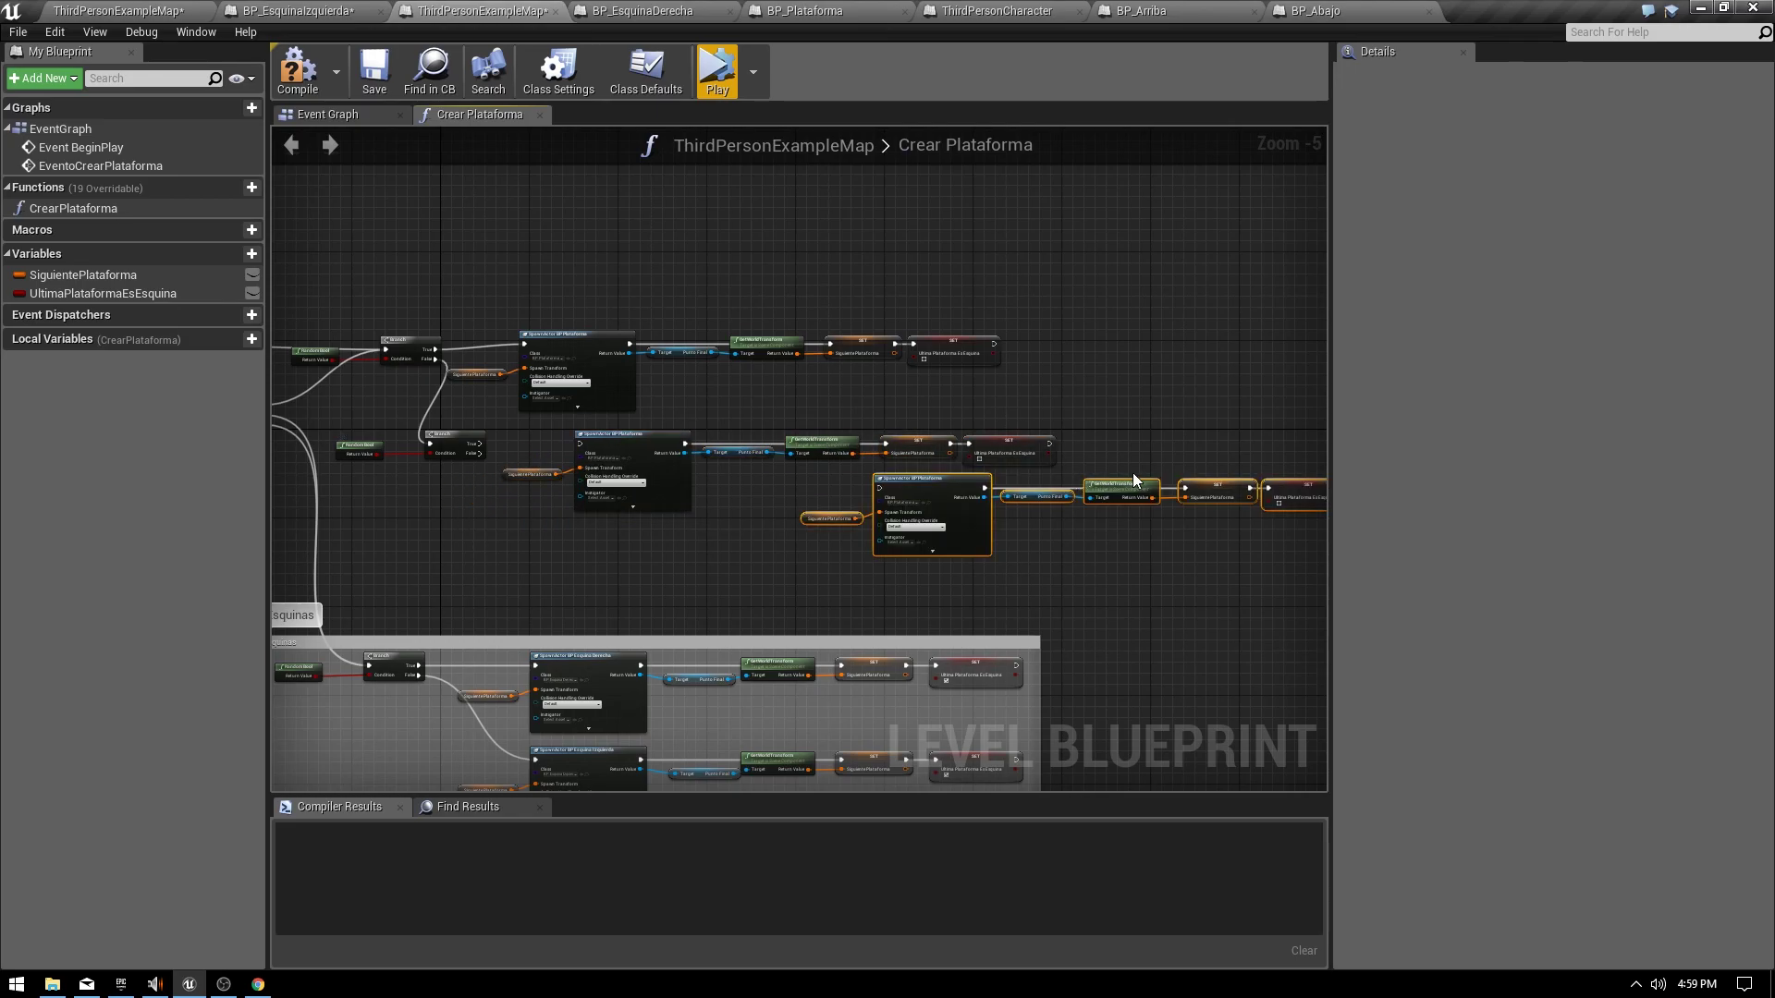
drag(1124, 486, 838, 534)
scroll(834, 534, up, 5)
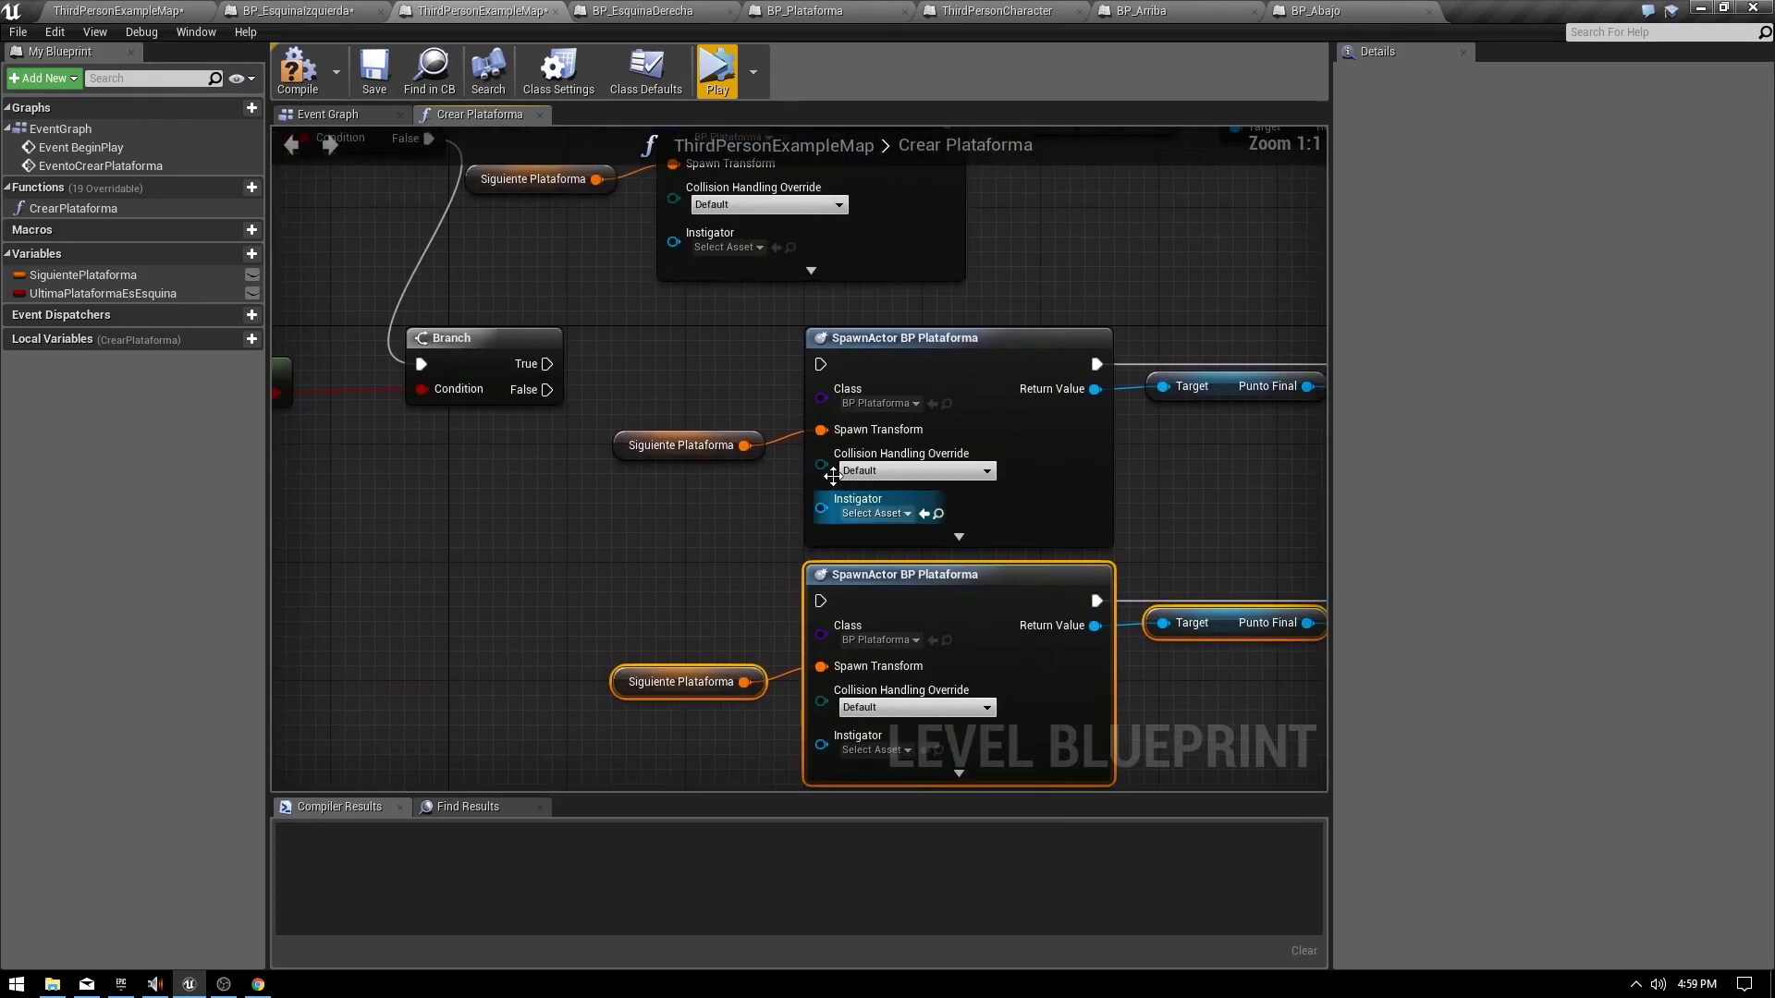
drag(548, 389, 906, 640)
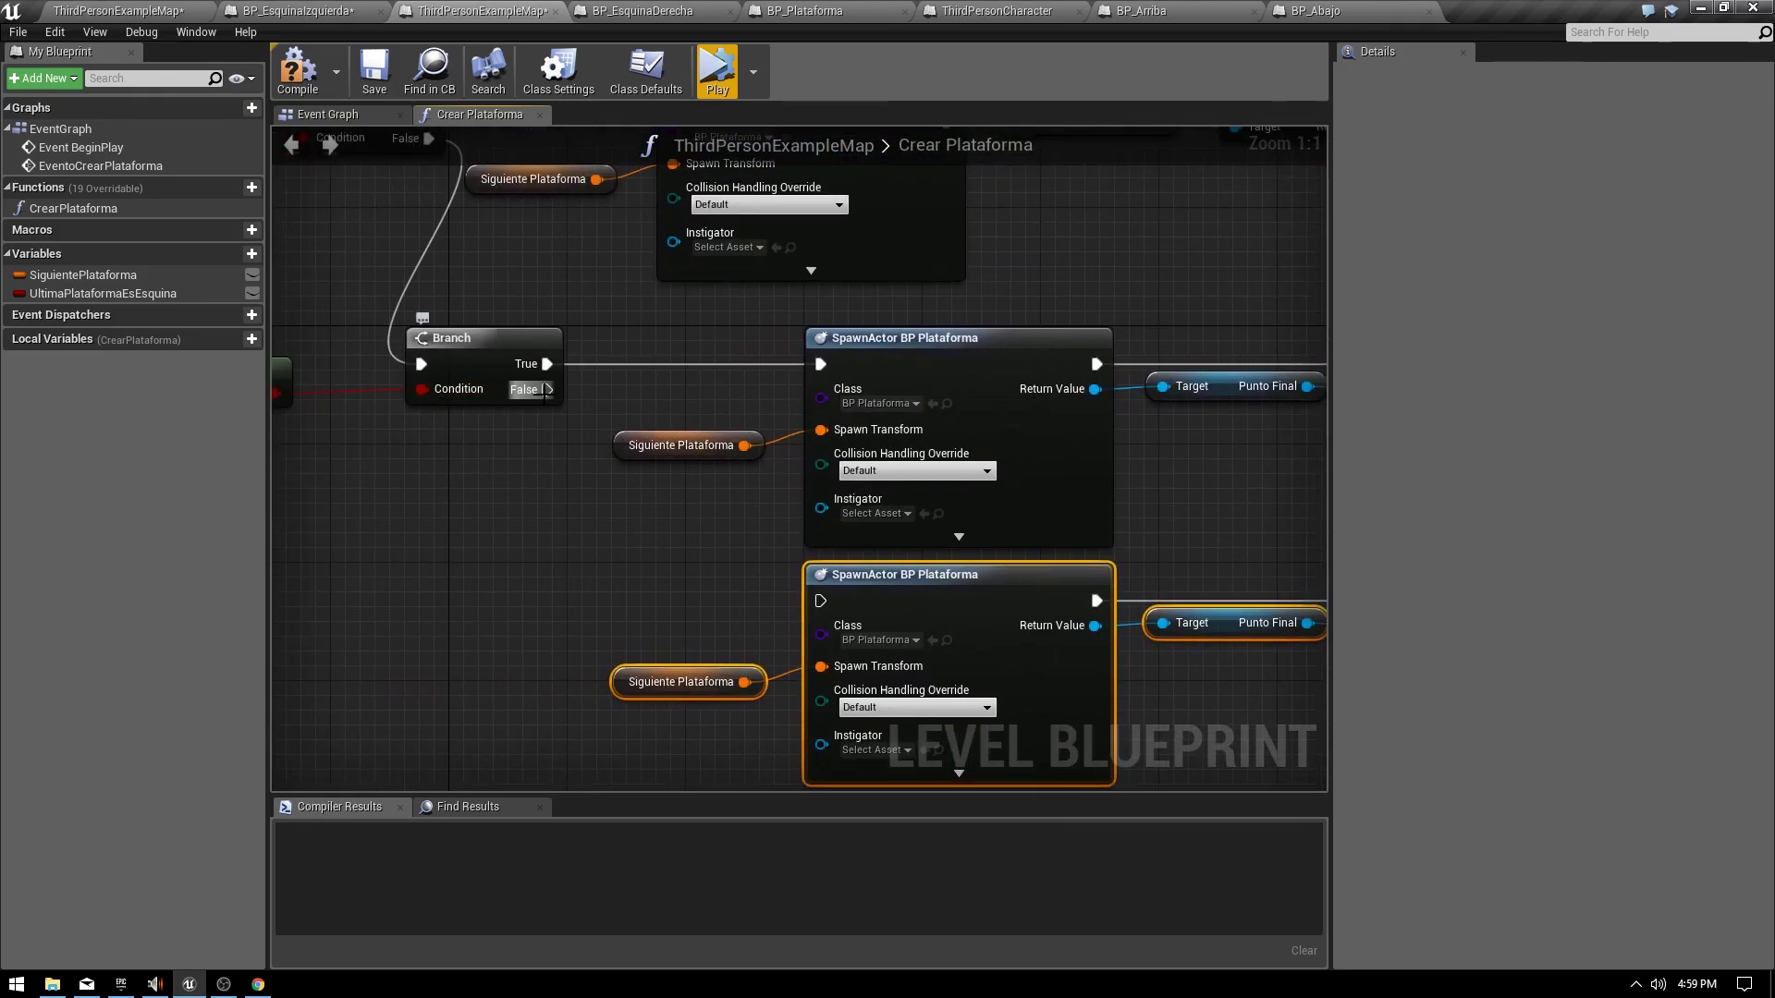
Set the upper duplicated SpawnActor class to BP_Arriba and the lower one to BP_Abajo.
click(878, 404)
text(arr)
click(897, 460)
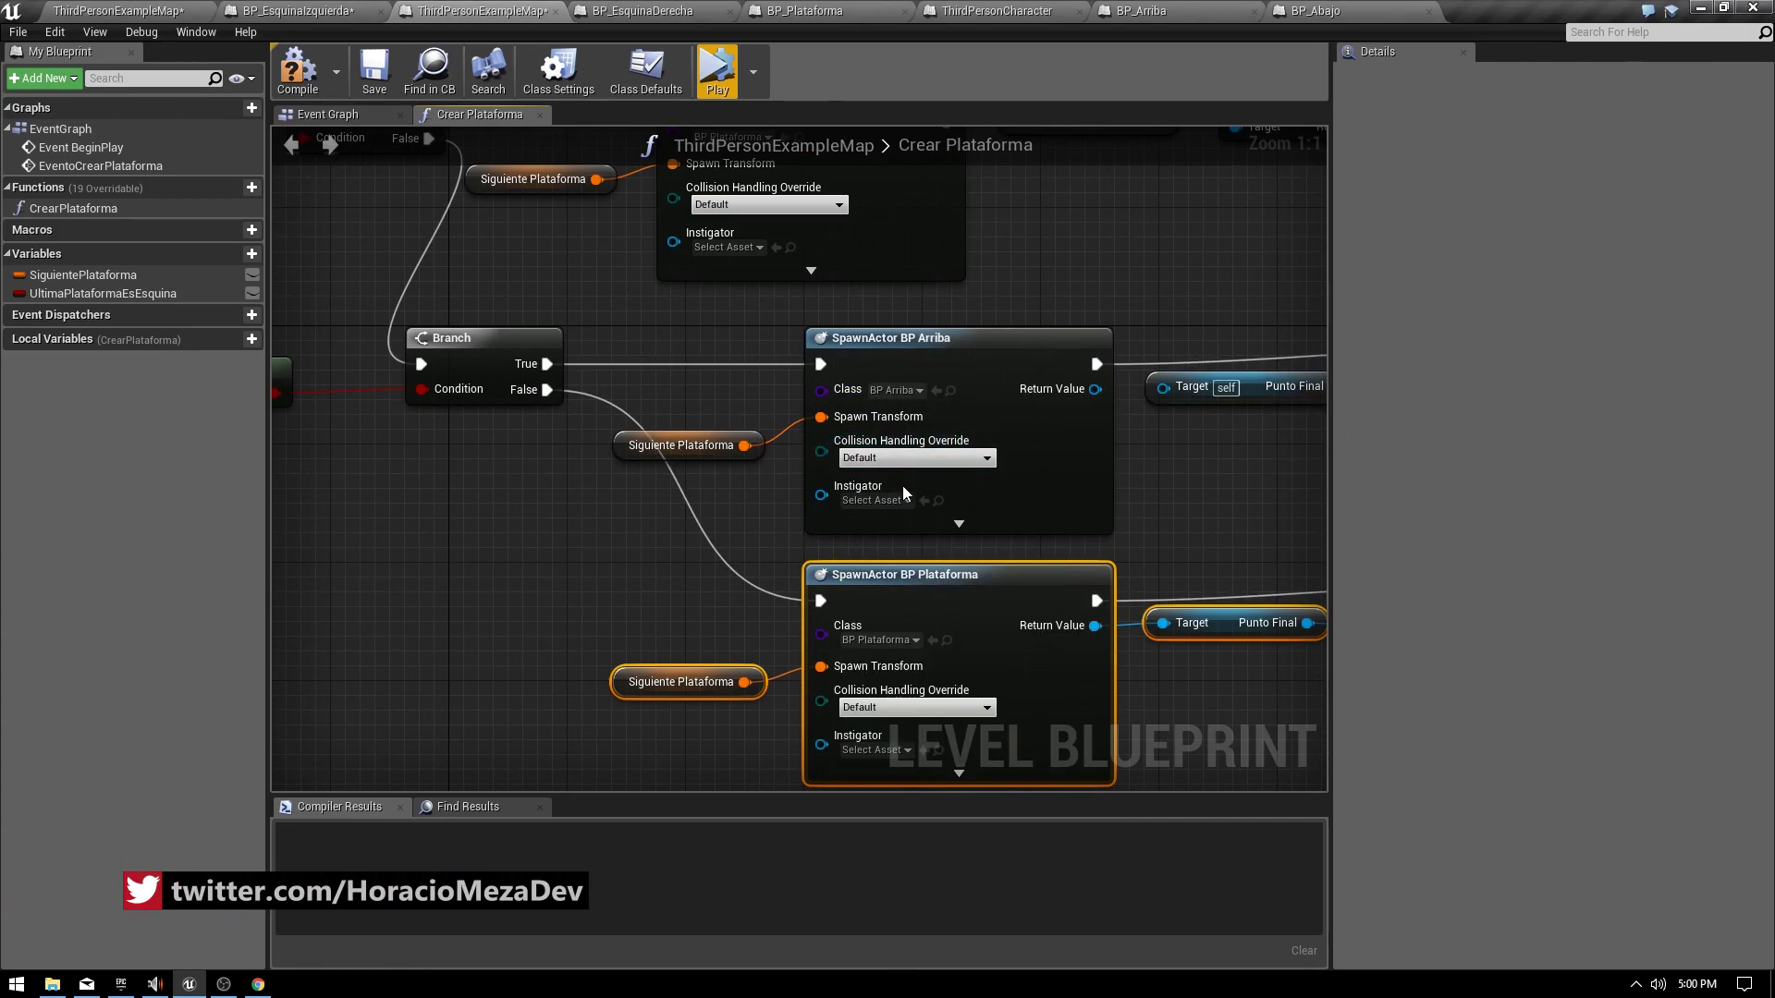
click(886, 634)
text(aba)
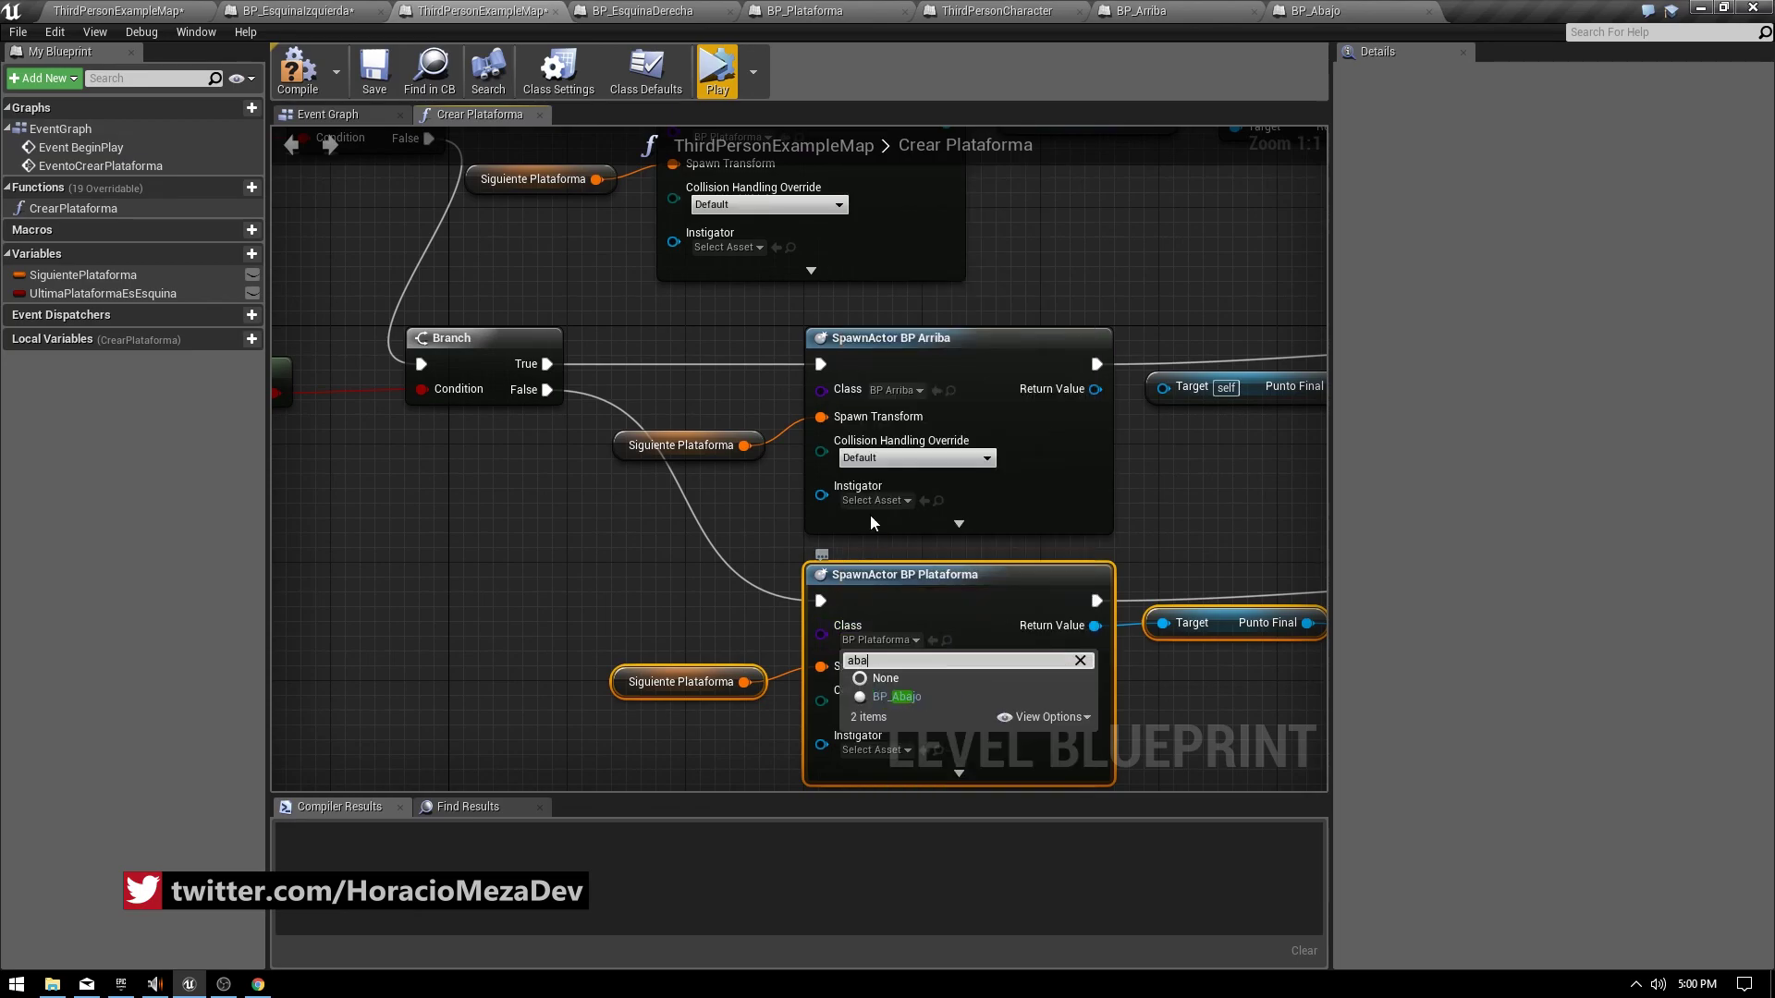
click(897, 696)
Delete the two old Punto Final getter nodes beside the GetWorldTransform nodes.
right_drag(1063, 614, 479, 493)
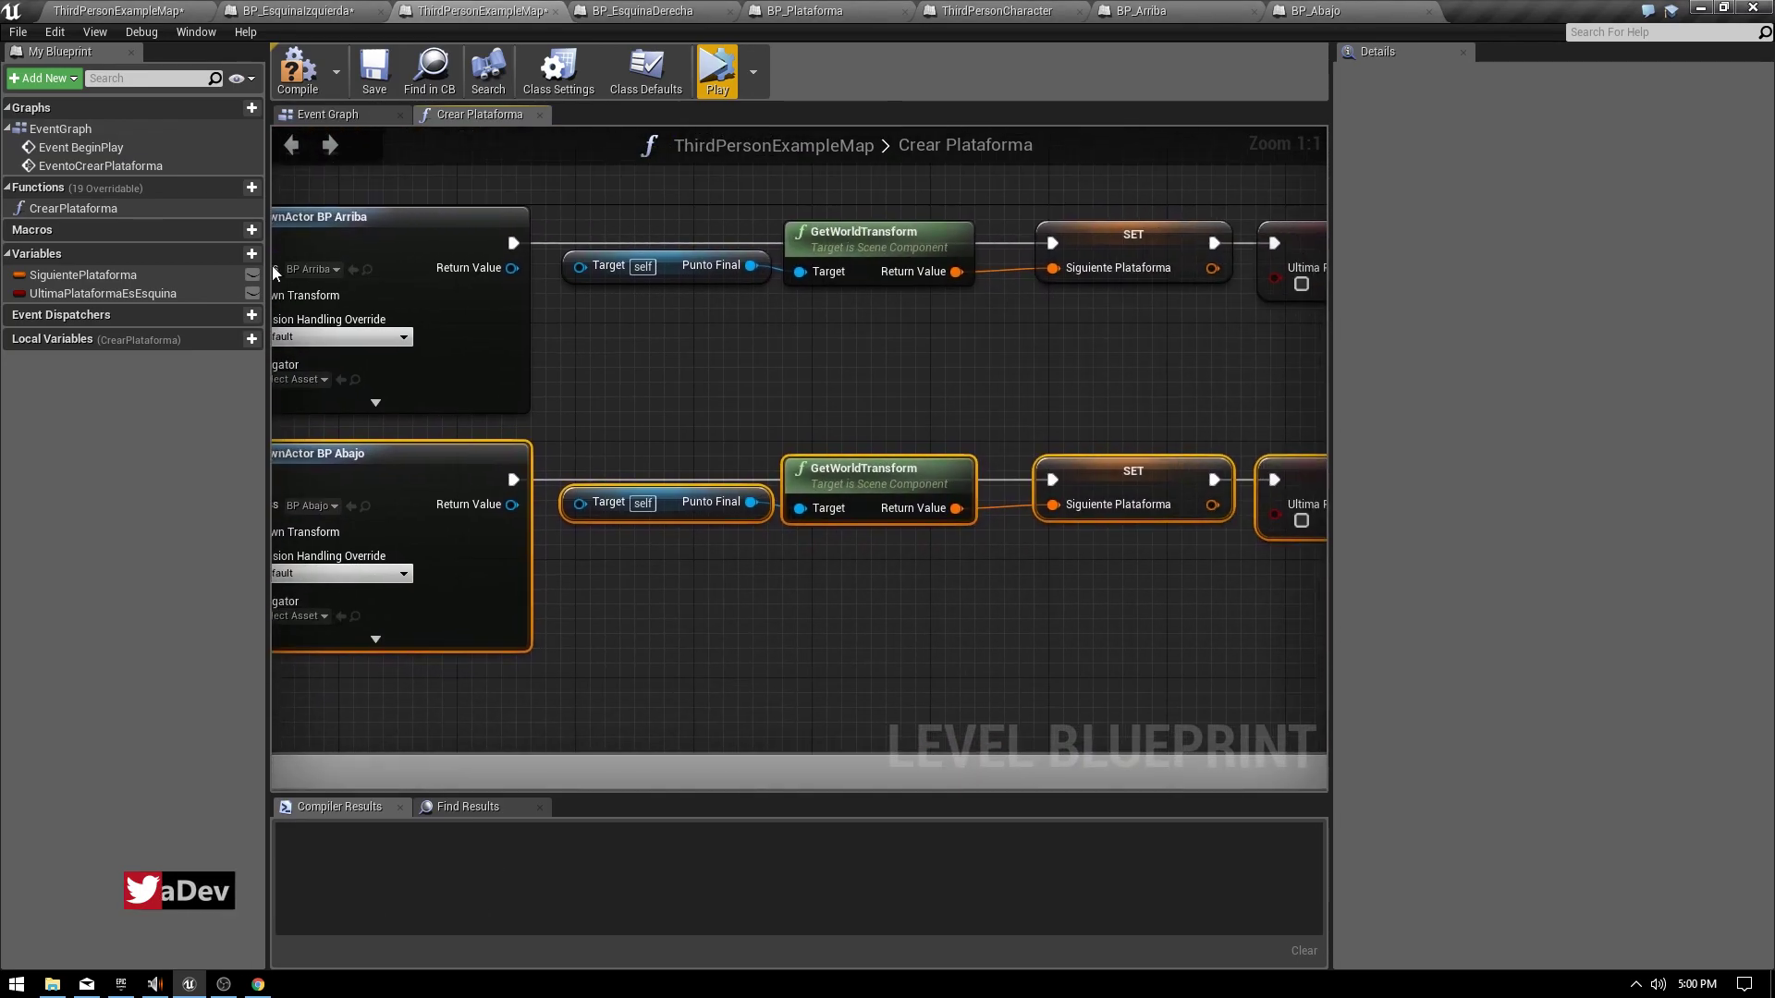
click(692, 514)
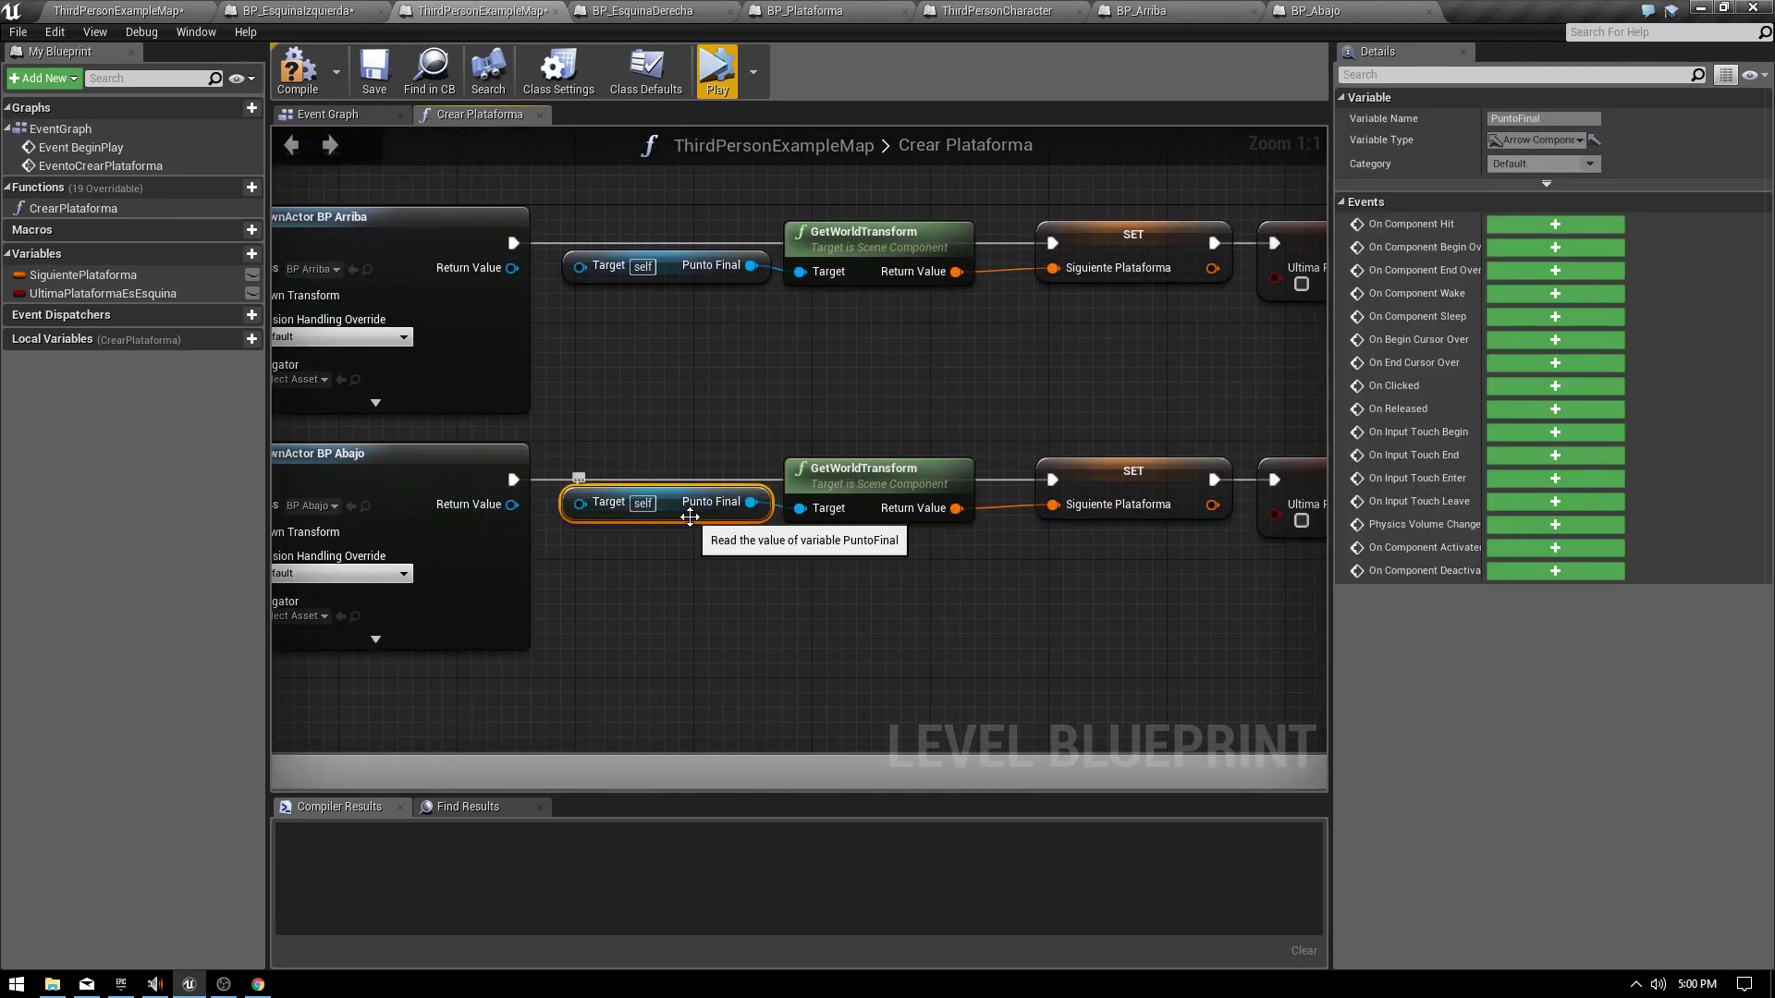
key(Delete)
click(690, 275)
key(Delete)
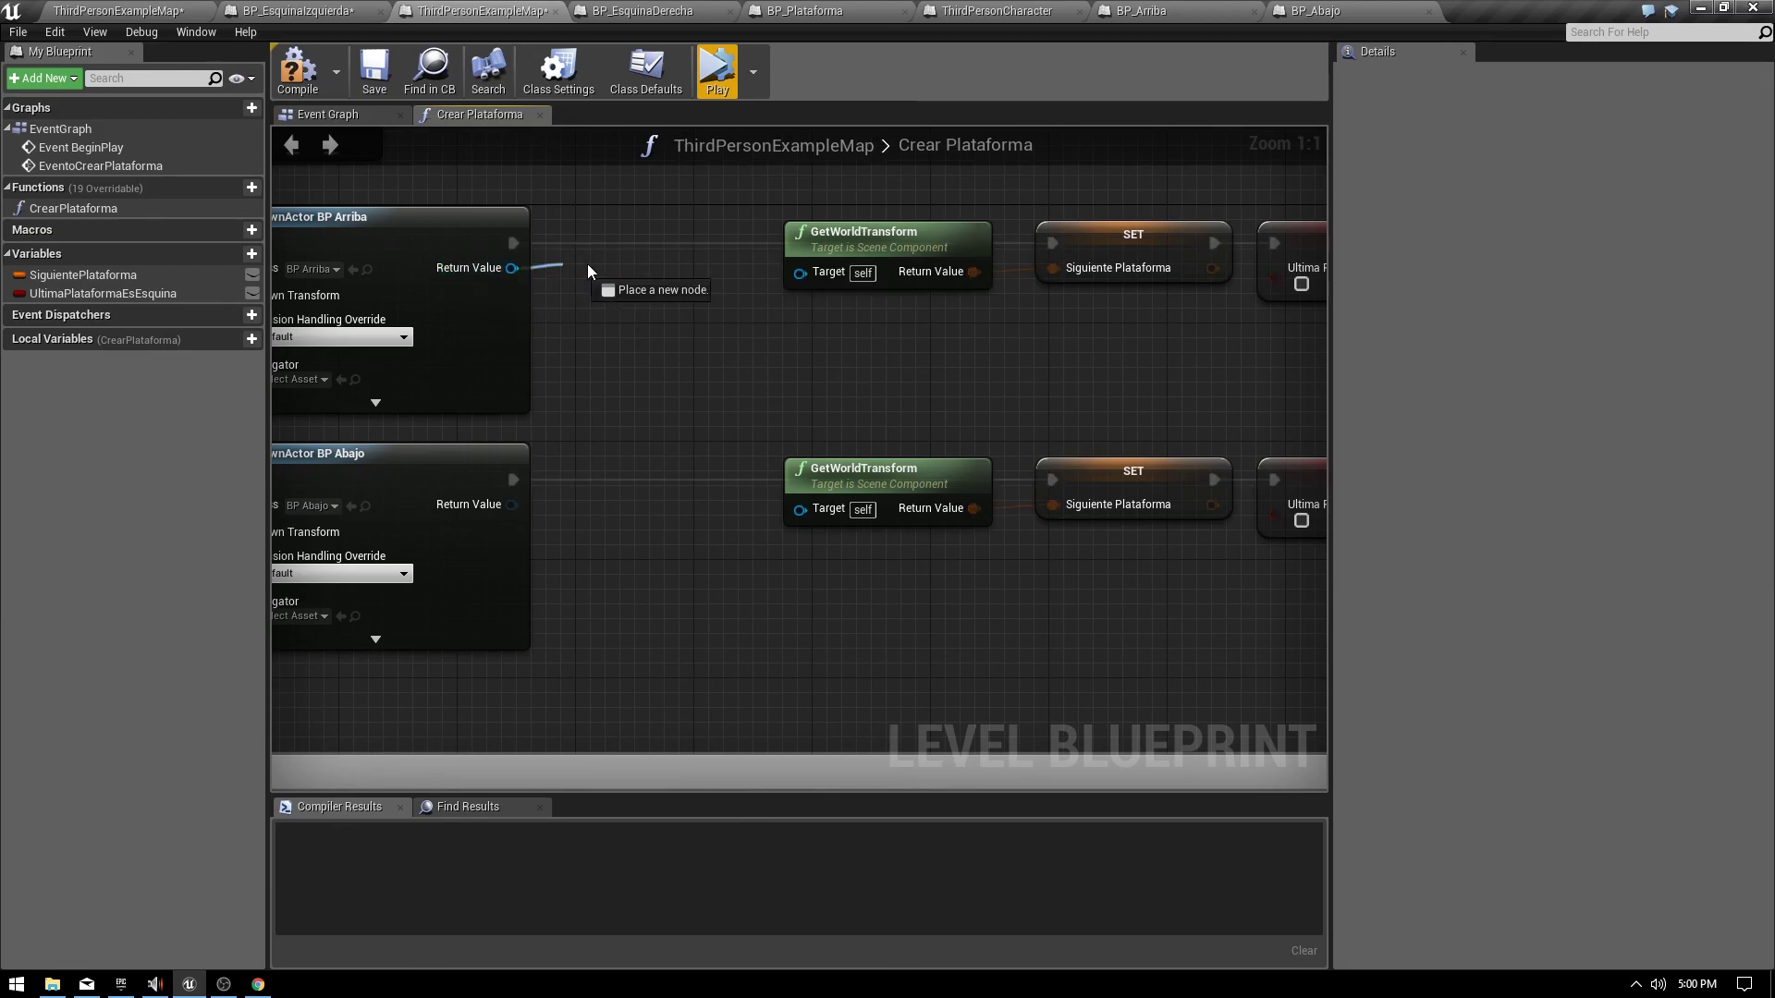
Add Get Punto Final from the BP Arriba and BP Abajo return values, wired into GetWorldTransform.
drag(494, 277, 632, 269)
text(punto)
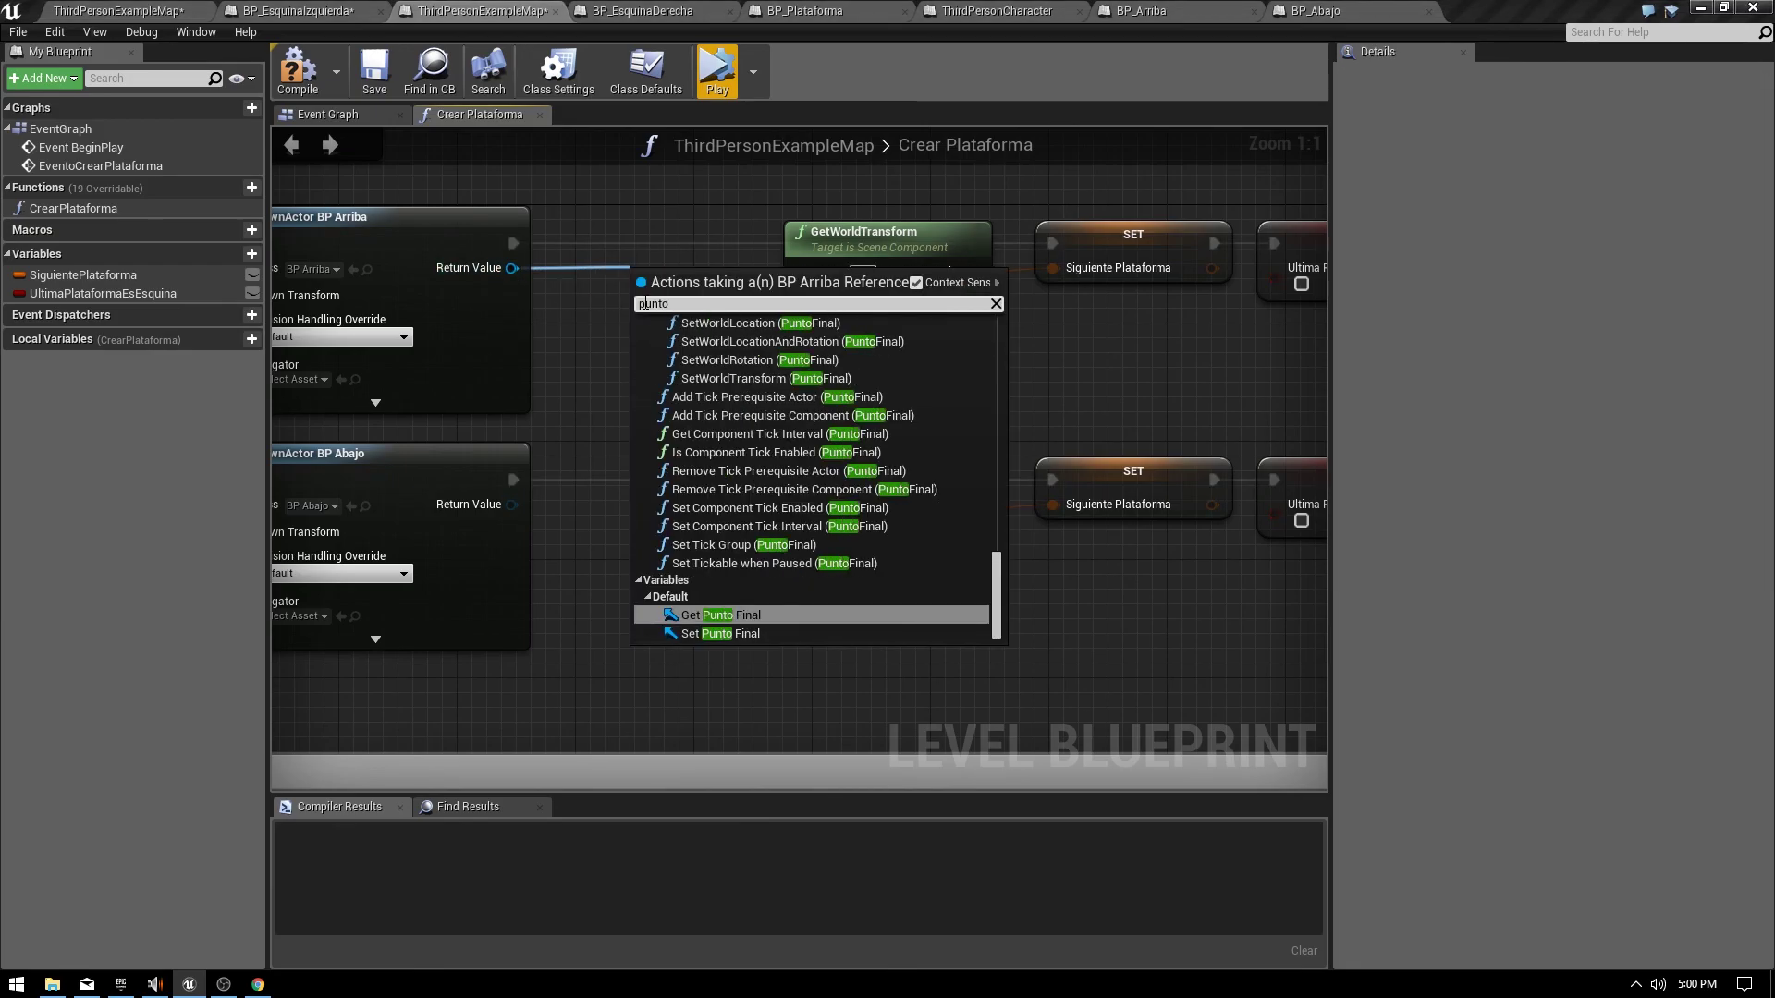
key(Return)
drag(732, 301, 665, 296)
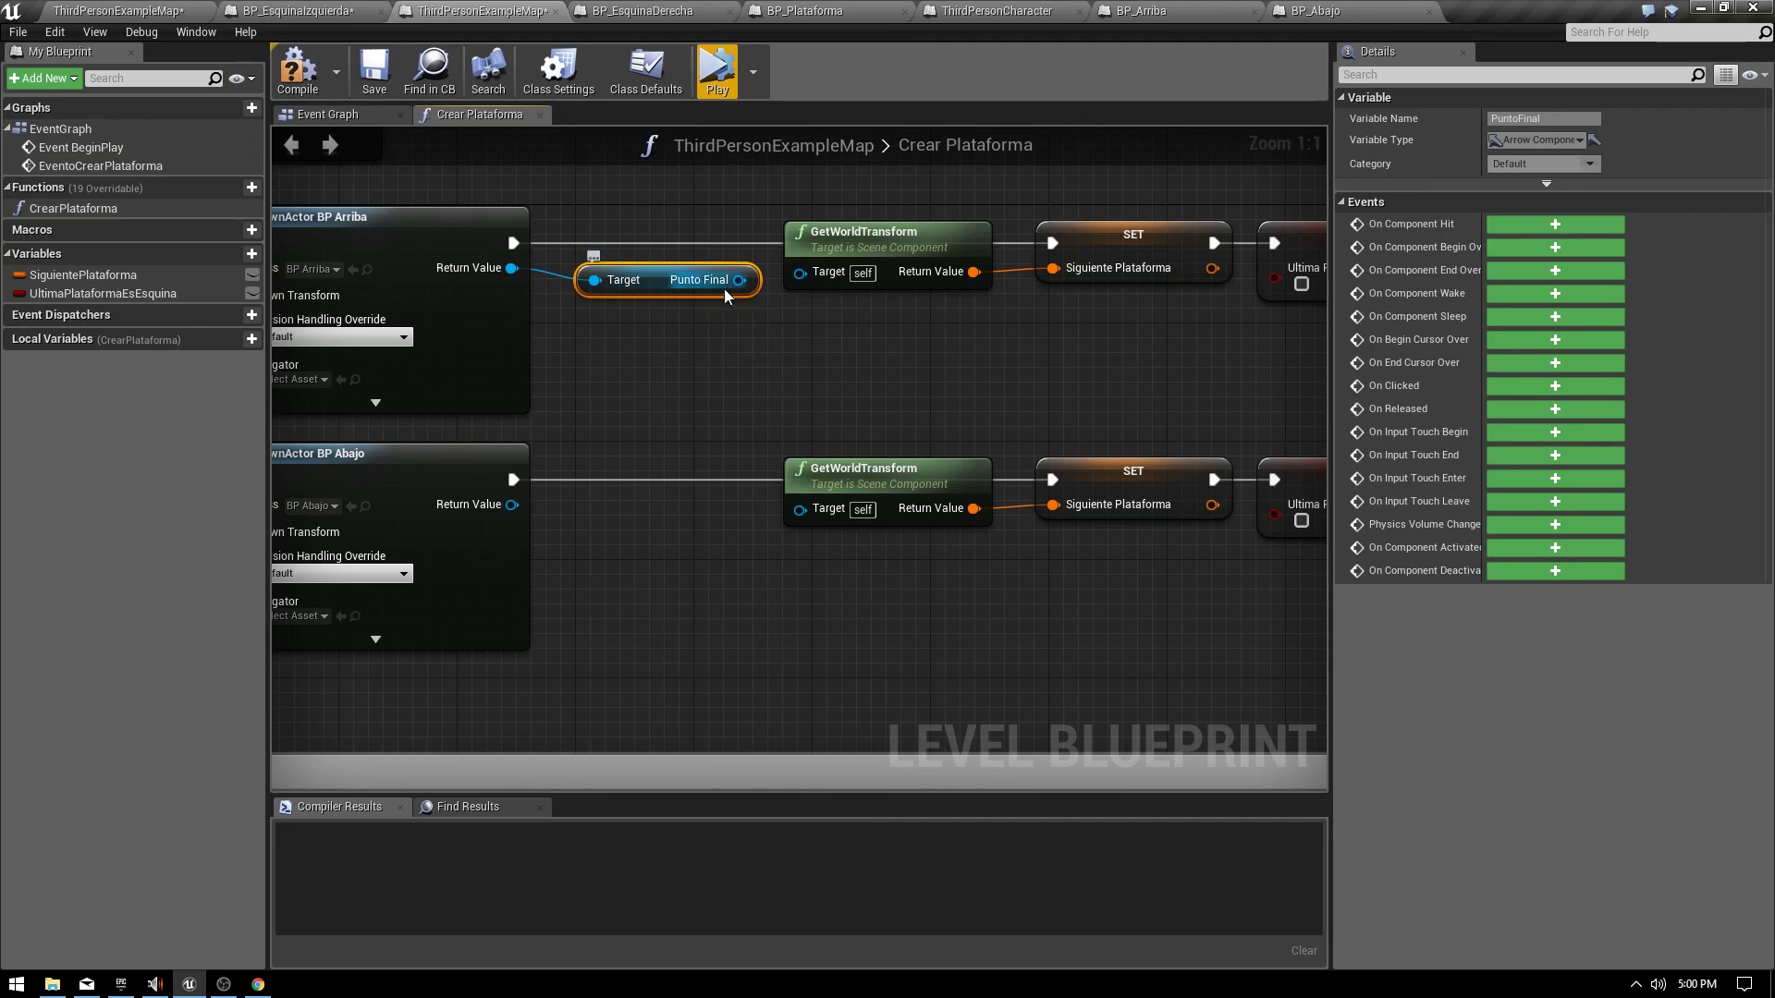
drag(575, 539, 614, 564)
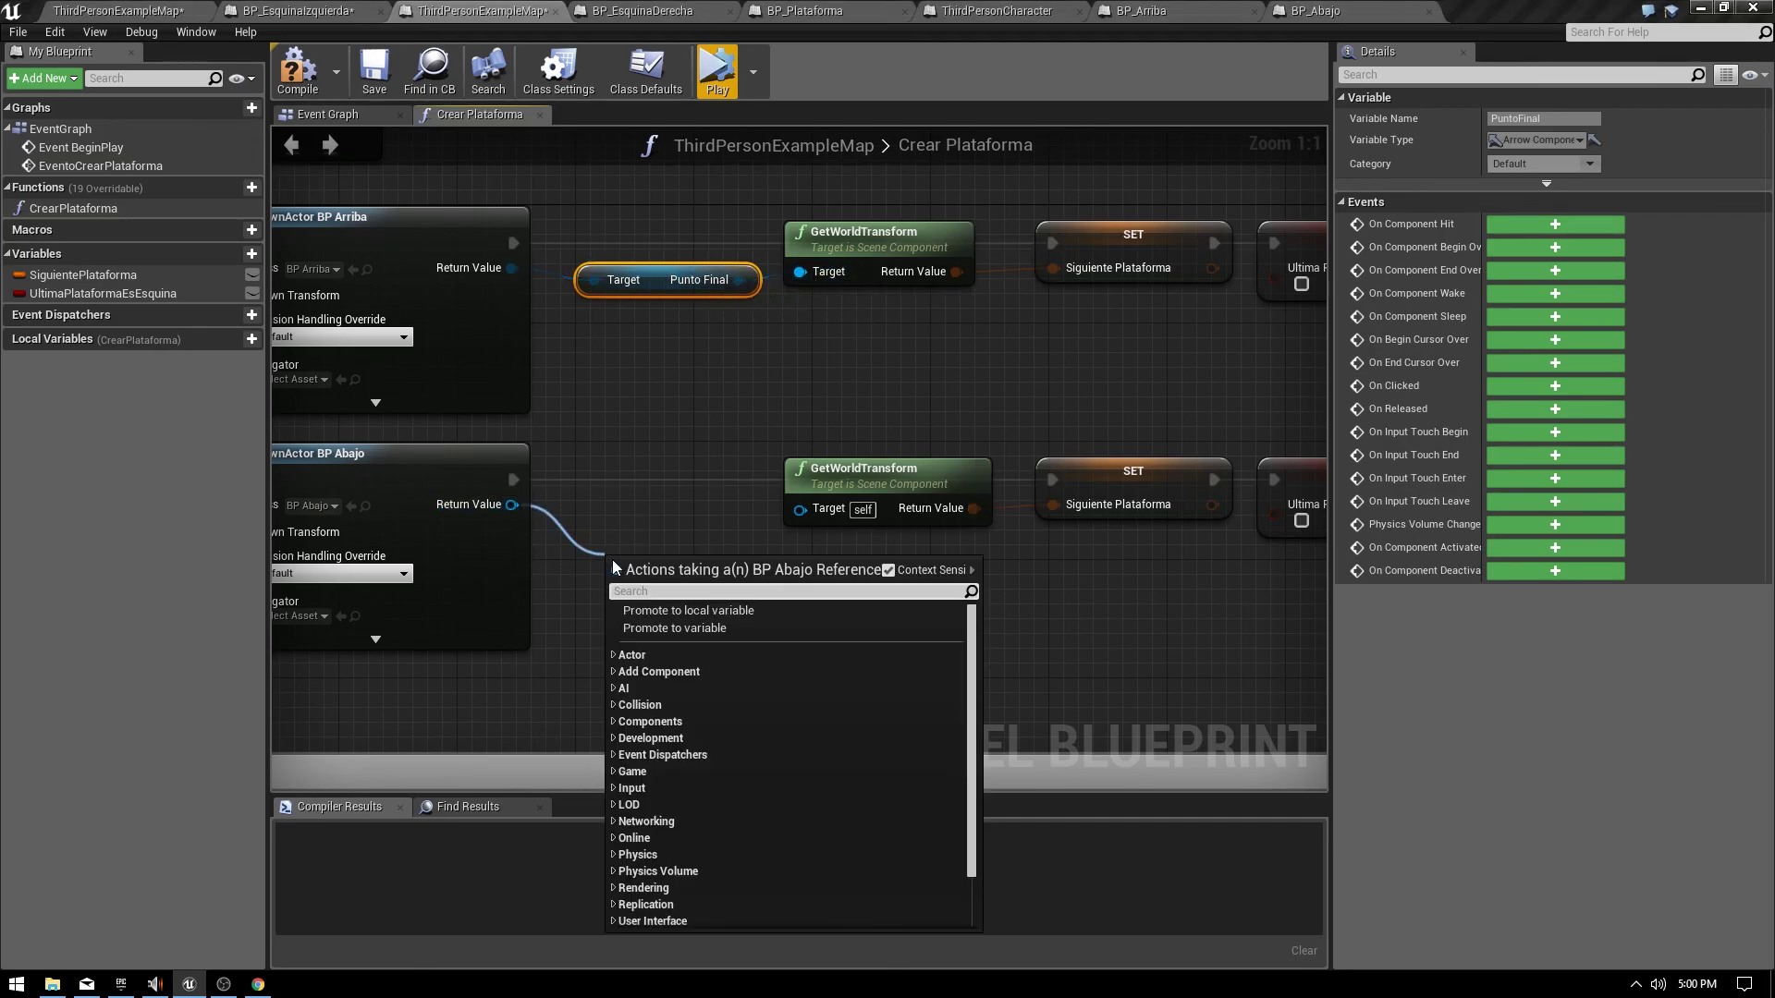
text(puntofin)
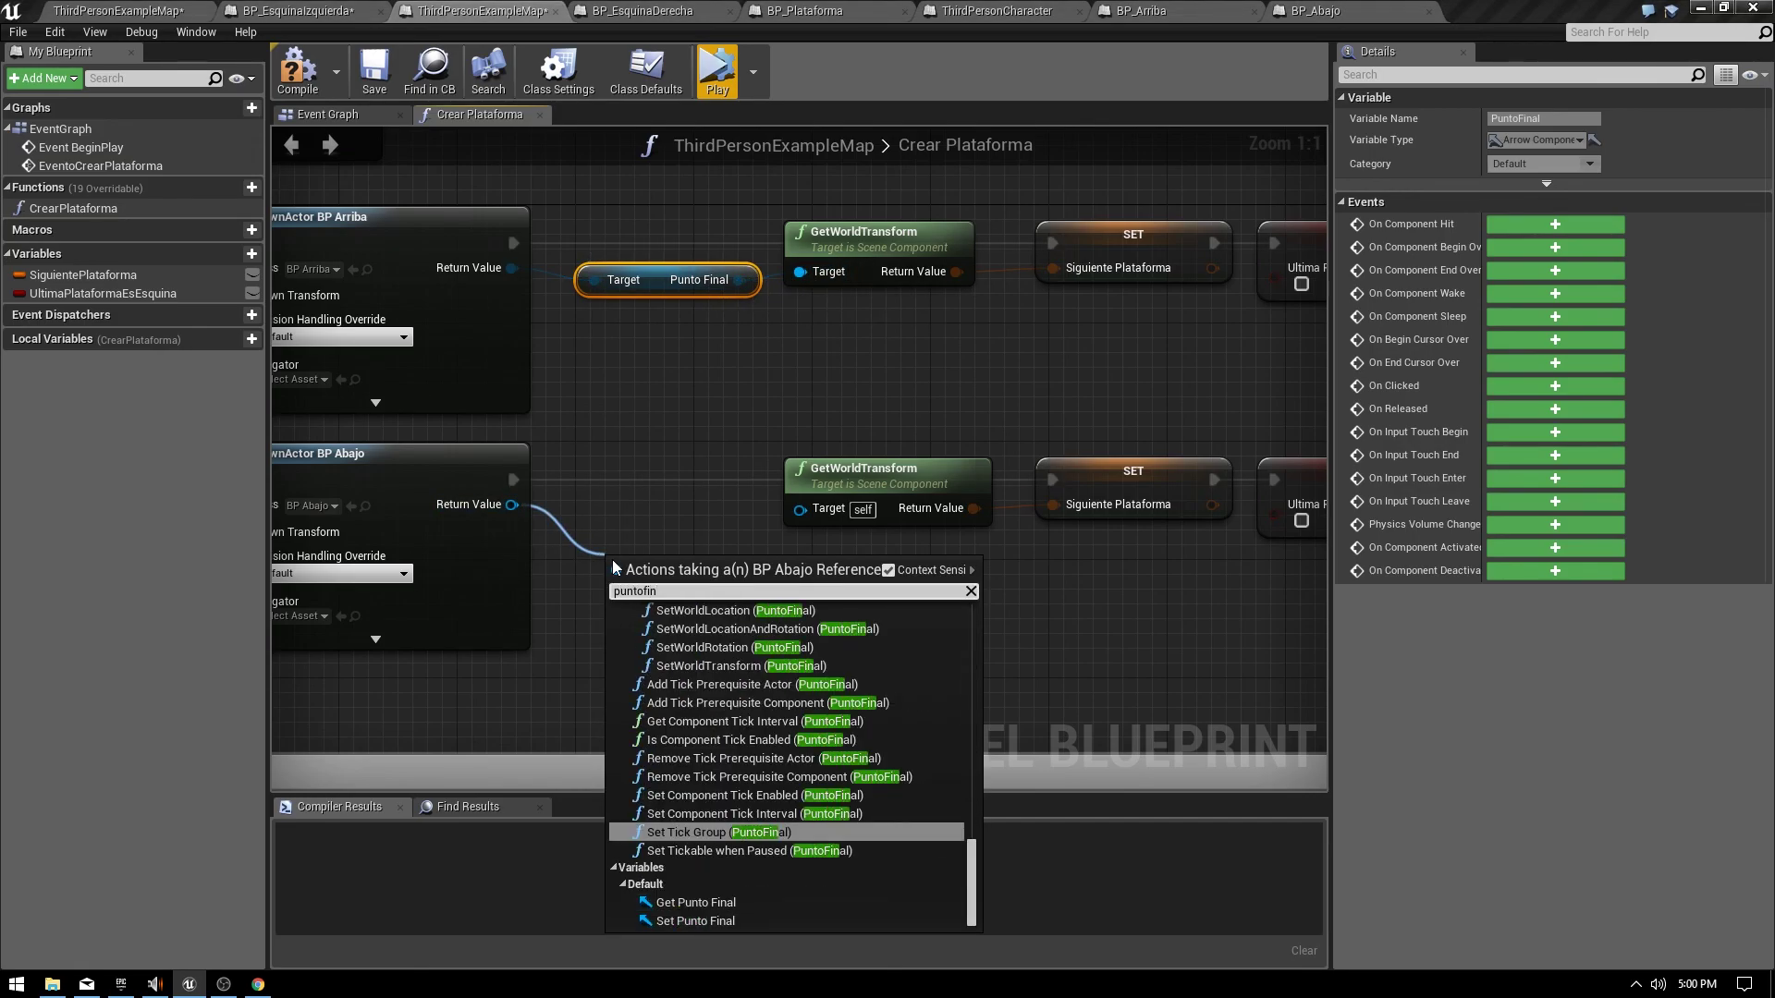
click(777, 910)
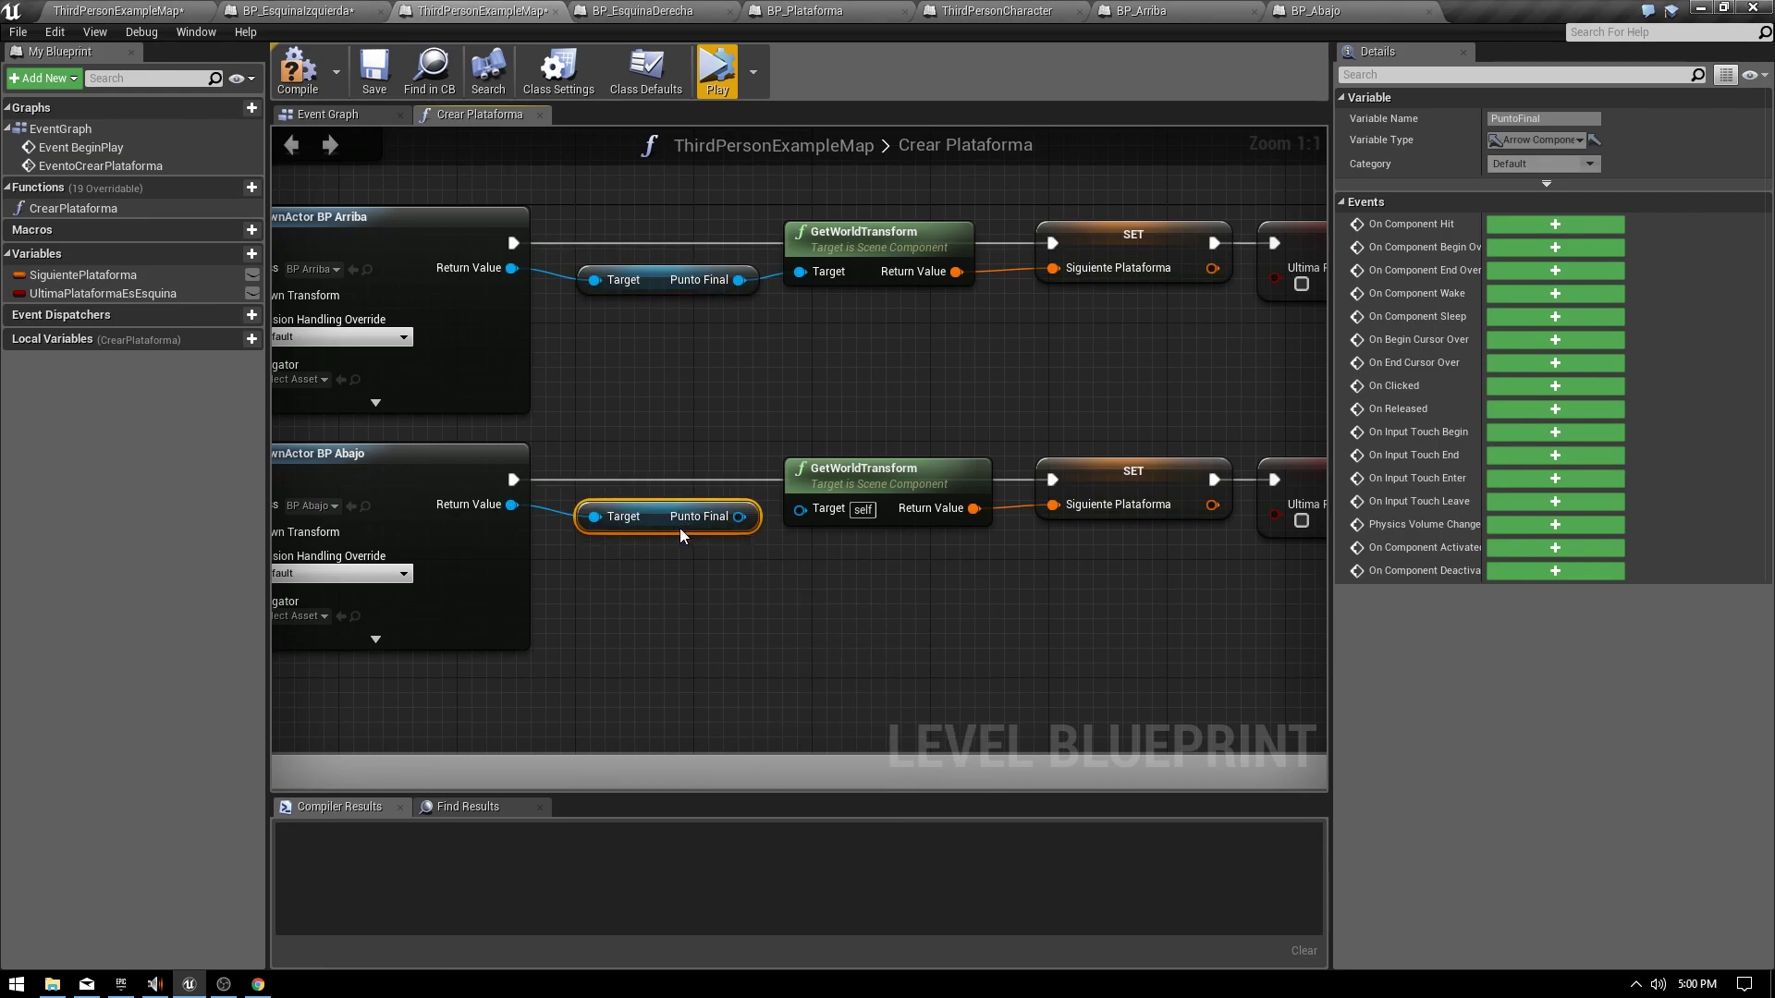
drag(740, 516, 800, 509)
scroll(795, 645, down, 2)
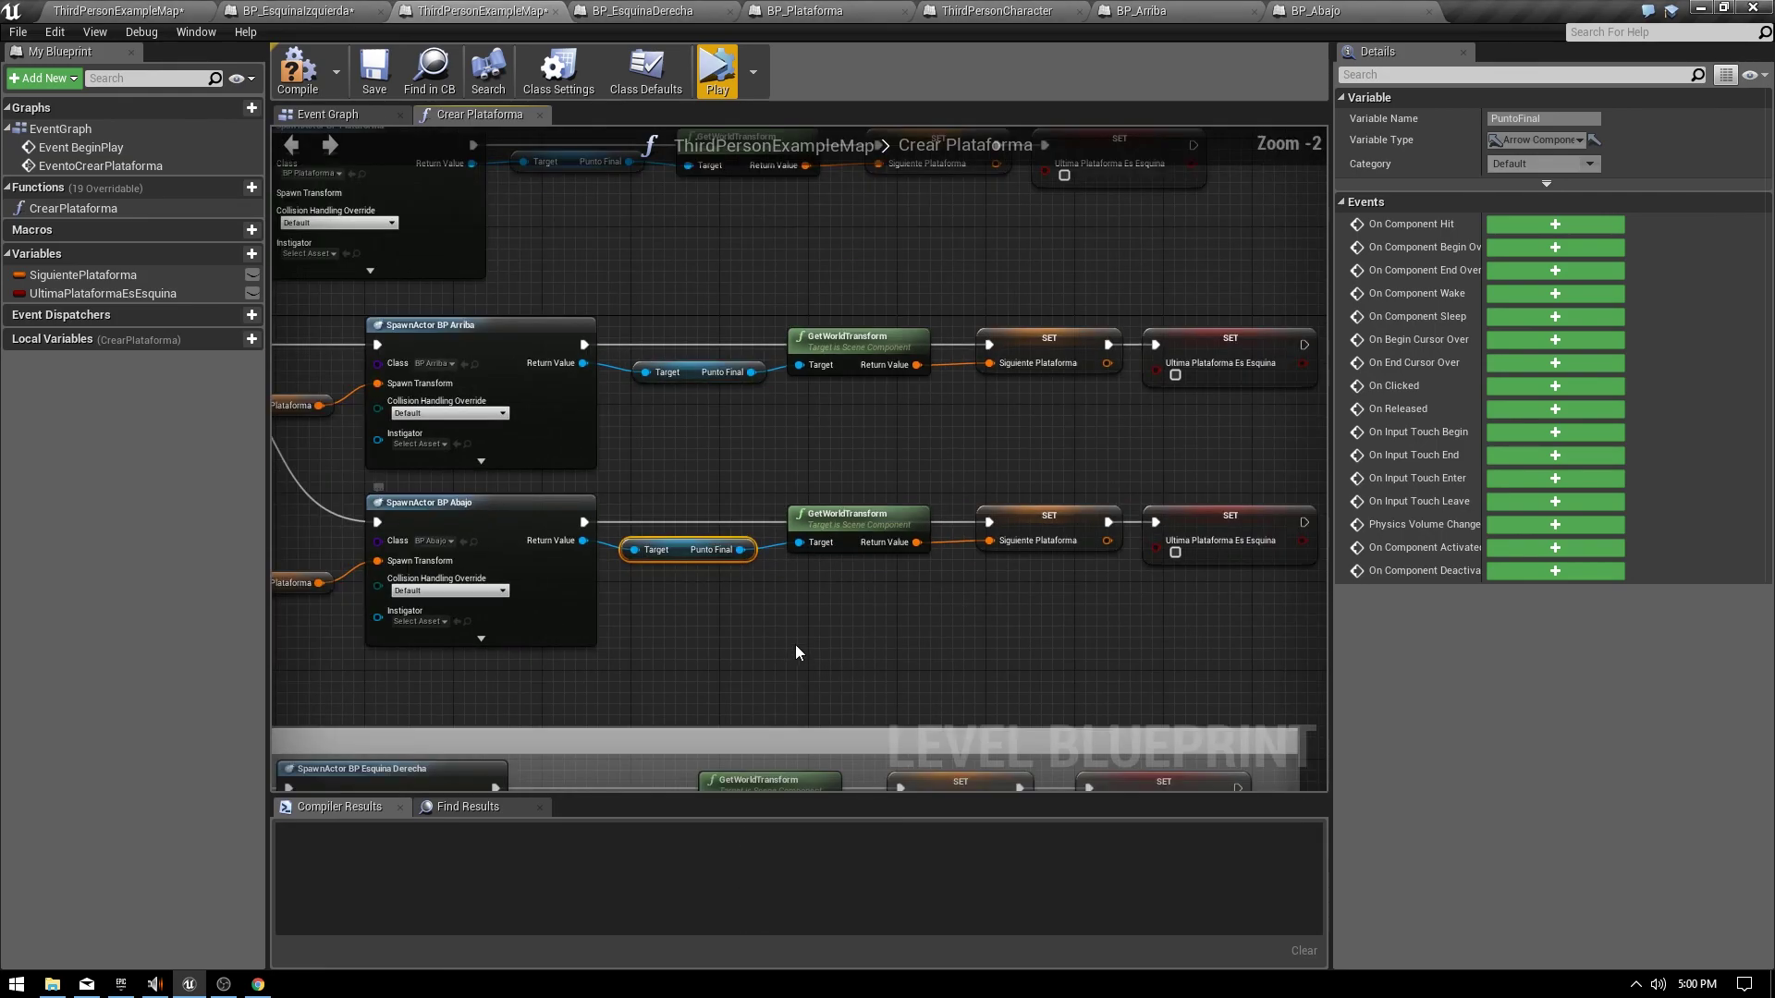
mouse_move(797, 652)
right_down()
mouse_move(809, 514)
mouse_move(661, 423)
right_up()
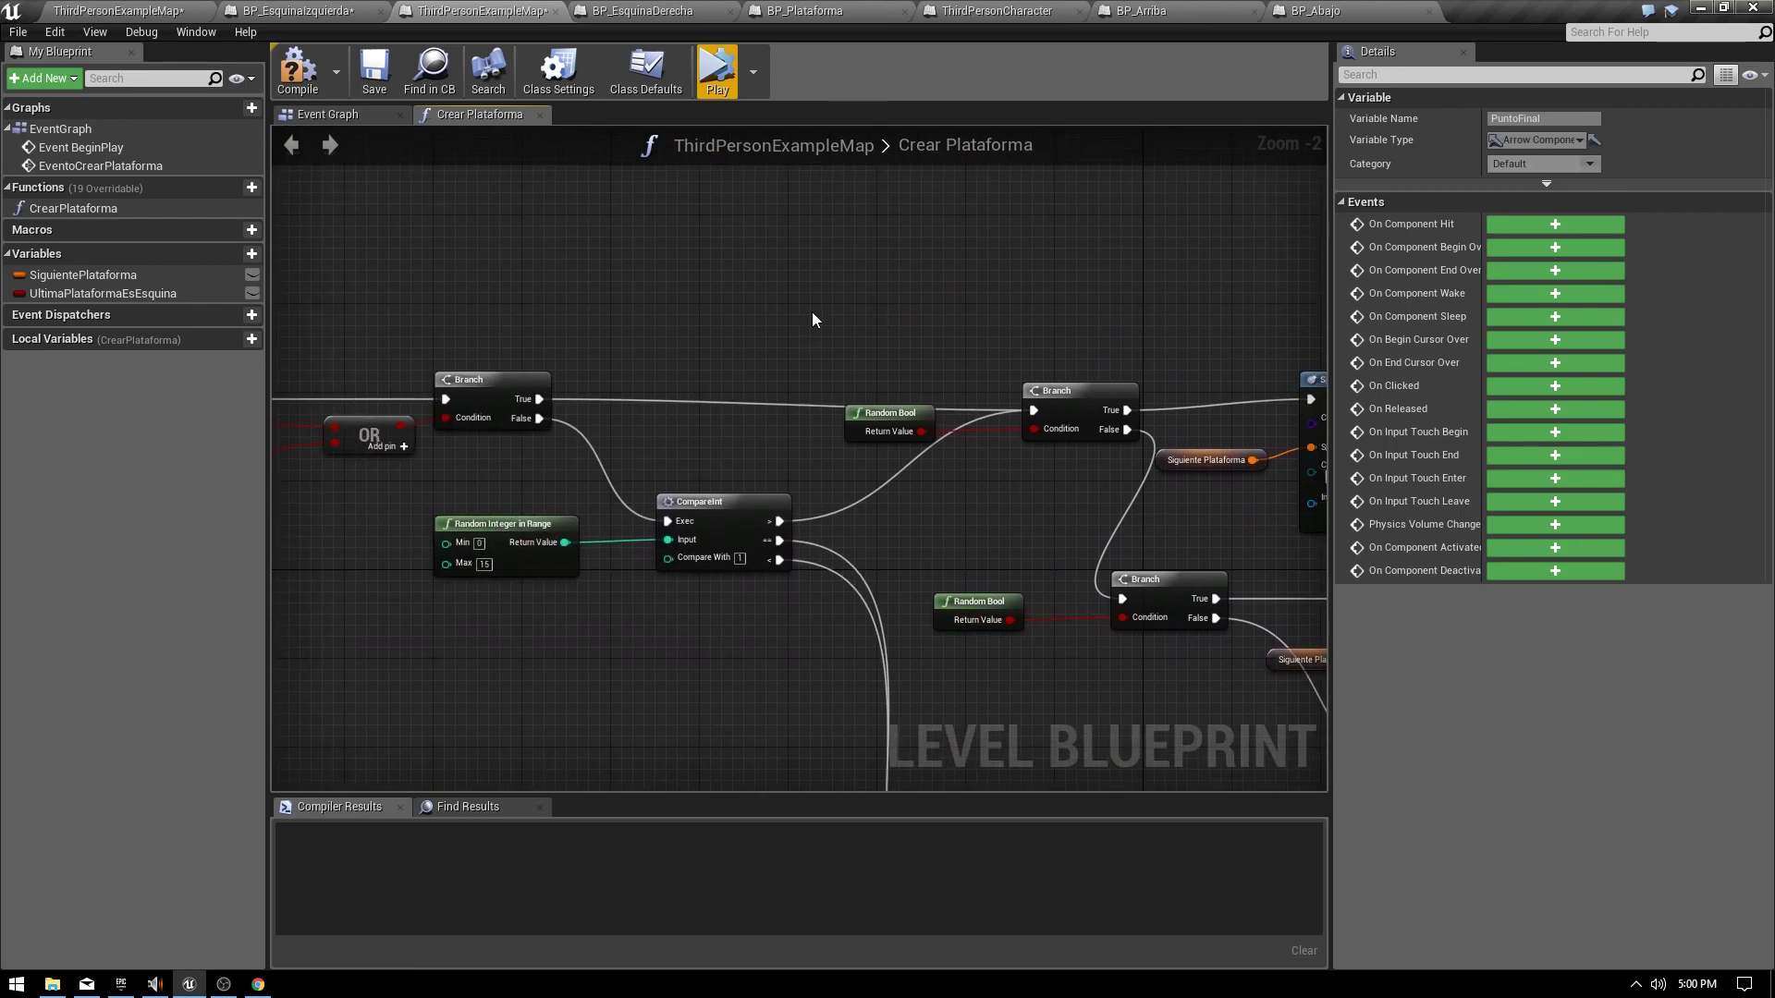
Look over the Crear Plataforma branching graph, nudging the Branch node slightly up and left.
right_drag(813, 313, 761, 414)
right_drag(828, 525, 700, 634)
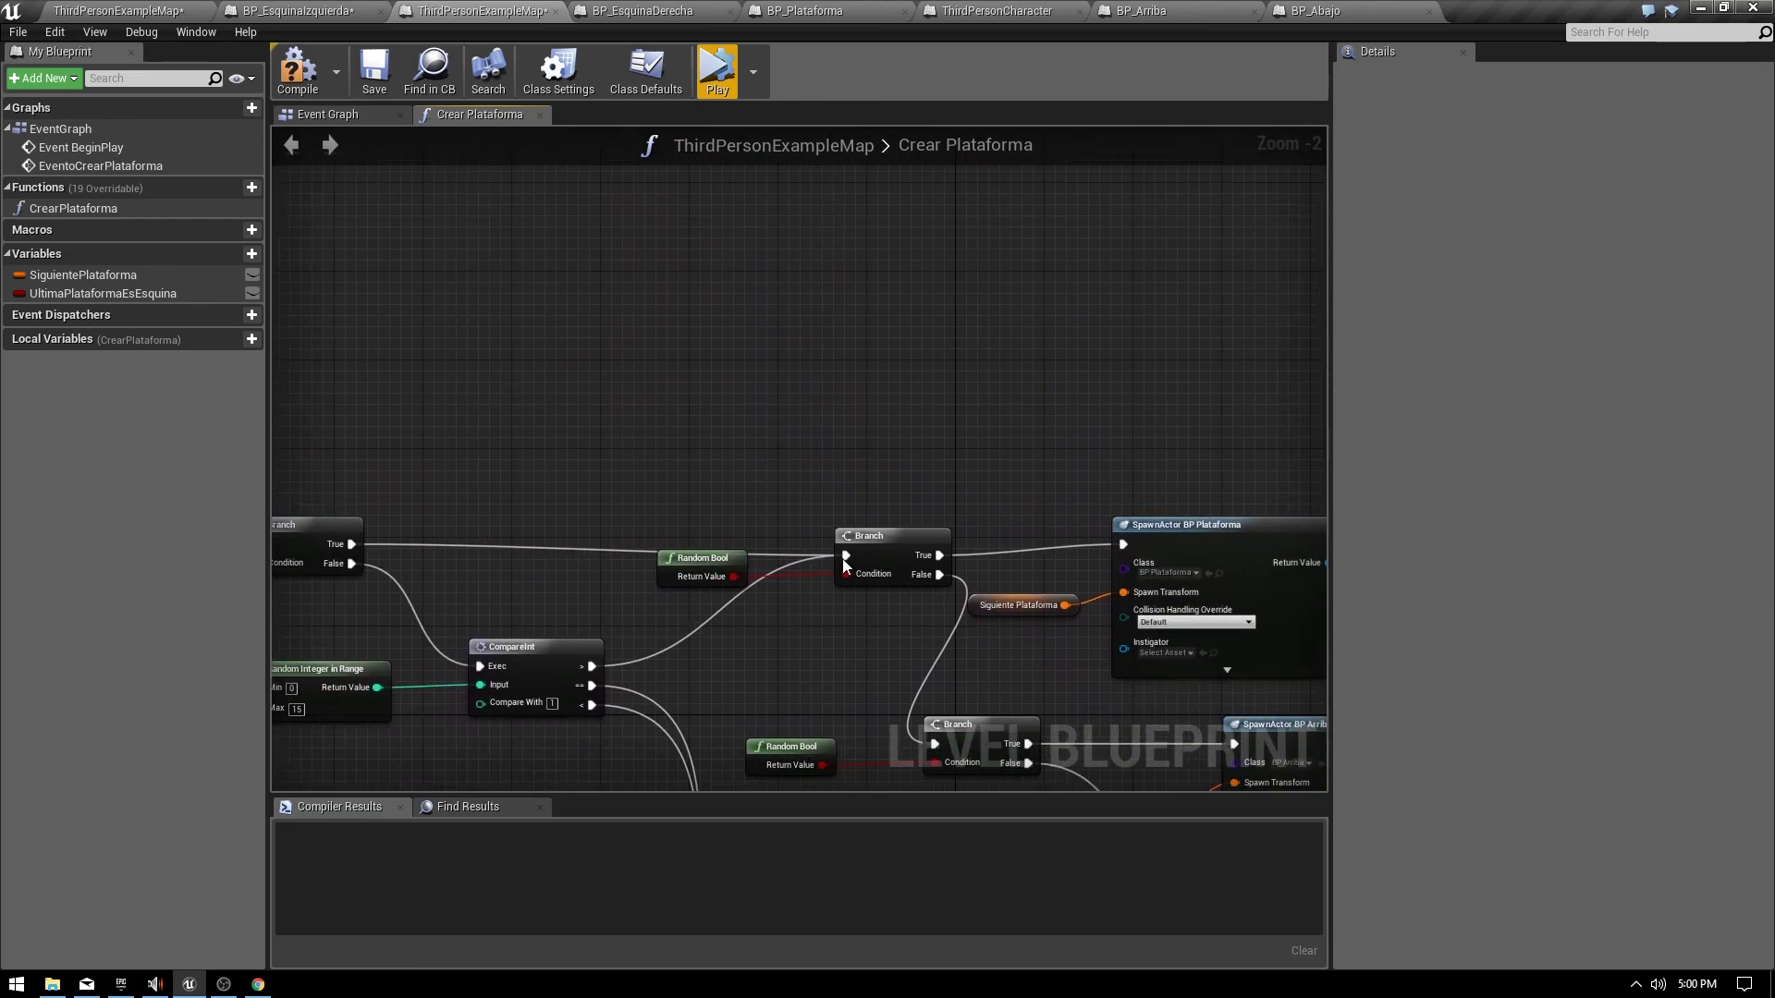
drag(844, 564, 822, 553)
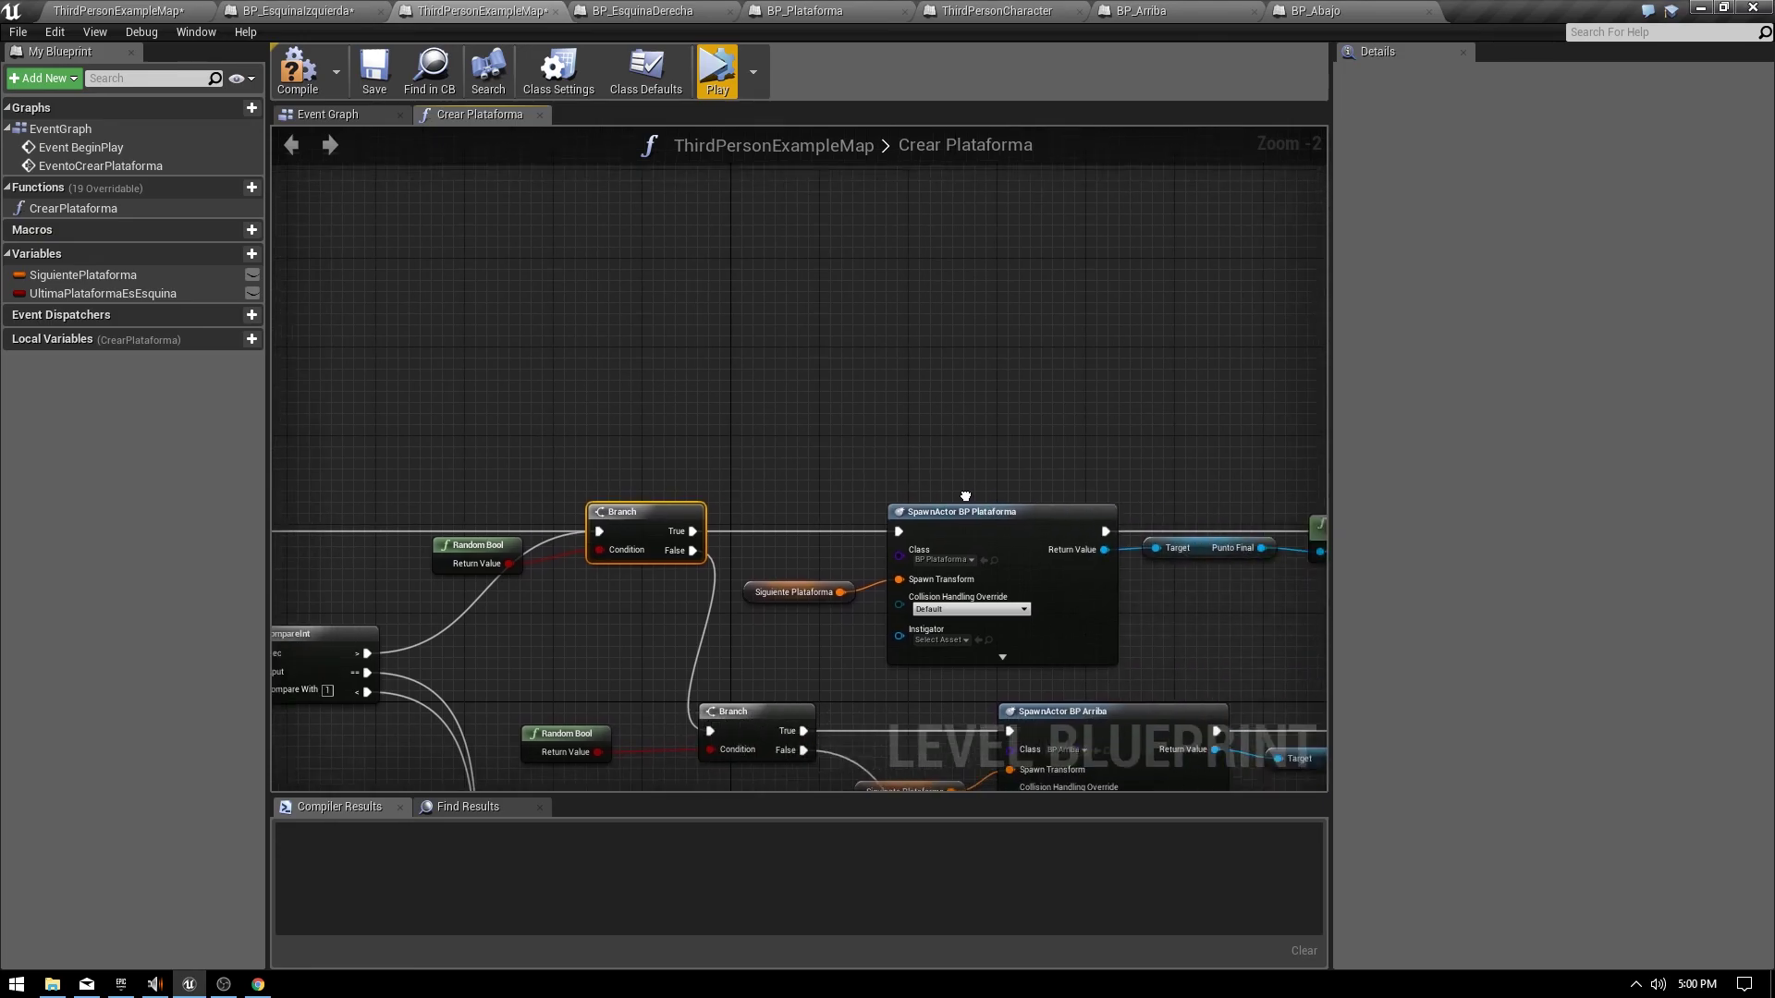
right_drag(672, 411, 650, 398)
mouse_move(497, 574)
right_down()
mouse_move(826, 395)
mouse_move(827, 354)
right_up()
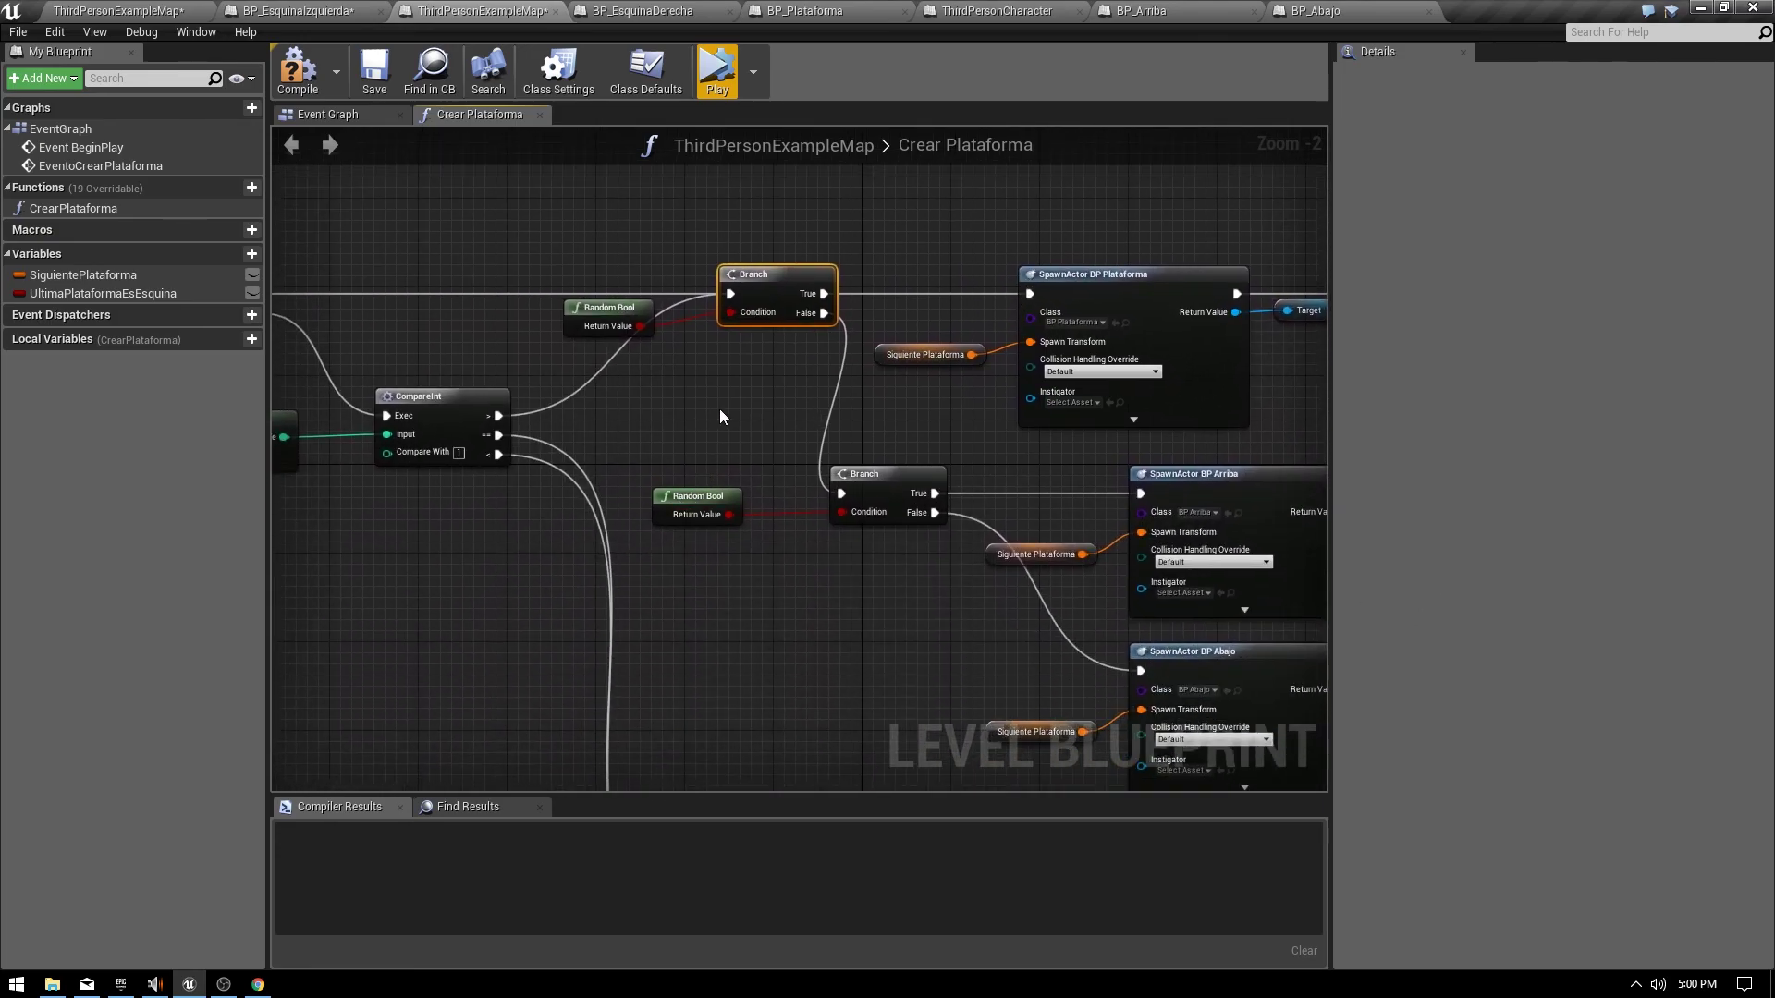
right_drag(991, 637, 617, 562)
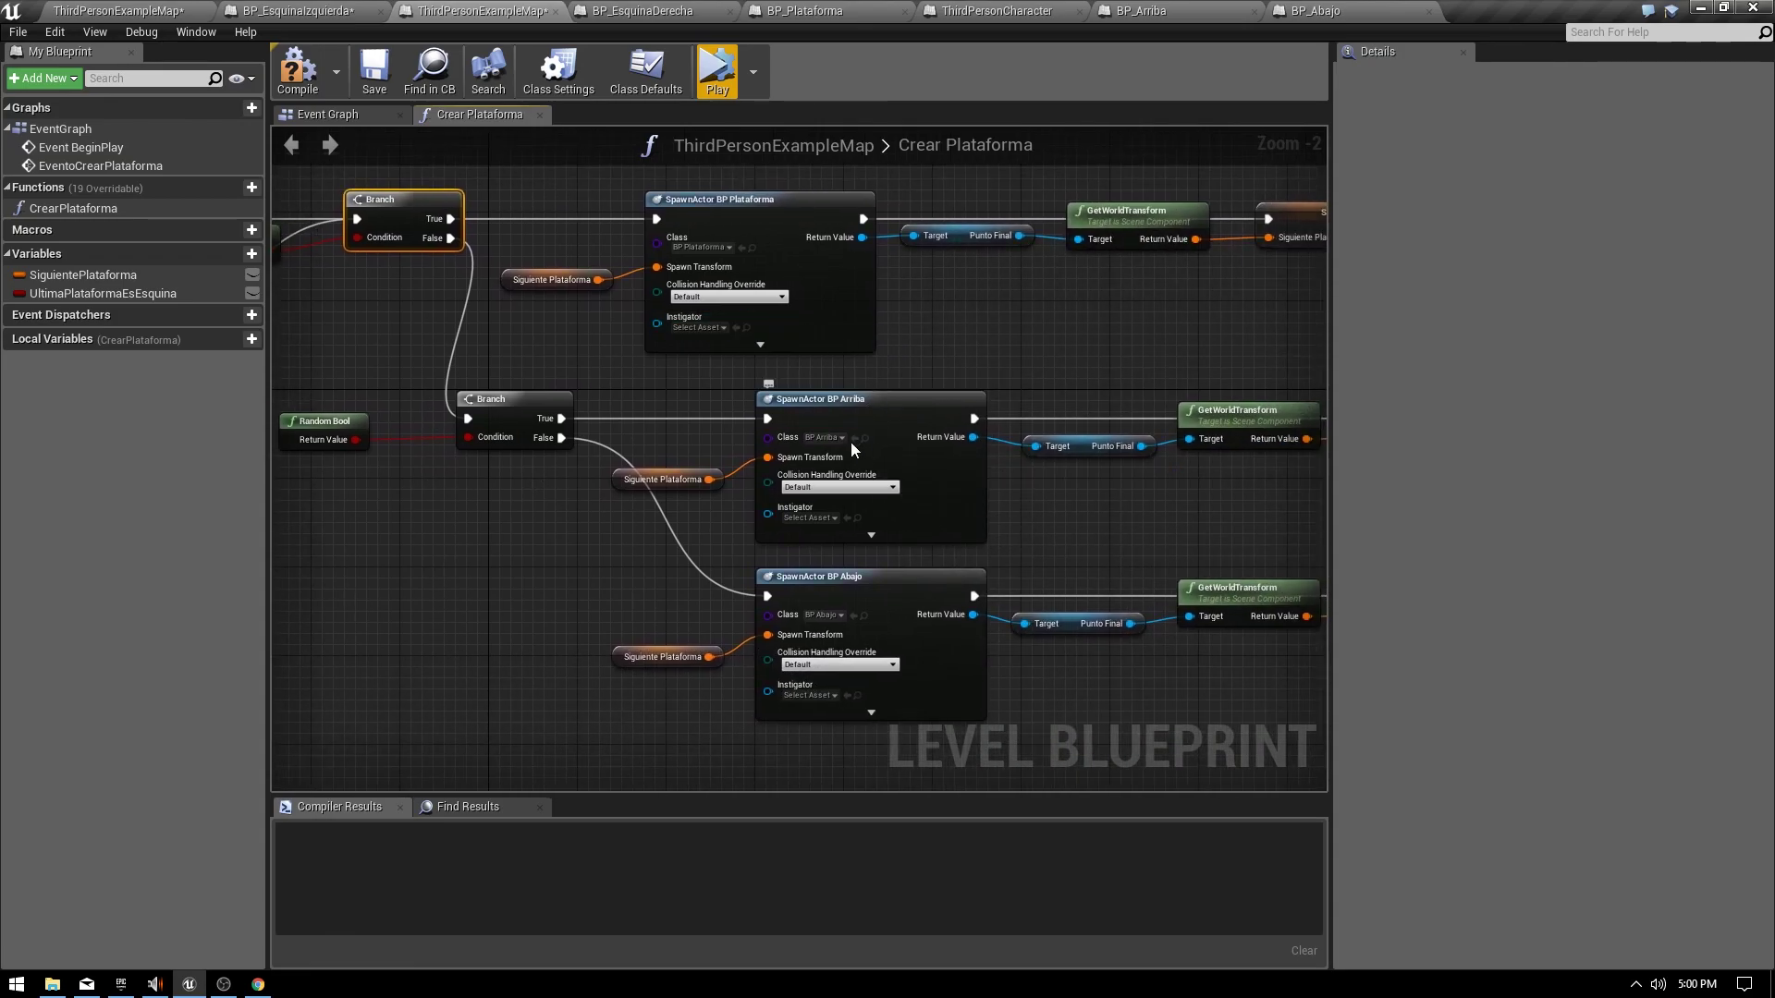
right_drag(679, 532, 597, 393)
Save the level map and bring up the Play mode options.
right_drag(862, 516, 853, 600)
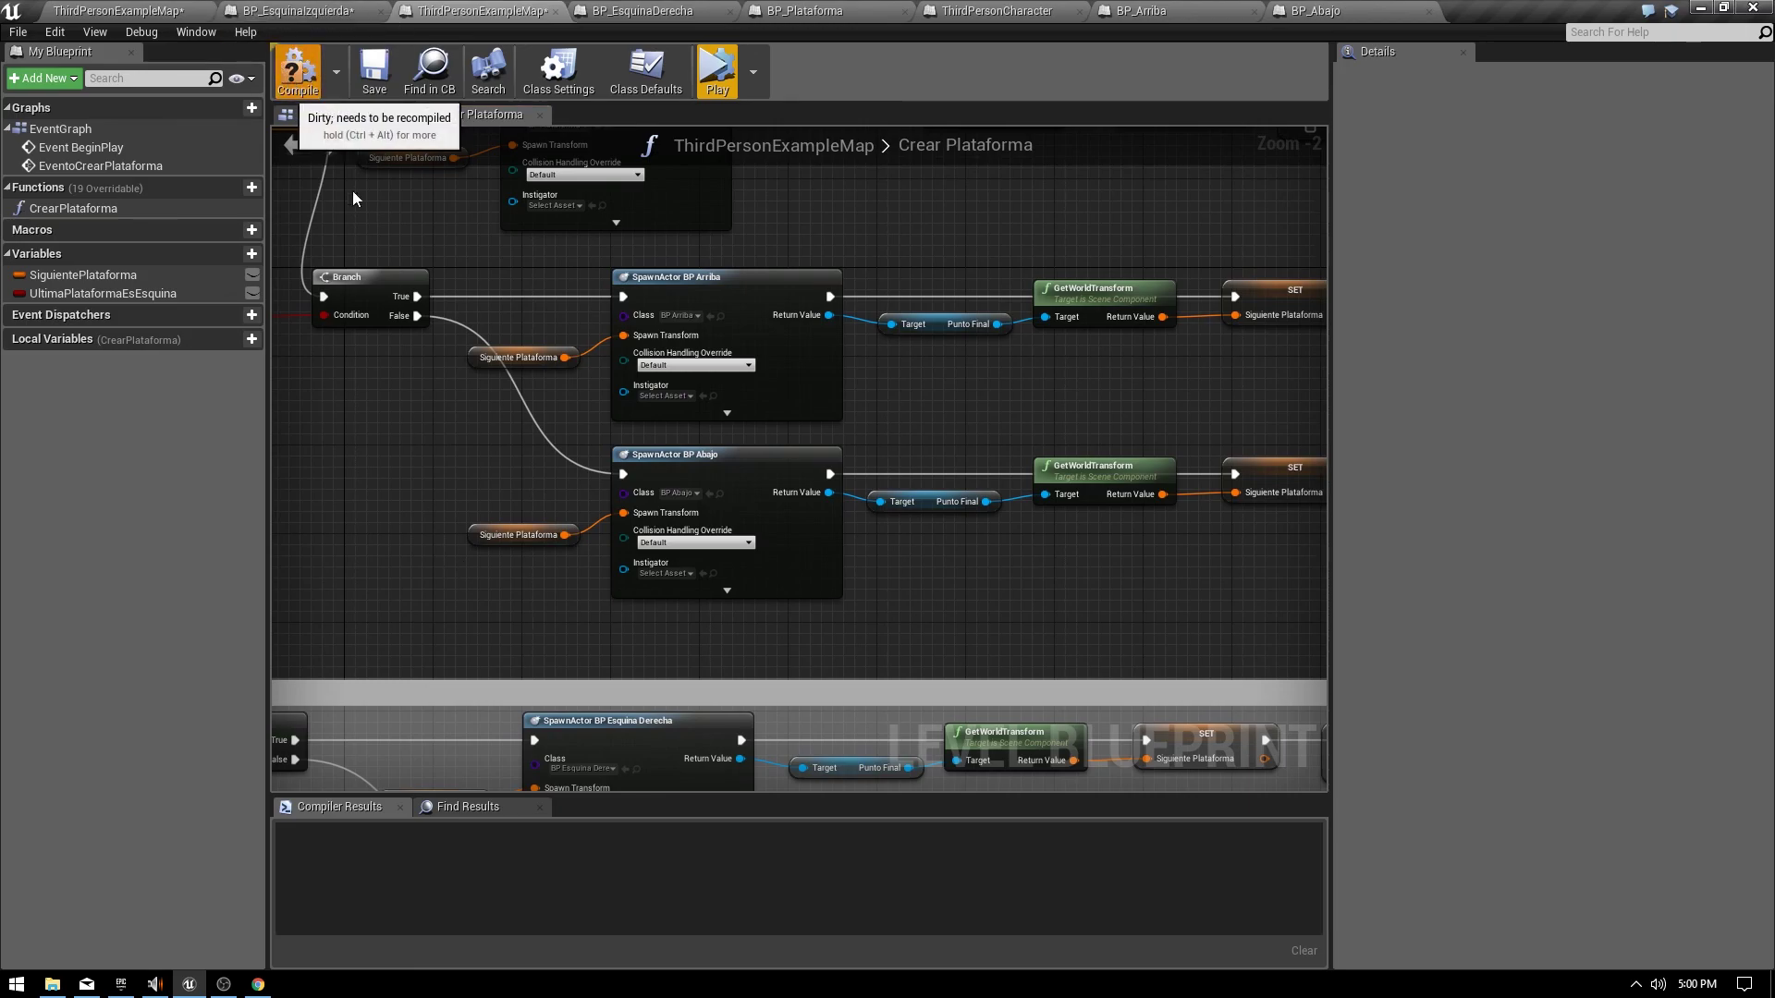
click(386, 85)
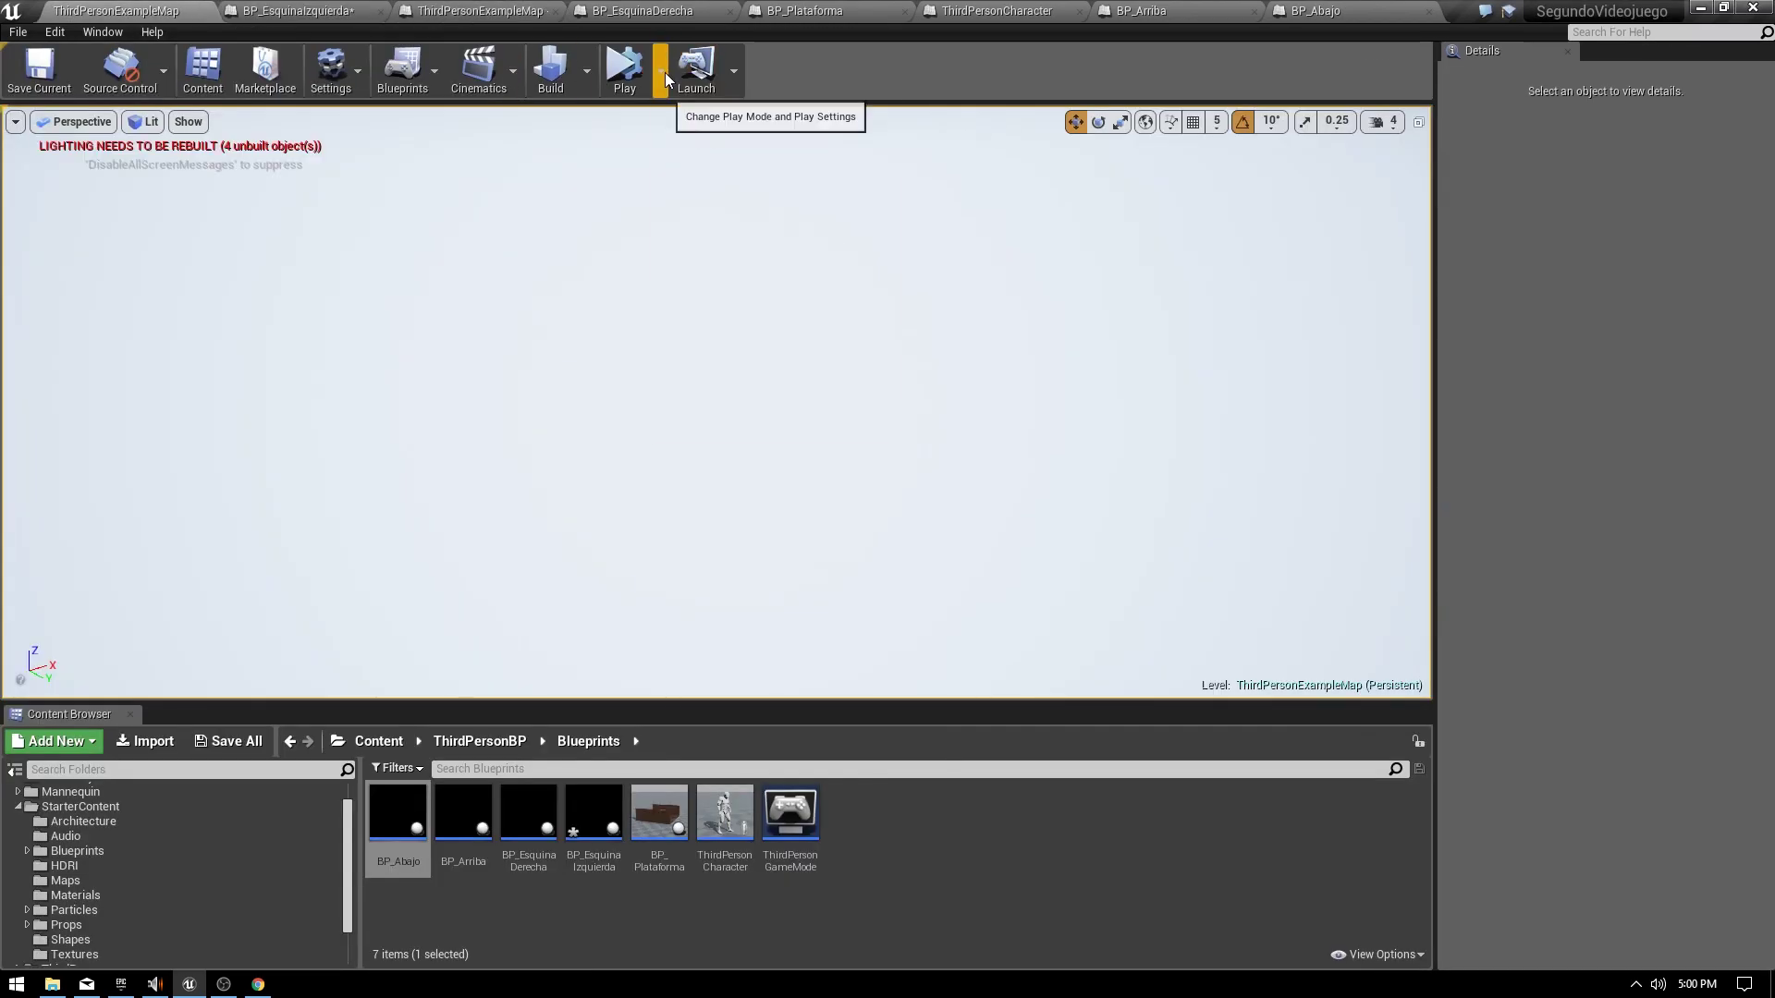
click(664, 72)
Launch a Standalone Game preview and run the character up the first two wooden ramps.
click(734, 164)
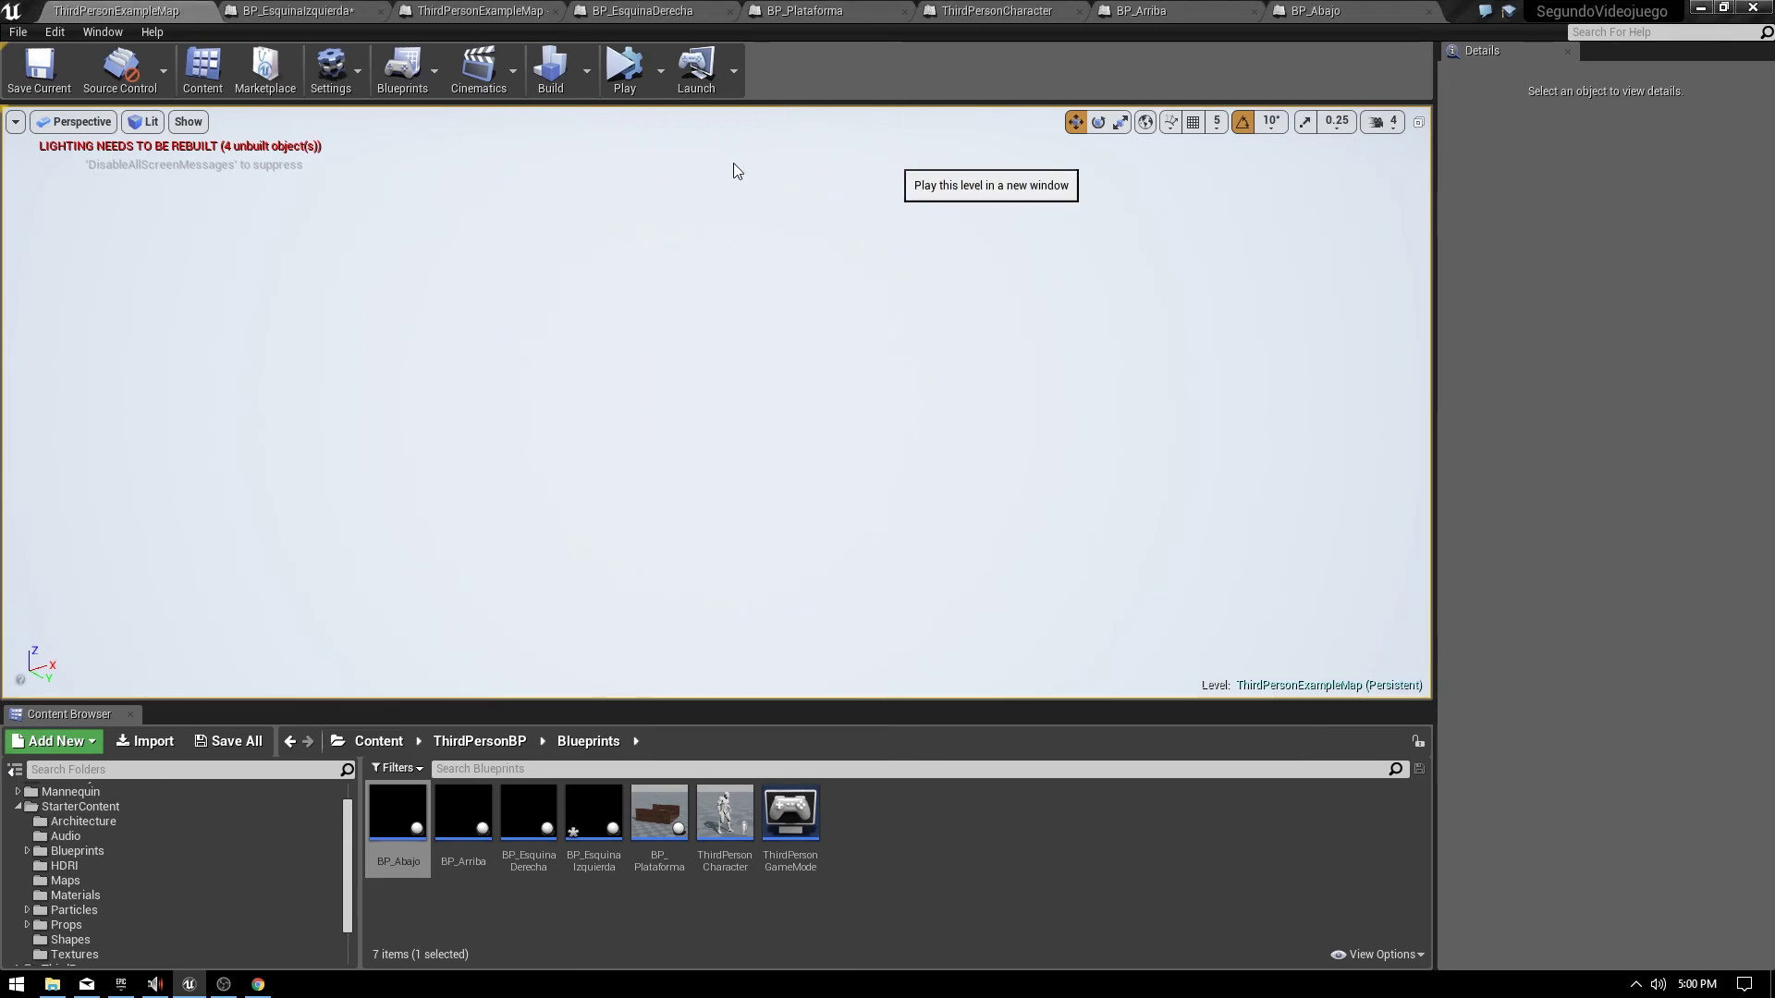
key(w)
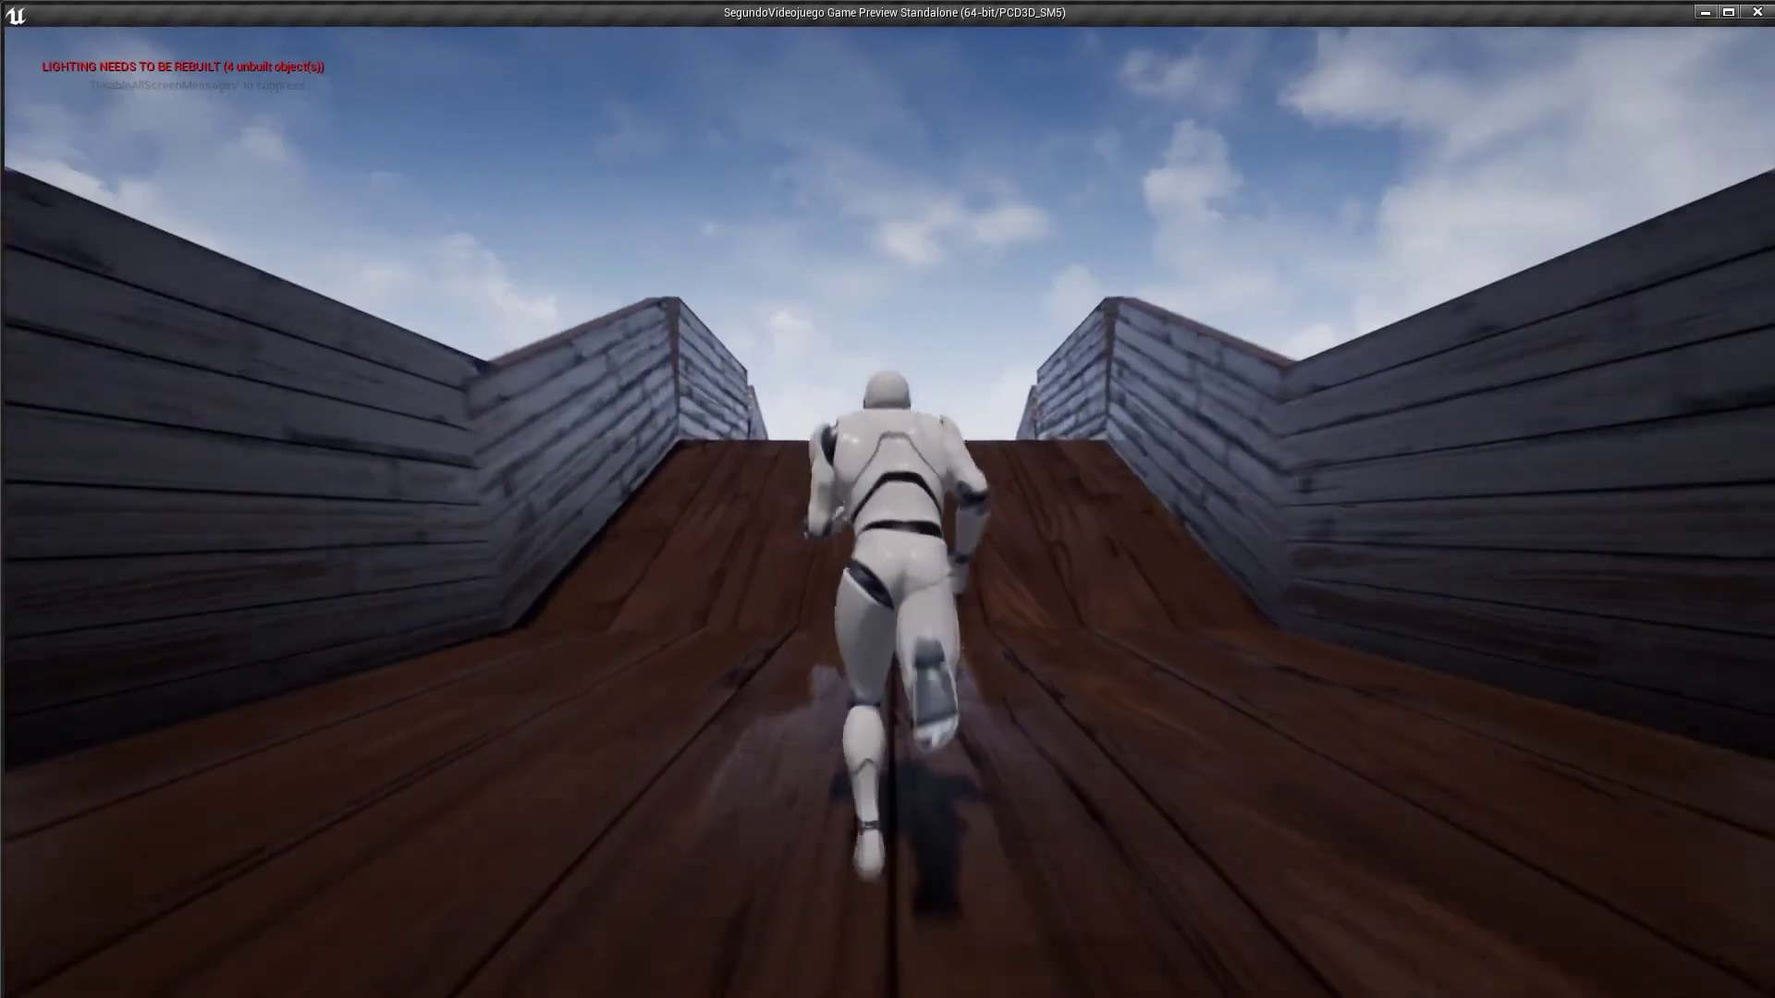
key(w)
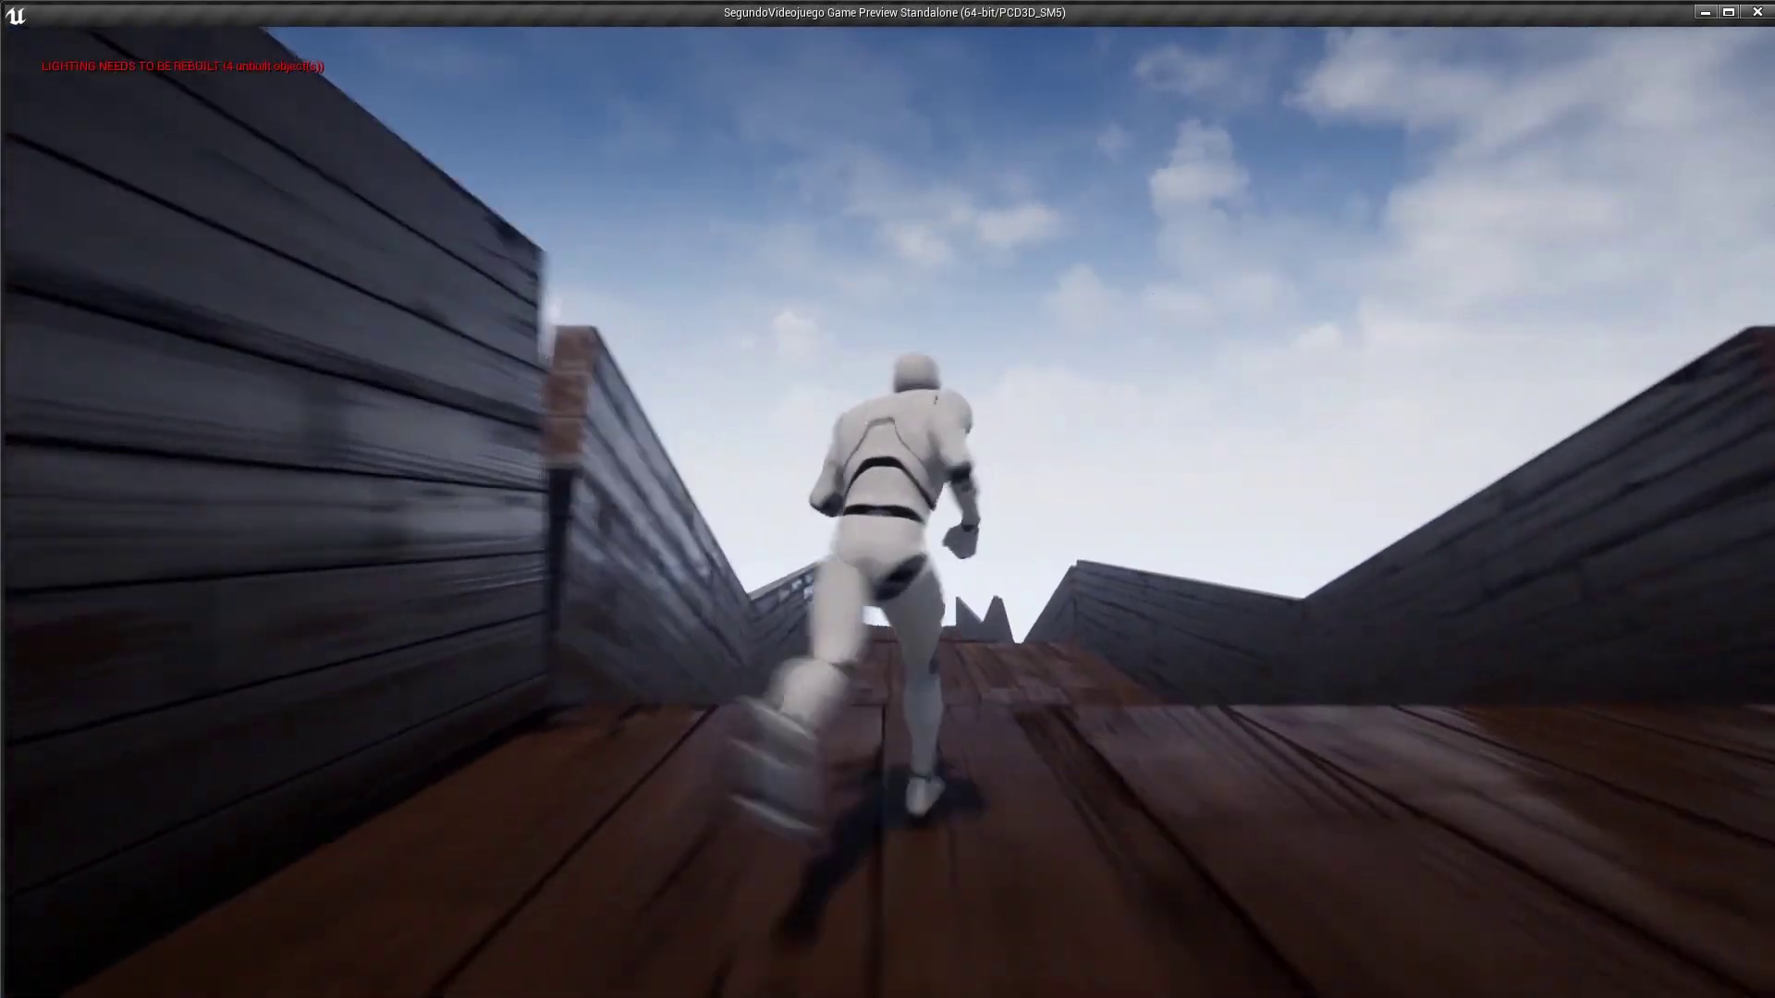
key(w)
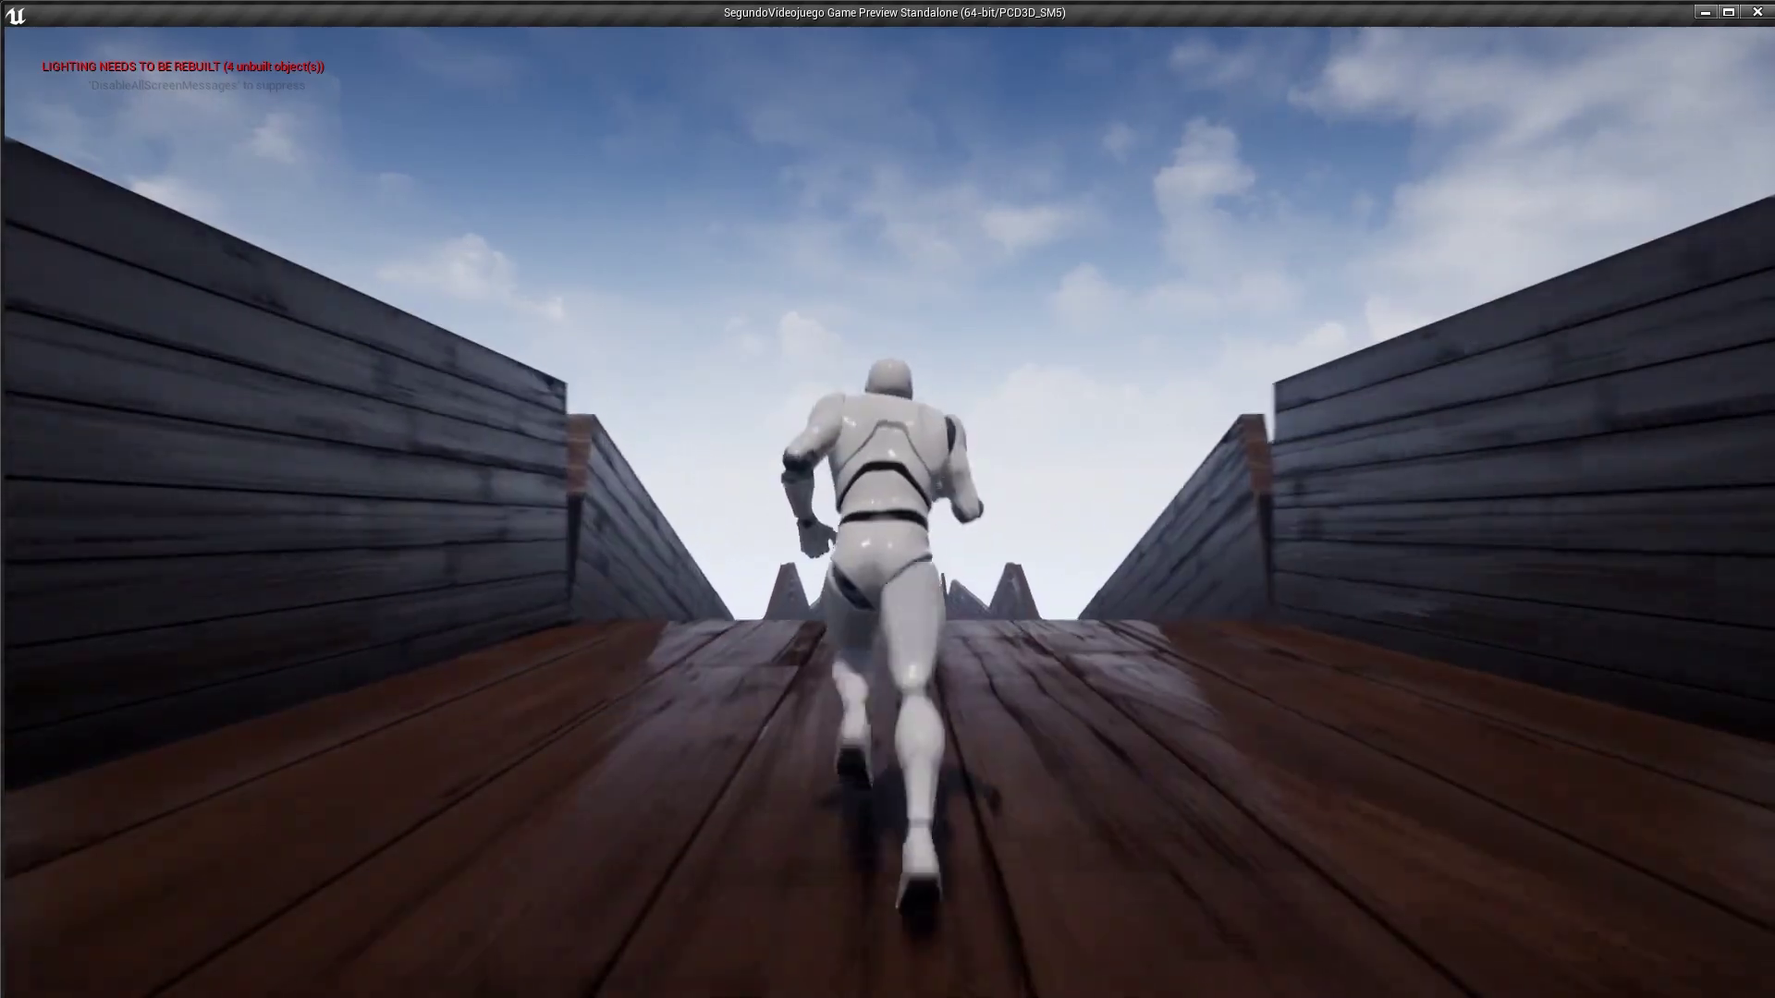
key(w)
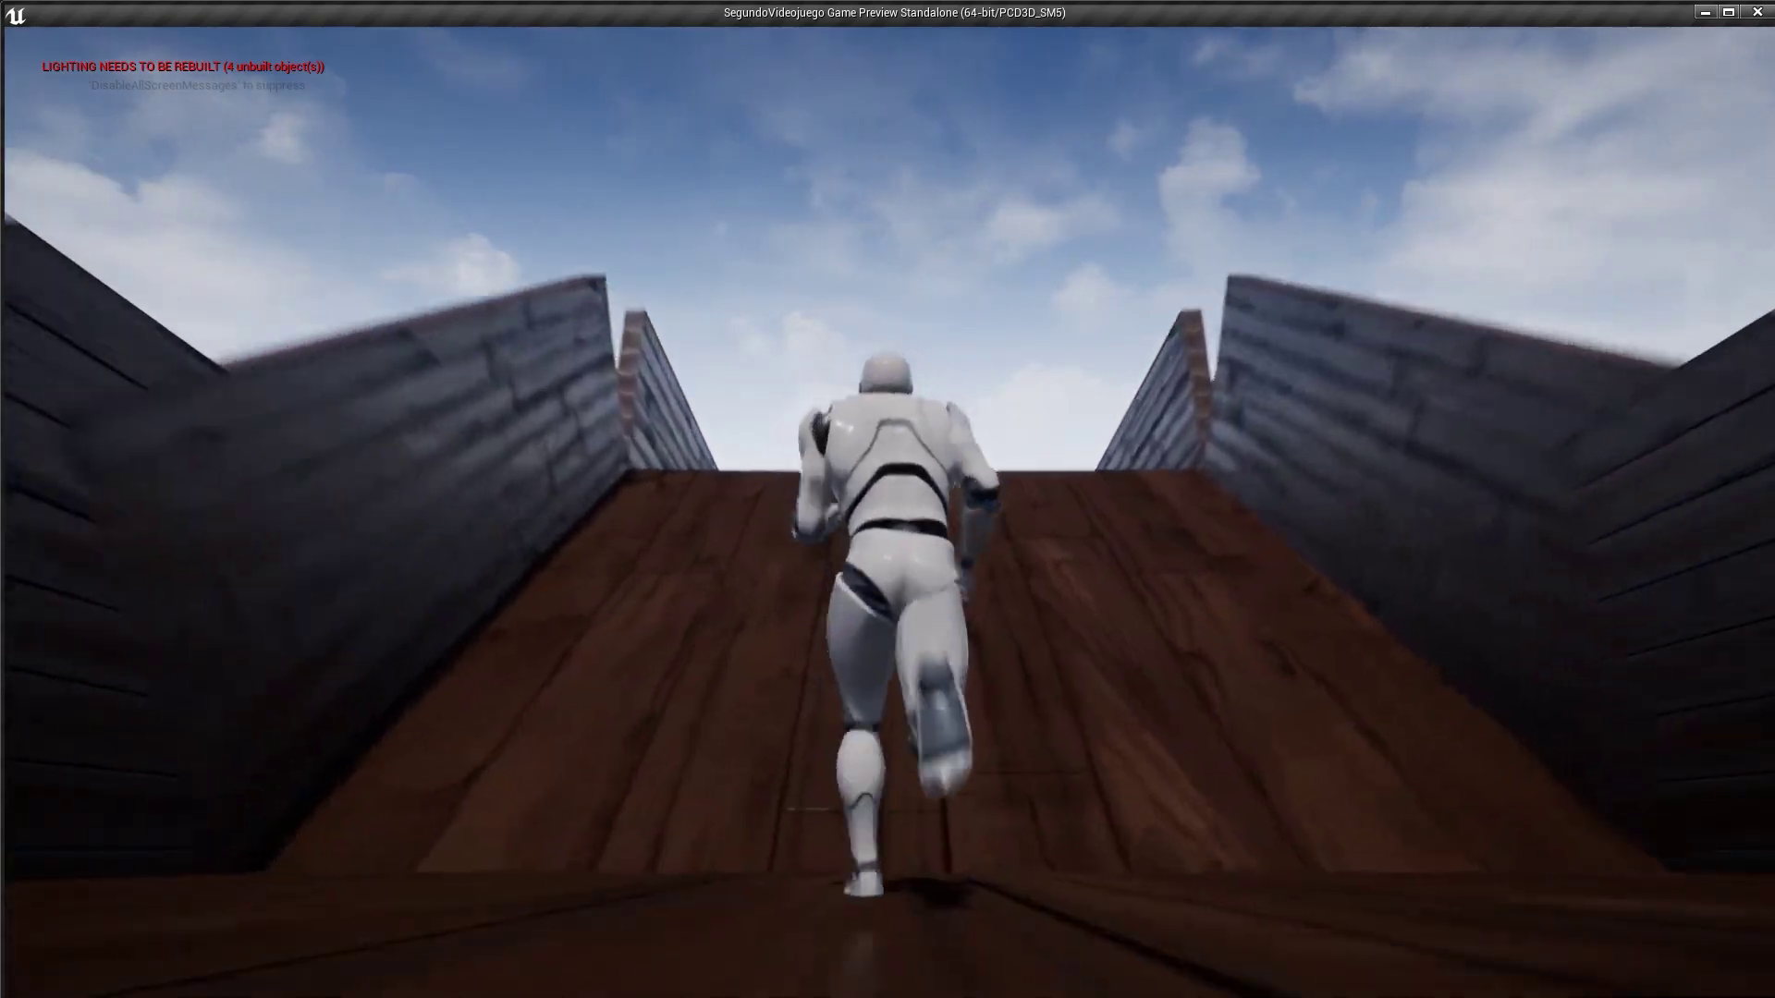
key(w)
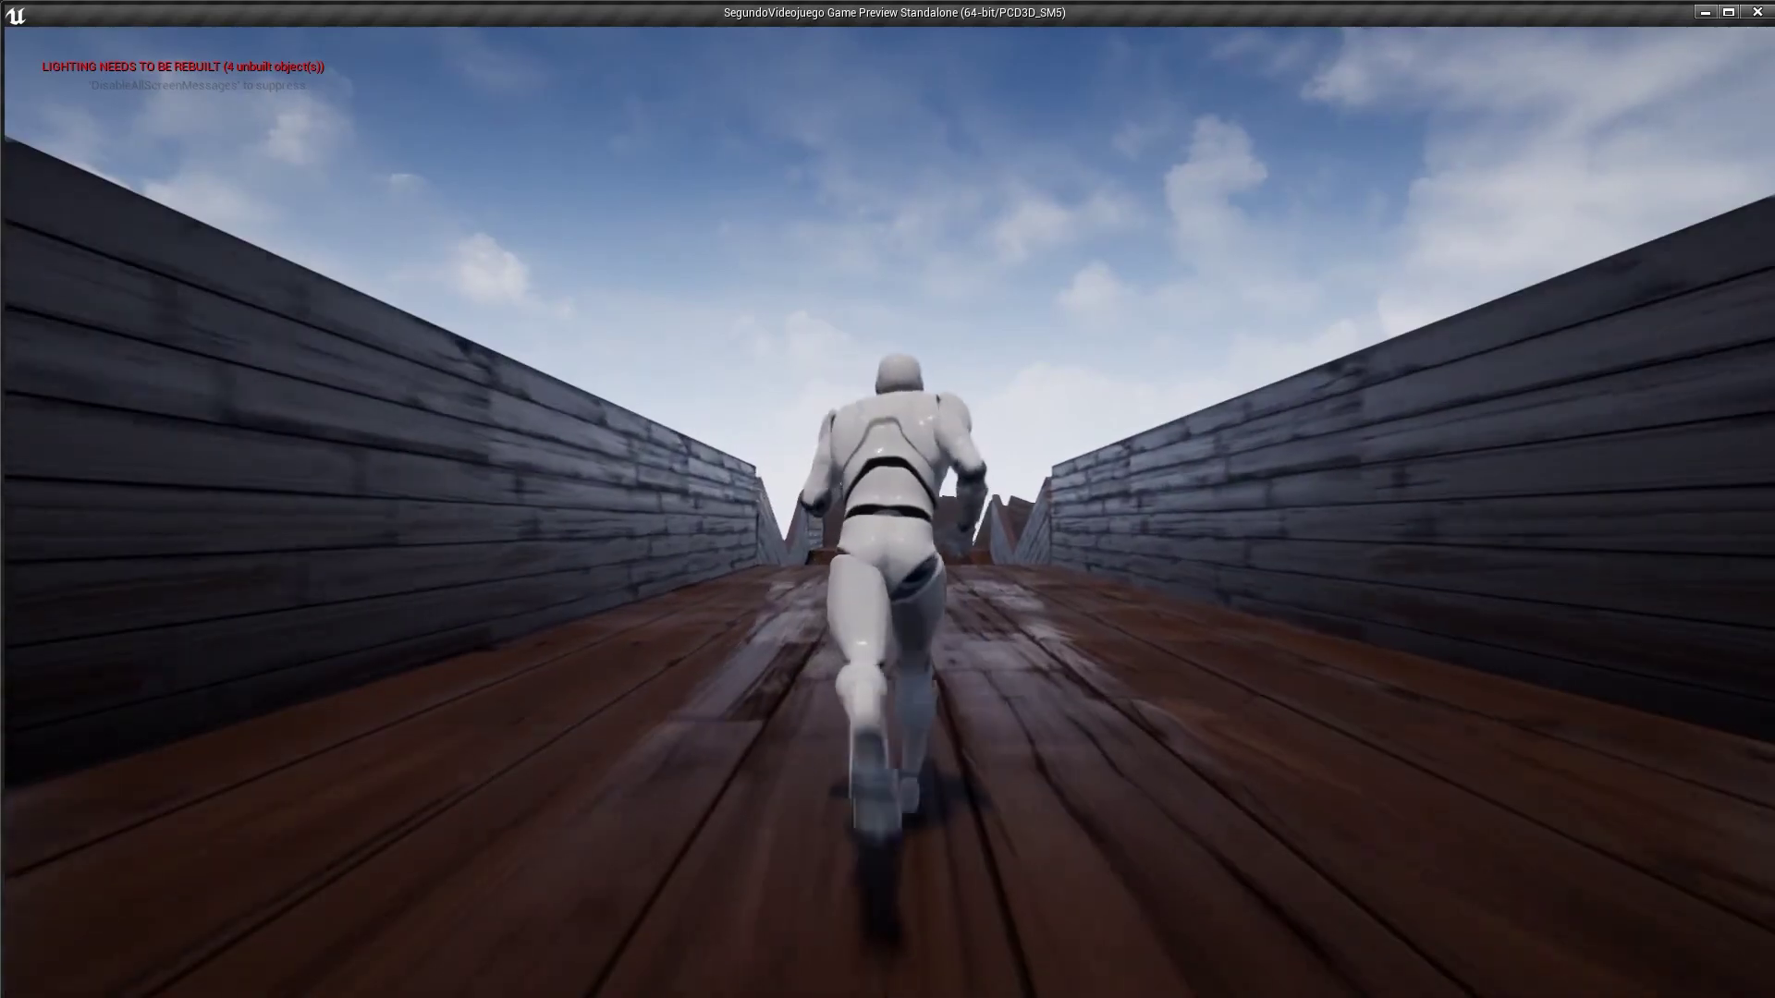
key(w)
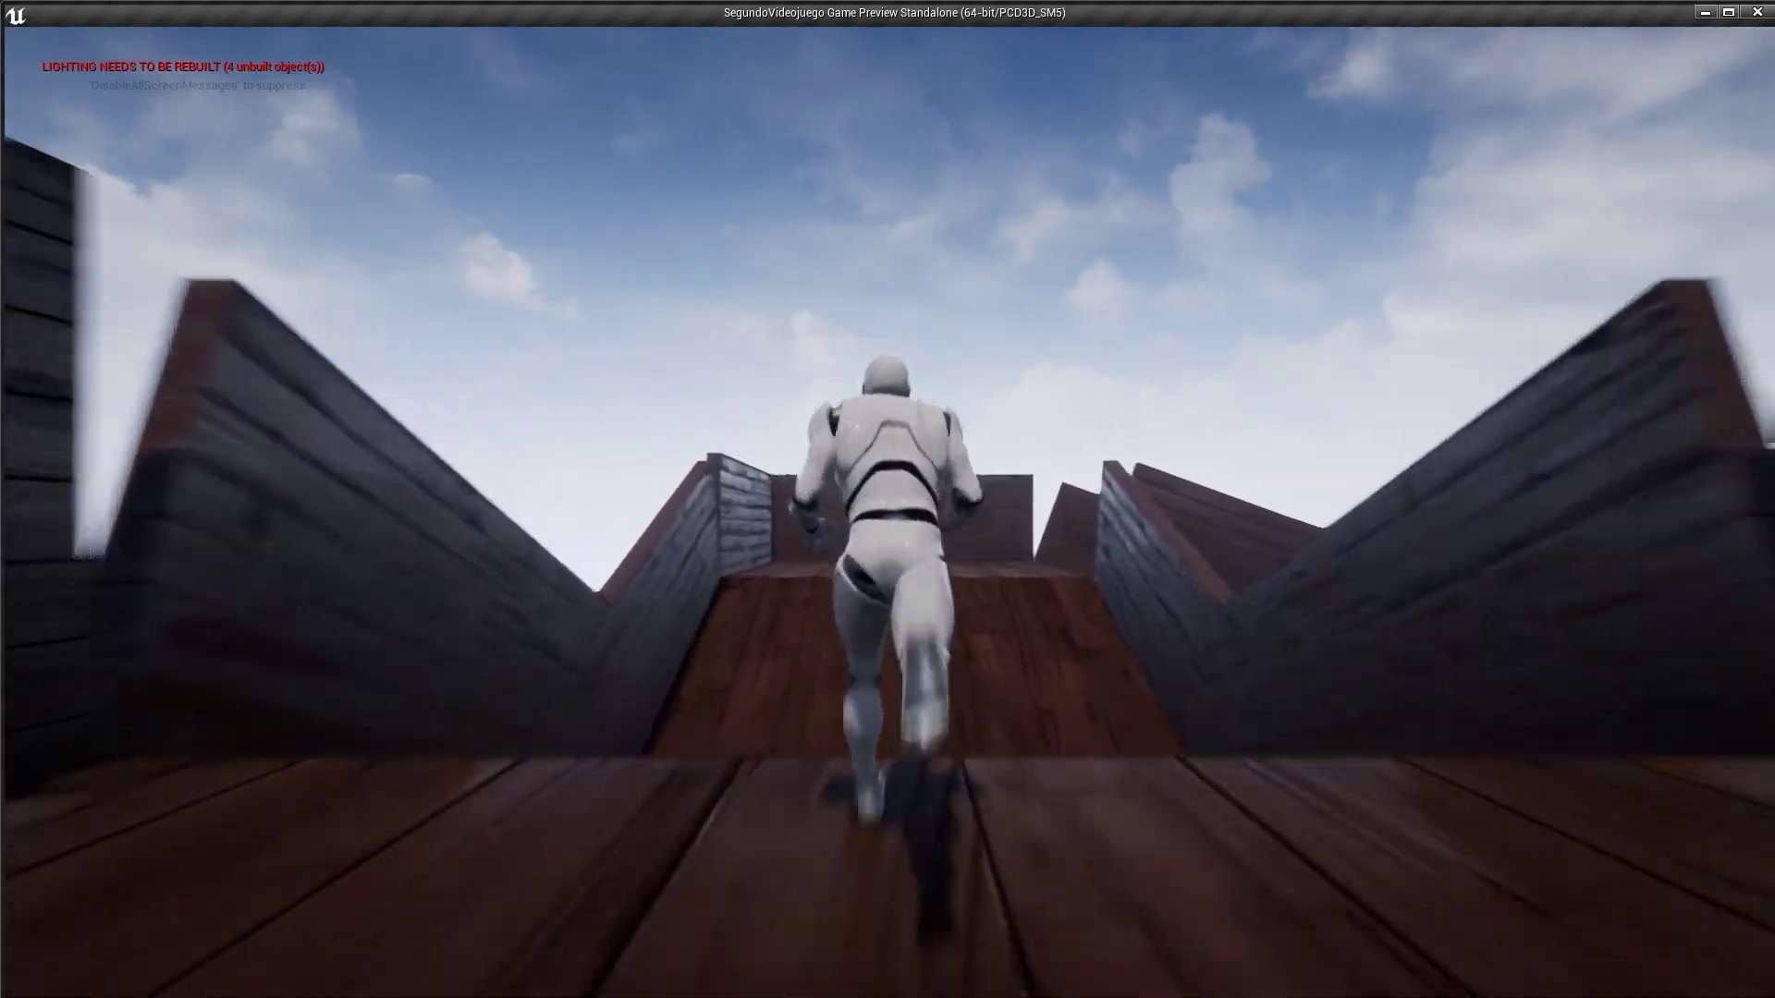
key(w)
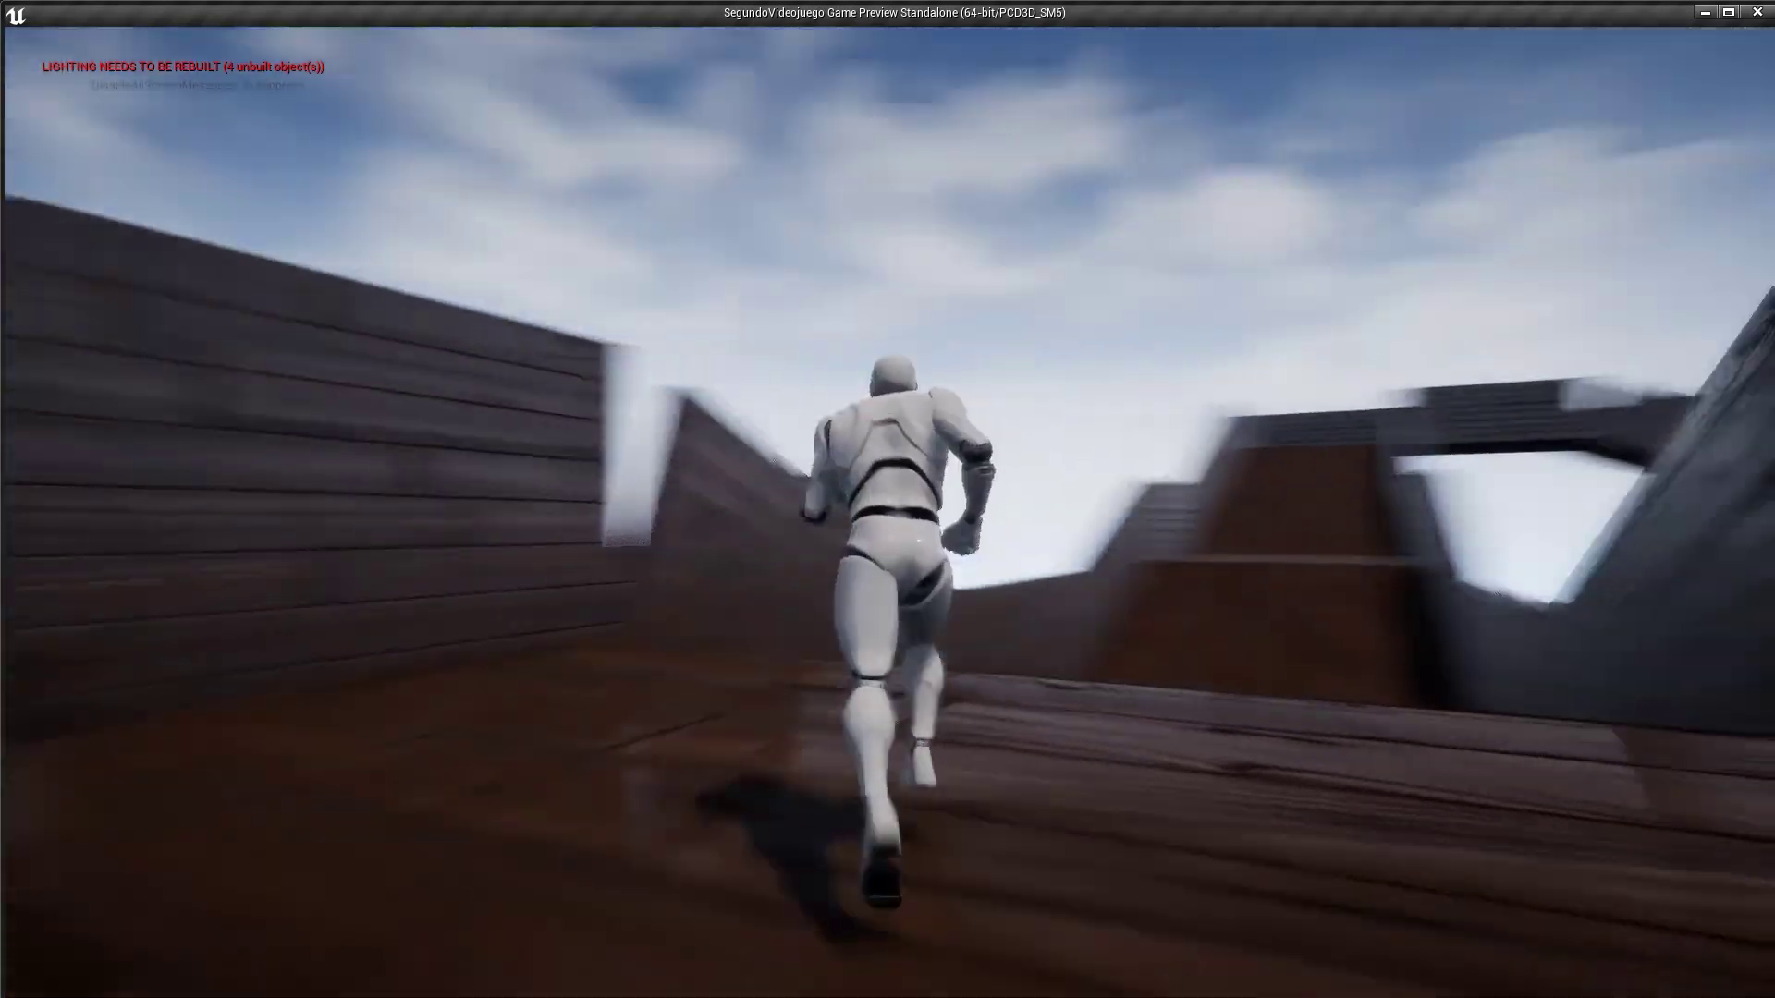
key(w)
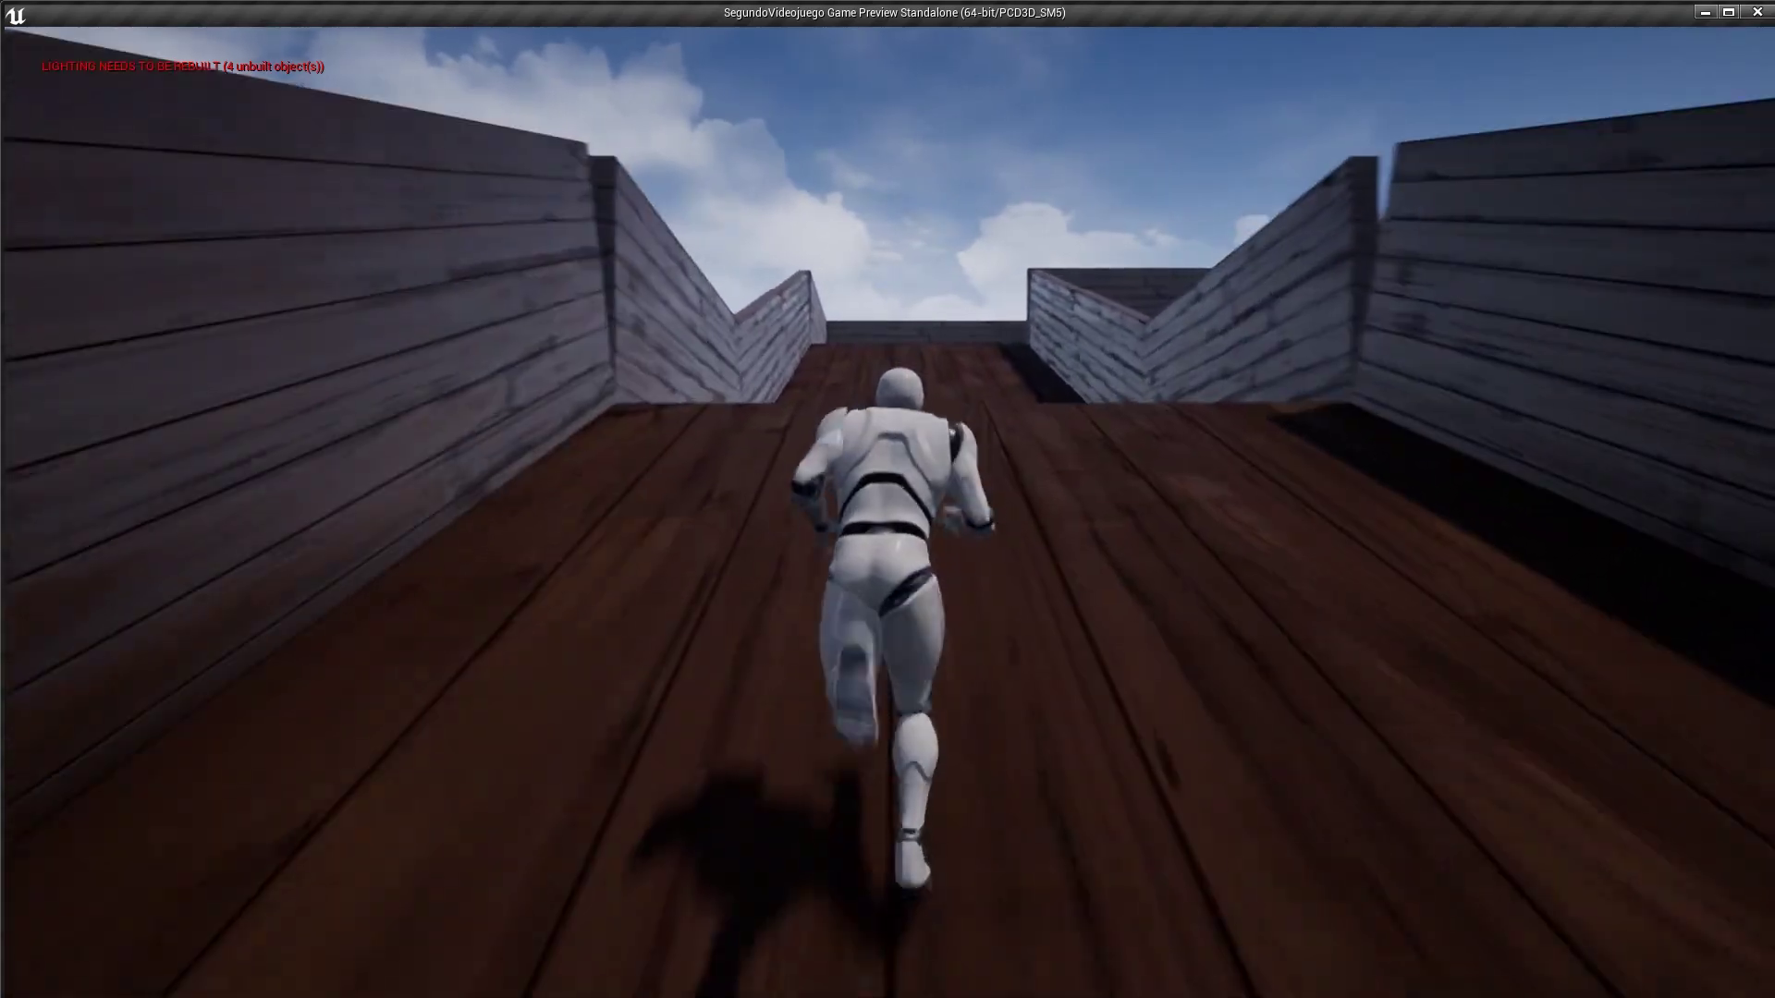
key(w)
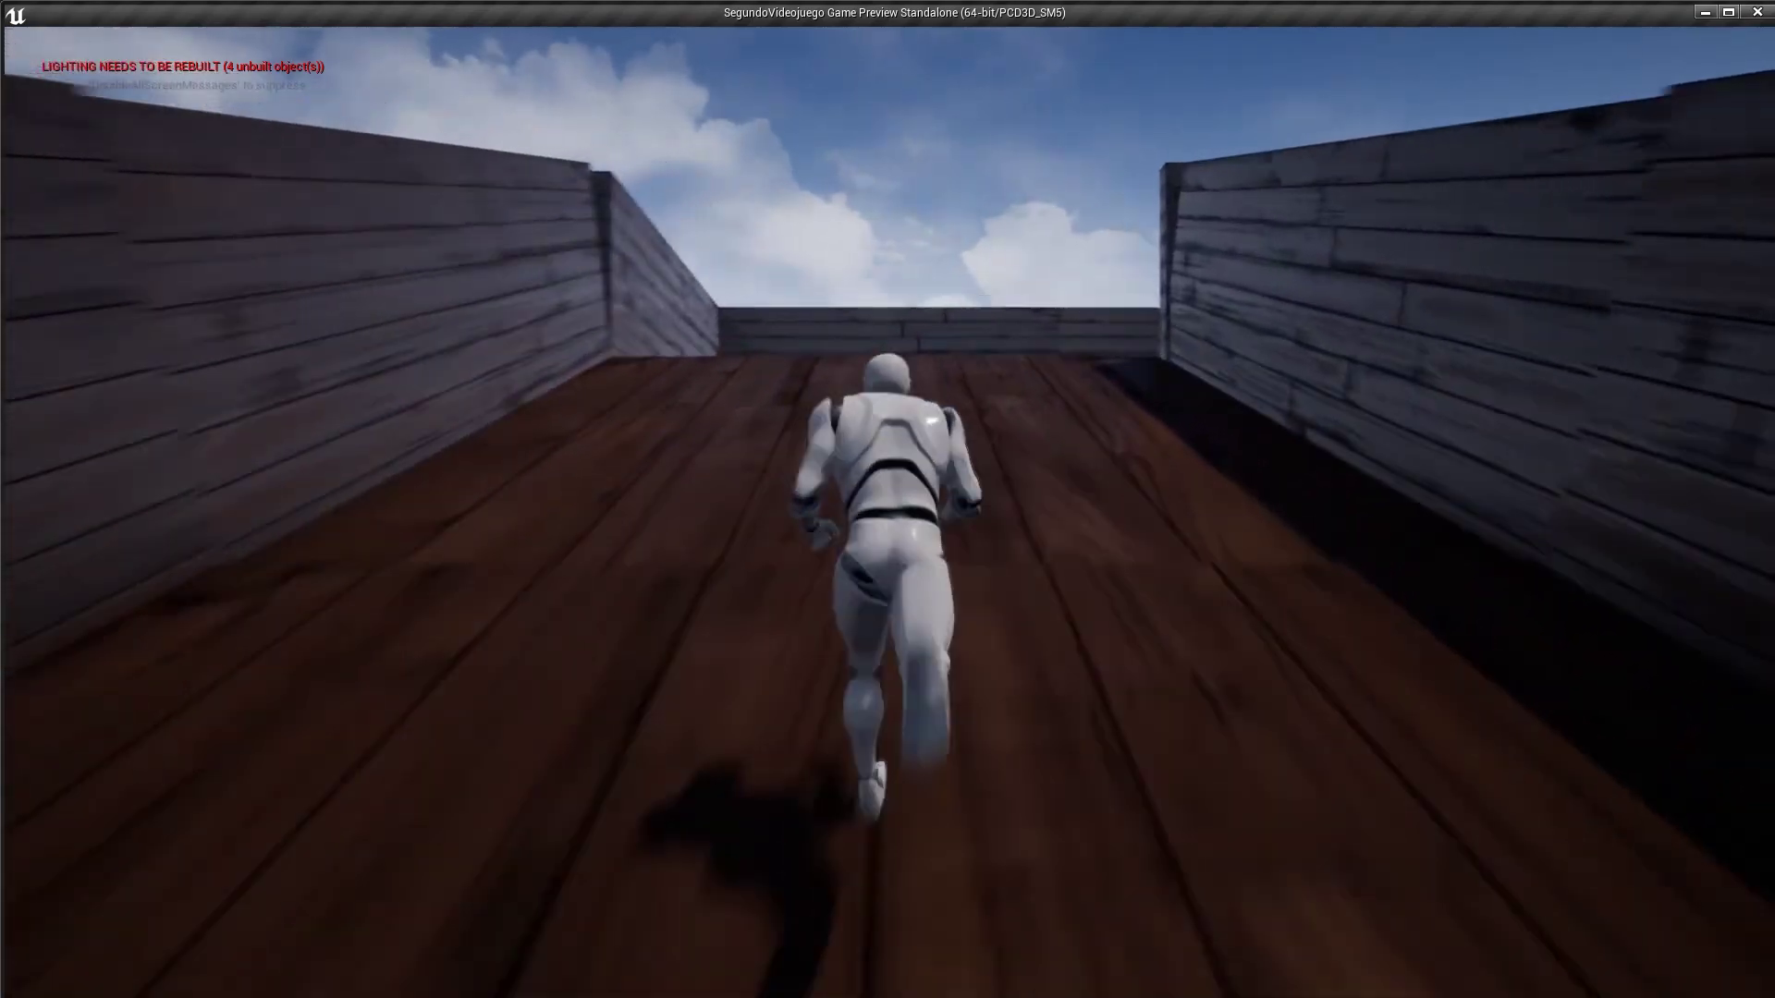
Run the character through the walled corridors and over the next spawned ramps.
key(w)
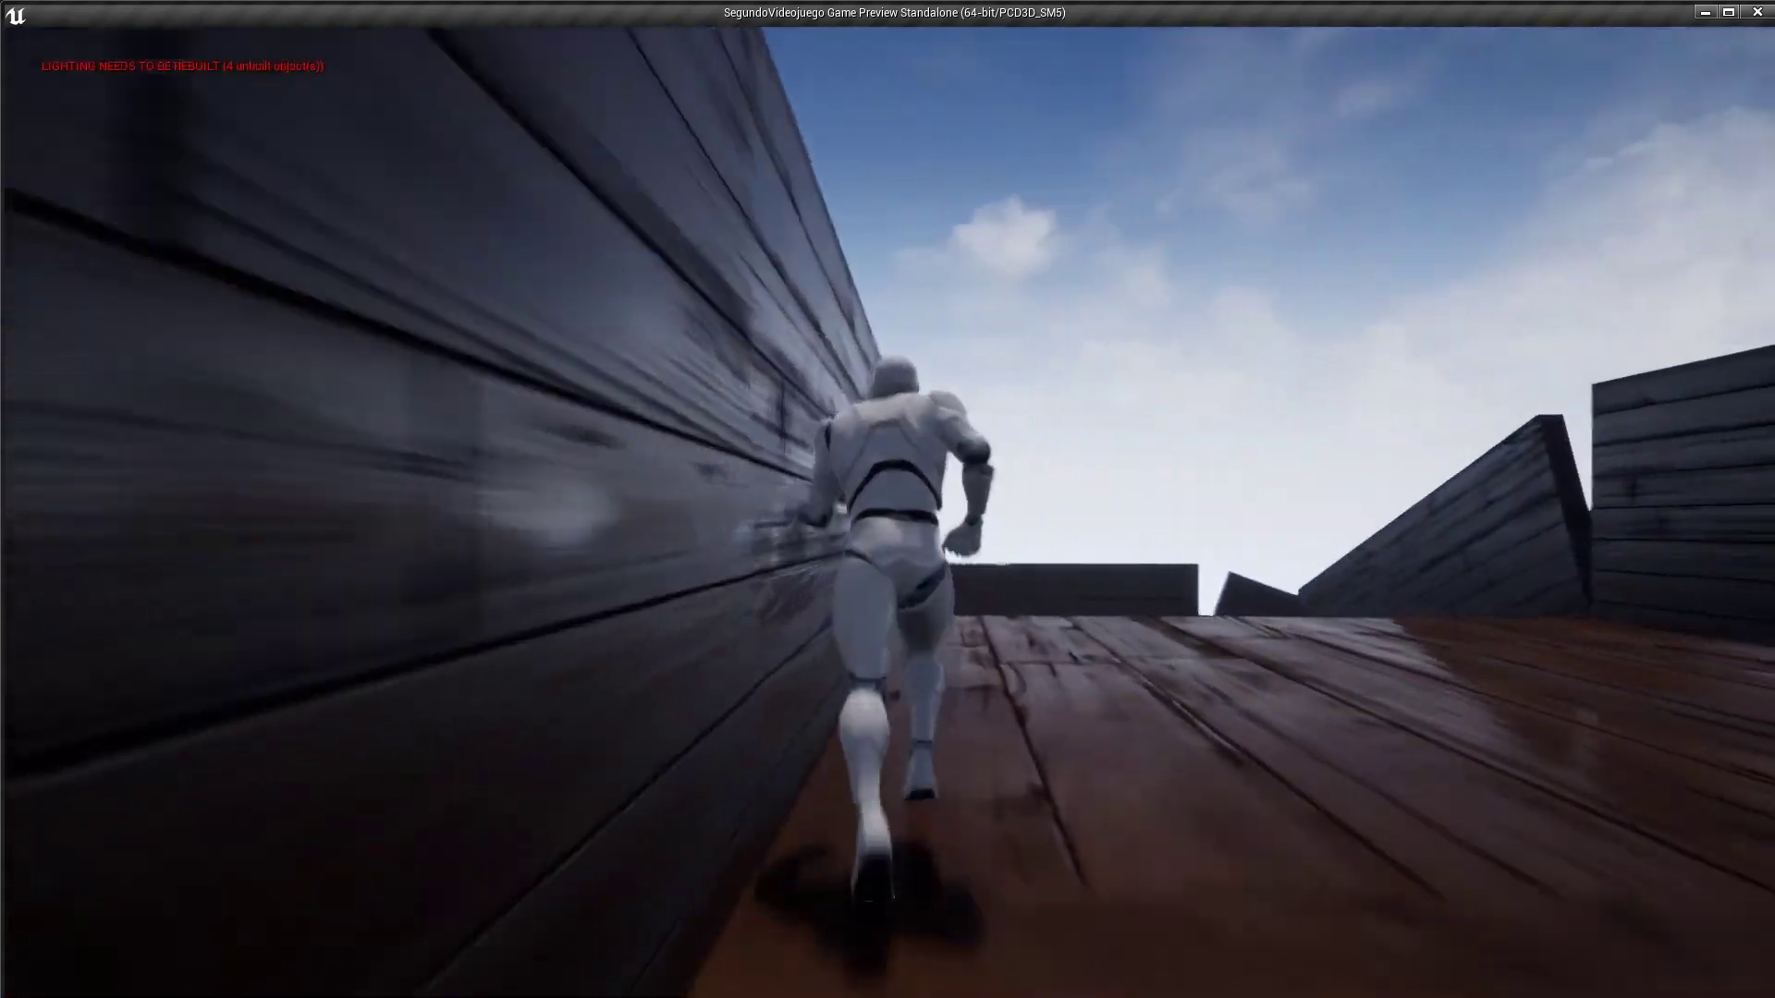
key(w)
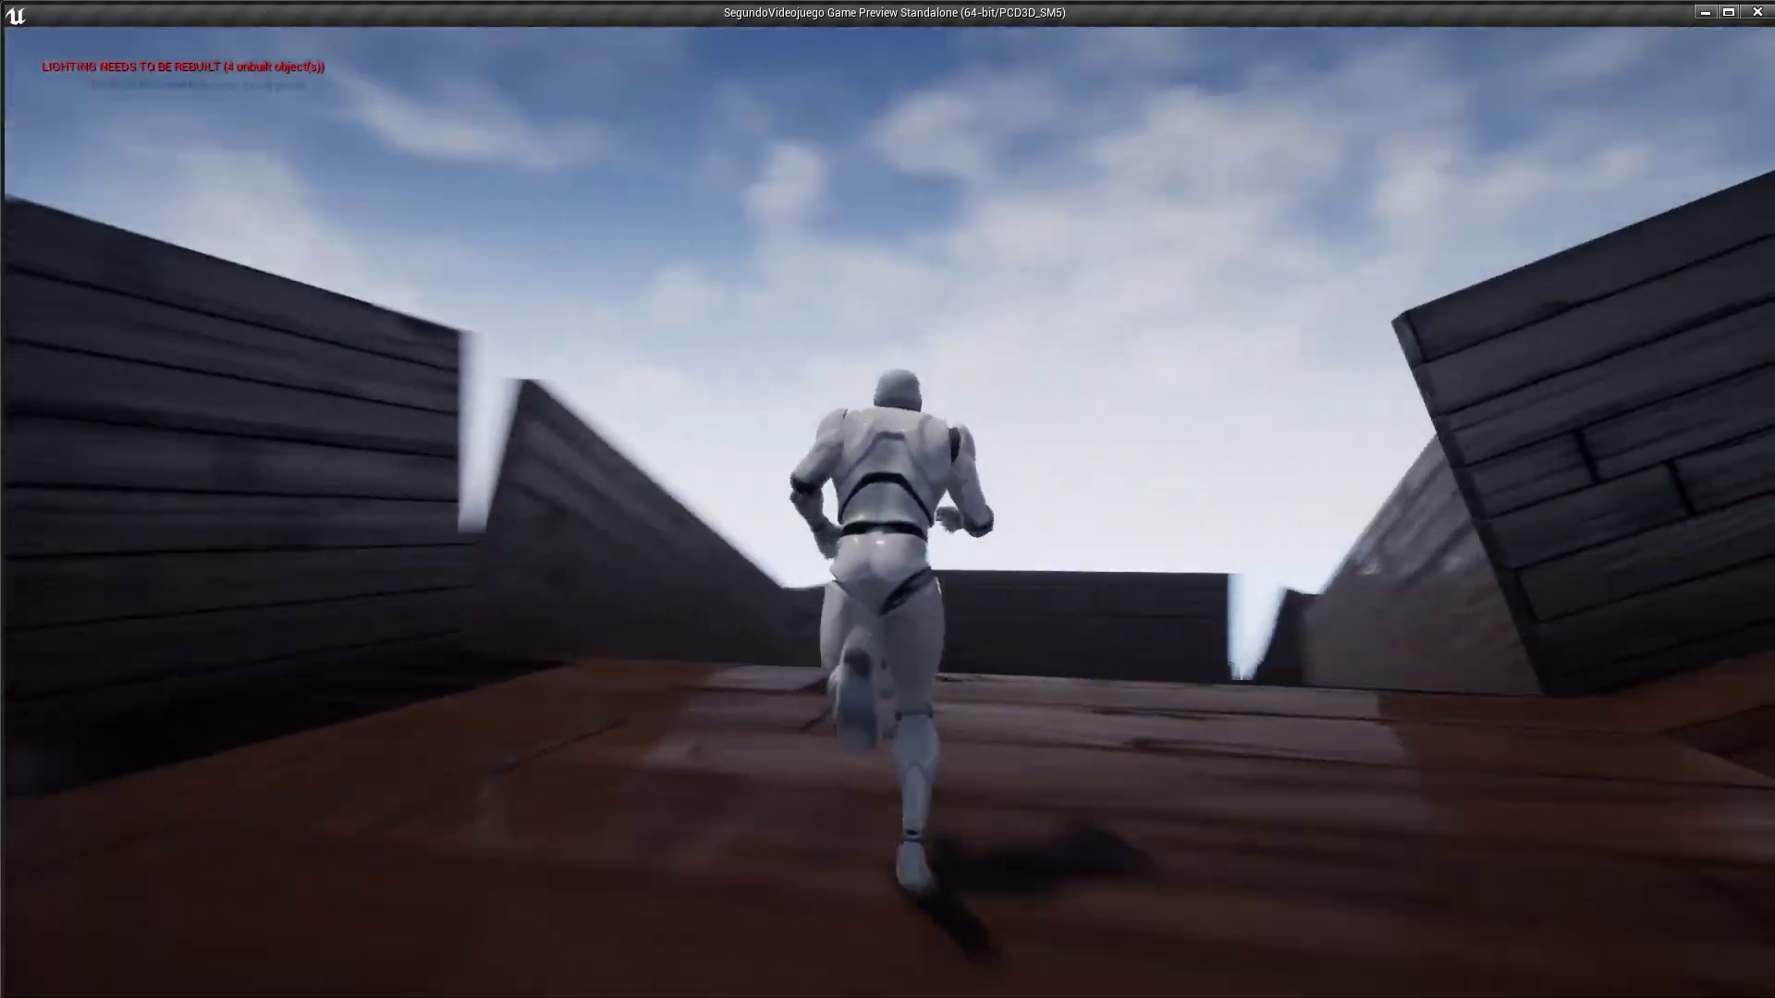
key(w)
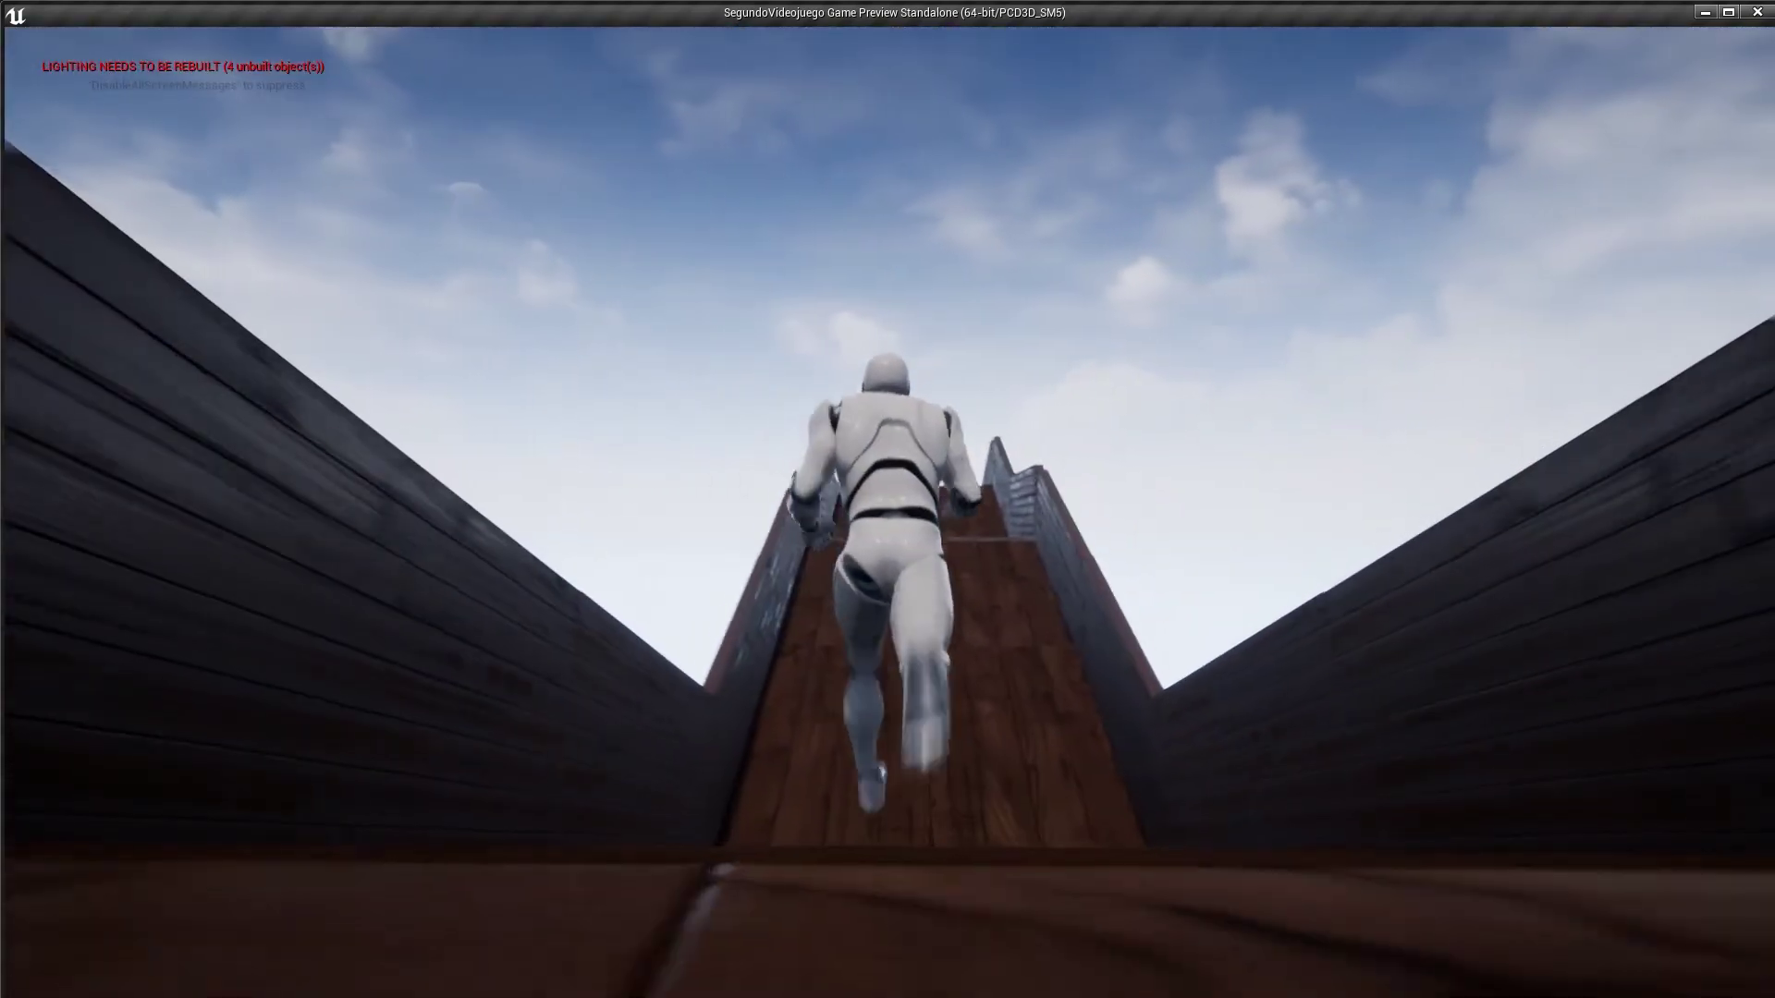
key(w)
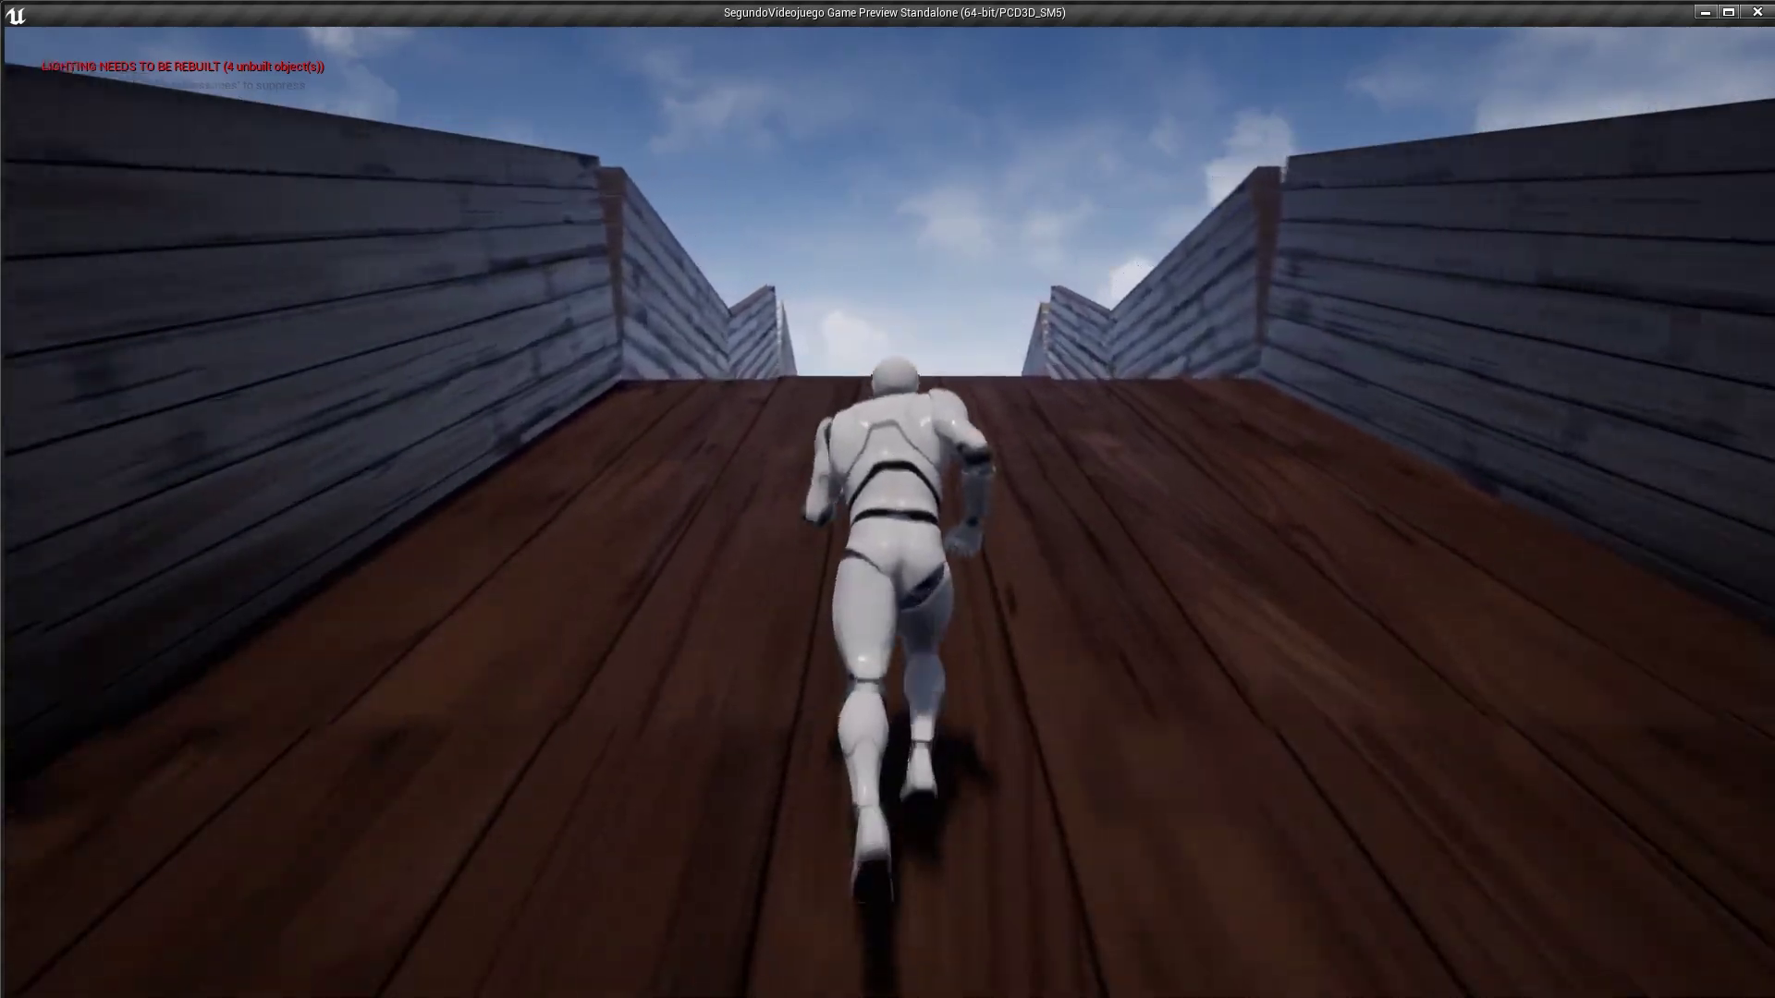
key(w)
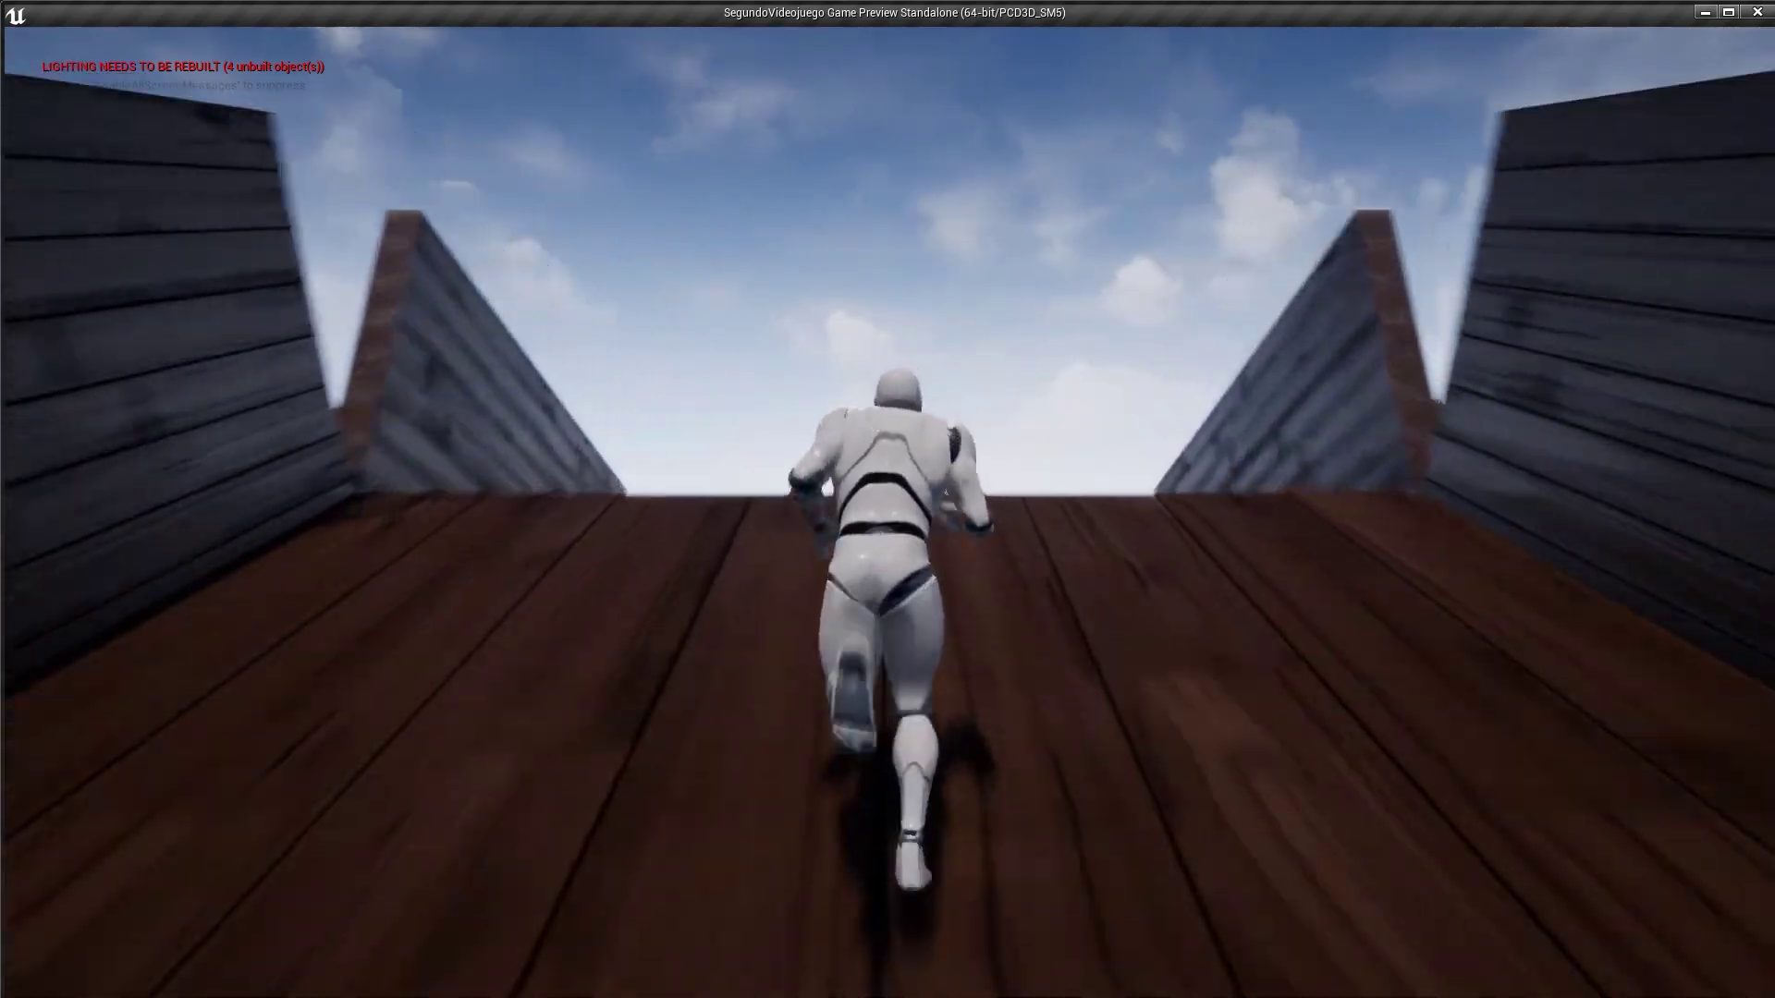
key(w)
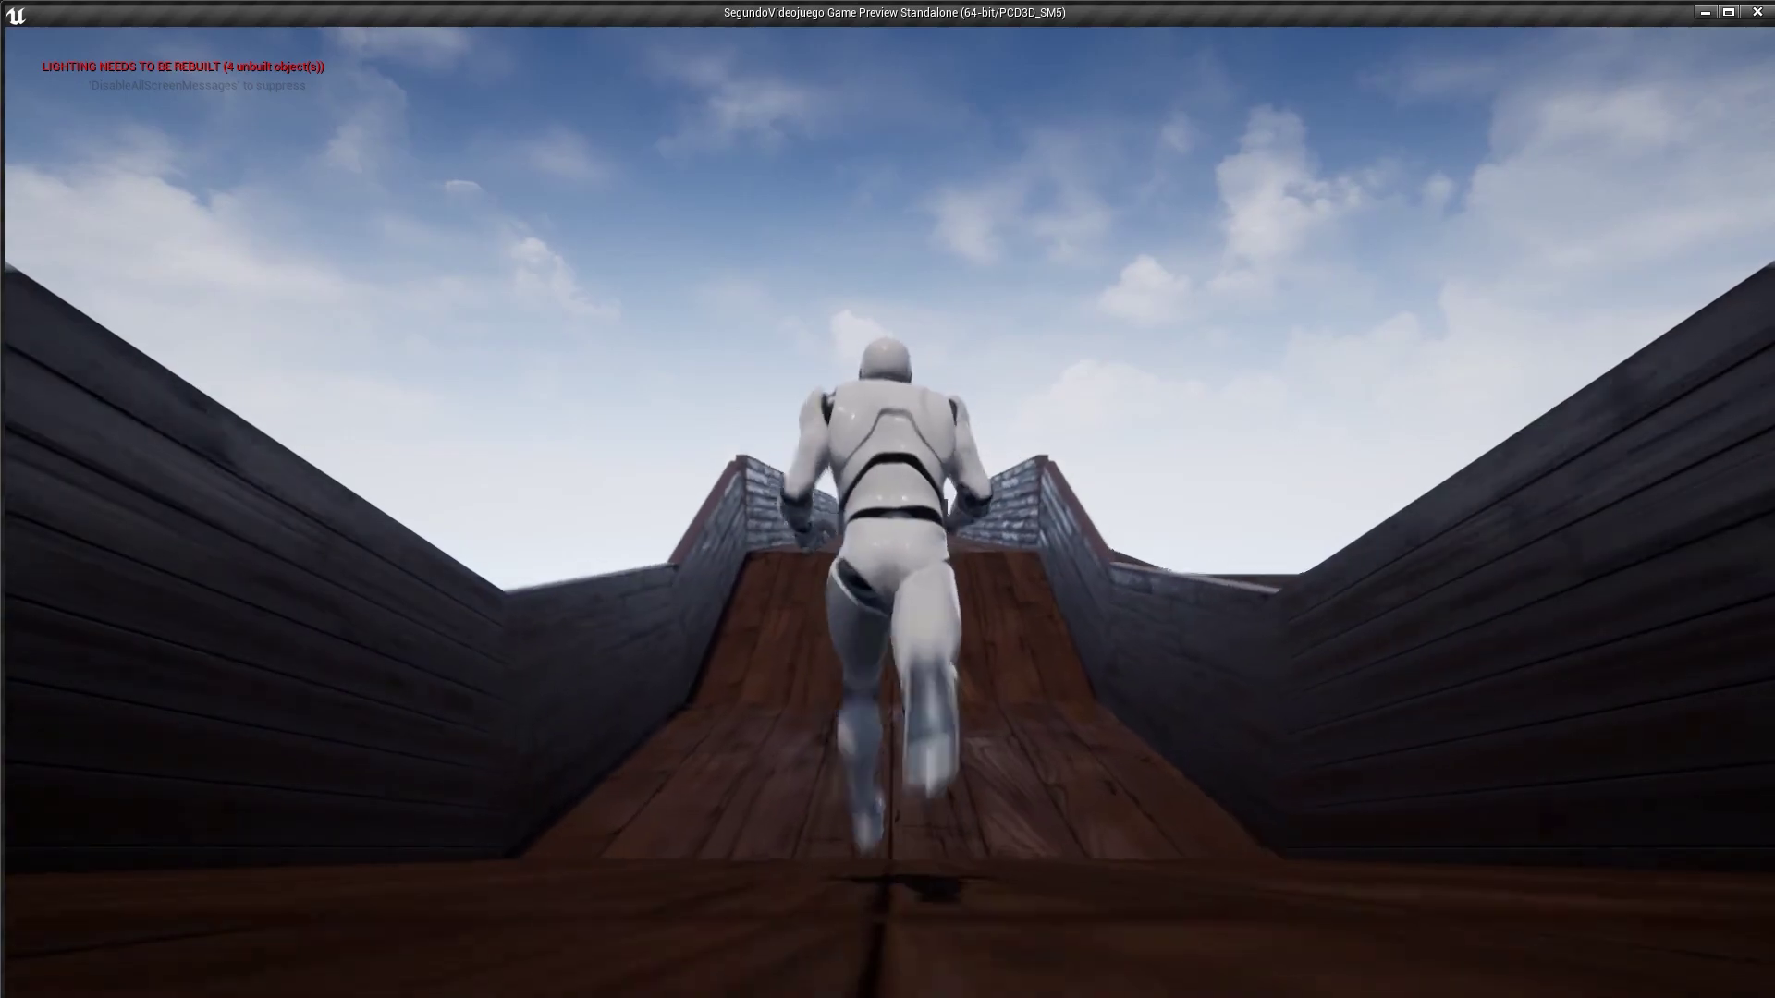
key(w)
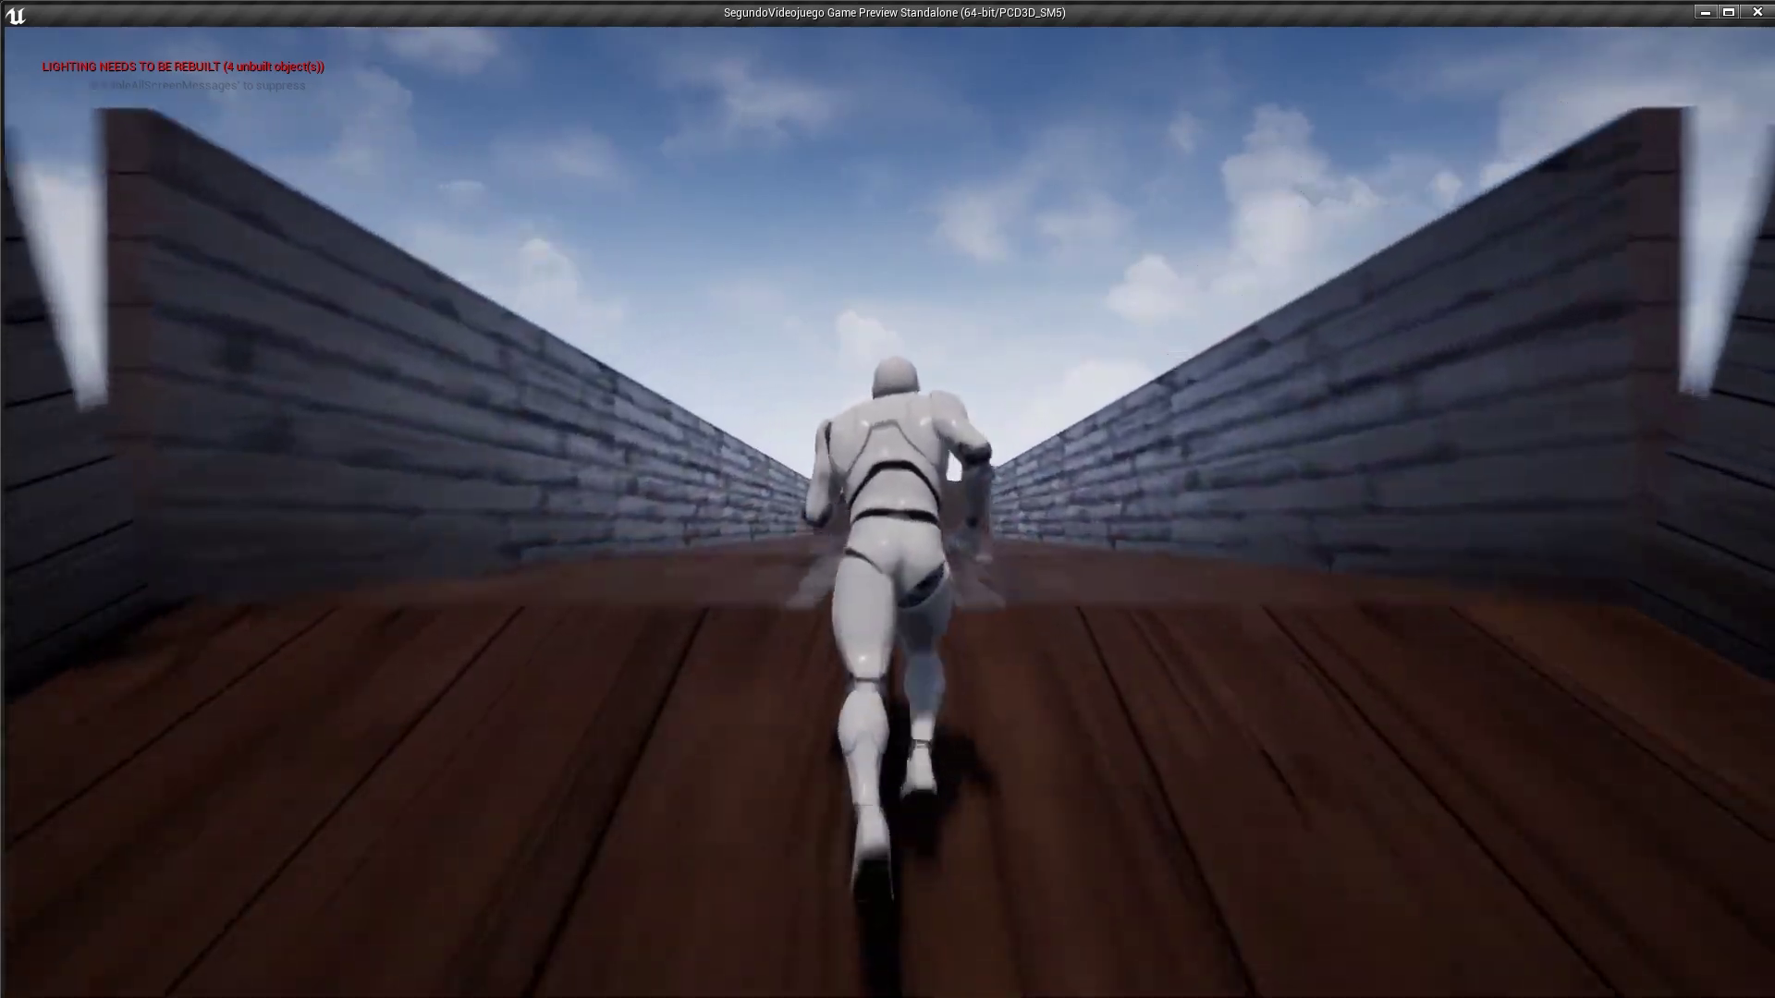
key(w)
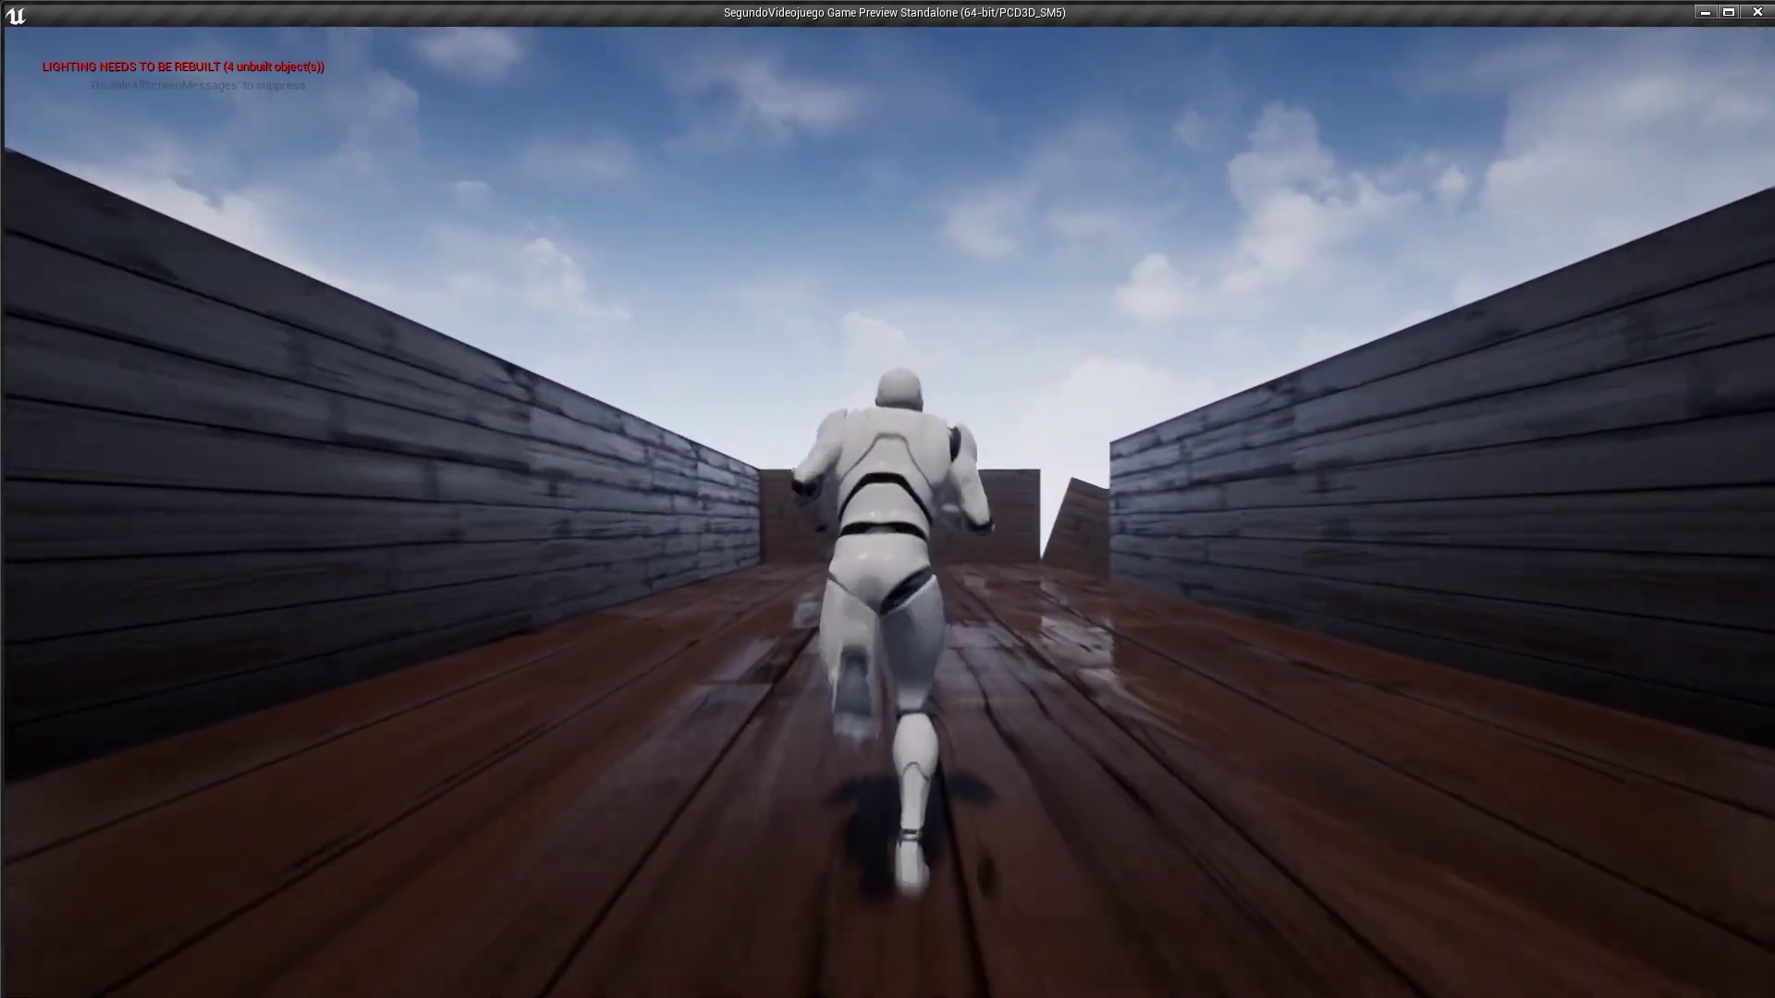
key(w)
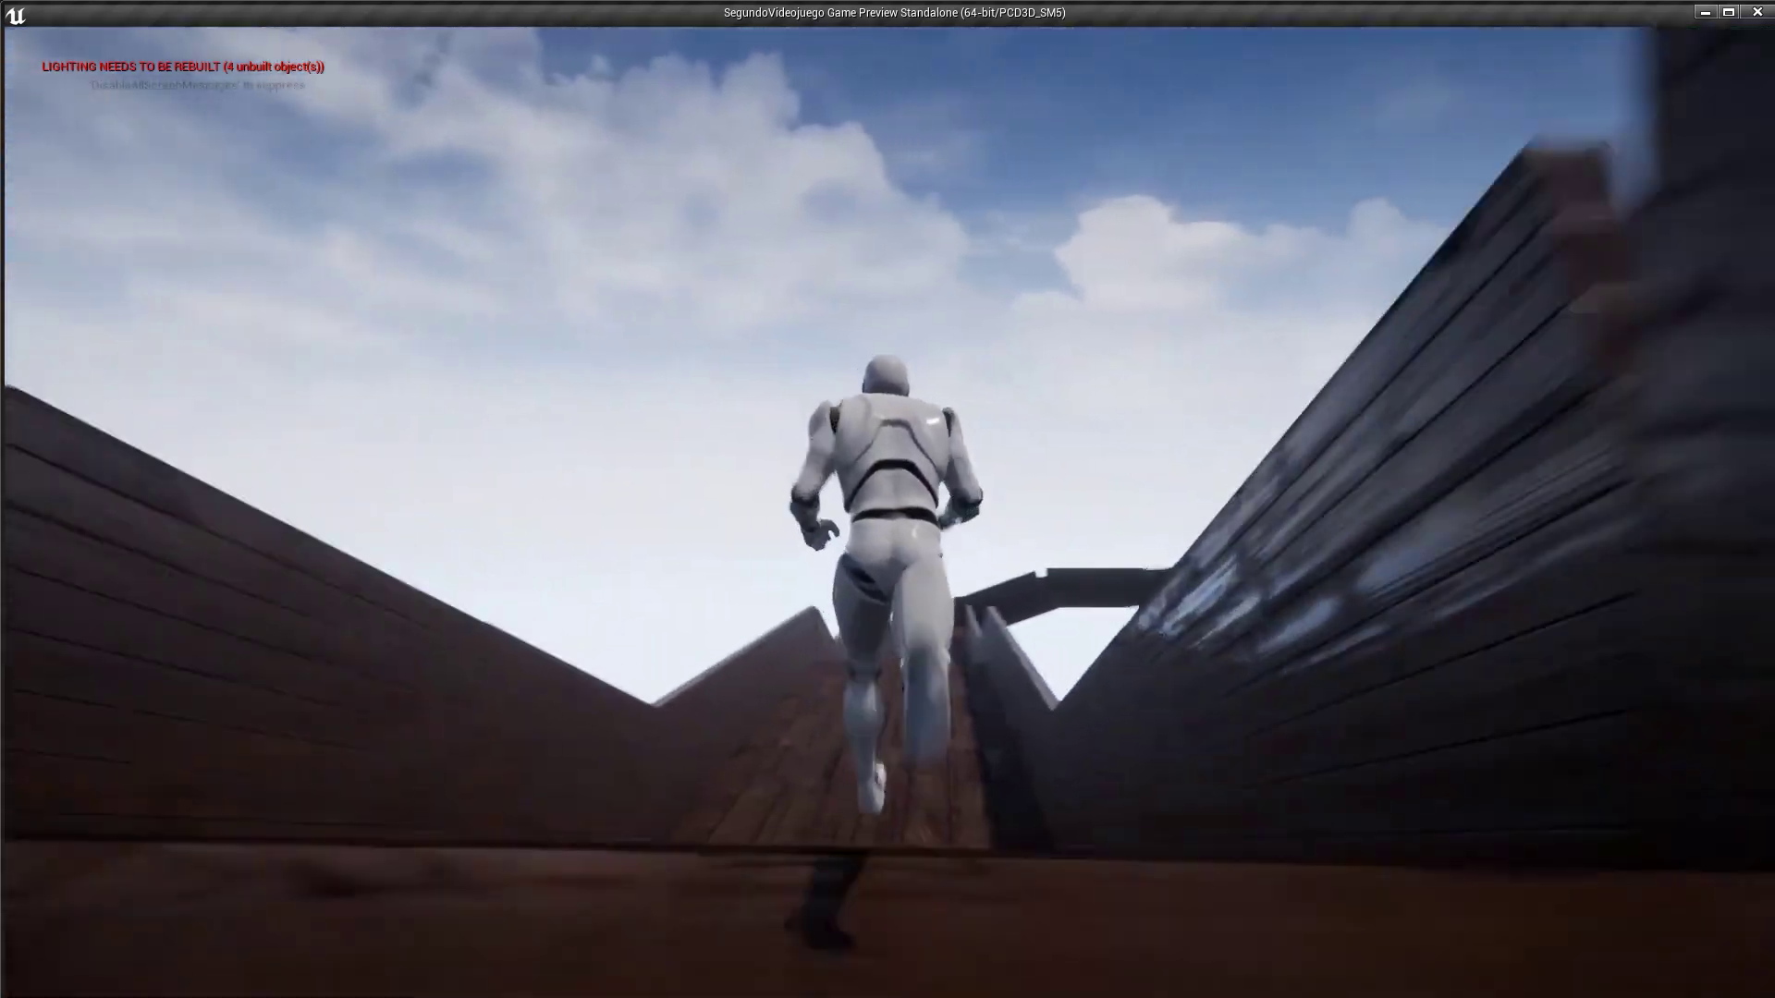
key(w)
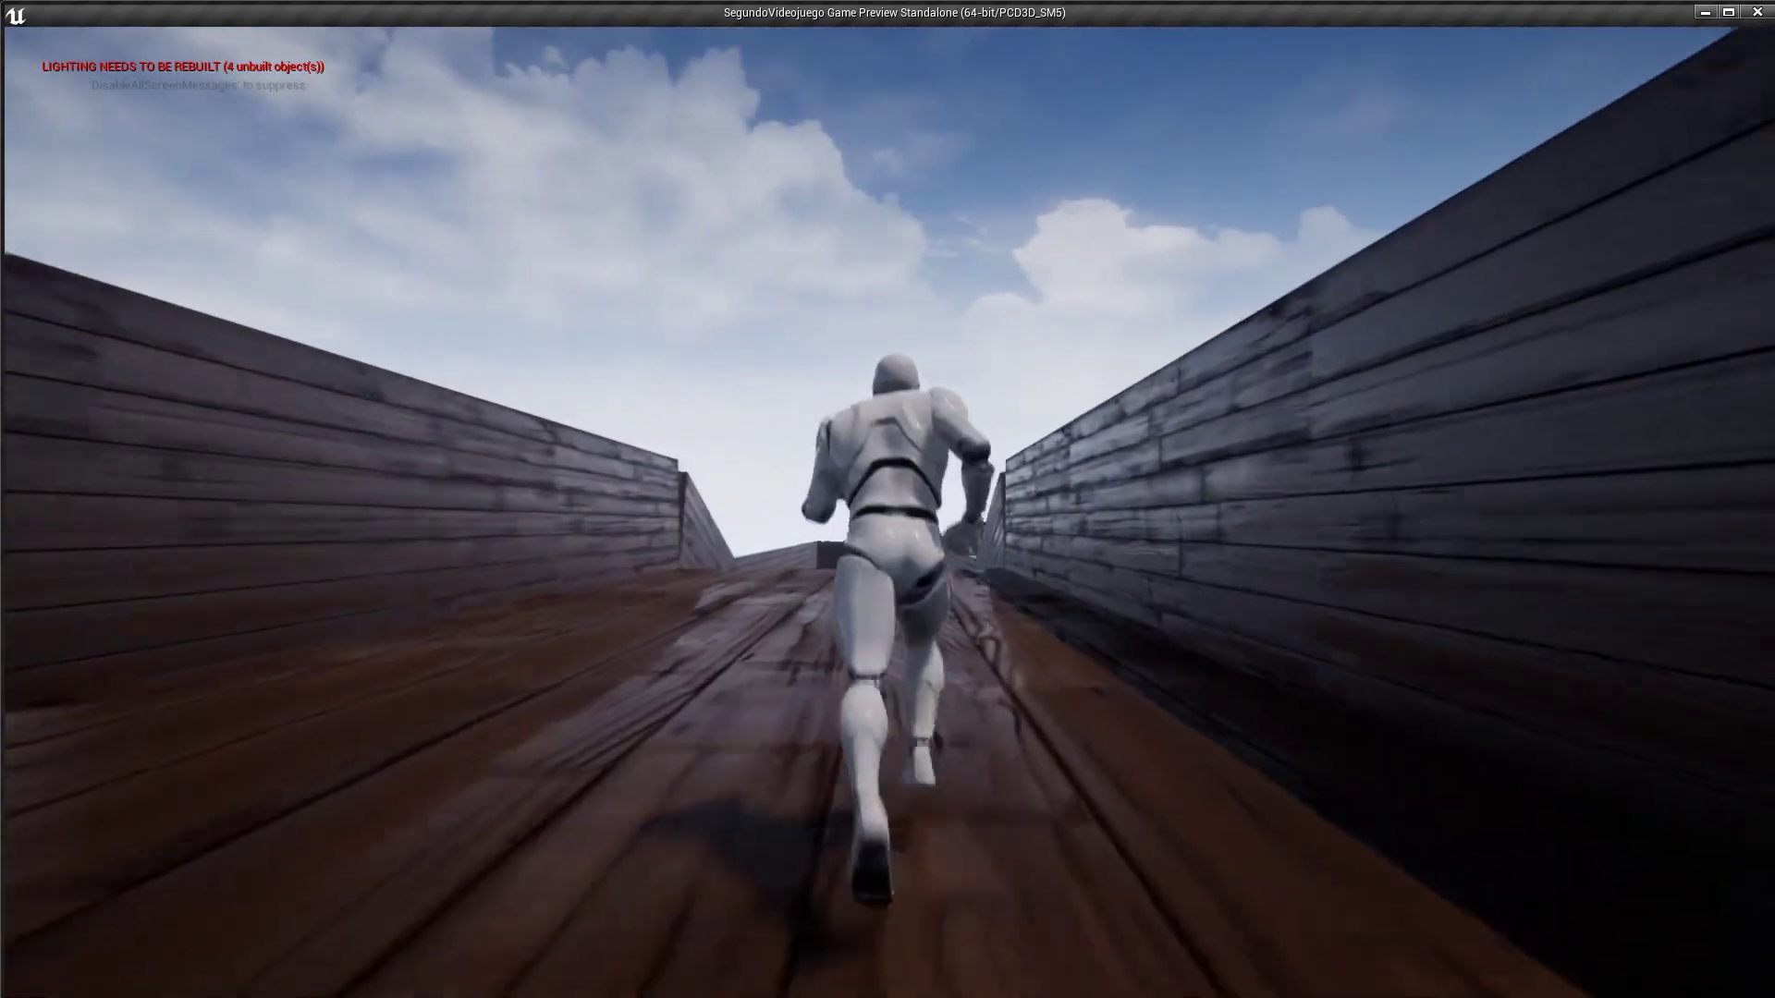
key(w)
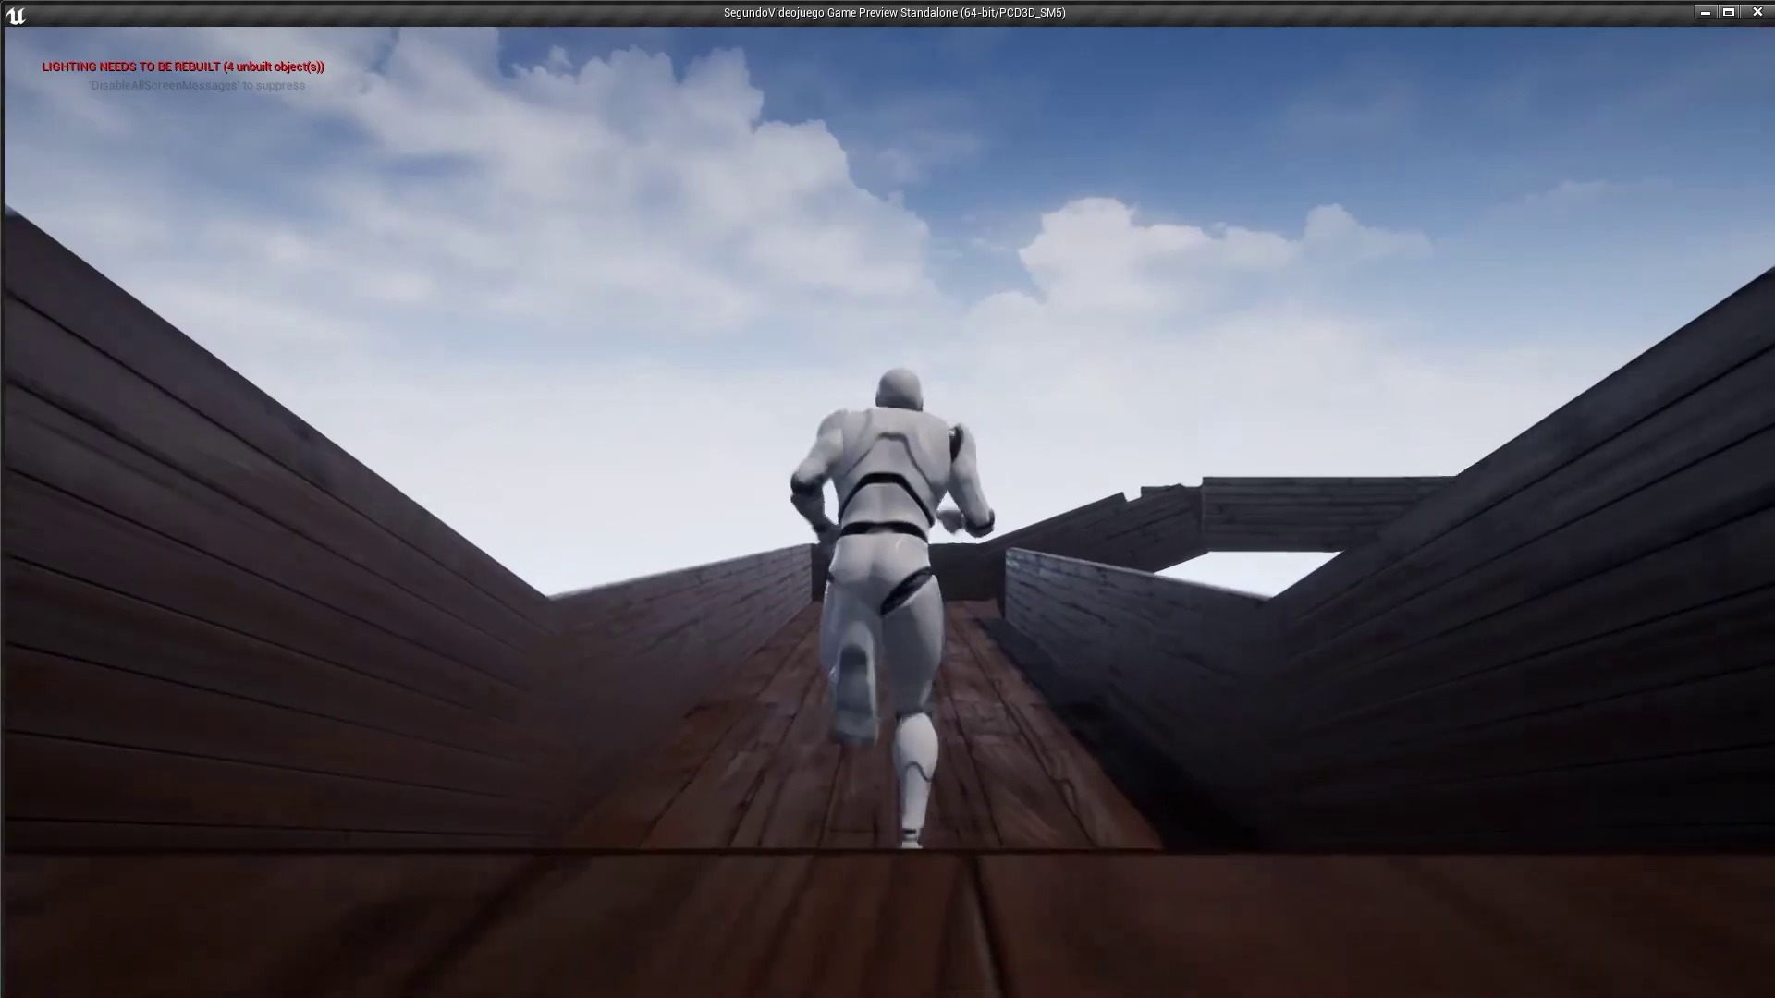
key(w)
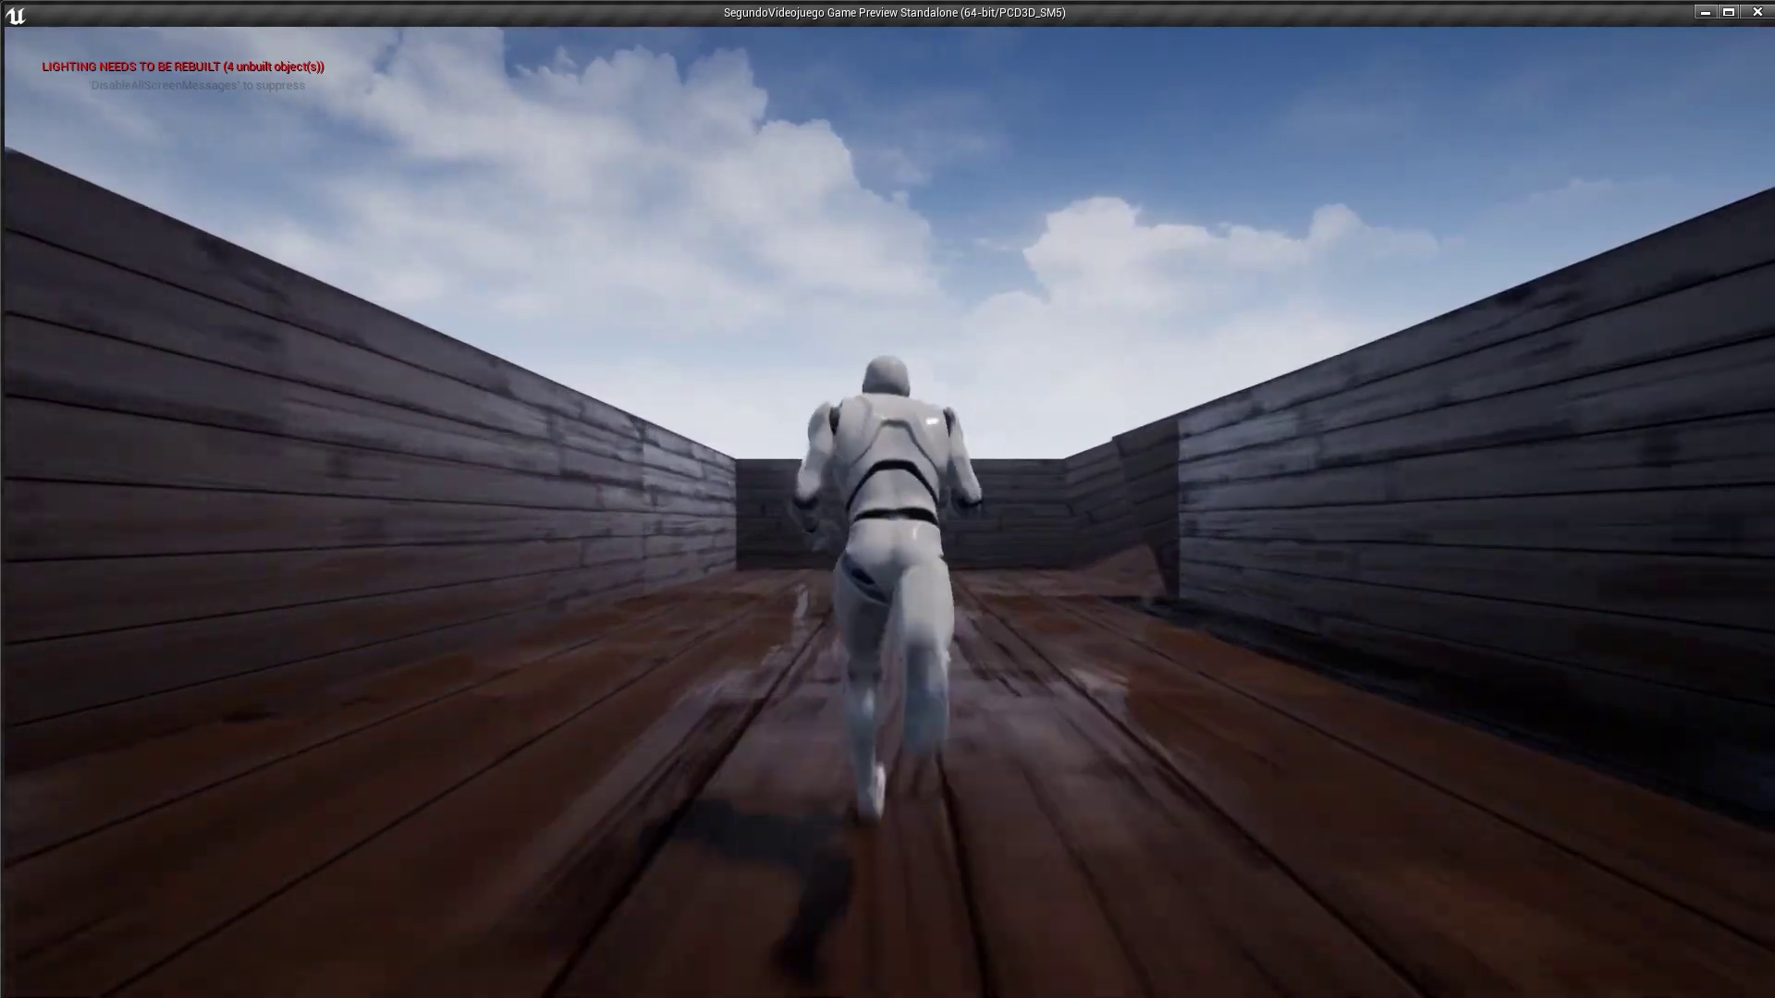
Climb the remaining ramps toward the raised platform and jump over the wooden wall.
key(w)
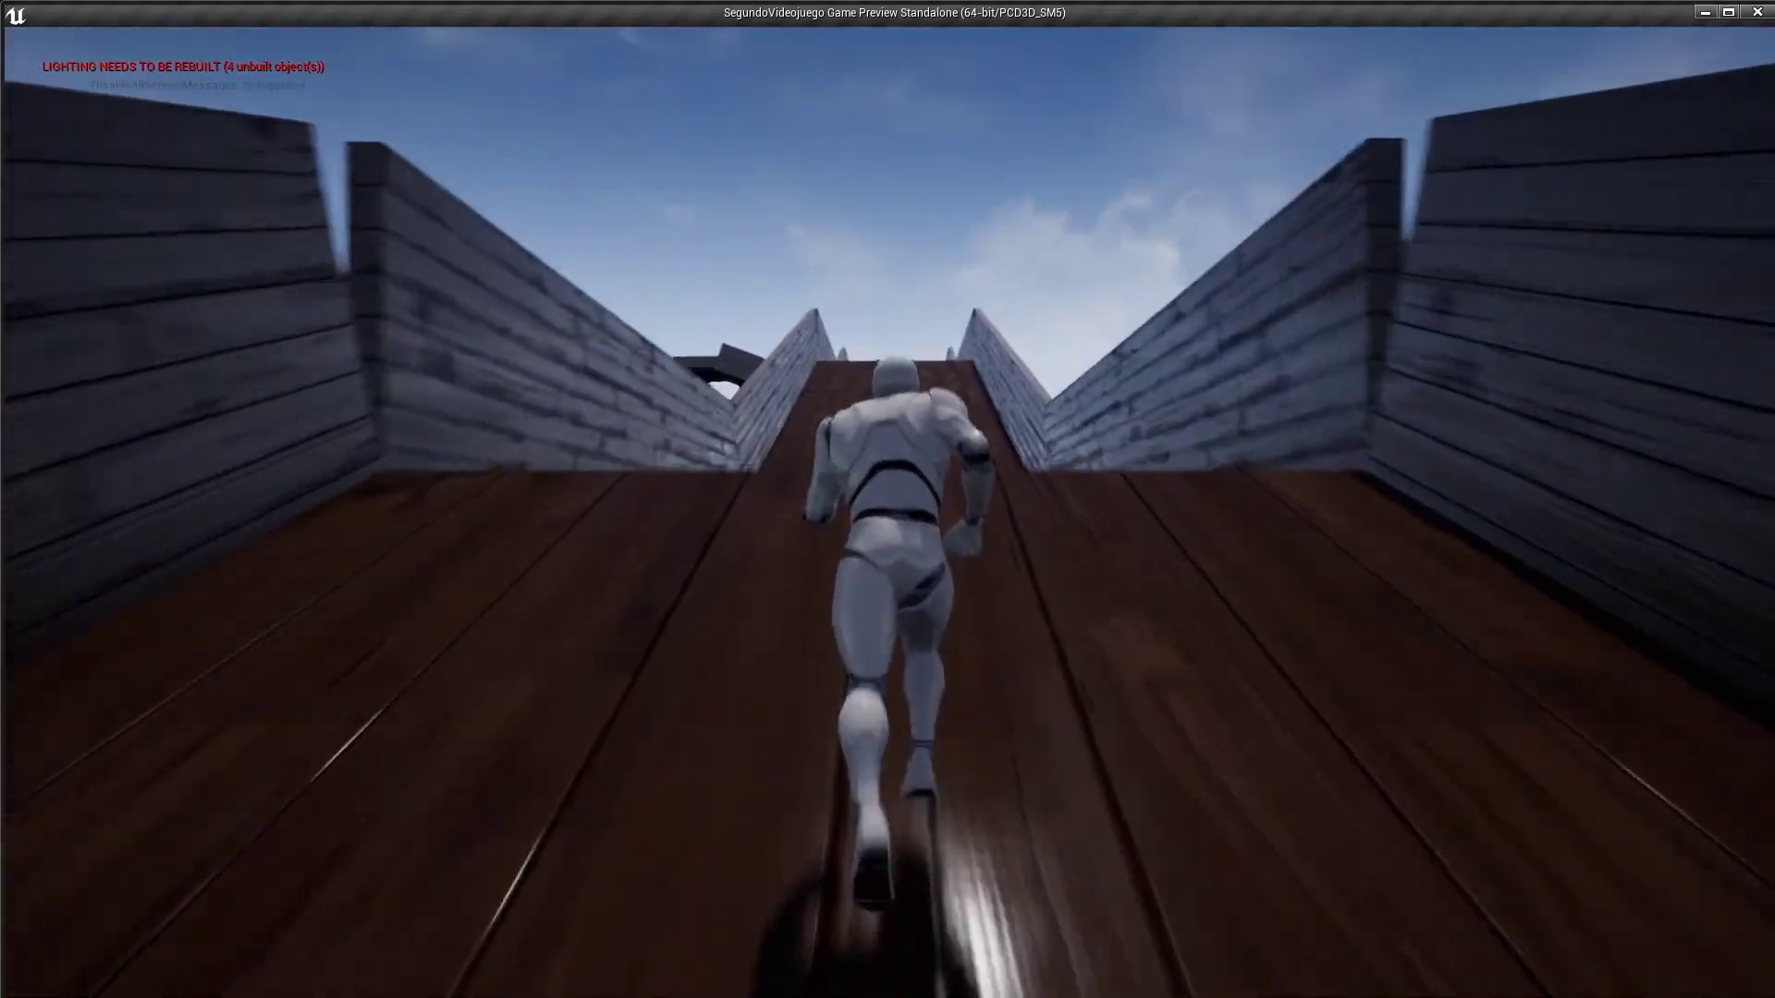
key(w)
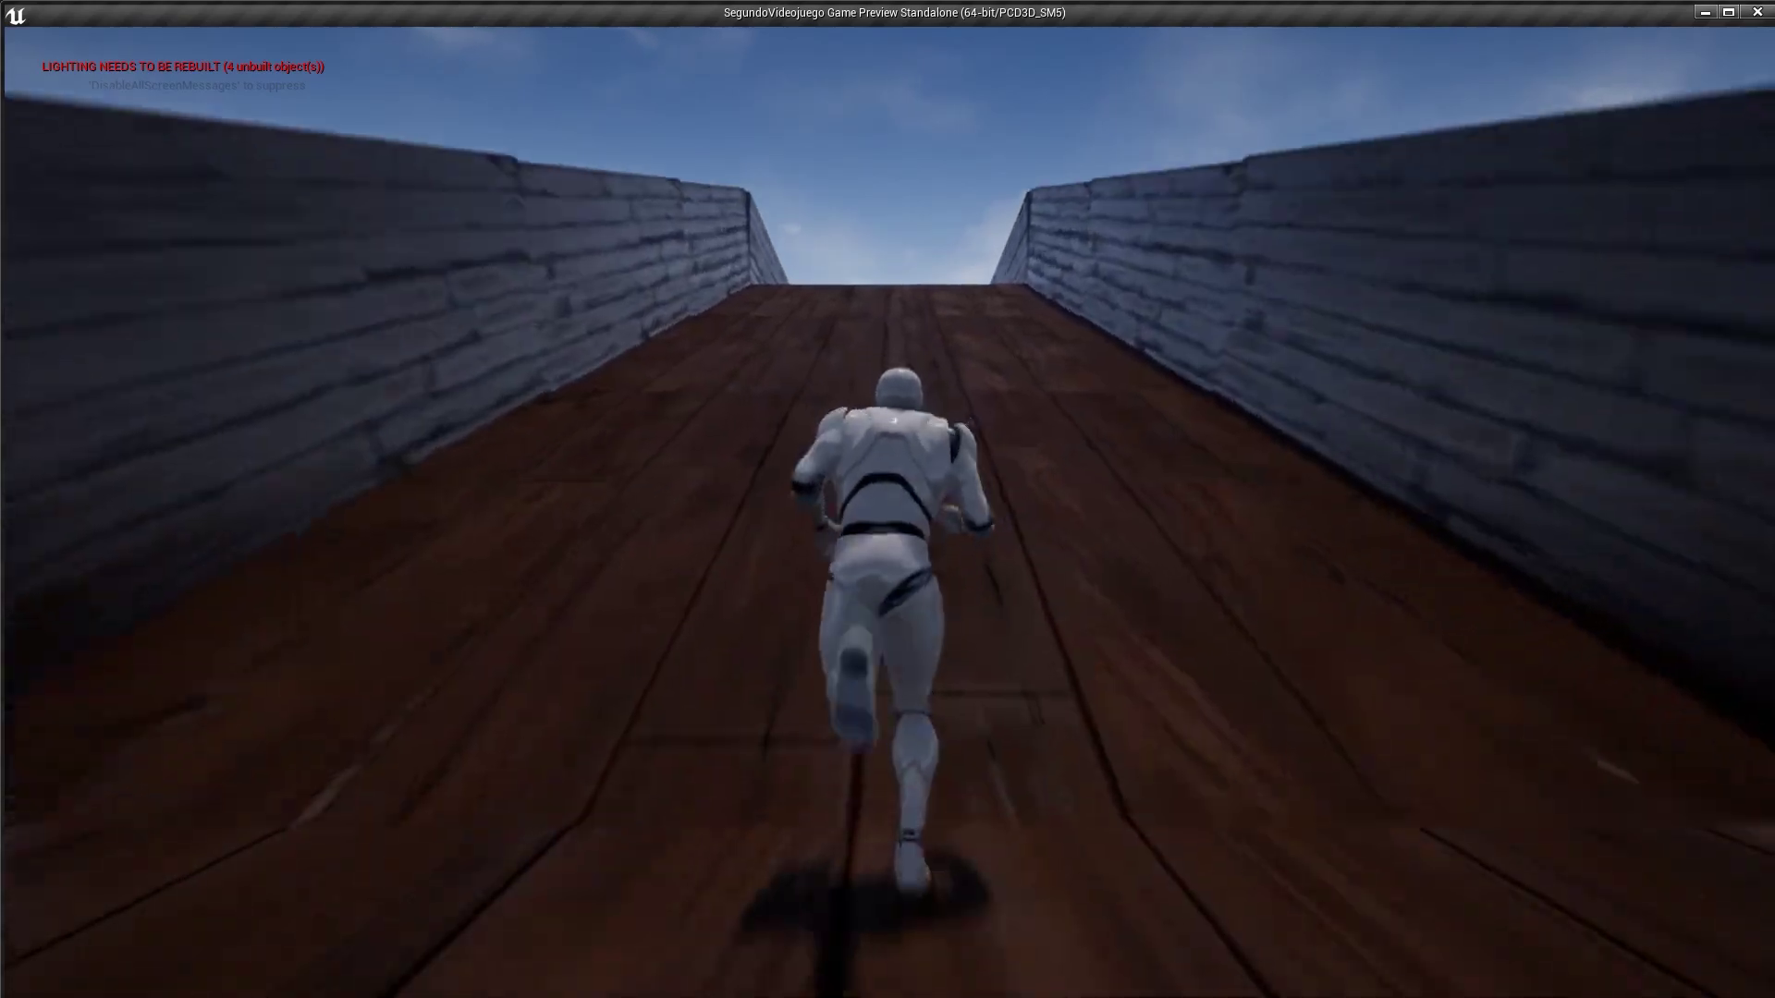
key(w)
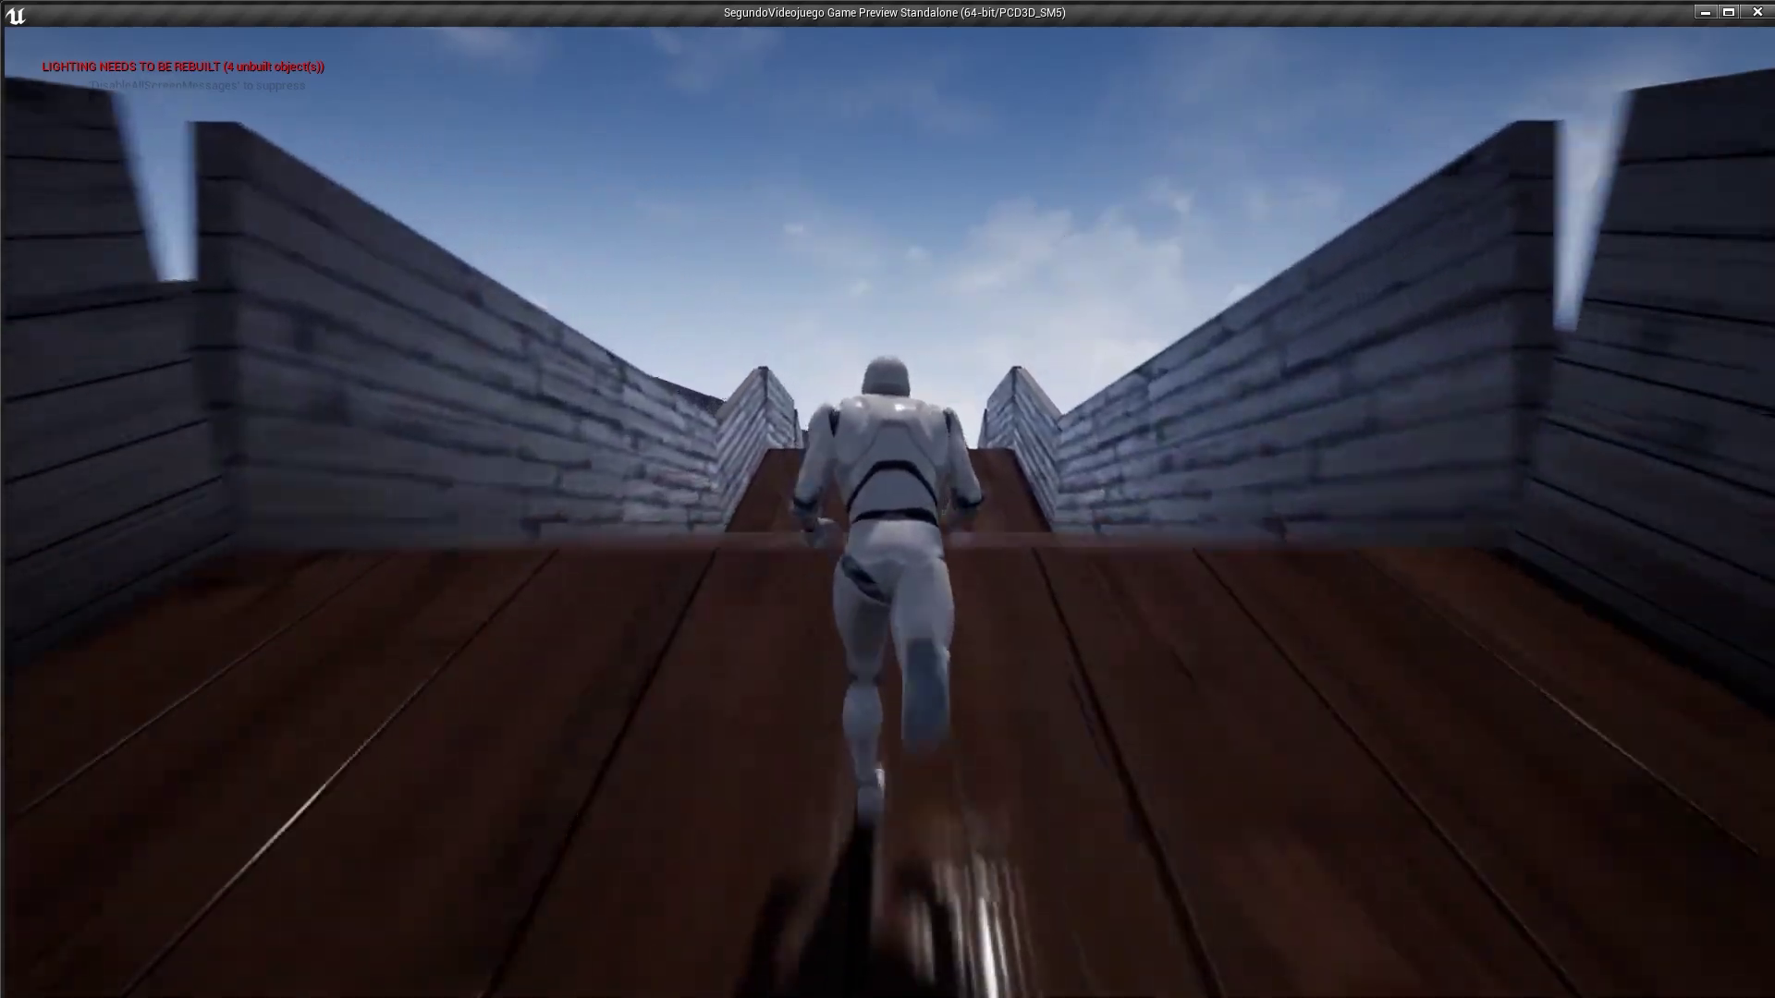
key(w)
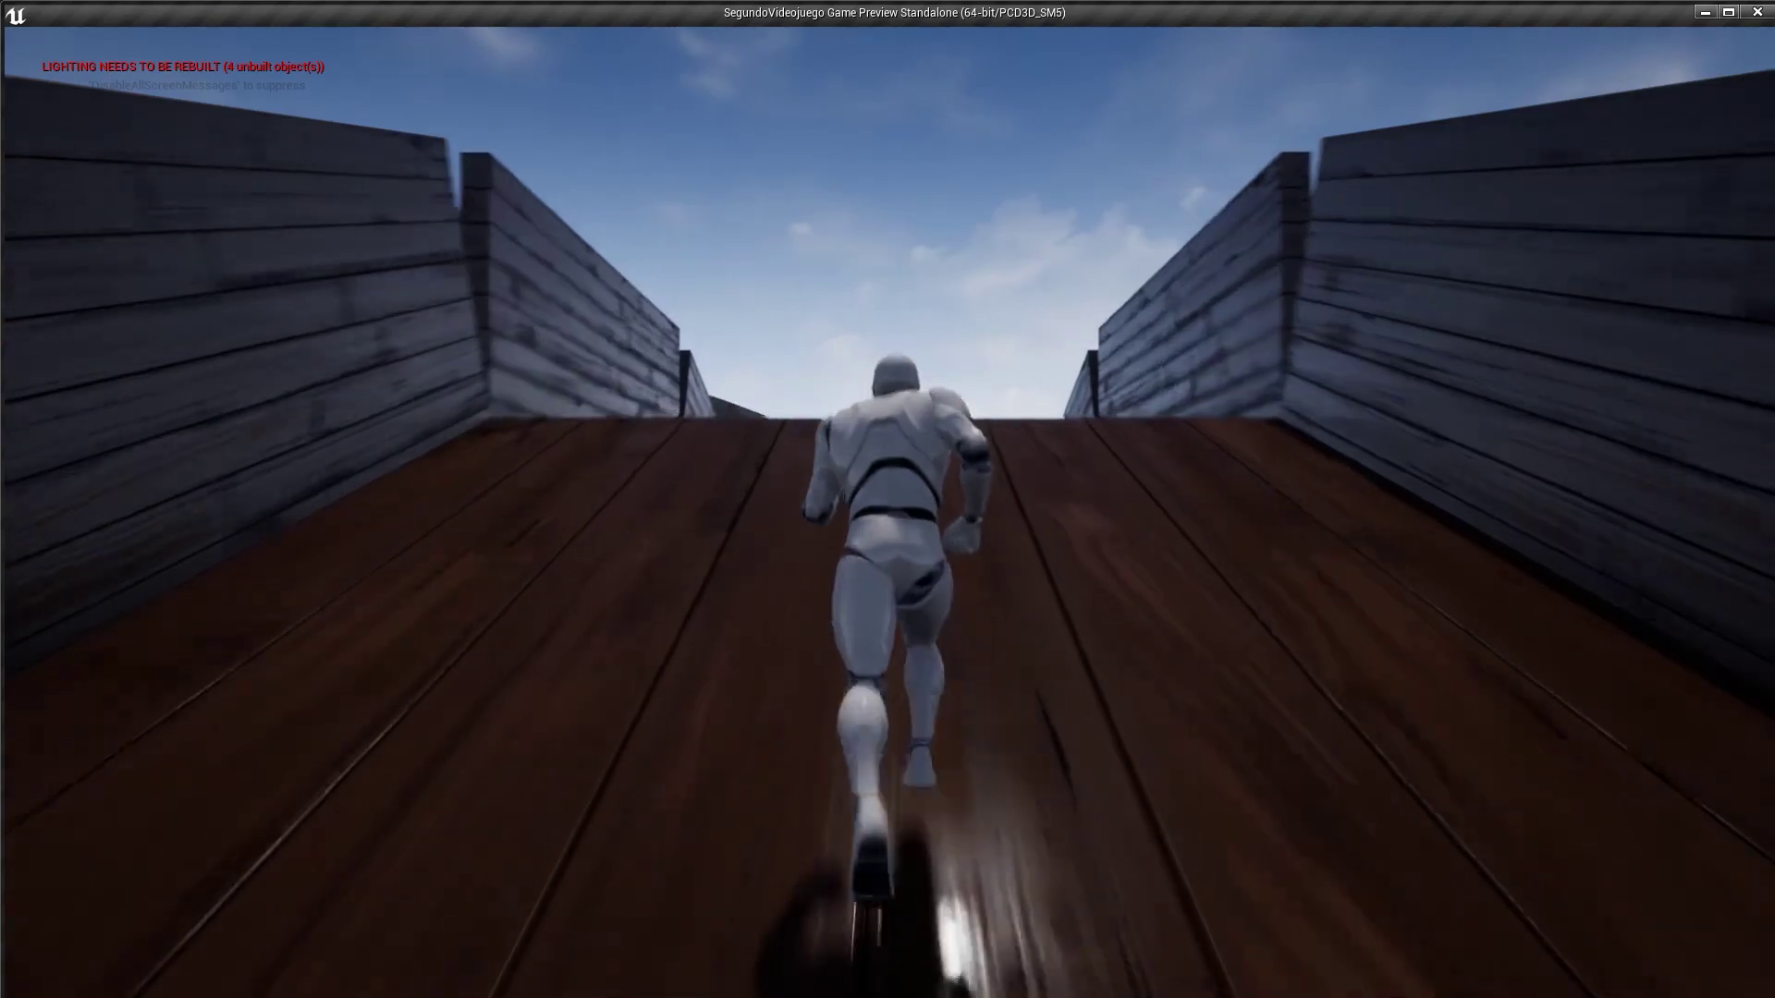
key(w)
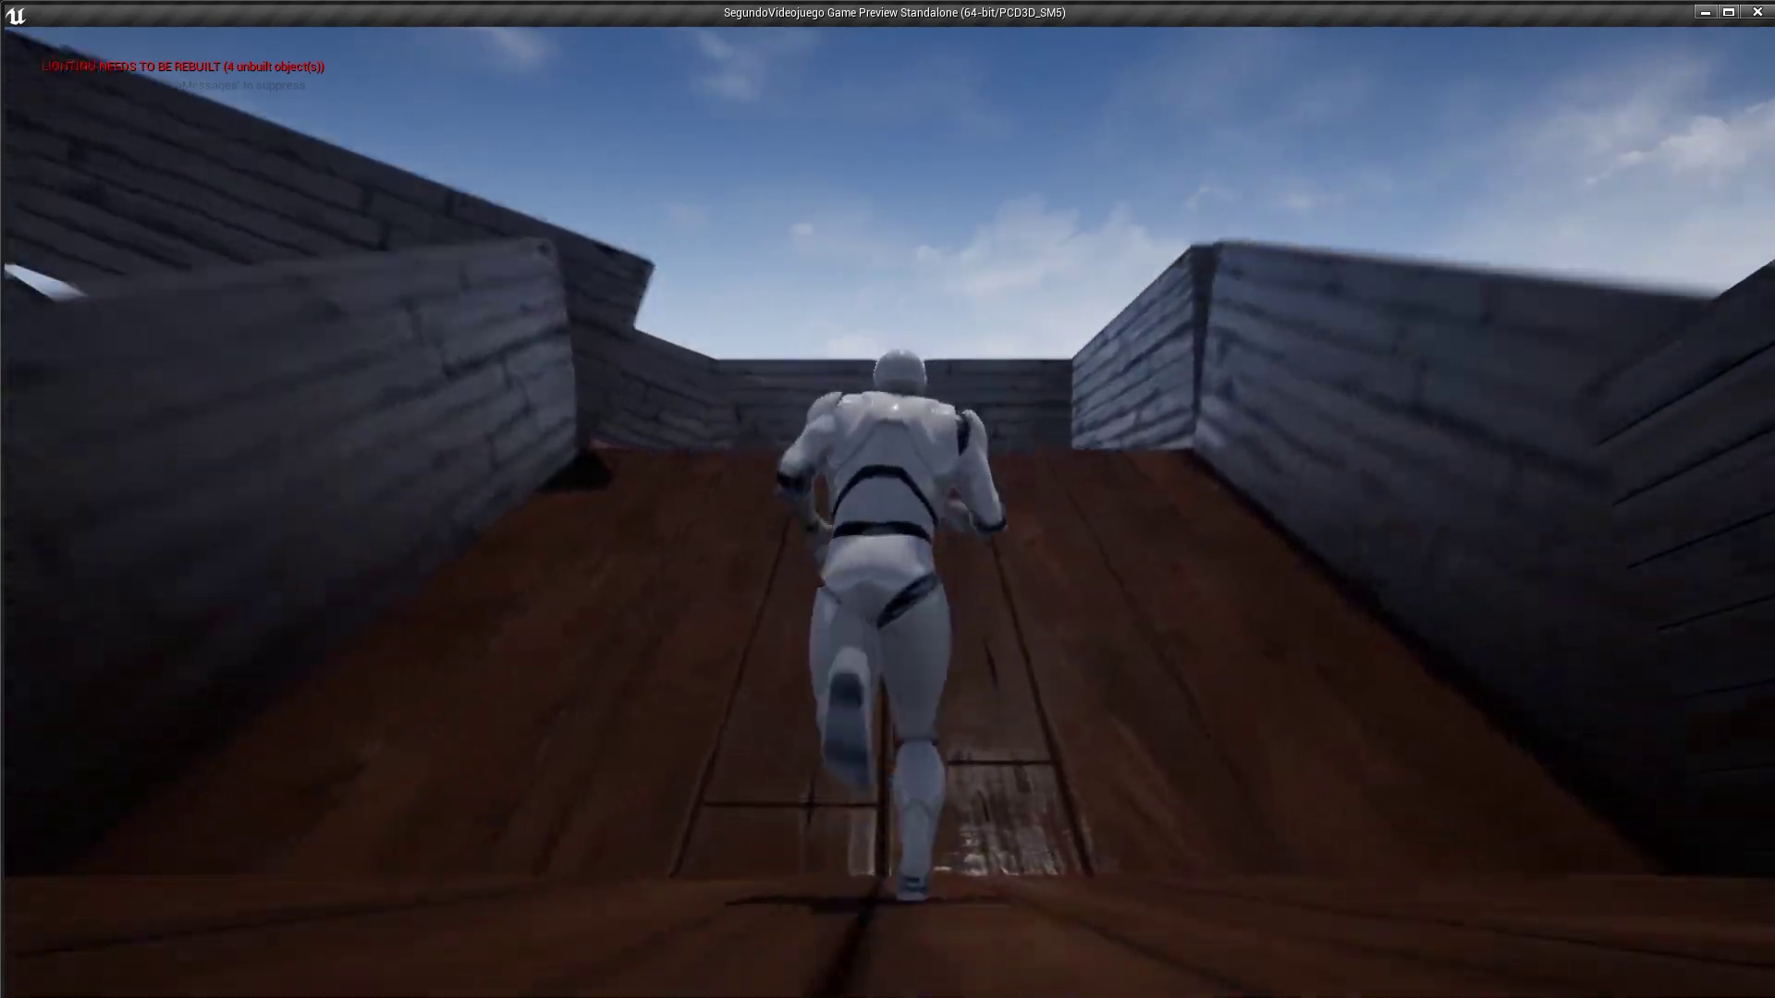
key(w)
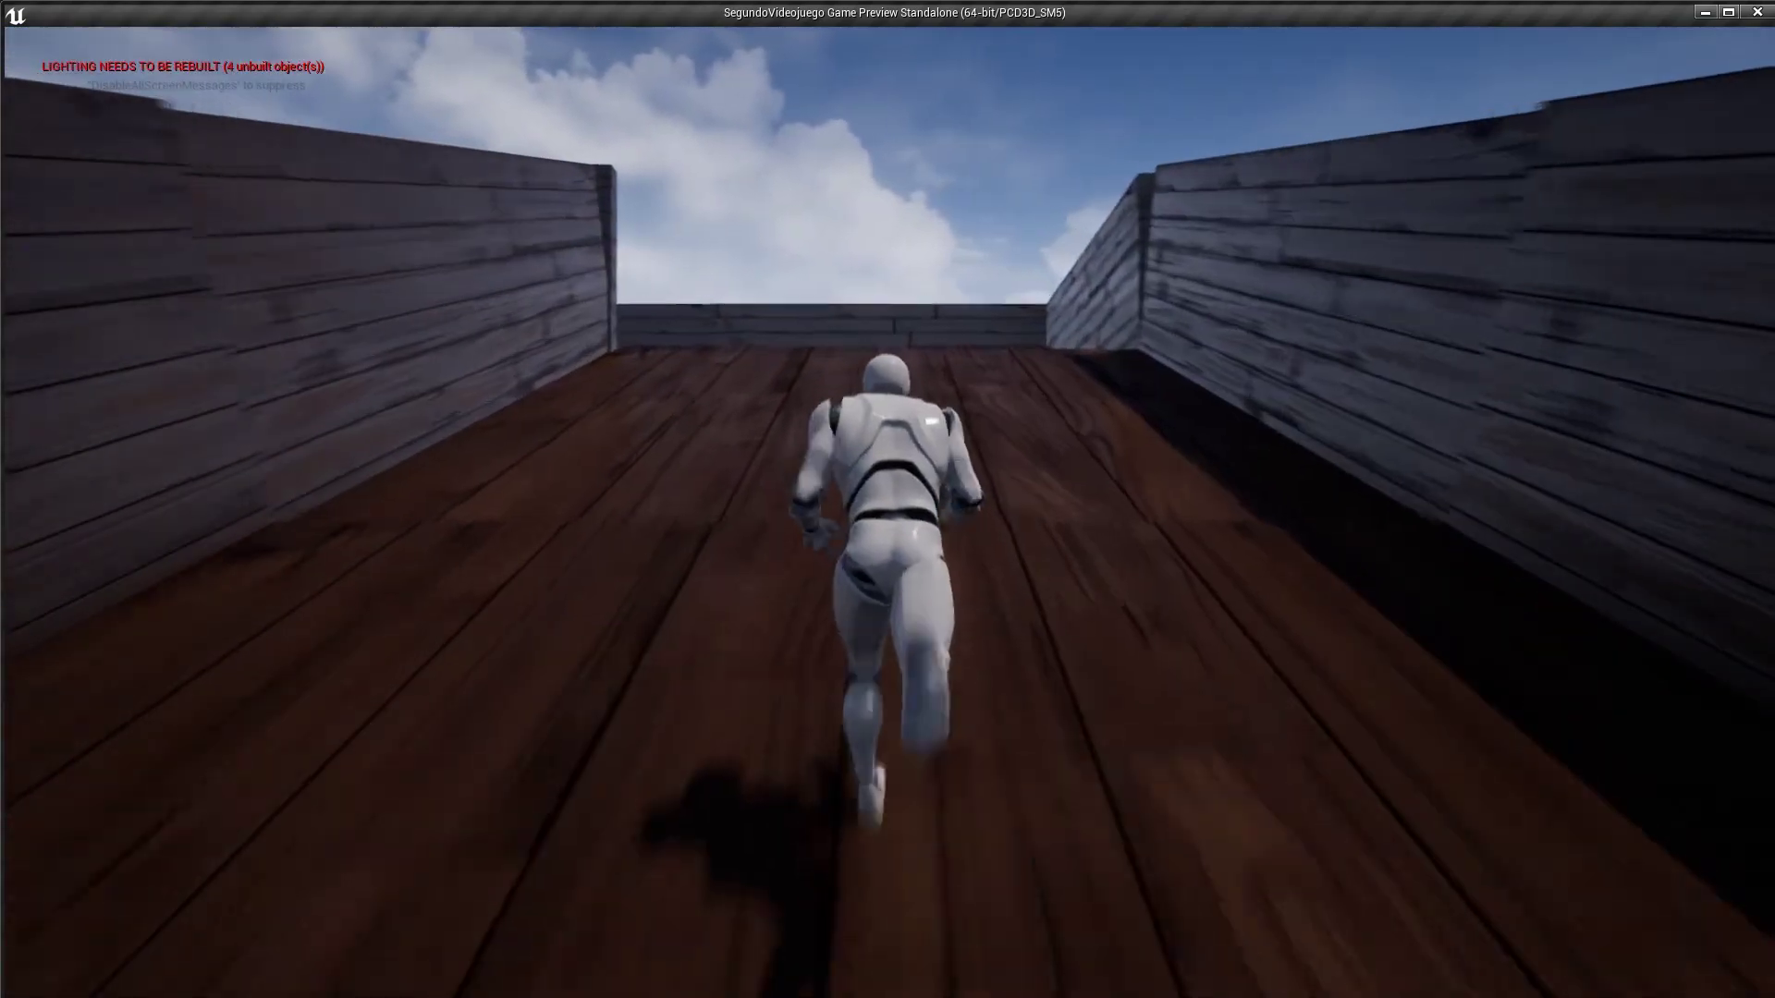
key(w)
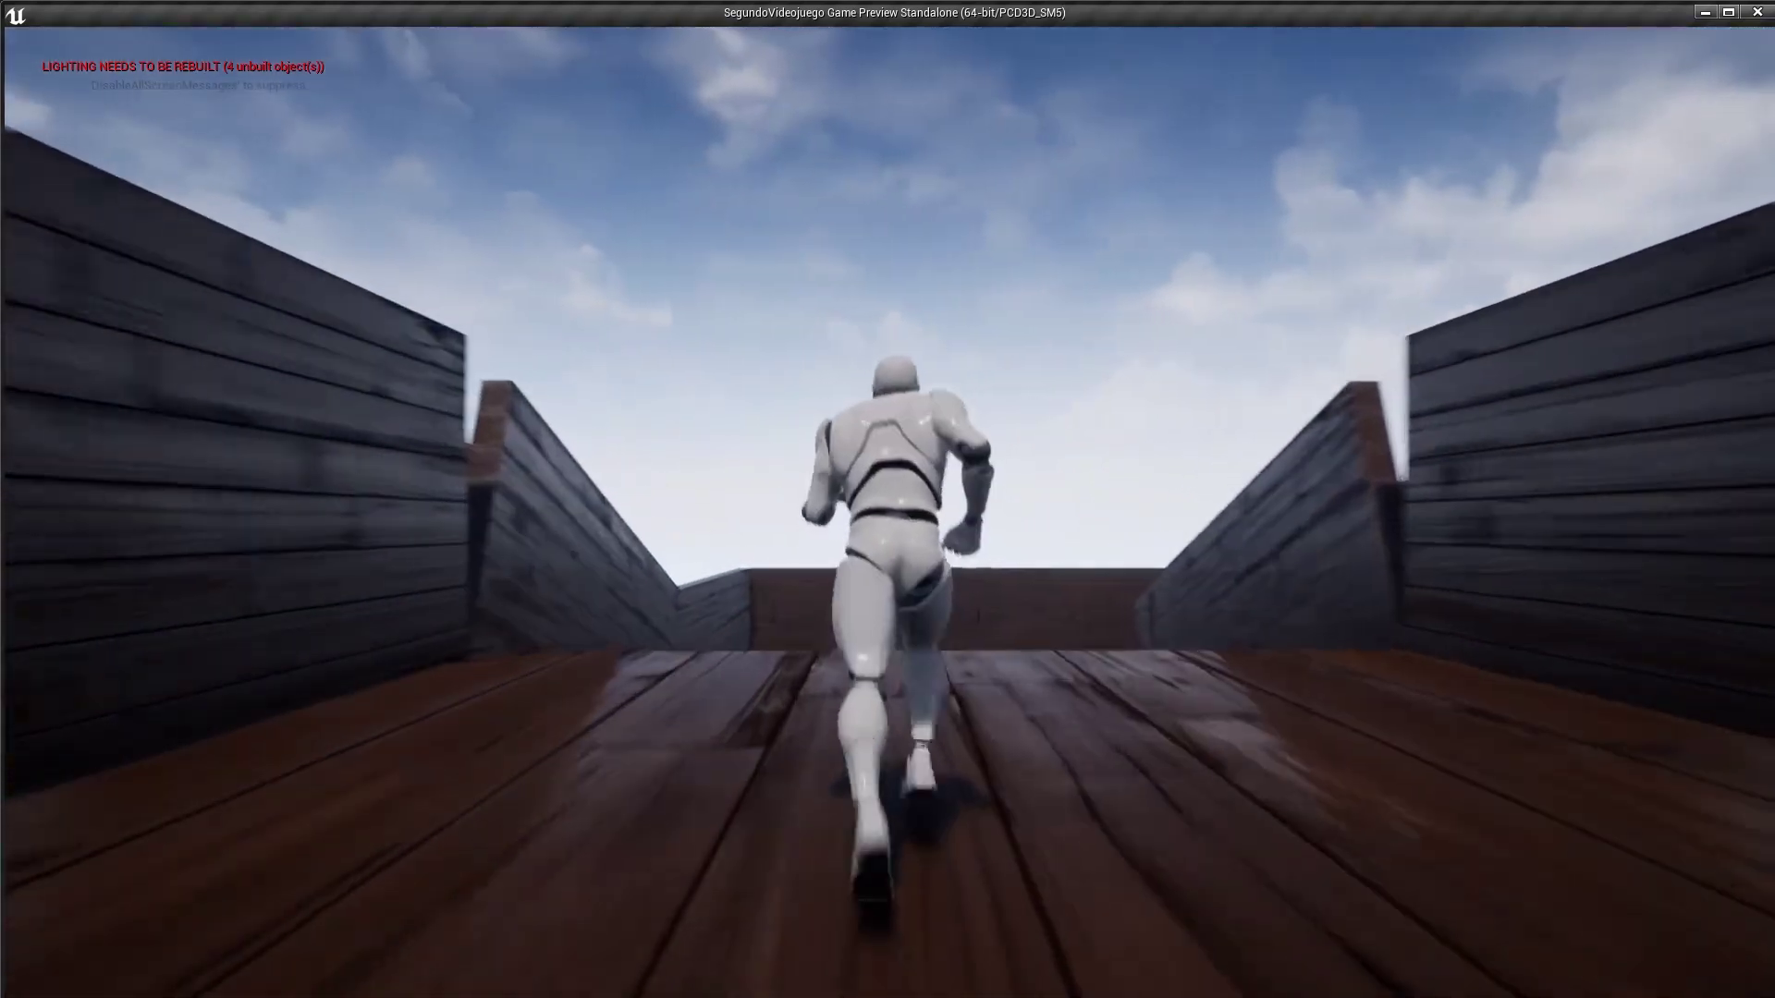
key(w)
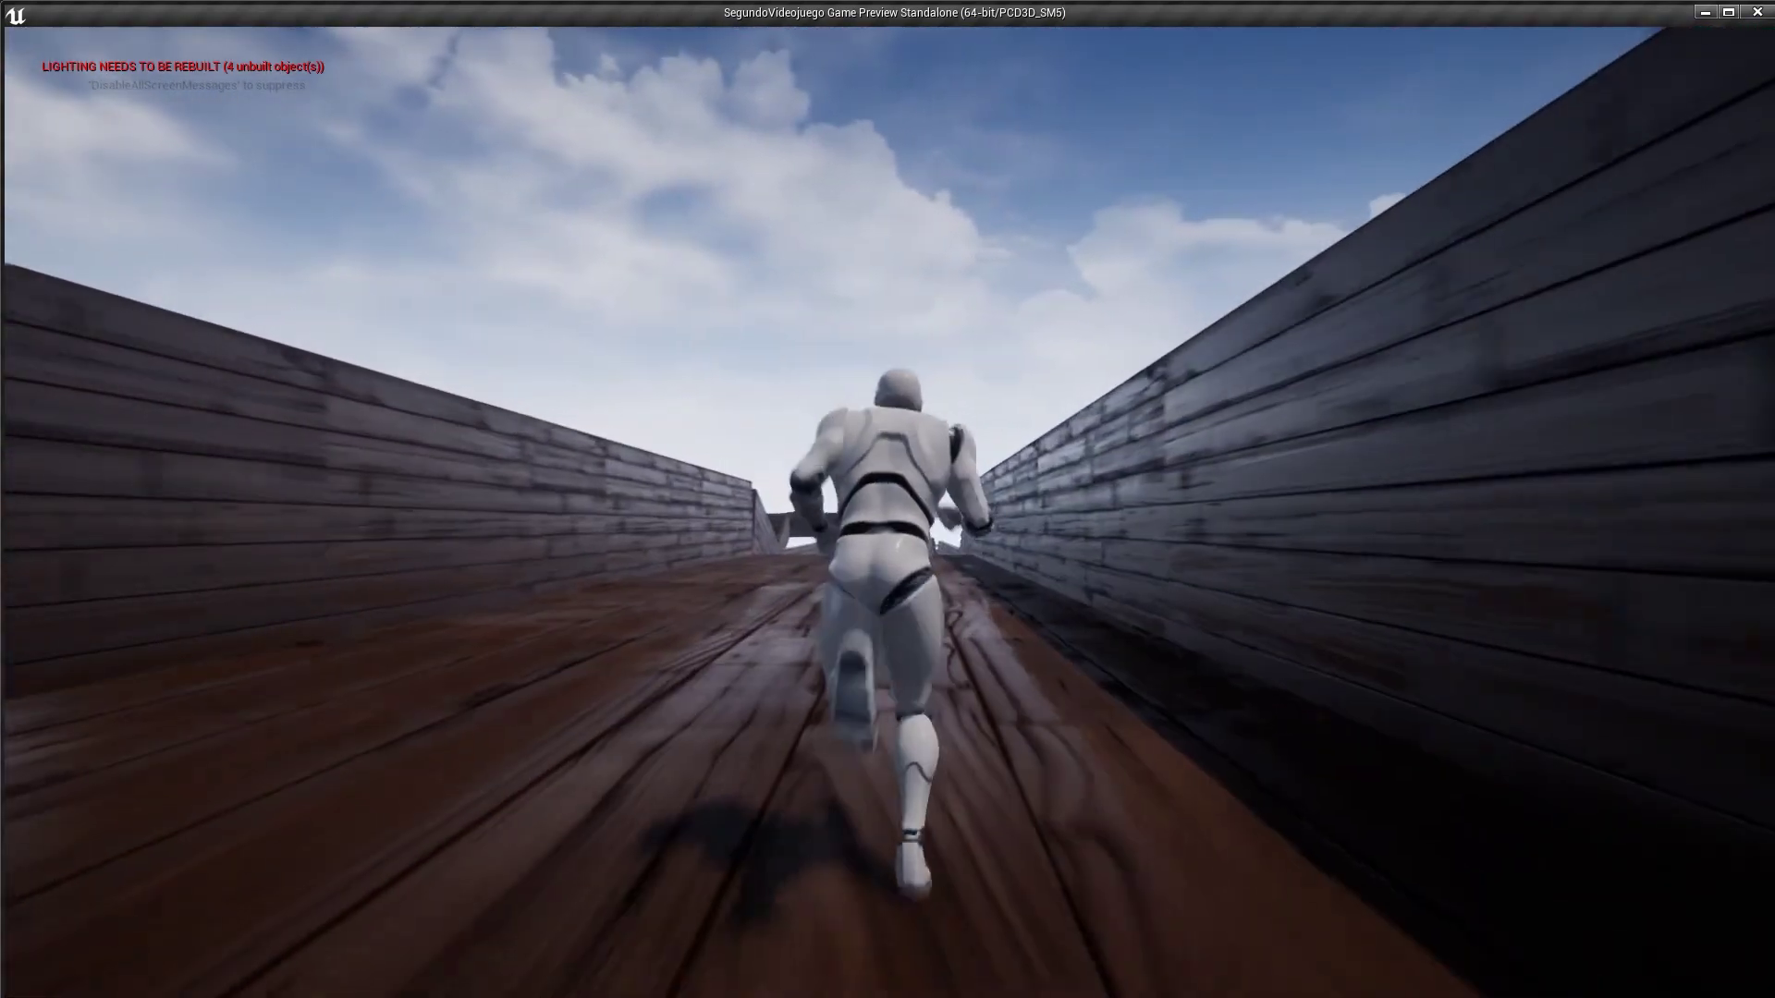
key(w)
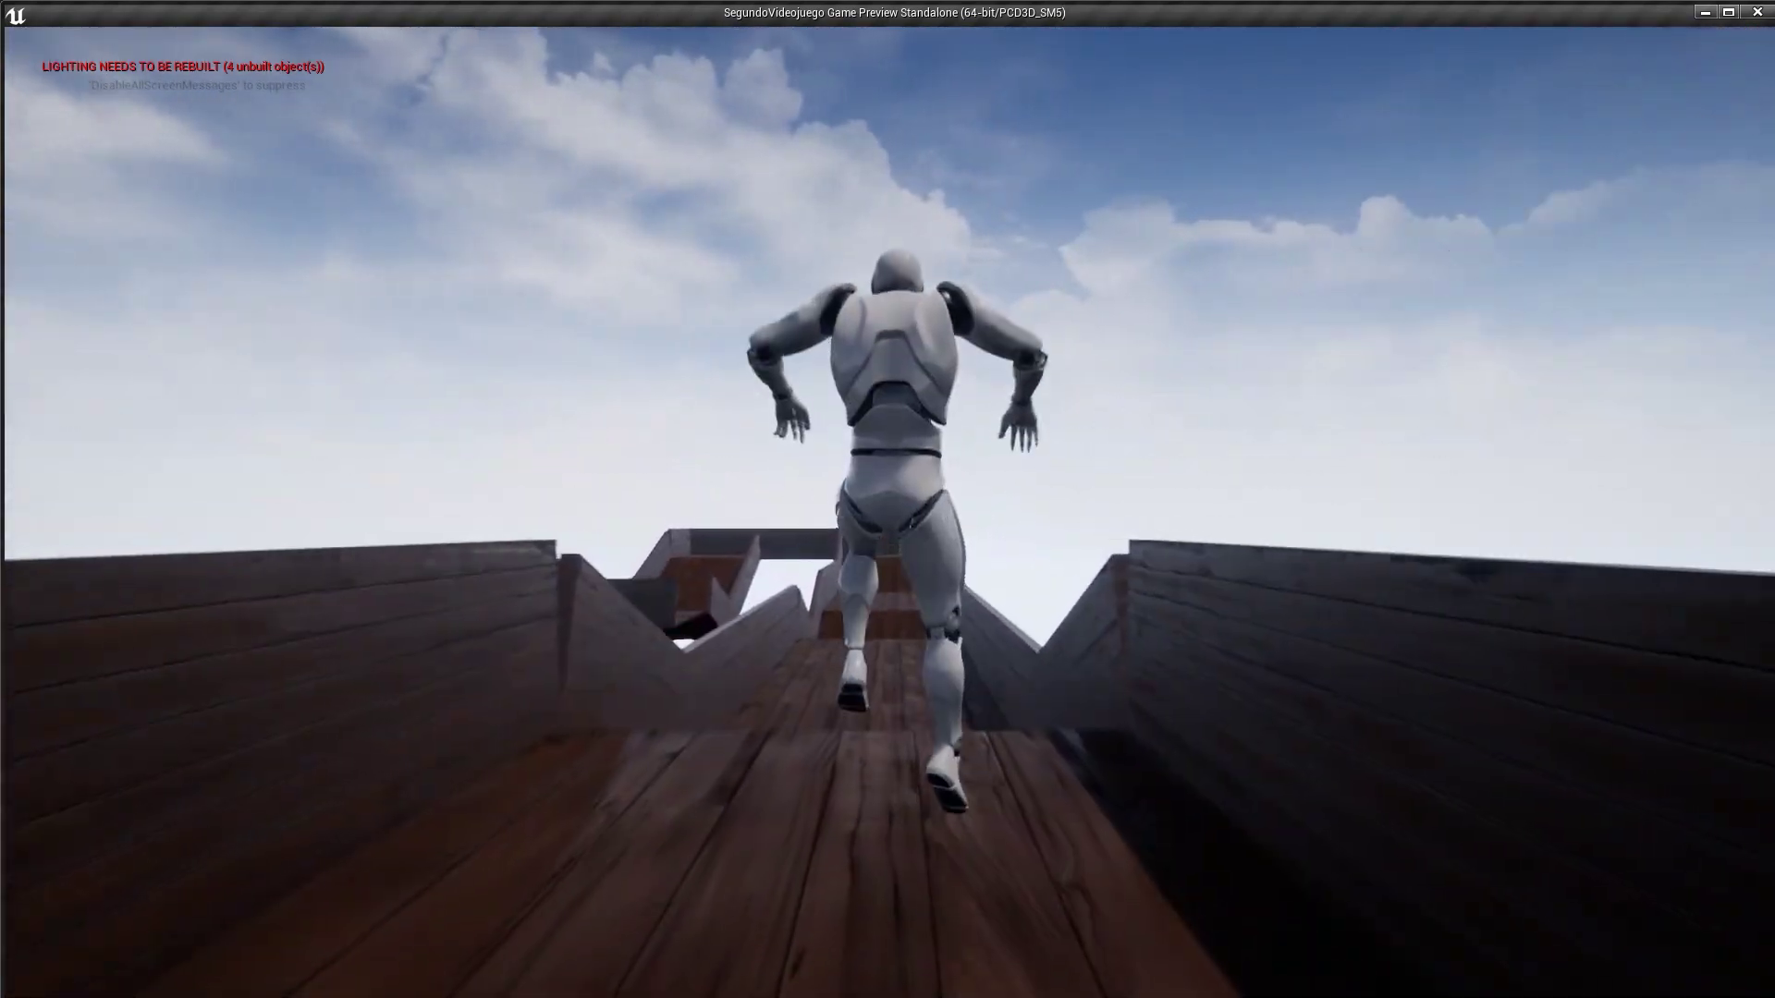
key(w)
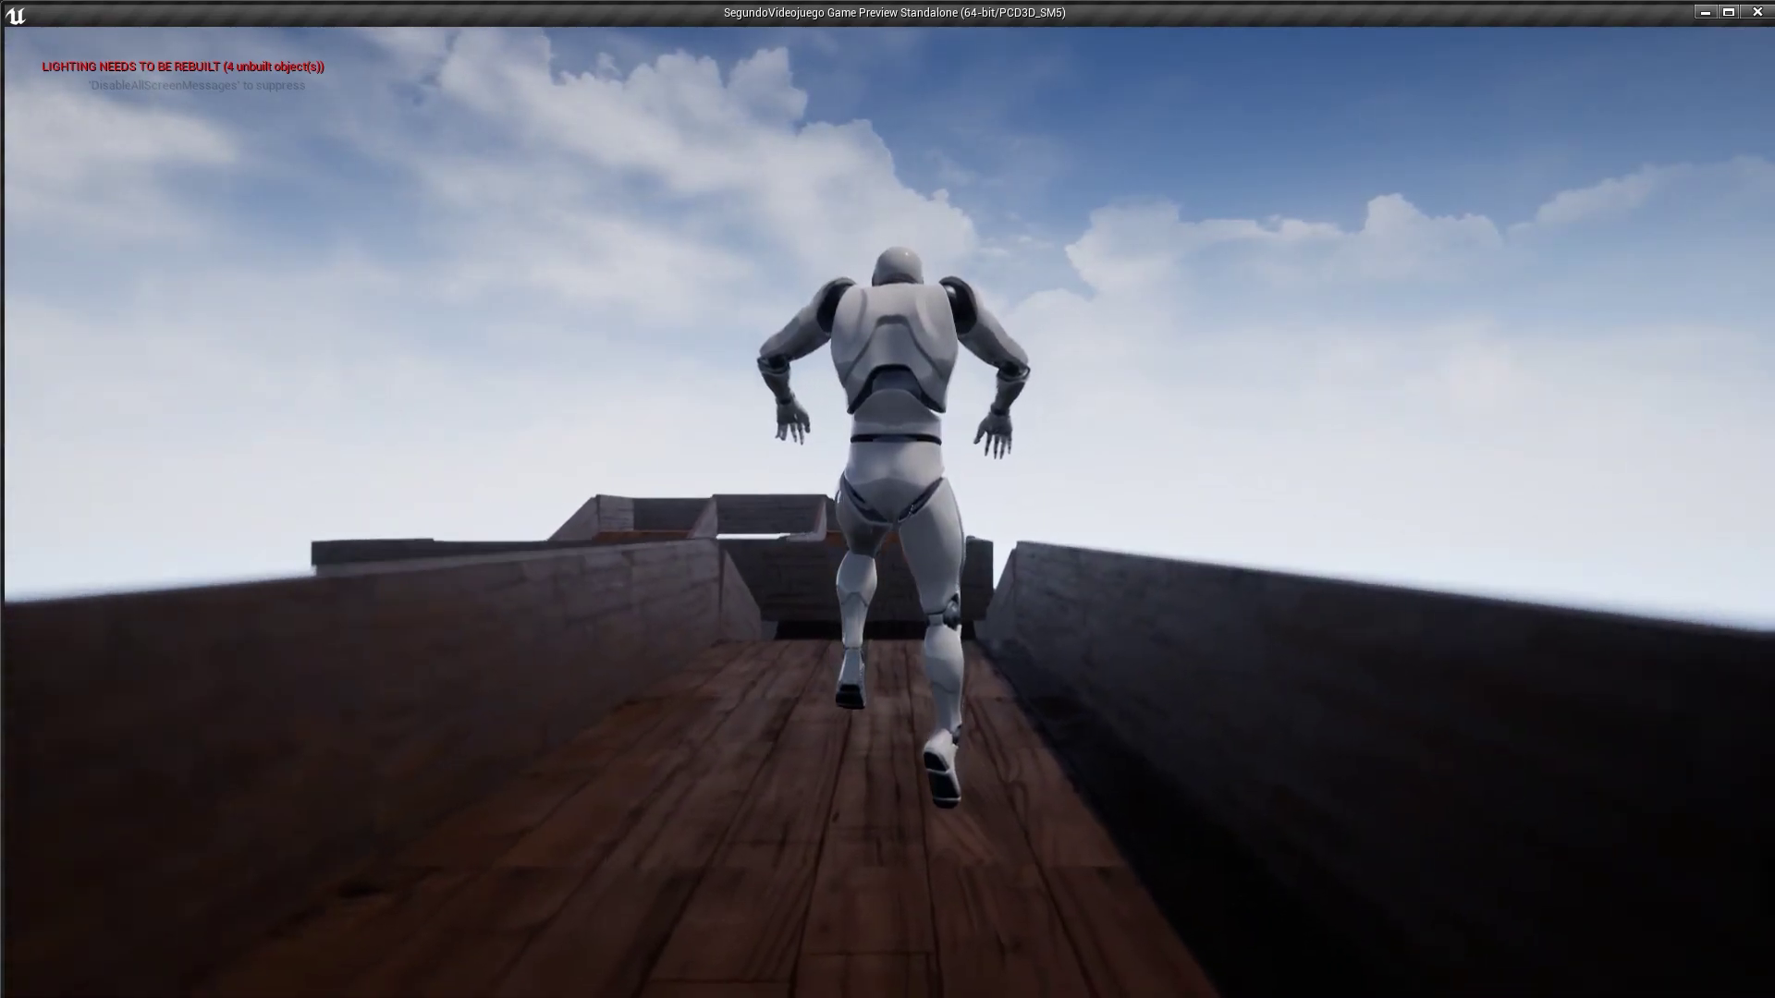
key(w)
key(space)
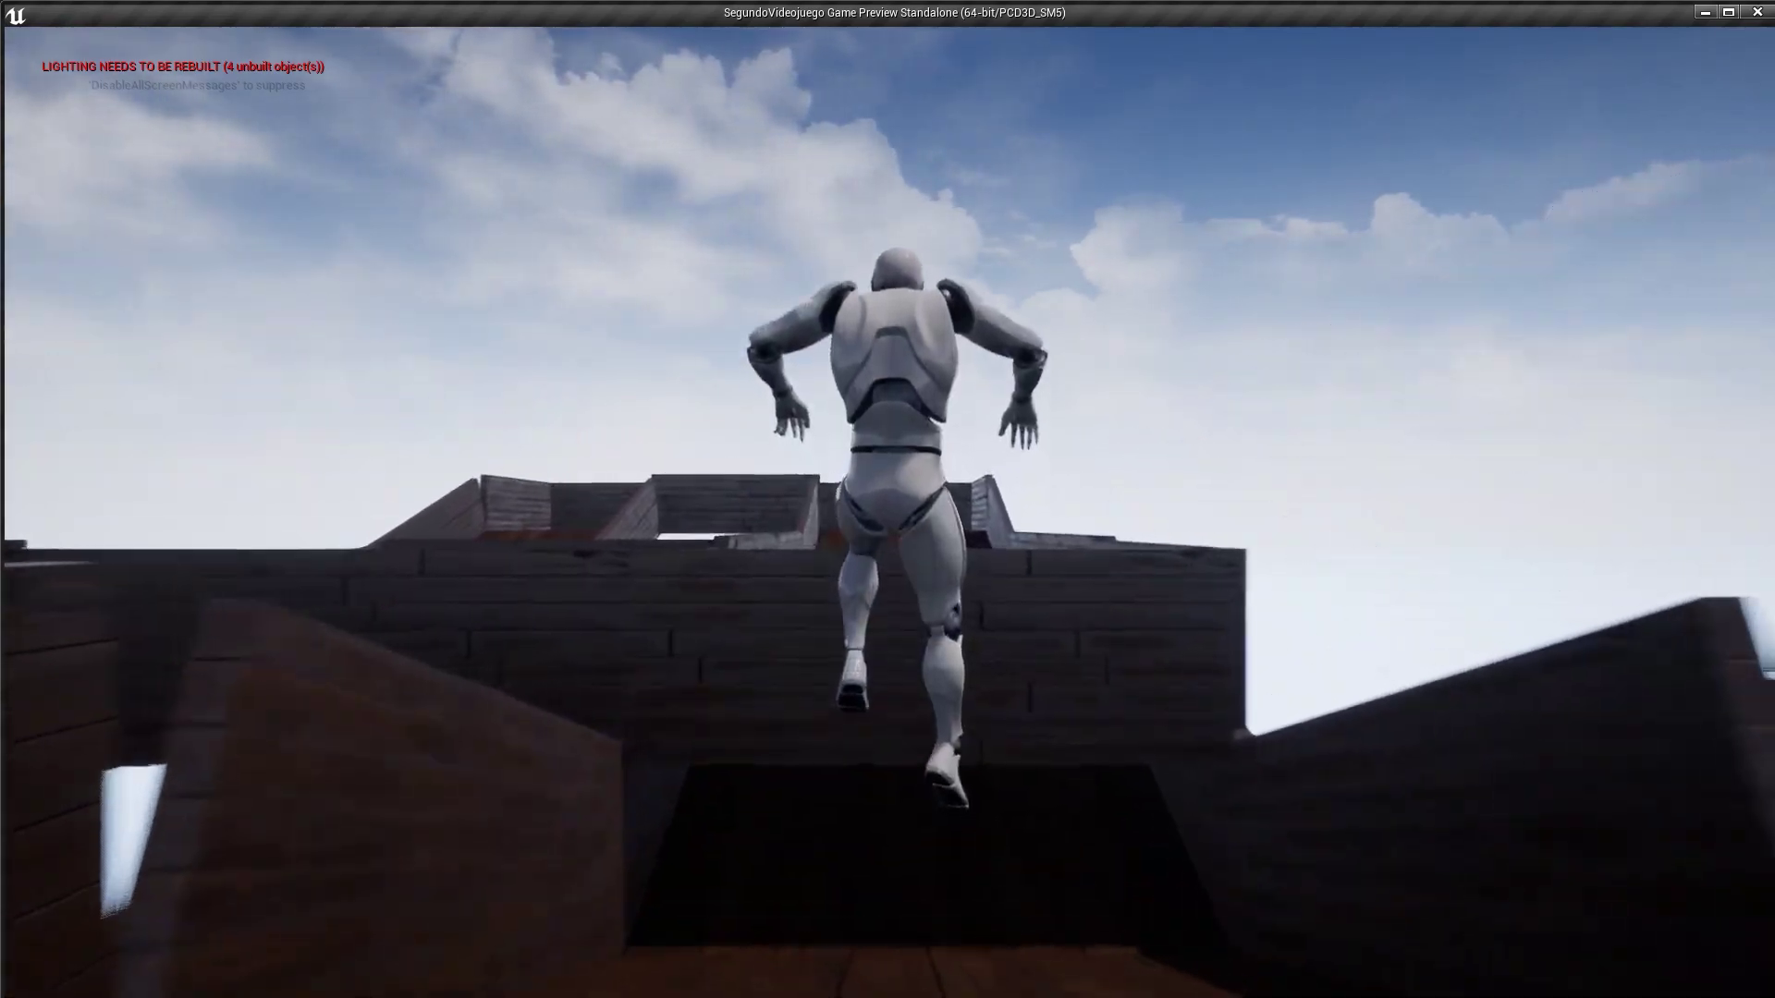
Exit the preview and bring the timer and loop nodes into view in the Level Blueprint Event Graph.
key(Escape)
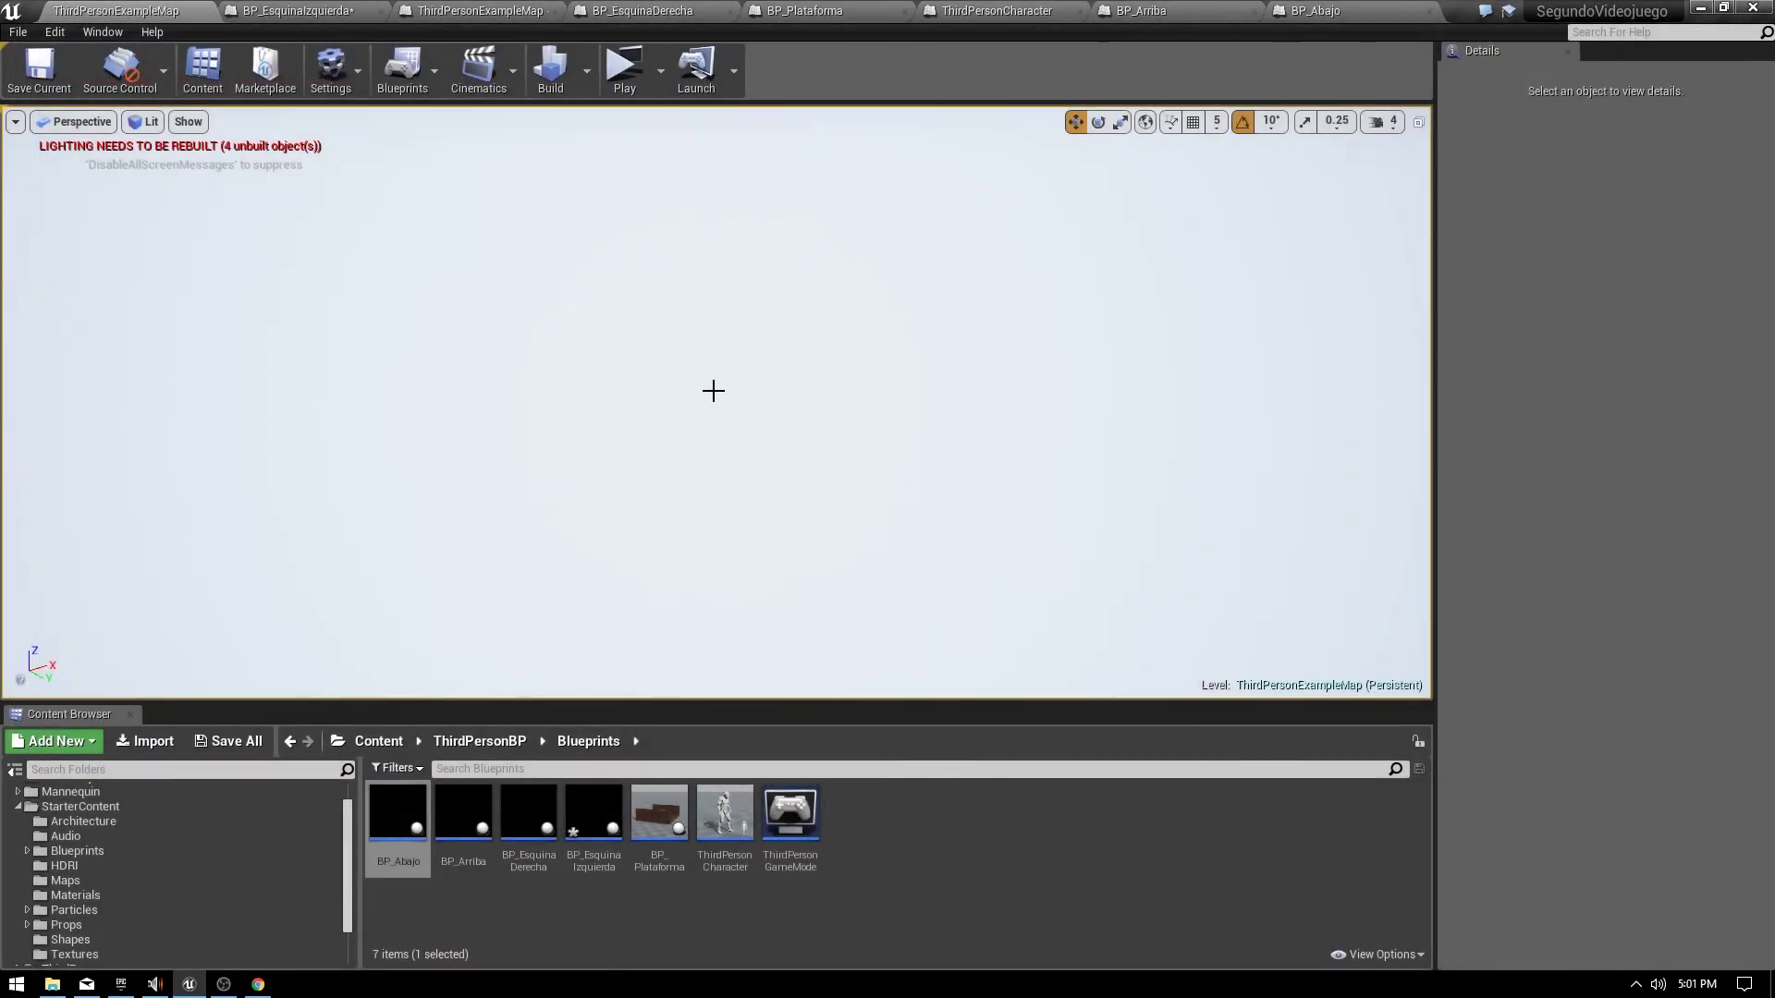
click(474, 10)
right_drag(733, 345, 1306, 692)
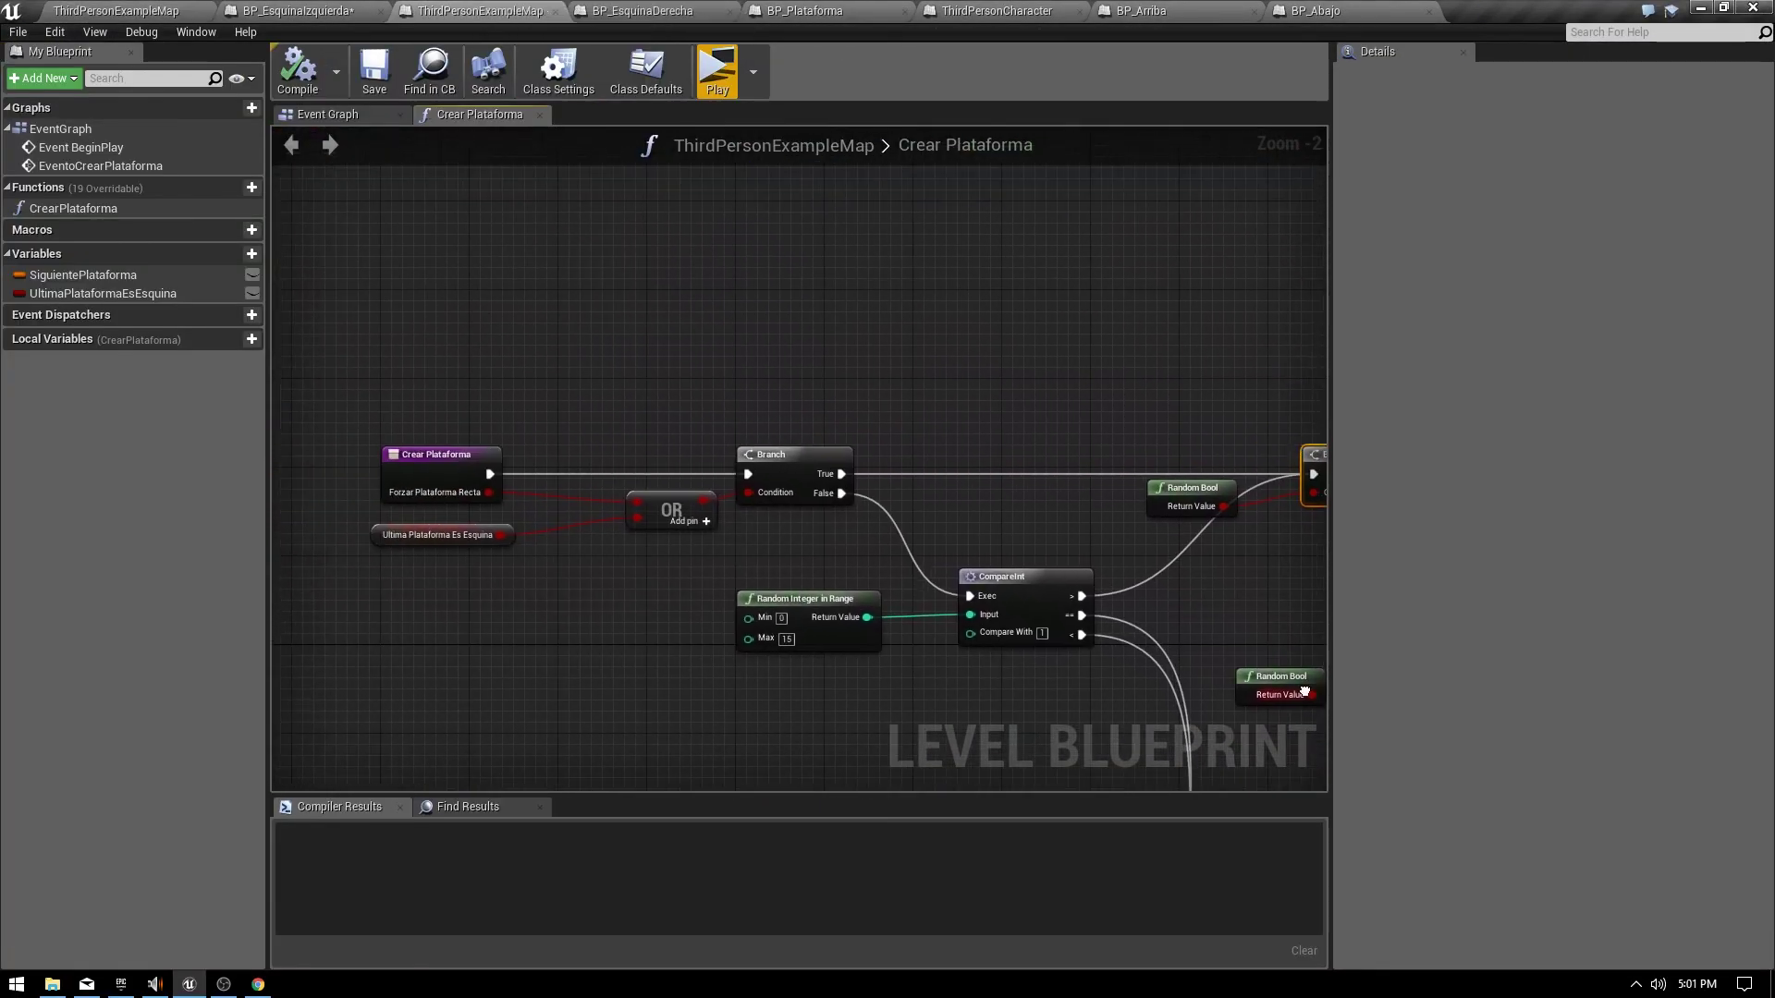
click(328, 114)
right_drag(477, 244, 1214, 509)
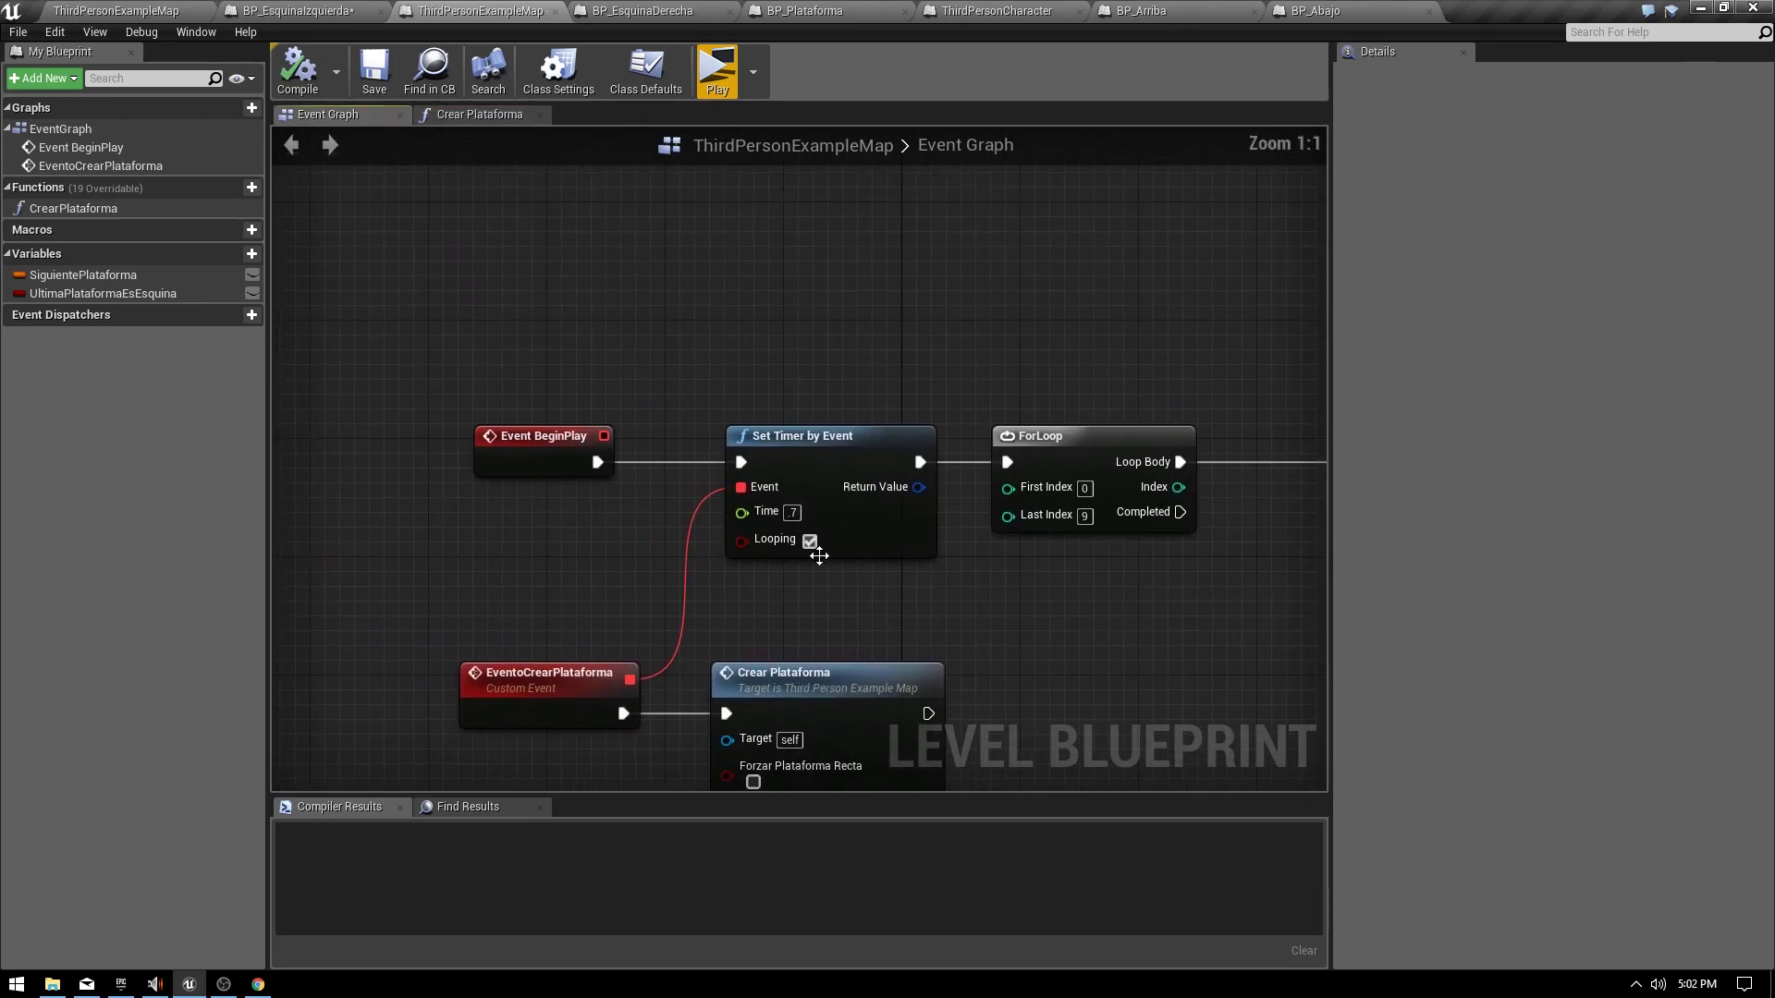
Set the Set Timer by Event time to 0.8 and start a Play In Editor session.
click(793, 512)
text(0.8)
key(Return)
key(alt+p)
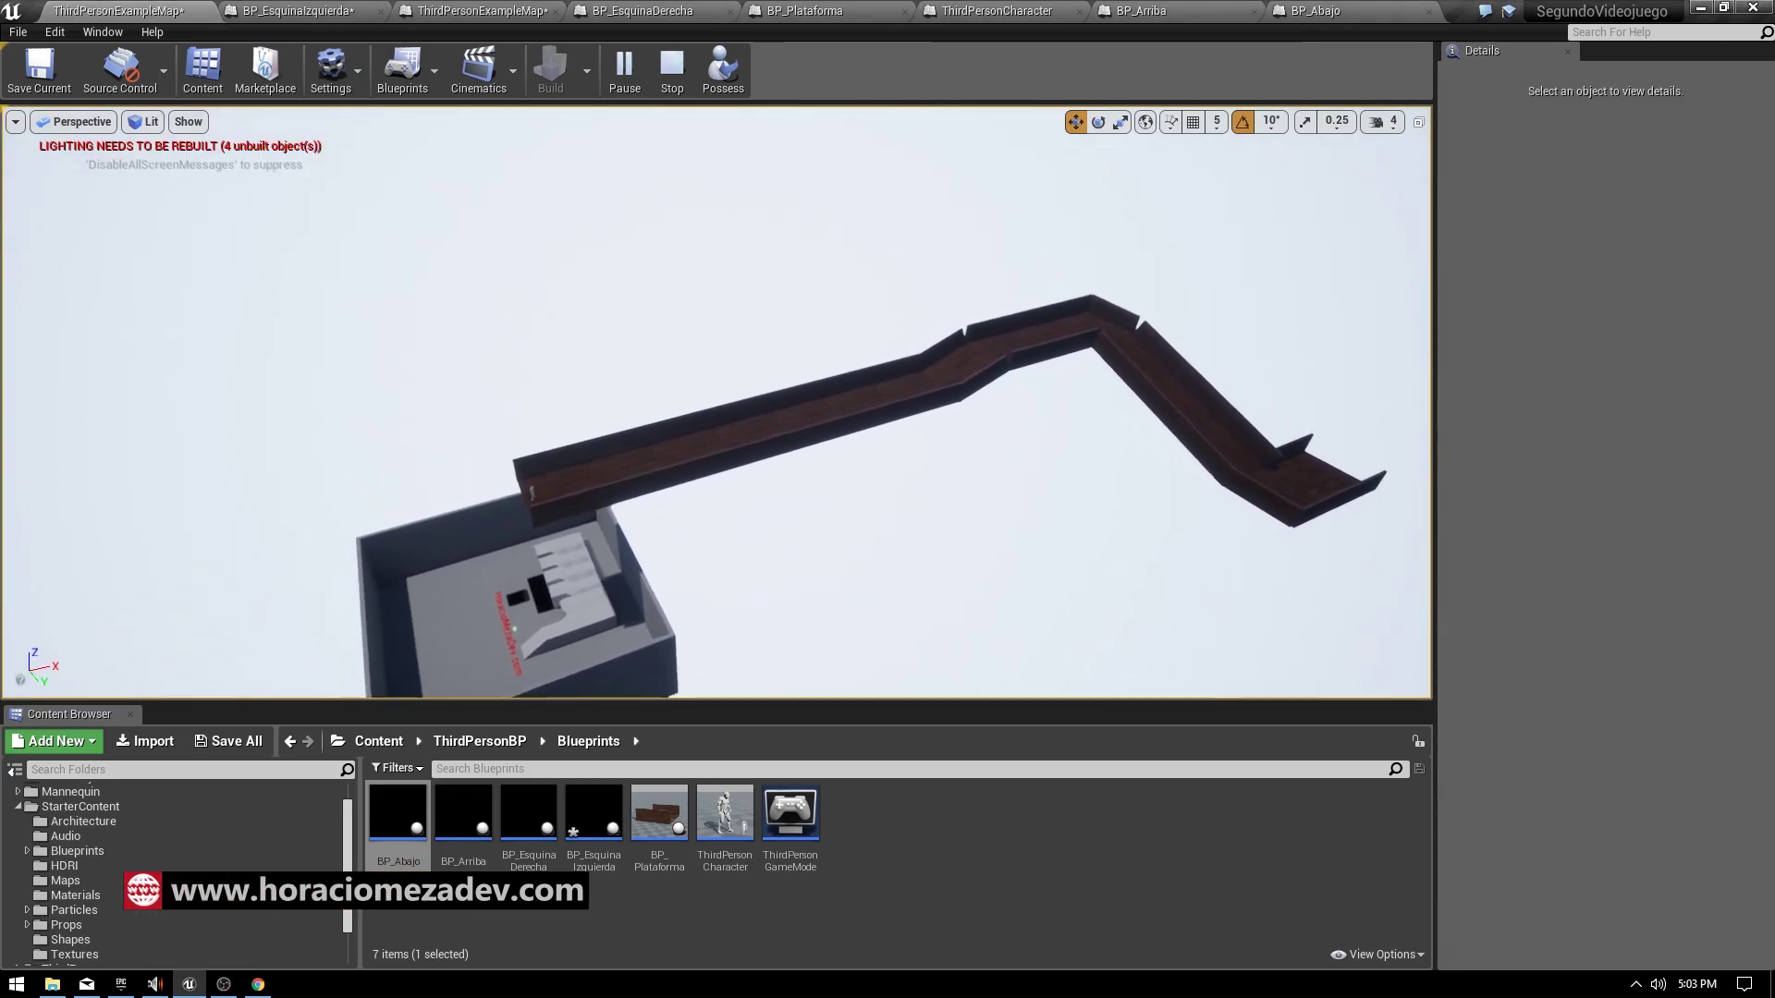
Orbit the play view to follow the newly spawned BP_Arriba and BP_Abajo ramps along the walkway.
right_drag(980, 484, 980, 485)
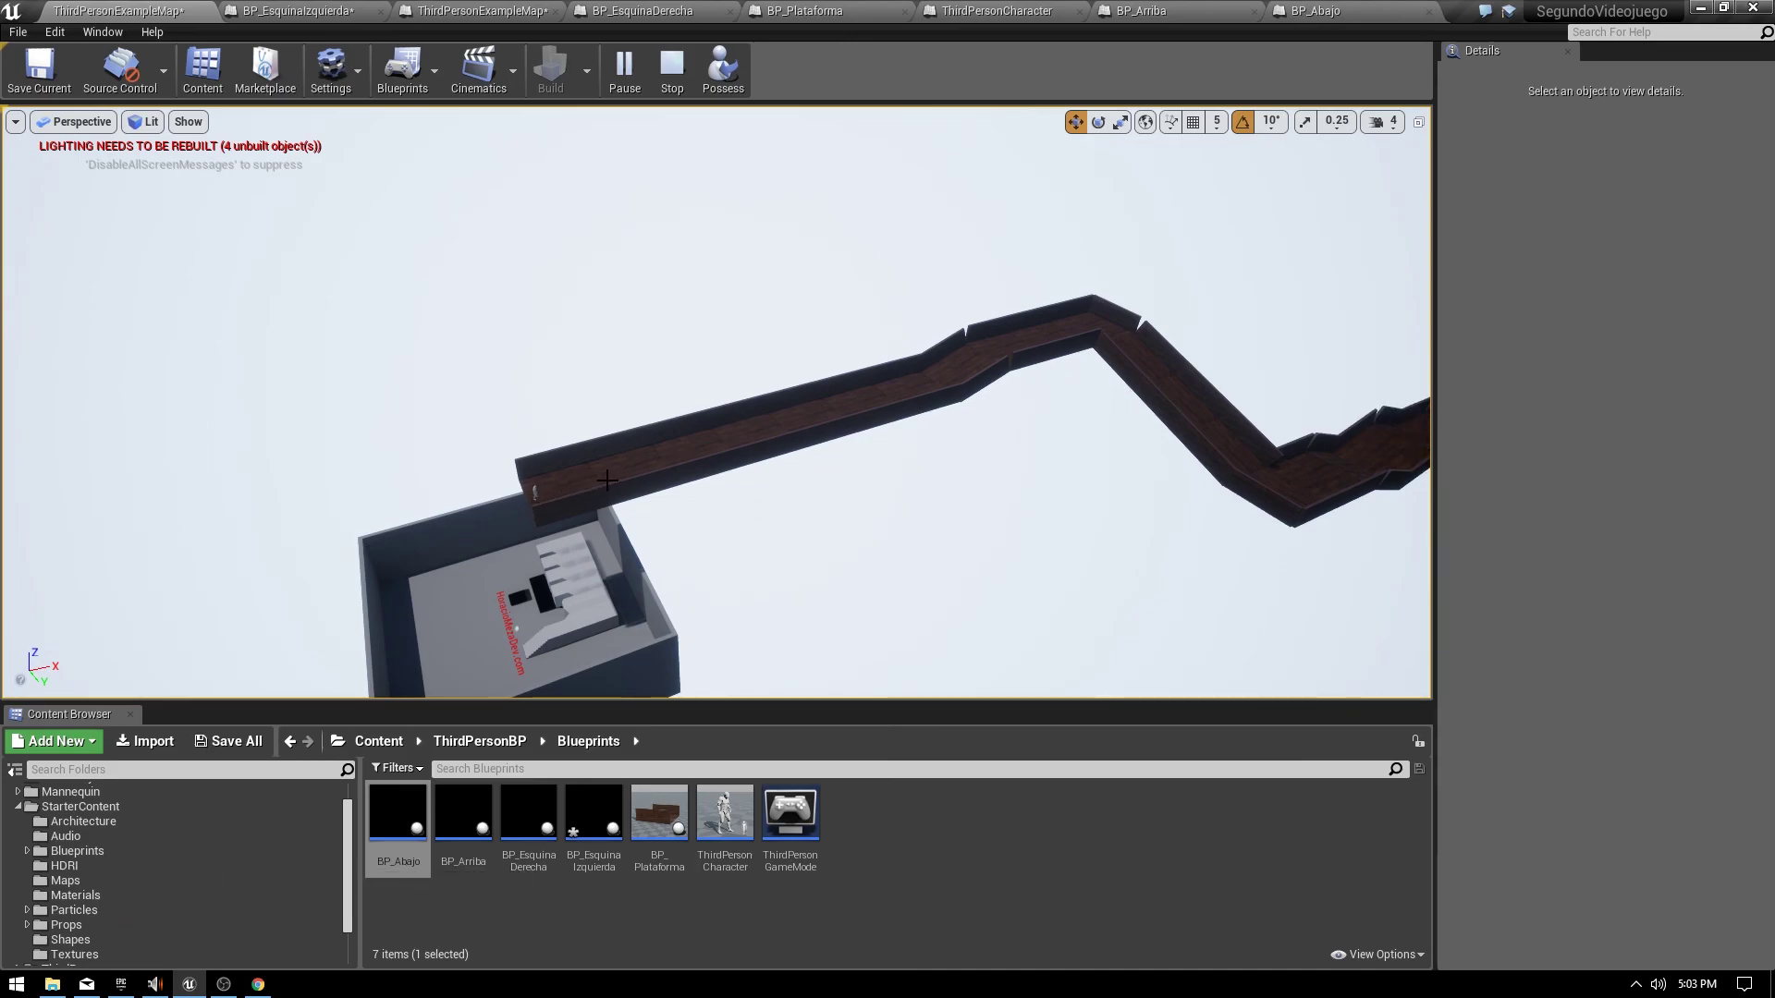
right_drag(746, 450, 745, 449)
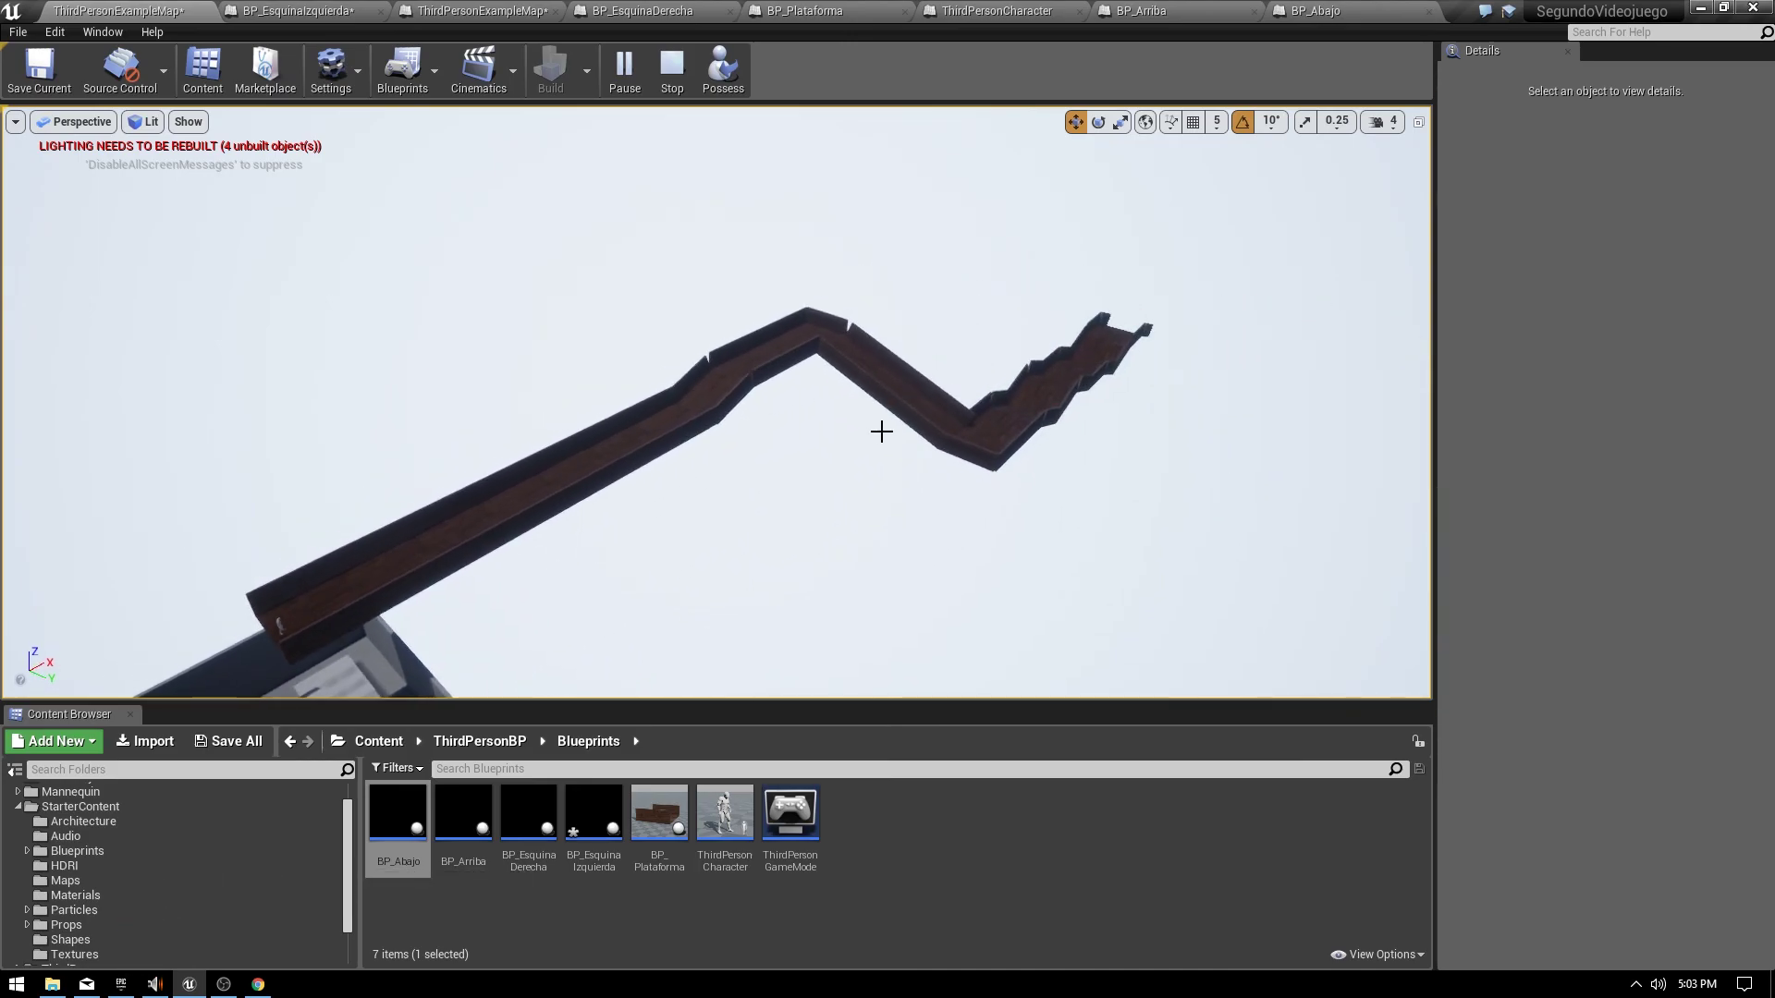